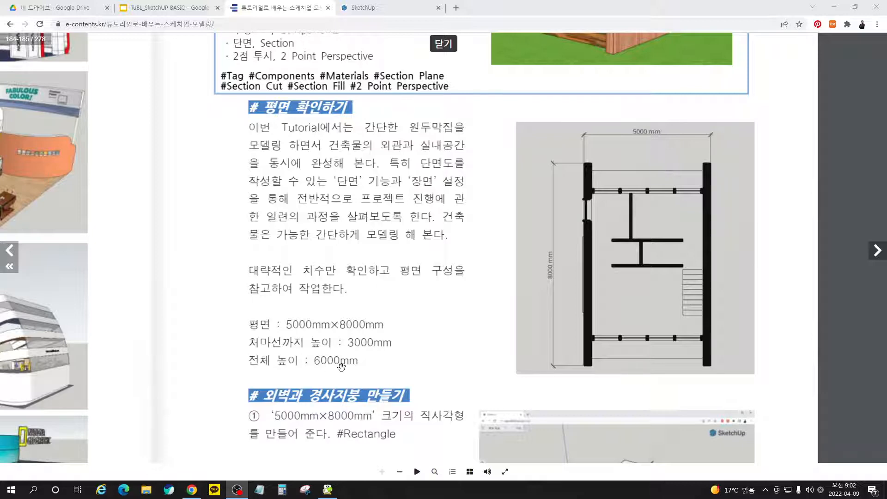
Step: Review the Tutorial 17 floor plan, its dimensions and the first wall and roof instructions in the e-book
left_click_drag(452, 180, 361, 421)
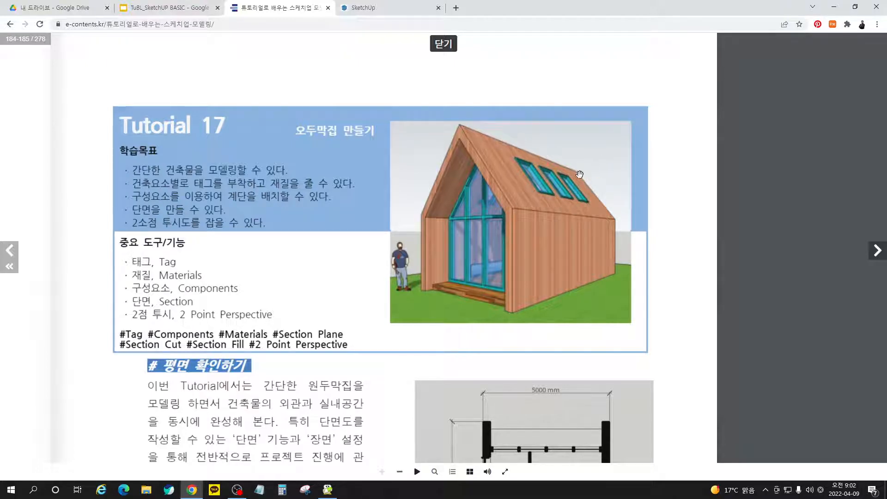
scroll(570, 355, "down", 5)
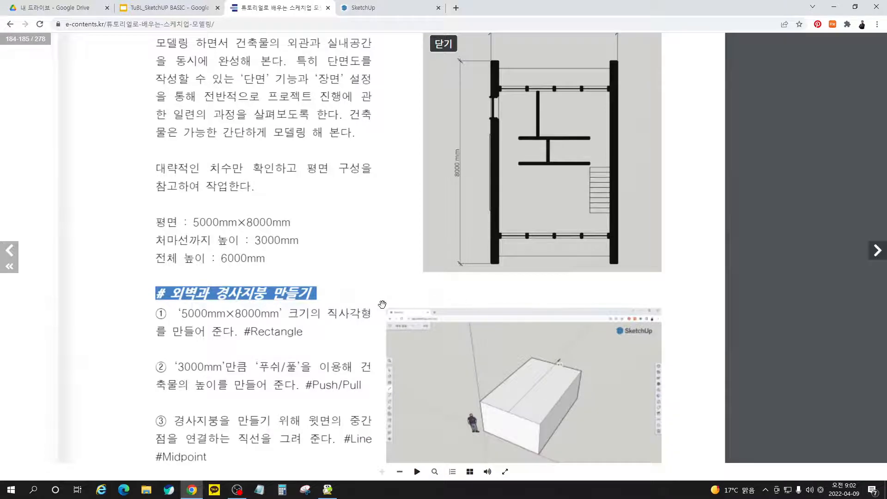
scroll(382, 304, "down", 1)
left_click_drag(392, 275, 384, 281)
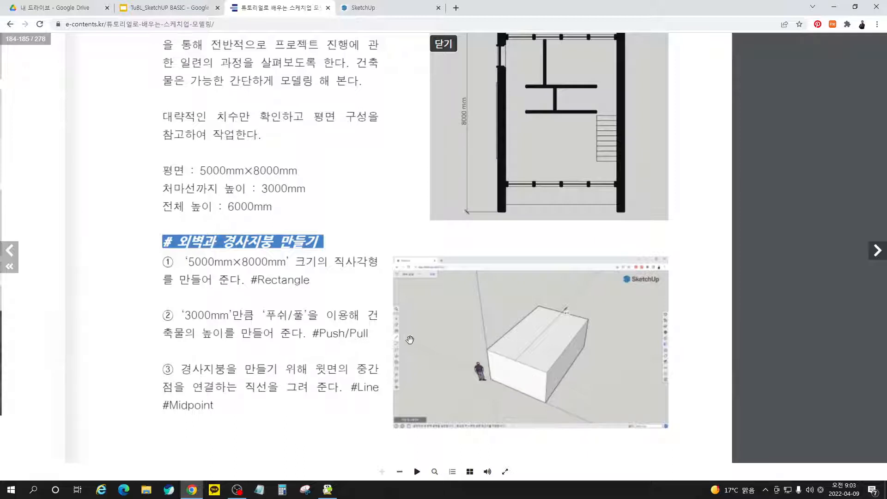
Step: Switch to SketchUp and draw a 5000 × 8000 mm rectangle on the ground near the origin
left_click(408, 9)
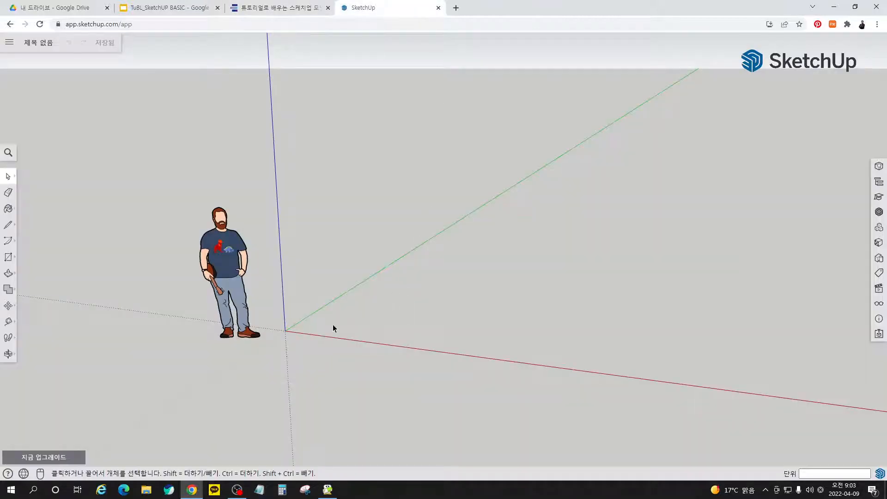
key("r")
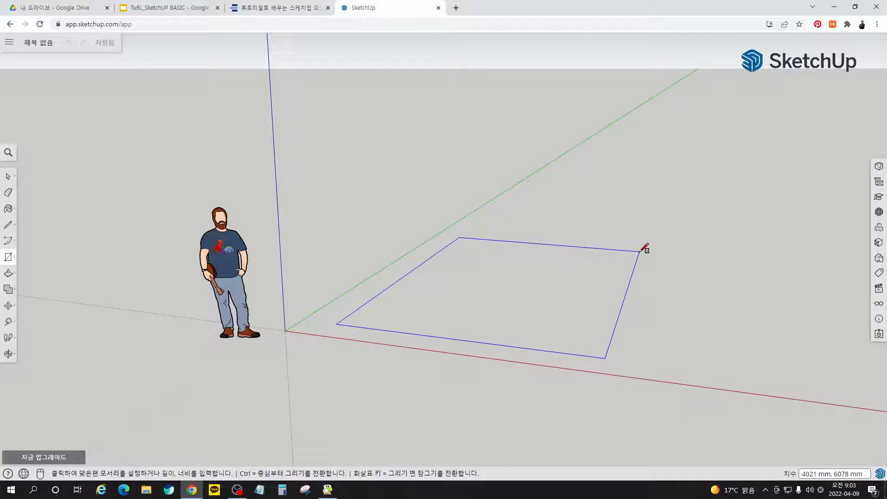
type("5000,8000")
key("Return")
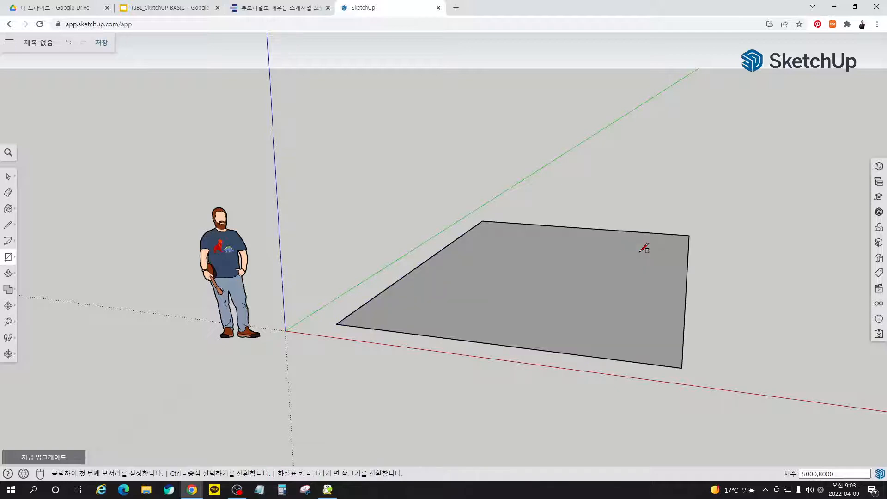
Step: Push/Pull the rectangle upward by 3000 mm to form the building volume
middle_click_drag(606, 249, 548, 392)
scroll(169, 305, "down", 2)
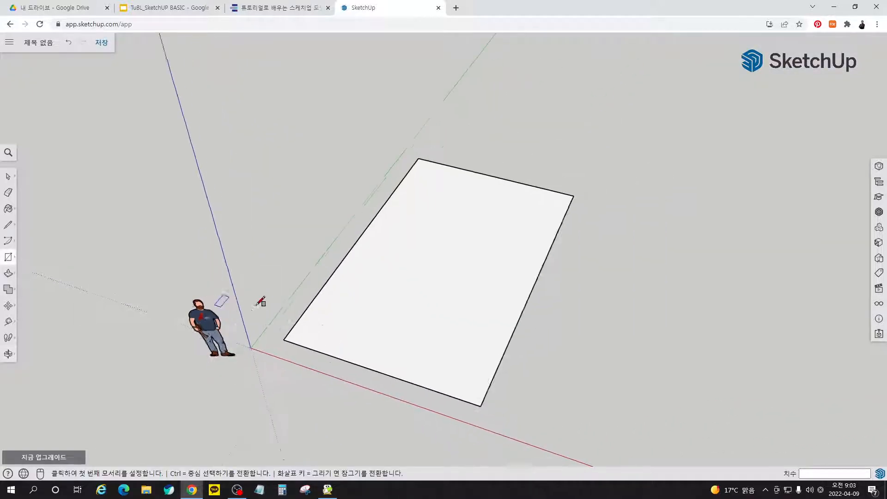
scroll(337, 317, "down", 2)
middle_click_drag(338, 320, 374, 369)
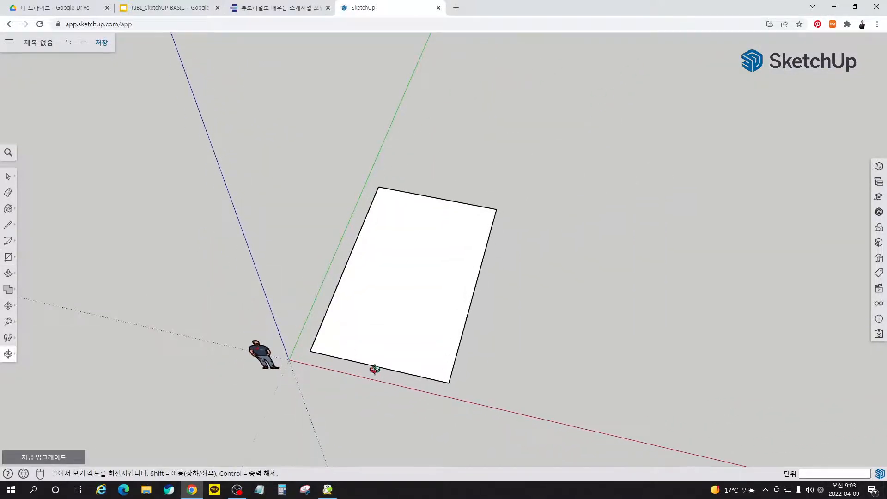
key("p")
left_click(451, 357)
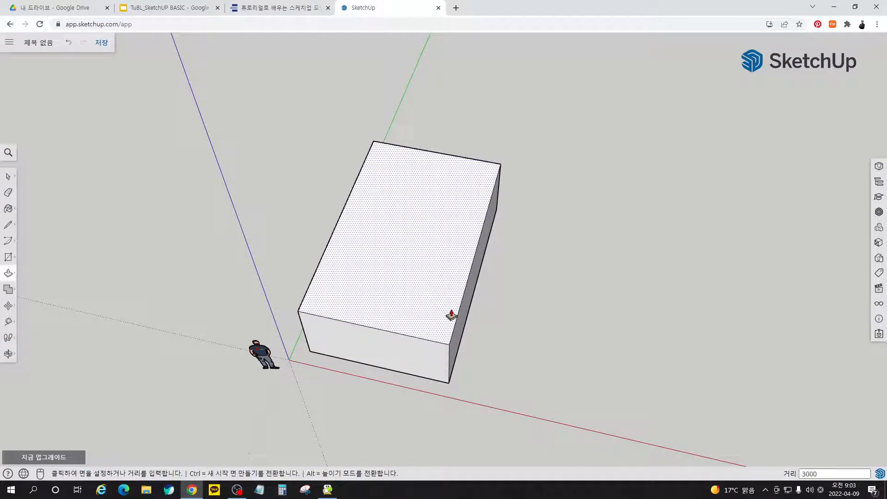
key("Return")
Step: Draw a line across the top face connecting the midpoints of its two short edges
key("l")
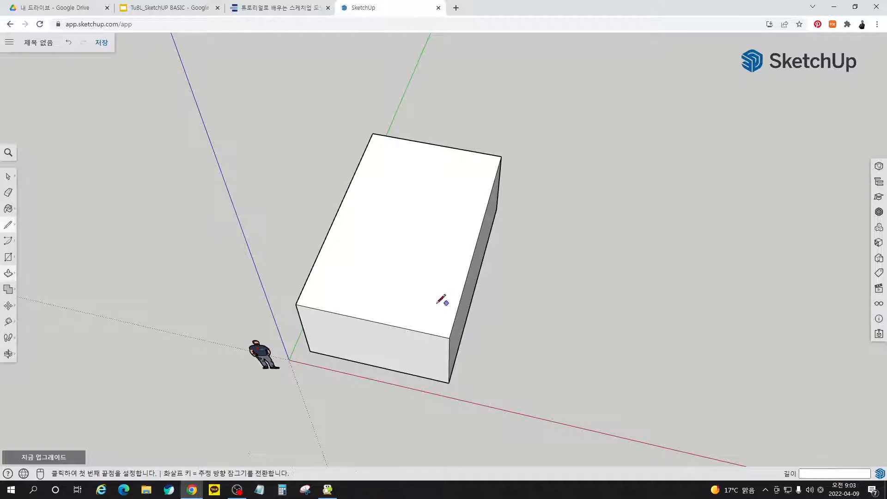
left_click(372, 321)
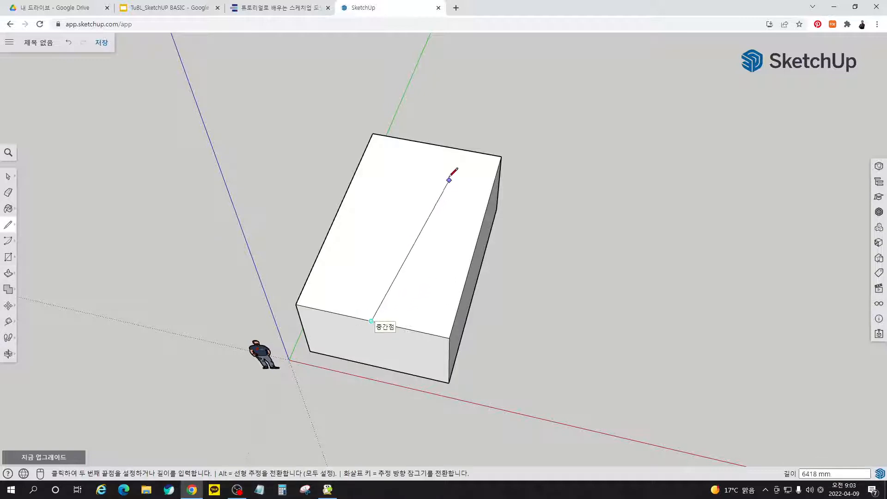
left_click(436, 145)
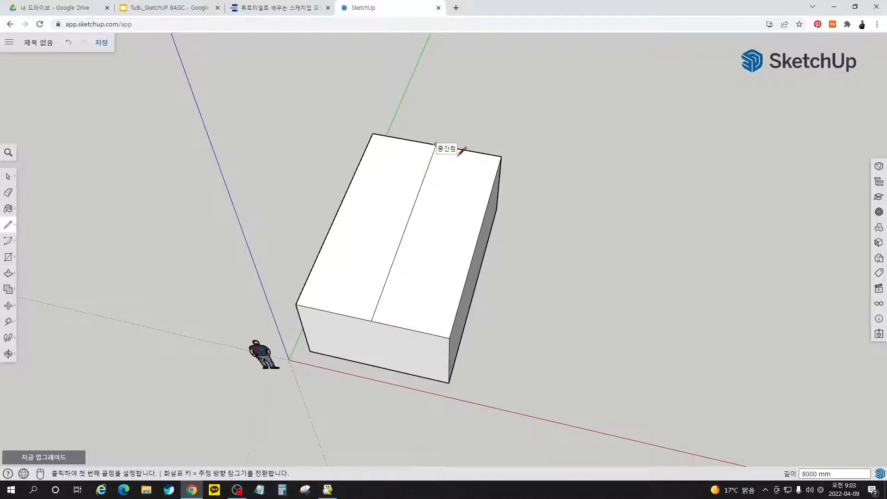
Step: Move the centre line on the top face up 3000 mm along the blue axis to form the gable roof
key("space")
left_click(377, 316)
key("m")
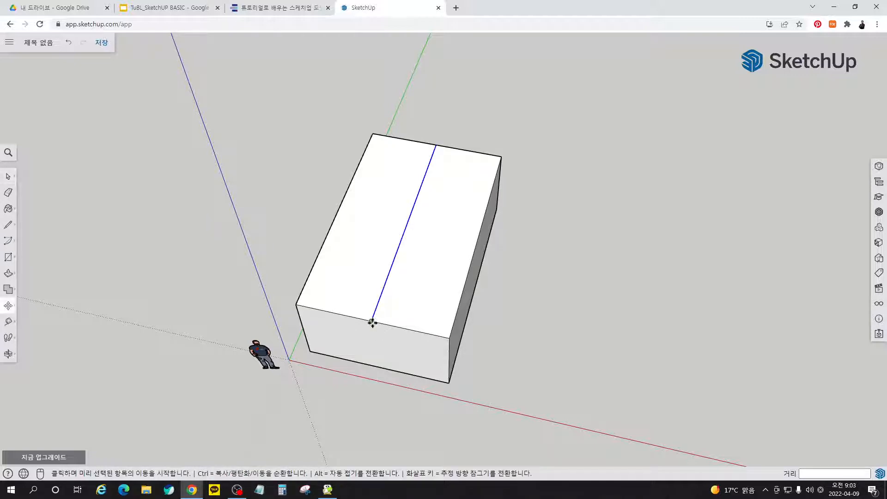
left_click(371, 320)
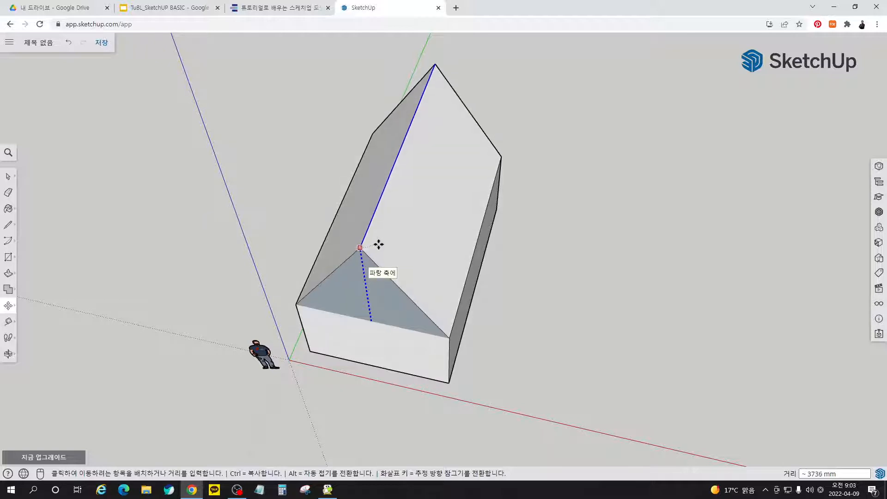
type("30")
key("Return")
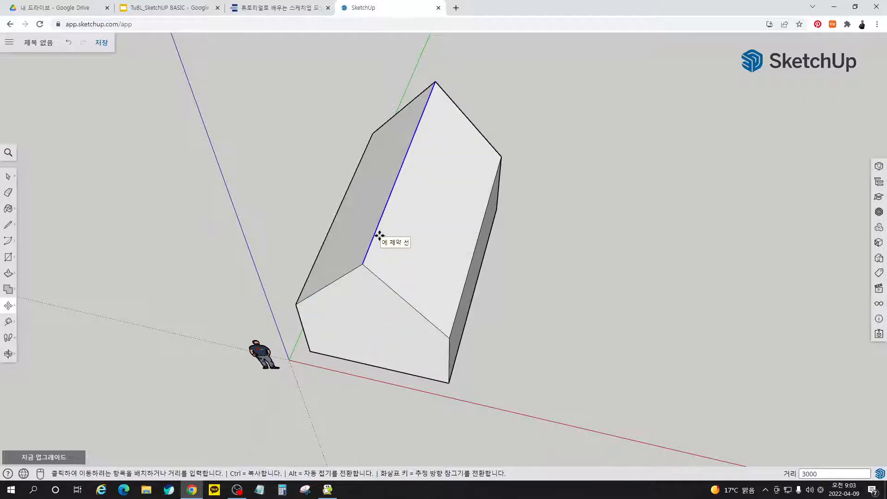
key("space")
middle_click_drag(467, 390, 226, 262)
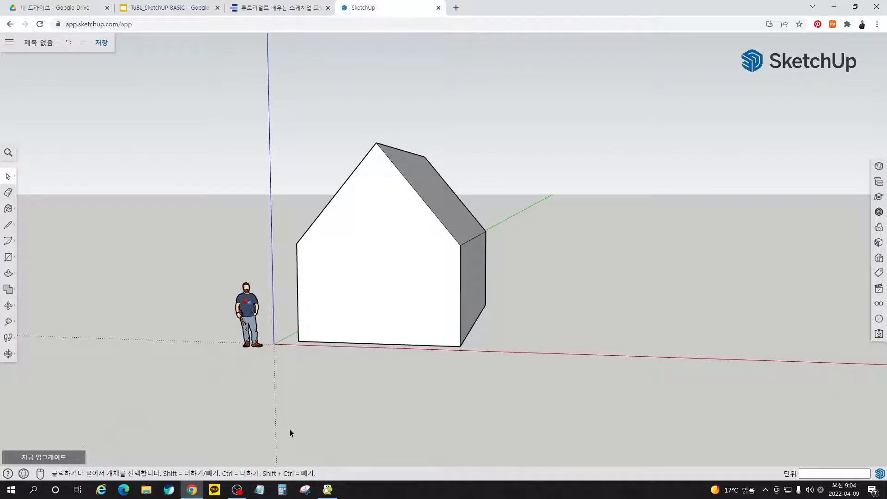
Step: Switch to the e-book and read the next page's instructions on offsetting, hollowing, grouping and tagging the outer walls
left_click(281, 7)
left_click(878, 250)
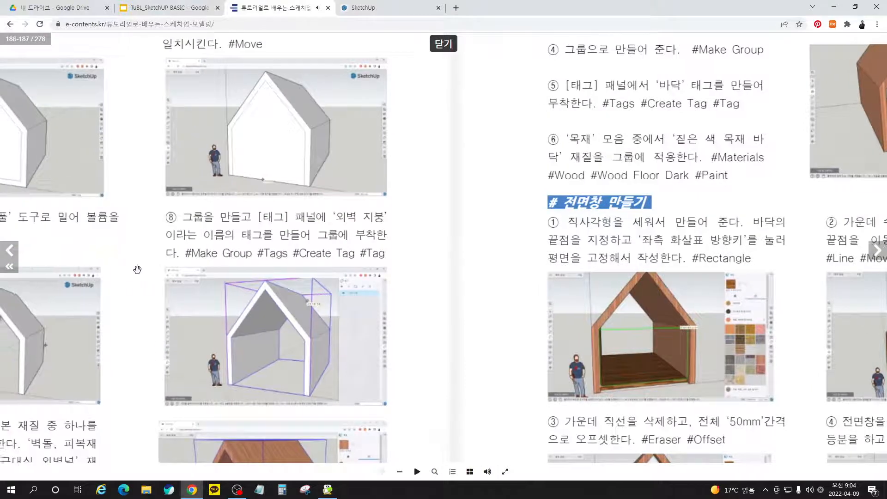
left_click_drag(138, 270, 224, 333)
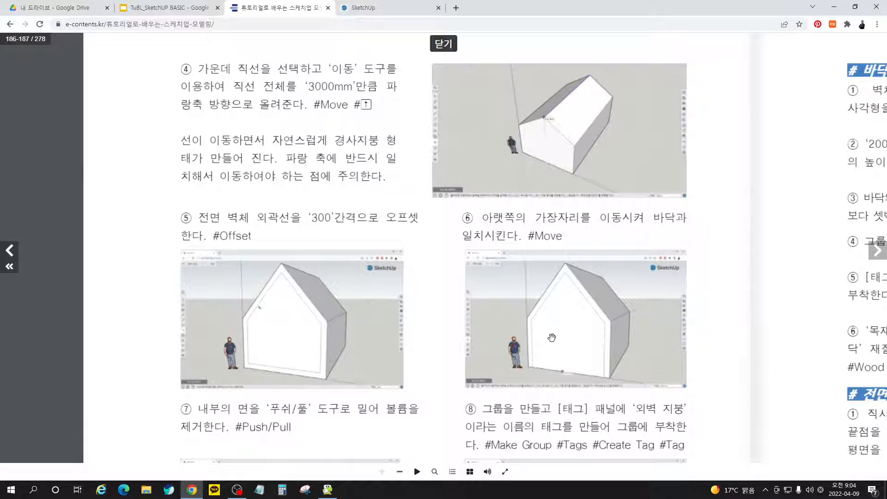
scroll(596, 384, "down", 5)
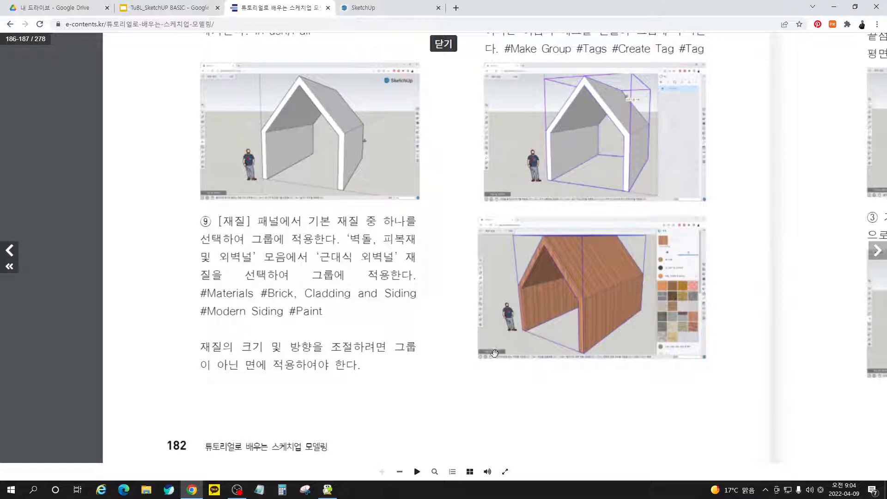
Step: Switch back to SketchUp and offset the front gable face's outline inward by 300 mm
left_click(396, 8)
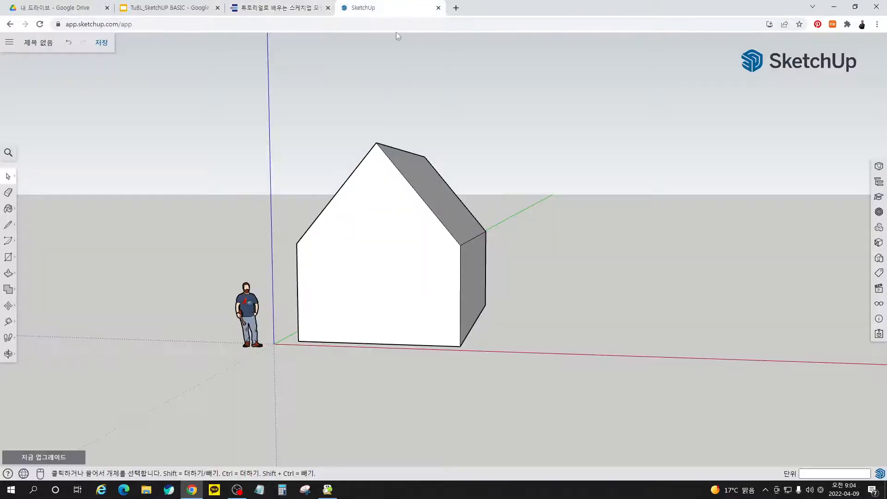
left_click(365, 250)
key("f")
left_click(329, 202)
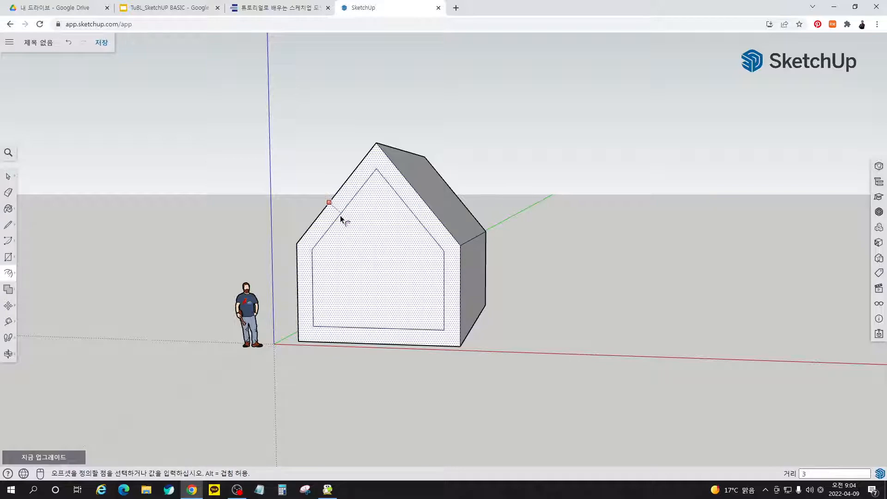
type("300")
key("Return")
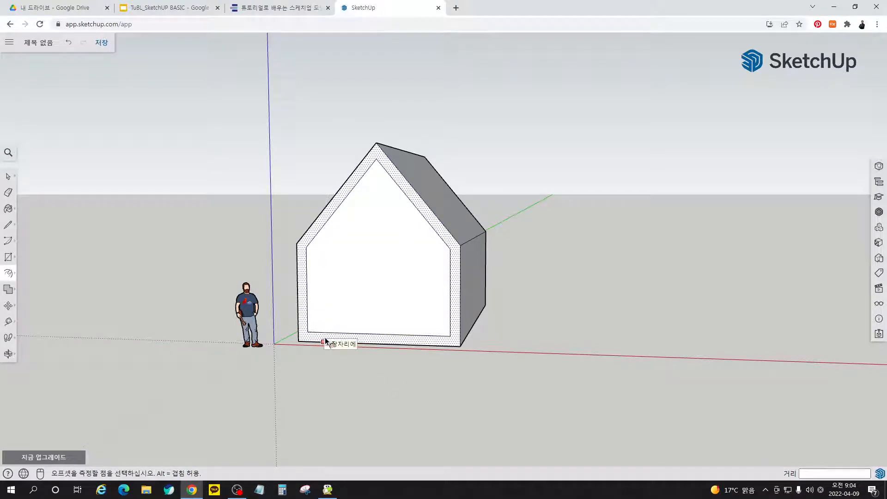
Step: Move the lower edge of the inner outline down onto the base edge of the front face
key("m")
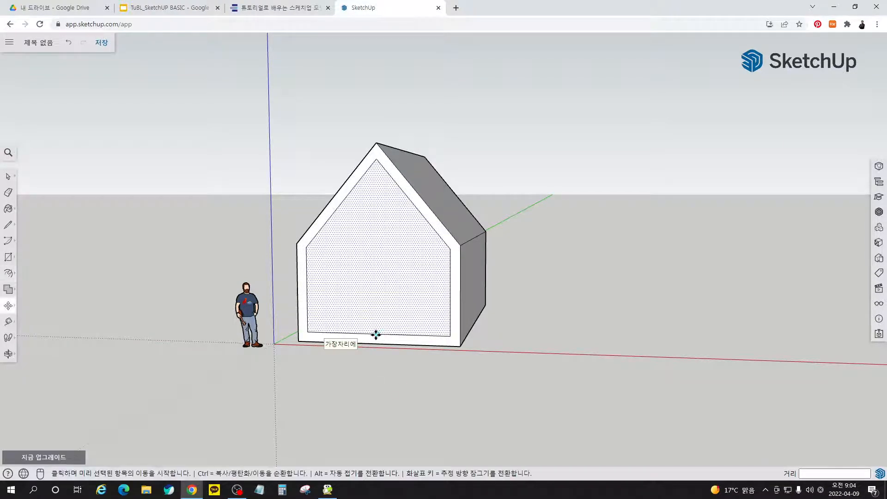
scroll(375, 334, "up", 4)
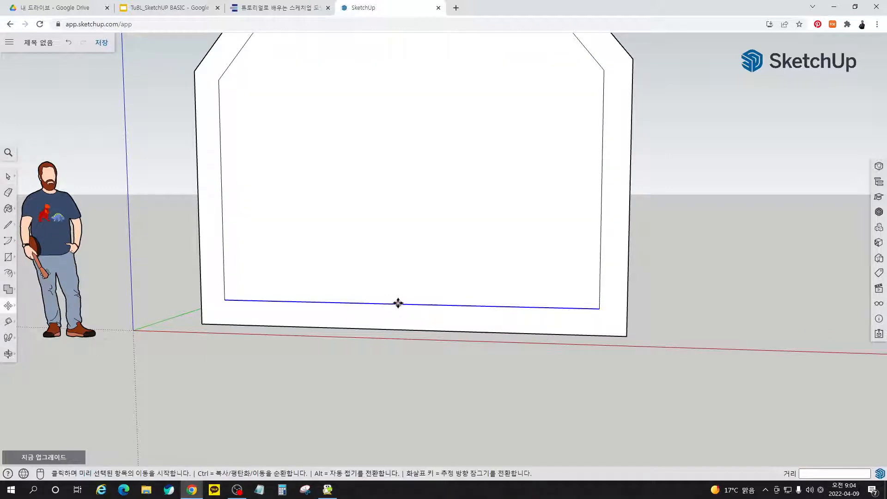
left_click(406, 304)
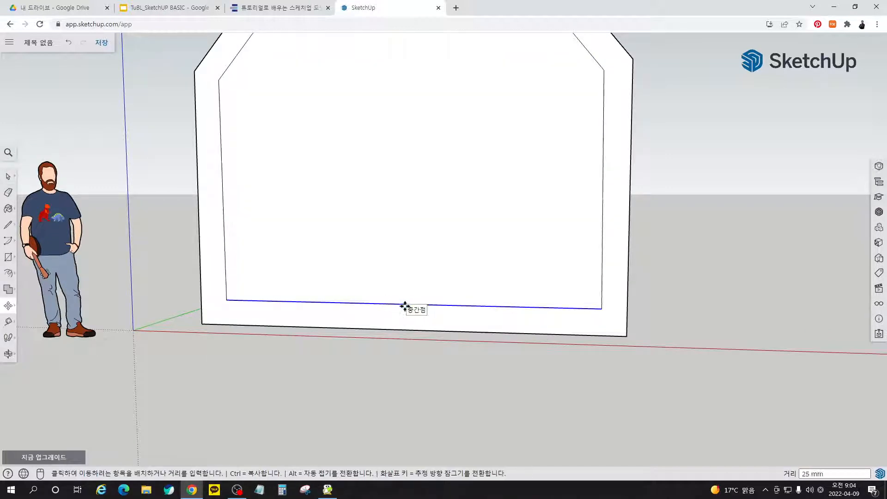
left_click(391, 328)
key("space")
scroll(481, 423, "down", 2)
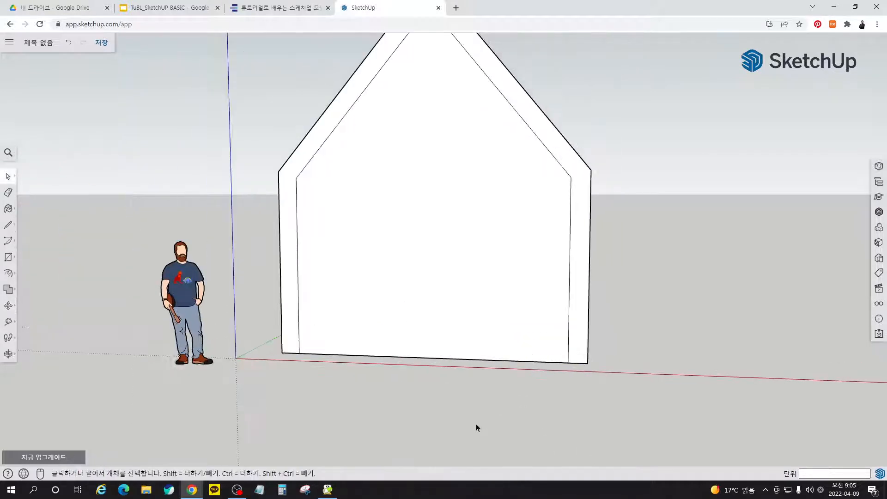
Step: Push/Pull the inner front face 8000 mm through to the back to hollow out the building
middle_click_drag(470, 423, 408, 424)
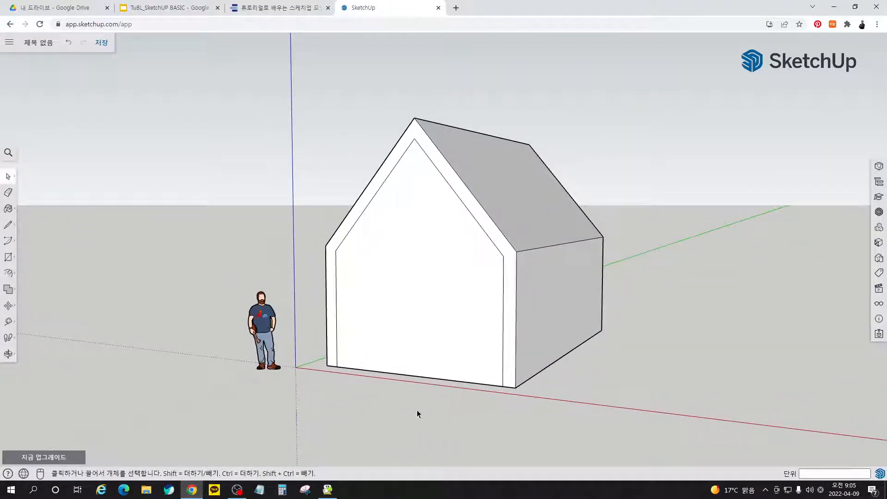
key("p")
left_click(360, 363)
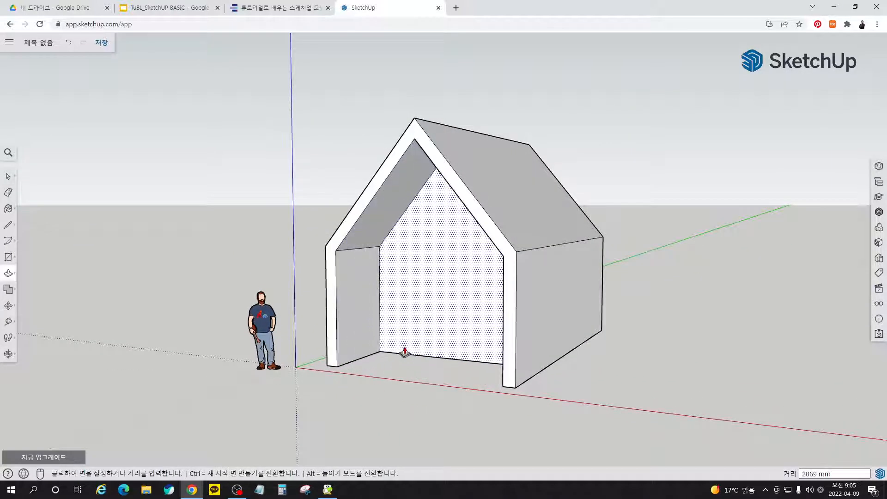
middle_click_drag(418, 346, 479, 293)
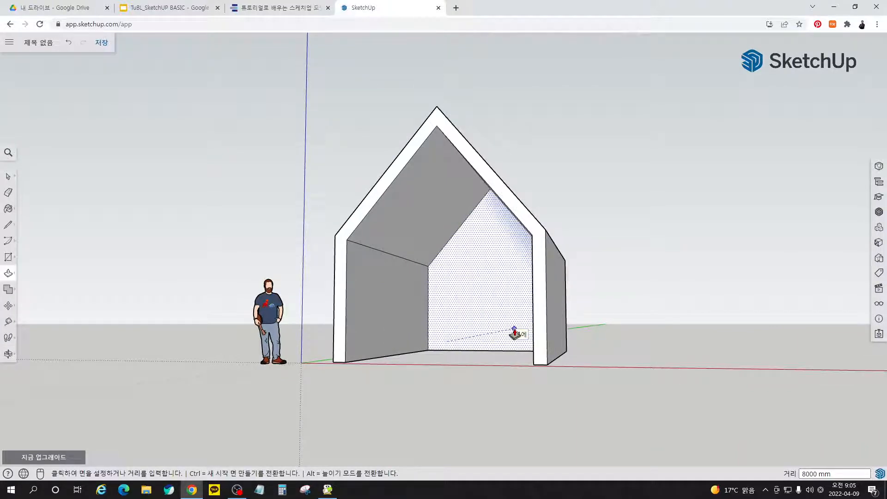
left_click(514, 333)
key("space")
Step: Select all connected wall and roof geometry and make it a group
middle_click_drag(425, 357, 416, 440)
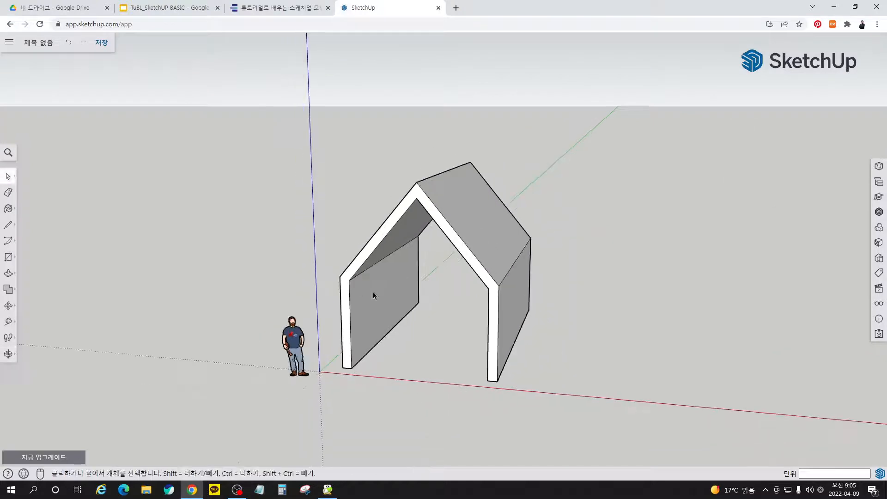
middle_click_drag(394, 307, 500, 277)
triple_click(514, 232)
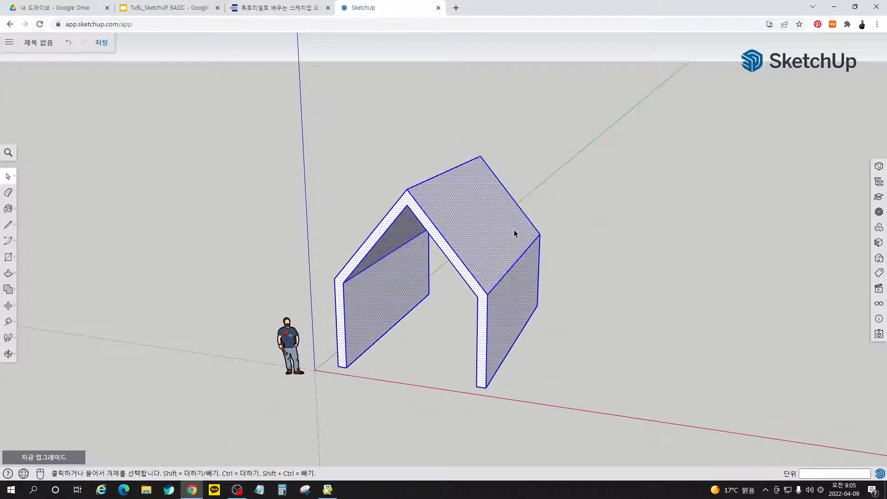
right_click(490, 250)
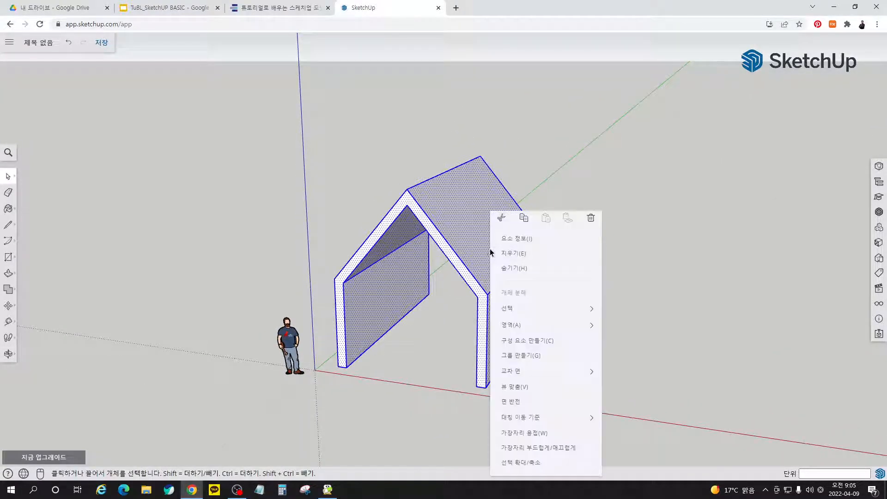
left_click(512, 356)
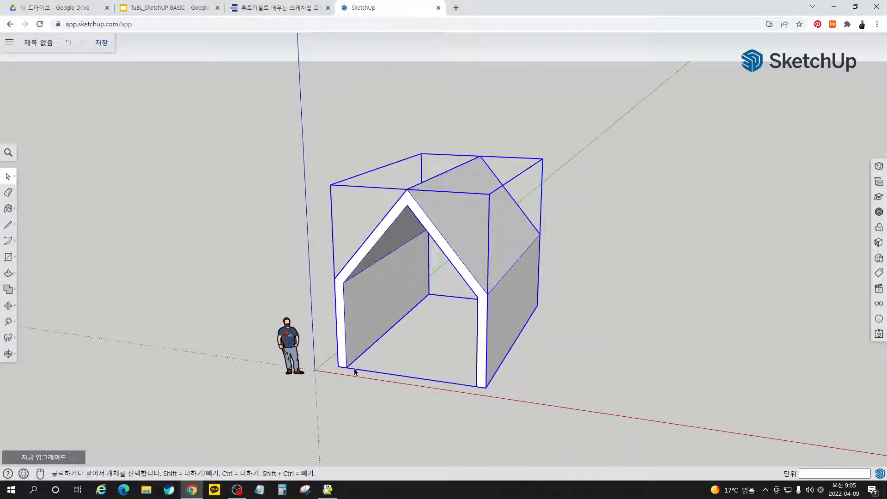
Step: Switch to the e-book and read the instructions for tagging the wall and roof group and applying its siding material
left_click(273, 8)
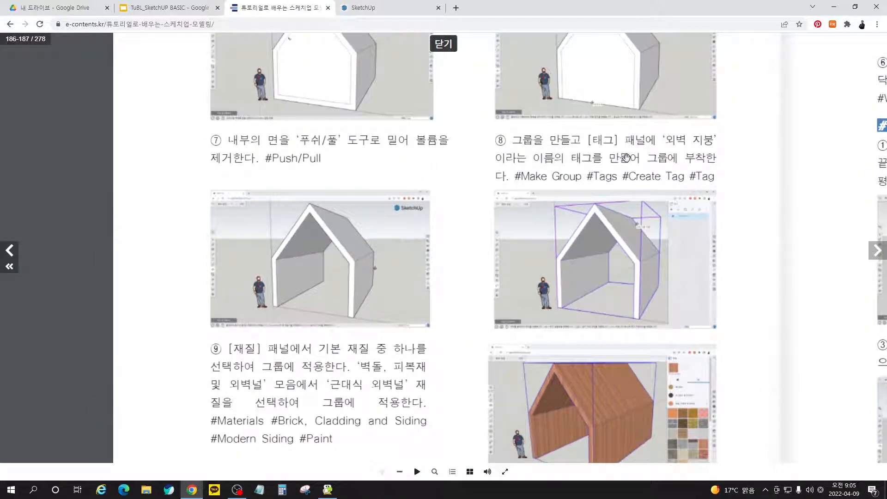
left_click_drag(660, 141, 619, 174)
left_click_drag(372, 275, 378, 235)
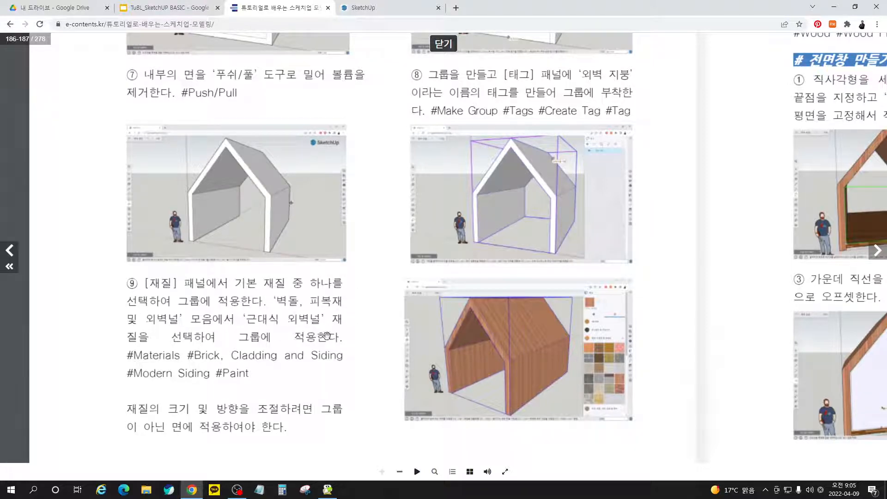
Step: Switch back to SketchUp, create a tag named "외벽 지붕", and assign it to the wall and roof group
left_click(383, 8)
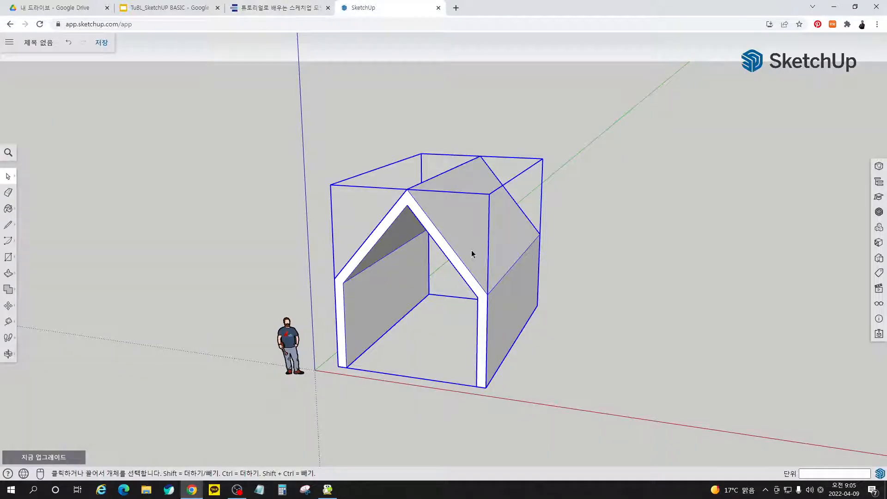
left_click(879, 276)
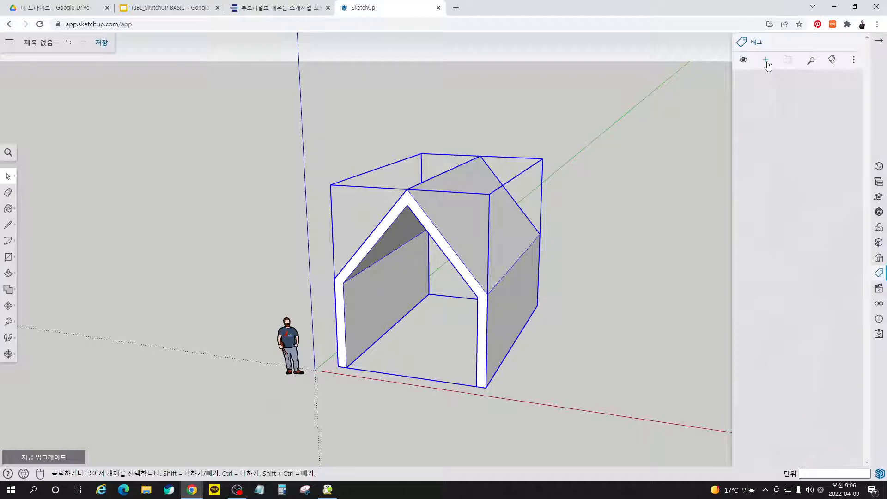
left_click(767, 61)
type("dhlqu")
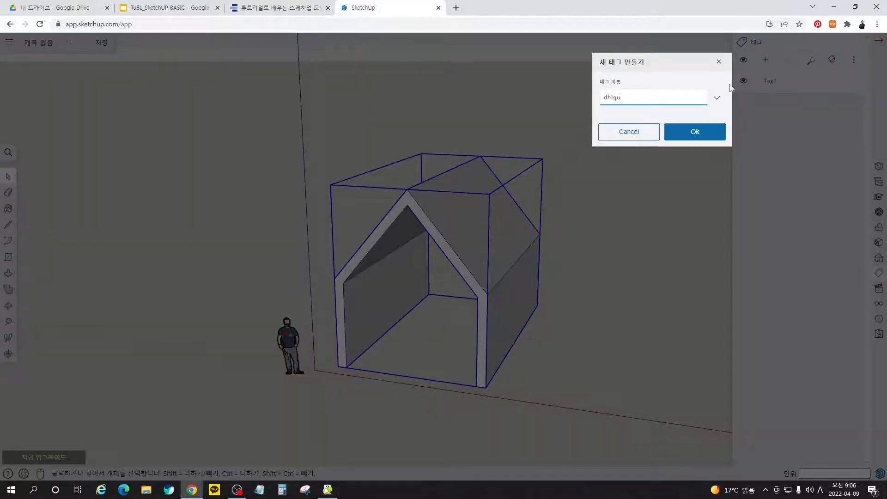
key("BackSpace")
key("BackSpace")
key("BackSpace")
key("BackSpace")
key("BackSpace")
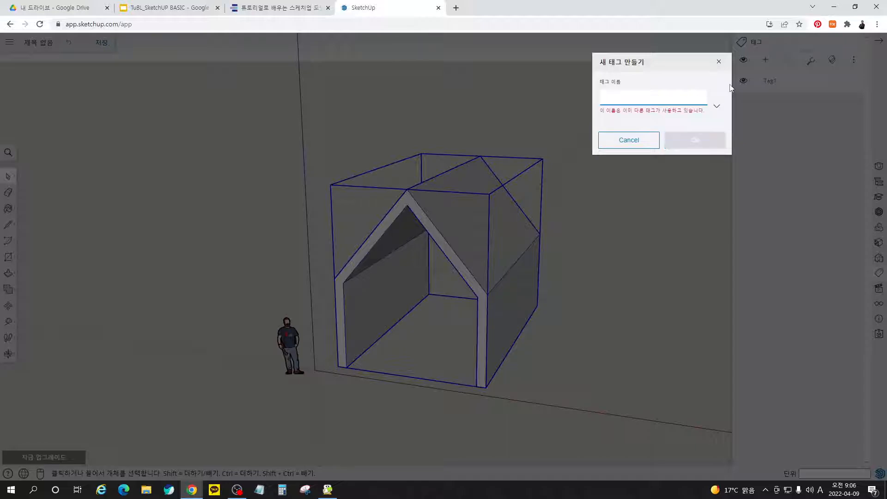
left_click(280, 7)
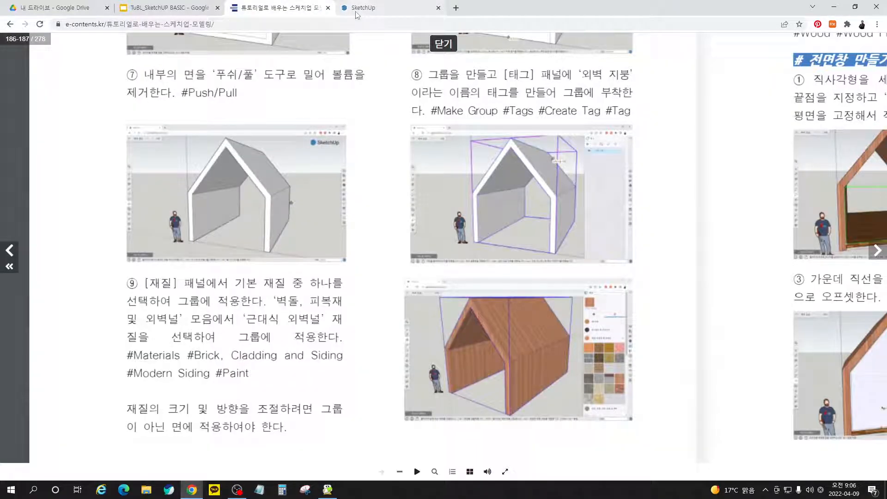
left_click(357, 9)
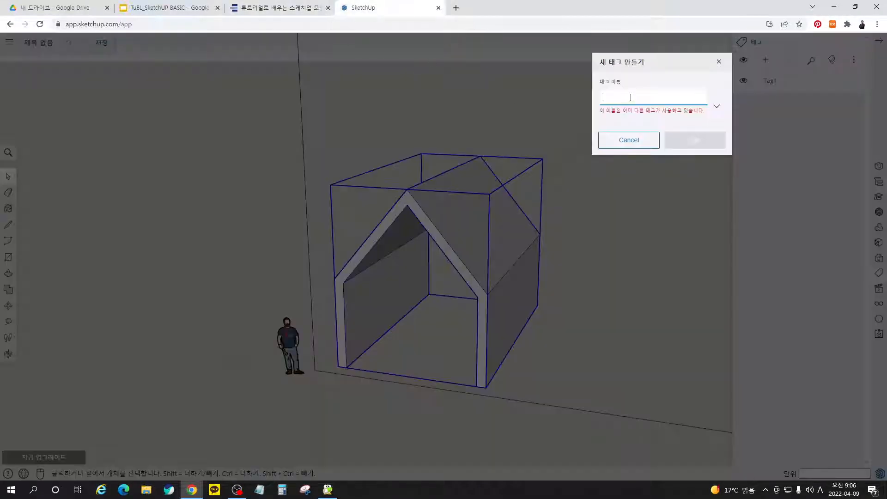
type("dh")
key("BackSpace")
key("BackSpace")
key("Hangul")
type("ㅇ")
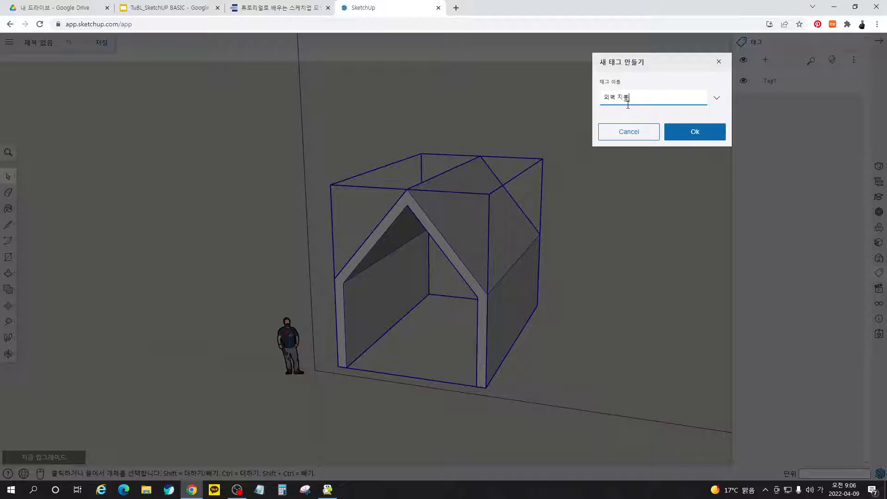
type("ㅚ벽 지붕")
key("Return")
left_click(764, 85)
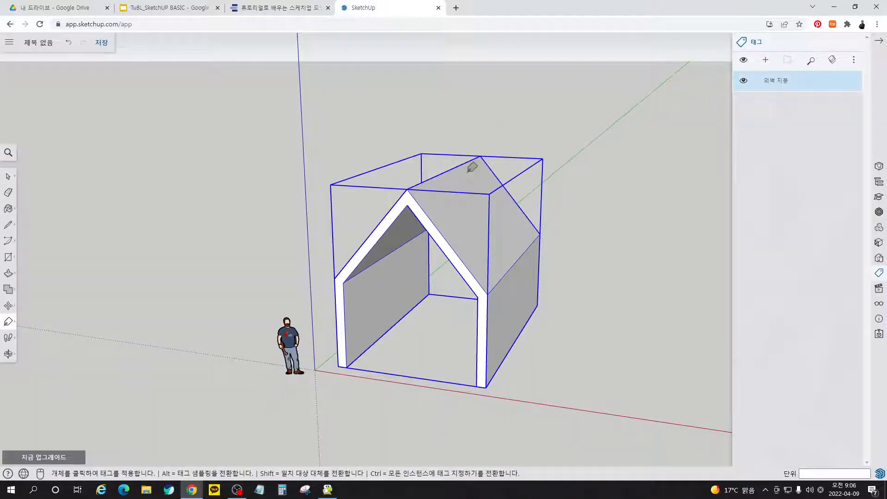
key("space")
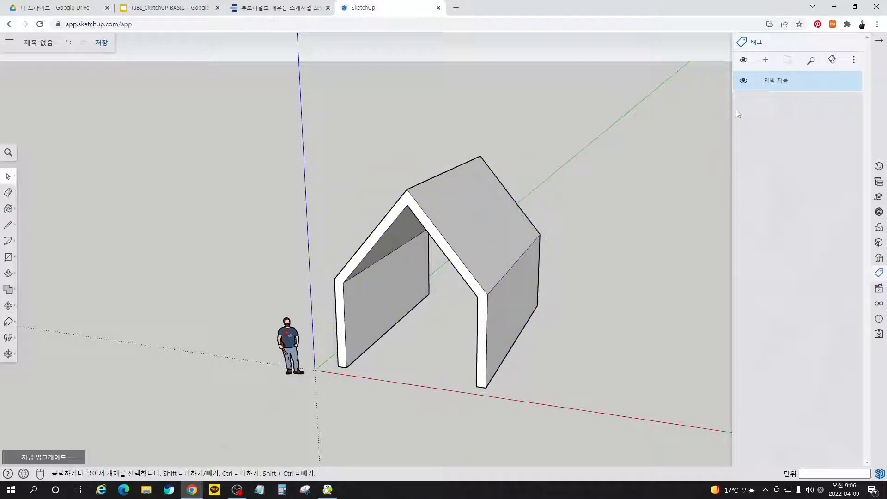
Step: Paint the wall and roof group with the "근대식 외벽널" material from the "벽돌, 피복재 및 외벽널" collection, and collapse the material display
left_click(878, 243)
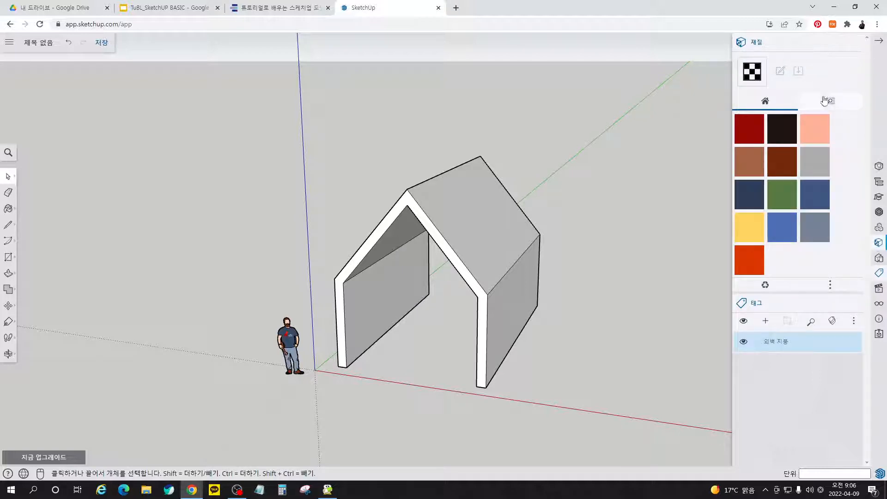
left_click(831, 103)
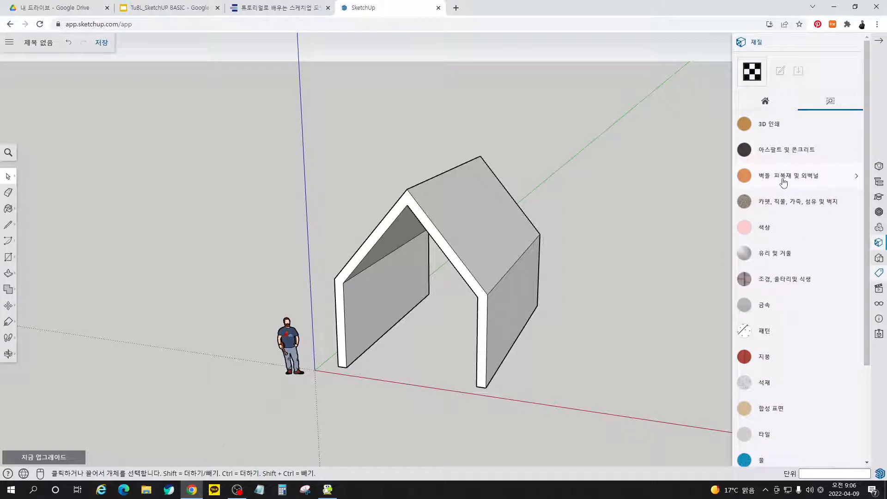
left_click(811, 178)
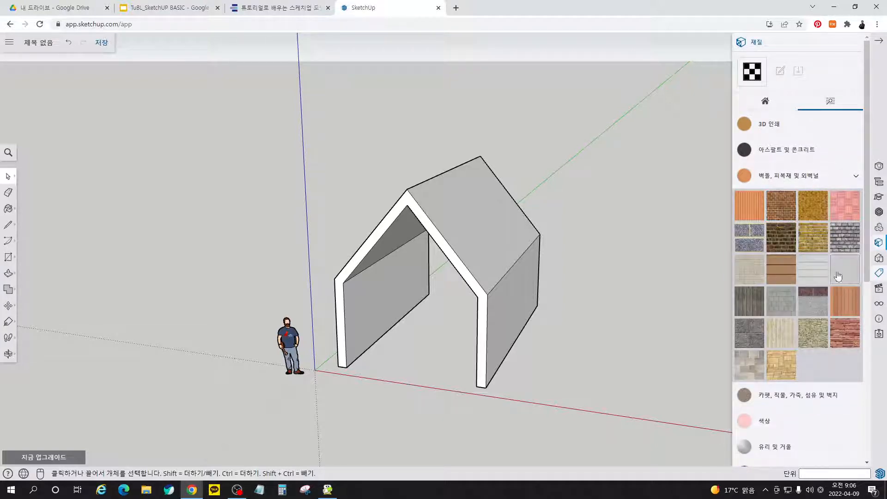
left_click(846, 296)
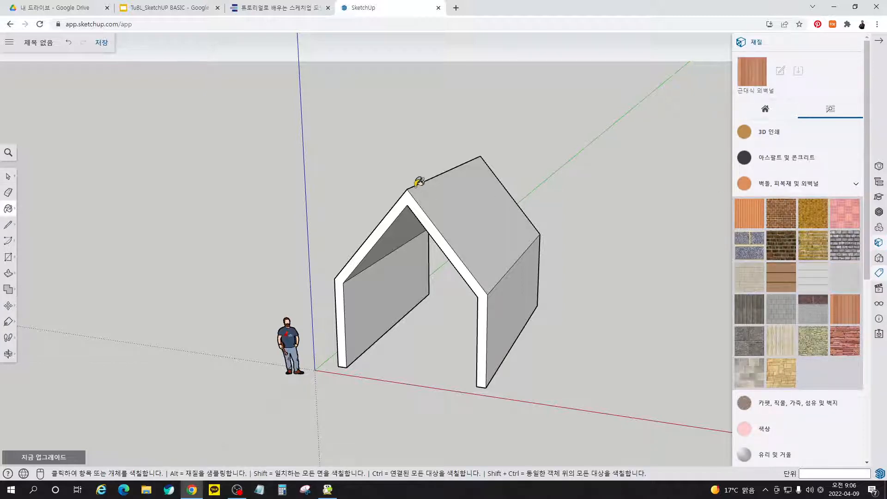
left_click(452, 190)
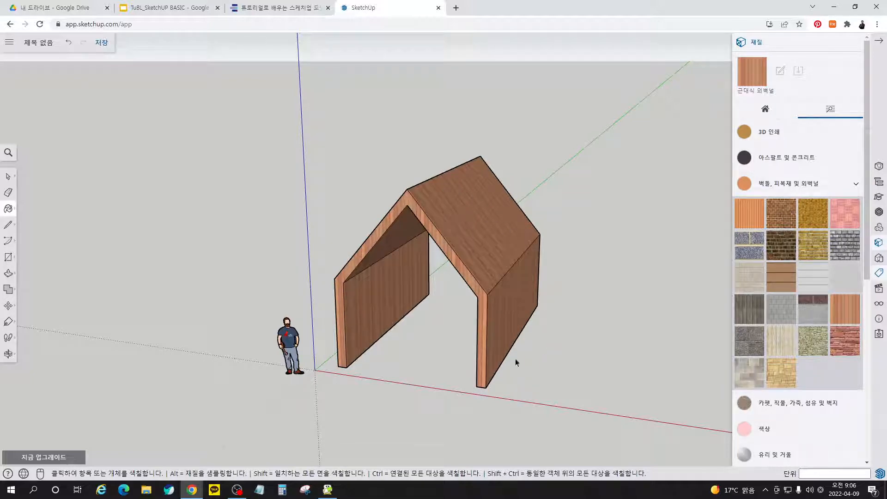
key("space")
scroll(464, 266, "up", 5)
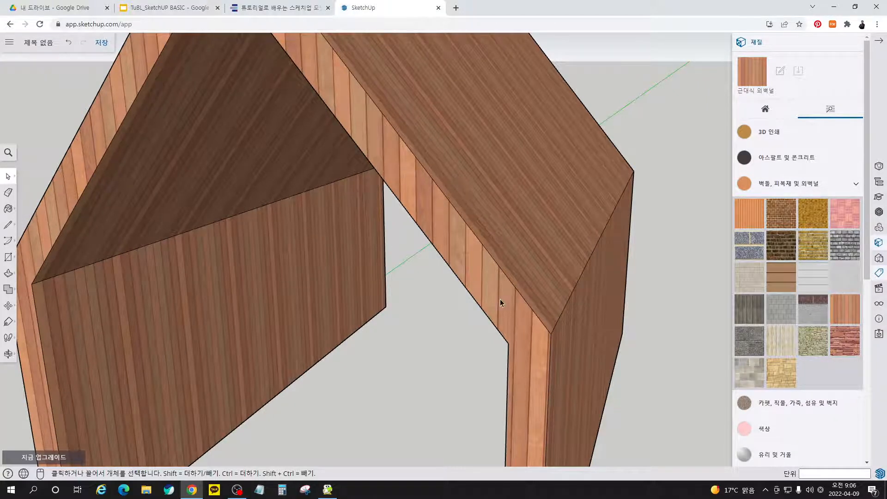
scroll(542, 269, "down", 3)
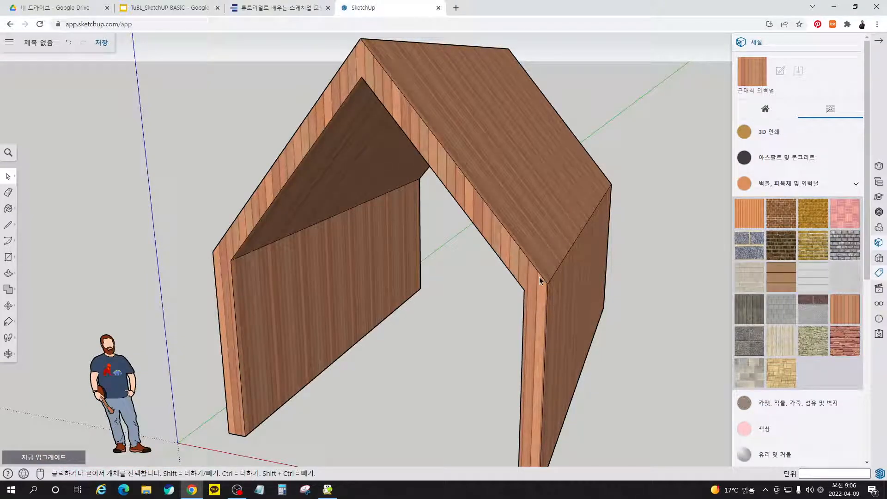
scroll(515, 206, "down", 3)
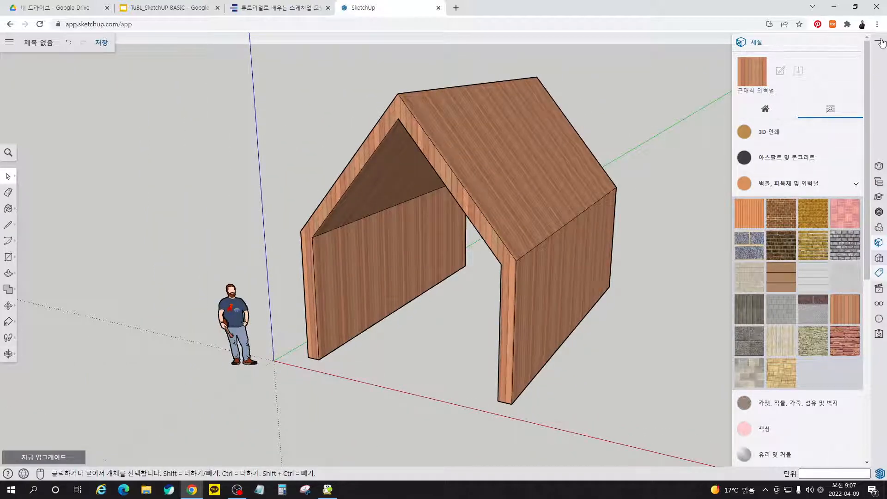
left_click(880, 42)
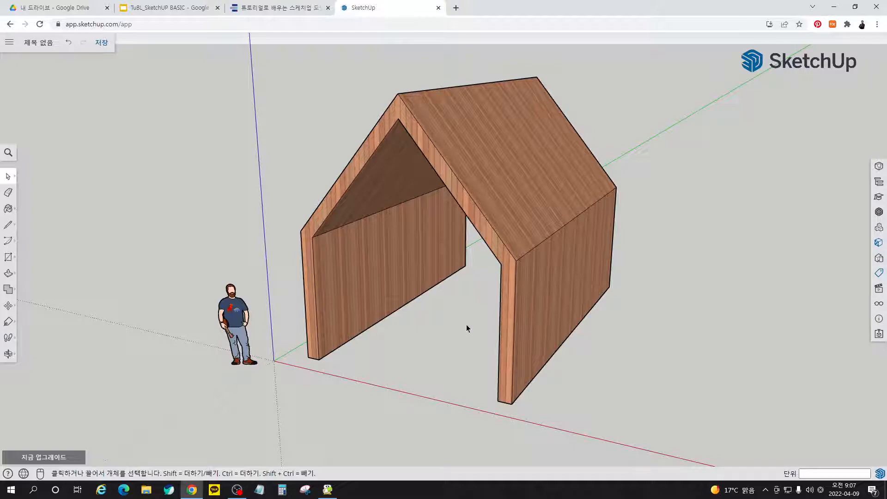
Step: Switch to the e-book and read the floor-making section, from the rectangle and Push/Pull values to the tag and wood material
mouse_move(244, 495)
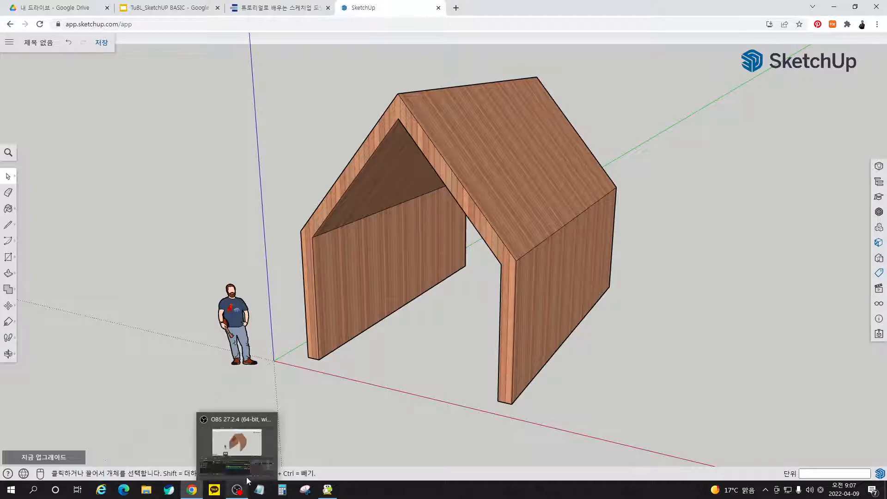
left_click(280, 8)
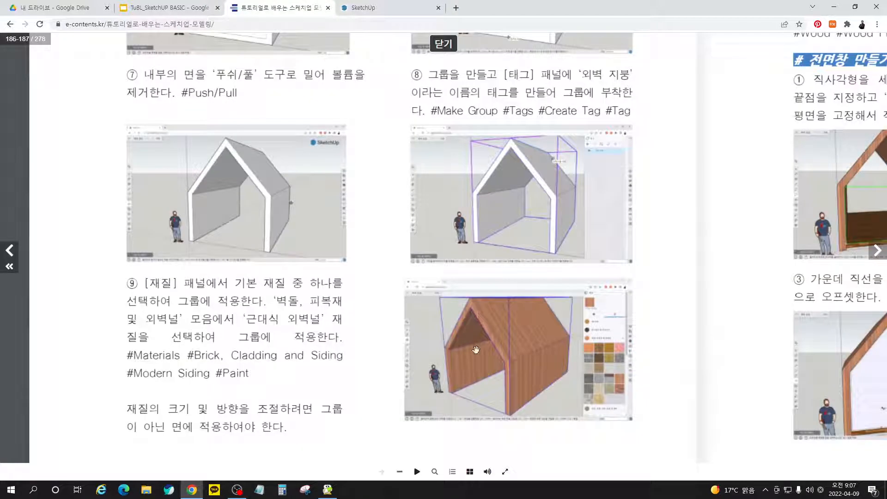
left_click_drag(642, 274, 484, 314)
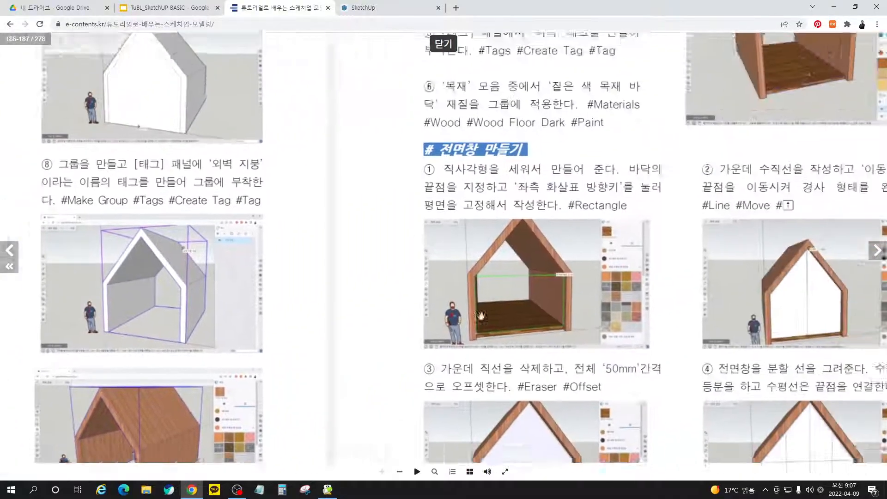
left_click_drag(614, 208, 586, 271)
left_click_drag(370, 323, 485, 294)
left_click_drag(419, 304, 583, 178)
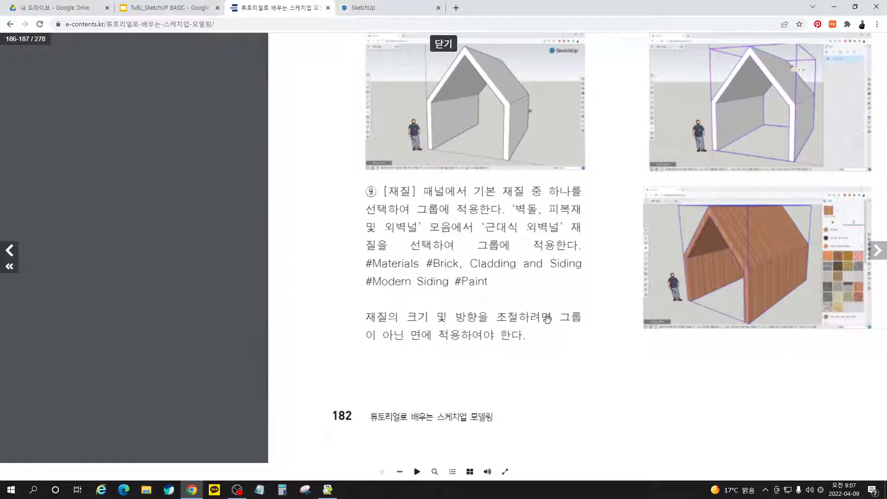
left_click_drag(787, 253, 553, 332)
left_click_drag(749, 192, 537, 330)
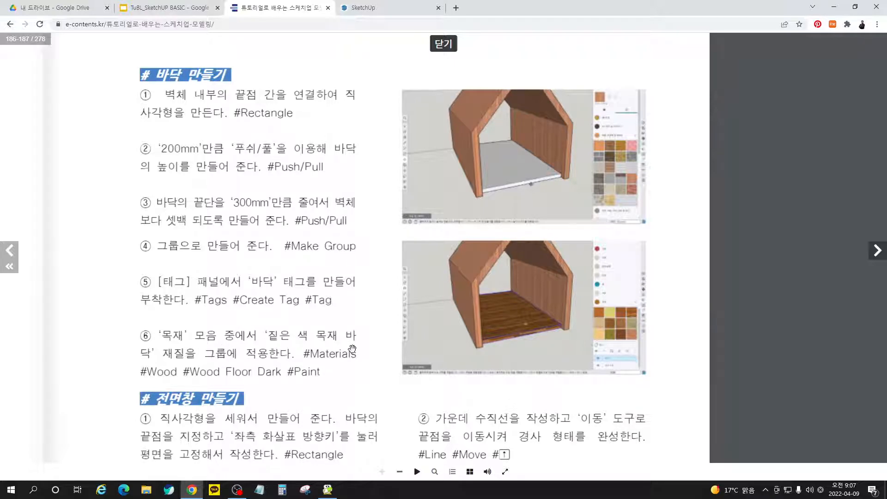
Step: Return to SketchUp and draw an 8000 mm by 4400 mm floor rectangle between the opposite inner base corners of the walls
left_click(394, 10)
middle_click_drag(496, 255, 448, 296)
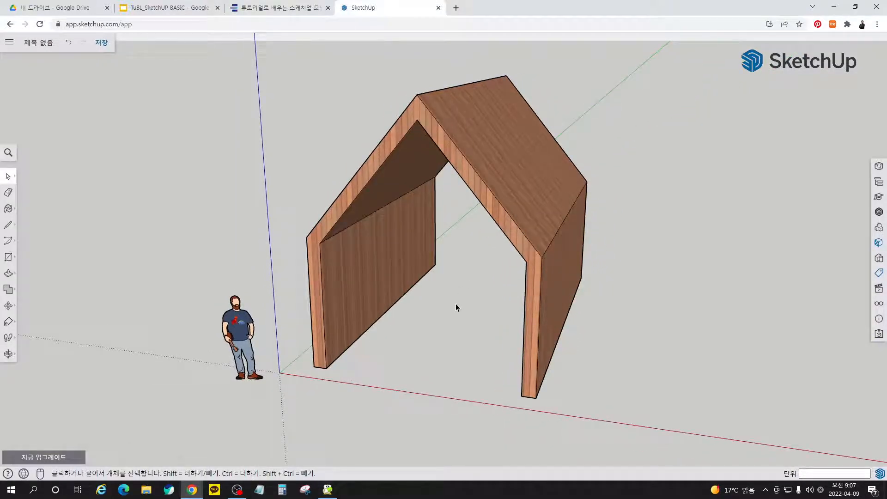
key("r")
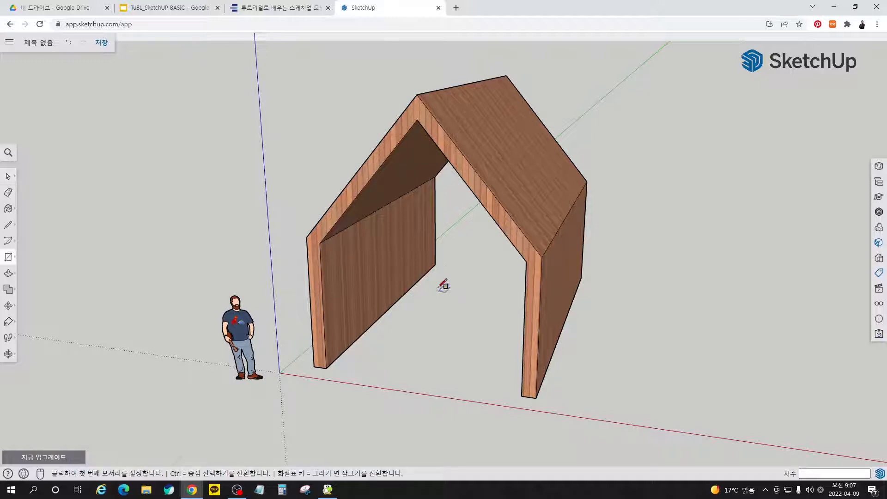
left_click(435, 265)
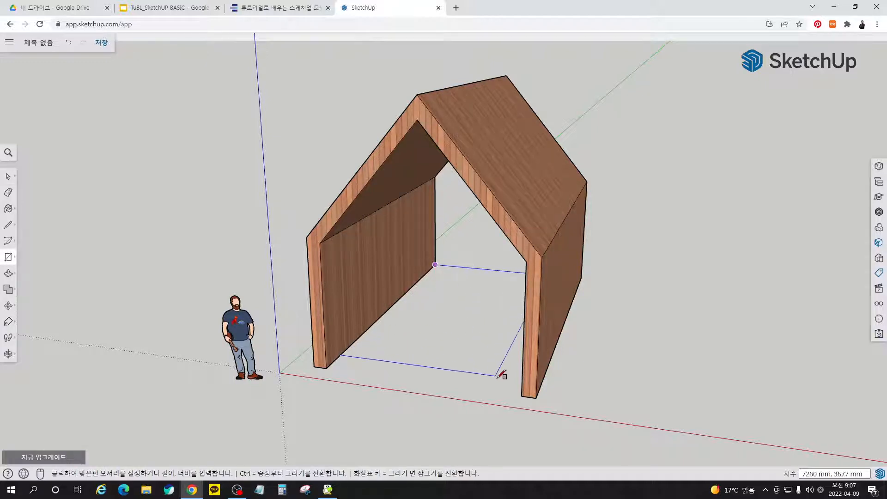
left_click(520, 394)
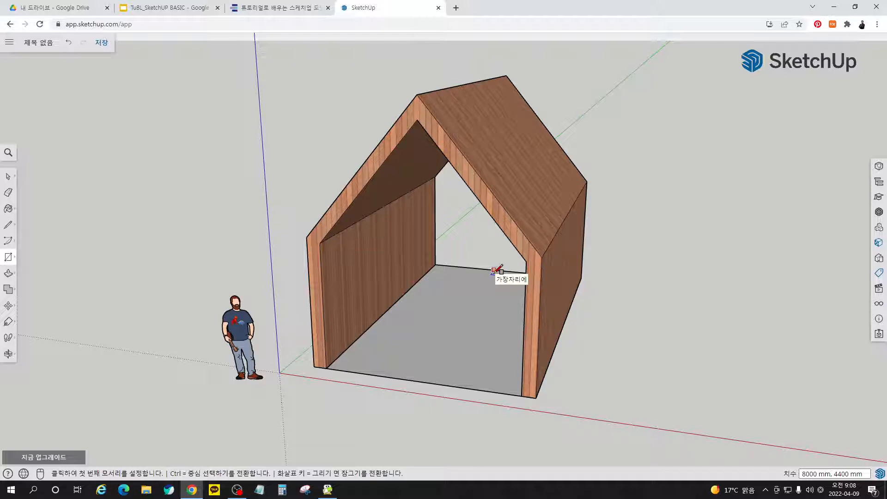
Step: Push/Pull the floor rectangle 200 mm upward to give the floor its thickness
key("p")
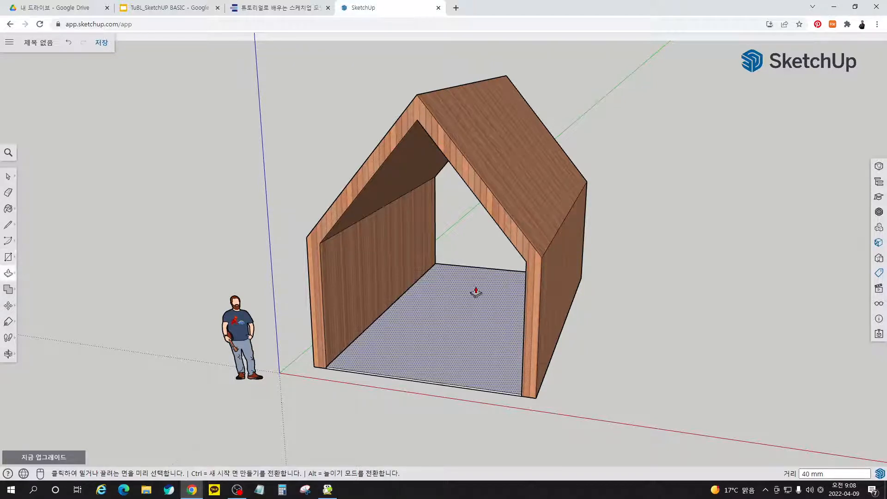
left_click(481, 287)
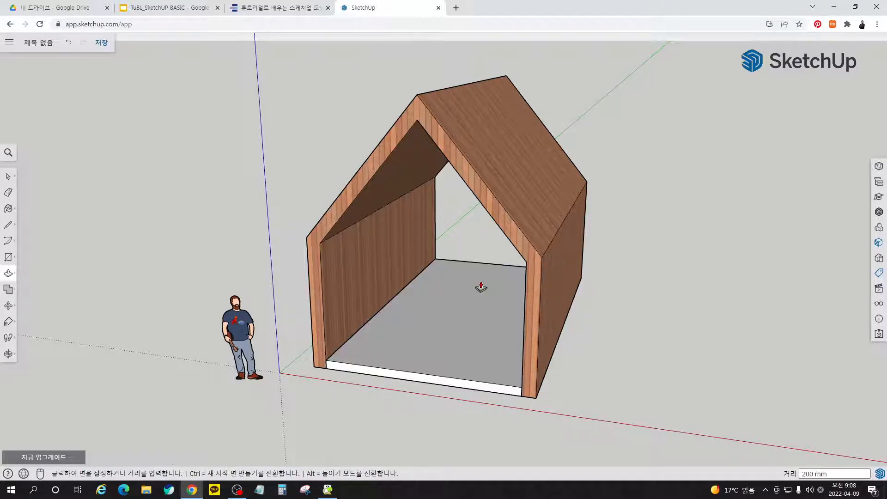
key("space")
Step: Push/Pull the front end face of the floor slab 300 mm inward and repeat the same setback on its back end face
key("p")
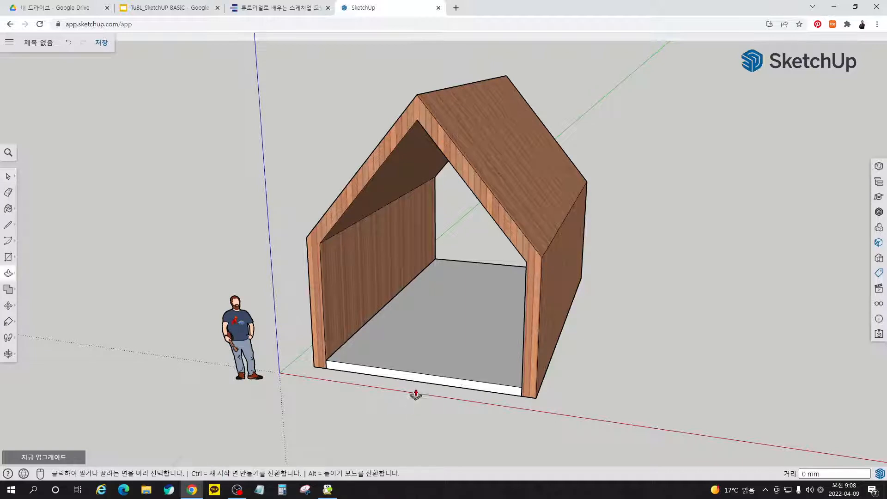
left_click(419, 383)
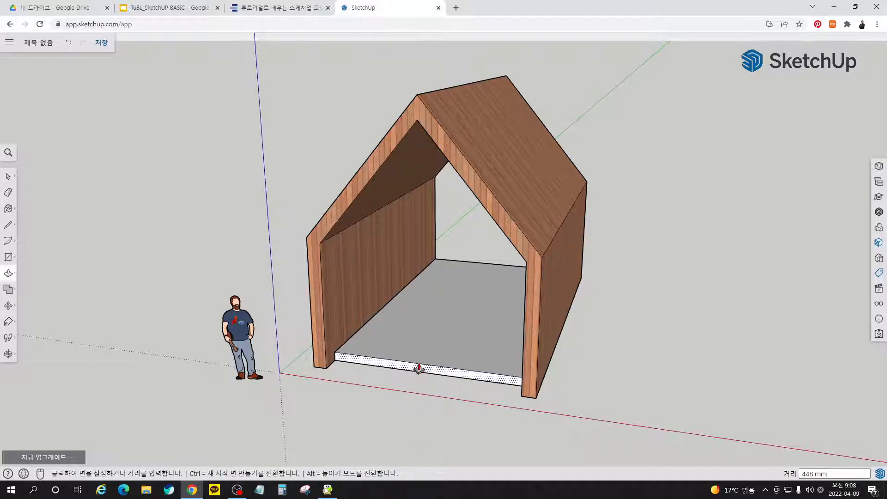
key("Return")
middle_click_drag(670, 297, 481, 296)
double_click(543, 381)
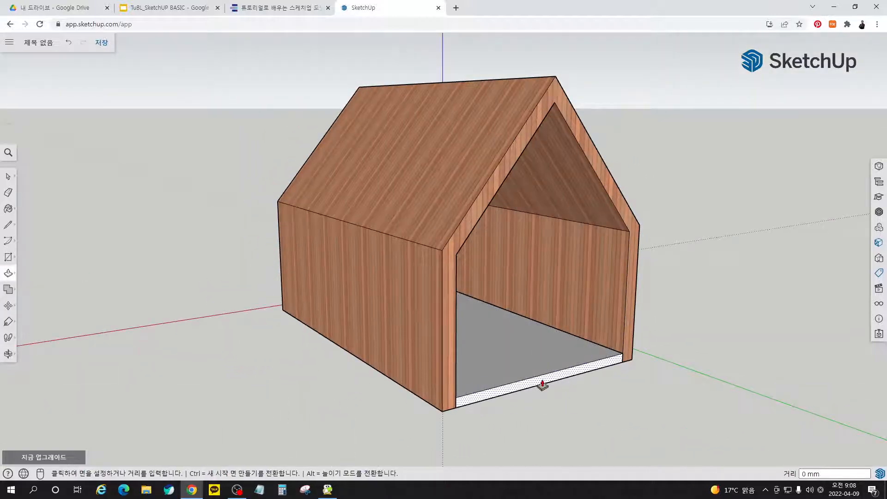
Step: Select all connected geometry of the floor slab and make it a group
middle_click_drag(440, 373, 396, 356)
scroll(402, 358, "up", 3)
key("space")
triple_click(467, 341)
right_click(467, 338)
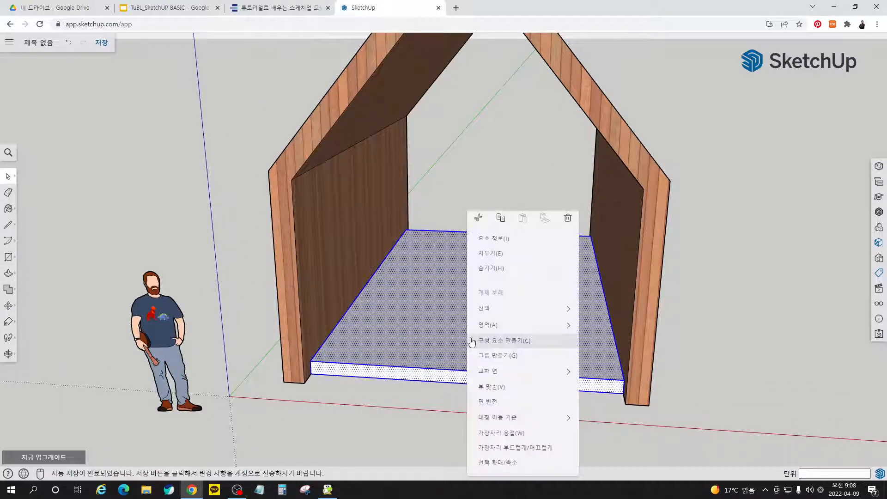
left_click(512, 357)
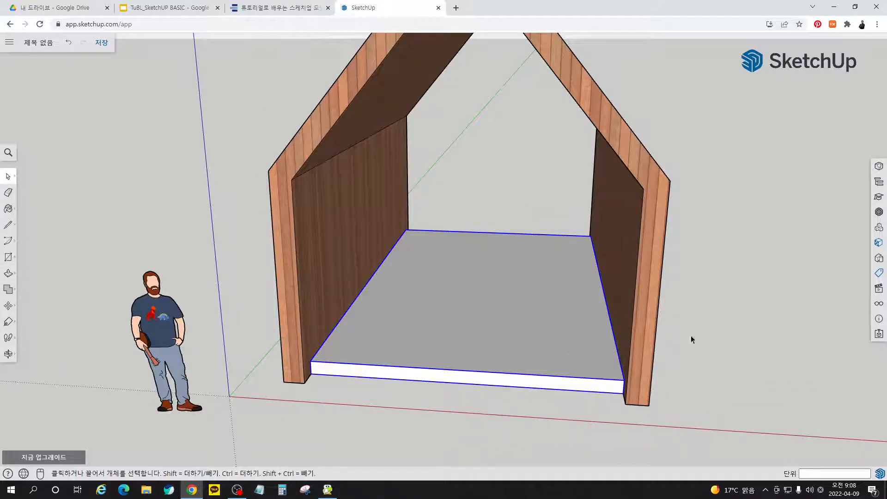
Step: Create a tag named 바닥 and apply it to the floor group
left_click(879, 272)
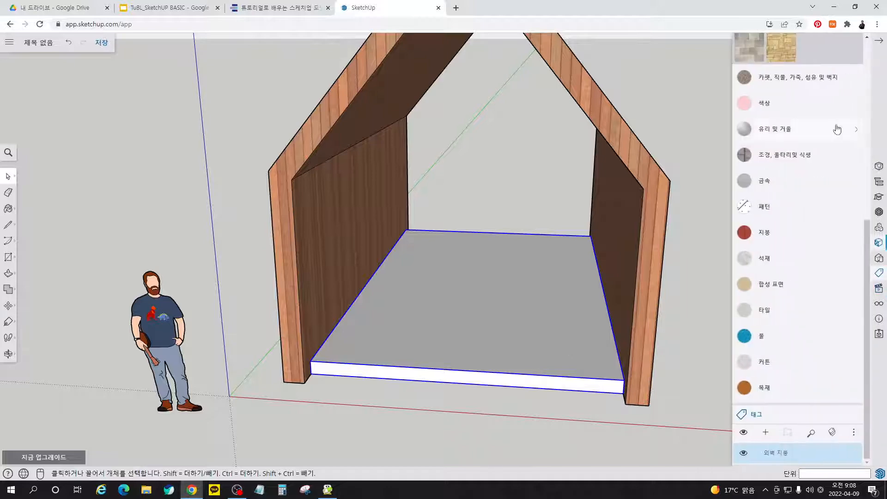
scroll(824, 212, "up", 4)
scroll(822, 238, "down", 4)
left_click(765, 433)
type("벽")
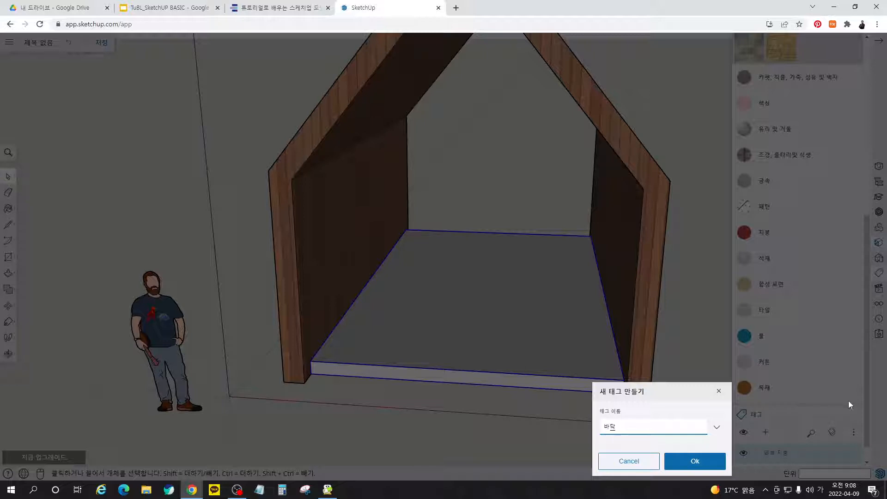
left_click(698, 461)
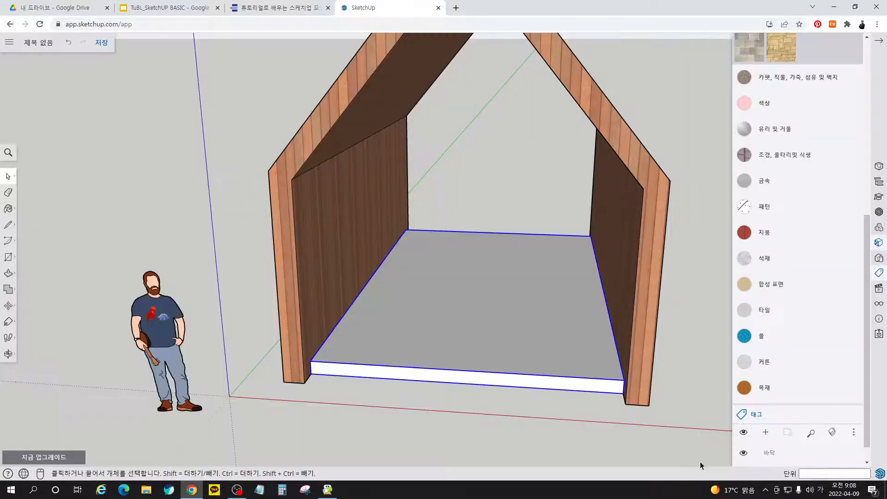
left_click(771, 455)
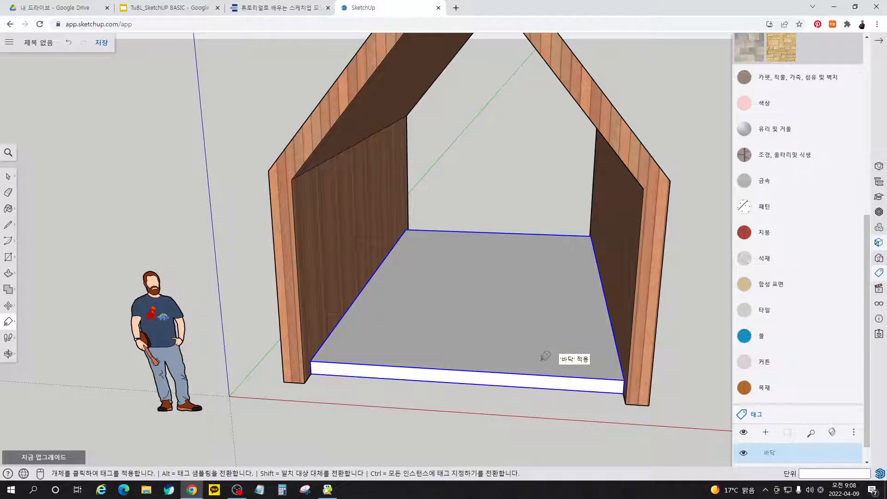
Step: Paint the whole floor group with the dark wood floor material from the Wood (목재) collection
left_click(775, 392)
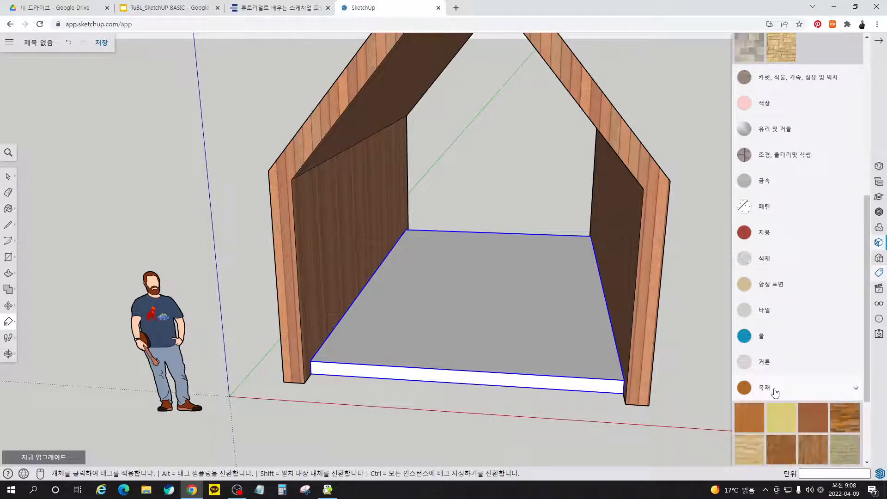
left_click(850, 419)
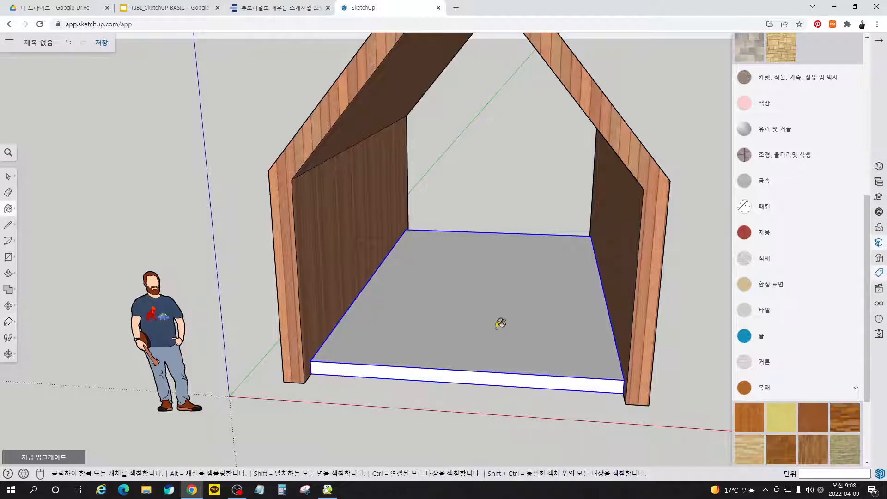
left_click(500, 324)
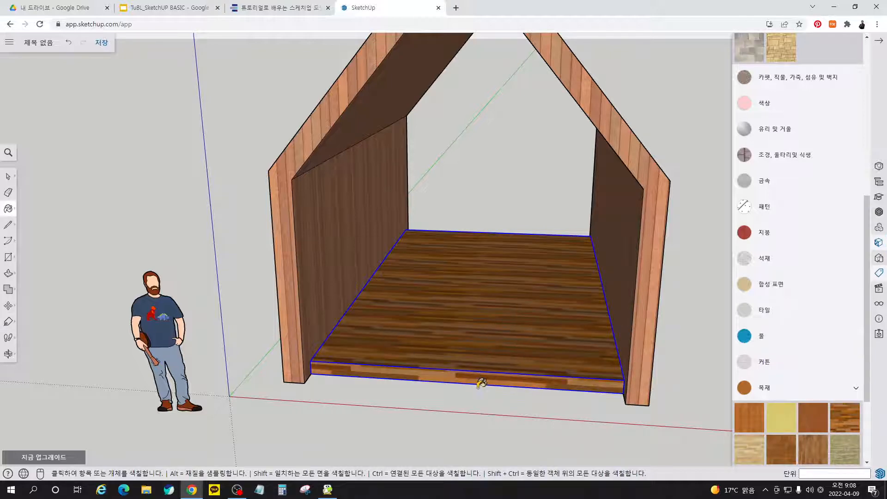
scroll(441, 377, "up", 2)
scroll(441, 378, "up", 2)
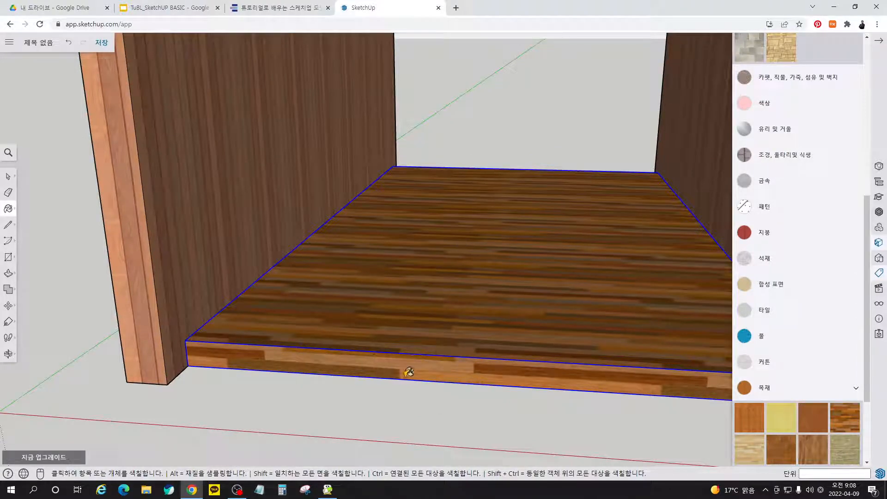
scroll(342, 303, "down", 4)
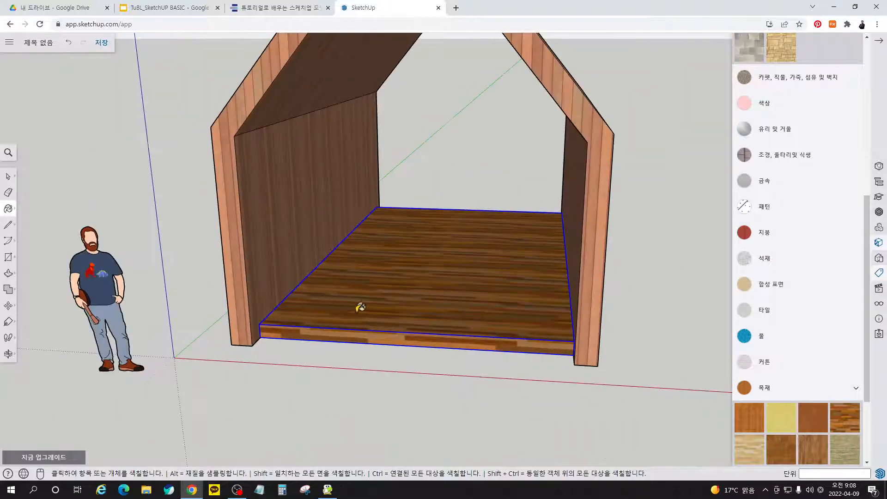
Step: Deselect the floor group, check the cabin from several angles and close the side panel
key("space")
left_click(523, 325)
mouse_move(523, 324)
middle_mouse_down()
mouse_move(478, 344)
mouse_move(457, 397)
mouse_move(511, 423)
middle_mouse_up()
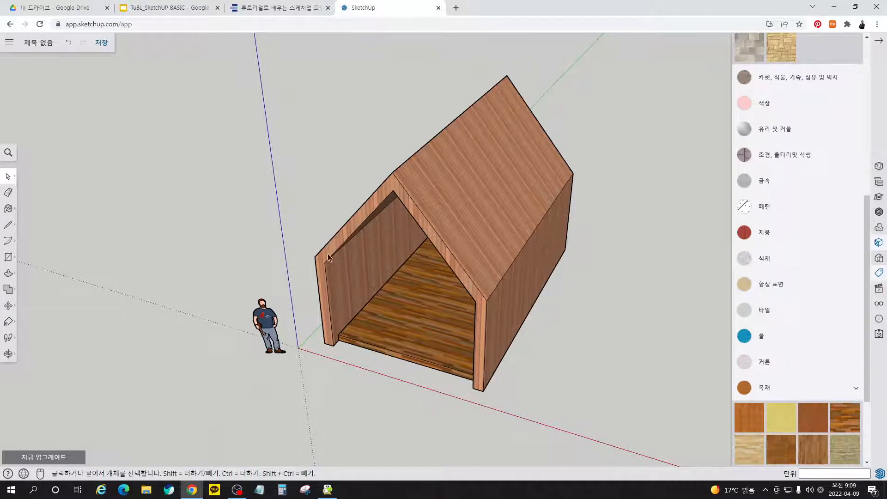
middle_click_drag(412, 365, 331, 311)
scroll(527, 126, "up", 2)
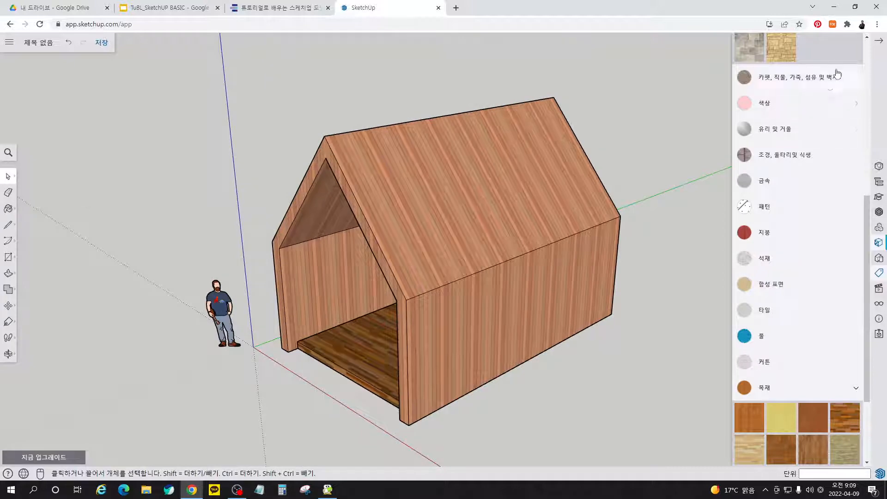
left_click(879, 41)
middle_click_drag(411, 246, 506, 247)
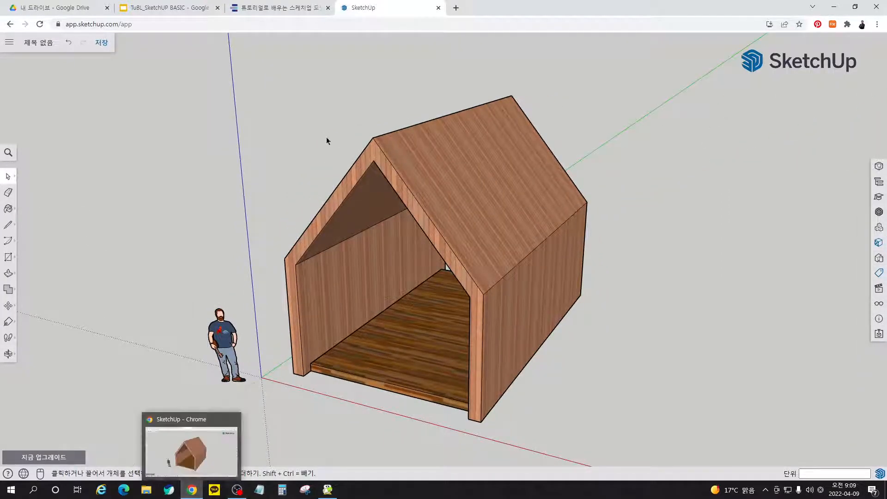
Step: Switch to the e-book and read the front window section (전면창 만들기)
left_click(274, 8)
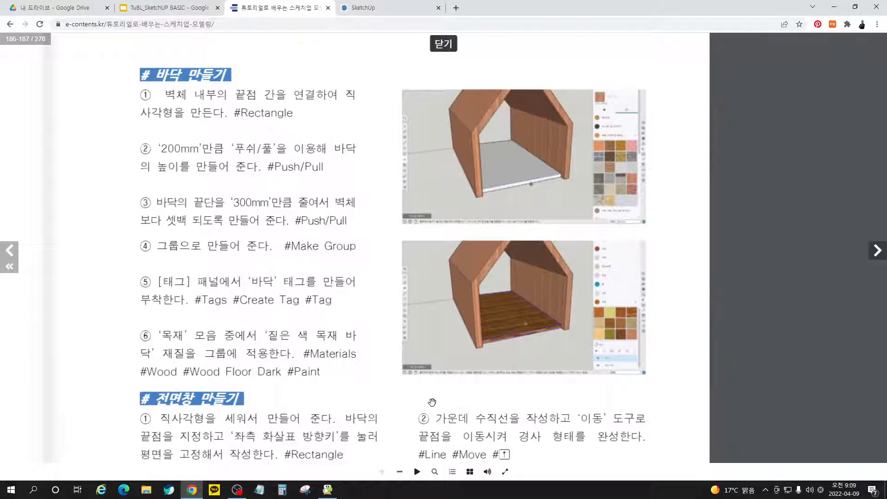
scroll(432, 402, "down", 5)
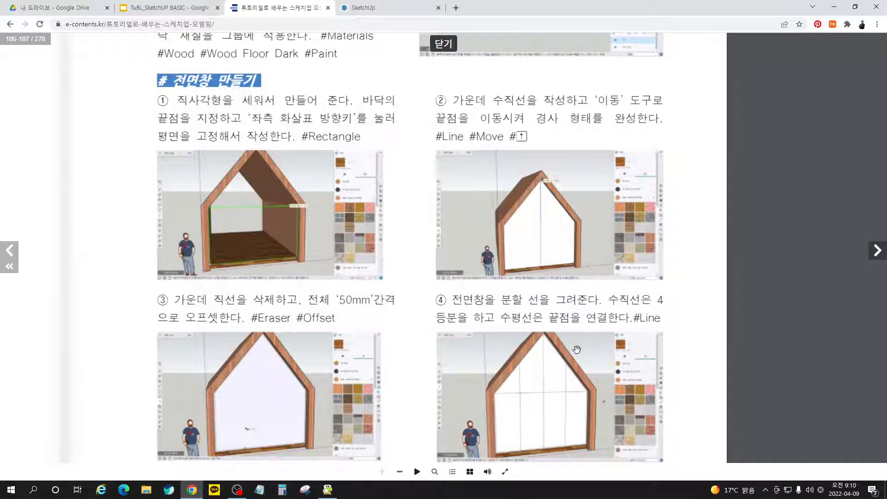
Step: Return to SketchUp and draw an upright rectangle, 4400 mm by about 2691 mm, from the floor's front corner to the opposite wall's upper inner corner
left_click(371, 13)
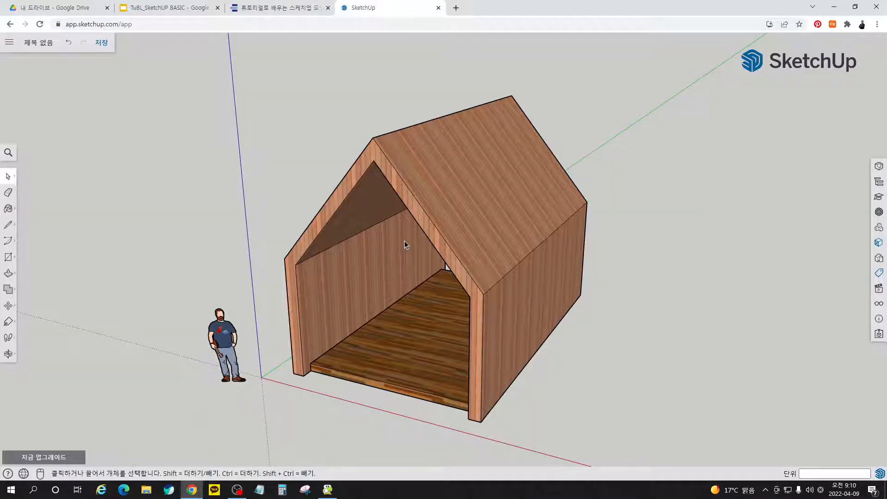
key("r")
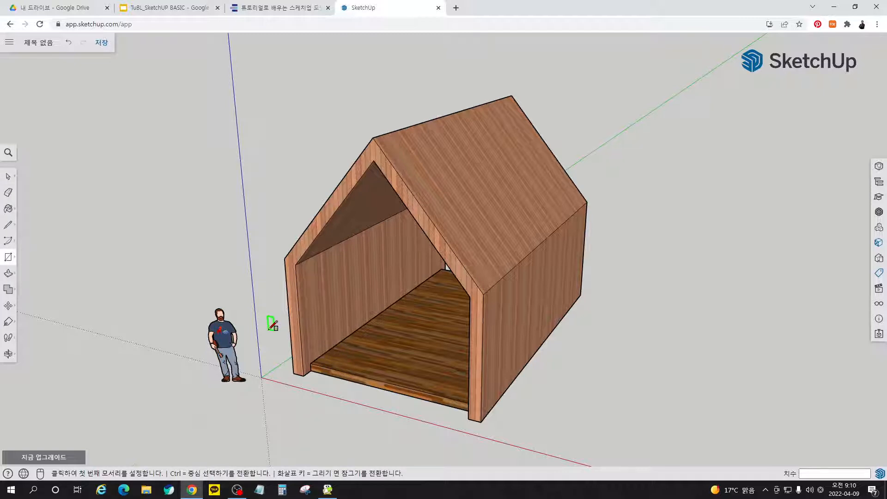
scroll(271, 331, "up", 4)
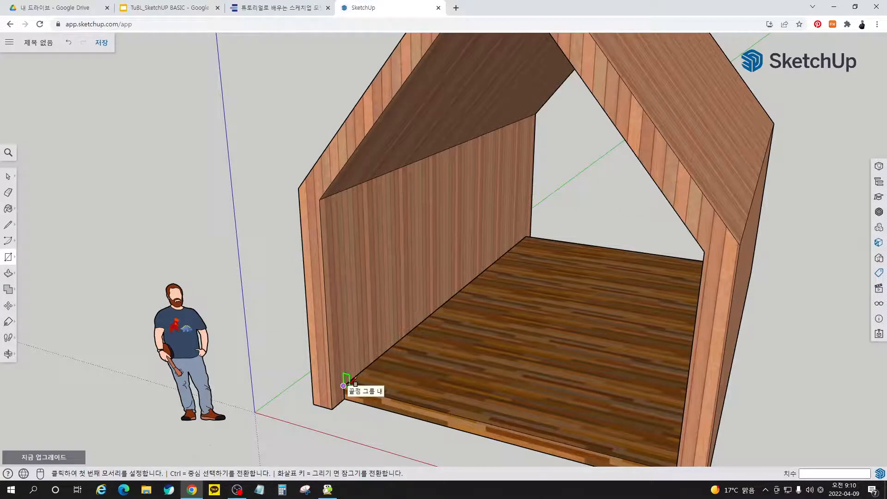
middle_click_drag(346, 384, 442, 401)
left_click(443, 400)
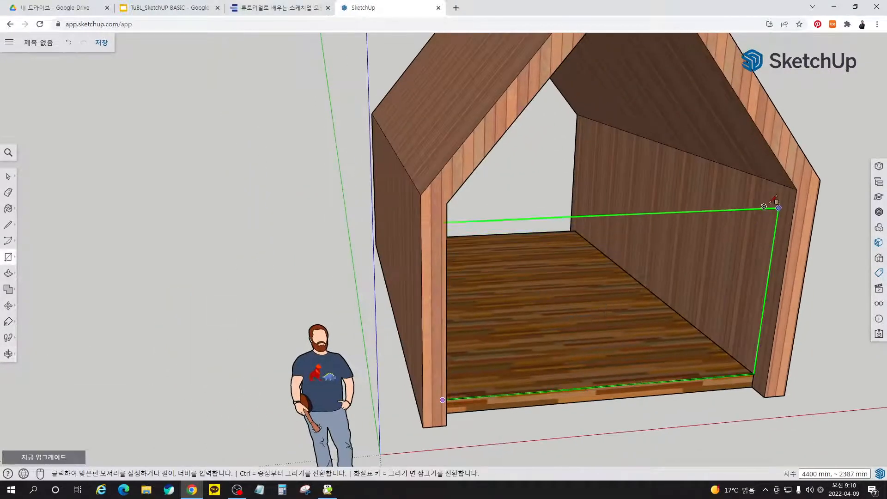
left_click(796, 188)
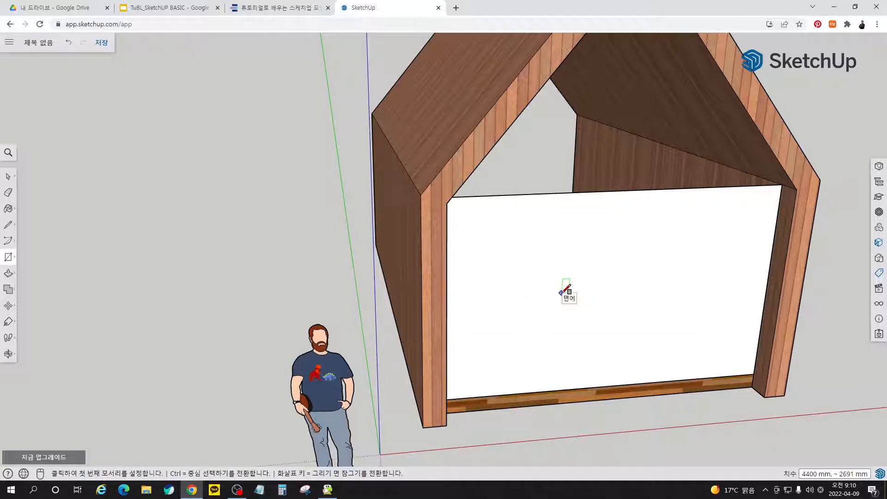
Step: Draw a vertical line across the front rectangle from its top edge's midpoint to the midpoint of its bottom edge
middle_click_drag(564, 287, 474, 141)
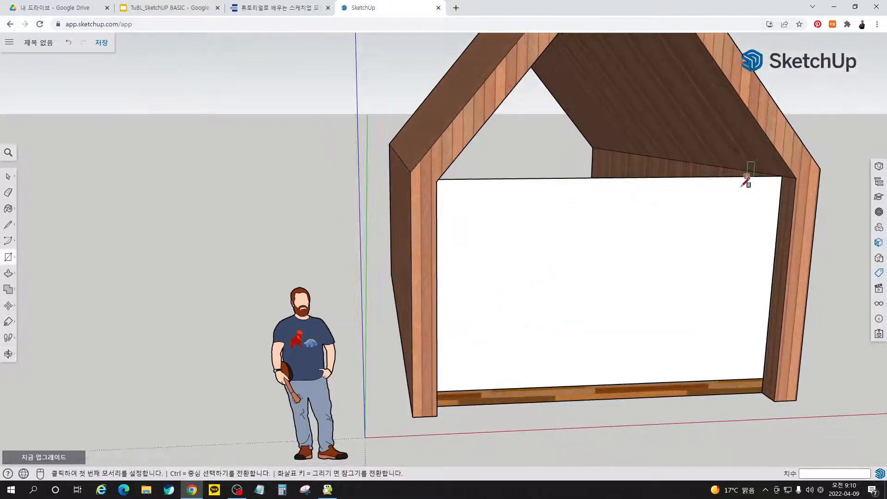
scroll(566, 409, "down", 3)
middle_click_drag(568, 405, 559, 271)
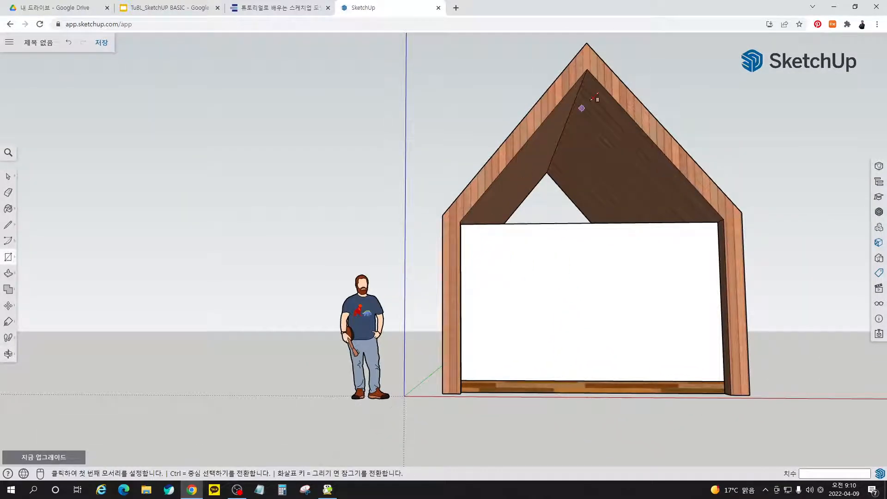
middle_click_drag(578, 242, 609, 339)
key("r")
middle_click_drag(574, 254, 527, 257)
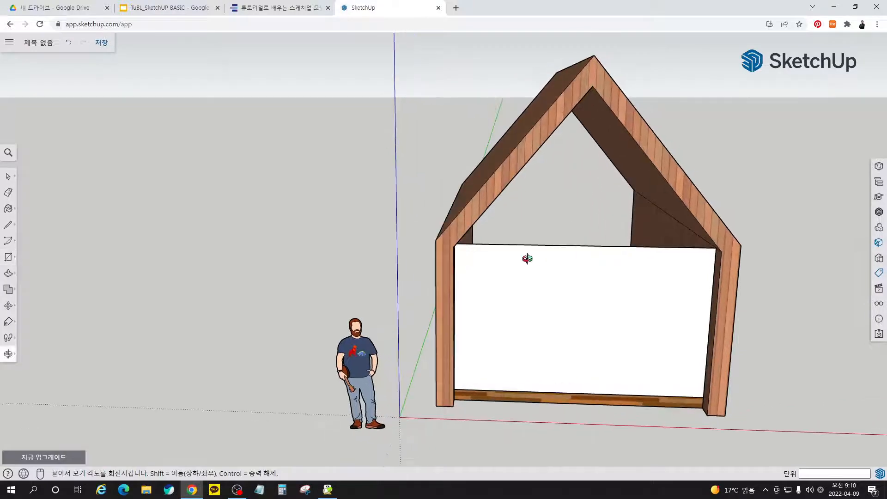
key("l")
left_click(584, 246)
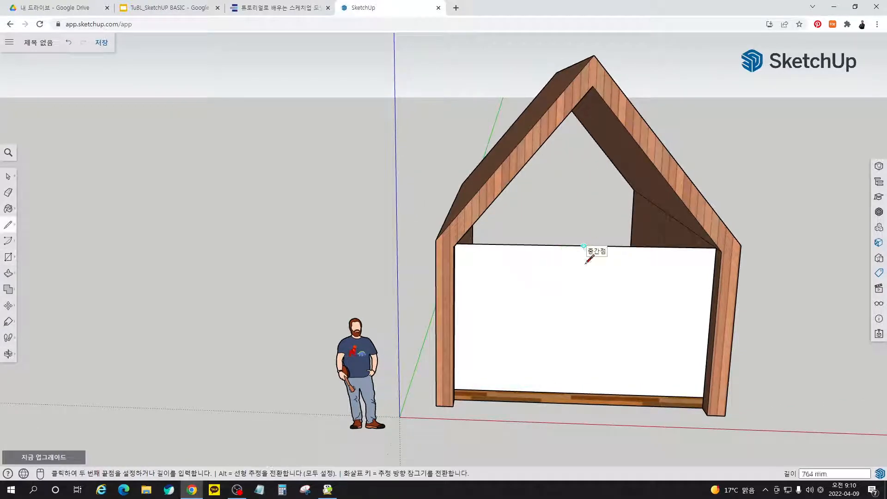
left_click(578, 392)
key("space")
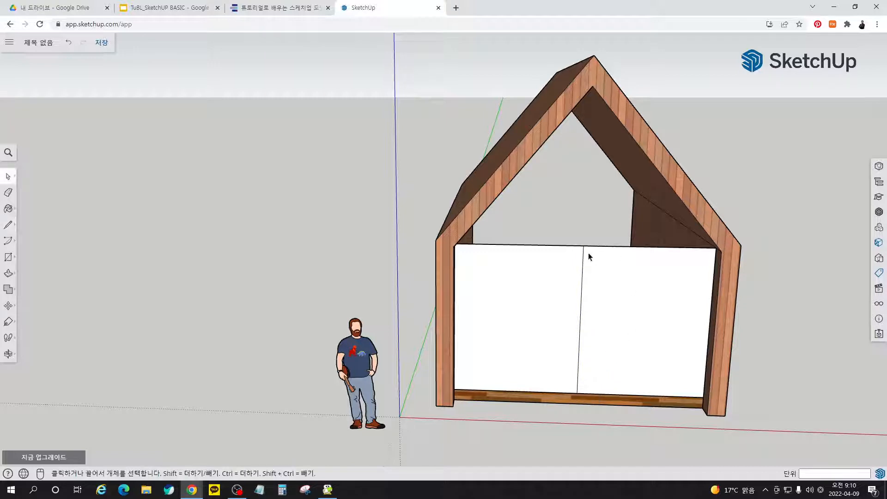
Step: Move the centre line's upper endpoint 2640 mm straight up to the roof's inner ridge, giving the panel a gabled shape
key("m")
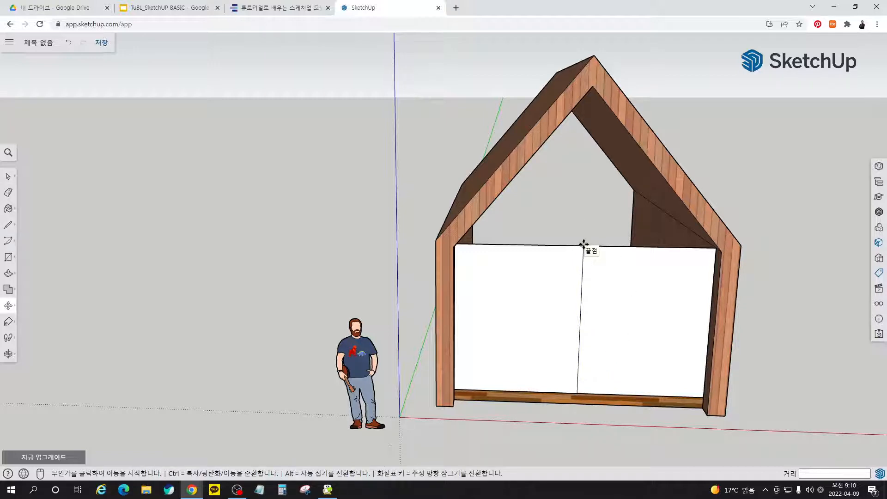
left_click(582, 244)
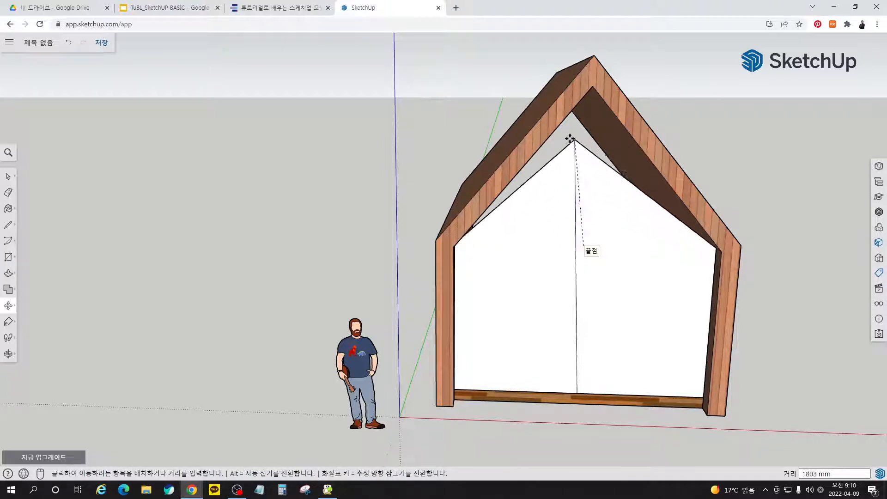
middle_click_drag(617, 176, 570, 113)
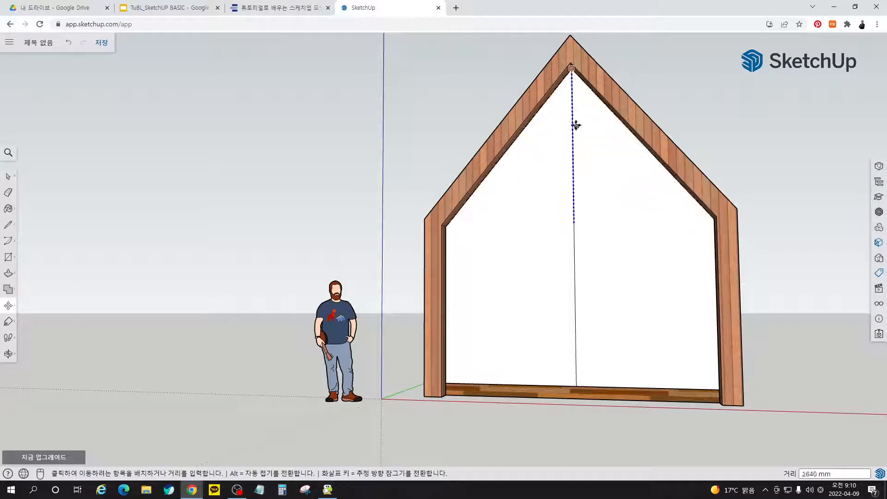
left_click(571, 63)
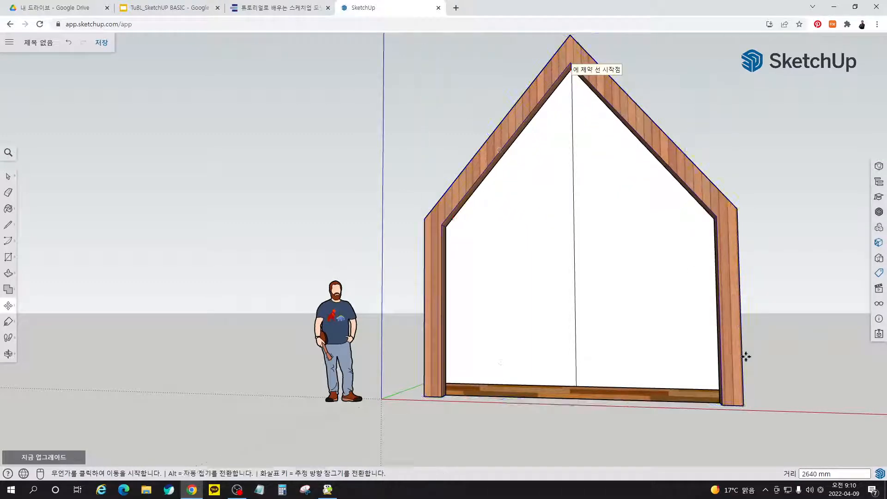
Step: Delete the vertical centre line from the gabled front panel and inspect the single face that remains
middle_click_drag(792, 347, 586, 344)
key("space")
left_click(568, 308)
key("Delete")
left_click(584, 316)
middle_click_drag(602, 356, 737, 246)
key("space")
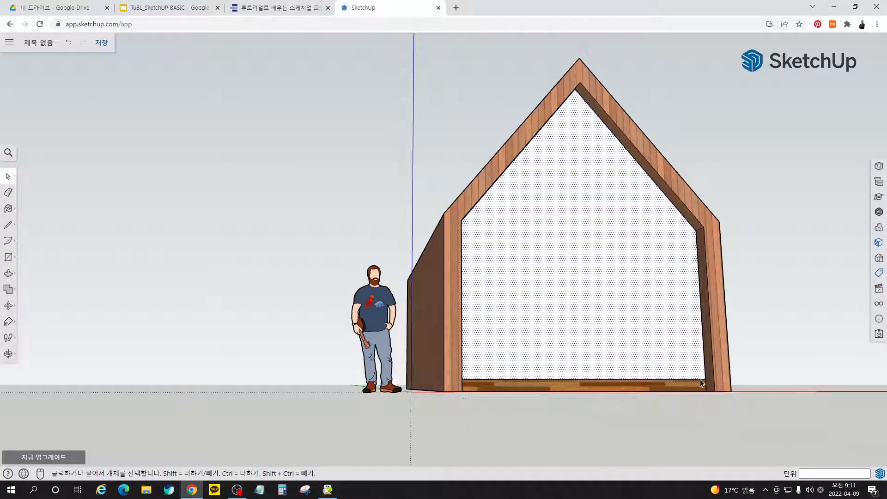
middle_click_drag(573, 88, 420, 290)
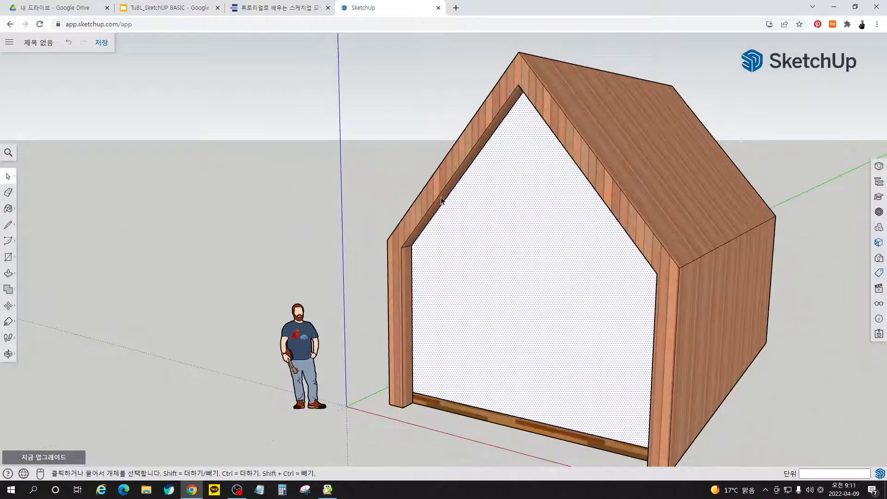
mouse_move(587, 444)
middle_mouse_down()
mouse_move(639, 376)
mouse_move(505, 392)
mouse_move(547, 414)
mouse_move(613, 353)
mouse_move(600, 330)
mouse_move(603, 307)
middle_mouse_up()
scroll(613, 353, "up", 5)
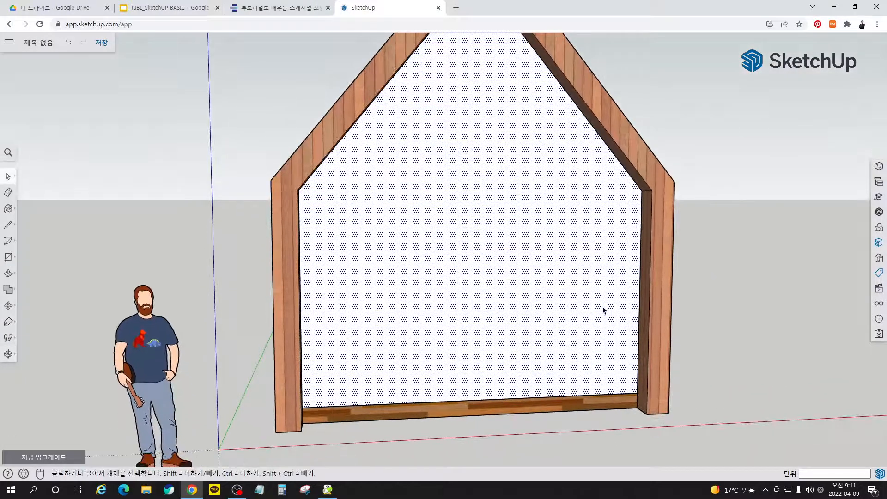
left_click(258, 392)
Step: Check the offset instruction in the e-book, return to SketchUp and offset the front panel's outline 50 mm inward
left_click(300, 15)
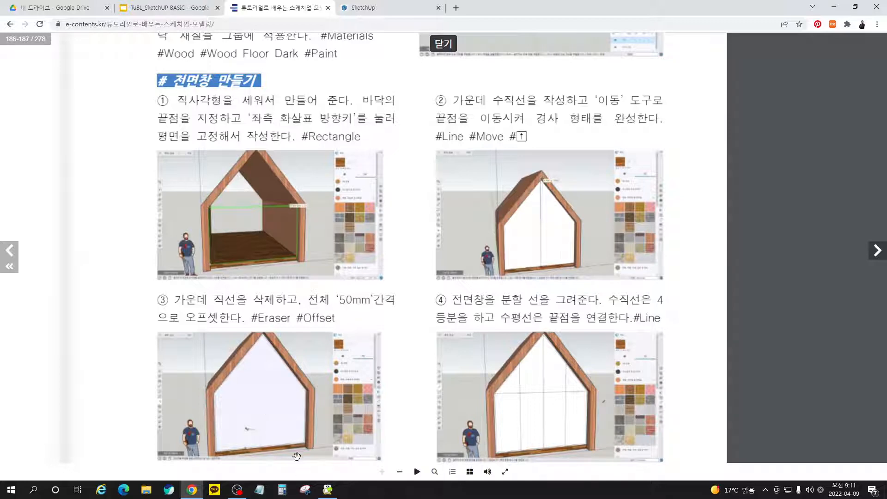
left_click(392, 7)
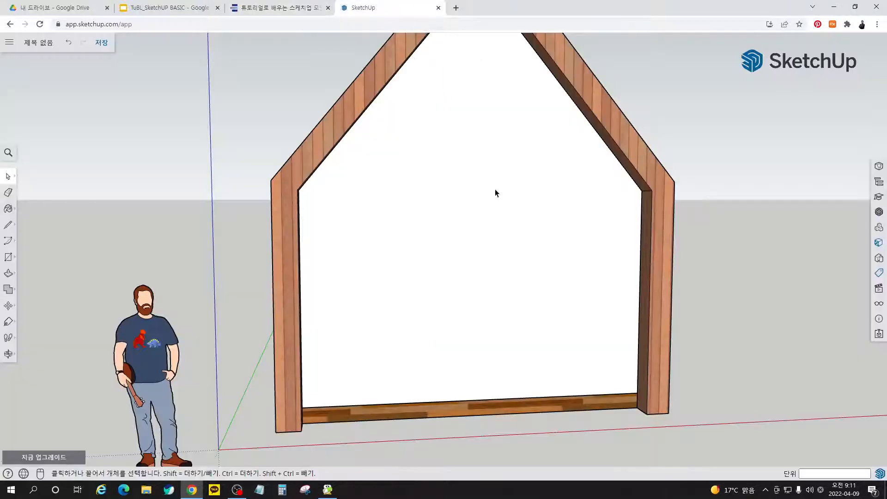
key("f")
left_click(600, 135)
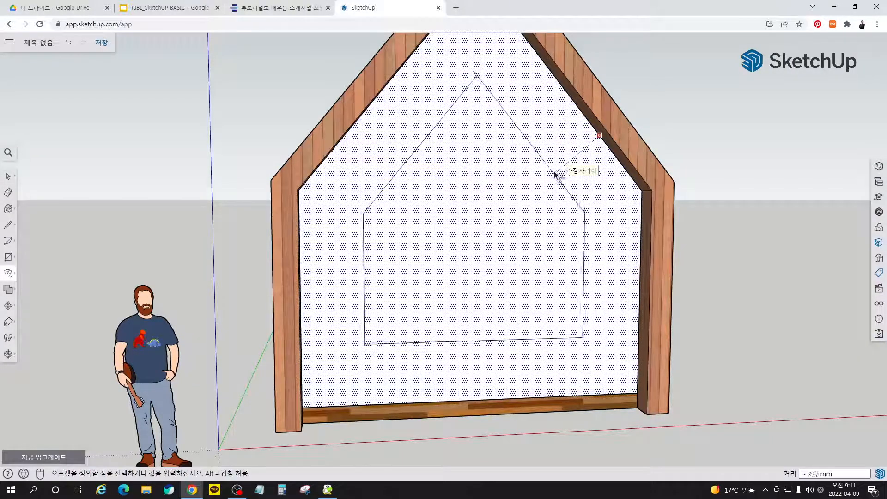
key("Return")
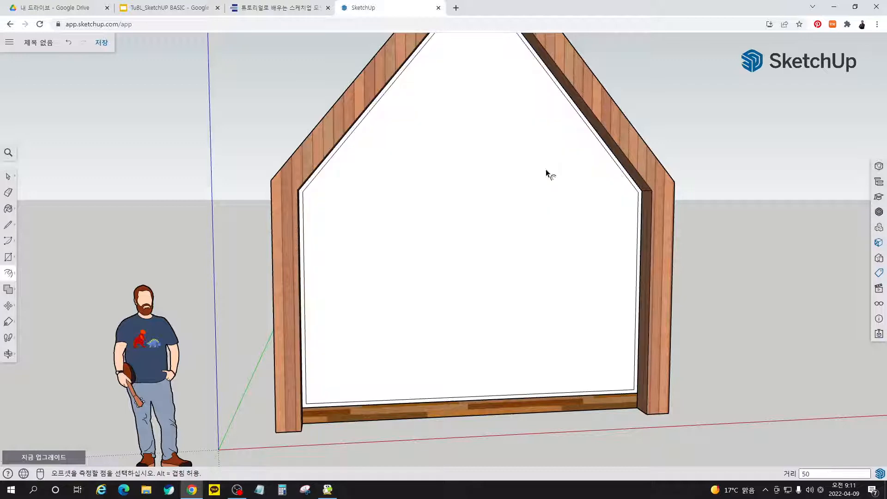
Step: Draw a vertical line down the front panel from the inner outline's apex to the midpoint of its bottom edge
left_click(616, 165)
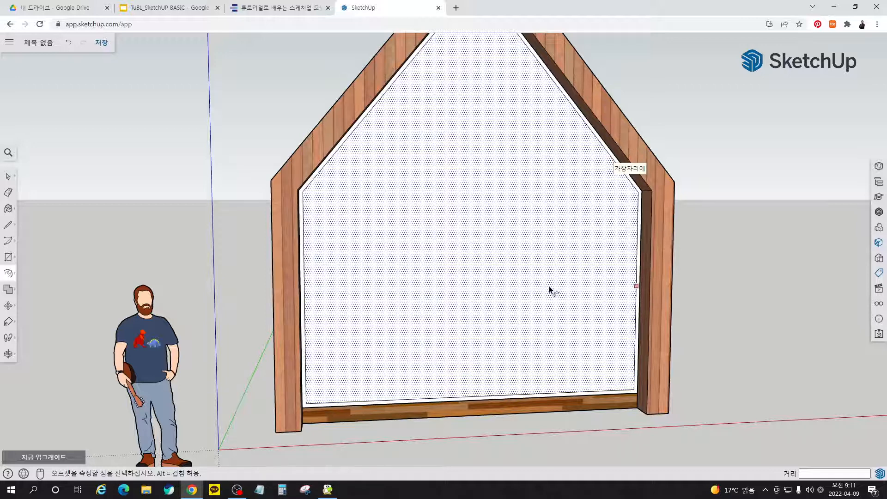
key("l")
scroll(545, 379, "down", 3)
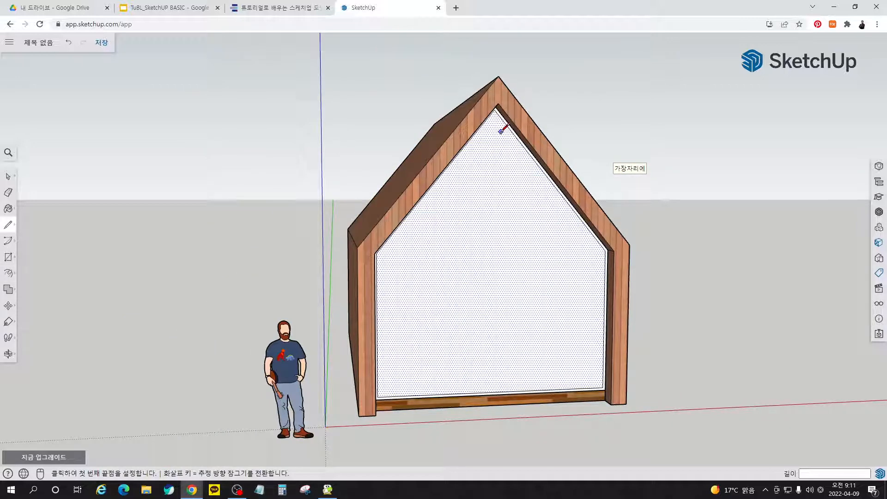
middle_click_drag(500, 134, 487, 119)
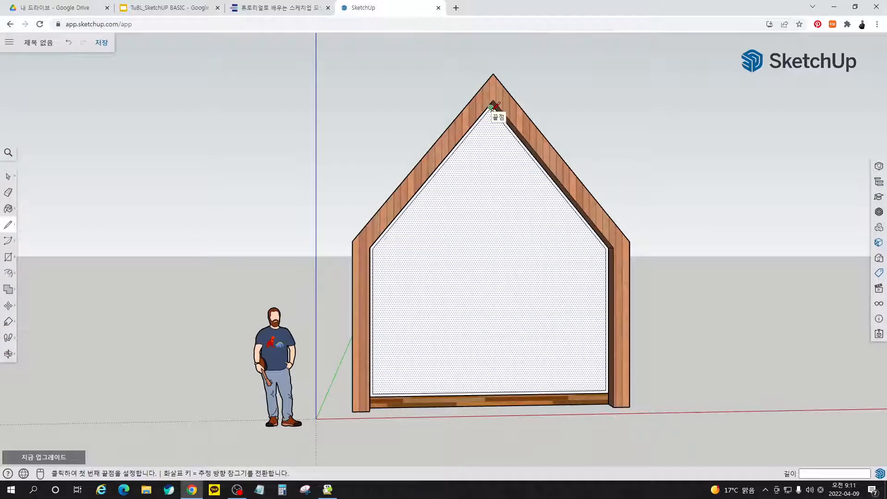
scroll(491, 107, "up", 3)
left_click(492, 109)
scroll(493, 199, "down", 1)
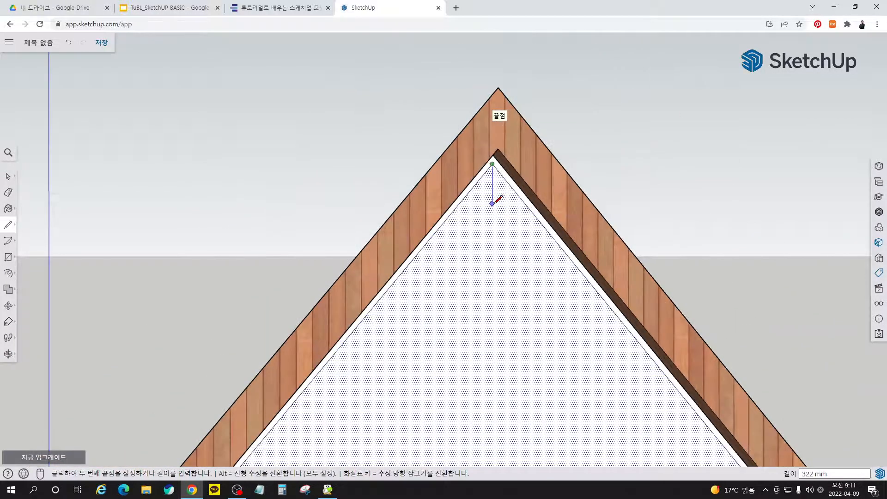
scroll(493, 203, "down", 5)
scroll(496, 365, "up", 4)
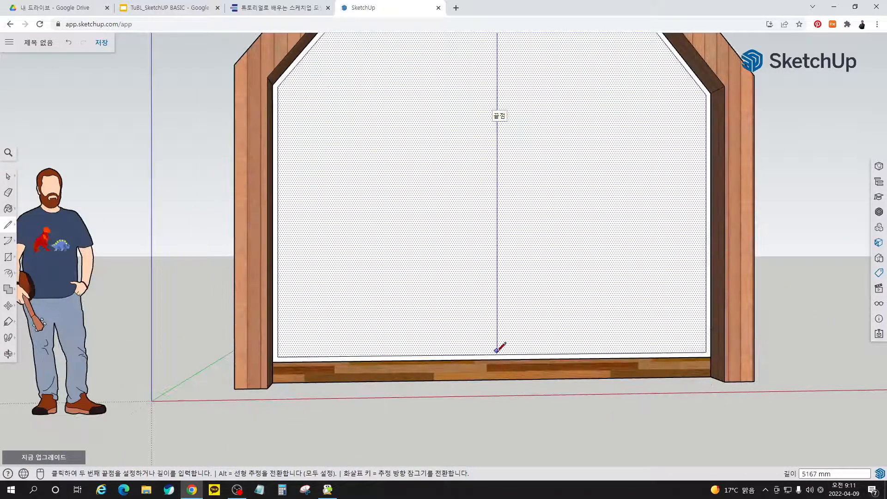
left_click(497, 353)
key("space")
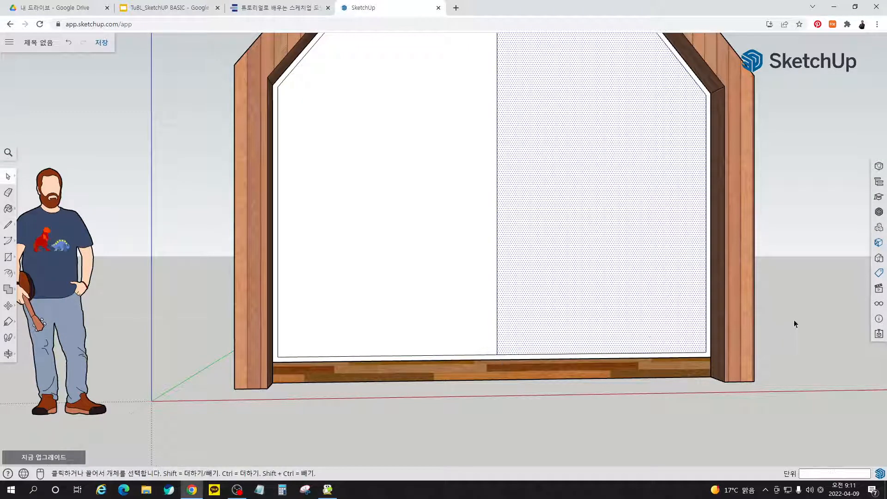
left_click(790, 322)
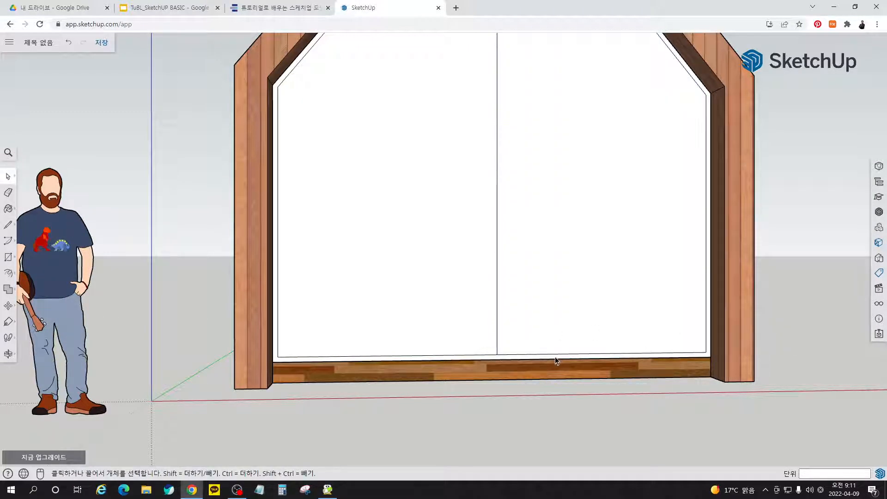
Step: Draw two vertical lines from the midpoints of the bottom edge's halves to the sloped inner edges, dividing the panel into quarters
key("l")
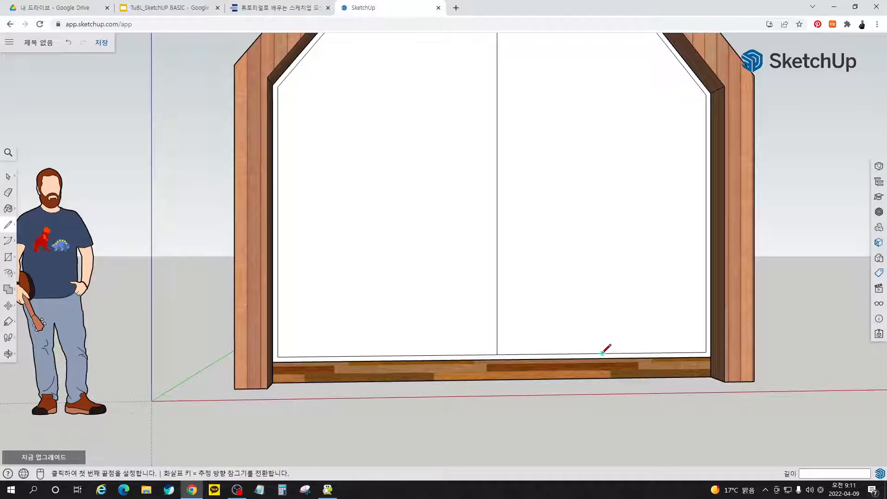
key("space")
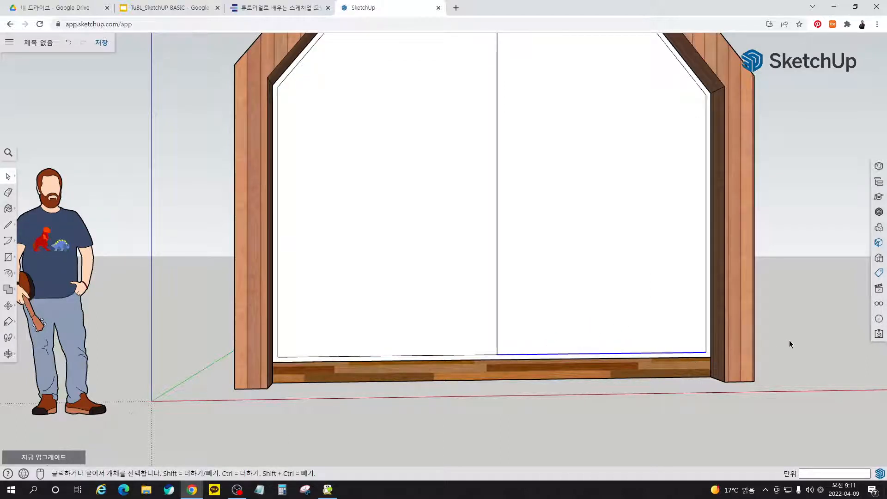
key("l")
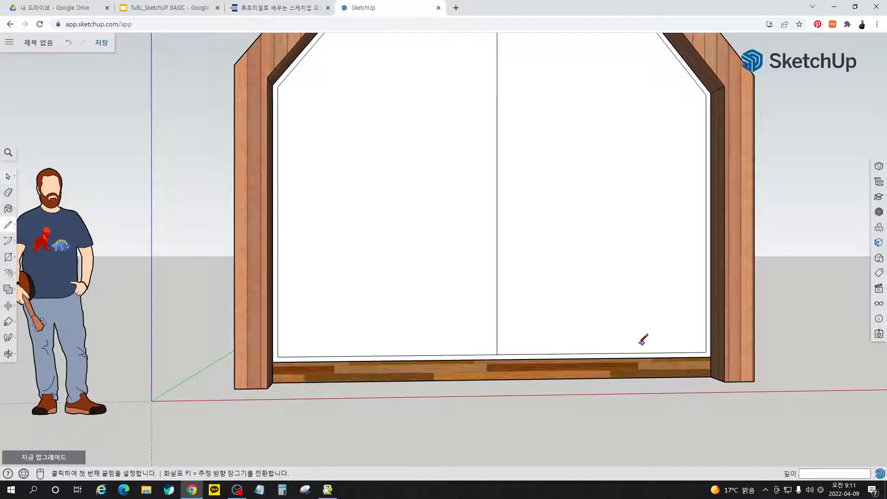
left_click(603, 353)
scroll(602, 185, "down", 2)
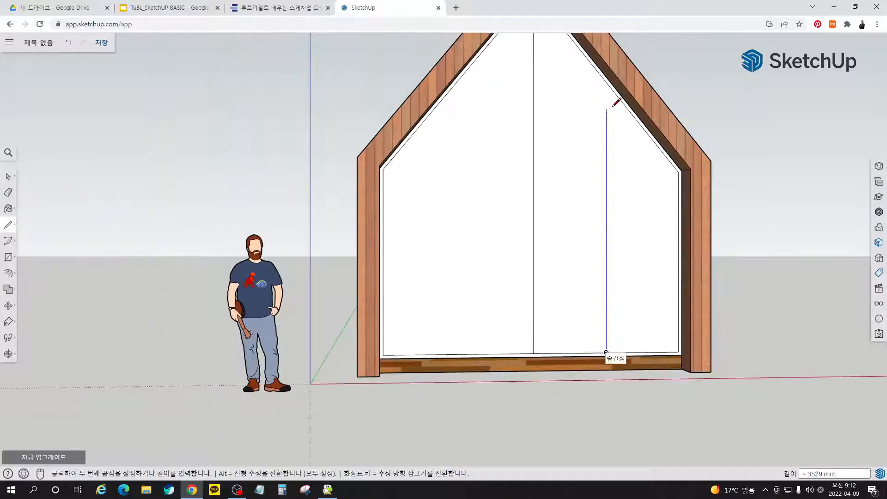
left_click(607, 81)
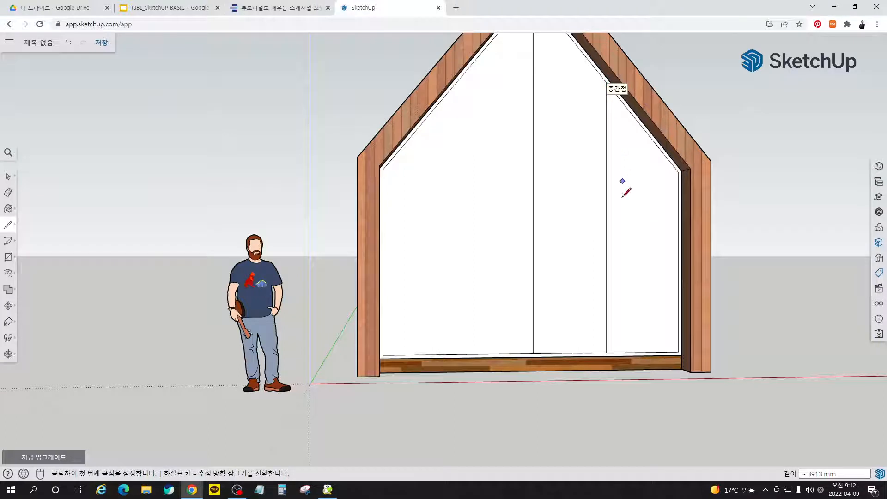
left_click(459, 354)
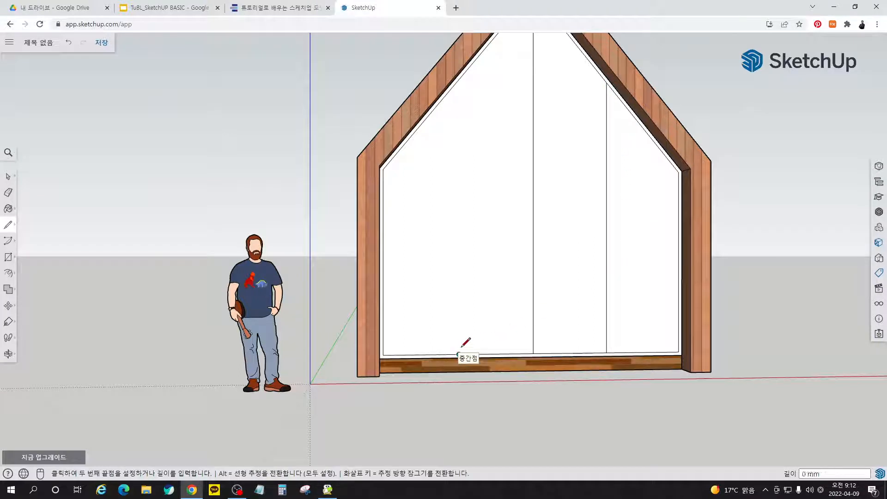
left_click(459, 80)
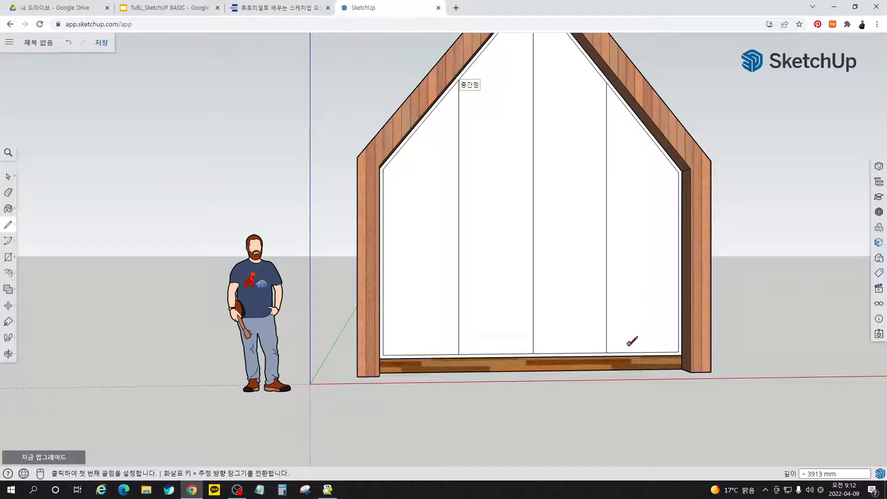
Step: Check the dividing-line instruction in the e-book, return to SketchUp and draw a 4300 mm horizontal line joining the inner outline's eave corners
left_click(280, 7)
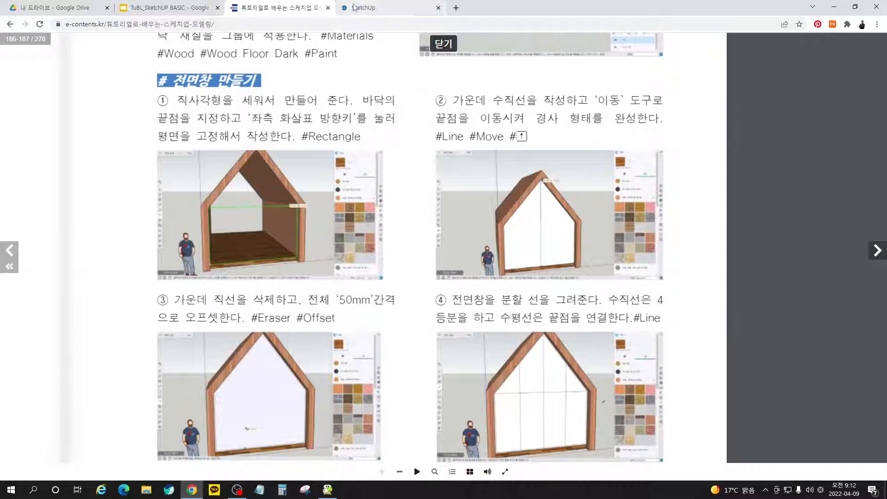
left_click(369, 8)
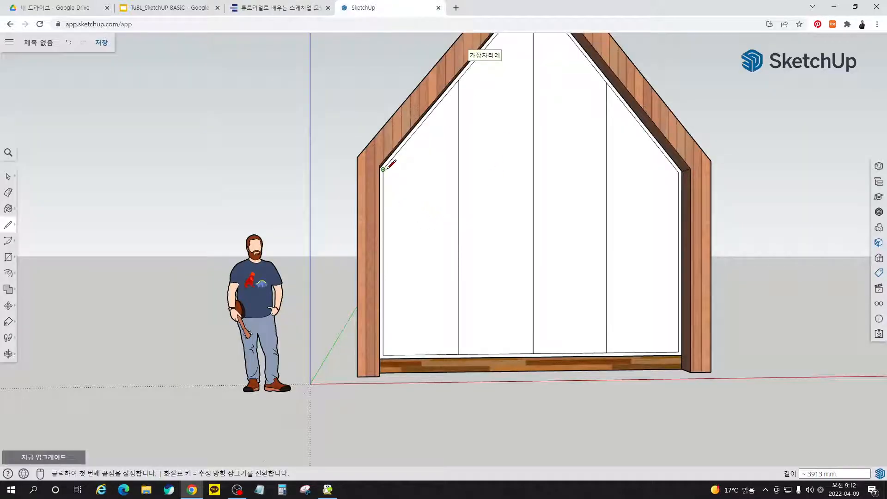
left_click(383, 170)
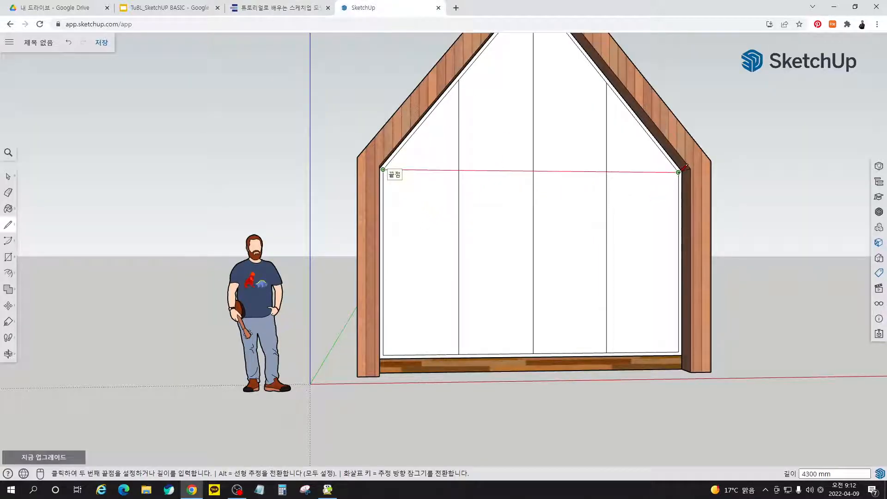
left_click(678, 173)
key("space")
Step: Select the divided panes of the front panel one after another to check that they are separate faces
scroll(716, 351, "down", 3)
middle_click_drag(714, 351, 683, 333)
left_click(681, 269)
left_click(666, 218)
left_click(625, 215)
left_click(584, 210)
left_click(584, 272)
left_click(537, 278)
left_click(535, 232)
left_click(636, 282)
left_click(801, 279)
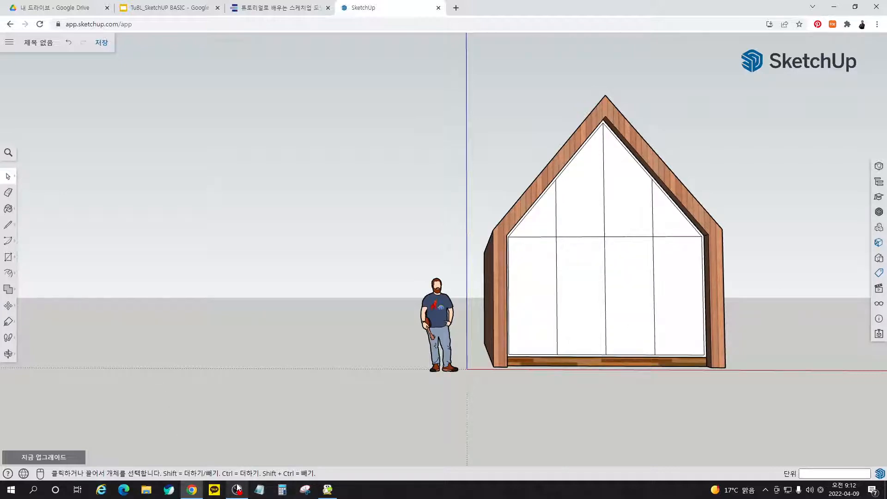
Step: Read the pane offset instruction on the e-book's next page, return to SketchUp and offset the upper pane left of the centre line 50 mm inward
left_click(291, 9)
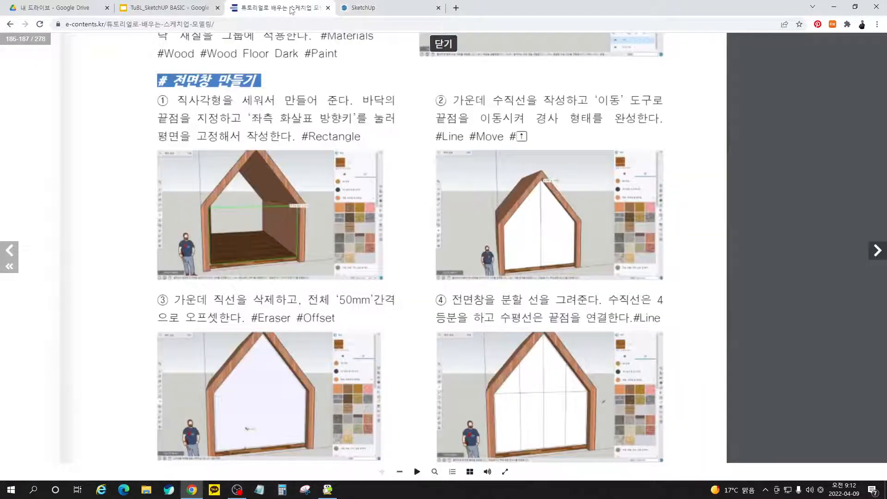
left_click(880, 262)
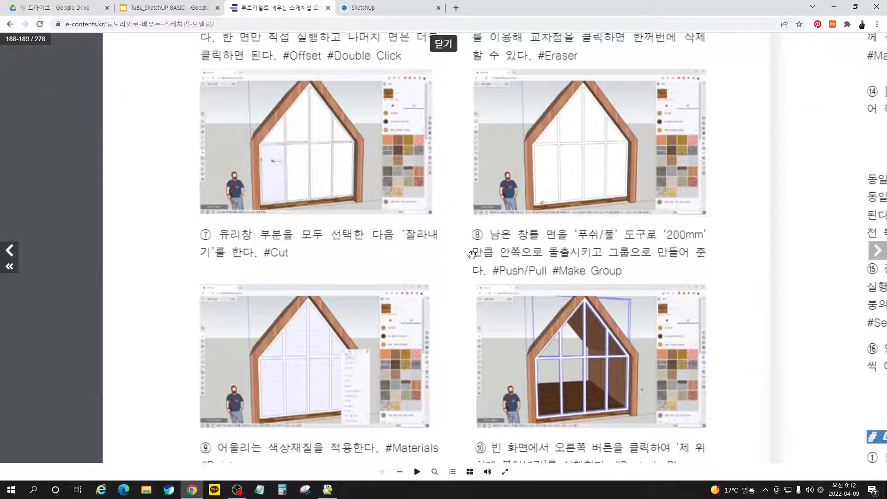
scroll(287, 119, "up", 1)
scroll(287, 120, "up", 1)
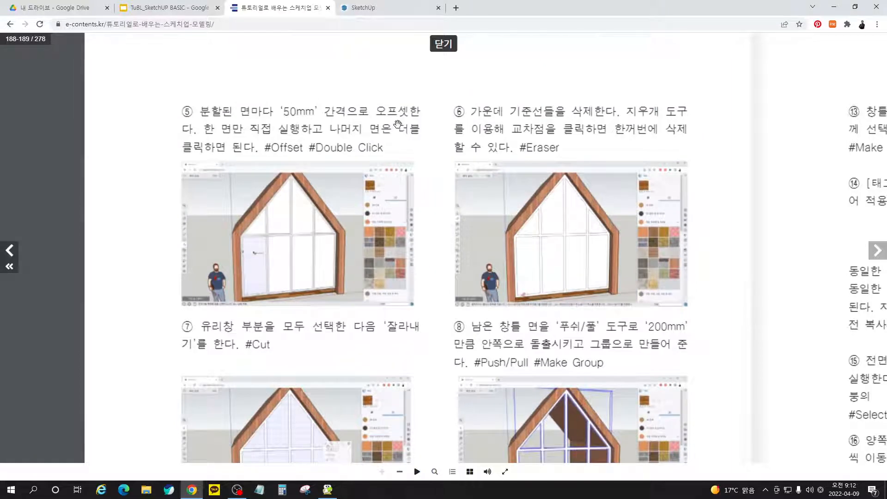
left_click(376, 8)
scroll(697, 224, "up", 2)
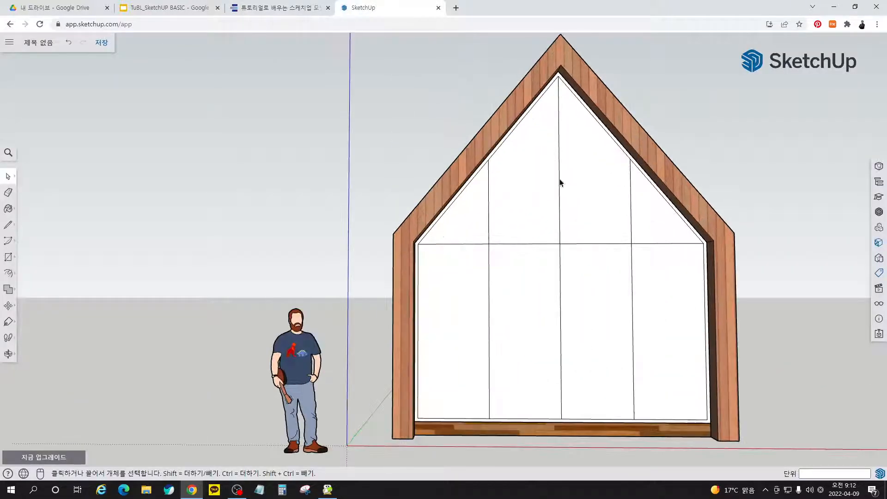
key("f")
left_click(559, 157)
type("50")
key("Return")
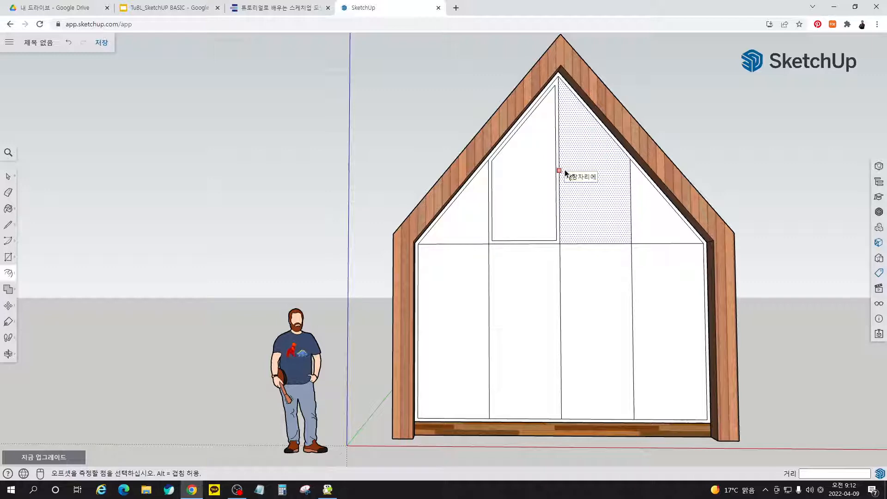
Step: Repeat the same inward offset on the remaining seven panes of the front window
double_click(565, 171)
double_click(634, 205)
double_click(637, 271)
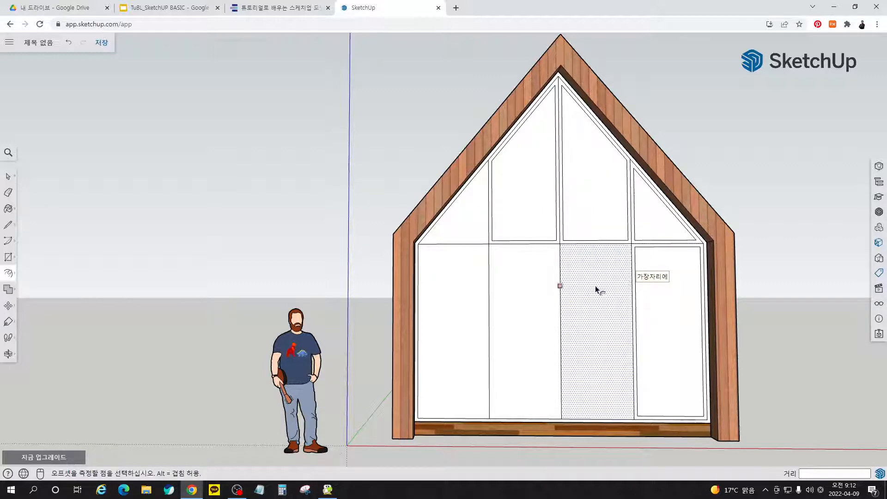
double_click(566, 295)
double_click(503, 300)
double_click(440, 228)
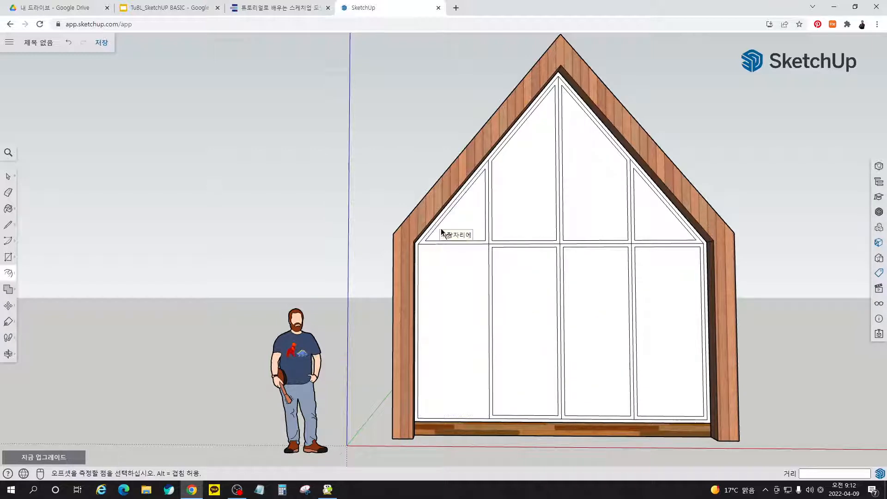
double_click(424, 265)
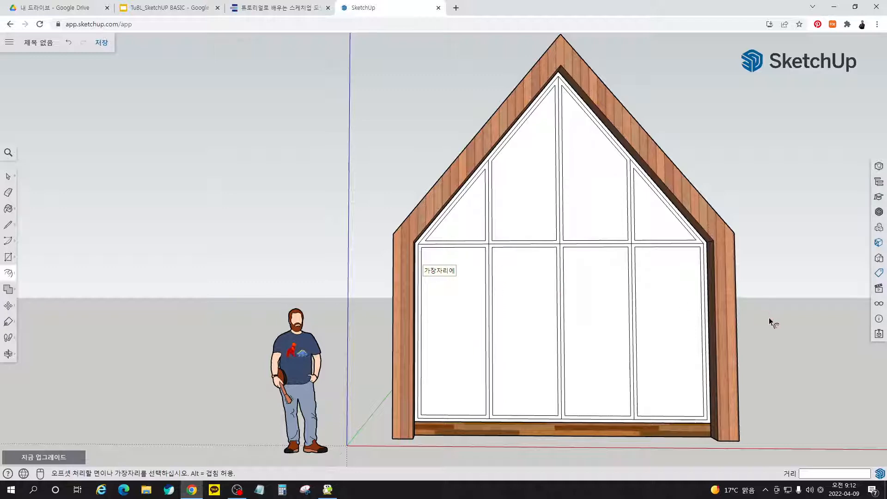
Step: Examine the offset window frame lines up close, then check the e-book's instruction on erasing the centre guide lines and return to SketchUp
key("o")
left_click_drag(779, 321, 709, 383)
key("space")
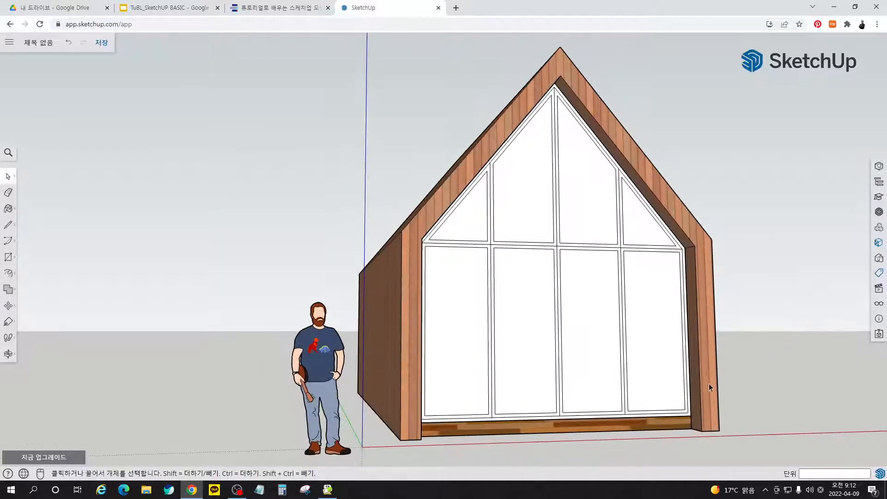
scroll(597, 125, "up", 6)
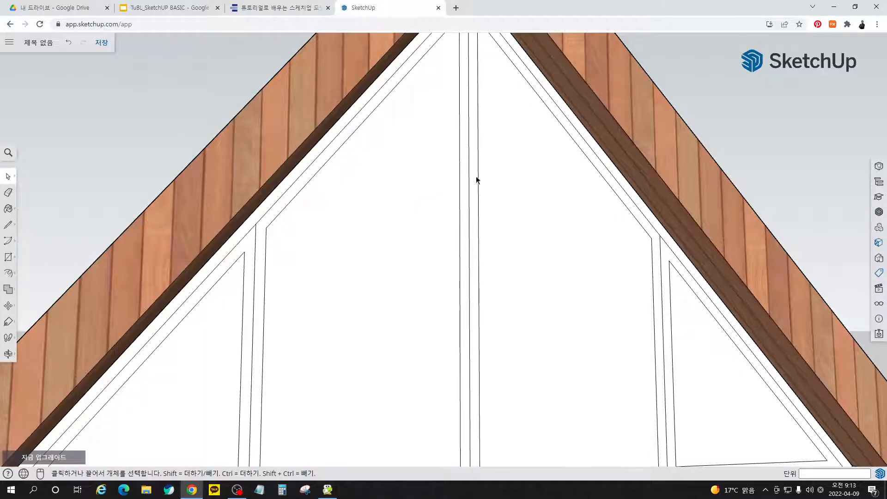
scroll(505, 127, "down", 6)
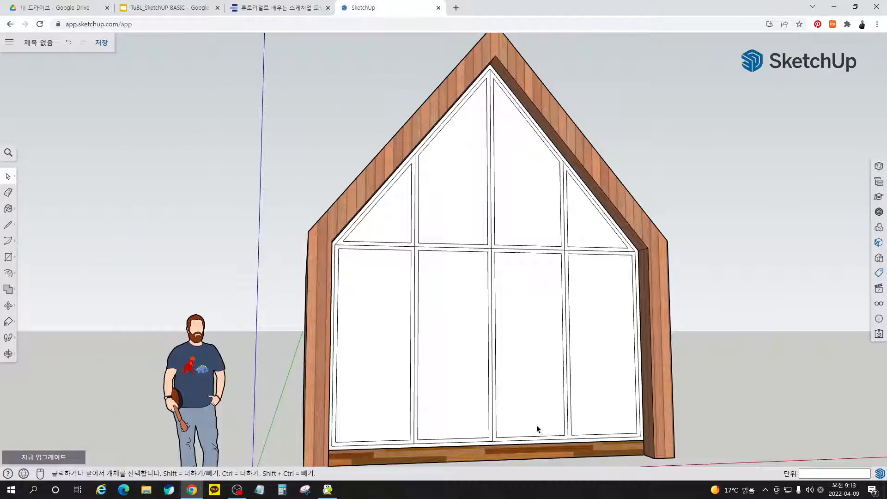
scroll(565, 229, "down", 3)
middle_click_drag(539, 343, 541, 411)
left_click(271, 9)
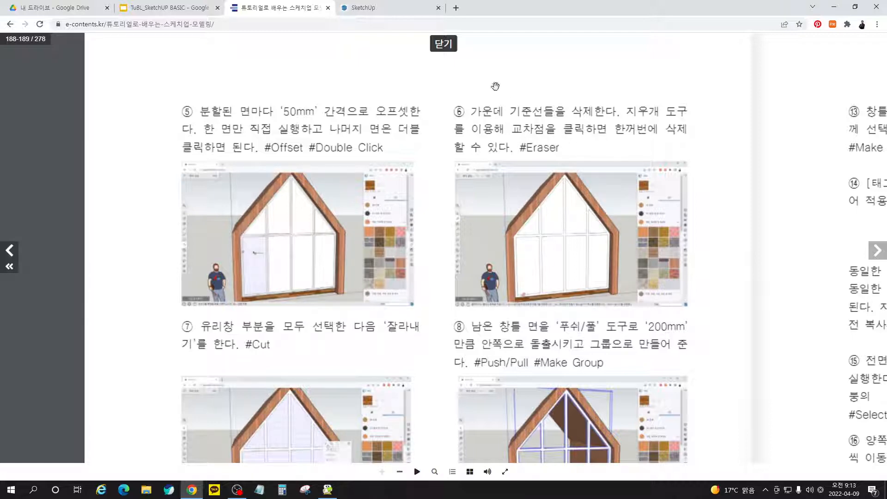
key("ctrl+Tab")
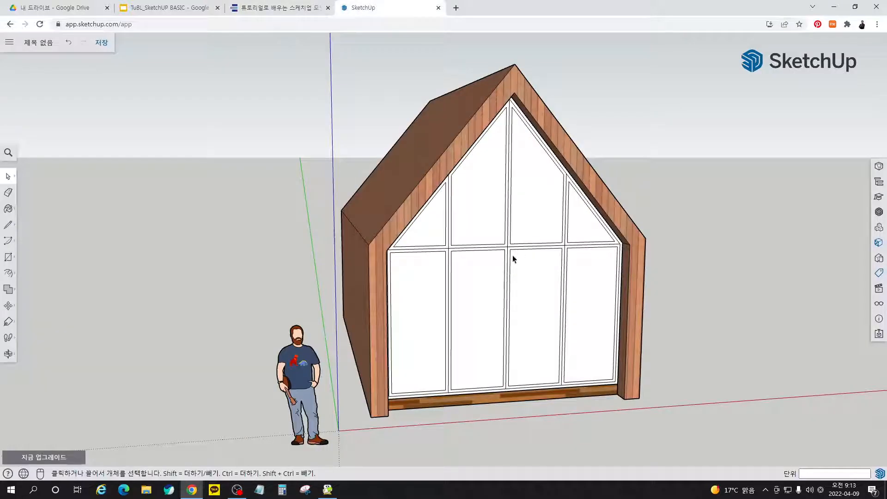
Step: Erase the centre guide lines inside the window frame at their three intersections along the horizontal divider
key("e")
scroll(513, 253, "up", 8)
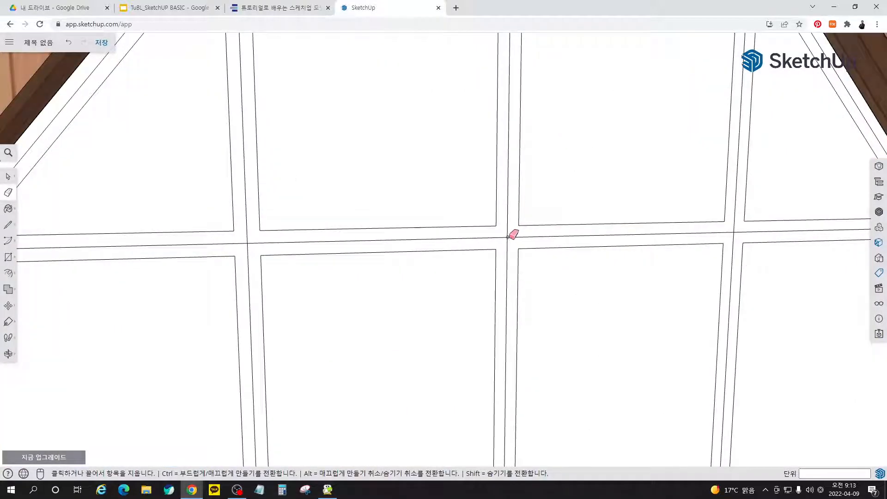
left_click_drag(508, 237, 507, 238)
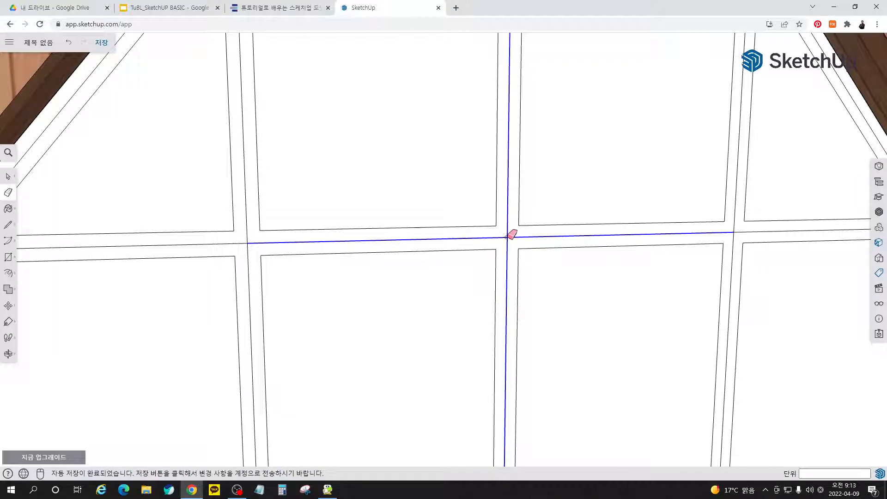
left_click_drag(507, 238, 506, 237)
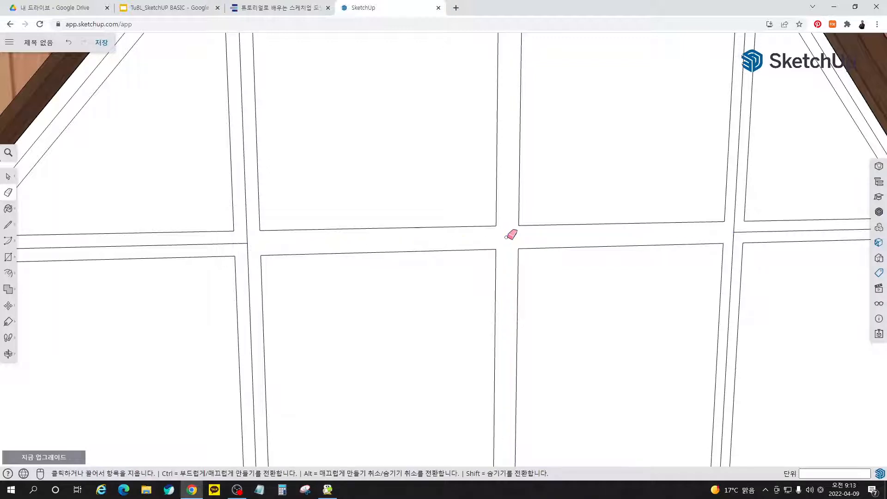
left_click_drag(248, 243, 247, 243)
left_click_drag(734, 234, 735, 233)
scroll(525, 278, "down", 3)
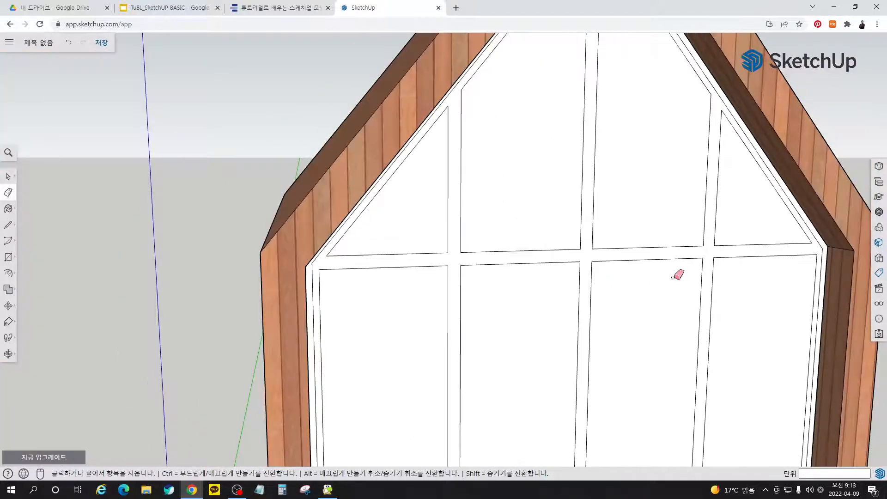
Step: Erase the leftover outline lines along the front window's outer edge at both eave corners and at the base
scroll(319, 258, "up", 3)
left_click_drag(303, 262, 303, 261)
scroll(298, 270, "down", 3)
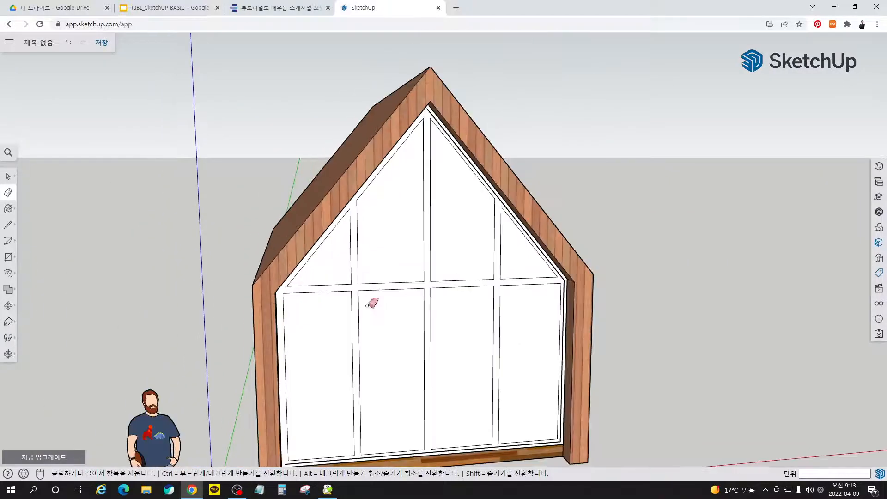
scroll(570, 284, "up", 4)
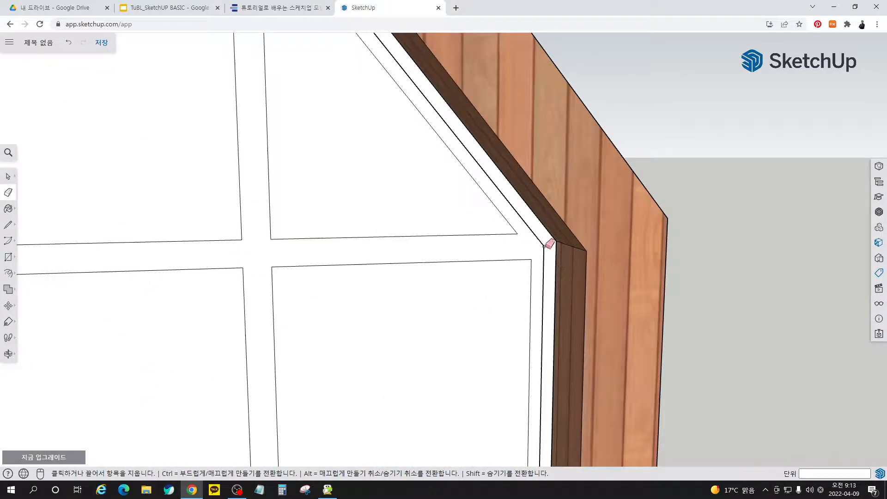
left_click_drag(549, 242, 548, 242)
scroll(573, 162, "down", 3)
left_click_drag(470, 432, 466, 436)
scroll(560, 239, "down", 3)
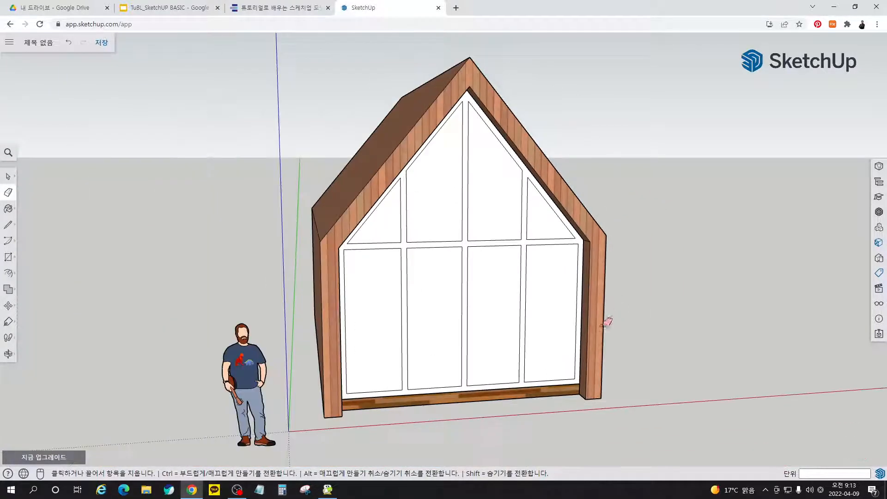
Step: Select a lower pane and the surrounding frame face in turn to check how the window faces are separated
middle_click_drag(508, 197, 481, 340)
scroll(482, 340, "up", 3)
middle_click_drag(501, 375, 451, 371)
key("space")
left_click(428, 264)
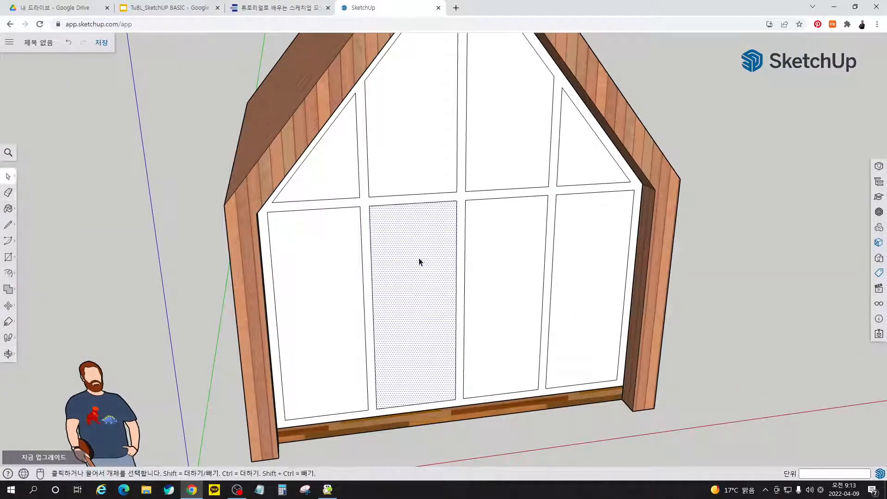
left_click(462, 202)
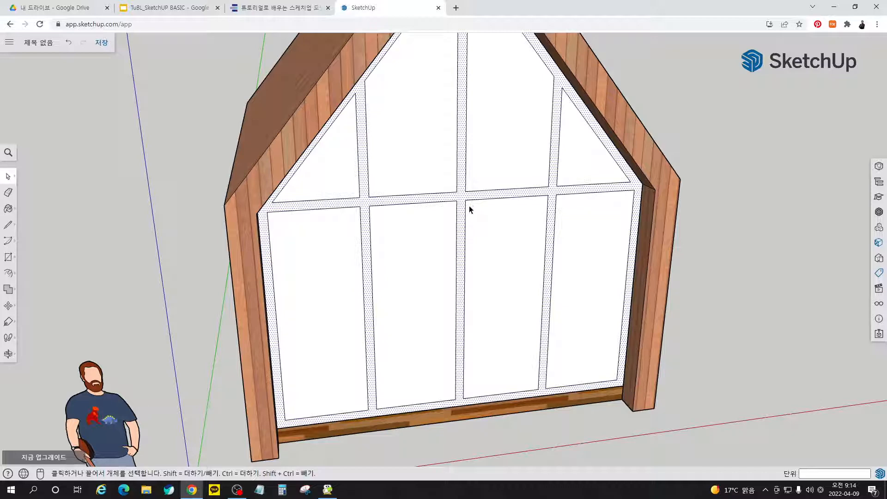
Step: Select all eight glass panes of the front window together and cut them, leaving only the frame
left_click(335, 181)
left_click(417, 183, "ctrl")
left_click(528, 159, "ctrl")
left_click(571, 165, "ctrl")
left_click(585, 233, "ctrl")
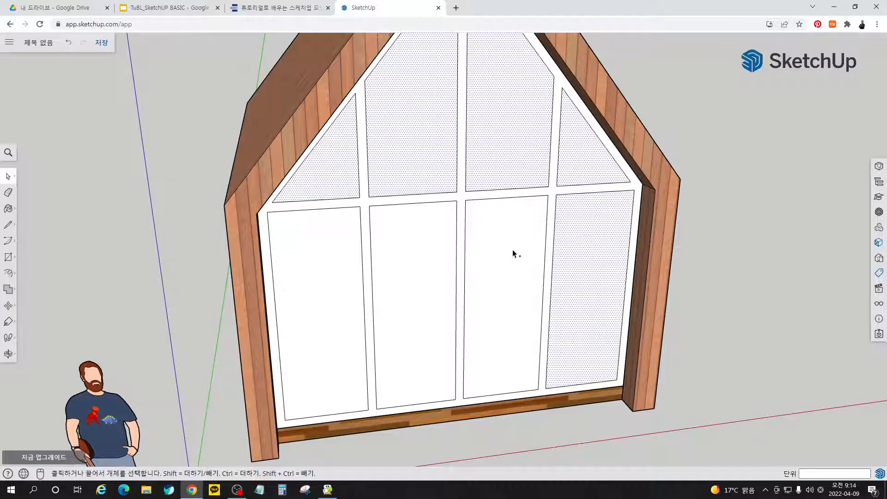
left_click(512, 249, "ctrl")
left_click(403, 264, "ctrl")
left_click(335, 270, "ctrl")
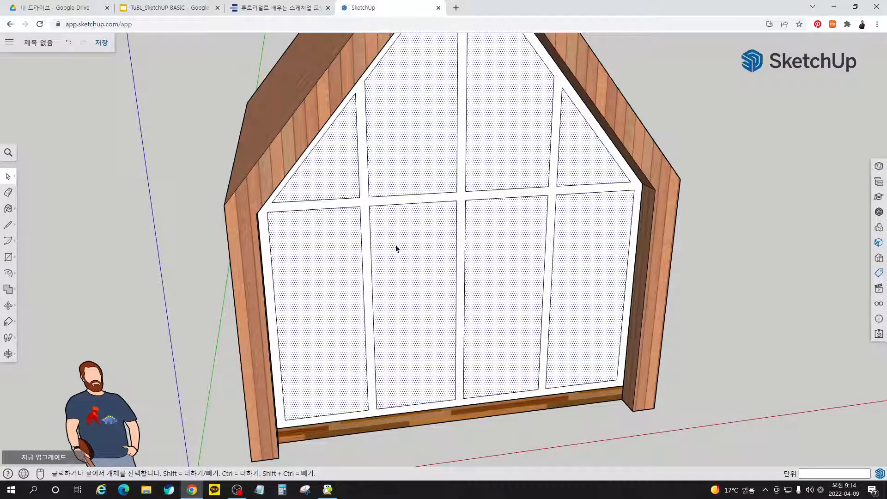
right_click(429, 227)
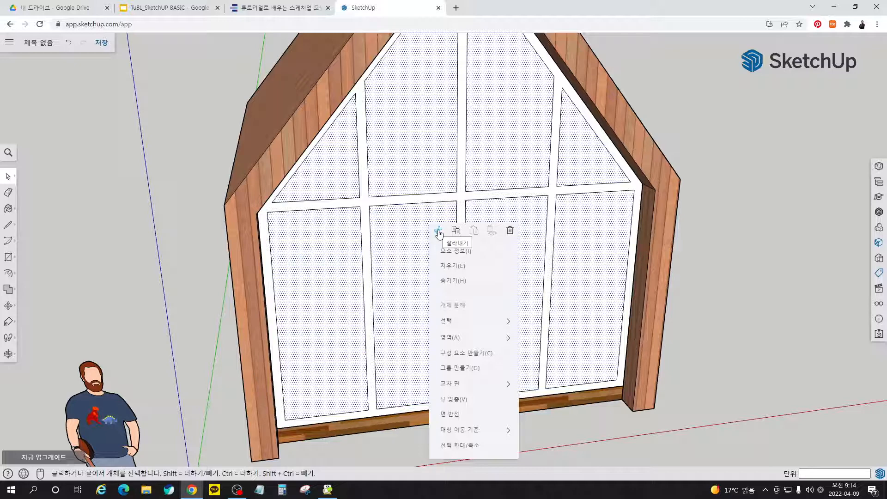
left_click(439, 232)
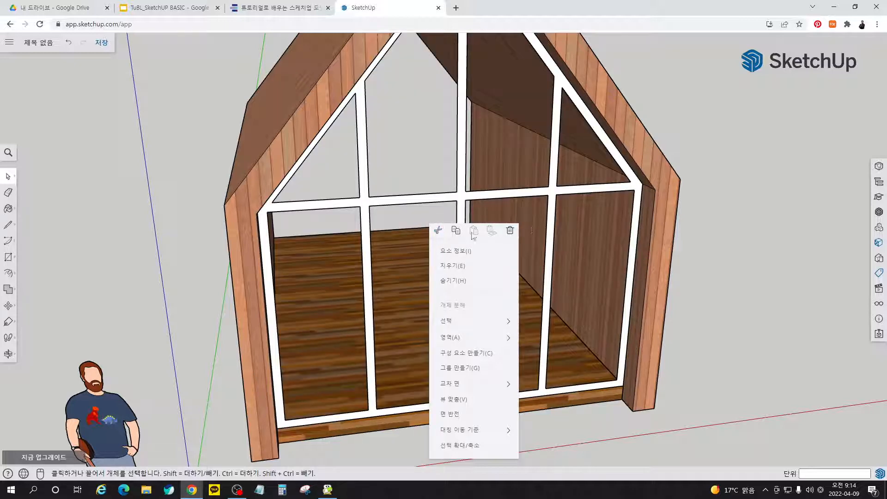
right_click(711, 246)
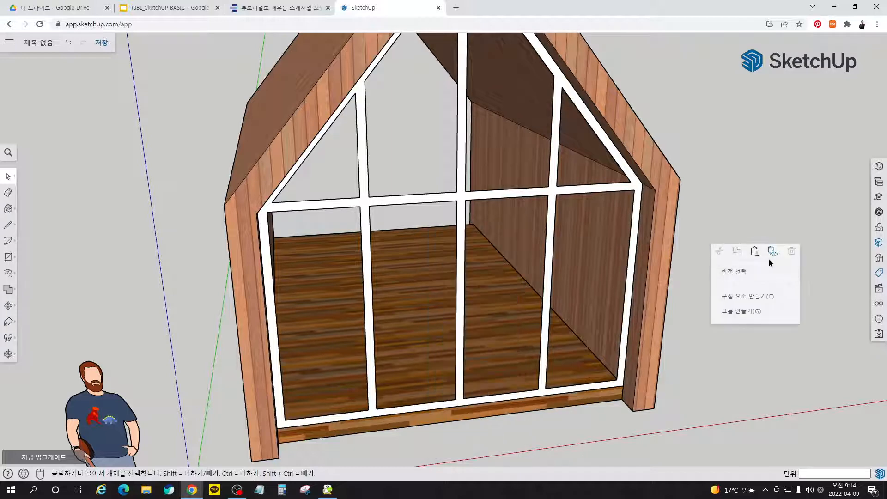
left_click(709, 151)
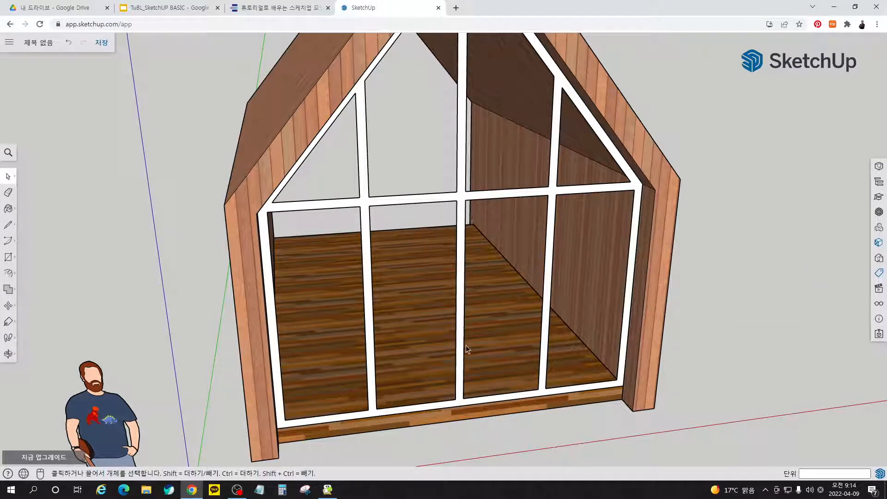
Step: Read the e-book's frame extrusion instruction, return to SketchUp and push/pull the remaining window frame face 200 mm inward
left_click(277, 9)
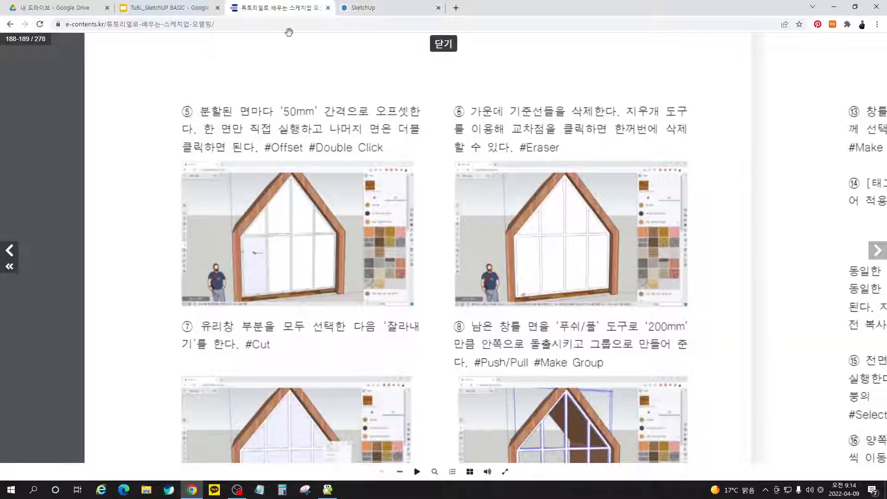
left_click_drag(473, 315, 453, 220)
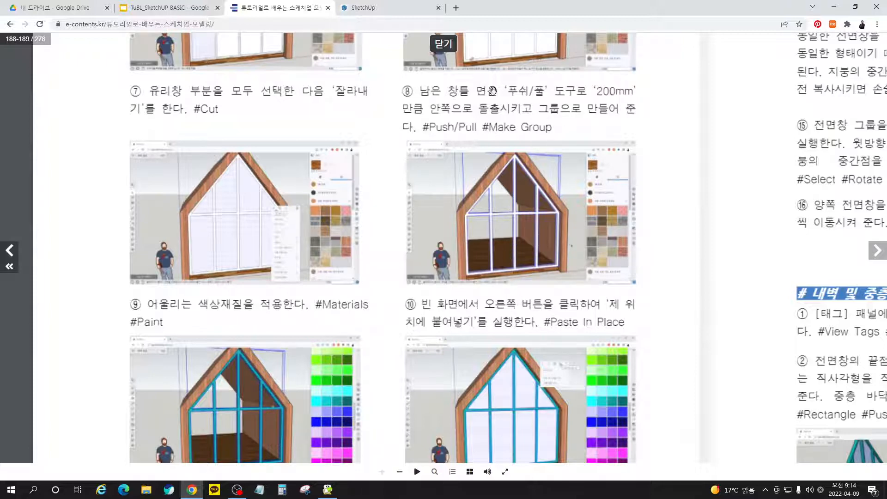
scroll(499, 273, "down", 2)
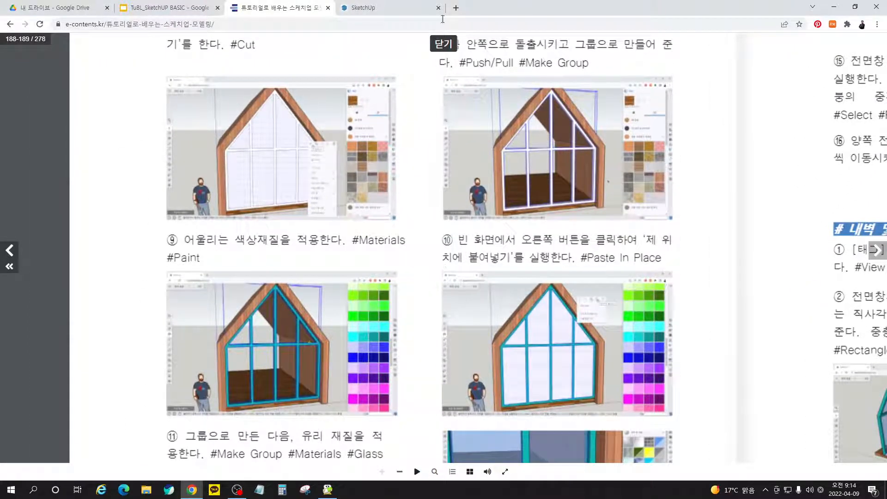
left_click(365, 8)
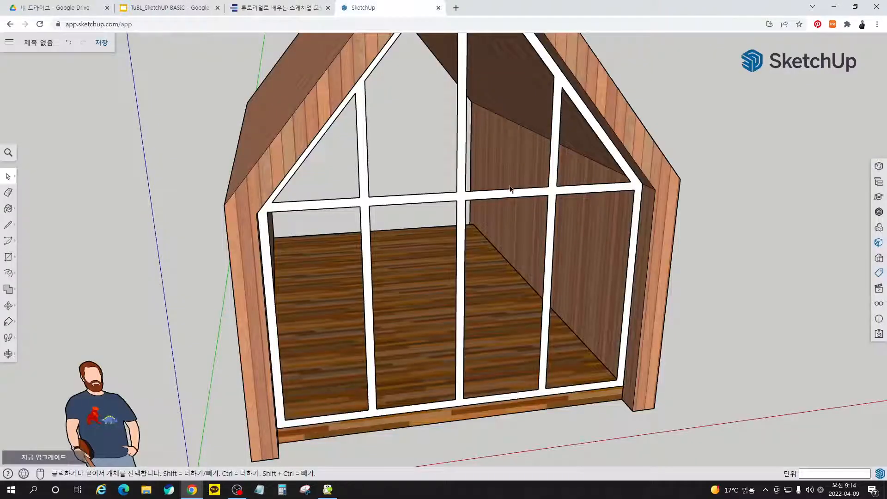
key("p")
left_click(508, 196)
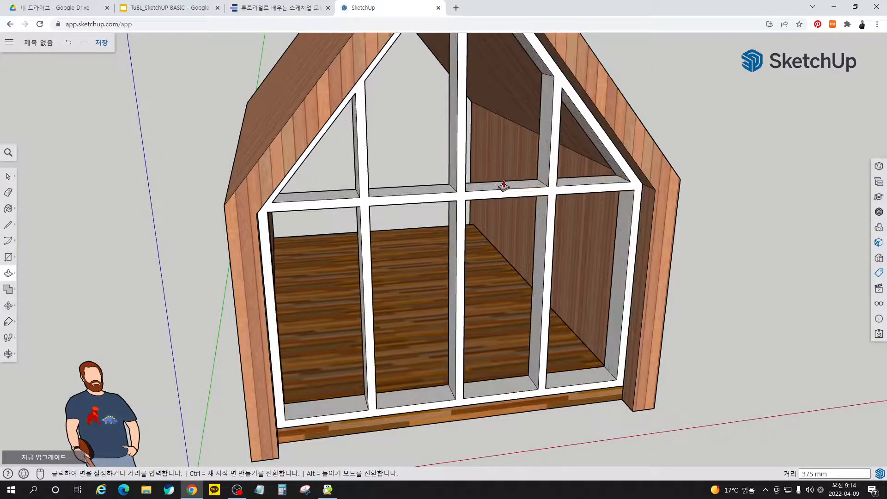
type("200")
key("Return")
Step: Select the entire extruded window frame and make it a group
key("space")
triple_click(540, 199)
right_click(541, 198)
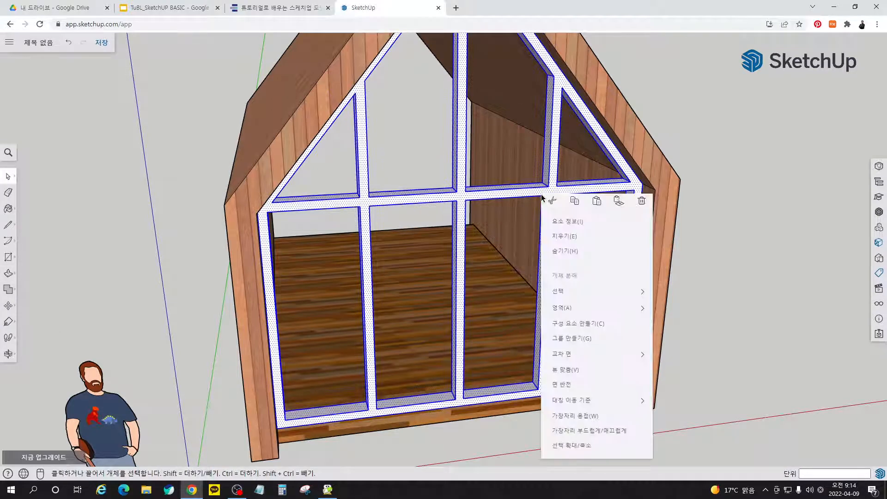
left_click(595, 342)
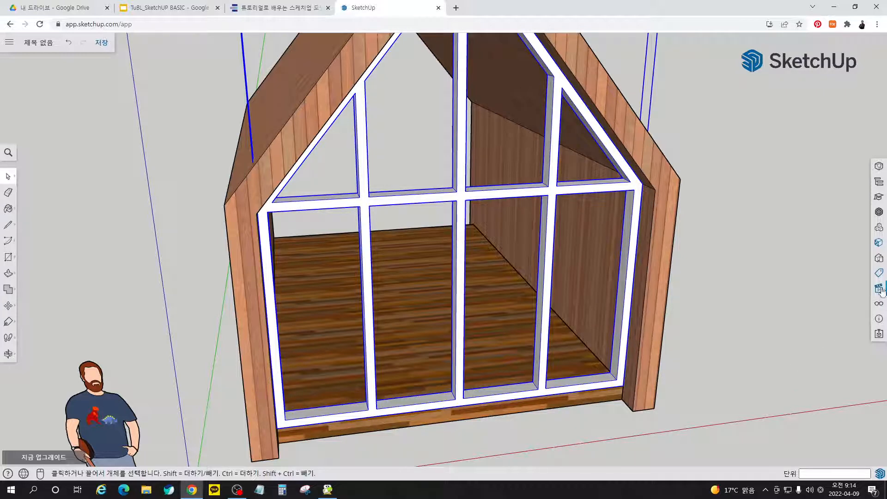
Step: Paint the window frame group dark teal using the color materials, trying a brighter cyan along the way, and deselect it
left_click(879, 244)
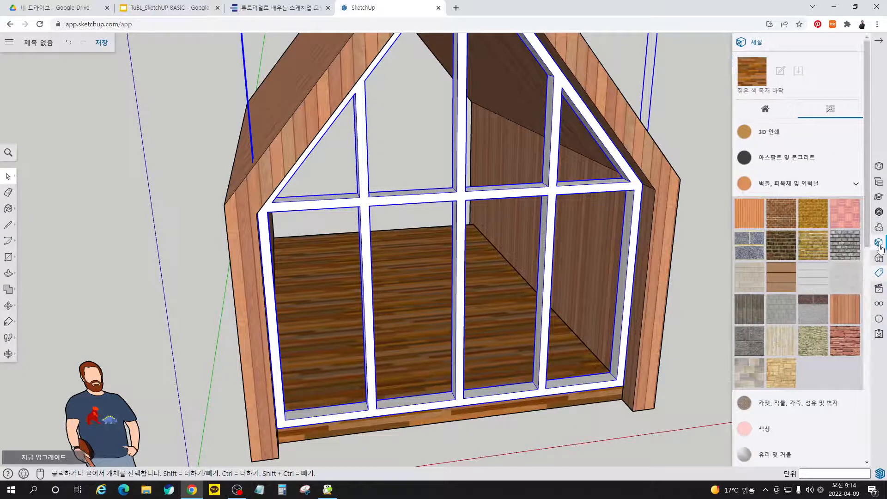
left_click(778, 429)
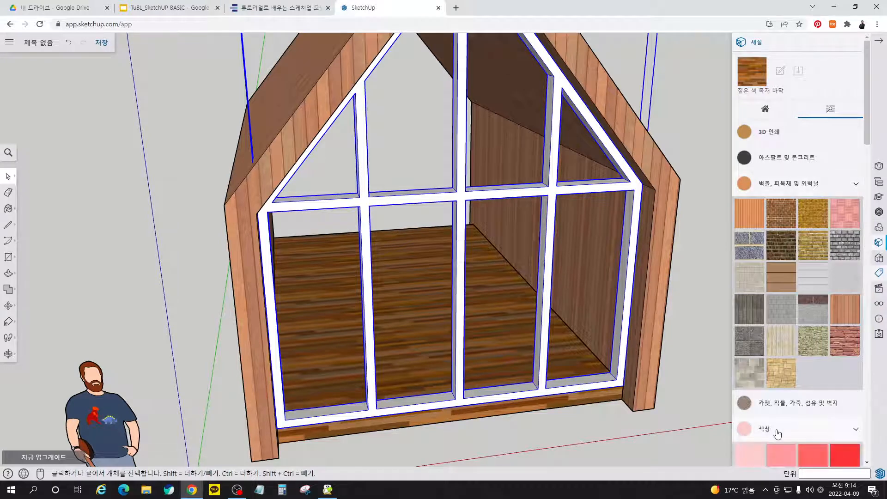
scroll(799, 368, "down", 15)
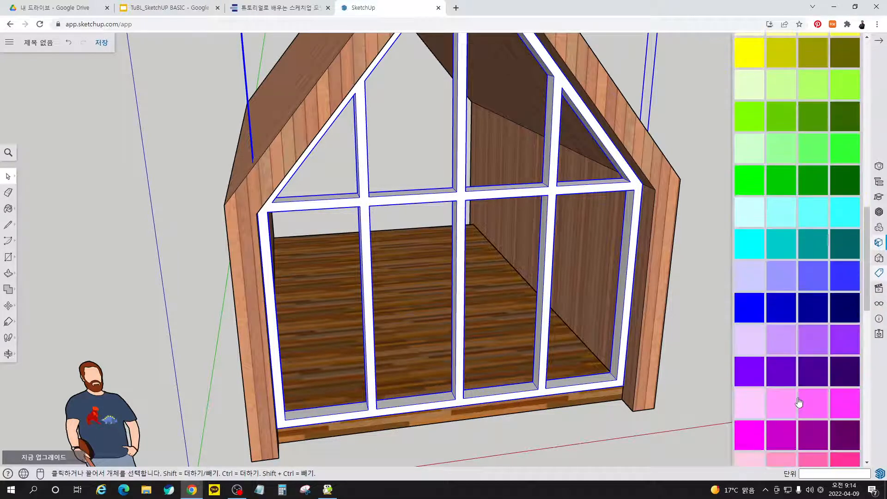
left_click(813, 243)
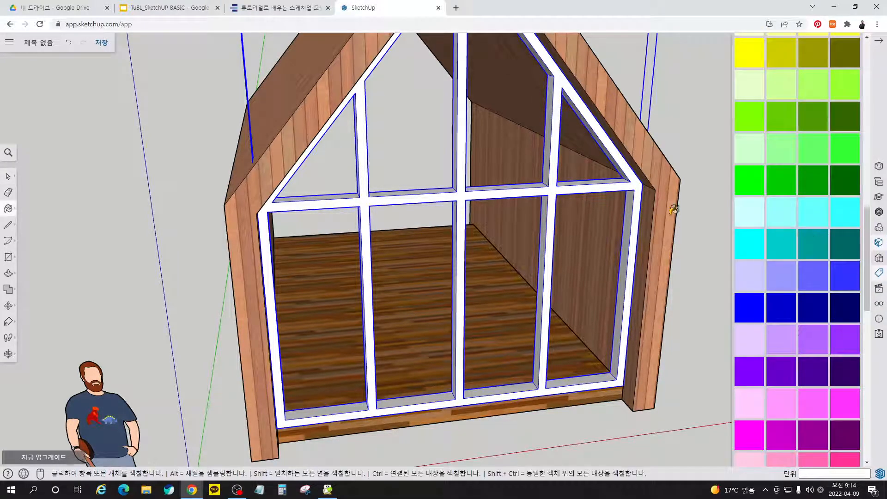
left_click(577, 185)
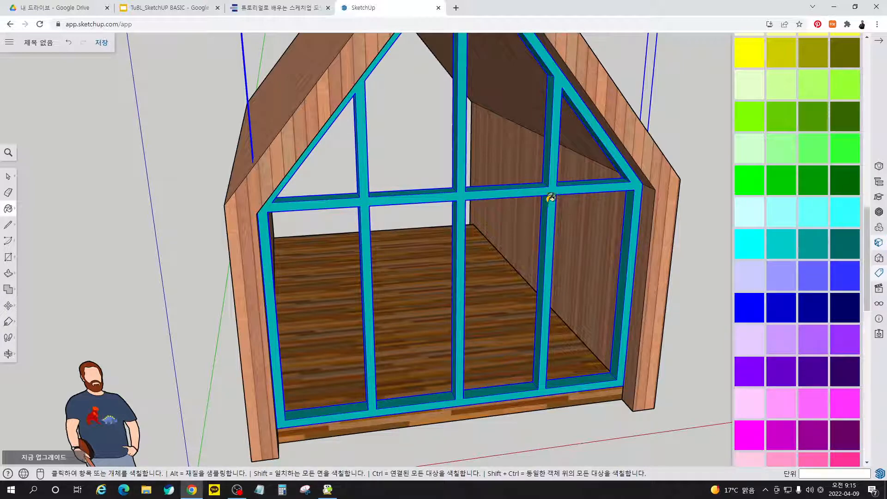
left_click(541, 186)
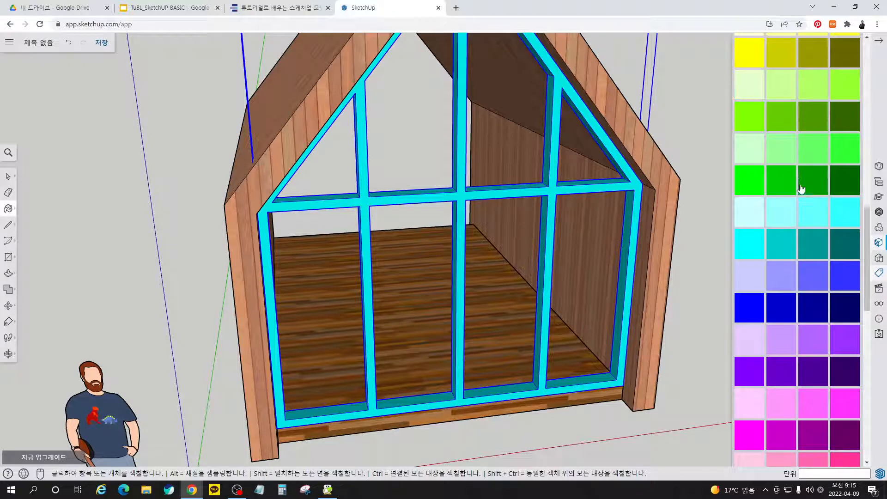
left_click(818, 254)
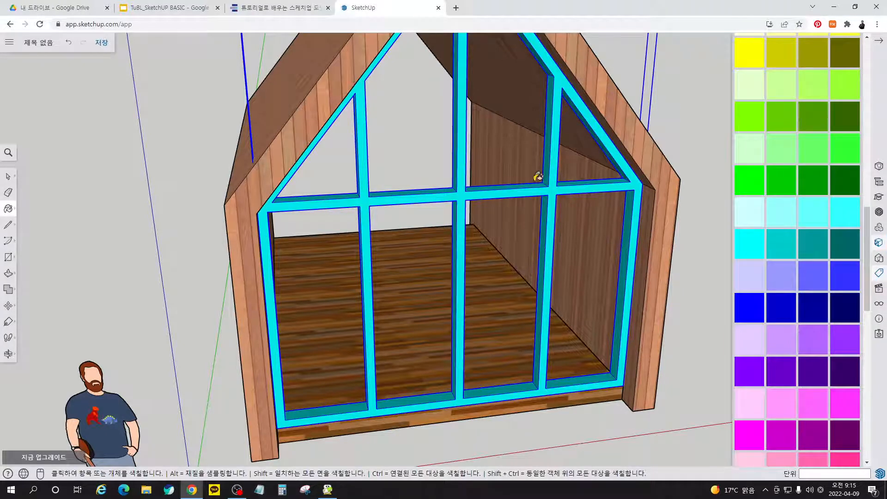
left_click(532, 185)
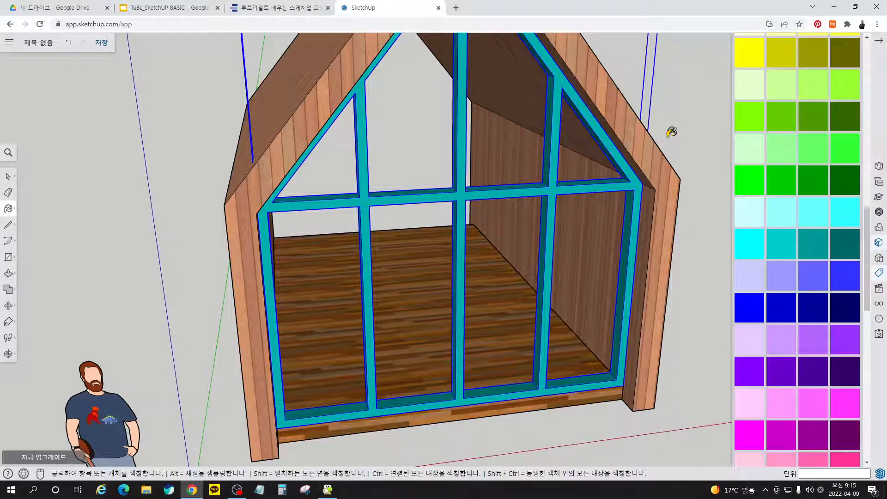
key("space")
left_click(669, 140)
Step: Examine the painted frame from the other side, read the e-book's paste-in-place and glass instructions, and return to SketchUp
mouse_move(466, 231)
middle_mouse_down()
mouse_move(493, 253)
mouse_move(636, 274)
mouse_move(486, 246)
mouse_move(437, 225)
middle_mouse_up()
left_click(434, 168)
left_click(145, 192)
middle_click_drag(490, 250, 335, 151)
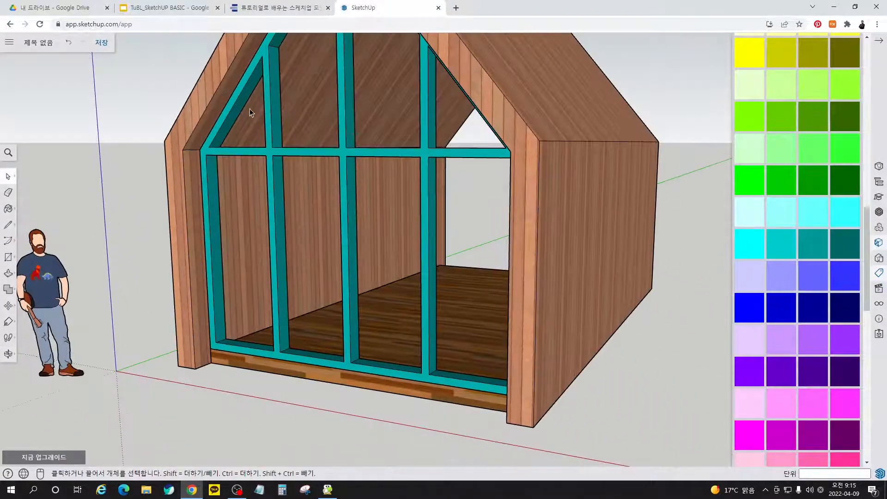
left_click(293, 9)
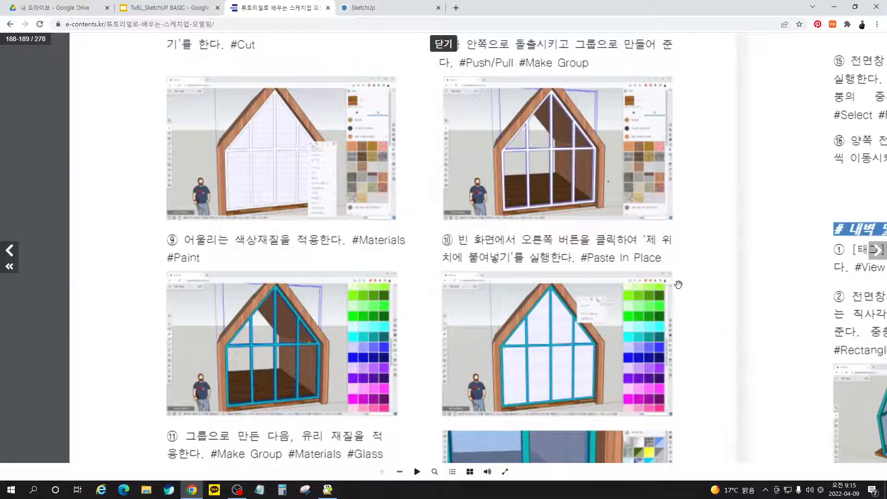
scroll(689, 305, "down", 3)
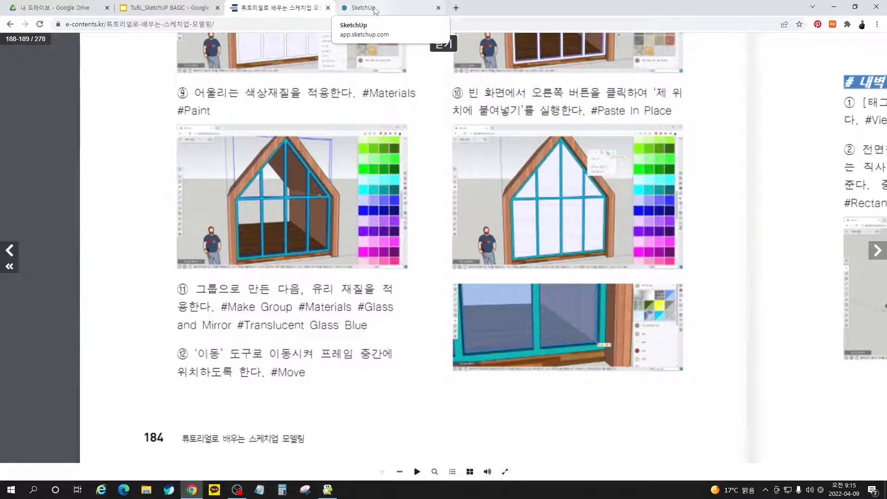
left_click(375, 10)
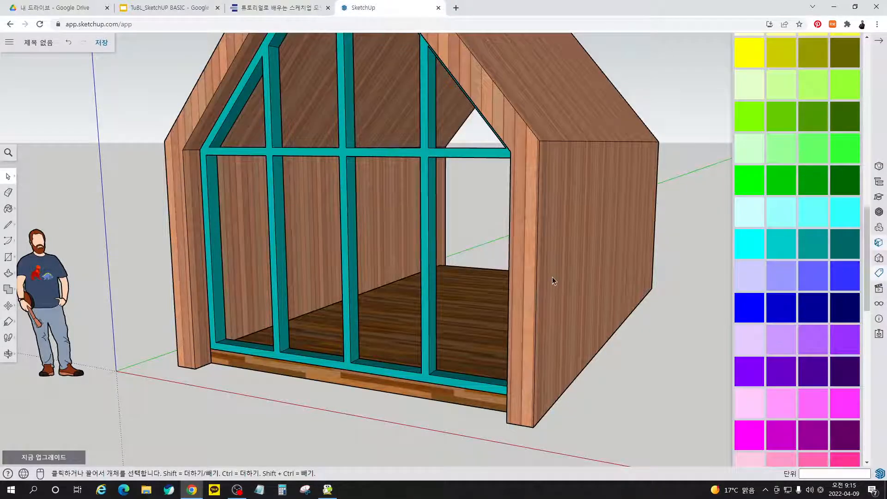
Step: Paste the cut glass panes back in place within the window frame and make them a group
middle_click_drag(552, 277, 583, 283)
right_click(643, 176)
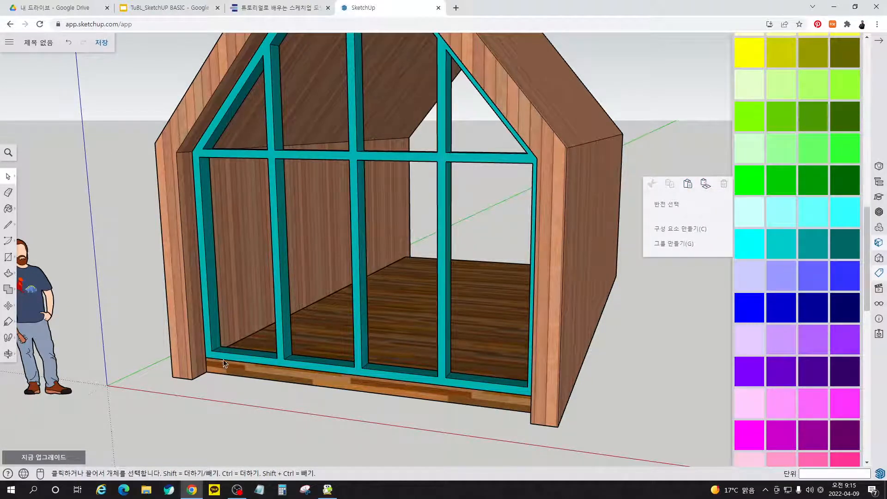
left_click(706, 184)
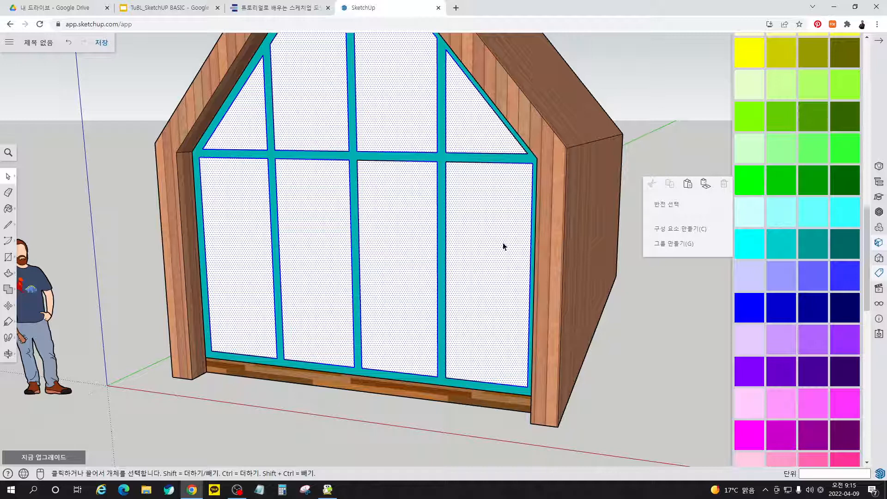
right_click(491, 222)
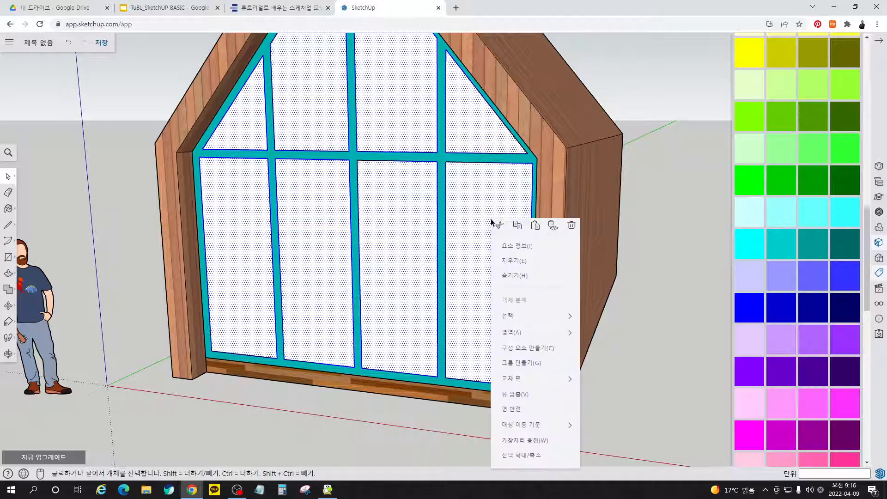
left_click(523, 364)
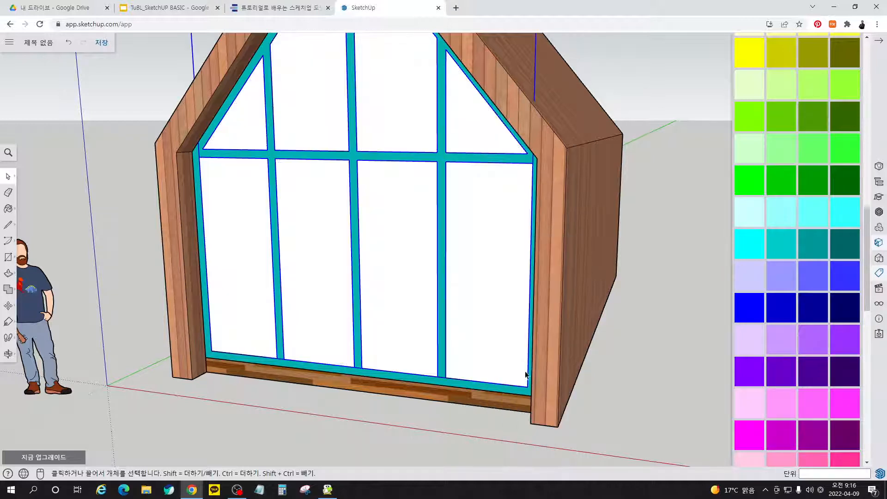
scroll(378, 310, "down", 5)
key("m")
left_click(536, 352)
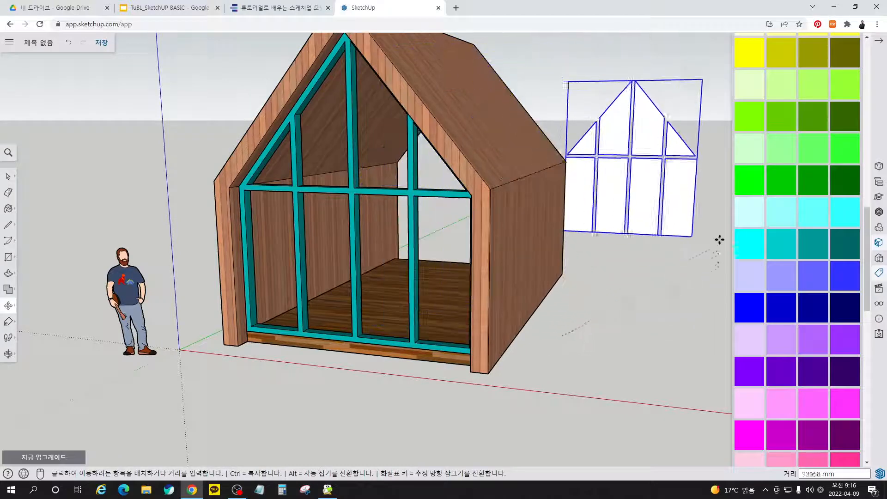
left_click(206, 369)
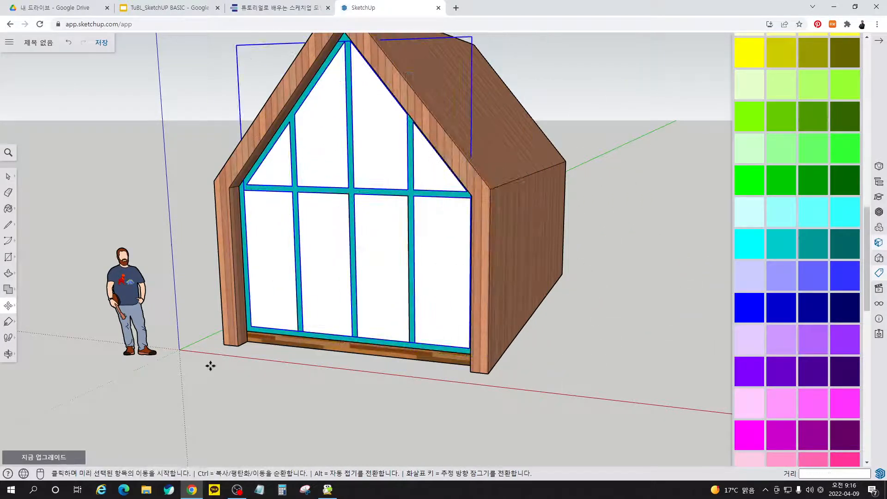
Step: Move the glass group 100 mm inward from its lower corner to sit midway in the window frame's depth
scroll(252, 321, "up", 6)
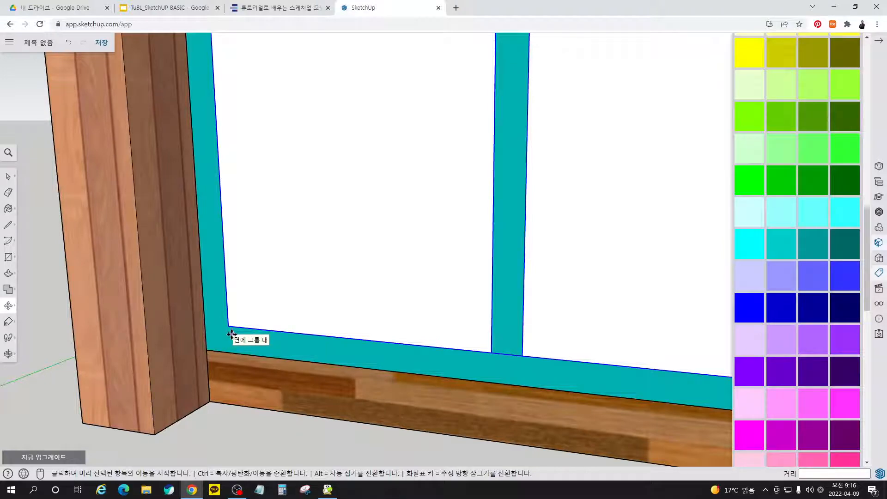
left_click(230, 330)
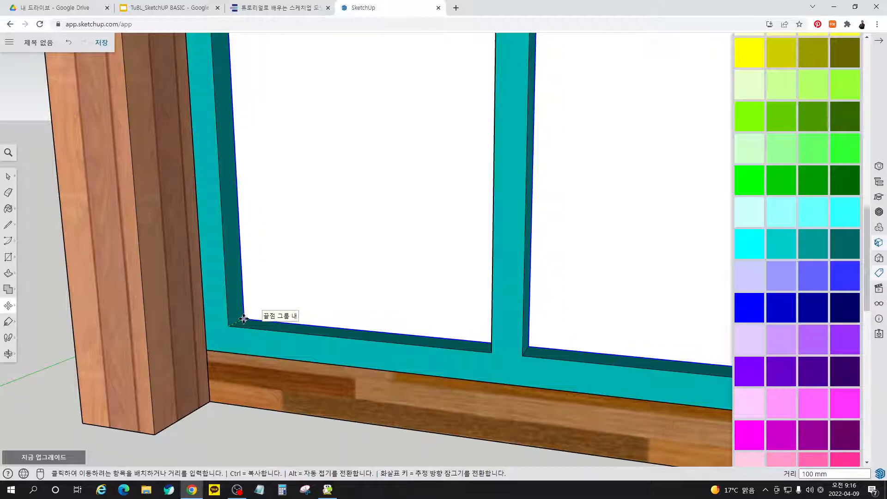
left_click(243, 319)
scroll(165, 434, "down", 6)
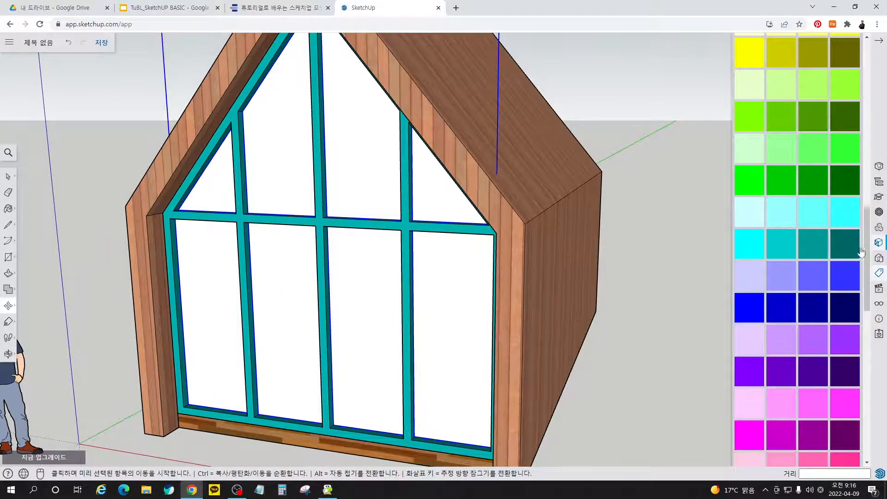
Step: Paint the glass group with the translucent blue material from the glass and mirror collection
left_click_drag(869, 240, 870, 312)
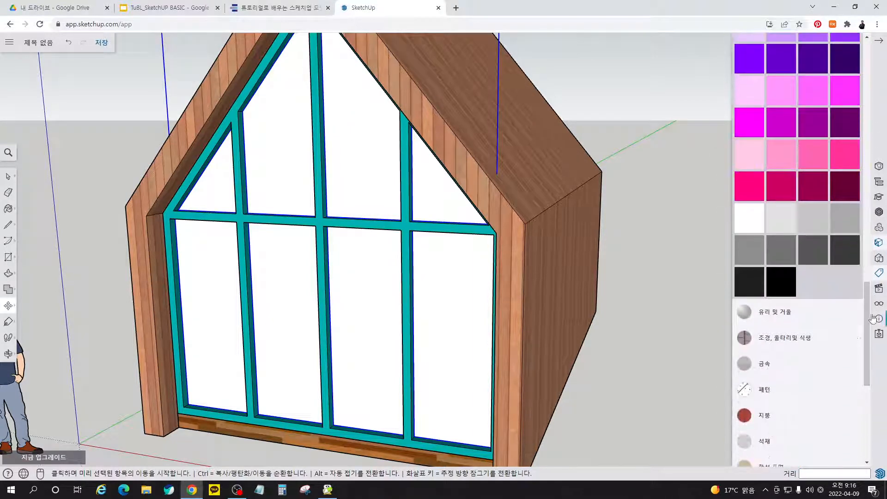
left_click(781, 315)
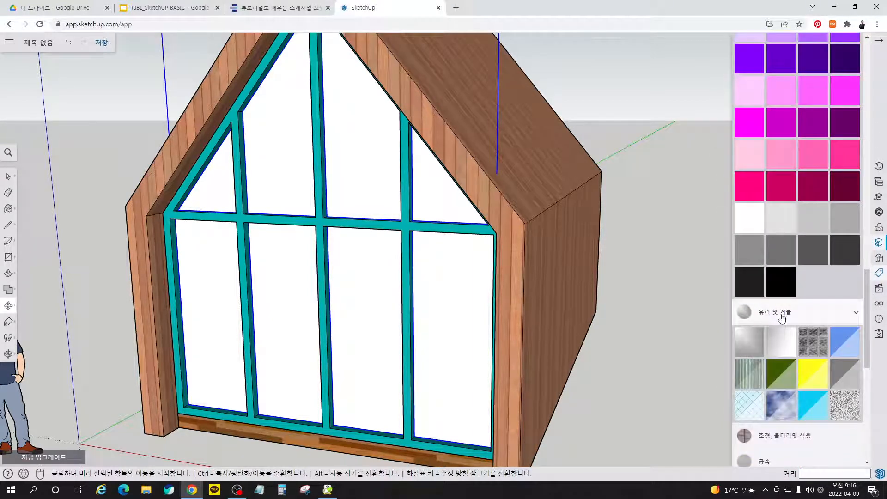
left_click(853, 341)
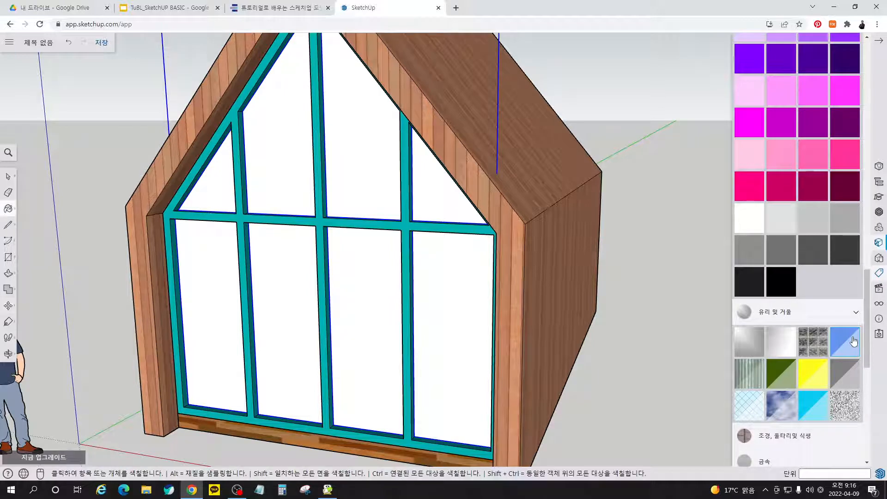
left_click(387, 298)
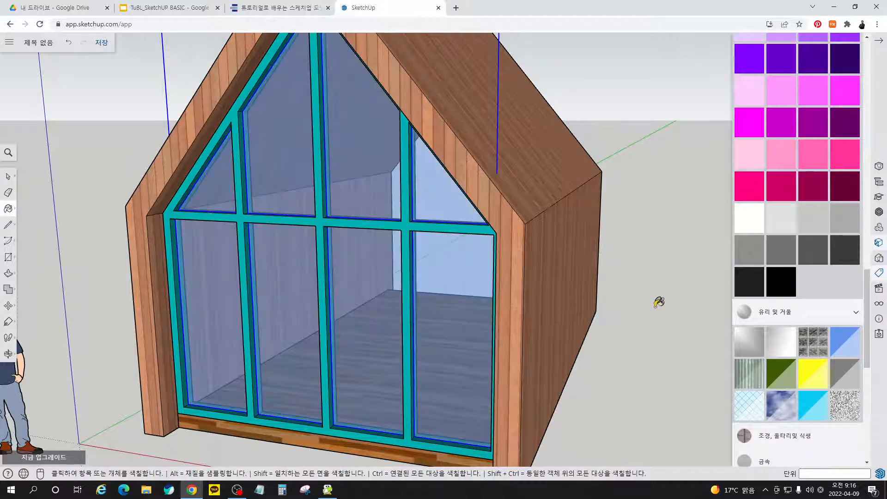
key("space")
Step: Examine the glazed front window from outside, read the e-book's instructions for grouping and tagging it, and return to SketchUp
mouse_move(653, 309)
middle_mouse_down()
mouse_move(614, 278)
mouse_move(291, 231)
middle_mouse_up()
scroll(340, 257, "down", 2)
scroll(340, 257, "down", 3)
middle_click_drag(569, 277, 547, 294)
scroll(387, 230, "up", 3)
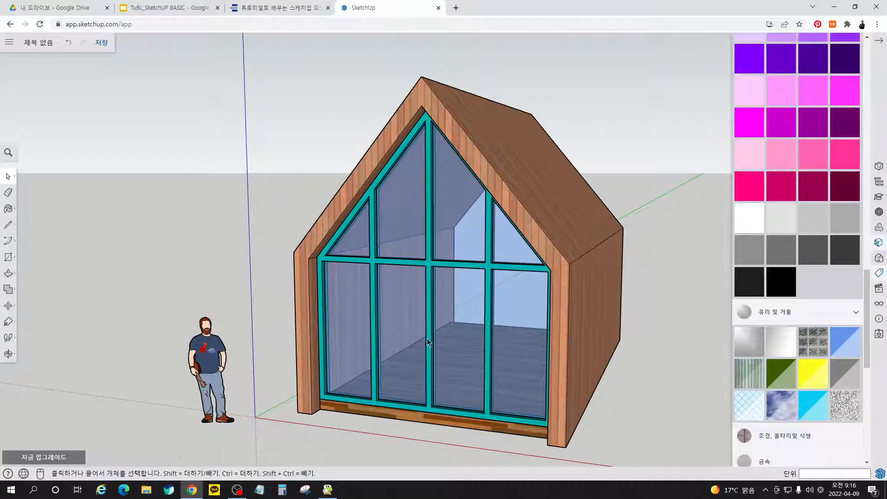
left_click(276, 9)
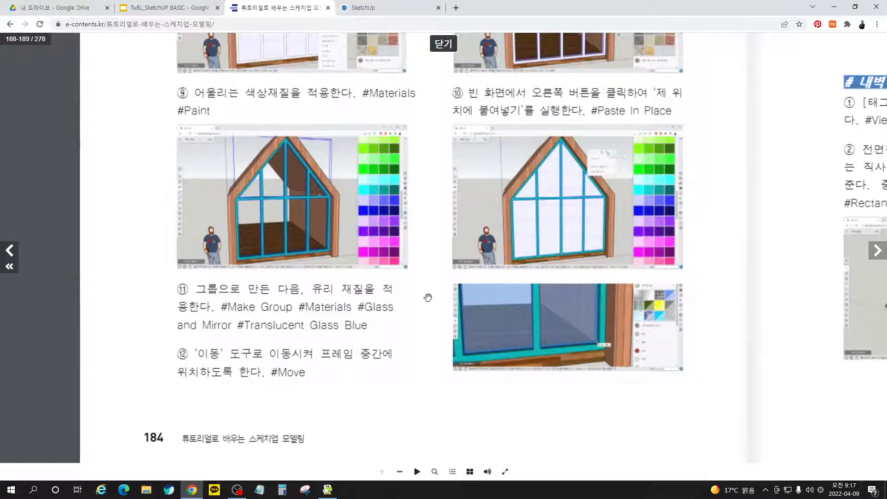
left_click_drag(703, 202, 283, 236)
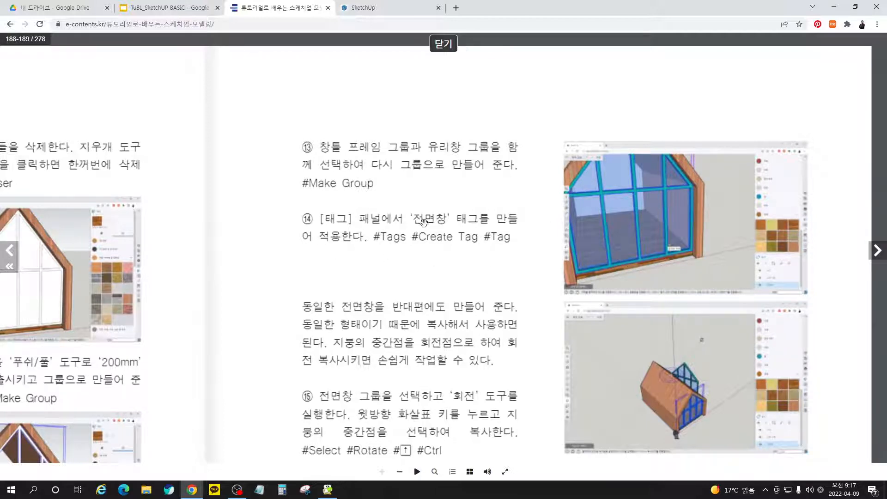
left_click(406, 13)
Step: Select the glass group together with the window frame group and make them one group
left_click(521, 307)
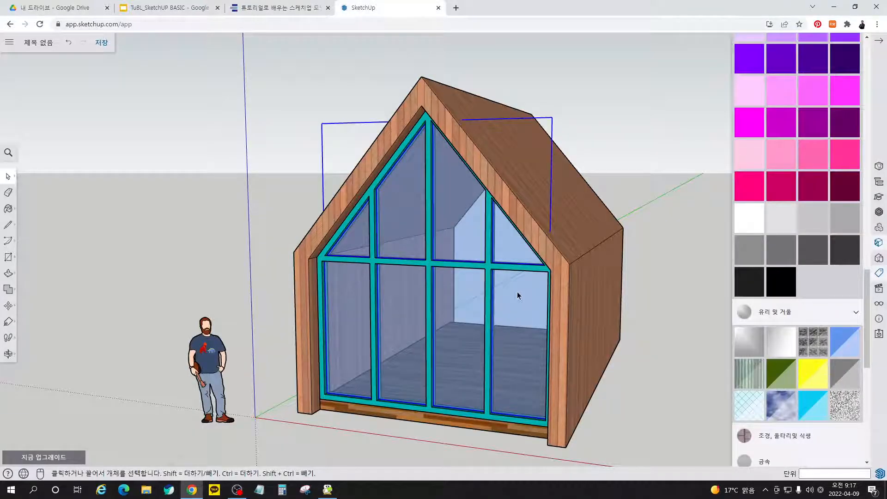
left_click(489, 268, "ctrl")
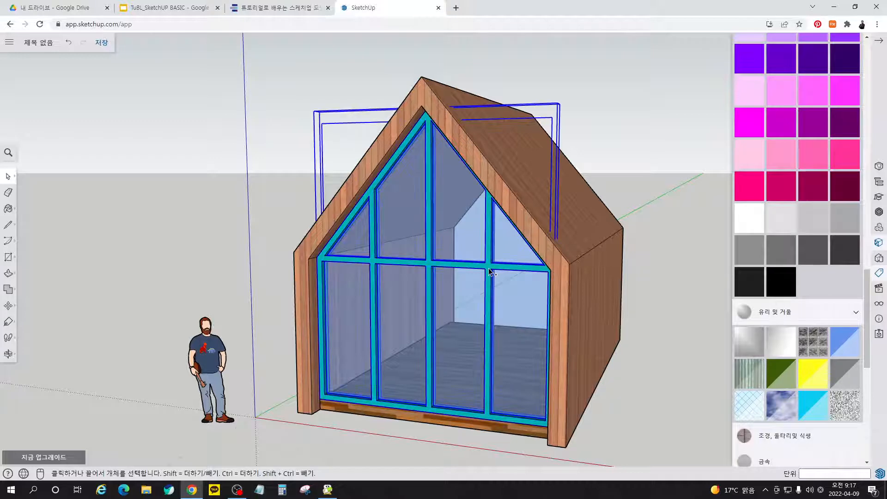
right_click(464, 266)
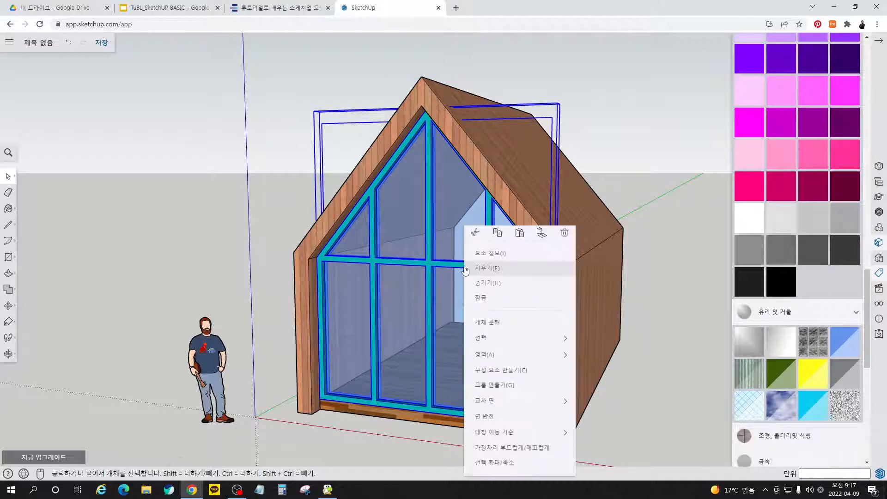
left_click(508, 388)
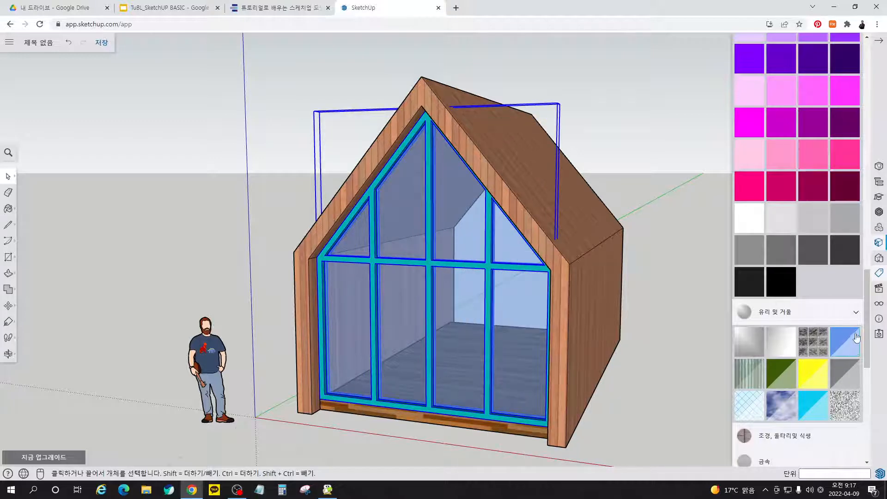
Step: Create a new tag named 전면창 and apply it to the combined front window group
left_click(883, 274)
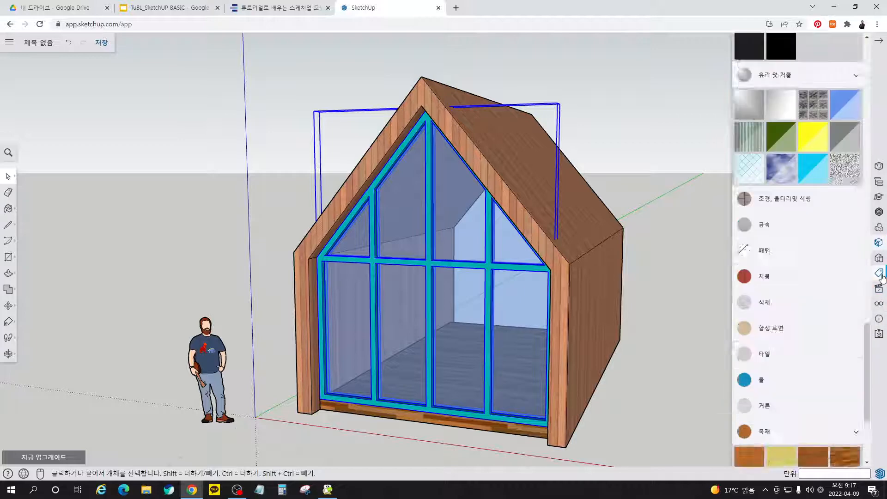
left_click(765, 412)
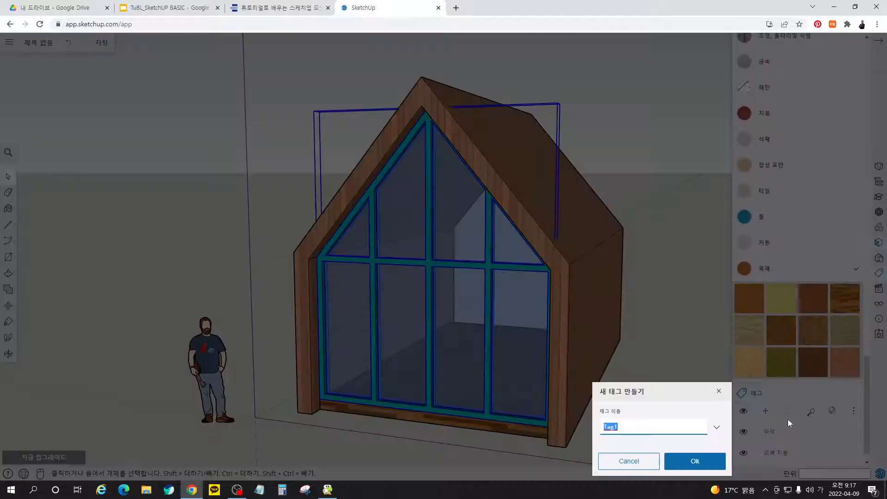
type("전면창")
left_click(691, 461)
scroll(814, 452, "down", 1)
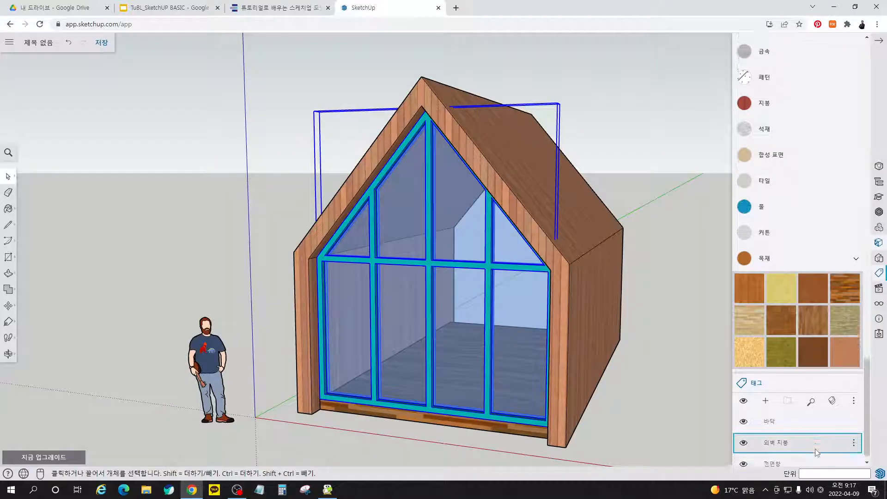
left_click(776, 454)
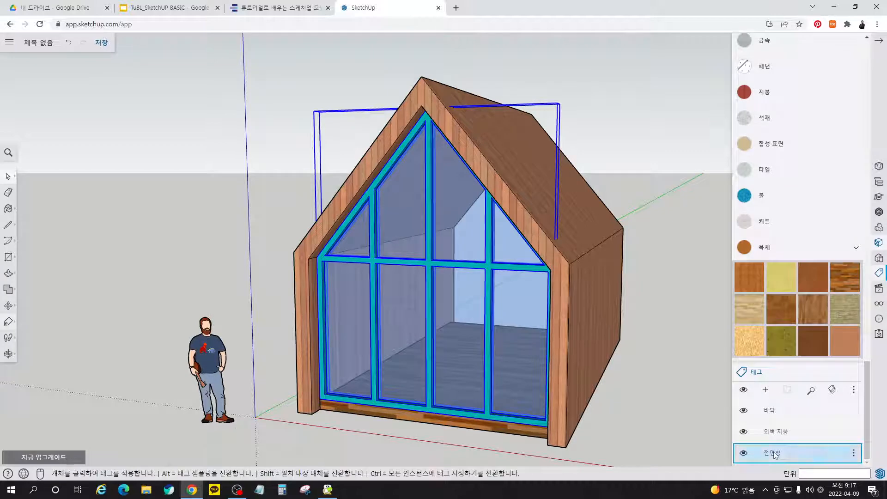
left_click(488, 261)
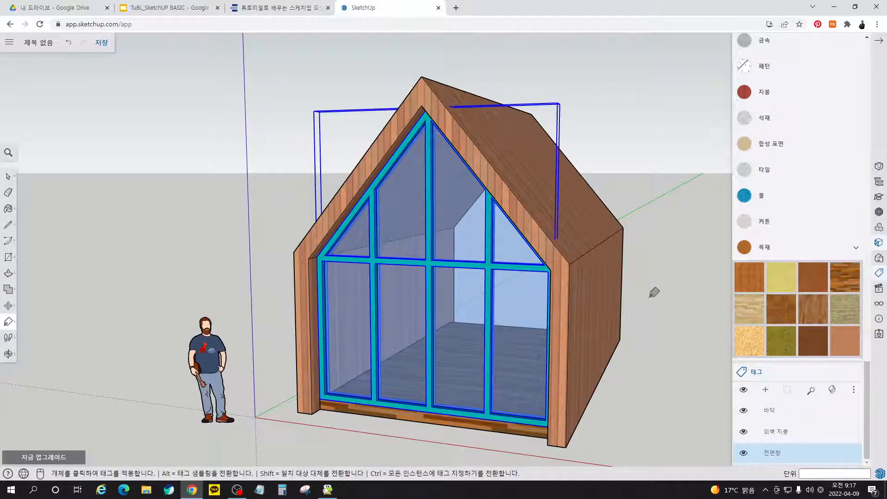
Step: Check the tag assignments by hiding and showing the 외벽 지붕, 바닥 and 전면창 tags in turn
middle_click_drag(650, 299, 583, 307)
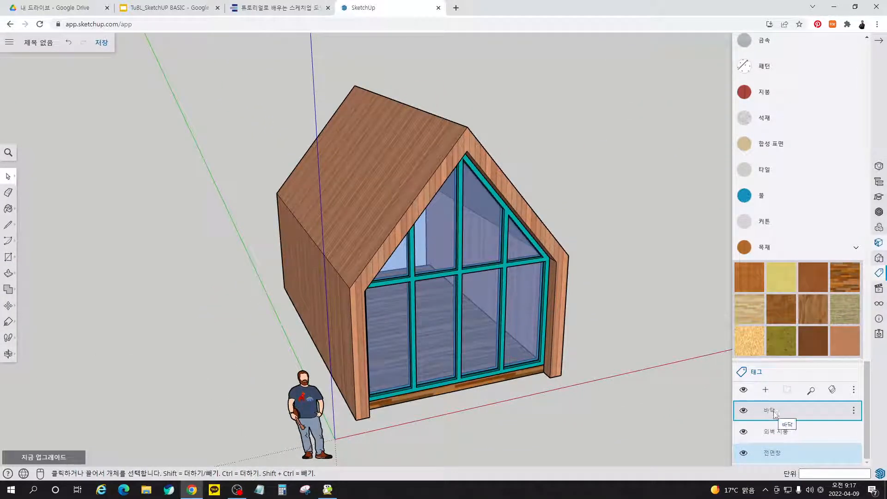
left_click(744, 433)
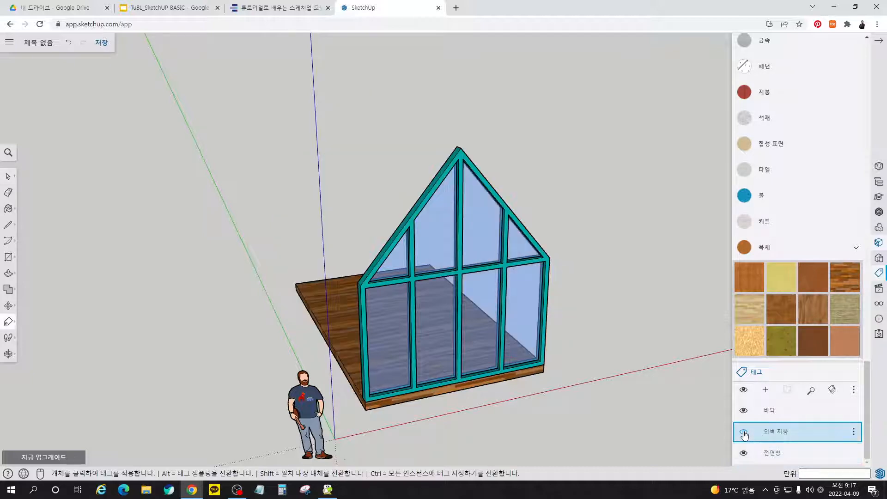
left_click(744, 433)
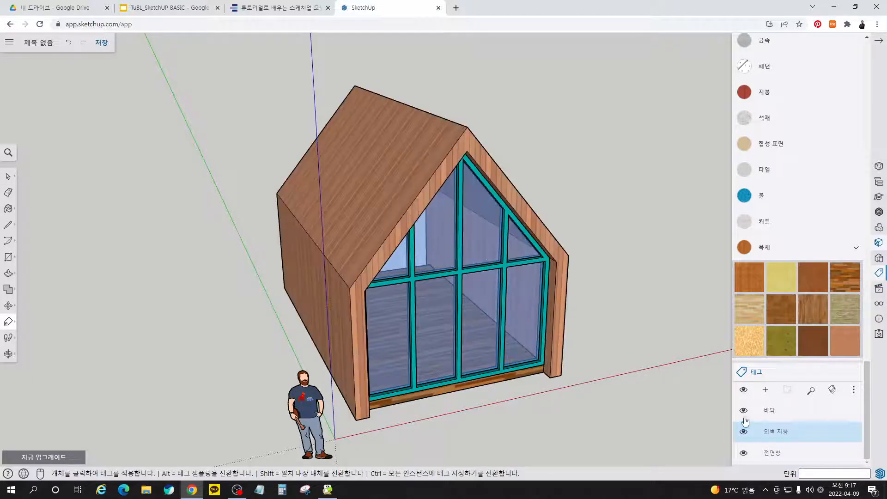
left_click(744, 411)
left_click(744, 411)
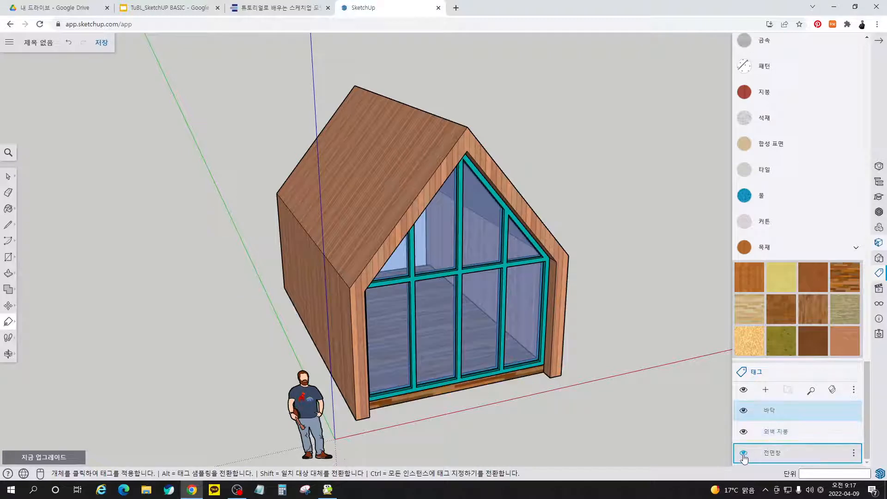
left_click(744, 454)
left_click(744, 454)
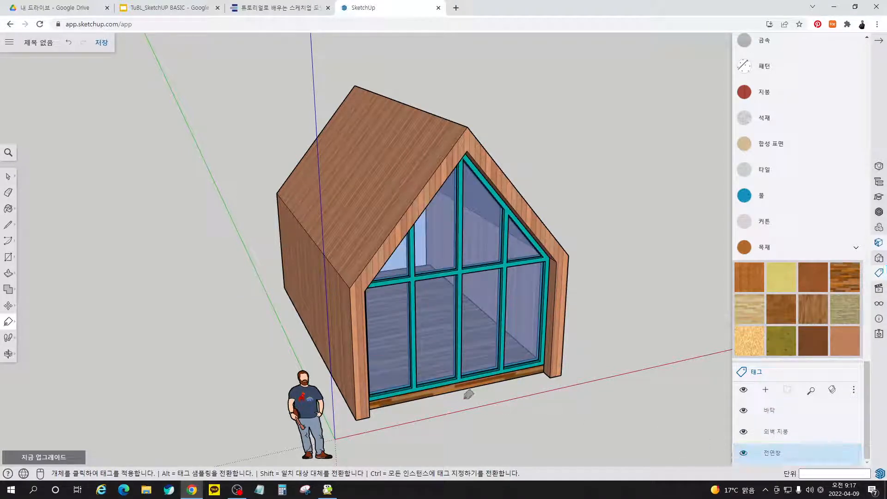
key("space")
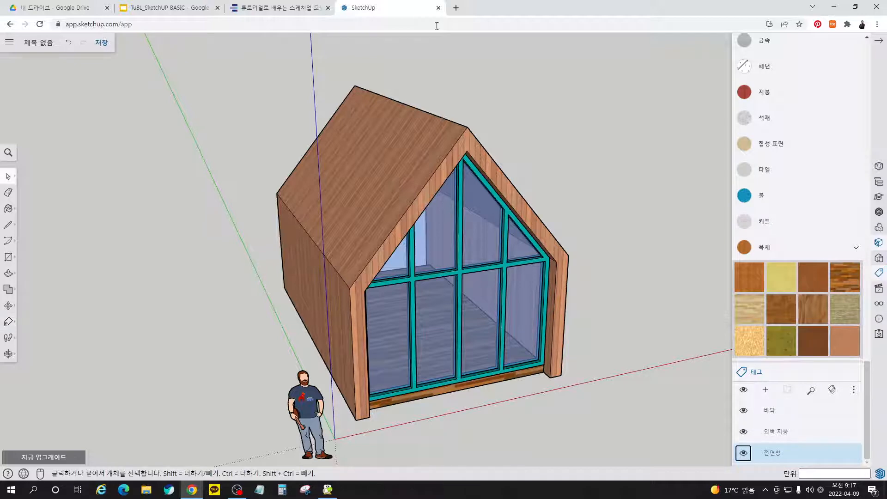
Step: Read the e-book's instructions for copying the front window to the opposite side and moving both inward, and return to SketchUp
left_click(278, 7)
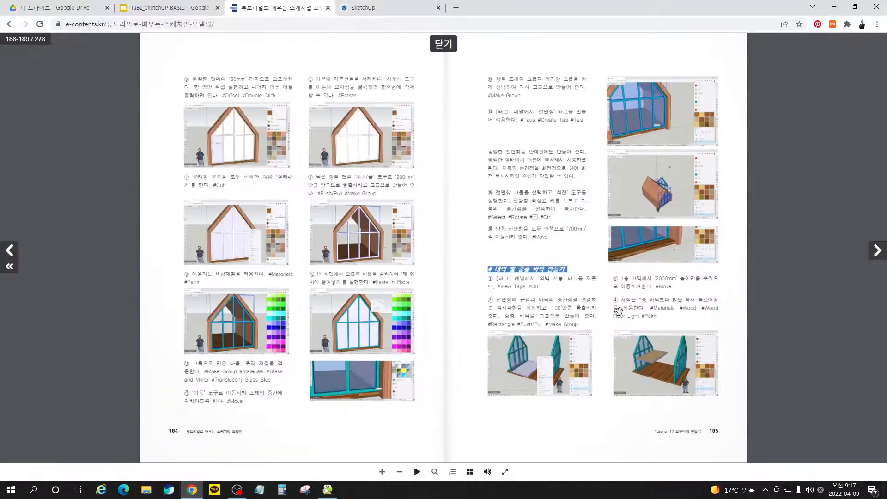
double_click(664, 189)
left_click_drag(494, 150, 448, 195)
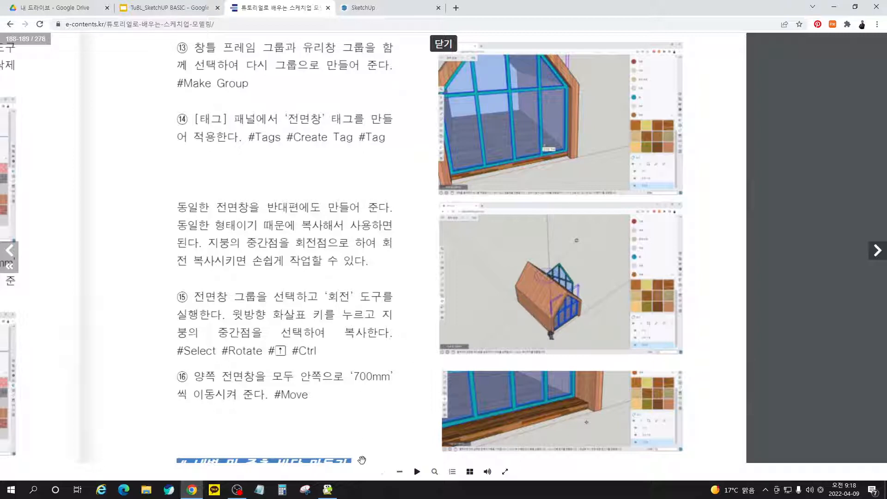
left_click(392, 9)
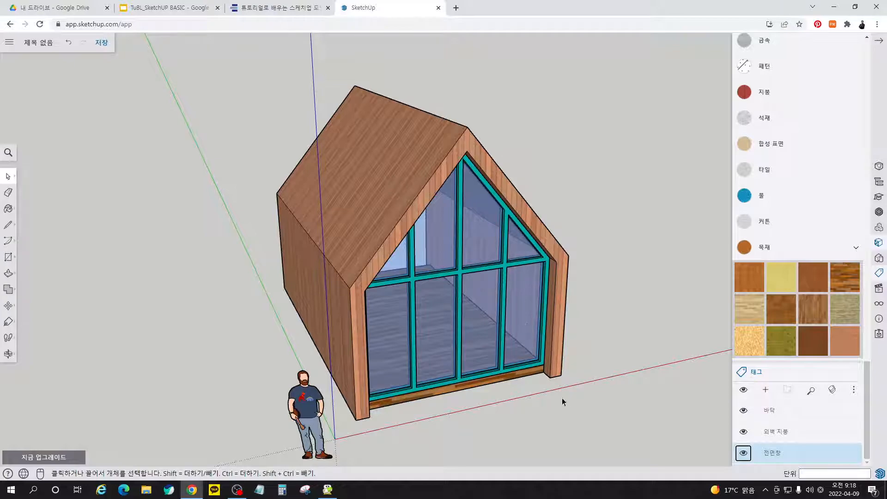
Step: Copy the front window group to the open opposite end of the cabin, placing it at the inner wall corner on the floor
scroll(543, 369, "up", 5)
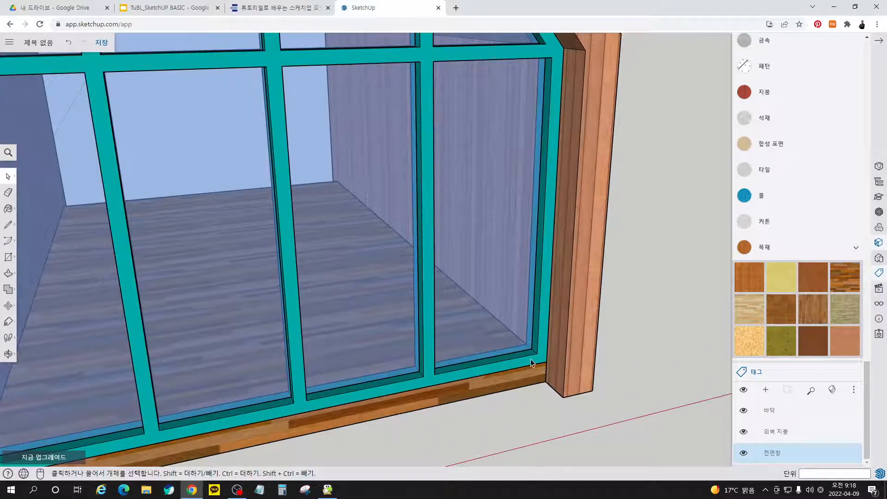
middle_click_drag(533, 364, 520, 366)
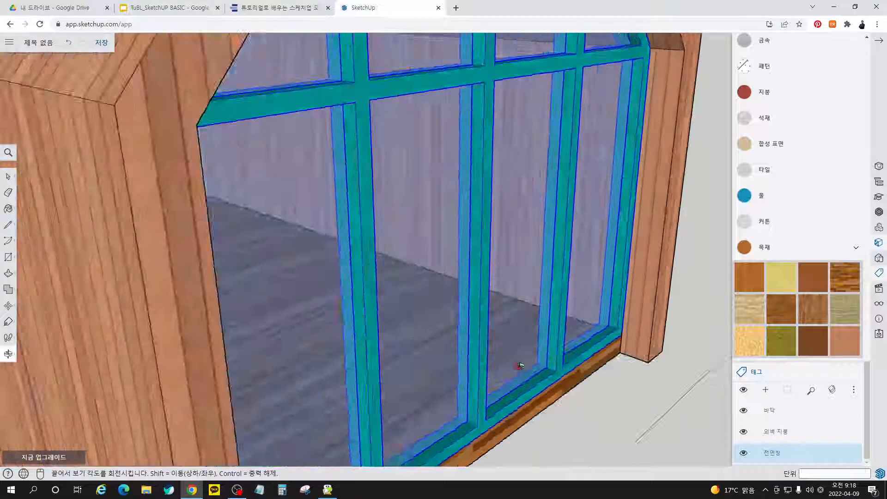
scroll(520, 365, "down", 10)
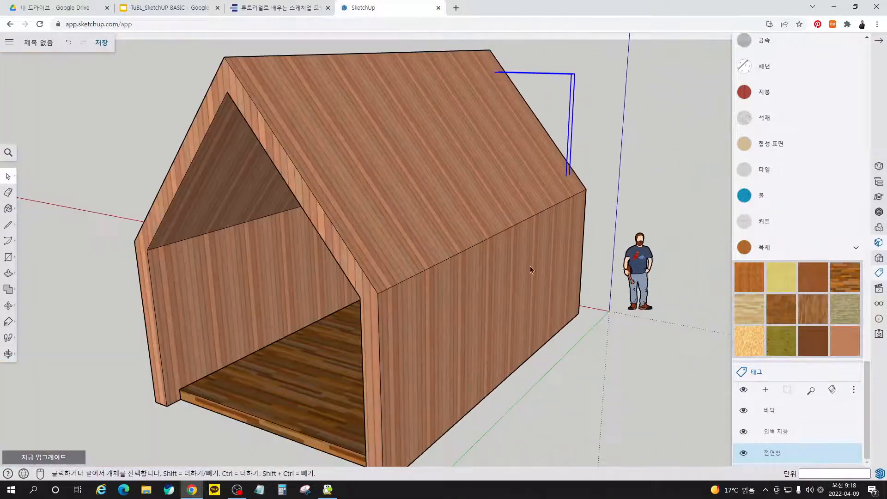
middle_click_drag(530, 270, 560, 258)
scroll(387, 311, "up", 8)
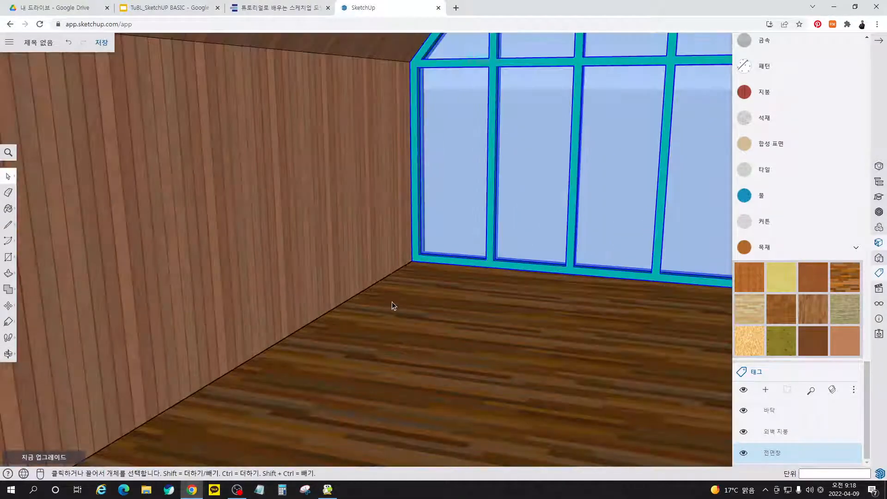
key("m")
left_click(418, 251)
key("ctrl")
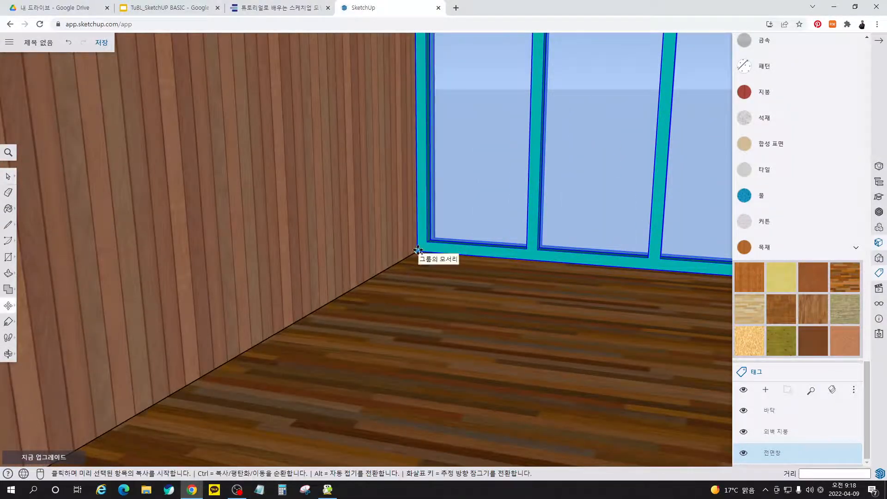
scroll(491, 208, "down", 3)
scroll(491, 207, "down", 8)
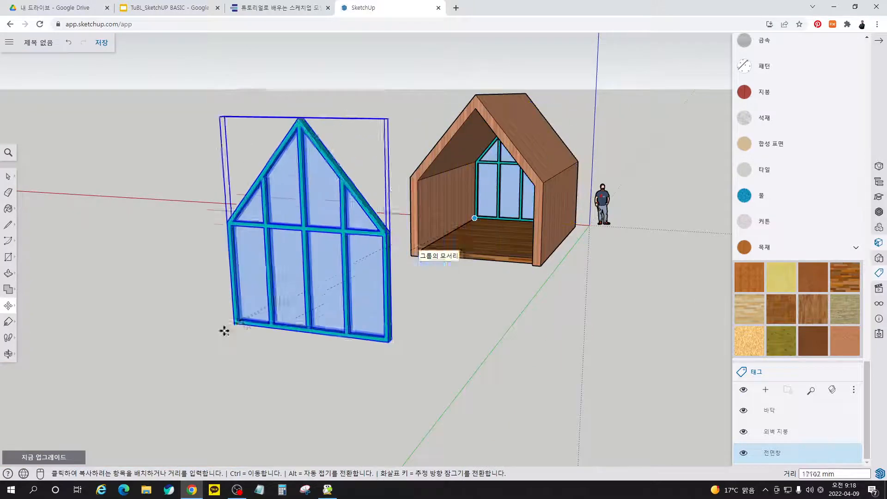
key("Escape")
middle_click_drag(334, 352, 128, 388)
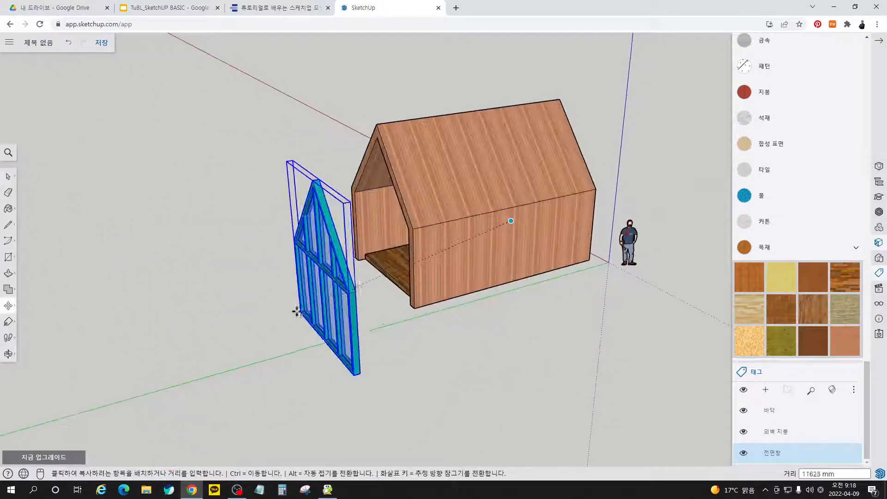
scroll(387, 243, "up", 10)
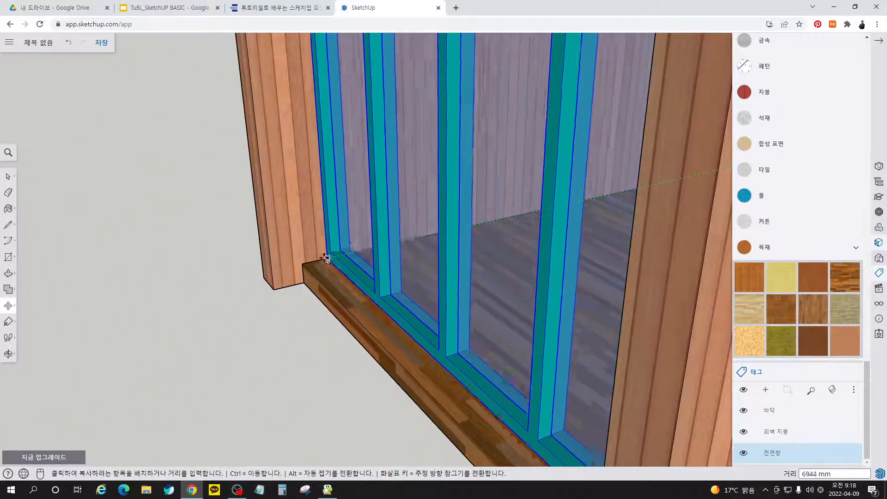
scroll(303, 261, "down", 10)
key("Escape")
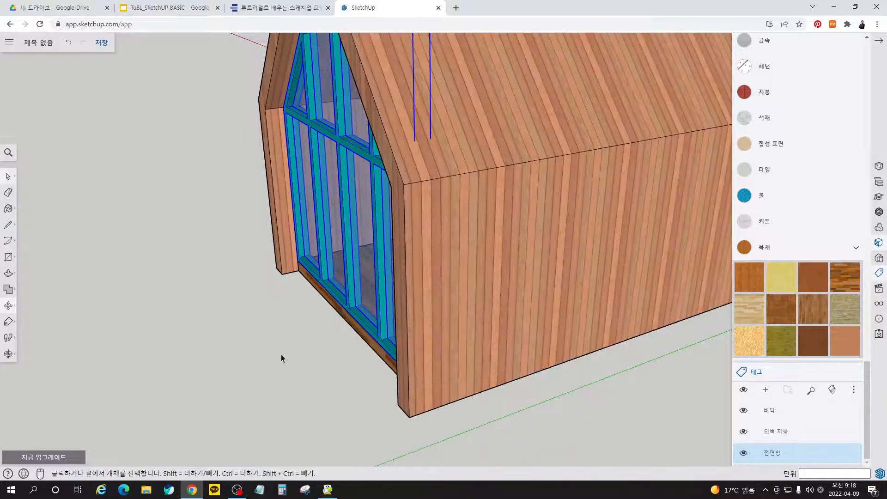
Step: Mirror the copied window along the group's green axis and delete this copy again
middle_click_drag(287, 362, 452, 424)
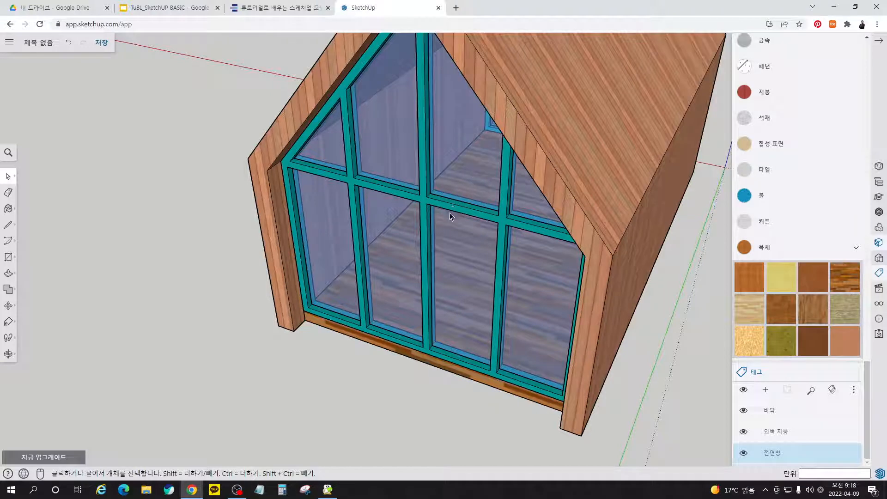
left_click(448, 268)
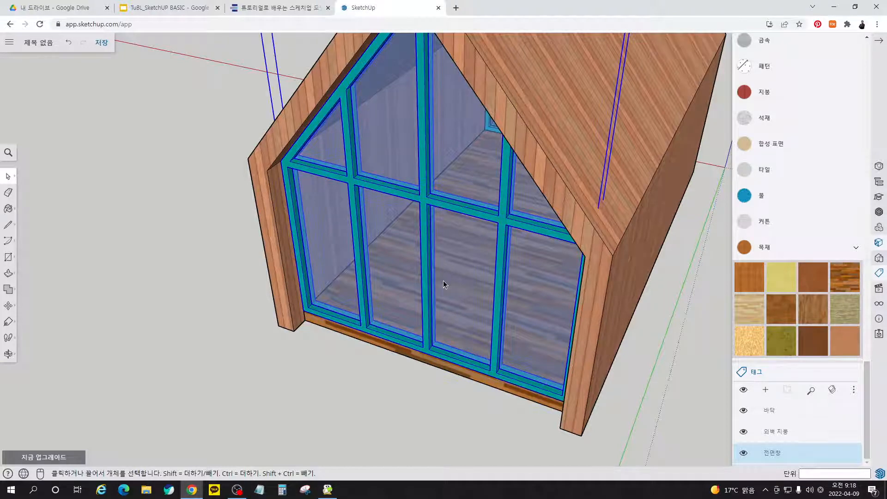
right_click(430, 306)
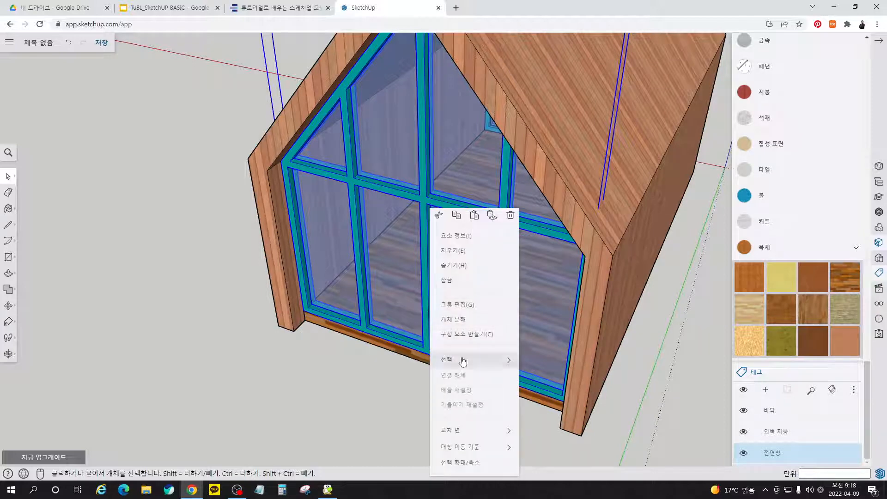
mouse_move(475, 452)
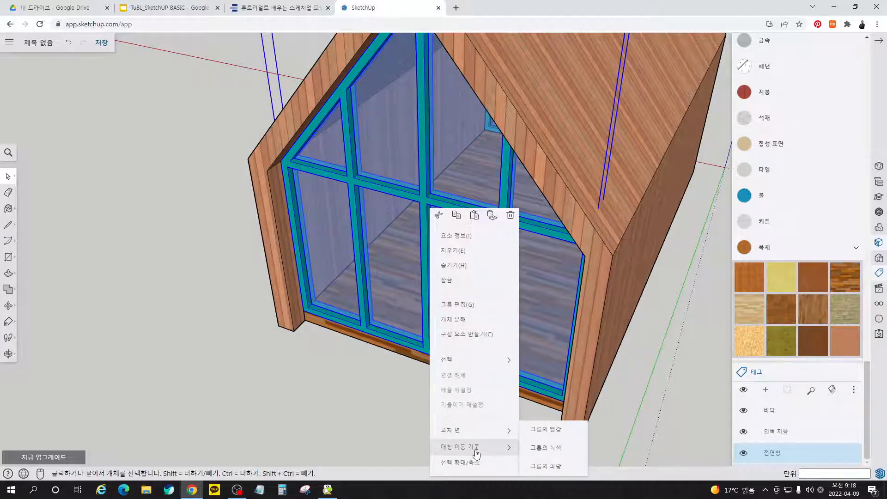
left_click(558, 448)
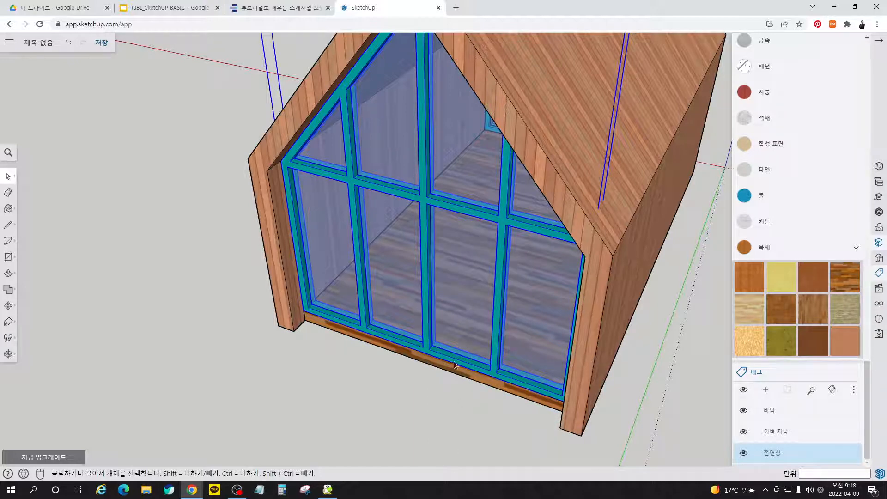
left_click(422, 391)
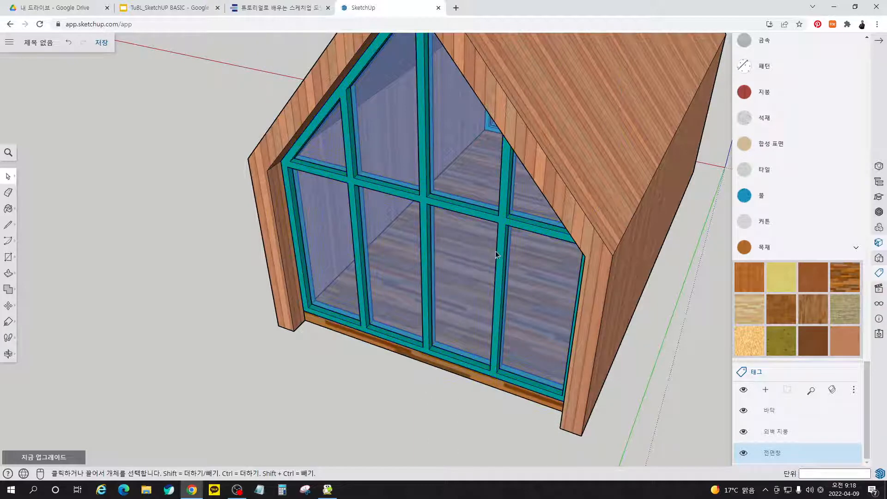
left_click(397, 278)
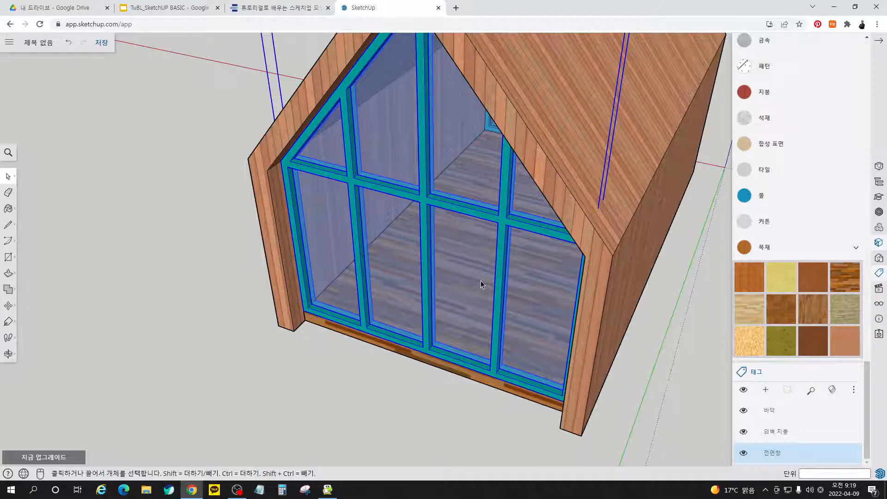
key("Delete")
Step: Rotate a copy of the front window group 180° horizontally about the roof ridge's midpoint onto the open end of the cabin
middle_click_drag(475, 267, 633, 252)
left_click(536, 109)
scroll(423, 399, "down", 2)
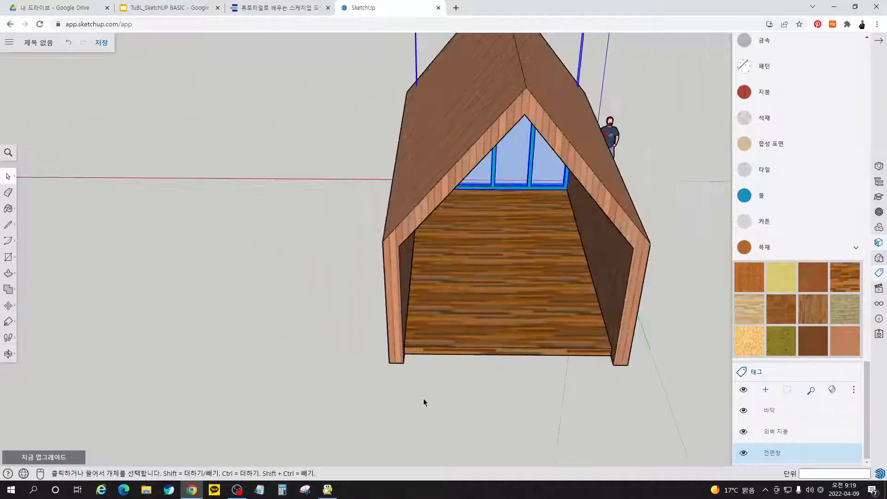
scroll(522, 393, "down", 2)
middle_click_drag(523, 392, 299, 451)
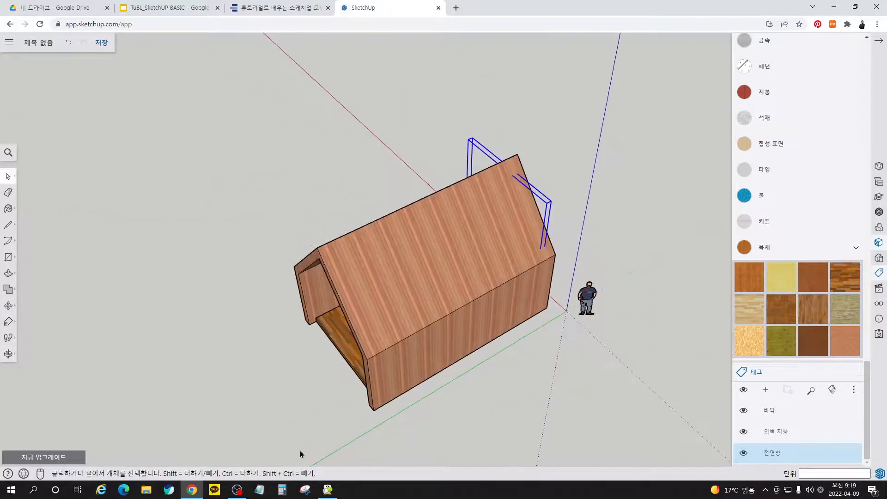
key("q")
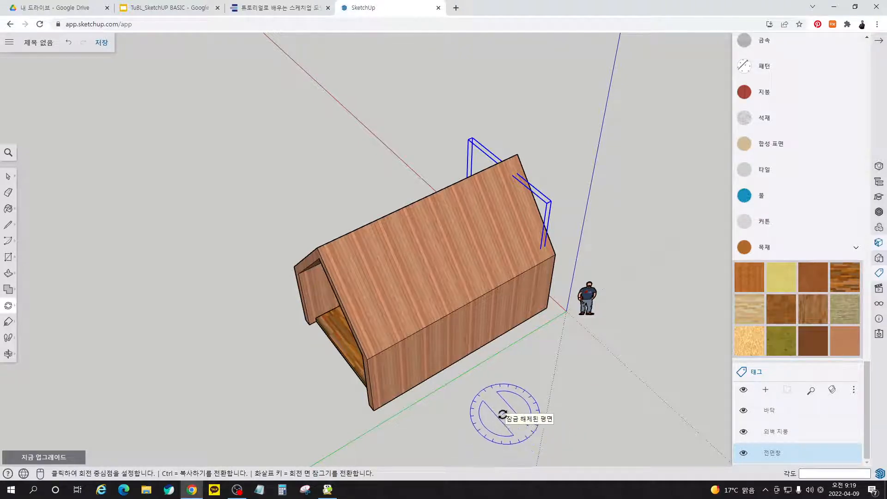
key("shift")
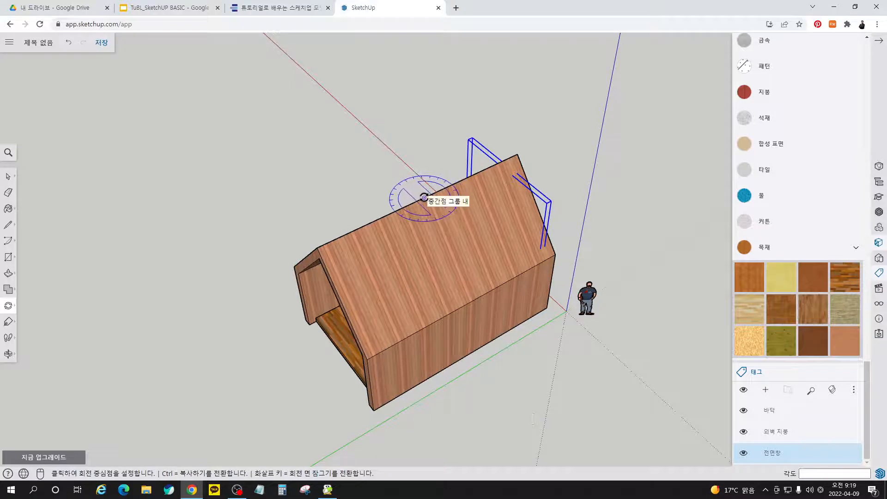
left_click(424, 197)
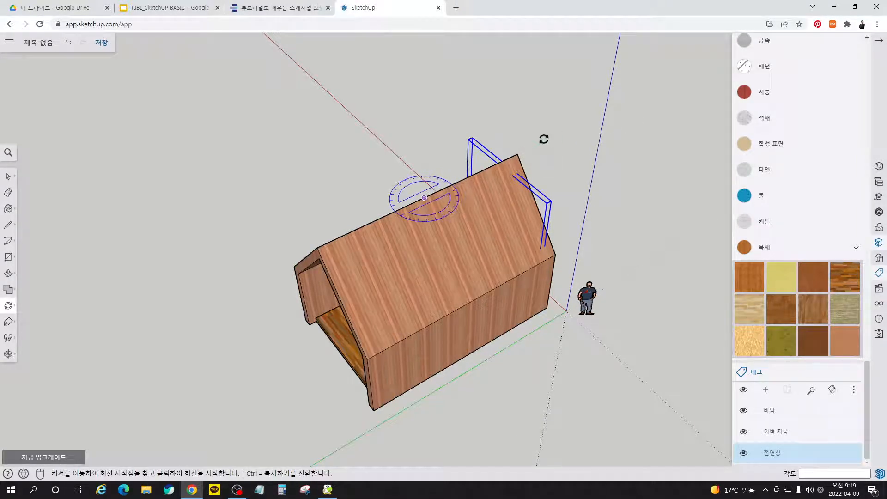
left_click(519, 151)
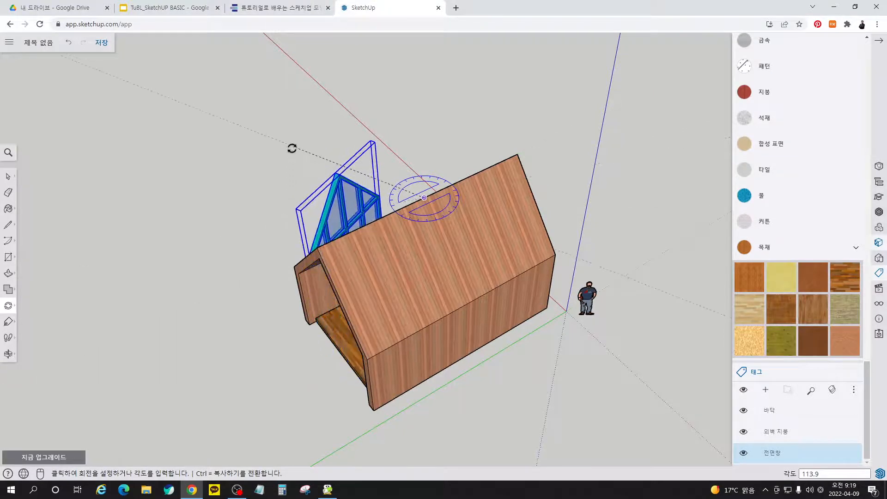
key("ctrl")
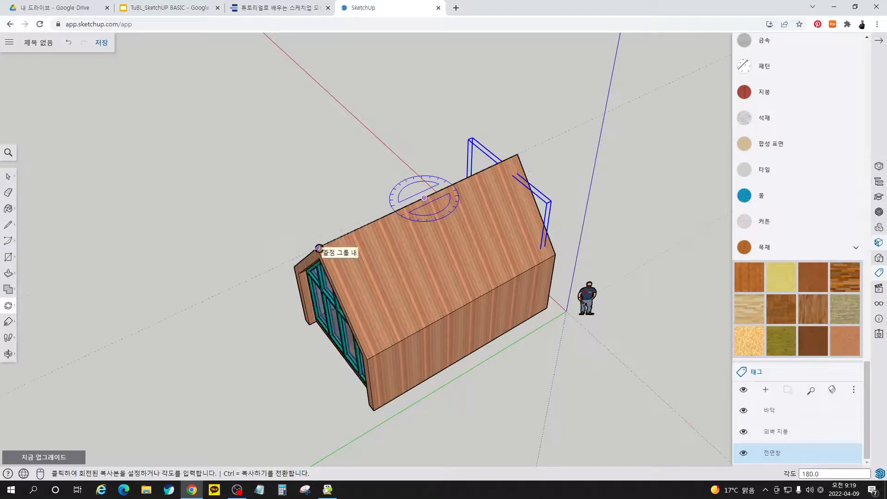
left_click(318, 248)
Step: Examine the cabin from all sides to compare the windows at both gable ends
middle_click_drag(644, 298, 362, 395)
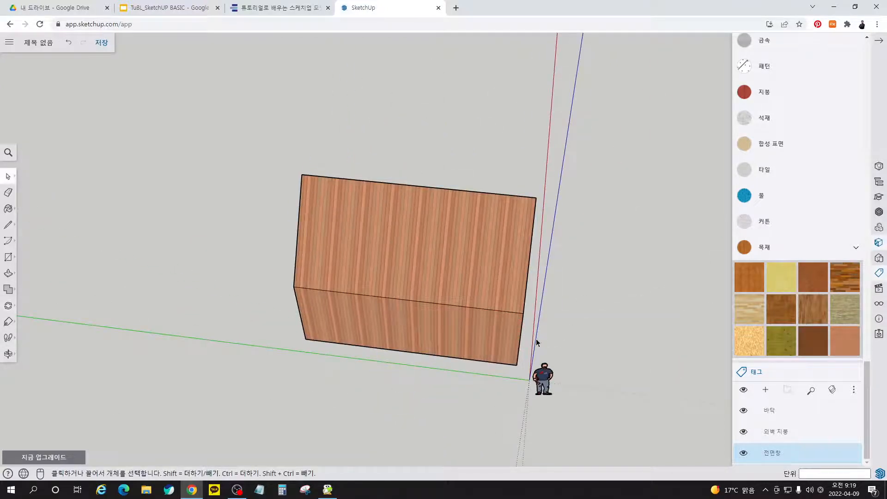
middle_click_drag(526, 340, 251, 158)
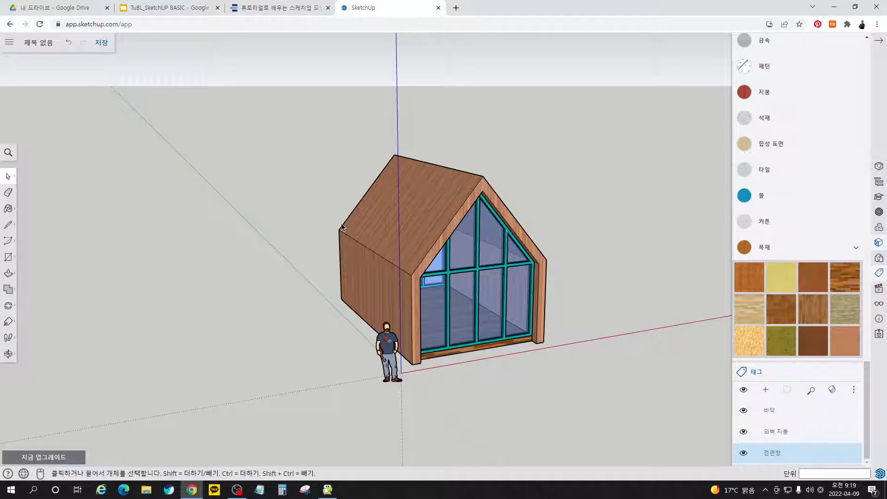
middle_click_drag(339, 212, 664, 319)
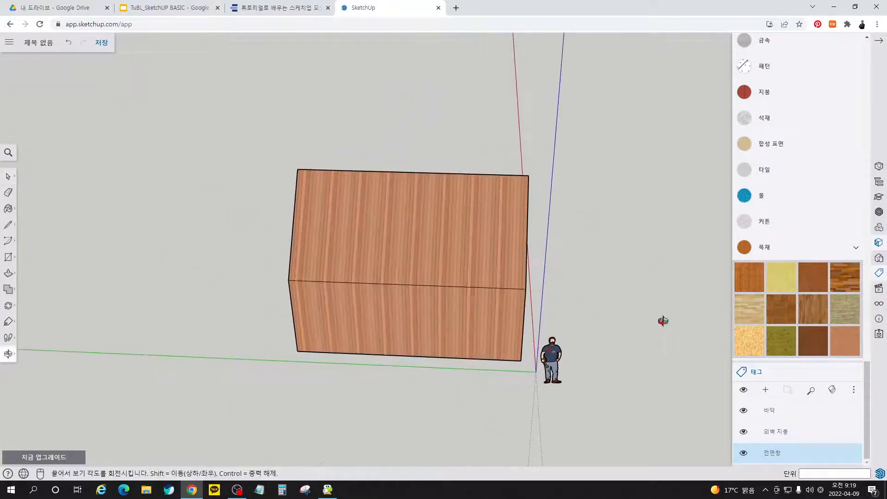
middle_click_drag(327, 303, 635, 342)
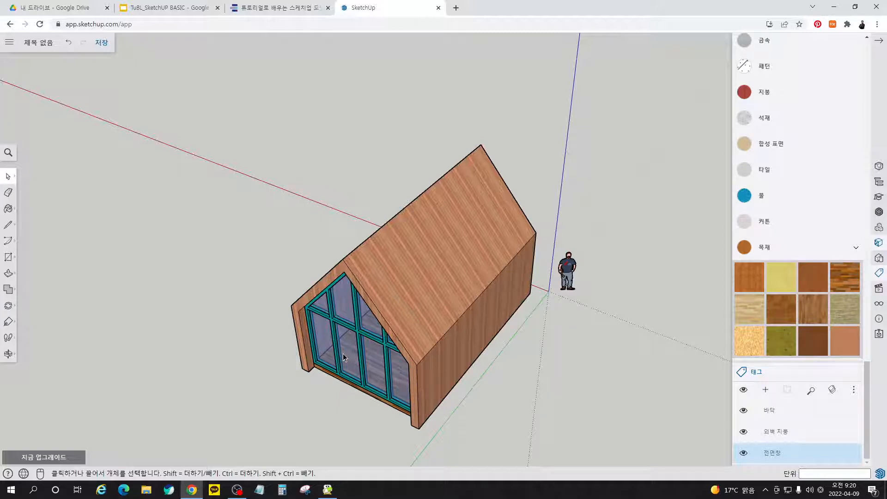
middle_click_drag(534, 365, 113, 251)
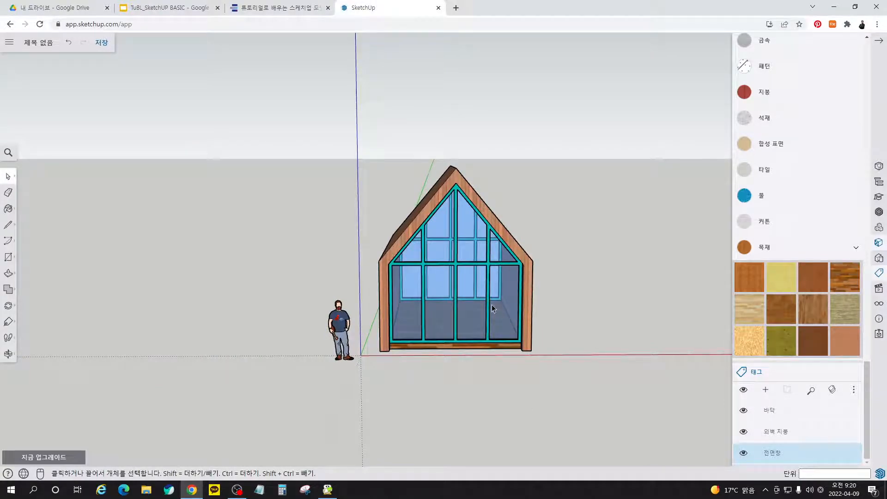
middle_click_drag(283, 299, 445, 314)
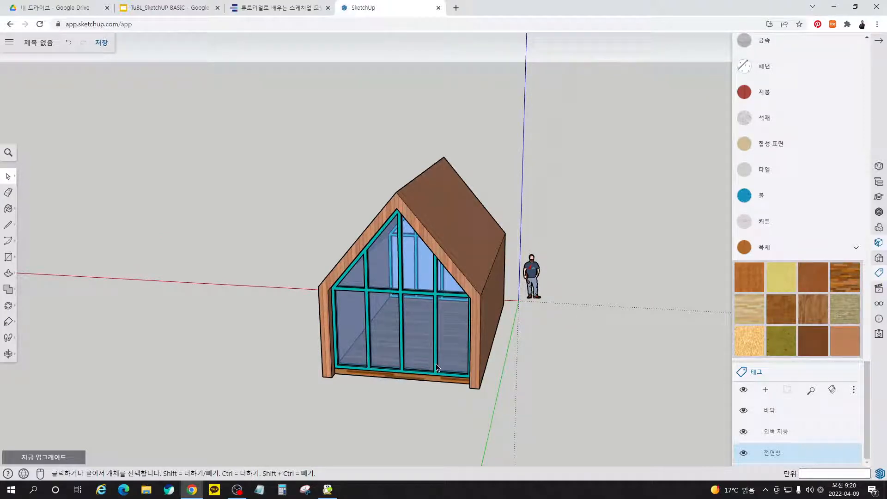
middle_click_drag(538, 359, 258, 356)
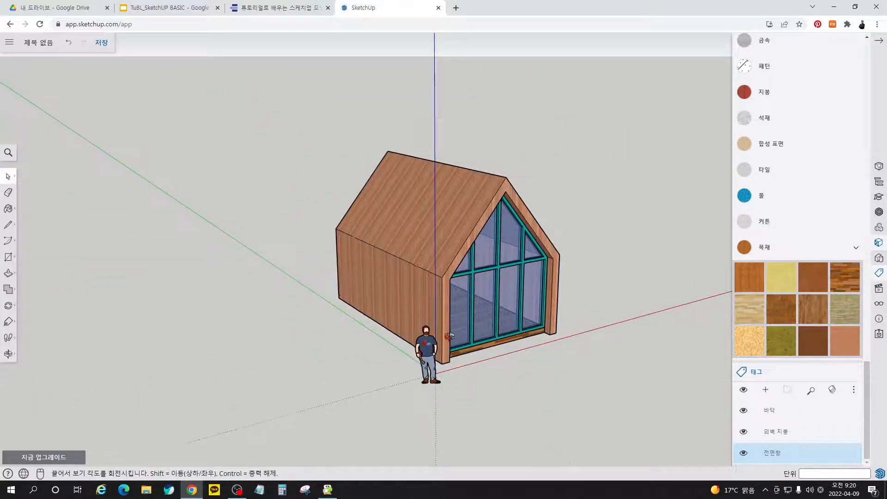
middle_click_drag(456, 337, 565, 278)
scroll(525, 284, "up", 6)
middle_click_drag(489, 316, 479, 280)
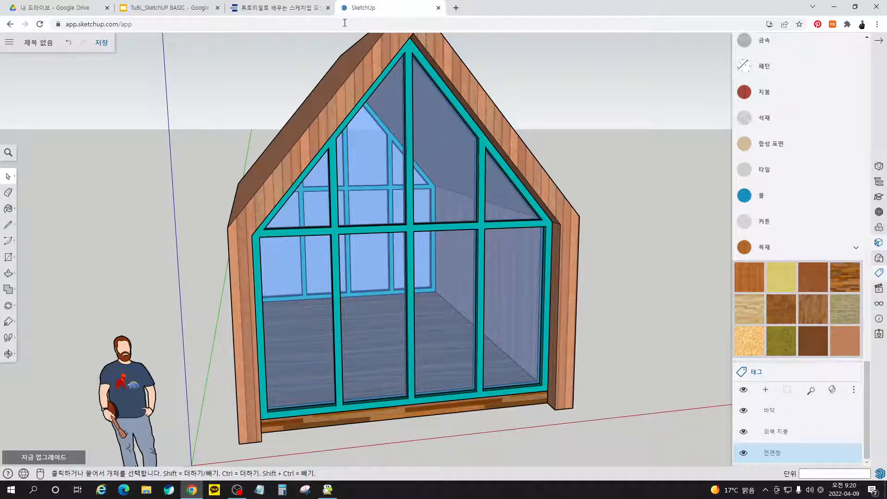
Step: Read the e-book's instructions for moving both windows inward and building the mid-level floor, and return to SketchUp
left_click(306, 10)
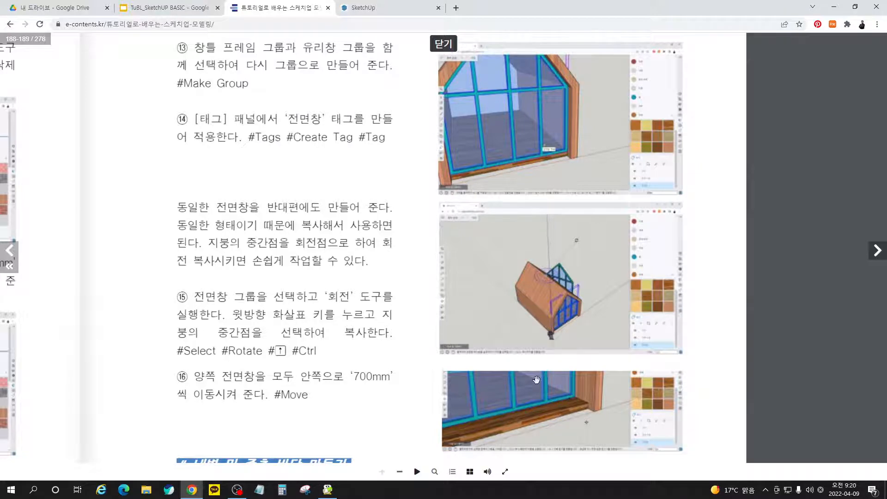
scroll(375, 372, "down", 5)
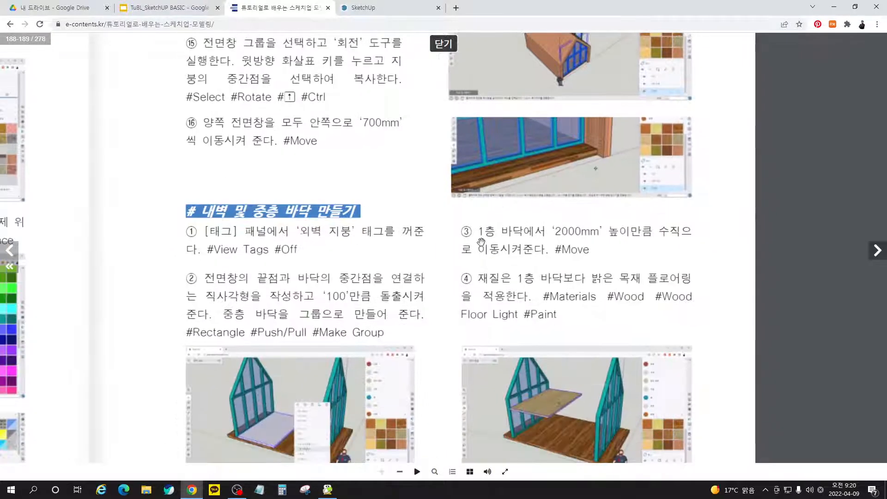
left_click(402, 8)
Step: Hide the 외벽 지붕 tag to expose the floor and both window groups for editing
left_click(742, 433)
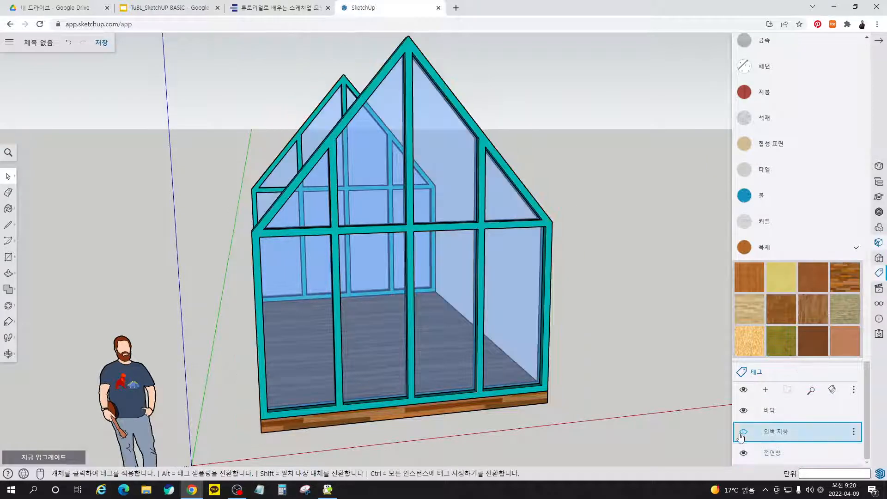
middle_click_drag(430, 313, 600, 356)
scroll(394, 335, "down", 1)
scroll(397, 332, "down", 2)
middle_click_drag(398, 331, 450, 428)
scroll(449, 429, "up", 3)
key("space")
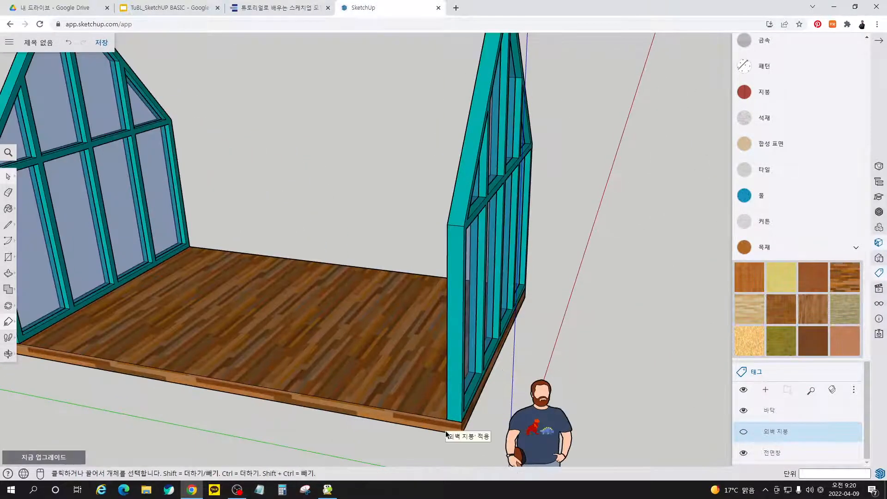
Step: Move the window group at the end nearest the origin 700 mm inward along the floor's long edge
left_click(456, 401)
key("m")
left_click(447, 419)
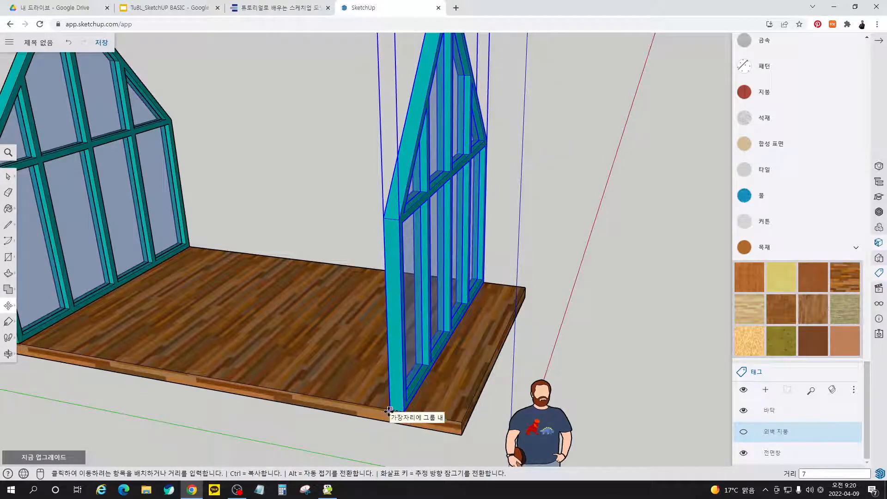
left_click(396, 411)
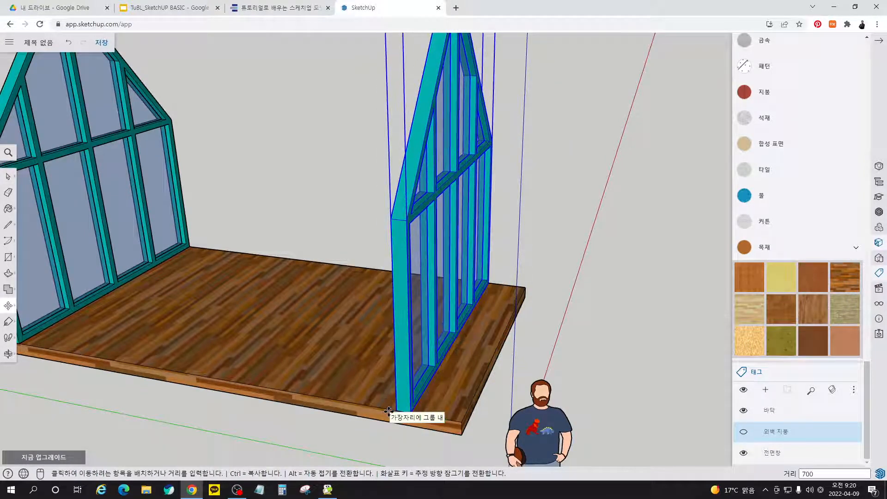
key("space")
Step: Move the window group at the opposite end 700 mm inward along the floor's long edge and deselect it
left_click(119, 256)
key("m")
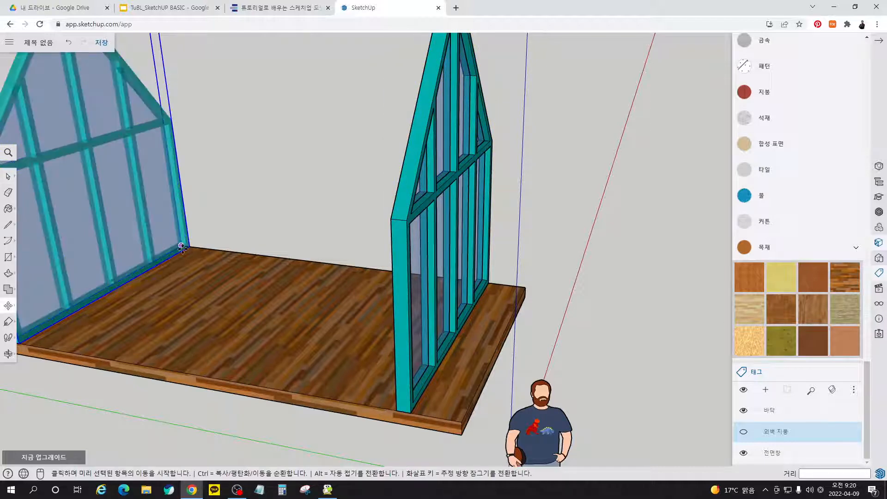
left_click(188, 247)
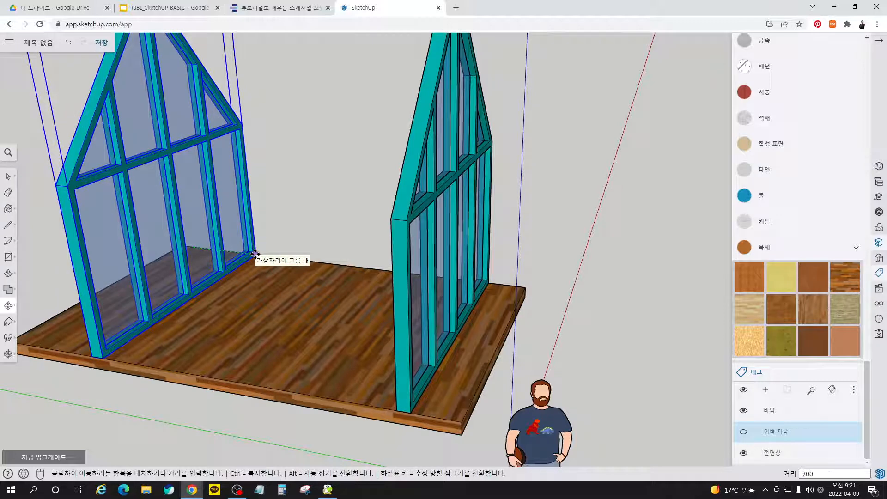
left_click(255, 253)
key("o")
left_click_drag(531, 277, 570, 310)
key("space")
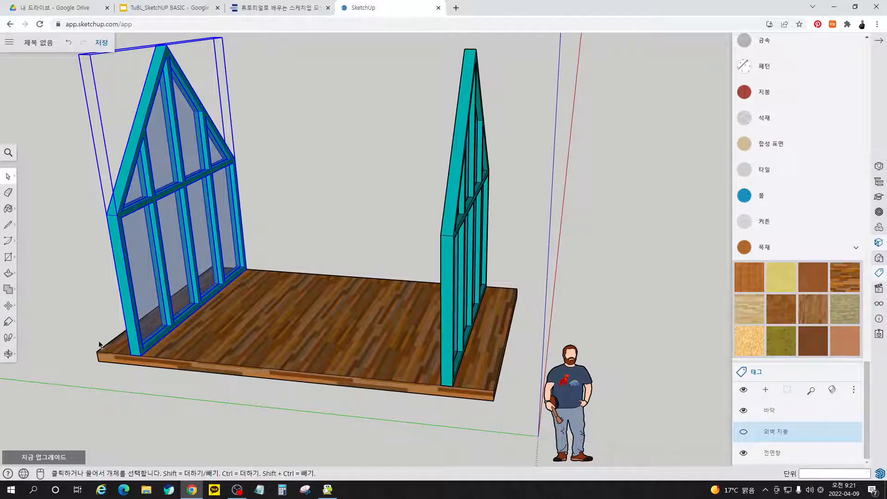
left_click(383, 230)
Step: Show the 외벽 지붕 tag again and check the set-back windows against the walls and roof
middle_click_drag(608, 337, 596, 372)
scroll(627, 387, "down", 3)
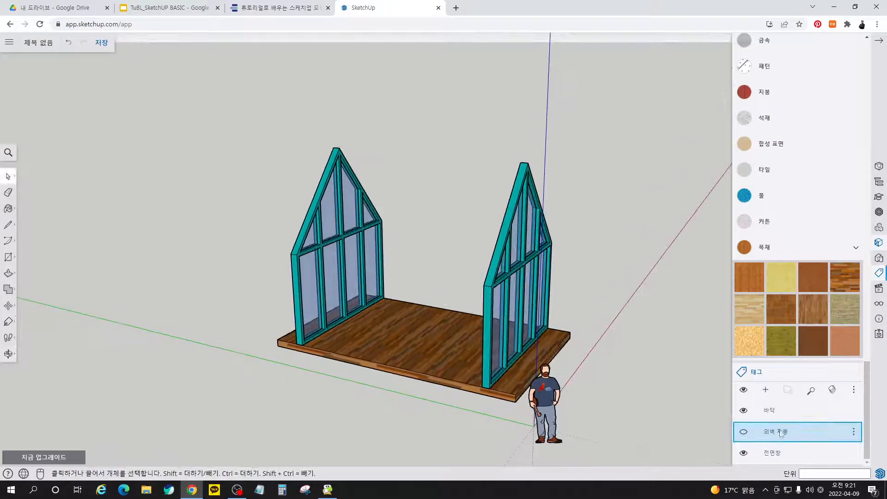
left_click(744, 432)
middle_click_drag(581, 434, 559, 331)
middle_click_drag(354, 341, 550, 383)
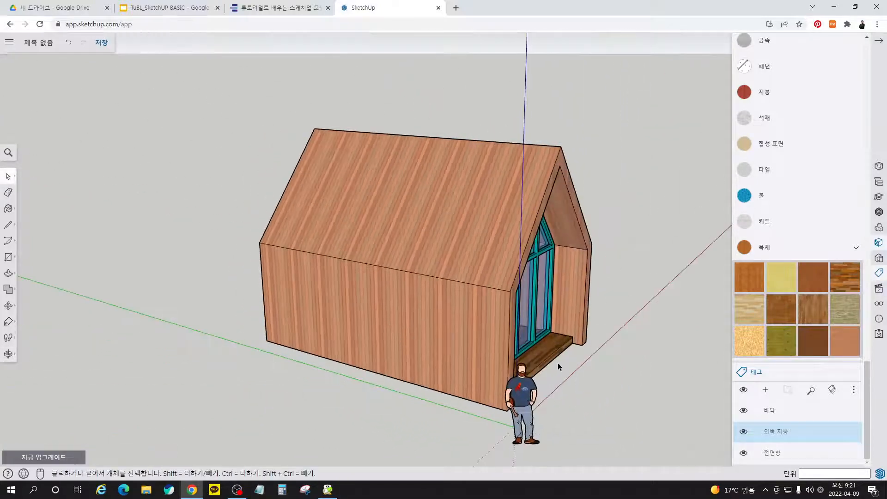
Step: Read the e-book's section on making the inner walls and mid-level floor, and return to SketchUp
left_click(277, 8)
scroll(352, 200, "down", 2)
left_click_drag(351, 200, 332, 203)
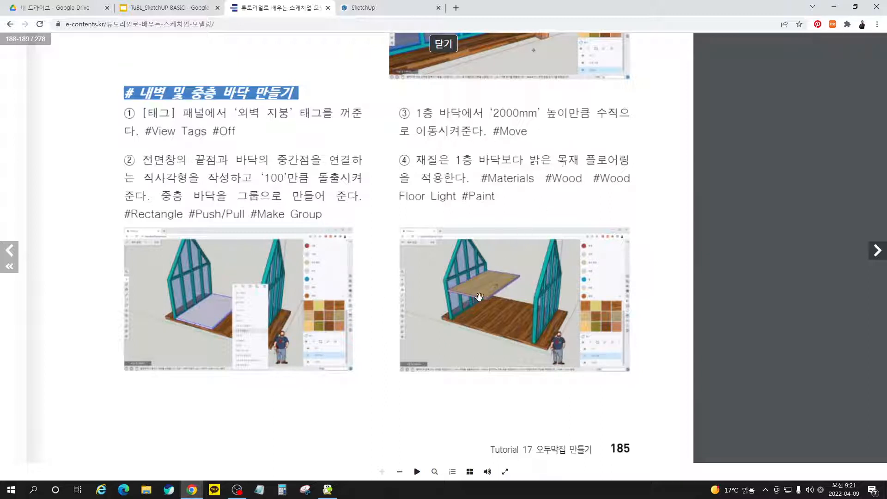
left_click(381, 10)
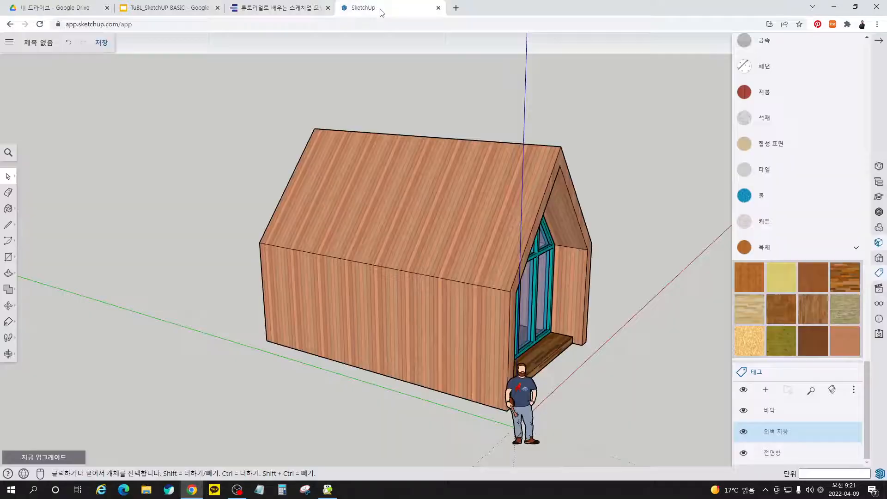
Step: Hide the 외벽 지붕 tag and draw a 4400 × 2800 mm rectangle from the far window's inner corner to the floor's opposite edge midpoint
left_click(744, 431)
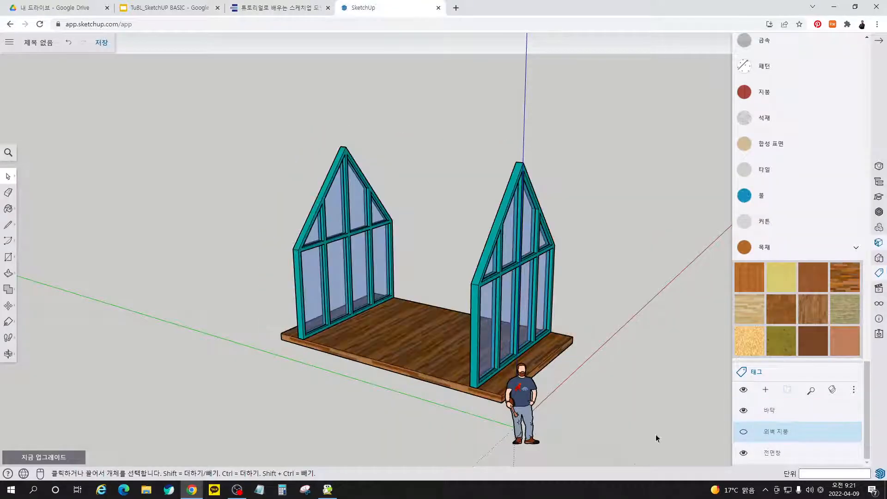
middle_click_drag(433, 281, 552, 360)
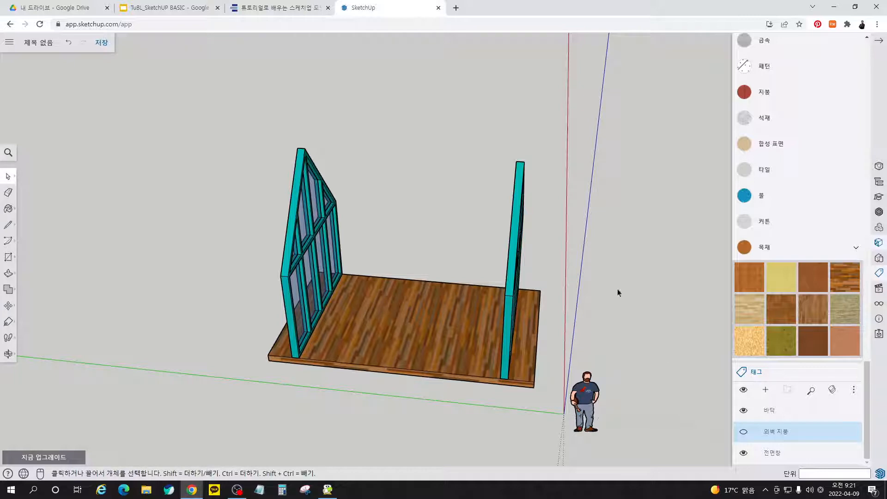
middle_click_drag(600, 328, 586, 336)
scroll(359, 328, "up", 4)
middle_click_drag(359, 328, 389, 323)
scroll(389, 323, "down", 3)
middle_click_drag(386, 265, 391, 279)
key("r")
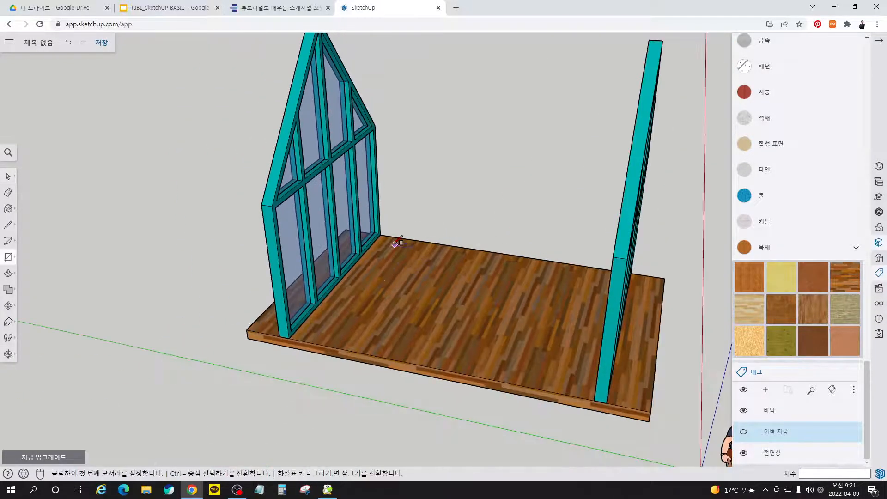
left_click(381, 234)
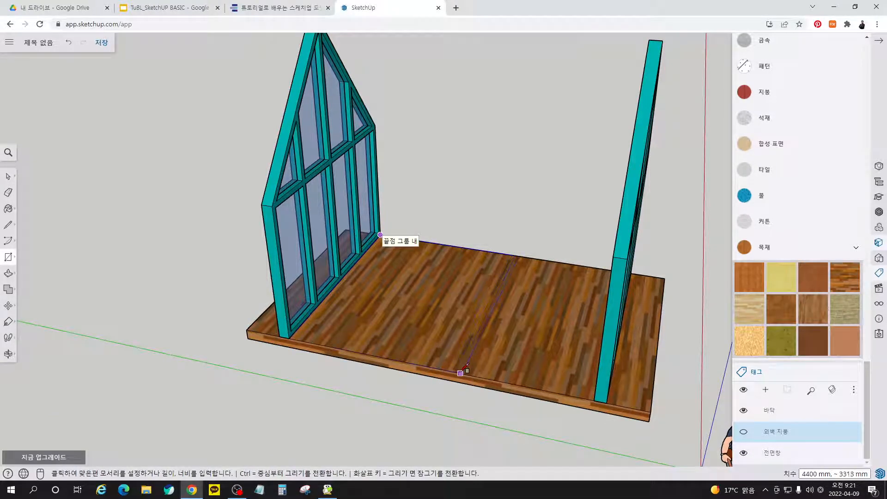
left_click(433, 367)
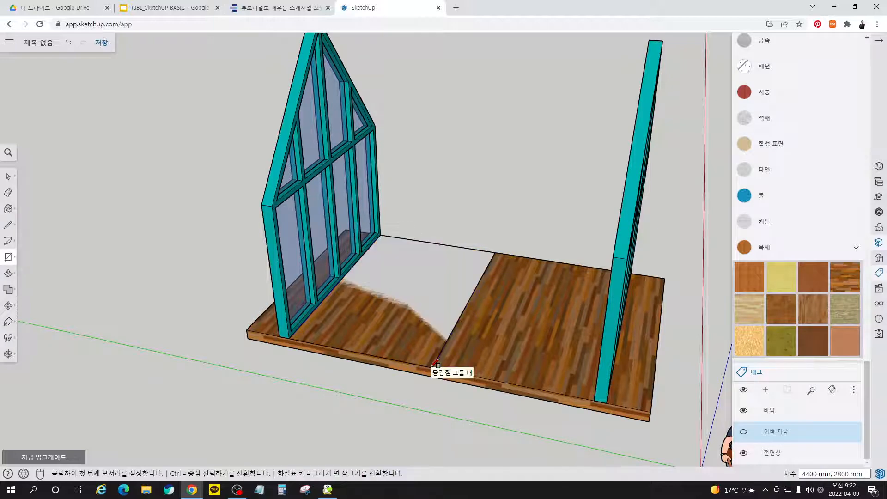
Step: Extrude the new floor rectangle upward by 100 mm and make the resulting slab a group
key("p")
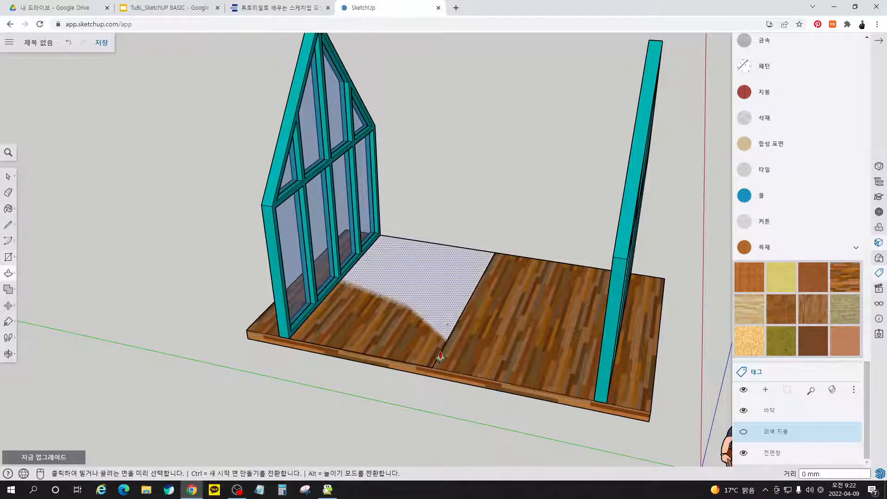
left_click(448, 319)
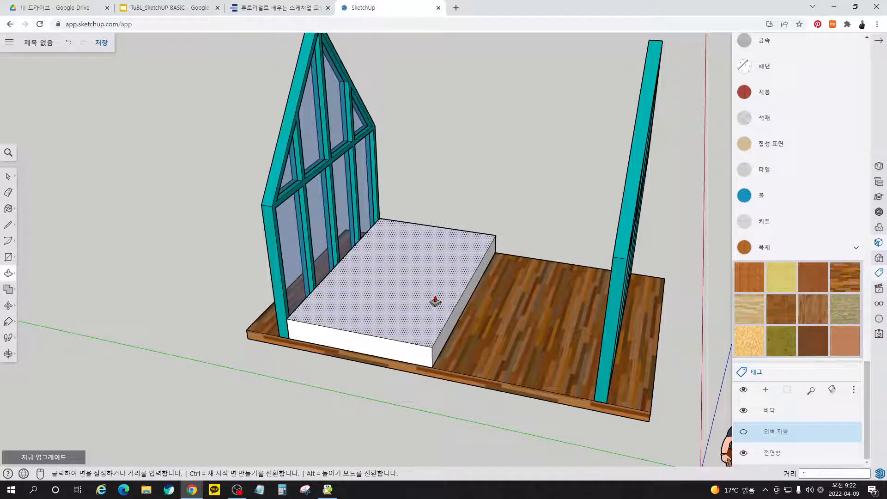
key("Return")
key("space")
triple_click(435, 296)
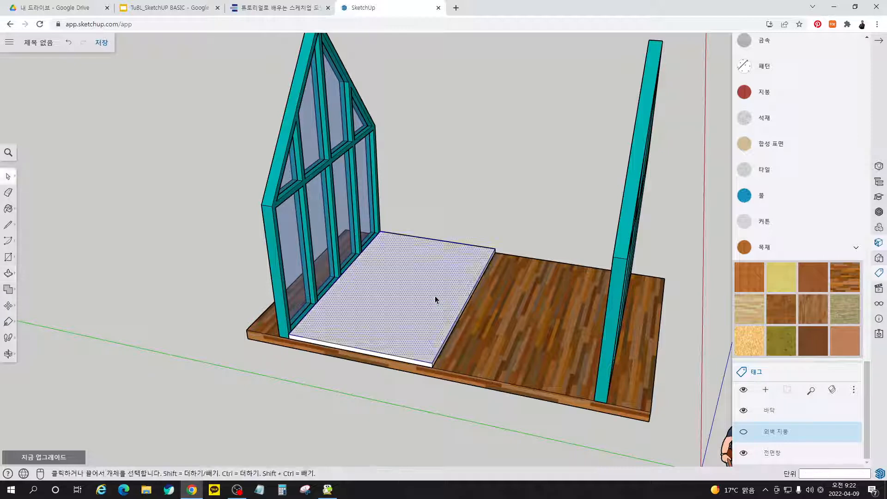
right_click(434, 299)
left_click(469, 357)
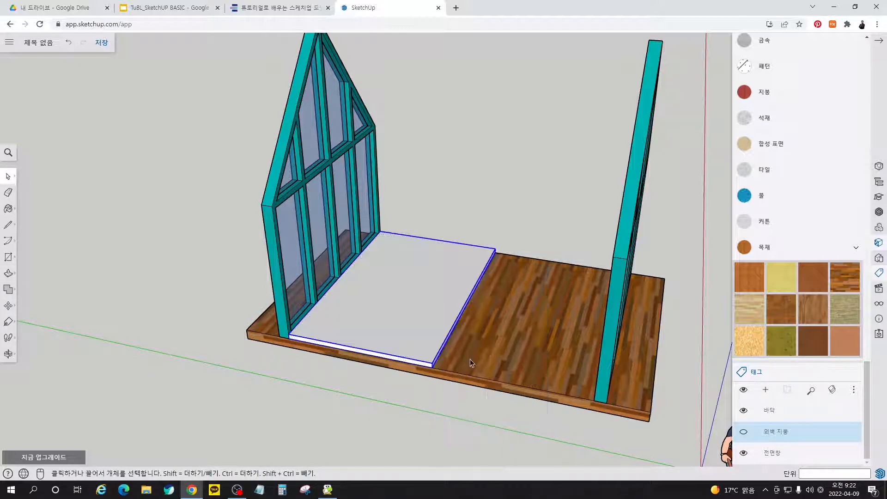
Step: Move the slab group 2000 mm straight up along the blue axis and inspect it from below
key("m")
left_click(496, 250)
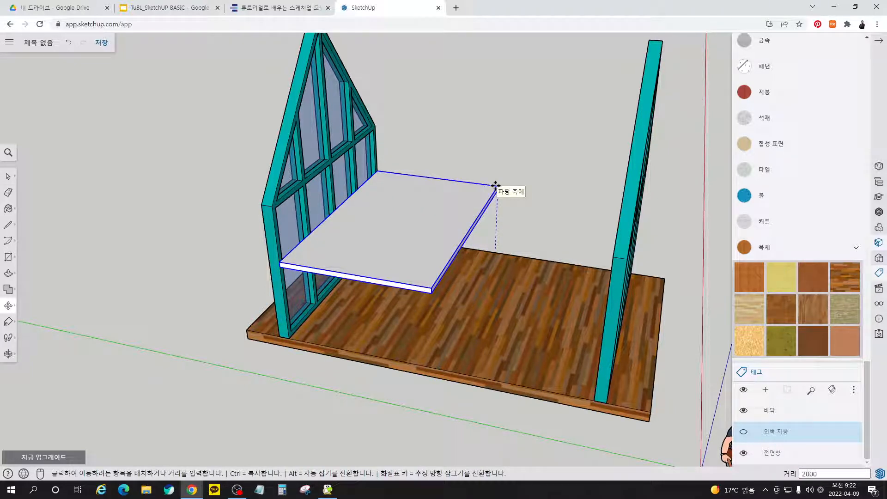
key("Return")
left_click(514, 211)
middle_click_drag(442, 404, 415, 243)
scroll(408, 230, "up", 3)
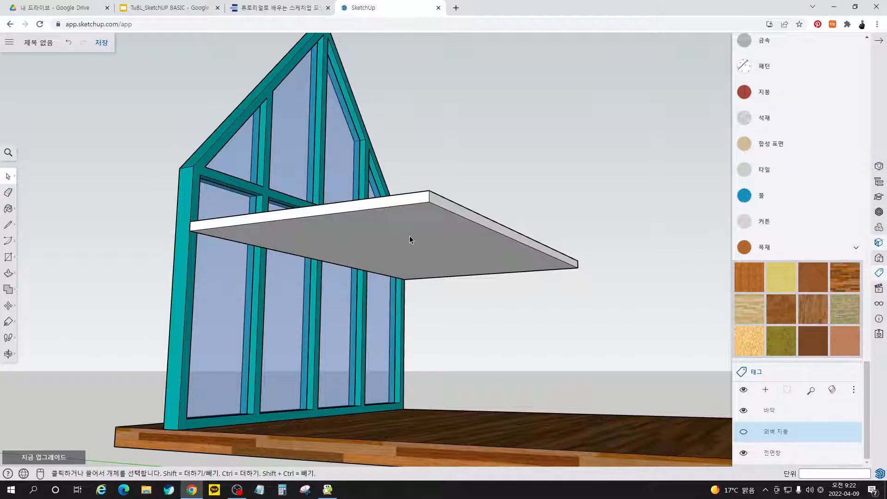
mouse_move(403, 276)
middle_mouse_down()
mouse_move(443, 311)
mouse_move(417, 229)
mouse_move(404, 270)
middle_mouse_up()
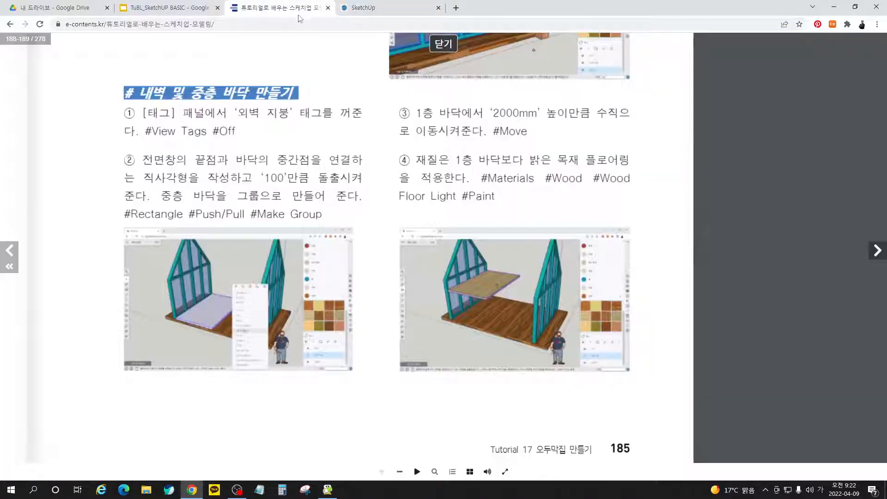
Step: Check the e-book's material instruction and paint the mid-level floor group with the light wood flooring material
left_click(278, 7)
left_click(394, 7)
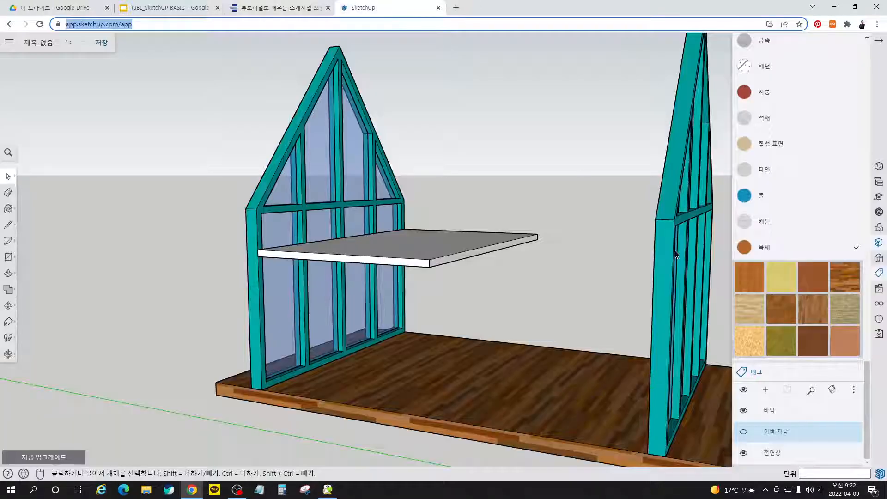
left_click(748, 314)
left_click(458, 231)
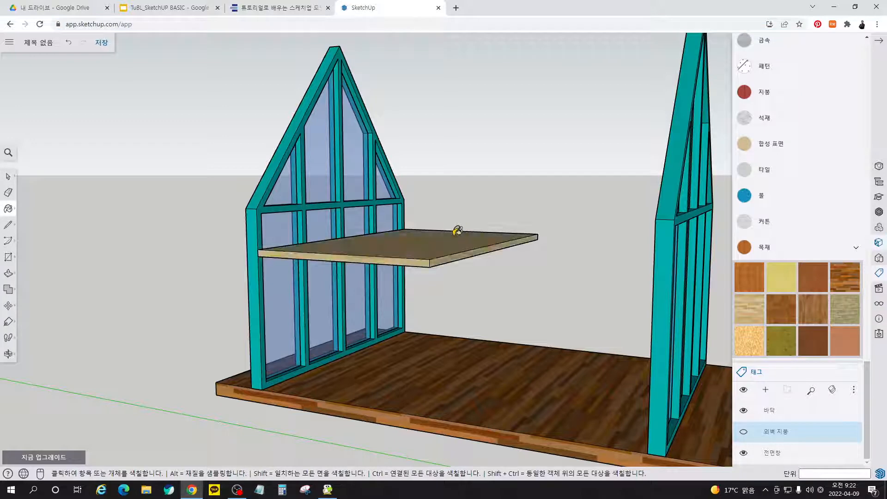
key("space")
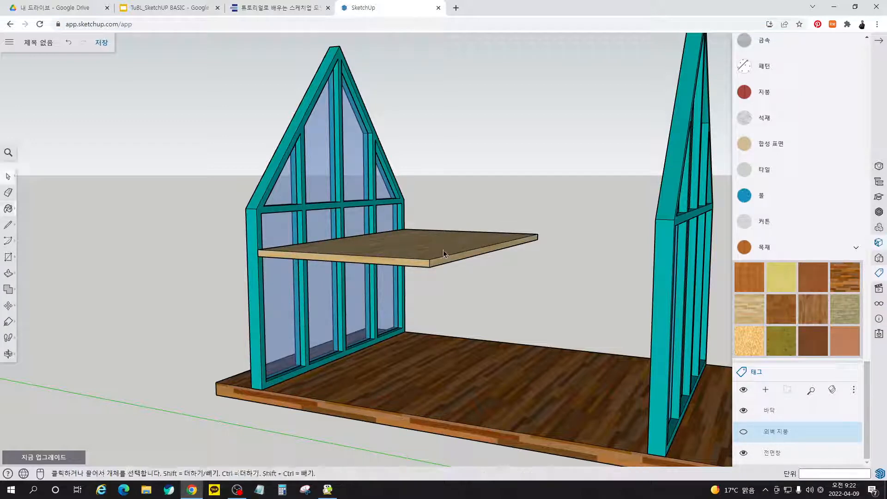
Step: Read the e-book's following page on building the inner walls below the mid-level floor, and return to SketchUp
left_click(292, 9)
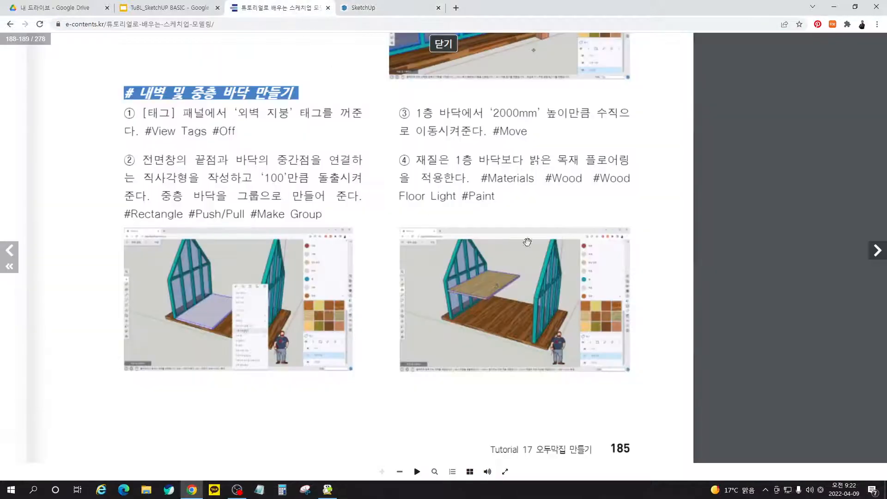
left_click(876, 251)
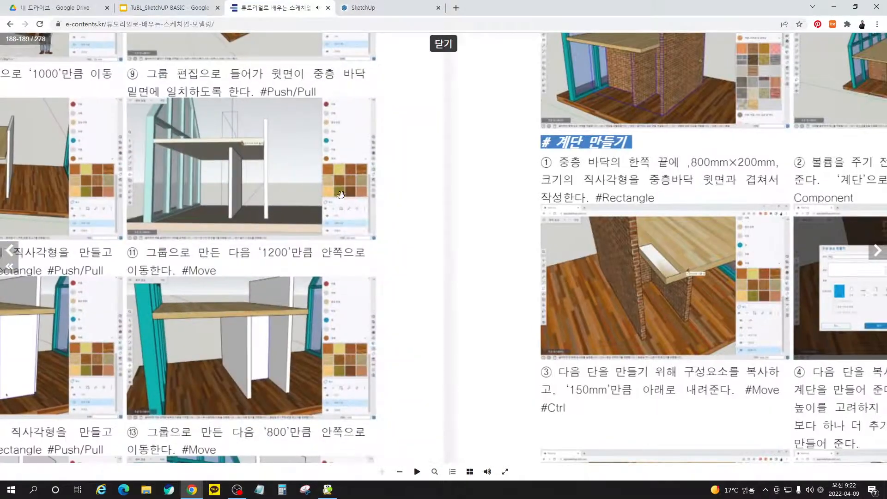
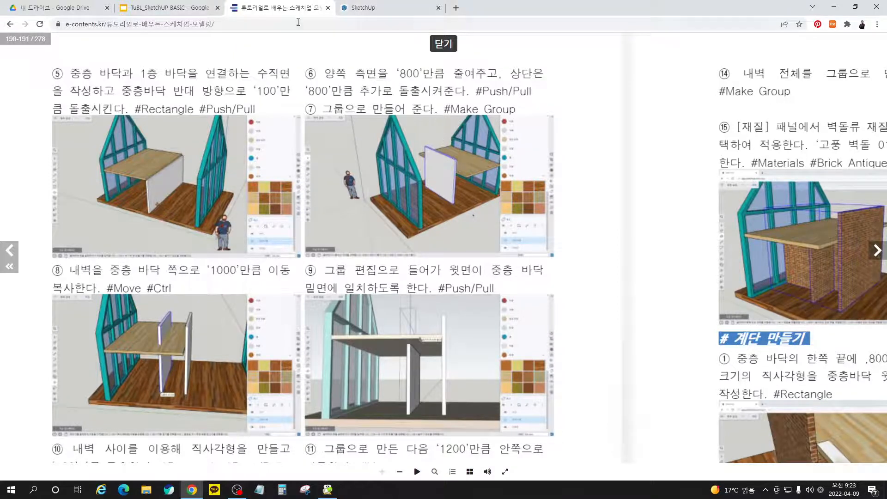
left_click(363, 12)
Step: Draw a 4400 × 2000 mm vertical rectangle between the mid-level floor's free edge and the ground floor, and extrude it 100 mm outward
key("r")
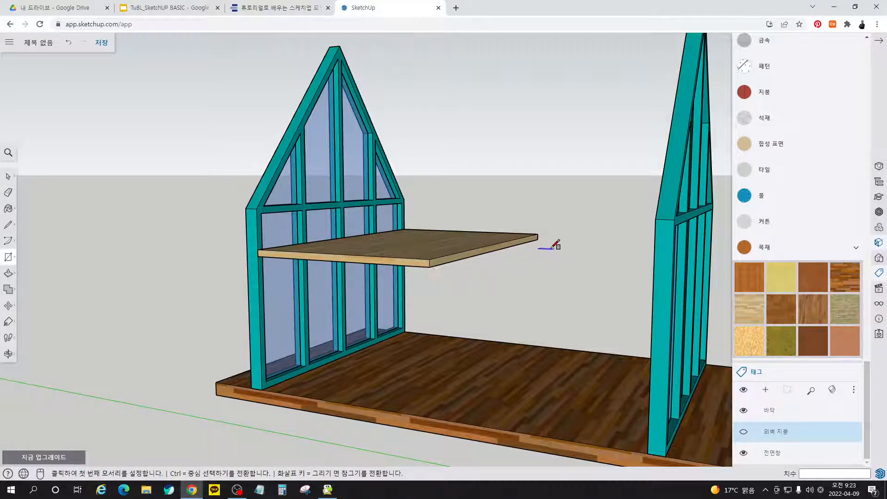
left_click(538, 238)
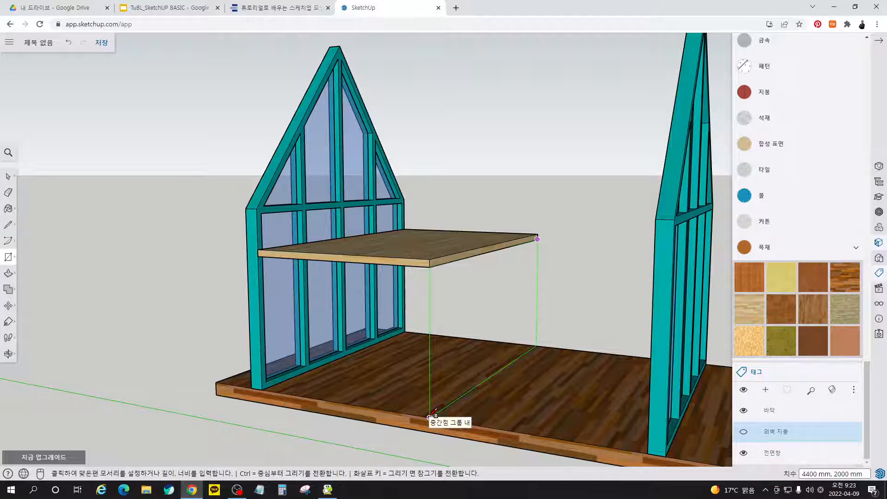
left_click(430, 414)
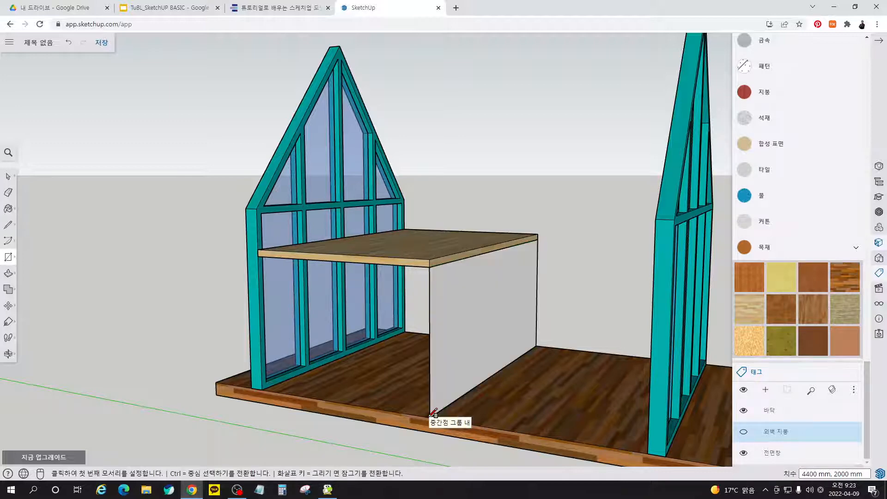
key("p")
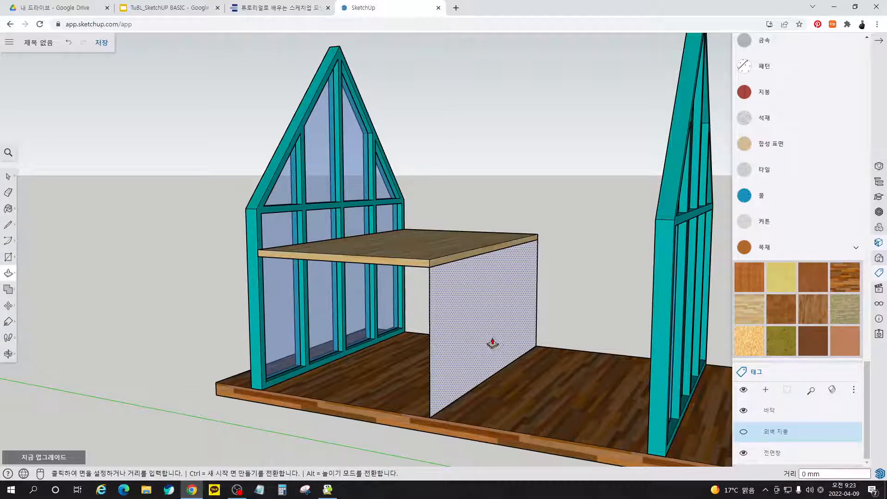
left_click(489, 346)
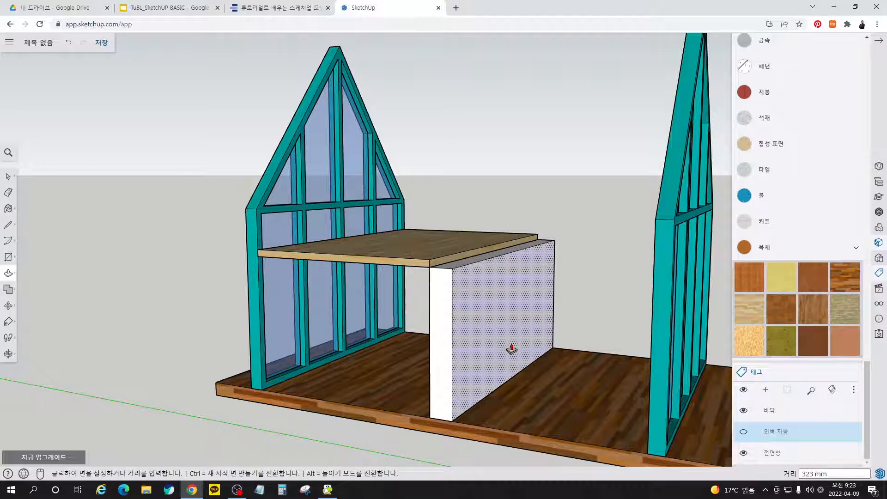
type("100")
key("Return")
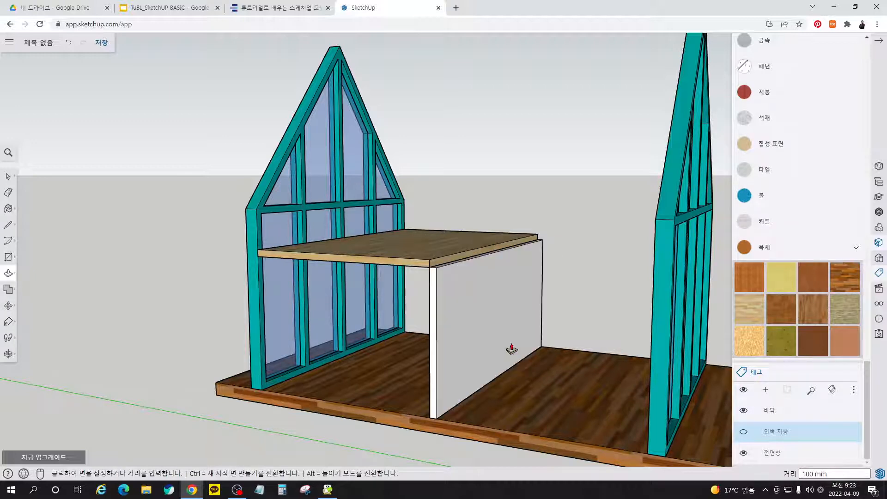
Step: Check the e-book's instructions for resizing the sides and top of the inner wall, and return to SketchUp
left_click(271, 10)
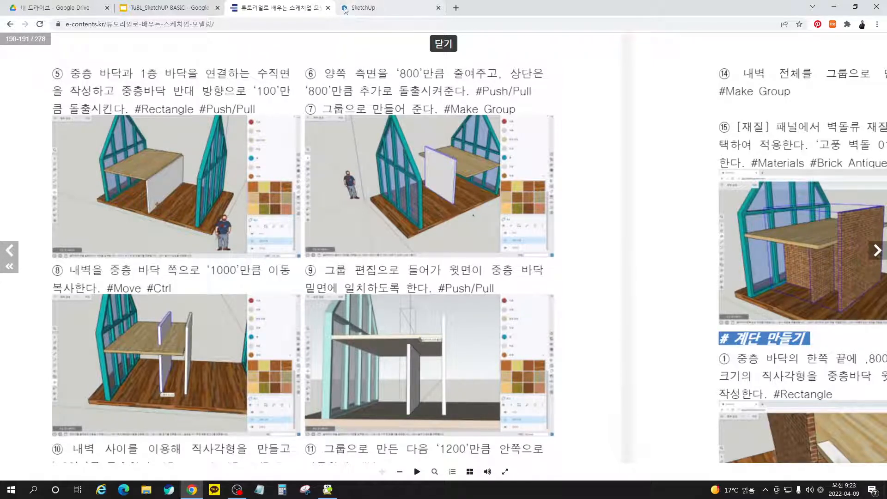
left_click(372, 10)
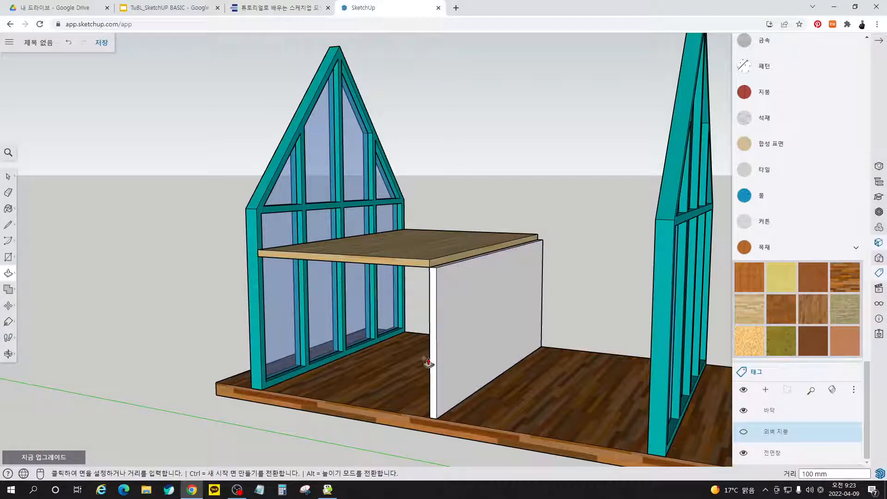
Step: Push both ends of the inner wall inward by 800 mm each
left_click_drag(434, 368, 460, 354)
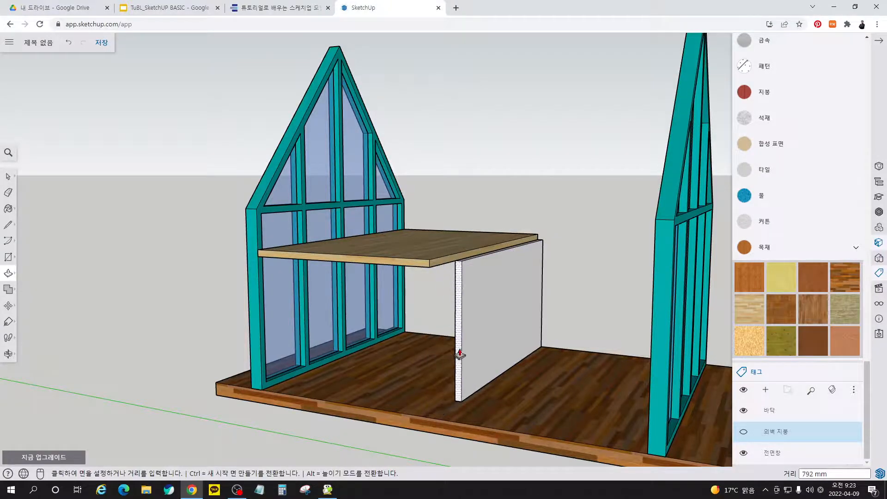
key("Return")
middle_click_drag(569, 273, 166, 296)
scroll(541, 336, "up", 5)
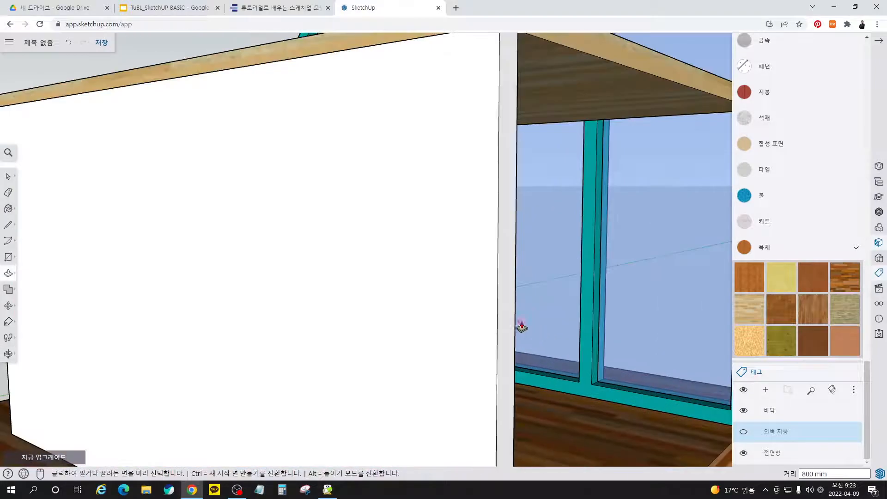
scroll(505, 310, "down", 8)
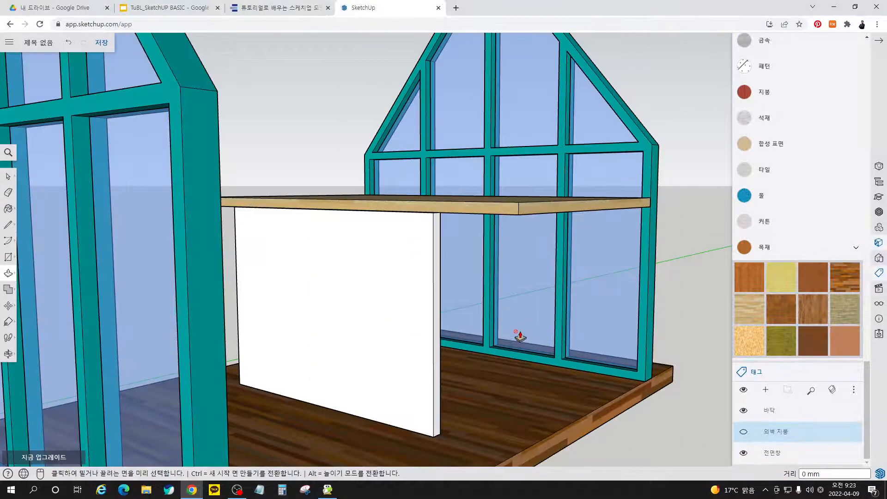
Step: Extend the top of the inner wall upward by 800 mm with Push/Pull
middle_click_drag(467, 281, 432, 410)
key("p")
left_click(383, 283)
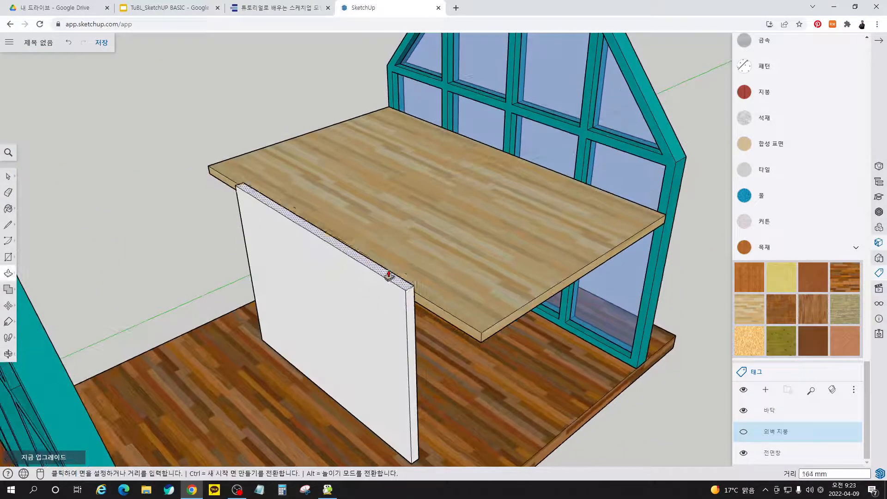
type("800")
key("Return")
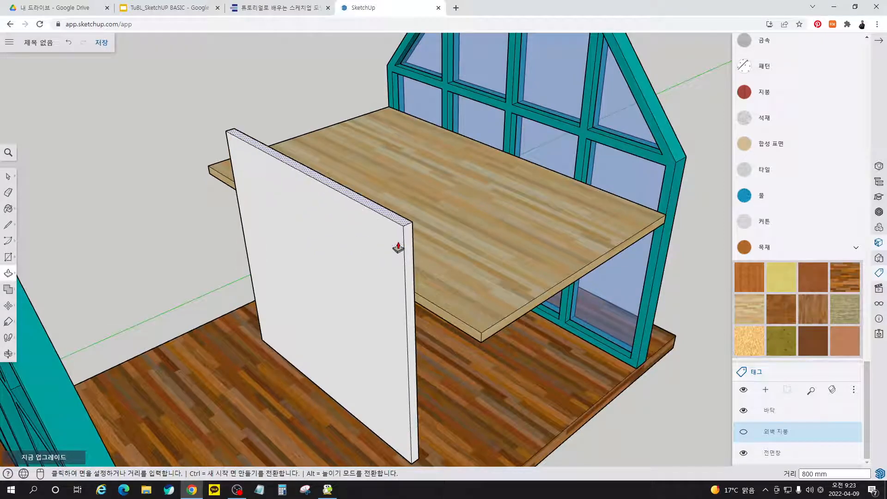
key("space")
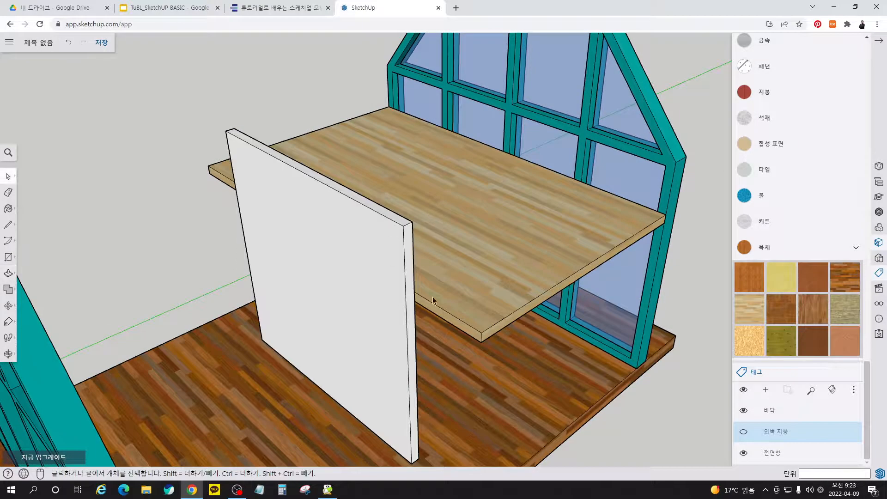
Step: Check the e-book's grouping instruction, return to SketchUp and make the whole inner wall a group
middle_click_drag(426, 303, 348, 214)
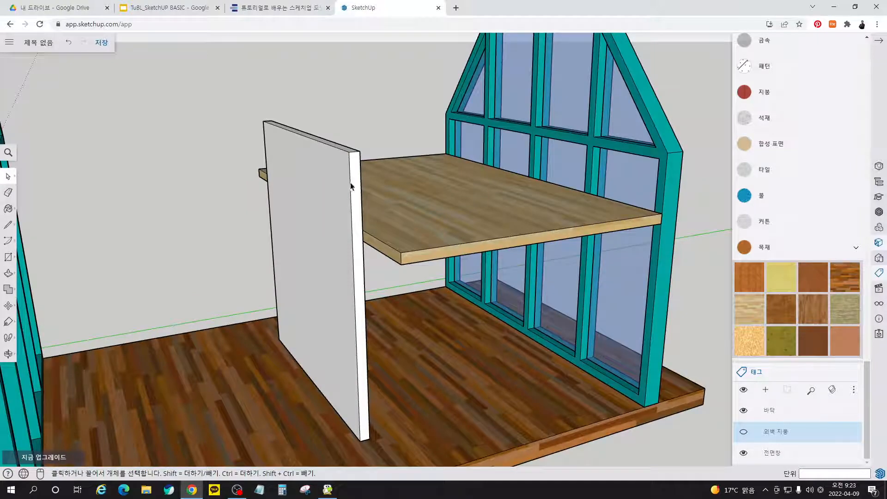
middle_click_drag(354, 174, 462, 227)
middle_click_drag(517, 377, 390, 301)
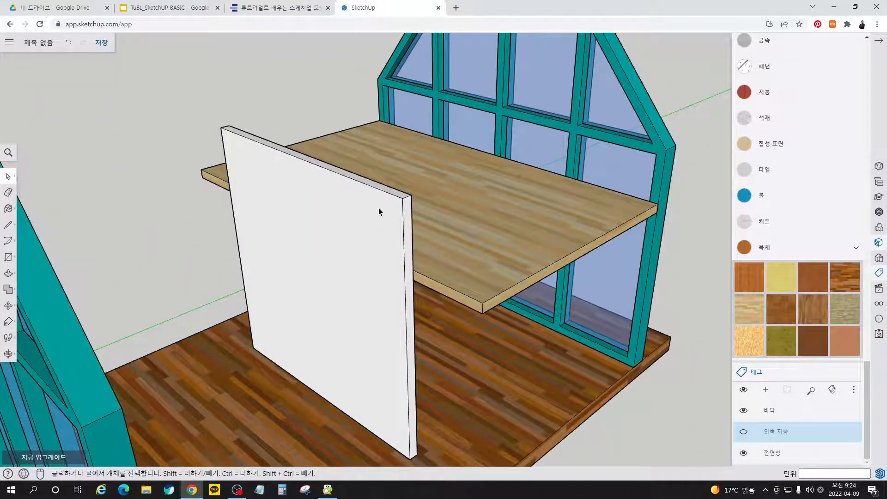
left_click(282, 8)
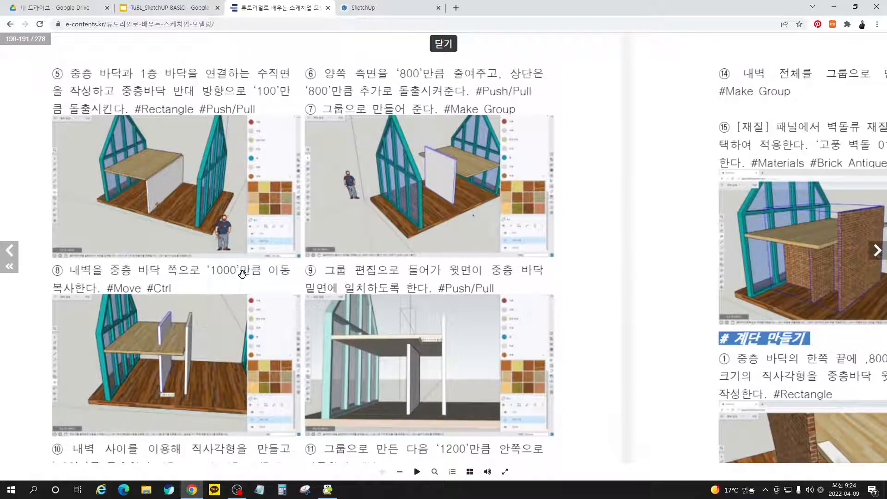
left_click(407, 14)
left_click(378, 251)
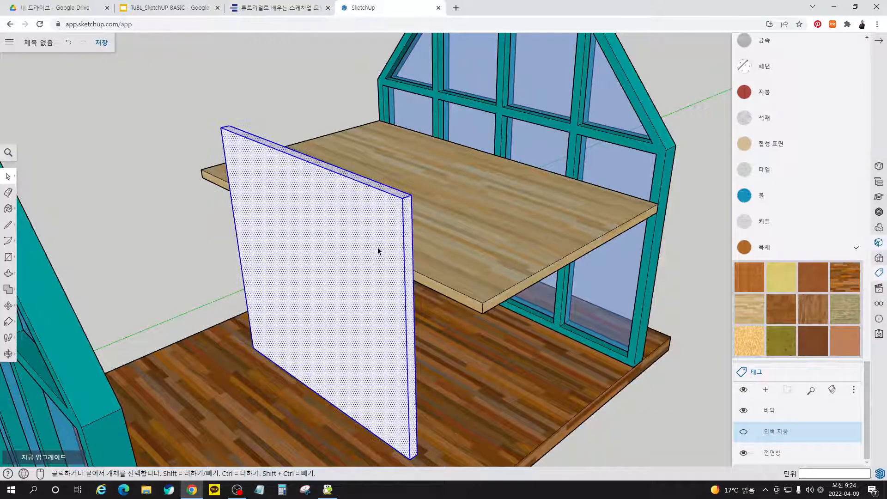
right_click(378, 251)
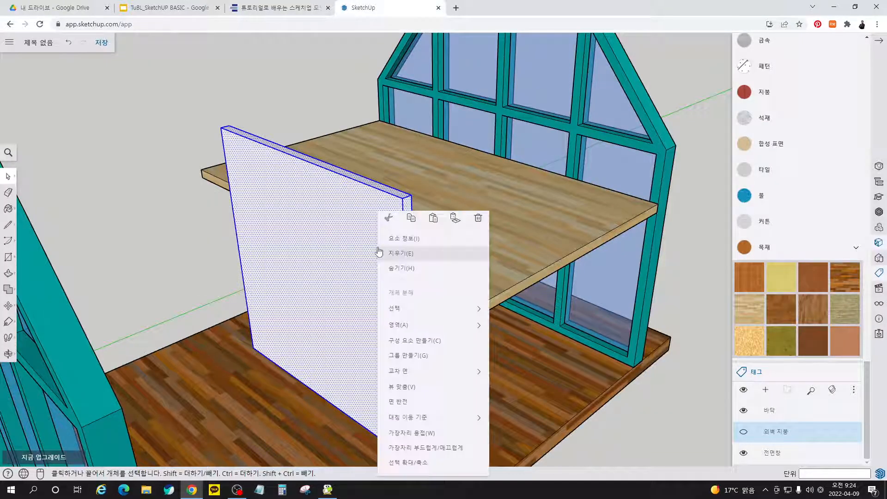
left_click(416, 356)
Step: Copy the inner wall group 1000 mm along the floor toward the mid-level floor side
middle_click_drag(414, 232, 430, 376)
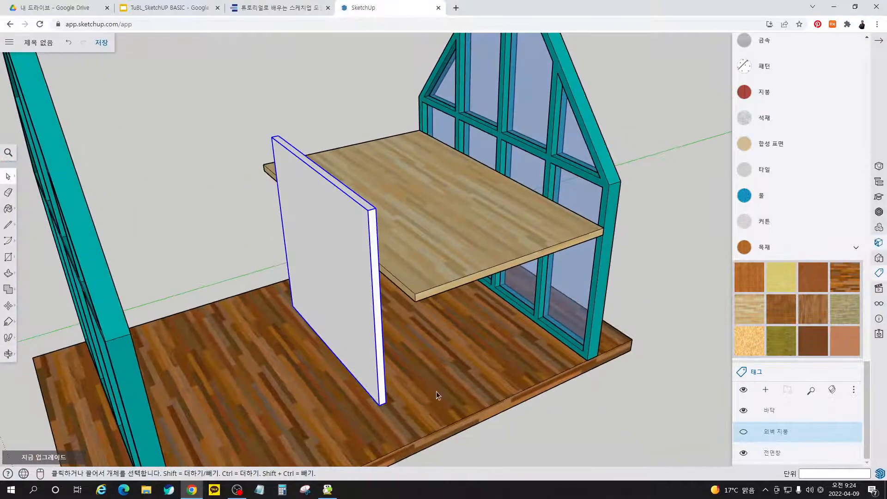
key("m")
left_click(383, 404)
key("ctrl")
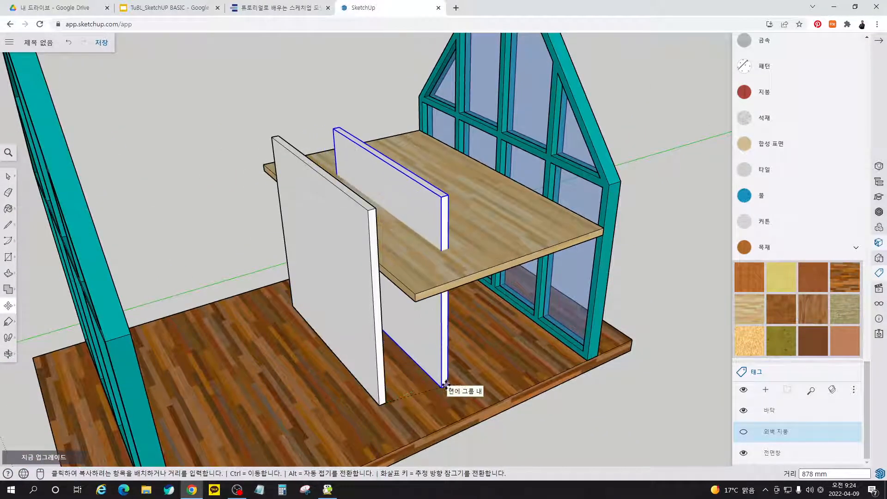
type("1000")
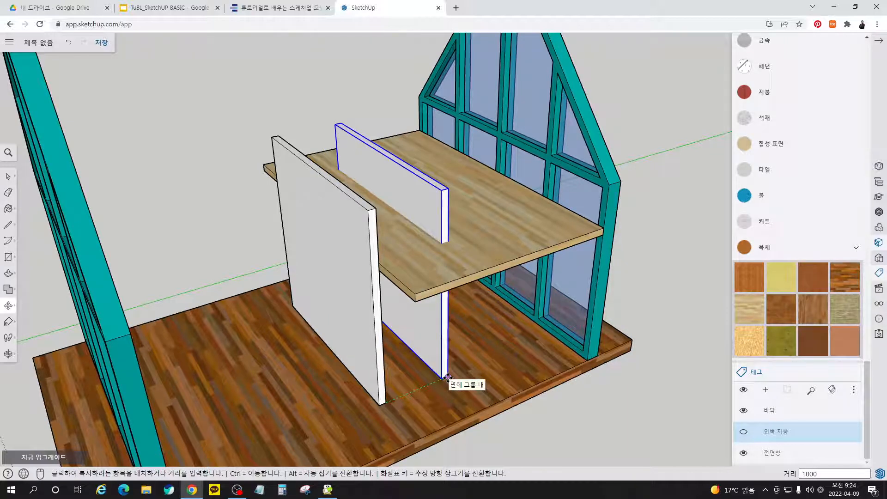
key("Return")
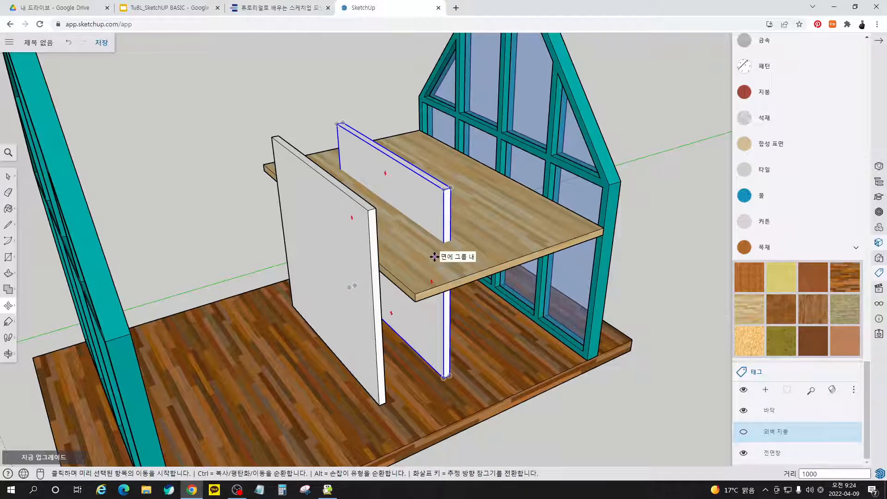
Step: Edit the copied wall group and push its top face down flush with the underside of the mid-level floor
key("space")
right_click(434, 206)
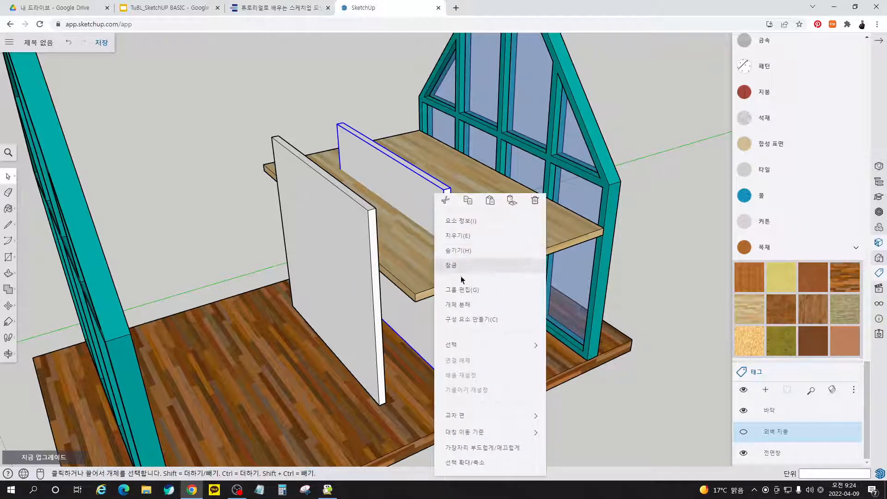
left_click(465, 291)
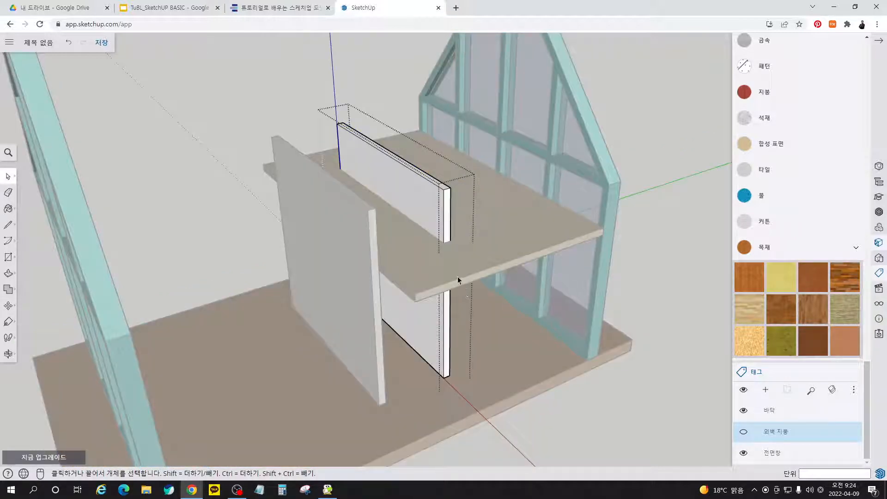
key("p")
left_click(440, 191)
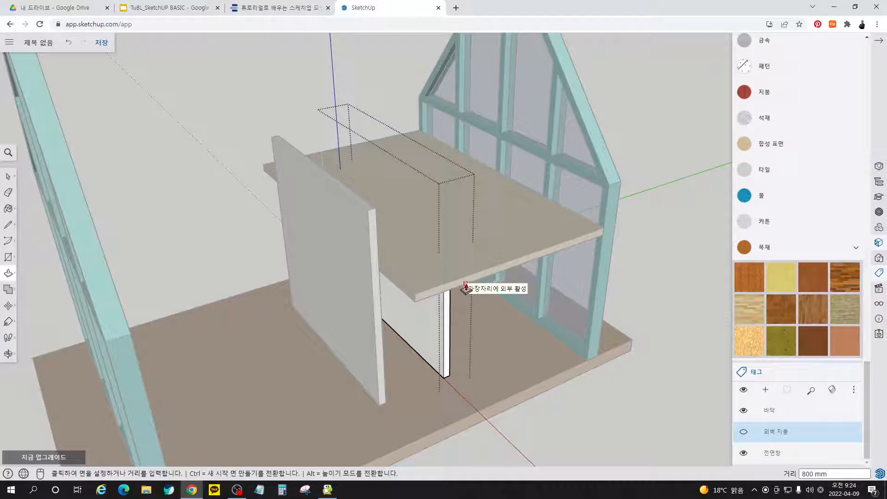
left_click(466, 287)
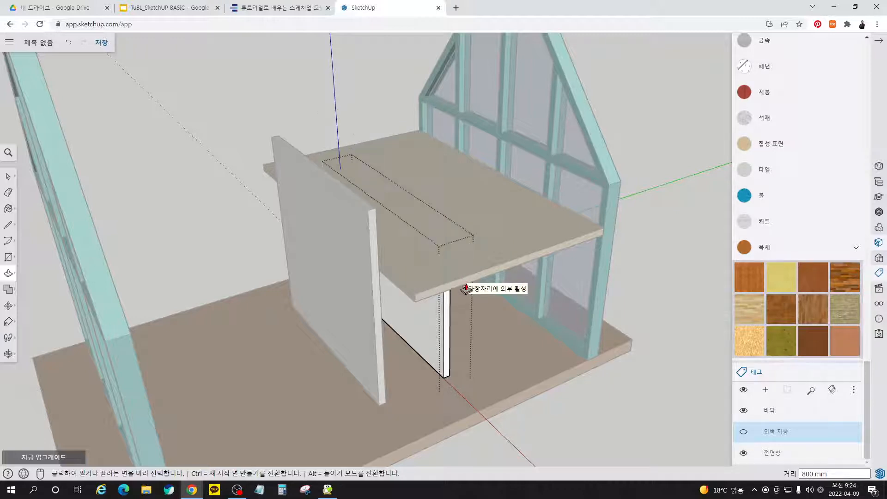
middle_click_drag(466, 287, 474, 176)
middle_click_drag(421, 170, 440, 351)
Step: Read the e-book's instructions for building and moving the wall between the two inner walls, and return to SketchUp
left_click(277, 7)
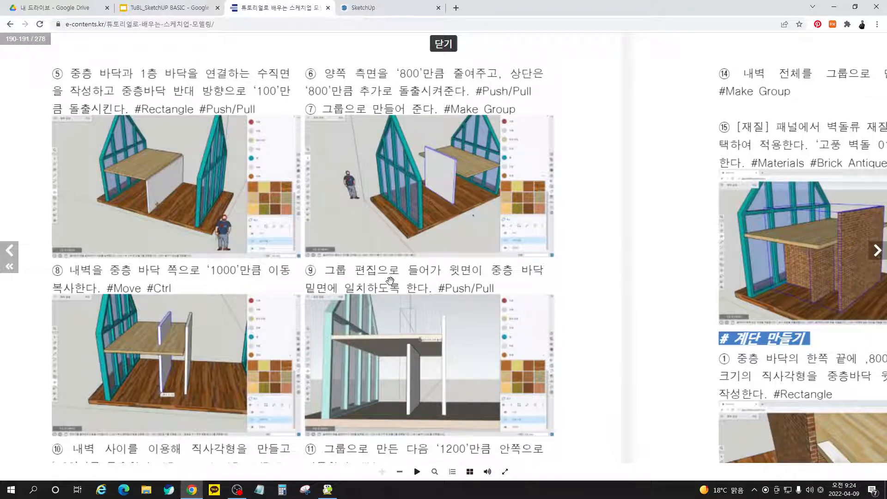
scroll(381, 347, "down", 3)
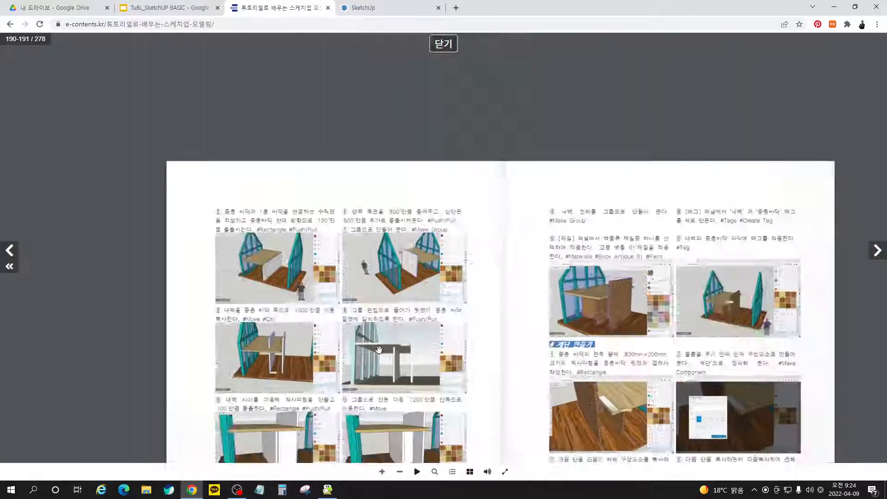
scroll(378, 349, "up", 3)
left_click_drag(362, 313, 442, 382)
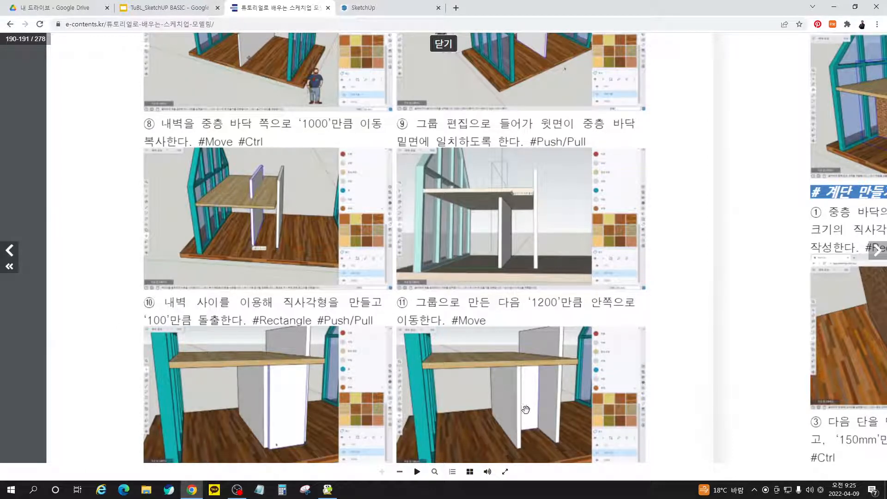
left_click(391, 10)
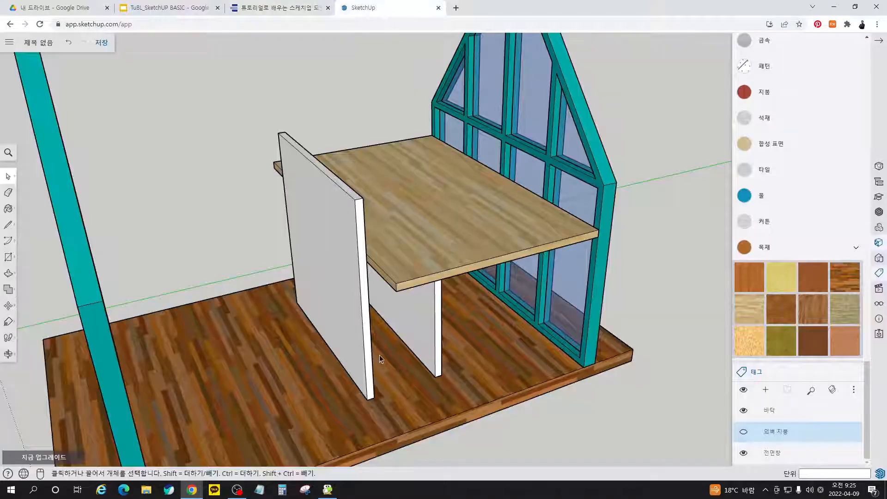
Step: Draw a 2000 × 900 mm vertical rectangle between the ends of the two inner walls and extrude it 100 mm outward
middle_click_drag(285, 312, 545, 313)
scroll(546, 310, "up", 5)
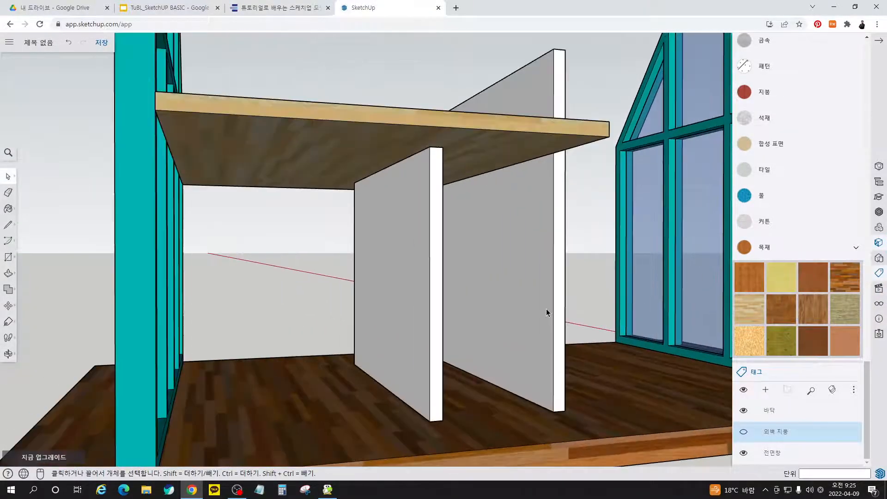
key("r")
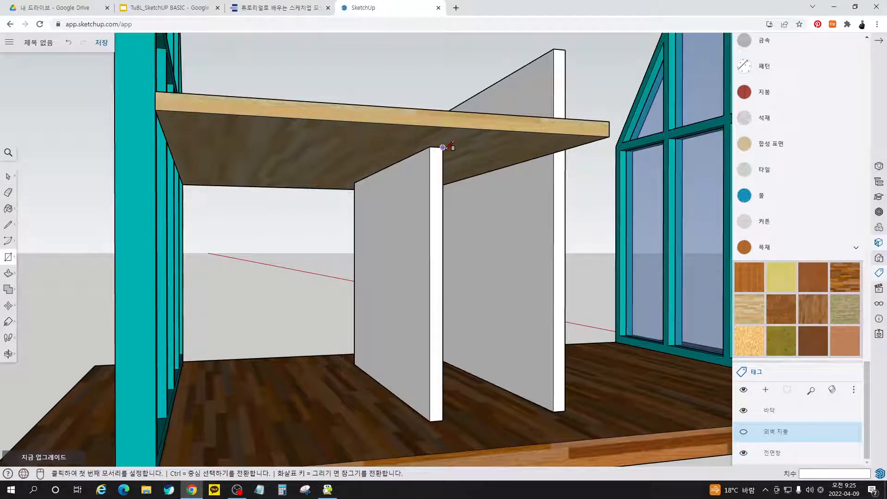
left_click(443, 147)
left_click(553, 411)
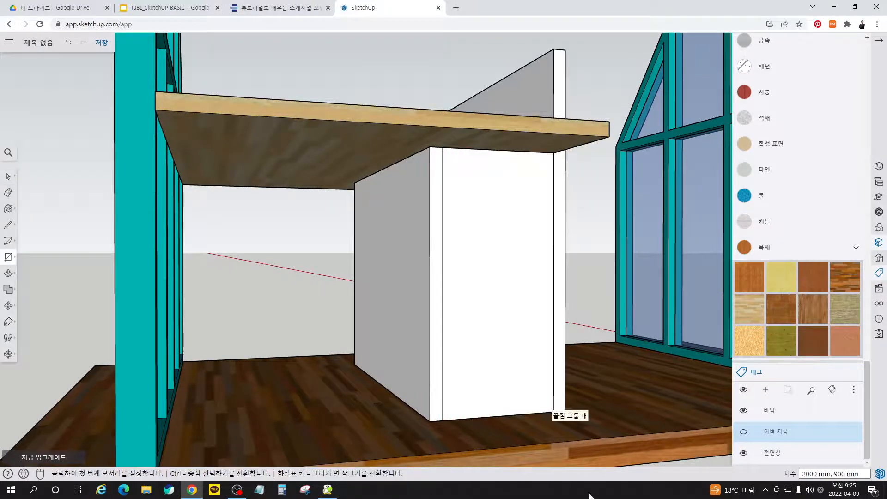
key("p")
left_click(522, 380)
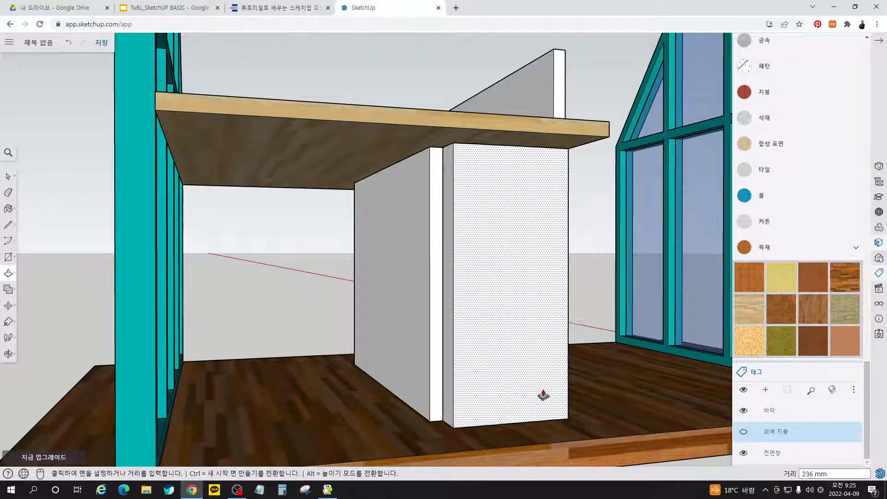
key("Return")
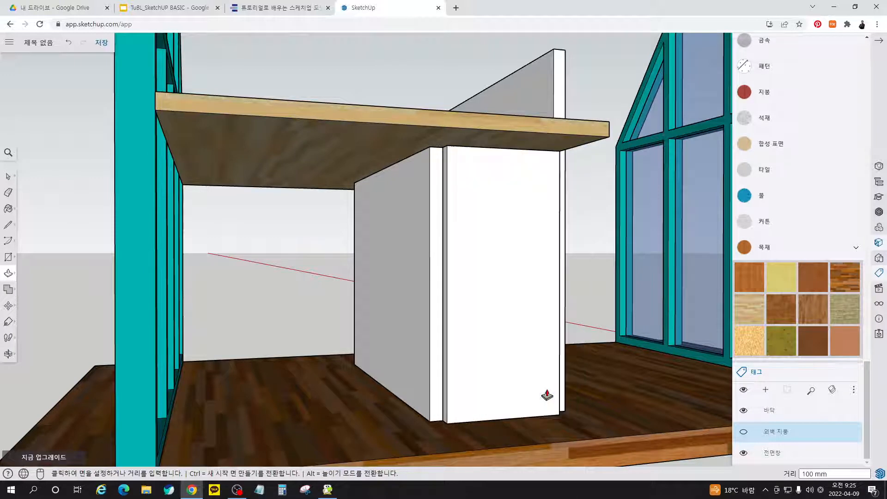
Step: Make the new connecting wall between the two inner walls a group
key("space")
left_click(515, 313)
right_click(515, 313)
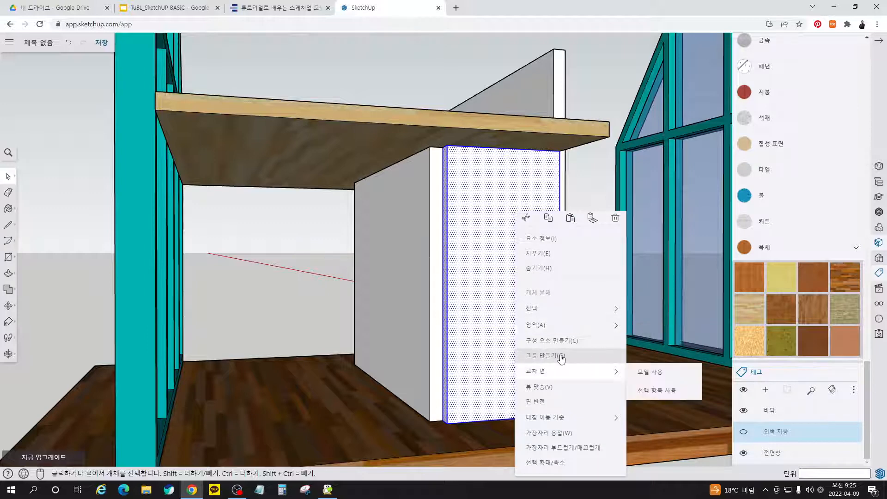
left_click(562, 356)
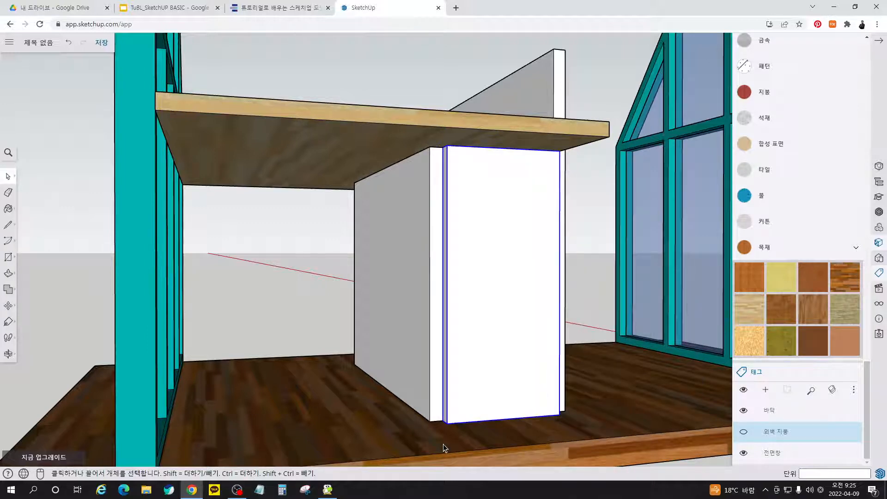
Step: Move the connecting wall group 1200 mm inward between the two inner walls
key("m")
left_click(429, 423)
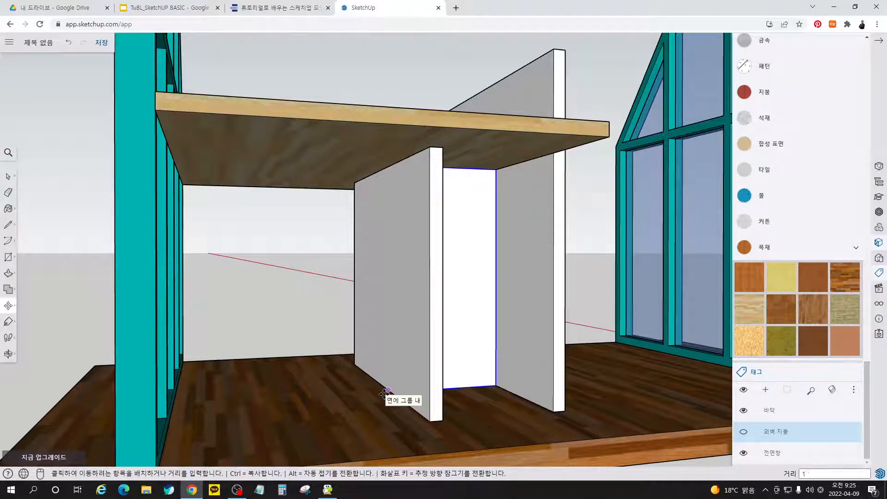
key("Return")
key("space")
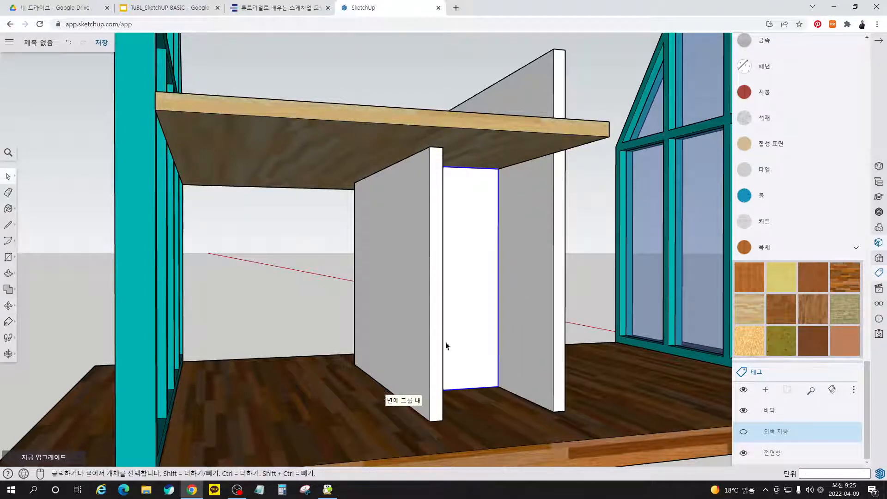
middle_click_drag(515, 214, 388, 382)
scroll(476, 261, "down", 3)
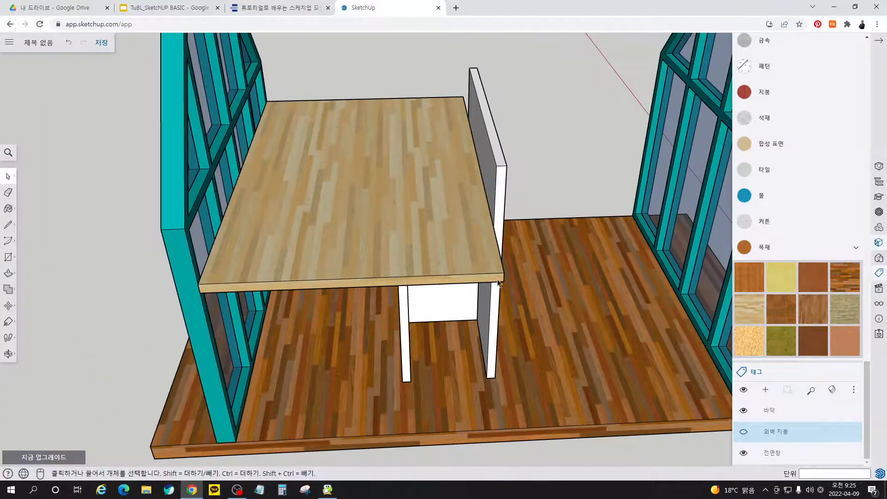
Step: Inspect the mid-level floor and the interior walls beneath it from several sides of the house
middle_click_drag(512, 298, 402, 374)
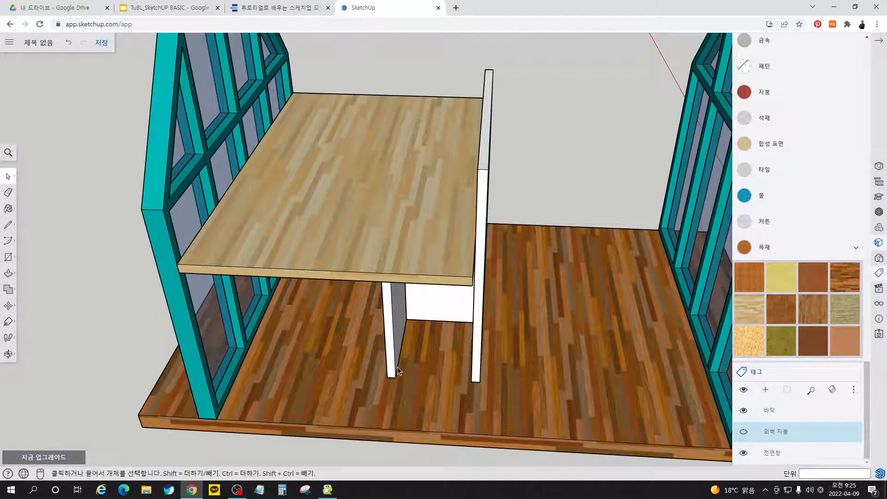
middle_click_drag(414, 357, 285, 194)
middle_click_drag(434, 175, 268, 250)
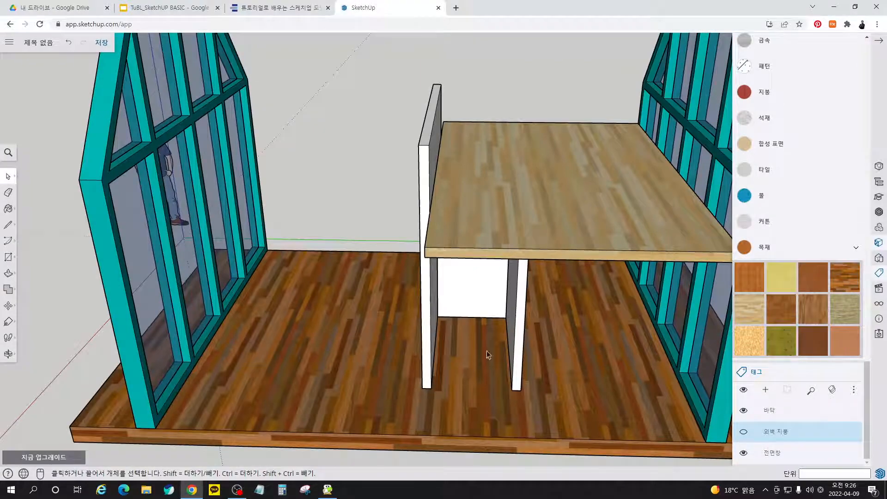
middle_click_drag(378, 283, 387, 353)
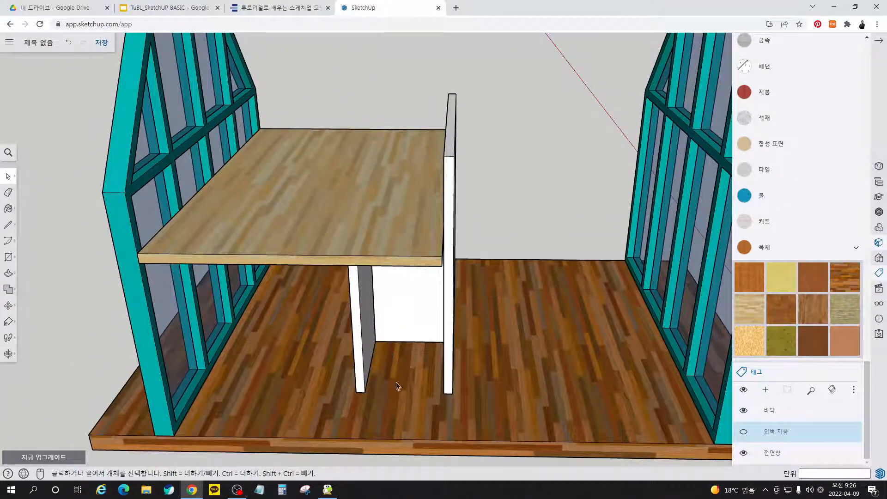
middle_click_drag(458, 204, 293, 311)
left_click_drag(733, 288, 758, 295)
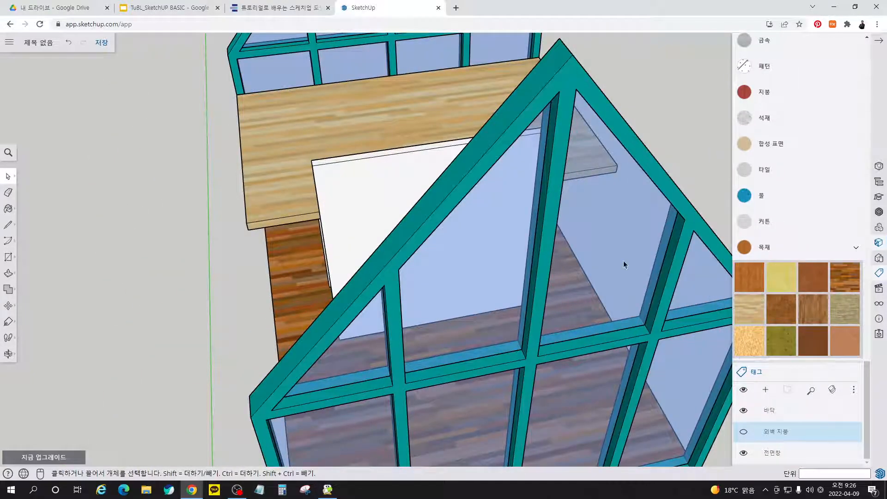
middle_click_drag(662, 123, 193, 137)
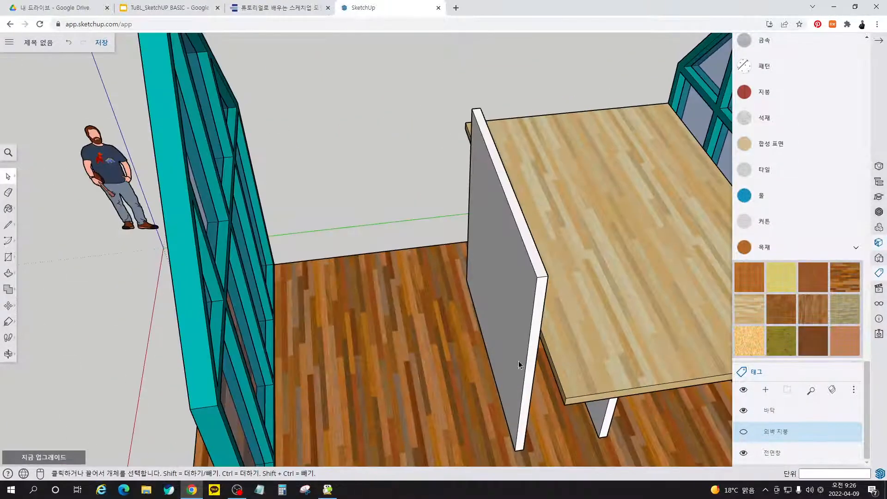
scroll(358, 201, "down", 3)
middle_click_drag(341, 220, 588, 229)
Step: Consult the e-contents.kr tutorial for the instructions on the wall between the inner wall and the window, then return to SketchUp
left_click(272, 11)
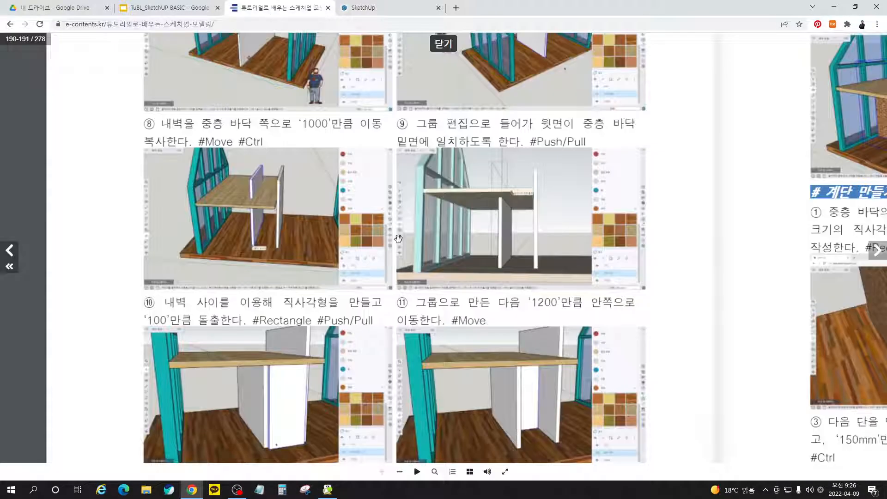
scroll(391, 232, "down", 4)
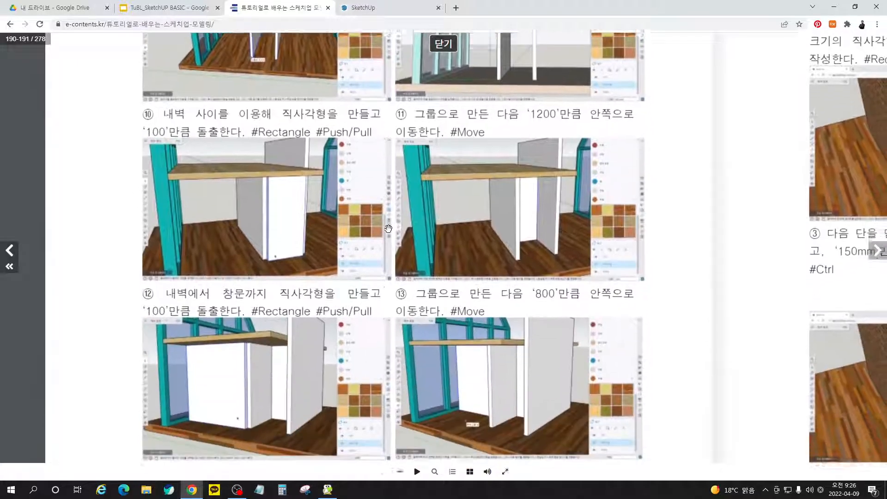
scroll(388, 232, "down", 2)
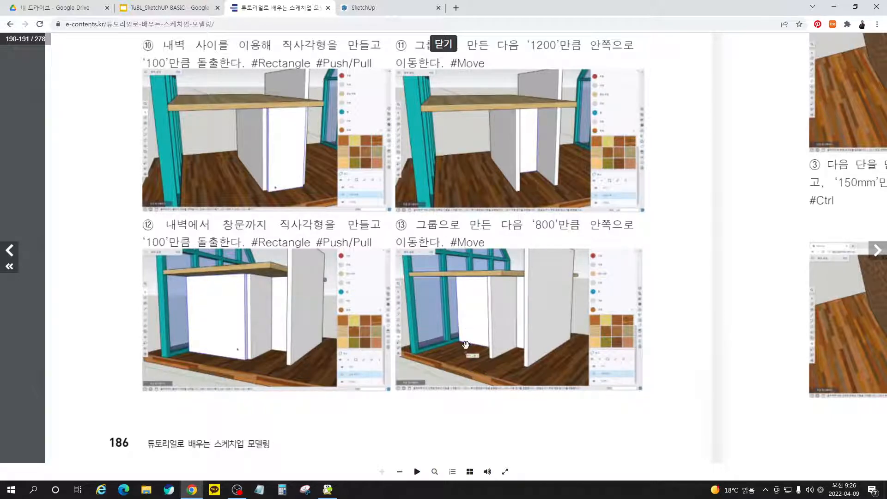
left_click(388, 13)
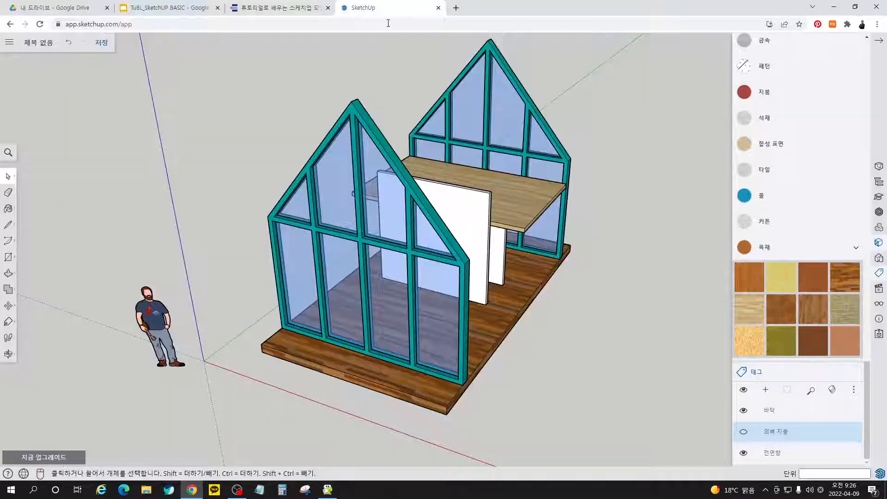
Step: Draw a vertical 1800 × 2000 mm rectangle under the mid-level floor, from the shorter inner wall's front edge to the window frame
middle_click_drag(418, 278, 785, 260)
middle_click_drag(326, 288, 366, 213)
scroll(366, 213, "up", 3)
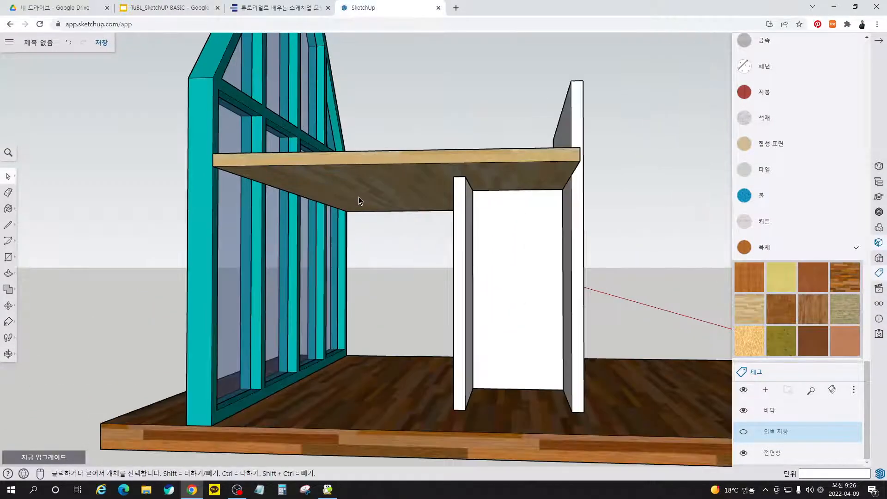
key("r")
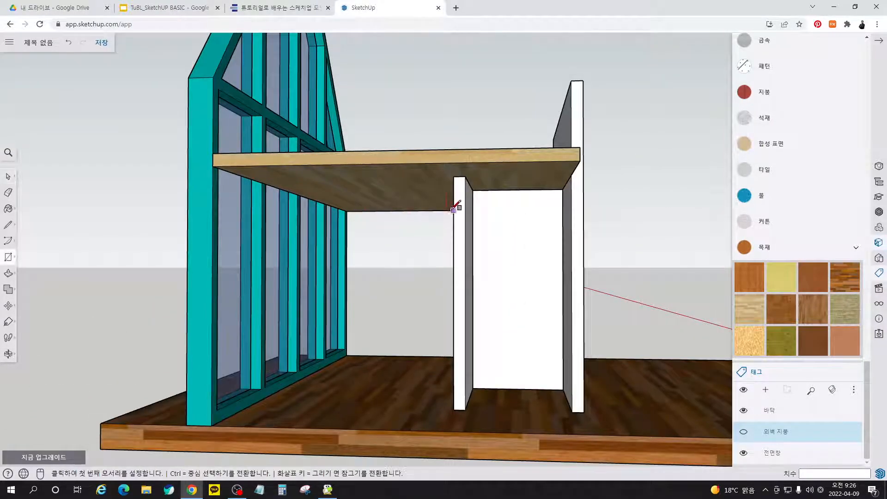
left_click(454, 177)
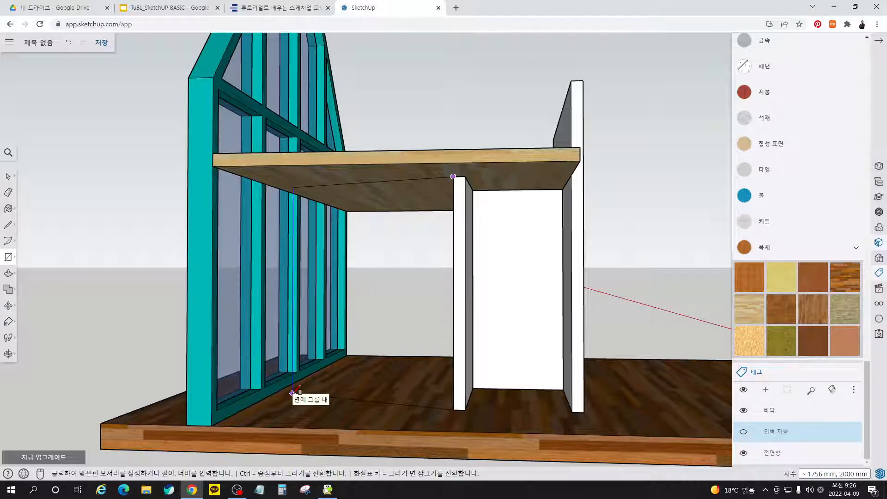
key("Right")
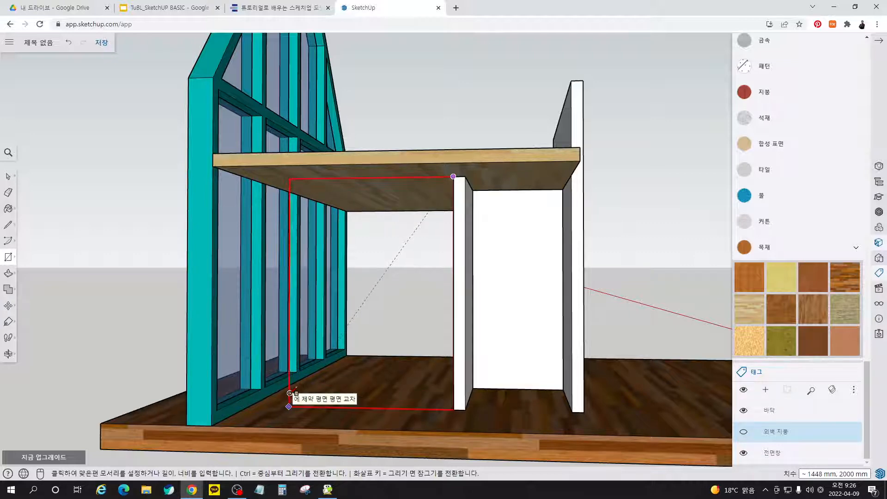
left_click(250, 405)
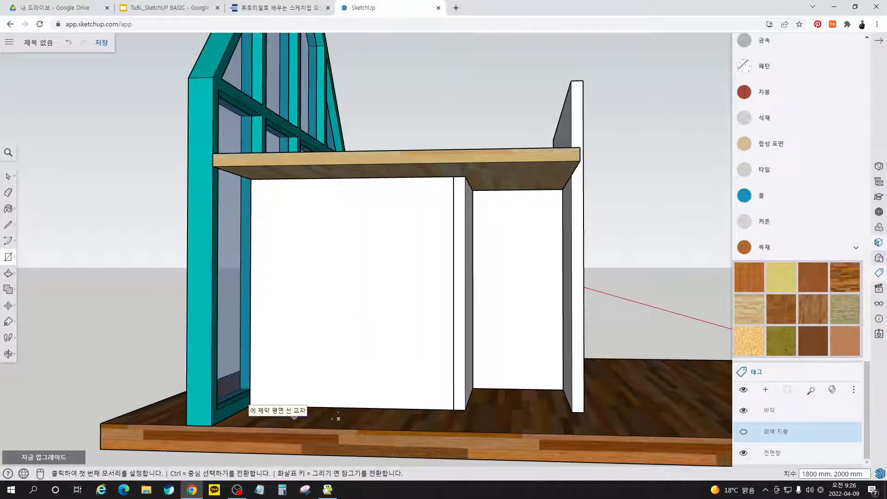
Step: Extrude the new rectangle by 100 mm and make the resulting wall panel a group
key("p")
left_click(380, 406)
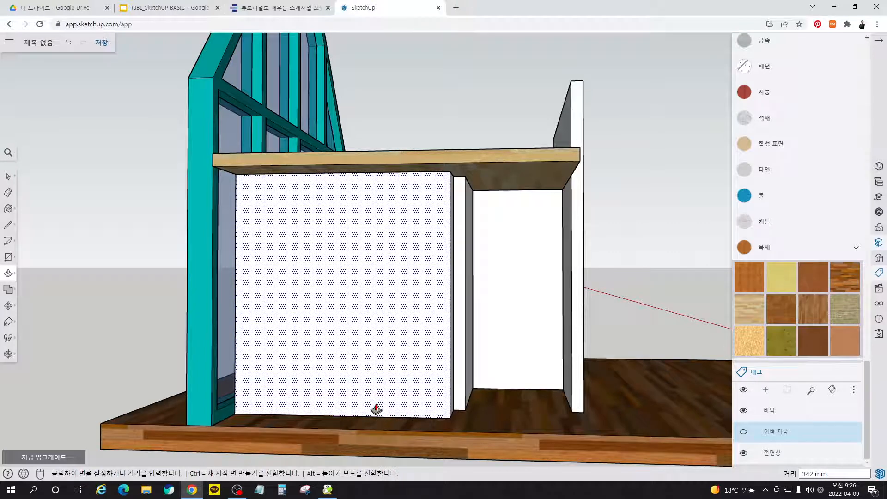
key("Return")
key("space")
left_click(402, 337)
right_click(402, 337)
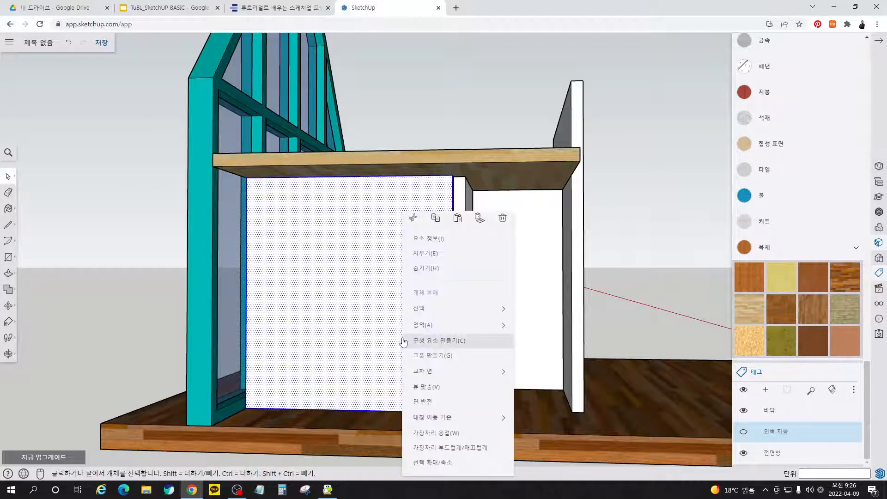
left_click(421, 355)
Step: Move the new wall panel group 800 mm inward beneath the mid-level floor
middle_click_drag(426, 402, 366, 459)
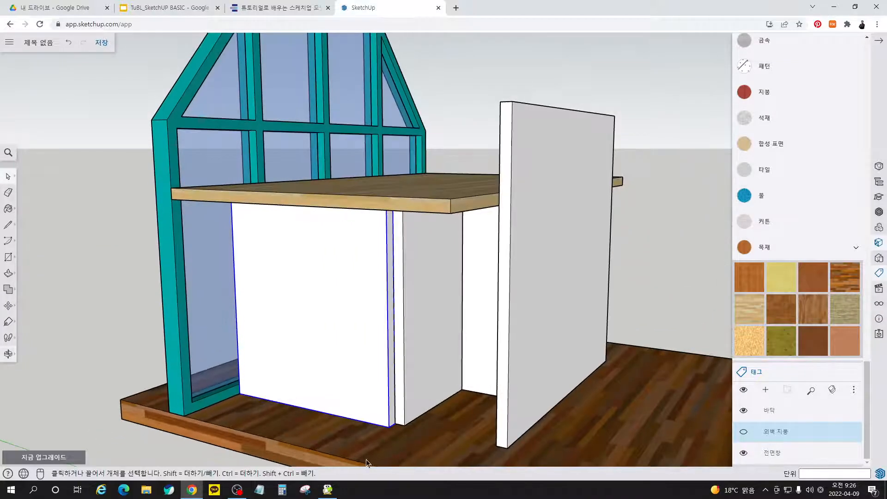
key("m")
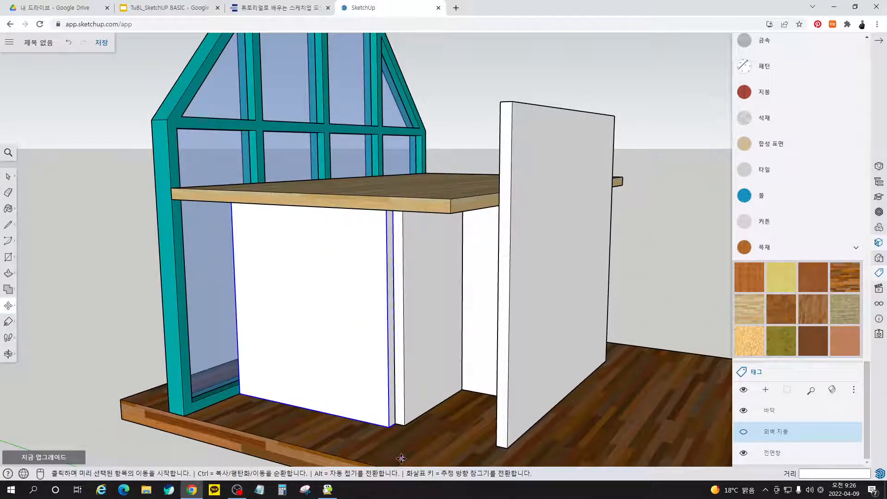
left_click(401, 458)
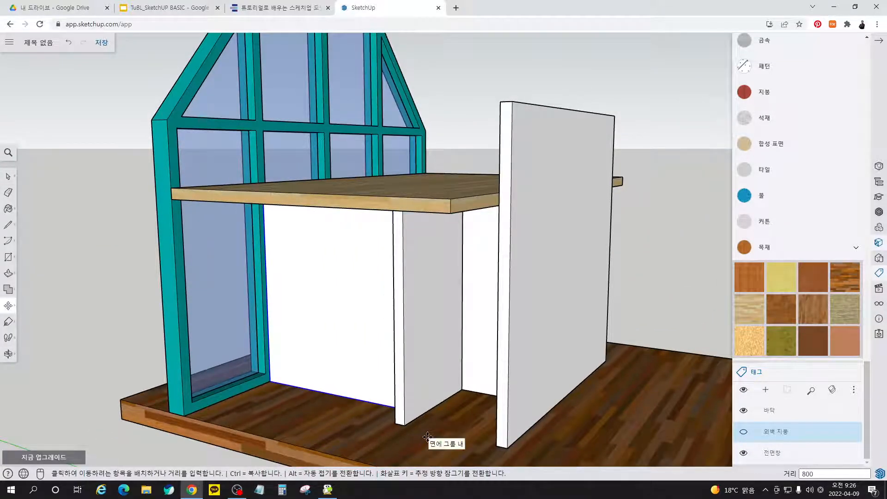
left_click(428, 437)
middle_click_drag(391, 425, 478, 387)
key("space")
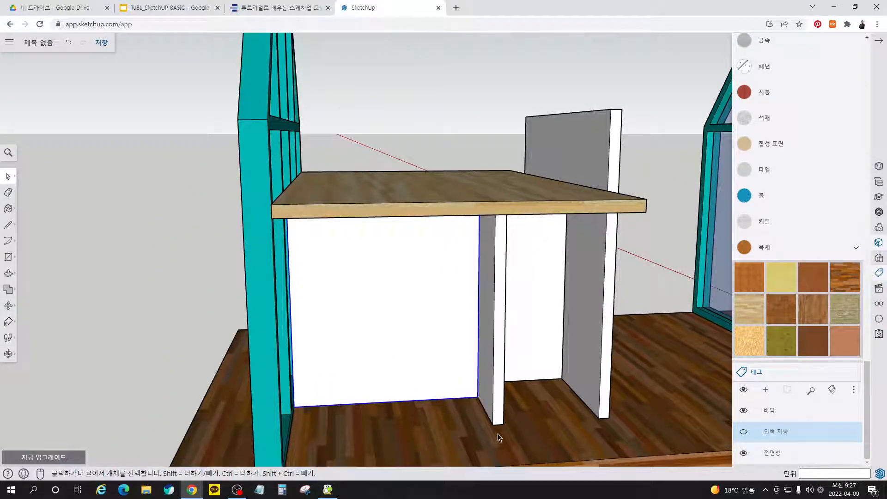
Step: Check the wall layout from all sides and read the tutorial's instructions on grouping and tagging the inner walls
middle_click_drag(629, 300, 459, 332)
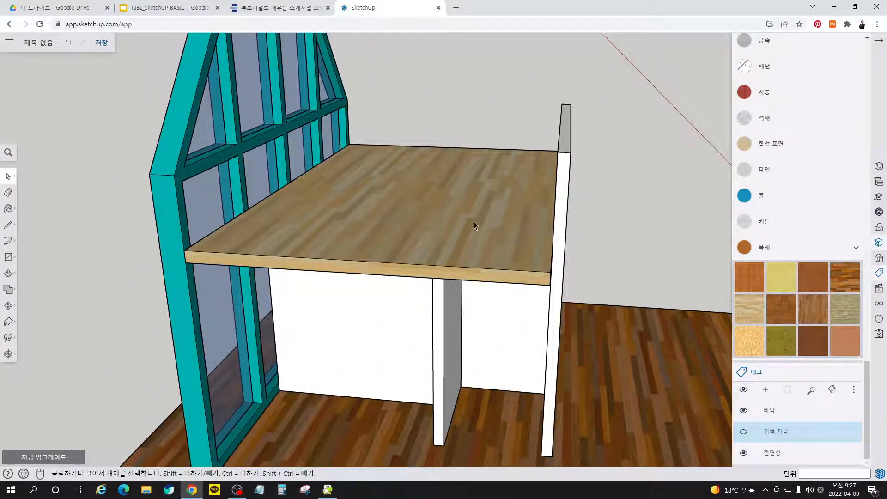
middle_click_drag(475, 216, 738, 249)
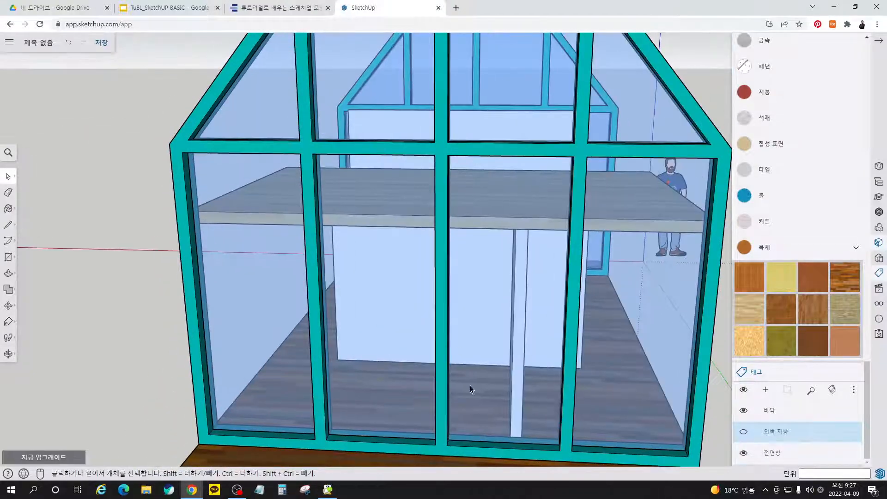
middle_click_drag(437, 397, 519, 411)
middle_click_drag(492, 382, 400, 411)
middle_click_drag(315, 368, 476, 262)
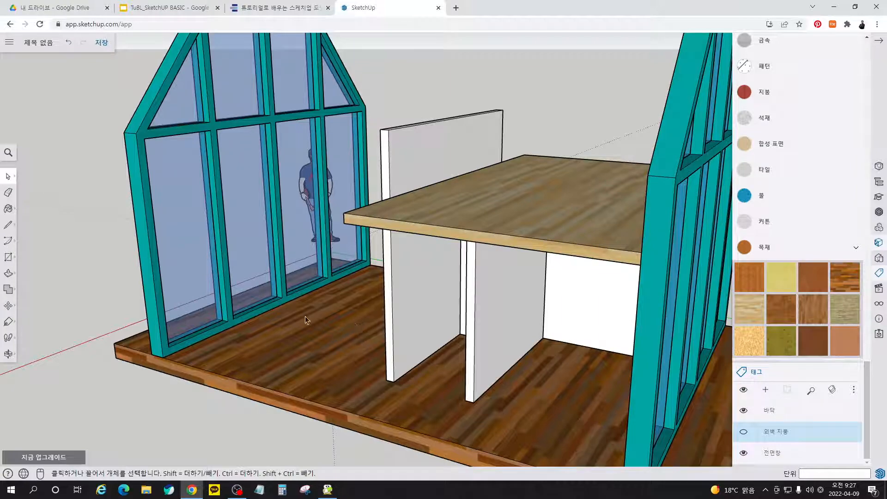
left_click(266, 12)
left_click_drag(666, 183, 414, 355)
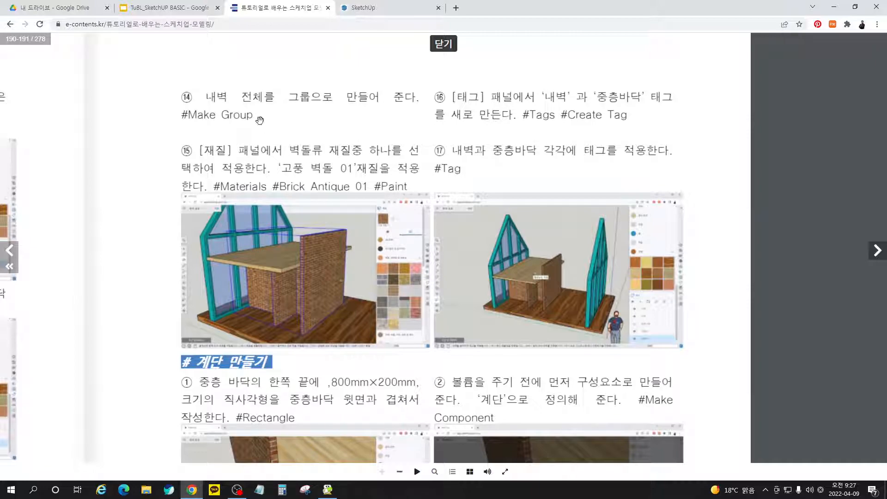
Step: Return to SketchUp and combine the four inner wall pieces around the mid-level floor into one group
left_click(365, 9)
middle_click_drag(488, 124, 575, 240)
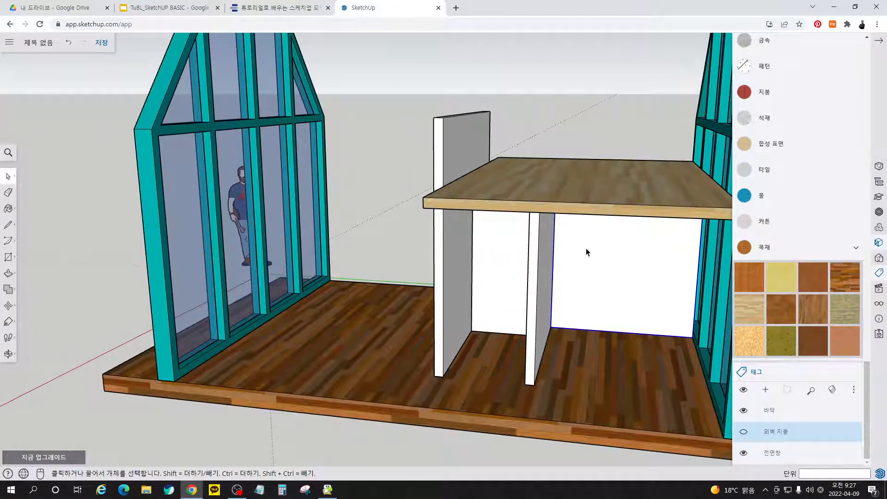
left_click(539, 317, "ctrl")
left_click(509, 299, "ctrl")
left_click(457, 318, "ctrl")
middle_click_drag(440, 230, 618, 192)
right_click(357, 231)
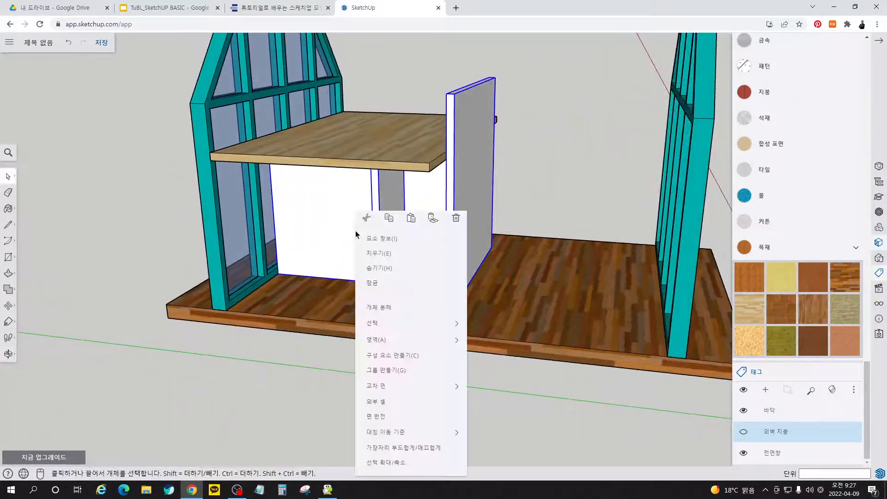
left_click(398, 371)
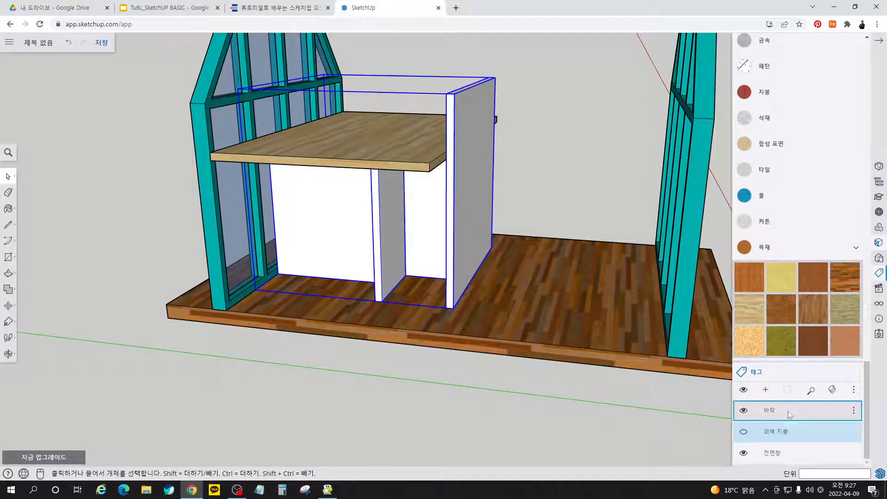
Step: Create two new tags named 내벽 and 중층바닥
left_click(765, 389)
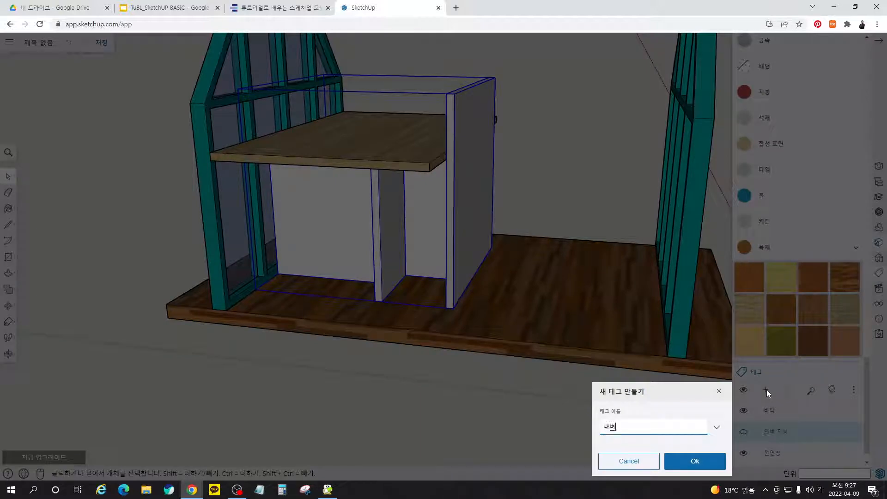
key("Return")
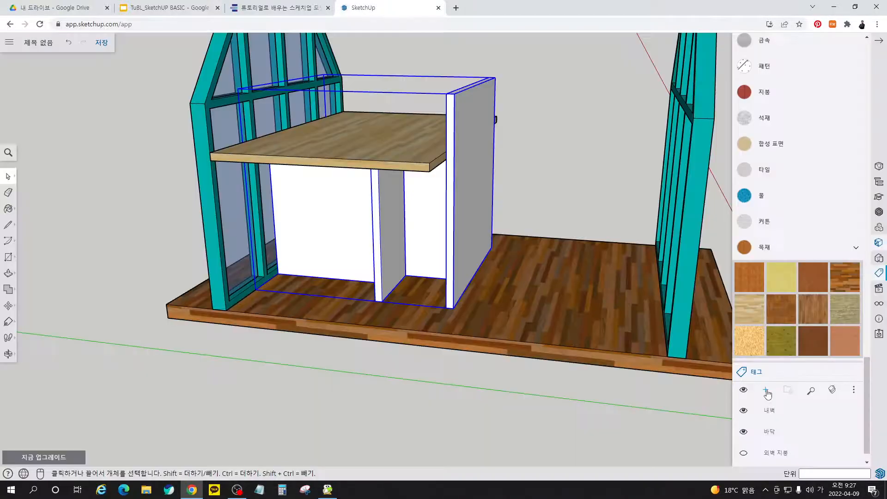
left_click(765, 391)
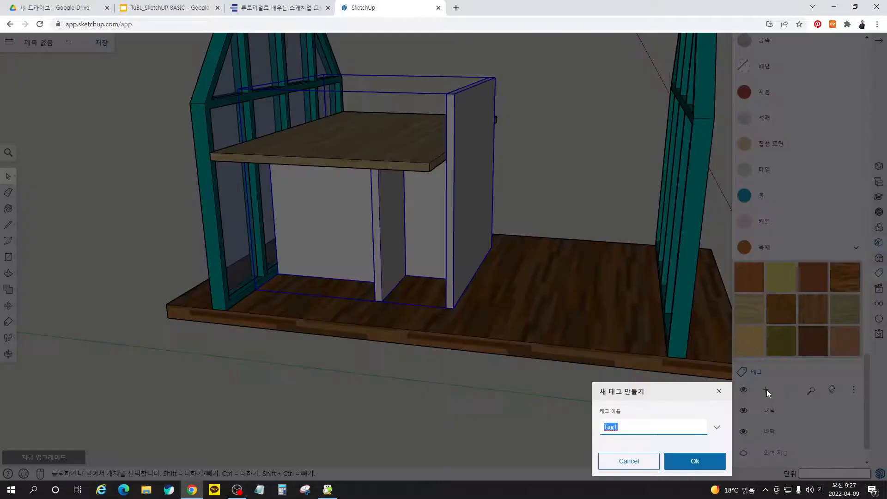
type("중층벼닥")
key("Return")
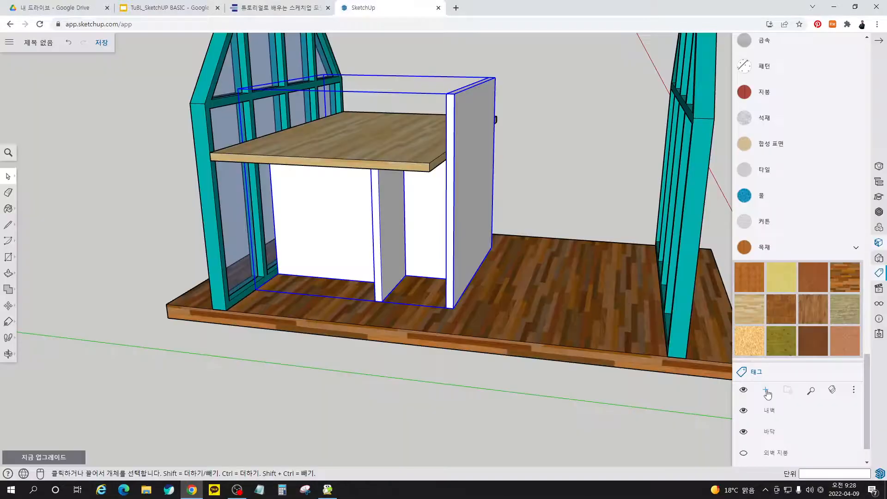
Step: Assign the 내벽 tag to the inner wall group and the 중층바닥 tag to the mid-level floor
left_click(783, 412)
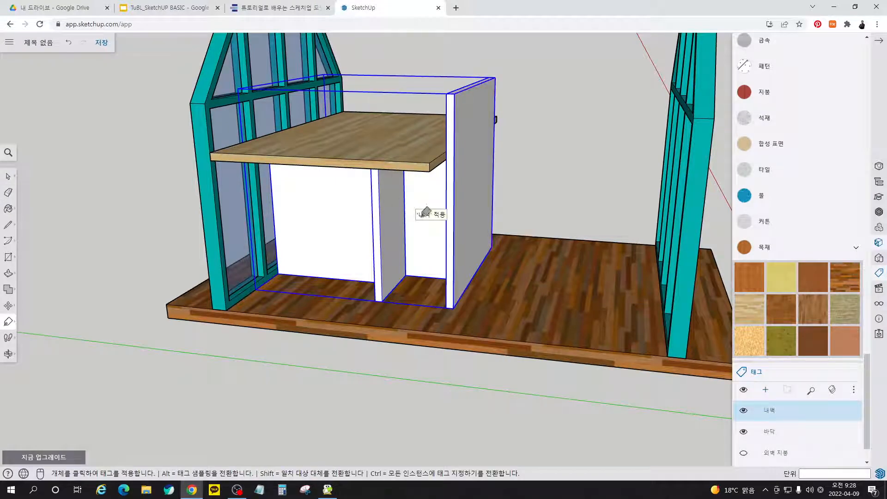
scroll(775, 455, "down", 1)
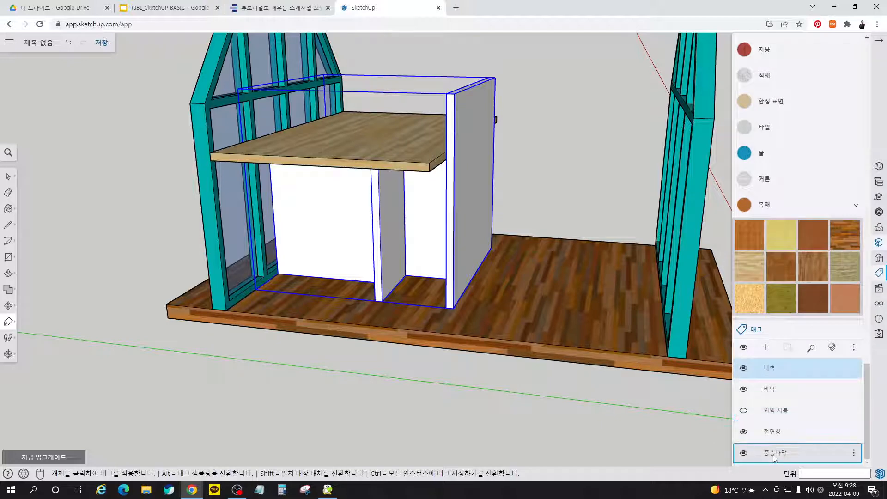
left_click(774, 455)
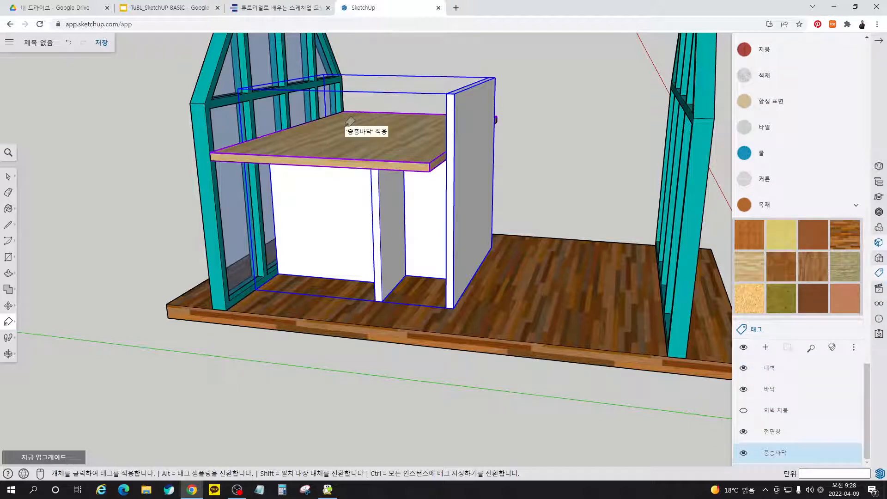
key("space")
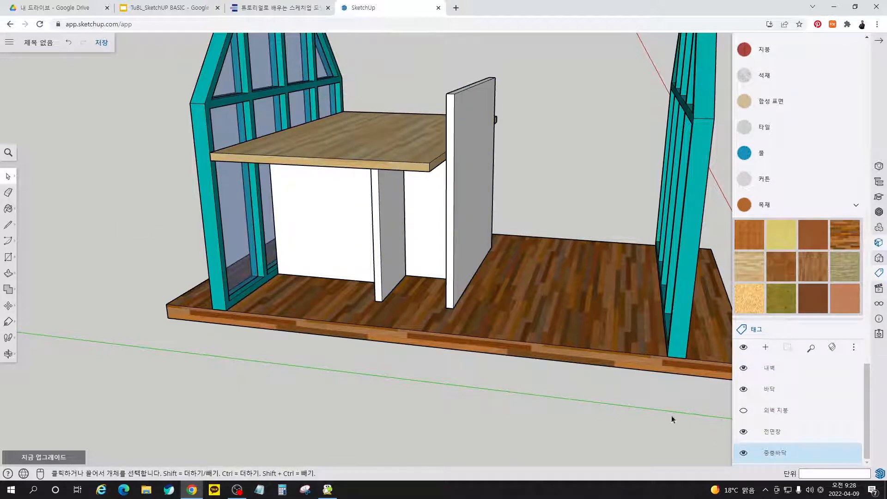
Step: Hide the 중층바닥 tag and check the inner walls by switching the 내벽 tag's visibility off and on
left_click(743, 453)
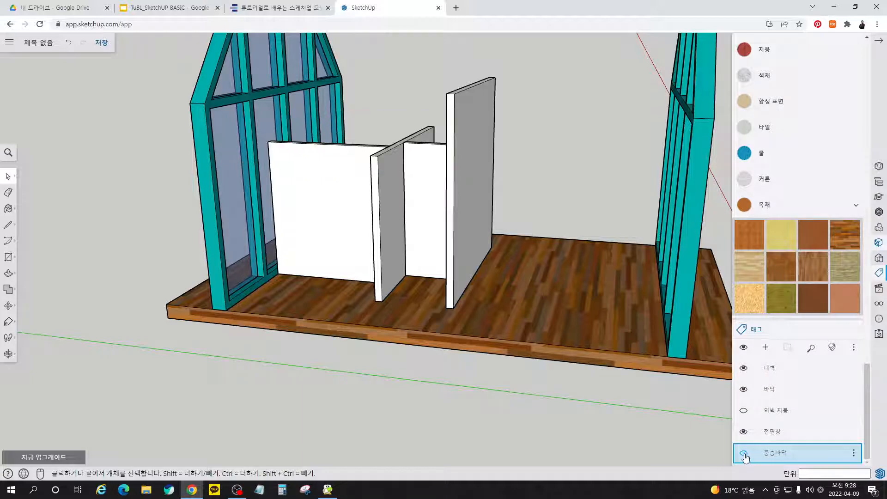
middle_click_drag(435, 131, 435, 273)
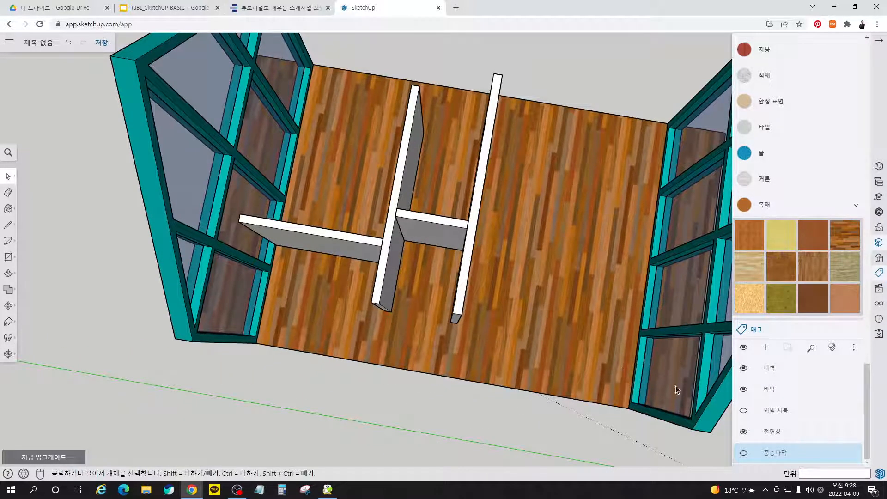
left_click(743, 368)
left_click(743, 369)
middle_click_drag(493, 341, 524, 244)
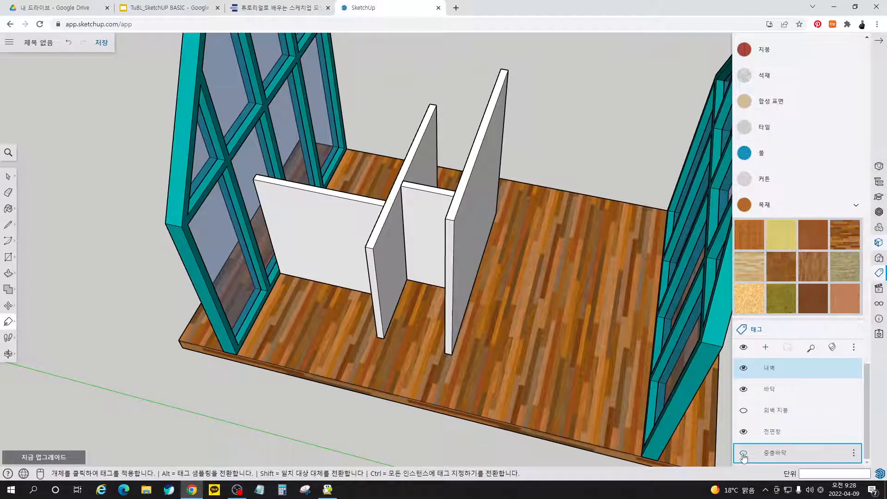
middle_click_drag(457, 239, 416, 234)
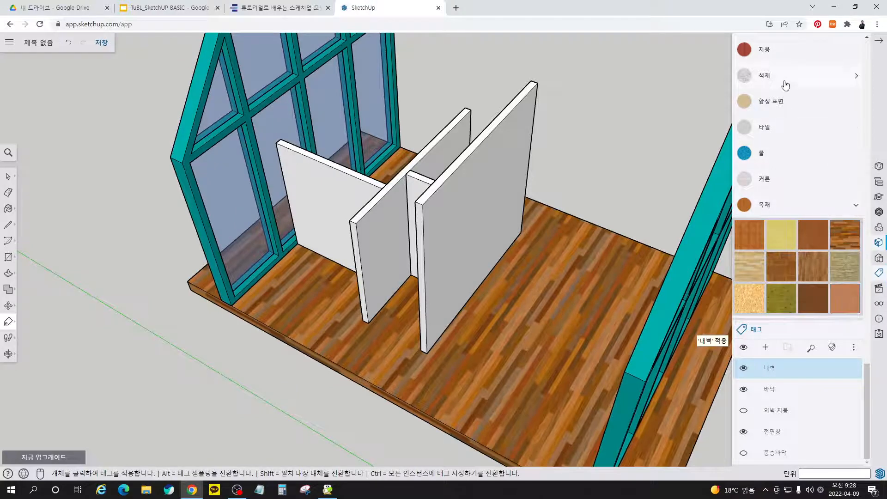
Step: Paint the inner wall group with the brick material 고풍 벽돌 01
scroll(787, 93, "up", 4)
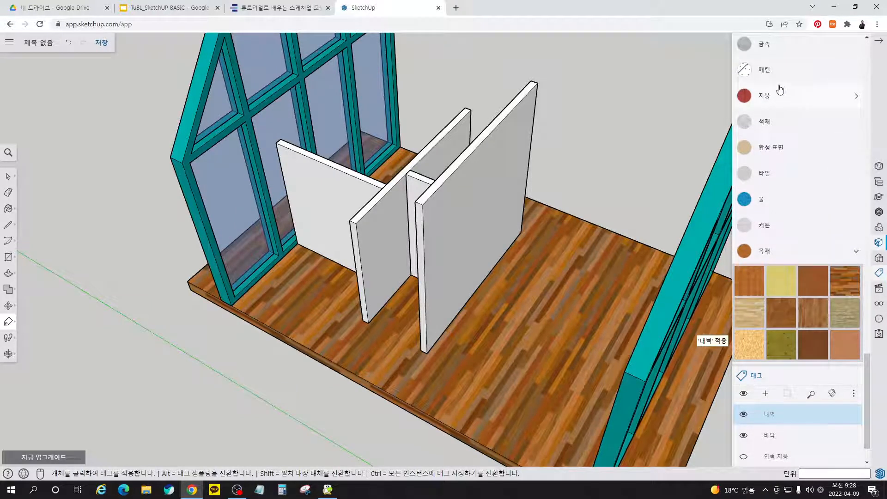
scroll(785, 148, "up", 8)
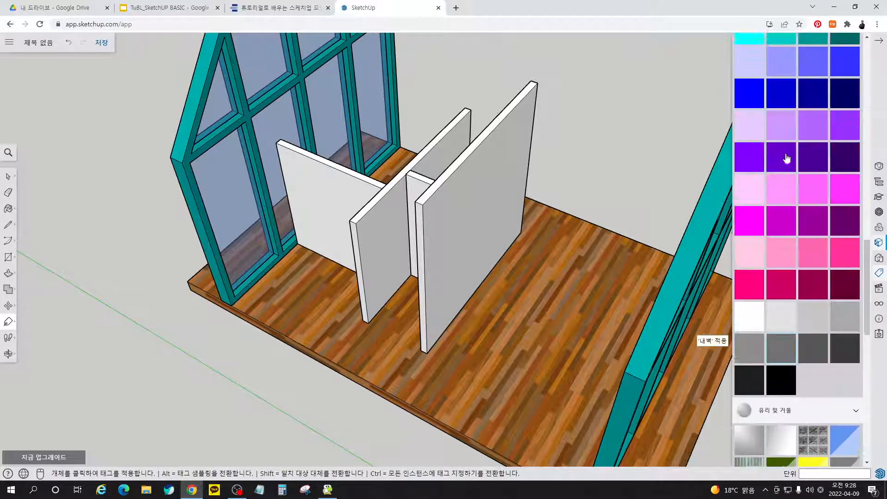
scroll(786, 157, "up", 10)
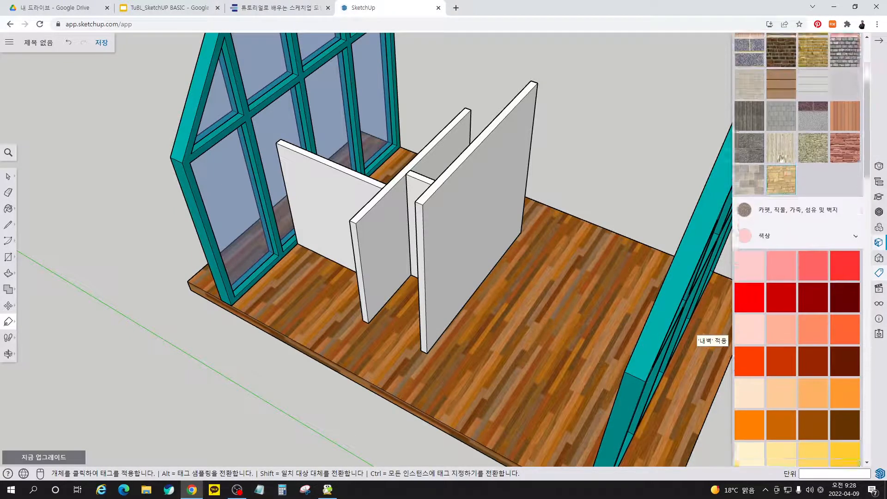
scroll(780, 162, "up", 4)
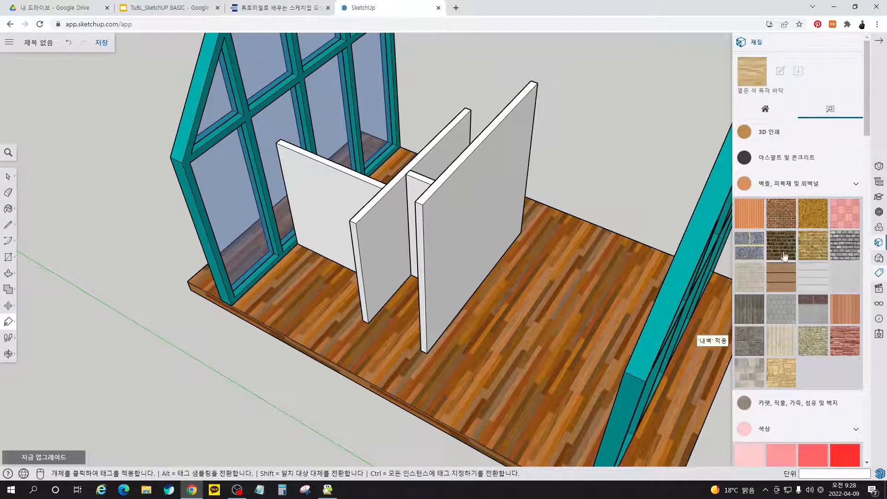
left_click(784, 225)
left_click(509, 199)
mouse_move(435, 326)
middle_mouse_down()
mouse_move(563, 237)
mouse_move(342, 260)
mouse_move(407, 296)
mouse_move(434, 332)
mouse_move(471, 250)
middle_mouse_up()
key("space")
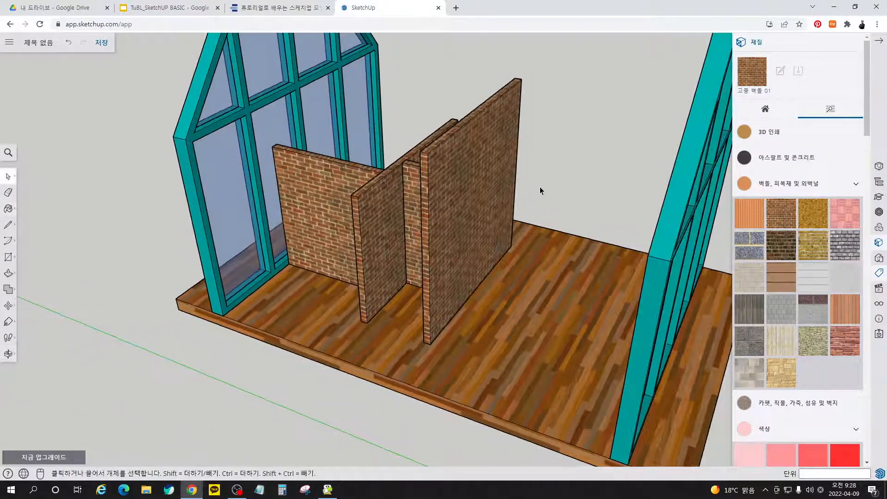
scroll(344, 307, "down", 5)
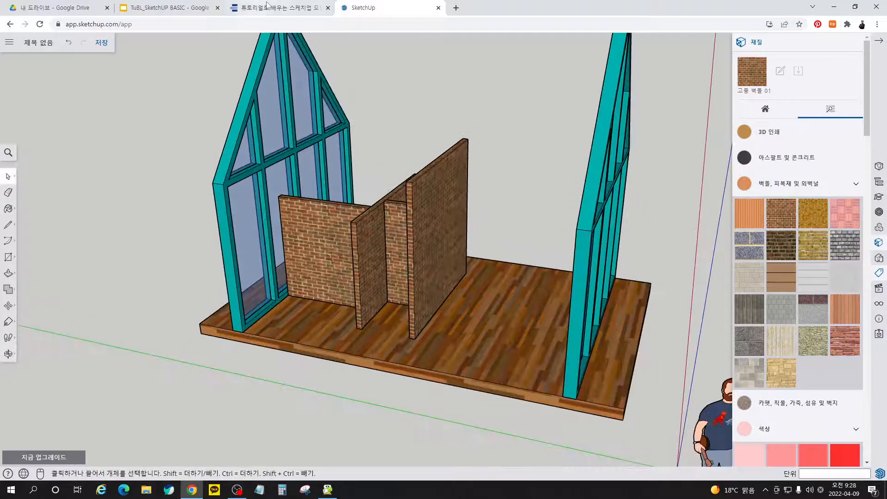
Step: Switch to the online tutorial and read the 계단 만들기 section on drawing and copying the stair treads
left_click(277, 8)
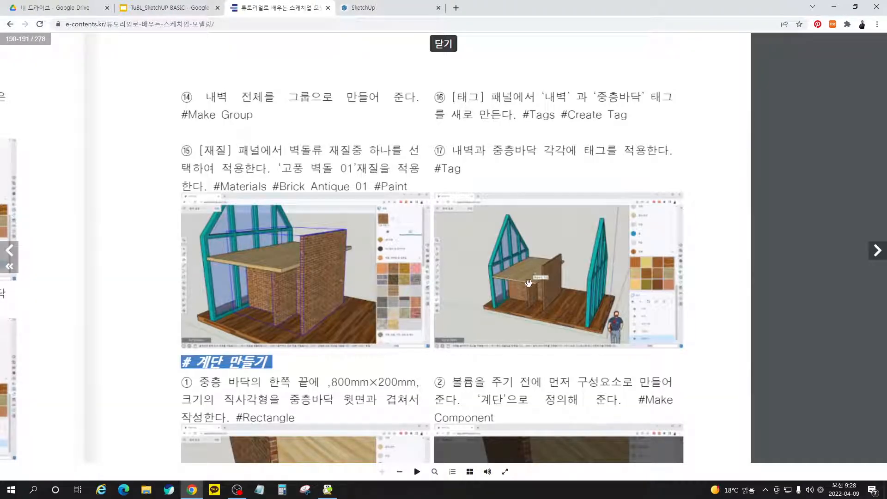
double_click(488, 321)
double_click(488, 321)
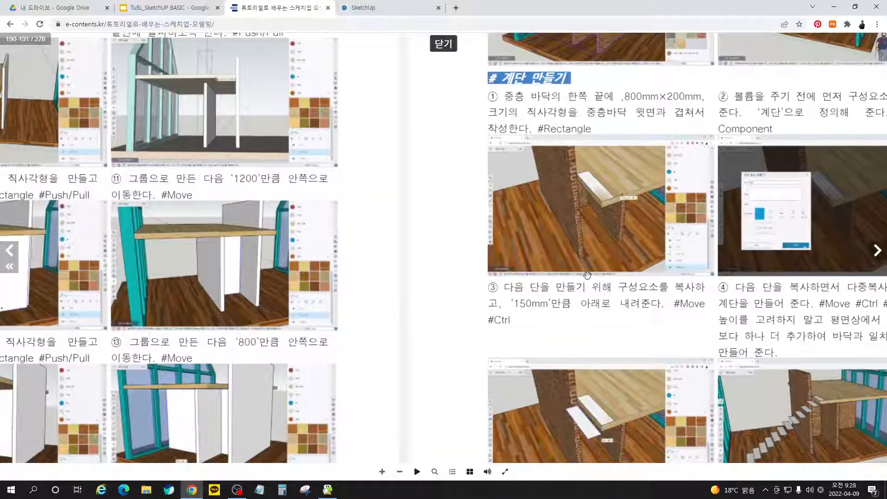
left_click_drag(643, 114, 525, 165)
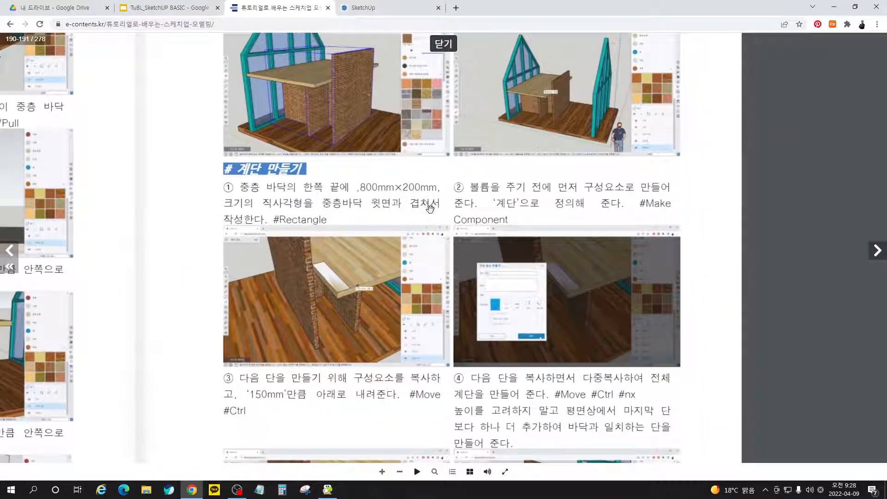
scroll(390, 200, "up", 1)
left_click_drag(396, 203, 445, 194)
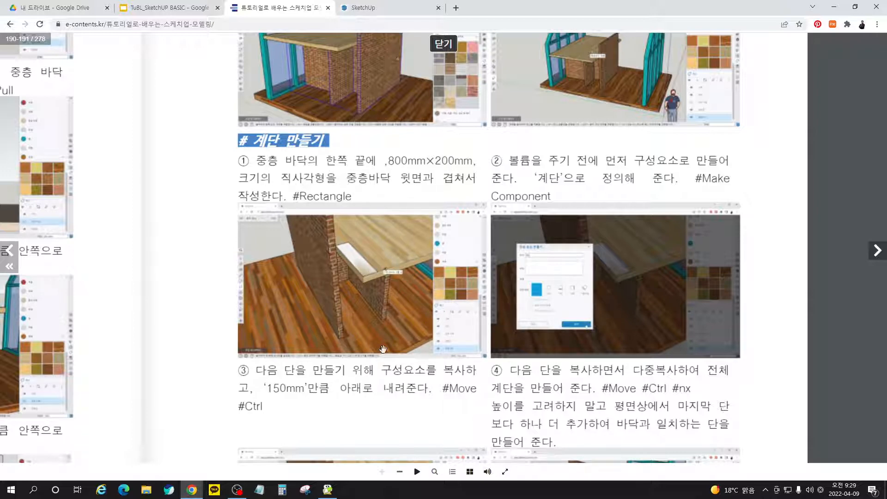
Step: Return to SketchUp and make the 중층바닥 tag visible again
left_click(397, 13)
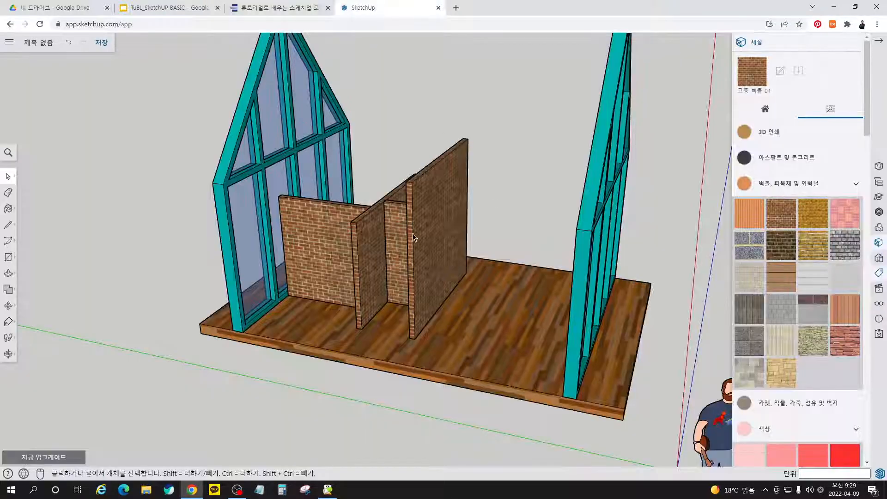
scroll(804, 347, "down", 5)
scroll(804, 347, "down", 15)
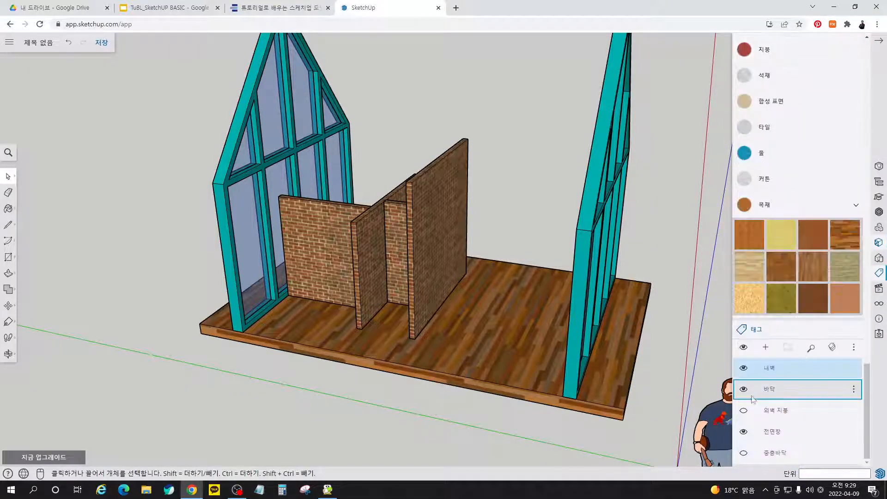
left_click(743, 452)
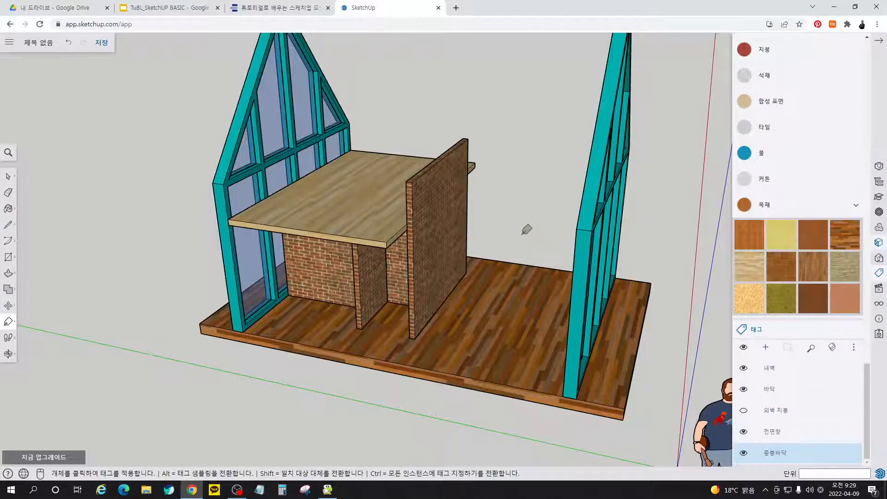
key("space")
Step: Draw an 800 × 200 mm rectangle on top of the mid-level floor, from its outer corner along the edge beside the tall brick wall
key("o")
left_click_drag(523, 240, 318, 184)
middle_click_drag(317, 184, 273, 190)
middle_click_drag(566, 239, 529, 273)
scroll(567, 321, "up", 5)
key("space")
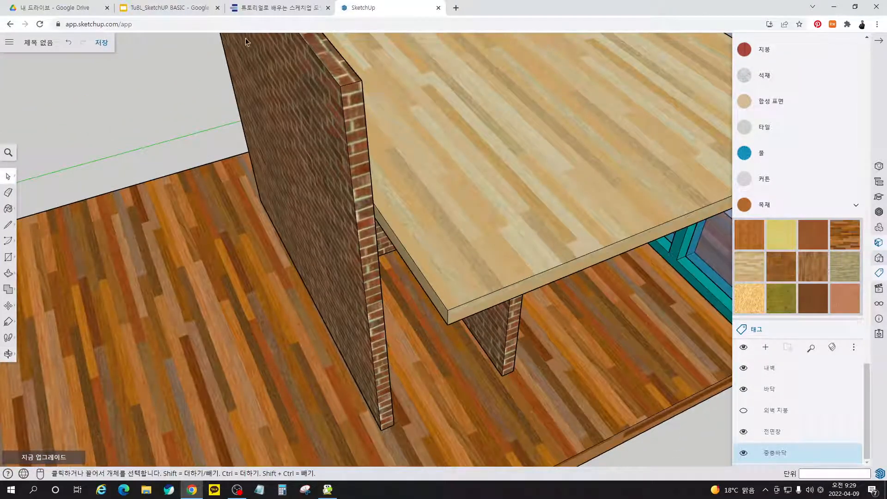
key("r")
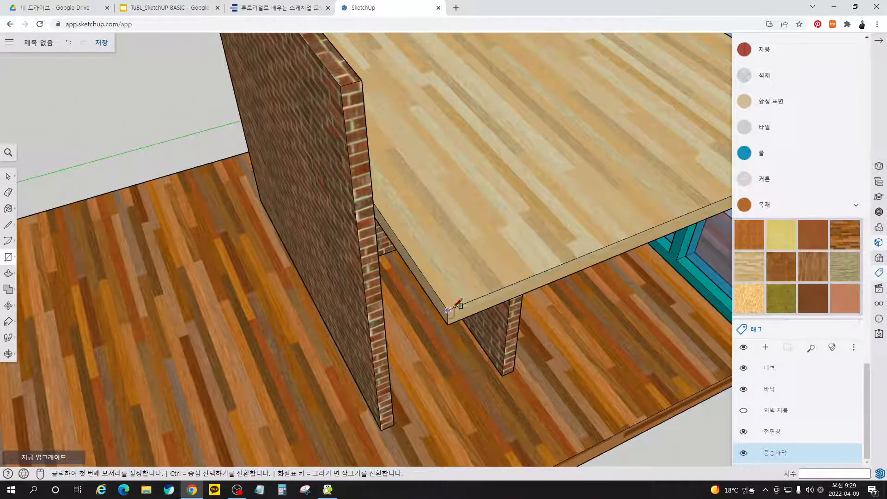
left_click(447, 311)
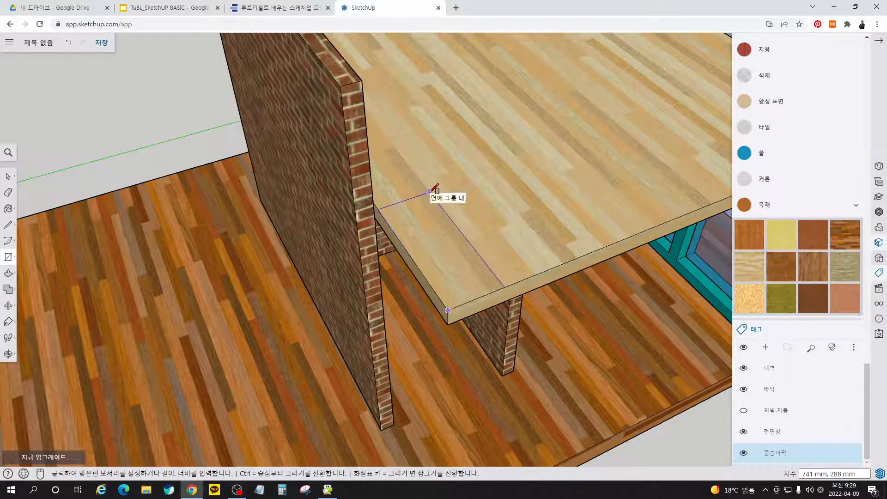
type("80")
key("Return")
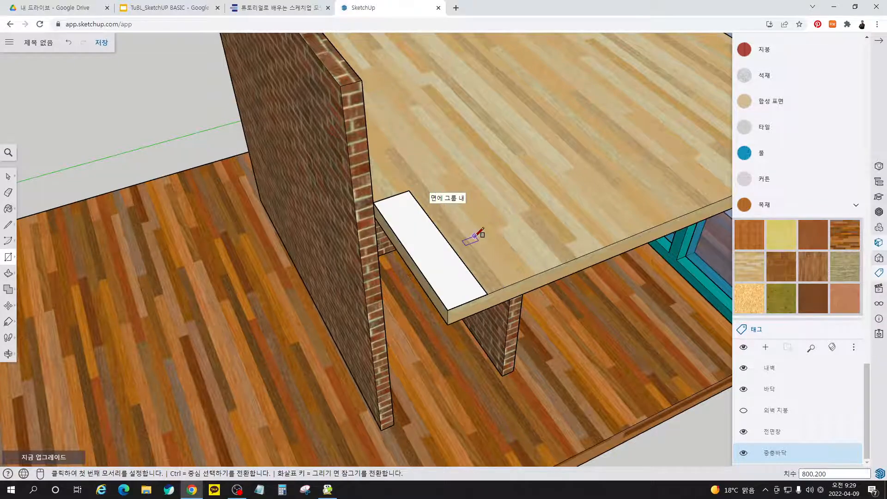
middle_click_drag(469, 234, 511, 212)
middle_click_drag(505, 246, 462, 289)
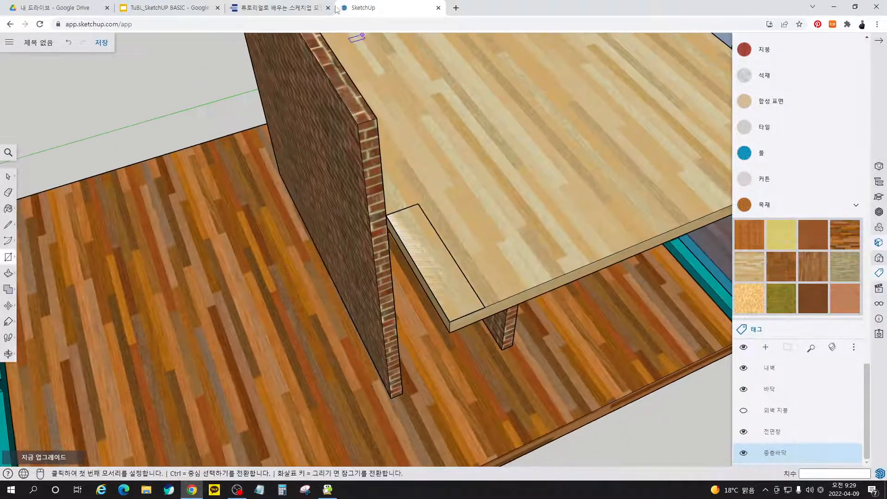
Step: Check the tutorial's next stair instruction and turn the rectangle on the mid-level floor into a component named 계단
left_click(279, 7)
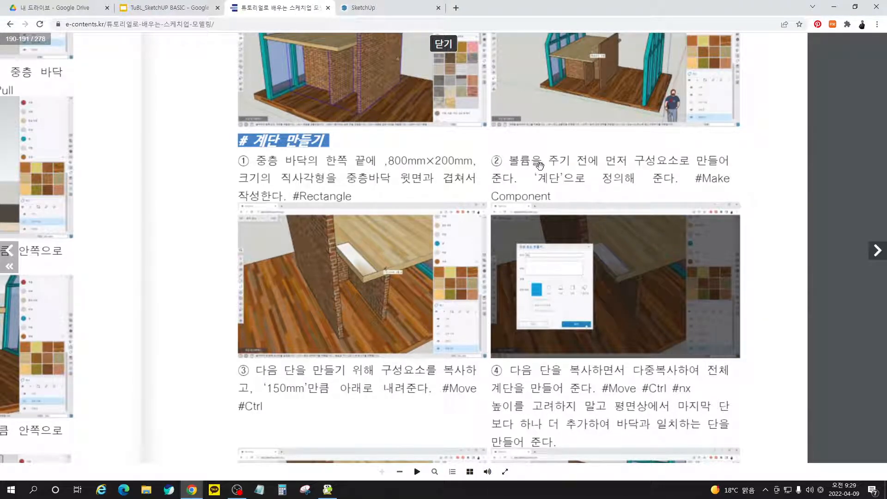
left_click(400, 9)
key("space")
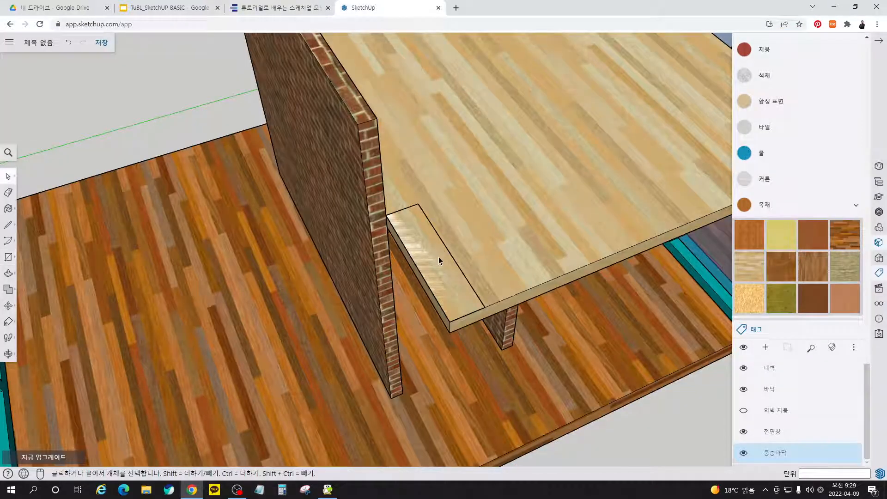
middle_click_drag(433, 226, 457, 130)
right_click(446, 225)
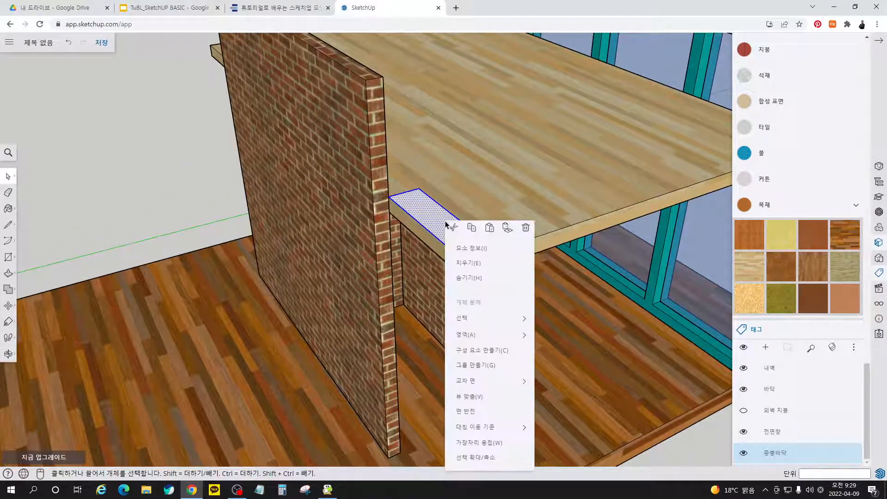
left_click(491, 353)
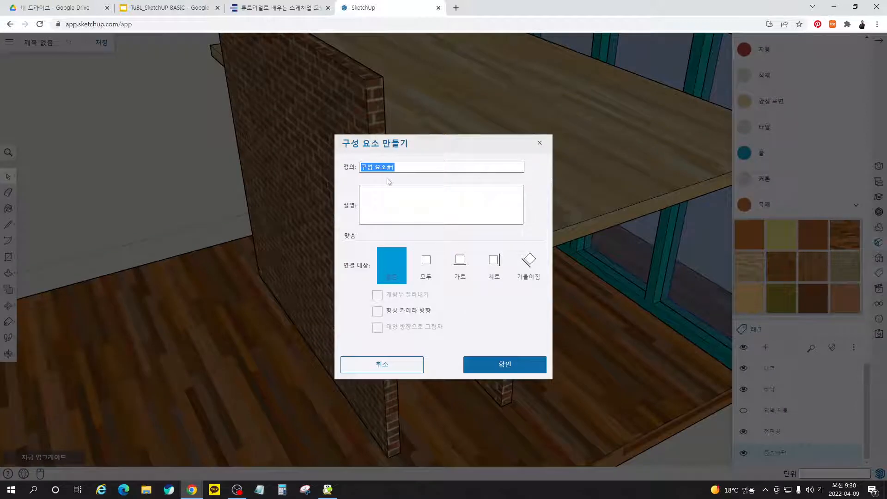
type("ㄱ")
type("단")
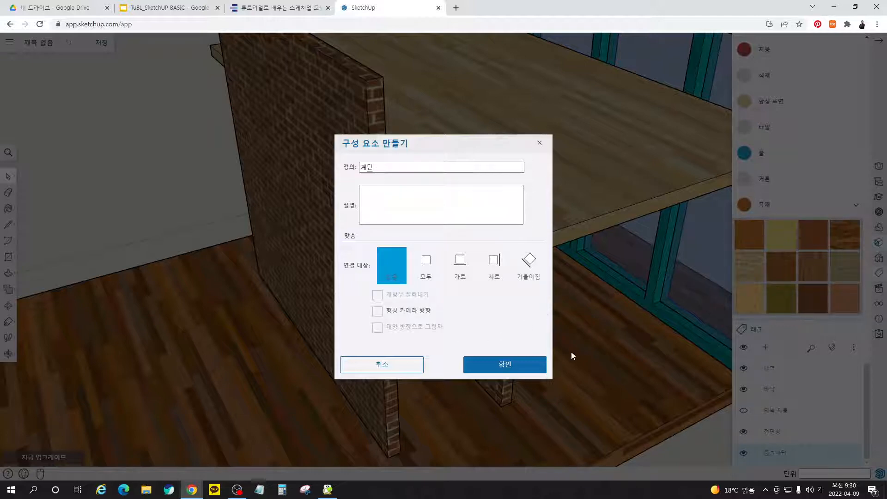
left_click(537, 363)
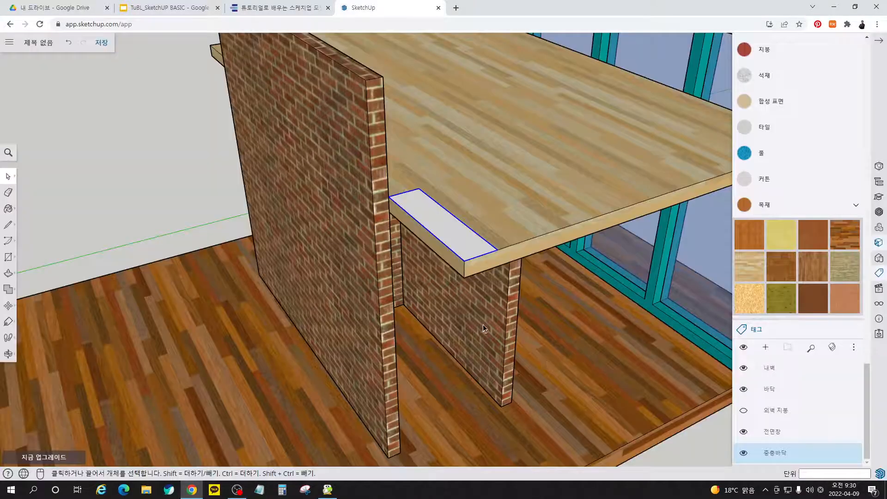
Step: Check the tutorial's next stair instructions, and copy the stair tread 200 mm outward so it adjoins the mid-level floor's edge
left_click(279, 8)
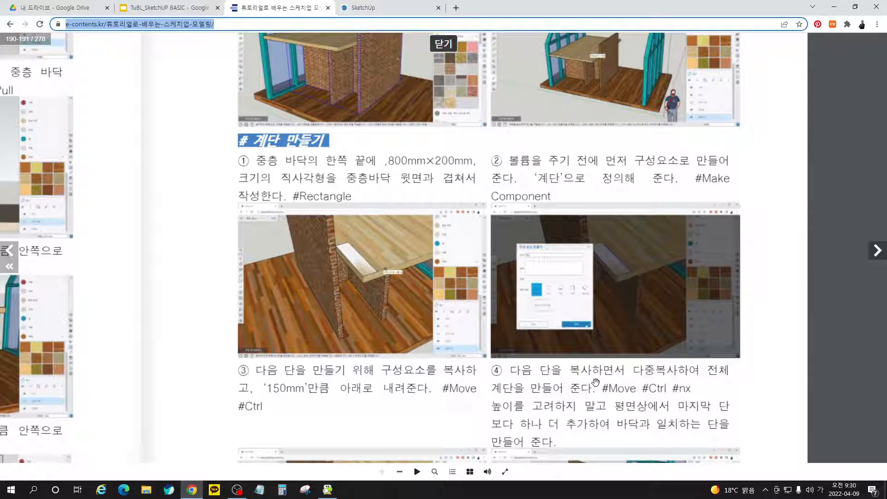
scroll(596, 382, "down", 3)
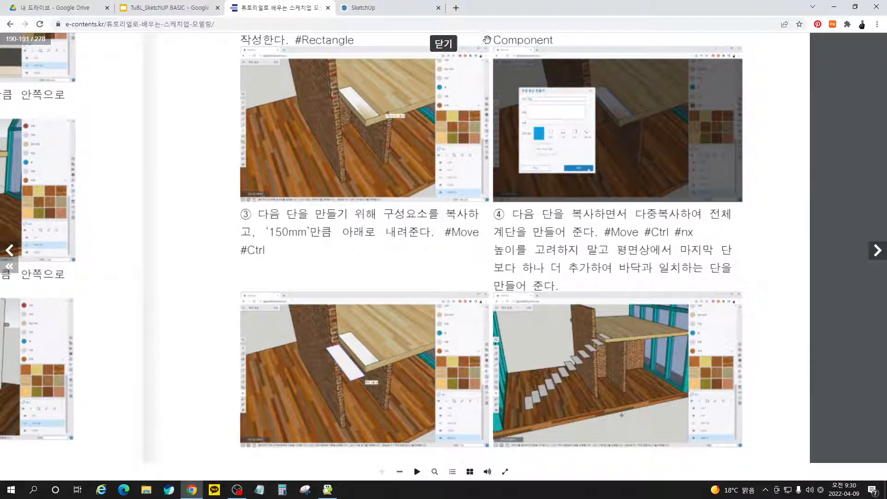
left_click(395, 11)
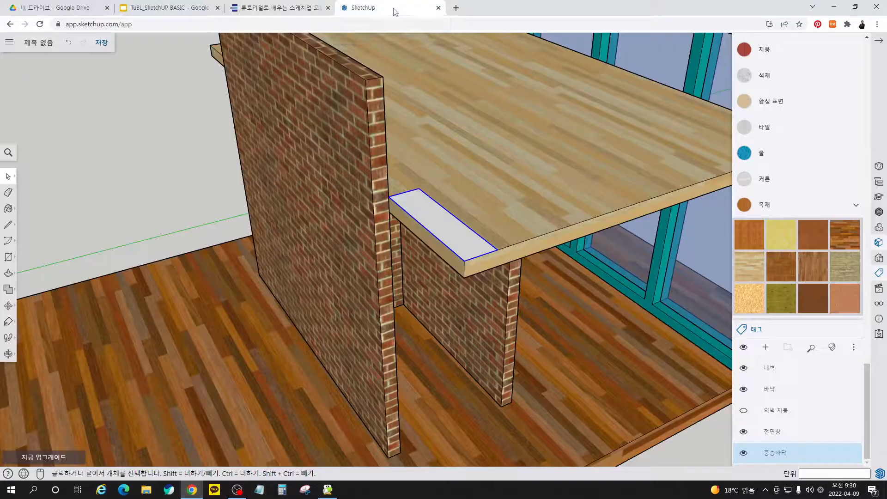
key("m")
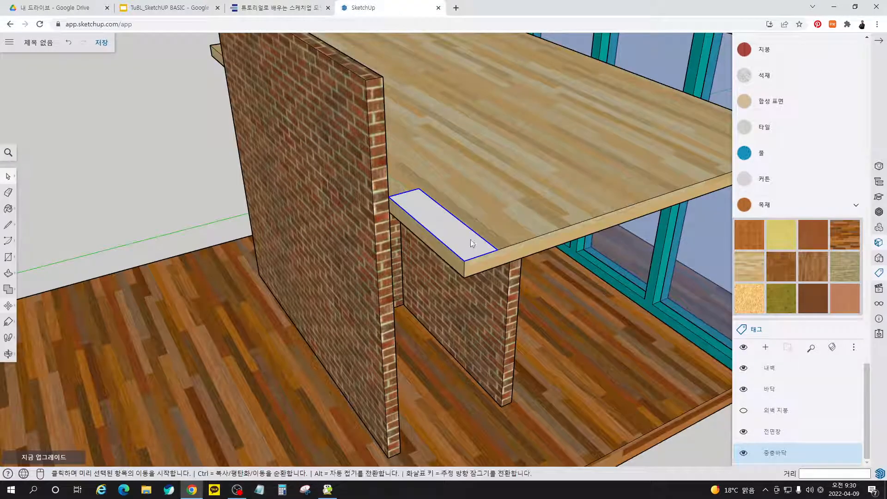
left_click(497, 250)
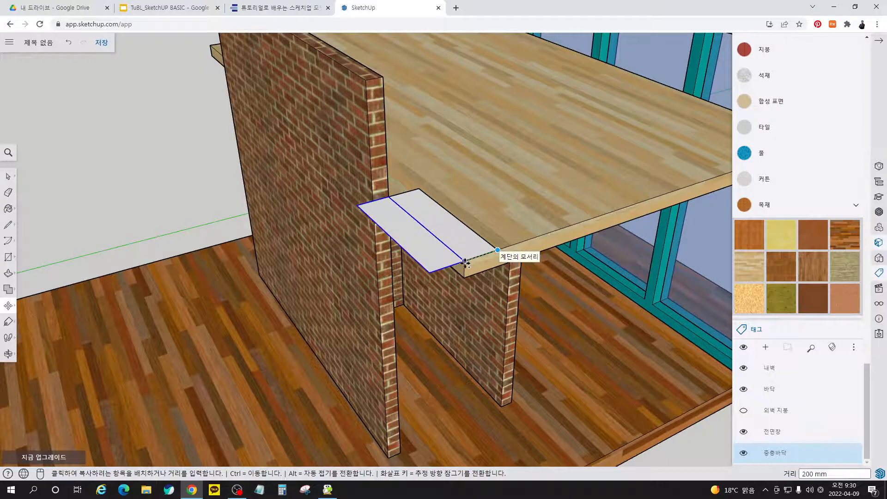
left_click(464, 262)
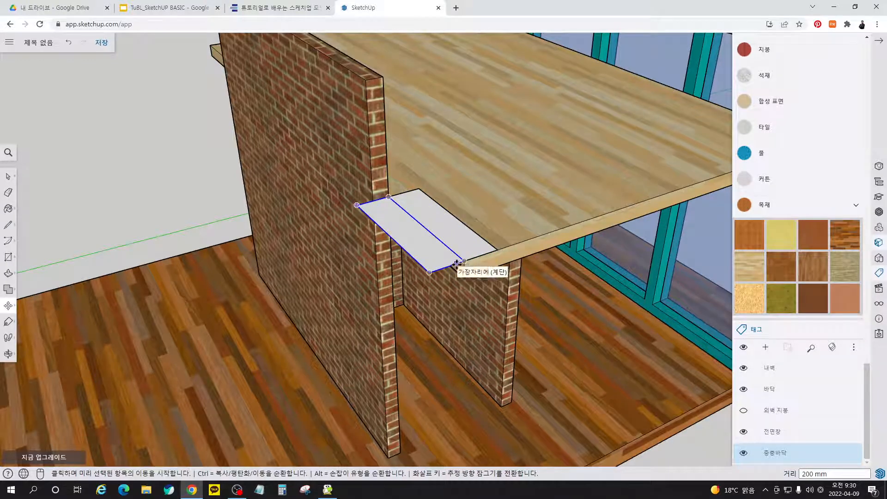
Step: Lower the copied tread 150 mm along the blue axis
left_click(463, 262)
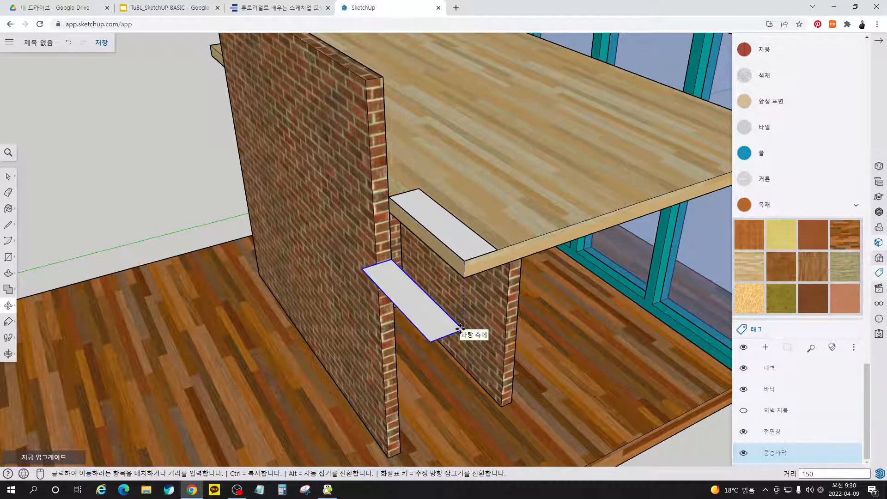
type("150")
key("Return")
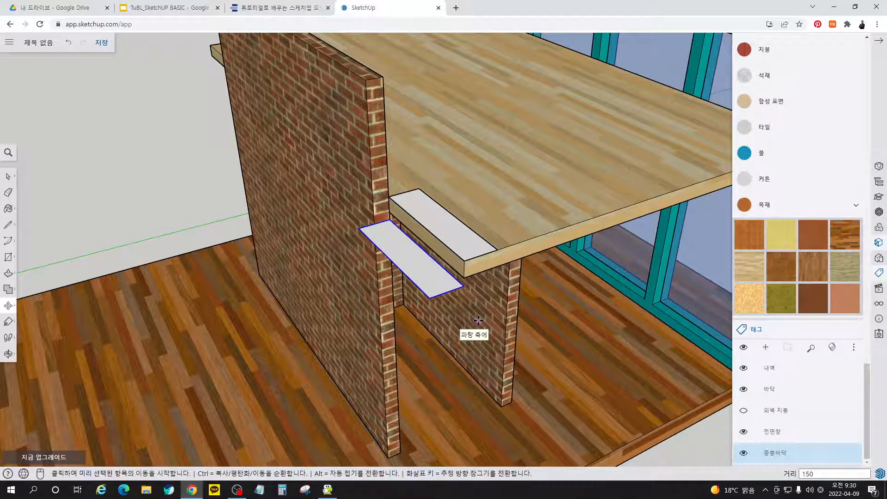
Step: Switch to the online tutorial and read the steps on multiplying the treads, then grouping and scaling the whole staircase
left_click(284, 9)
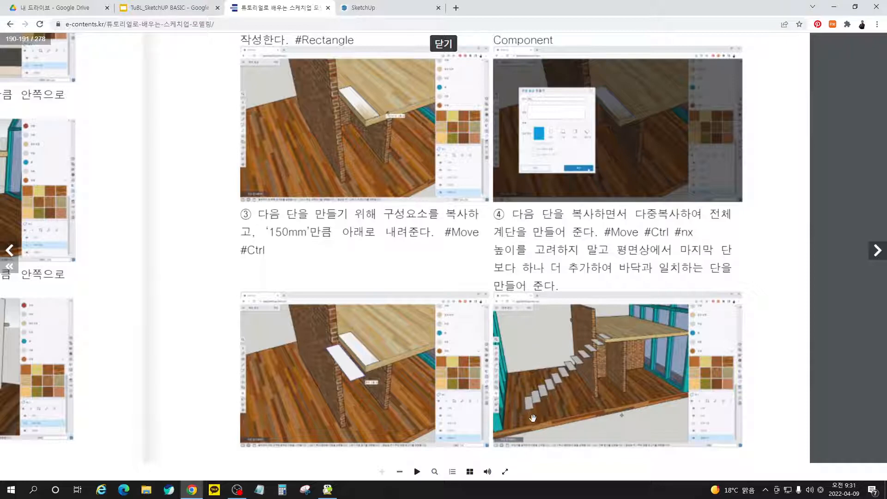
left_click(662, 296)
left_click(662, 296)
left_click_drag(540, 418, 546, 394)
left_click(877, 256)
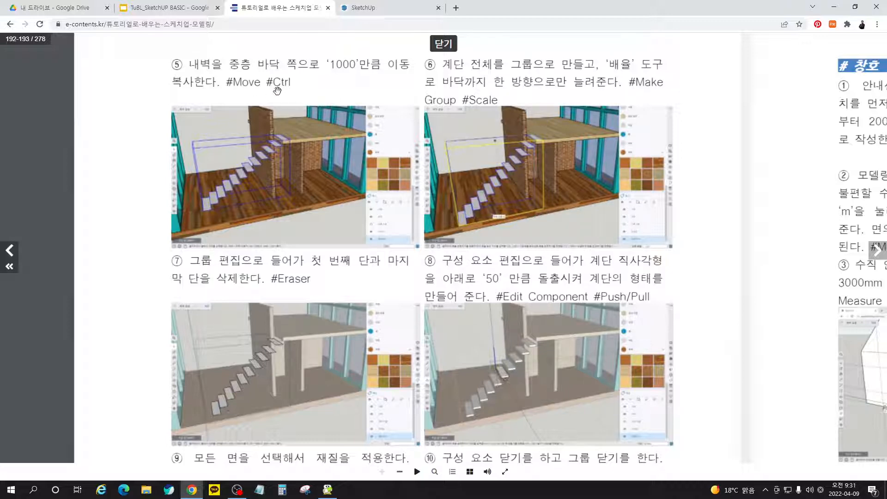
left_click(10, 251)
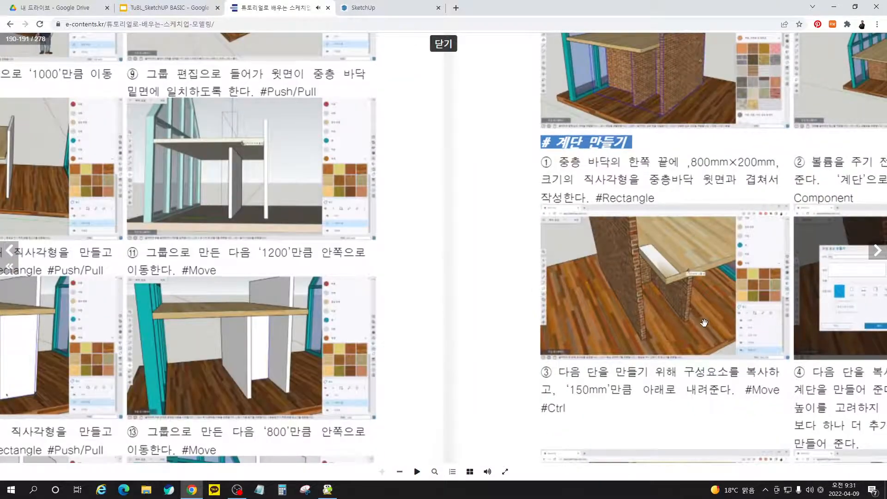
left_click_drag(710, 320, 580, 279)
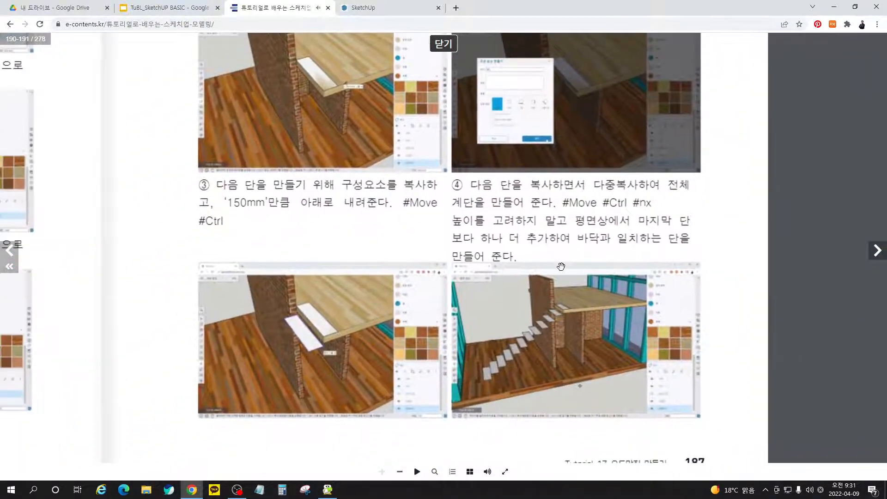
left_click_drag(339, 226, 376, 242)
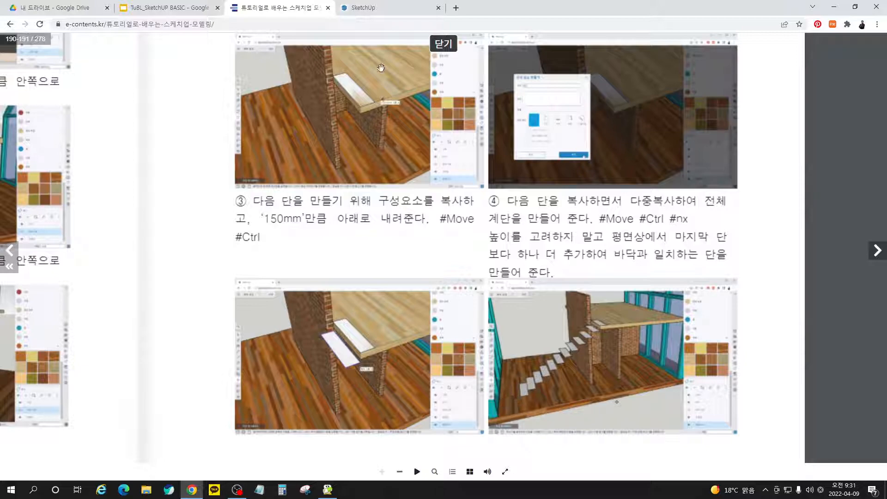
Step: Return to SketchUp and copy the lower tread by the 250 mm diagonal offset between the corners of the first two treads
left_click(363, 8)
mouse_move(540, 248)
middle_mouse_down()
mouse_move(529, 239)
mouse_move(539, 174)
mouse_move(540, 185)
middle_mouse_up()
key("m")
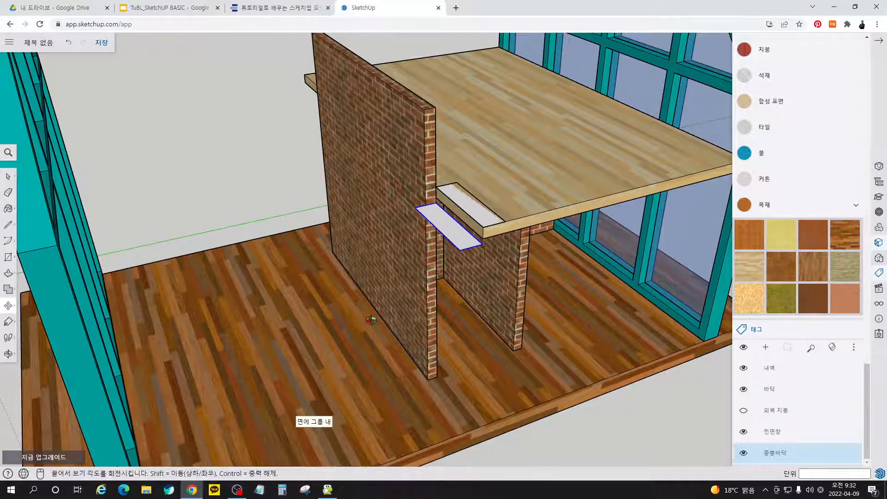
middle_click_drag(373, 322, 338, 262)
scroll(451, 174, "up", 3)
middle_click_drag(450, 174, 439, 176)
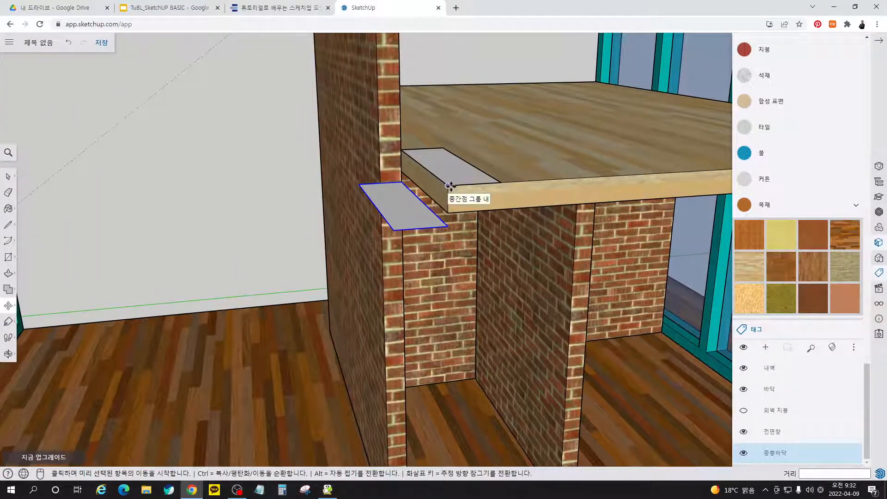
key("ctrl")
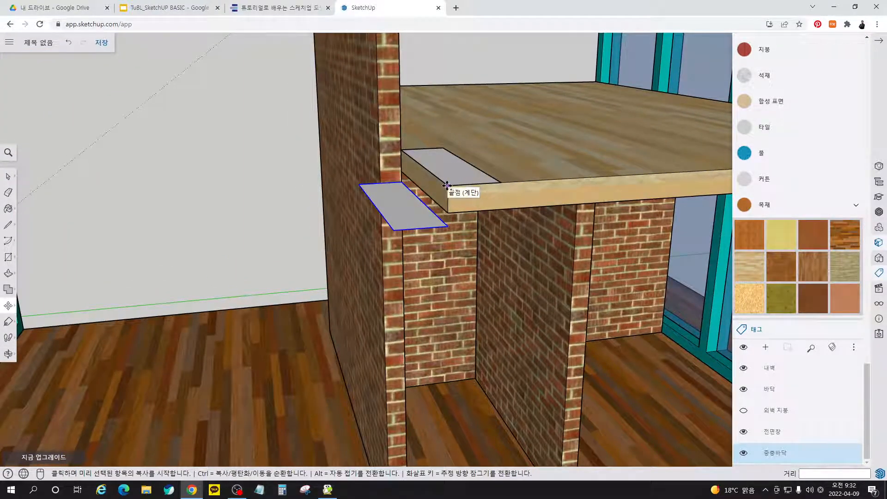
left_click(446, 186)
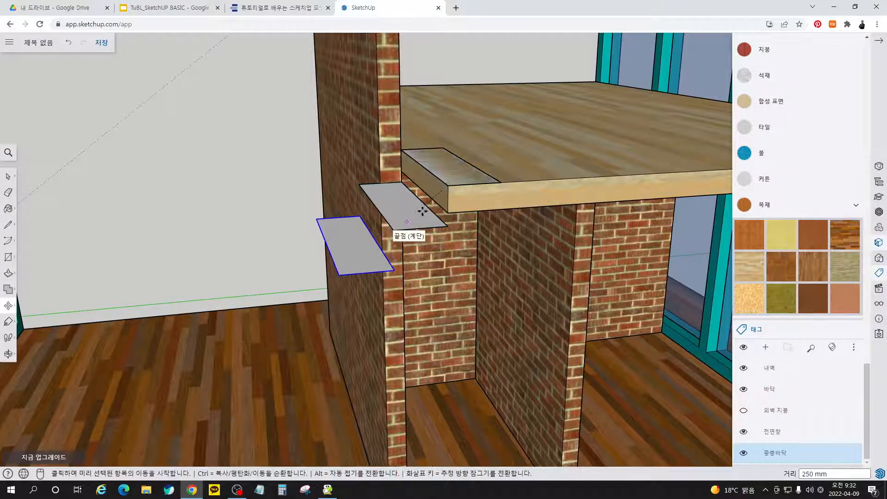
left_click(403, 225)
Step: Multiply the tread copy with 10x so the flight descends from the mid-level floor towards the wood floor
scroll(504, 139, "down", 5)
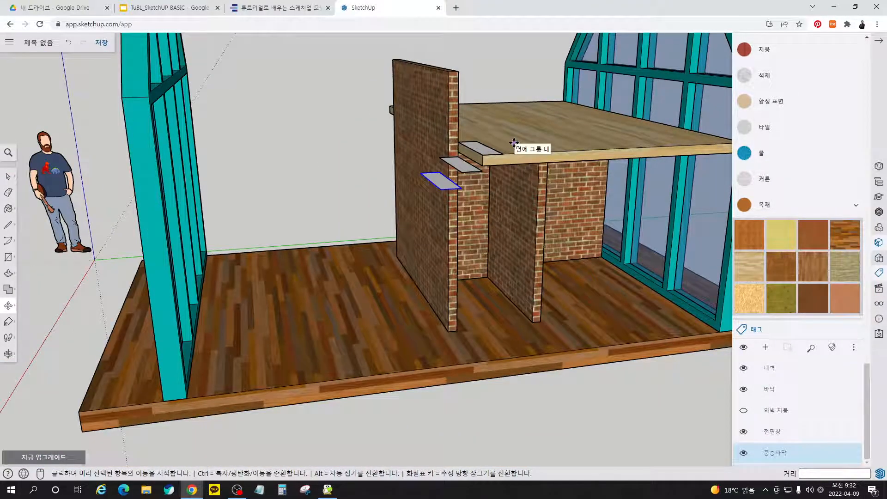
key("Return")
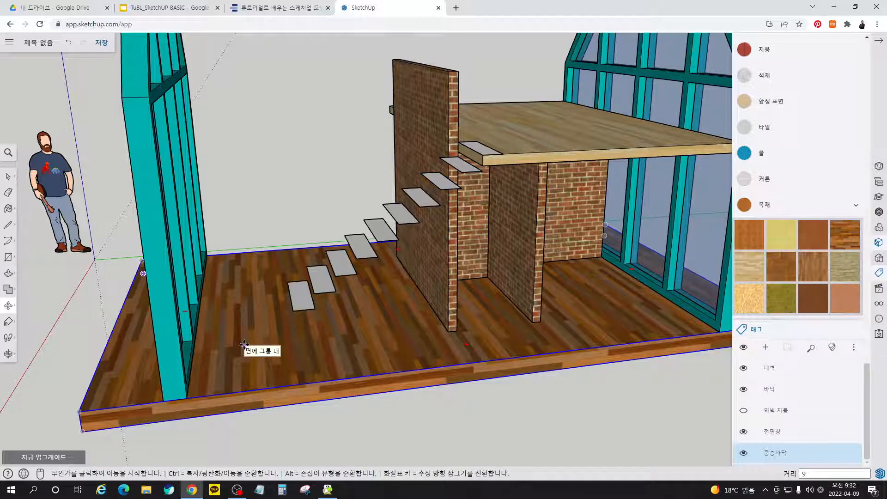
key("Return")
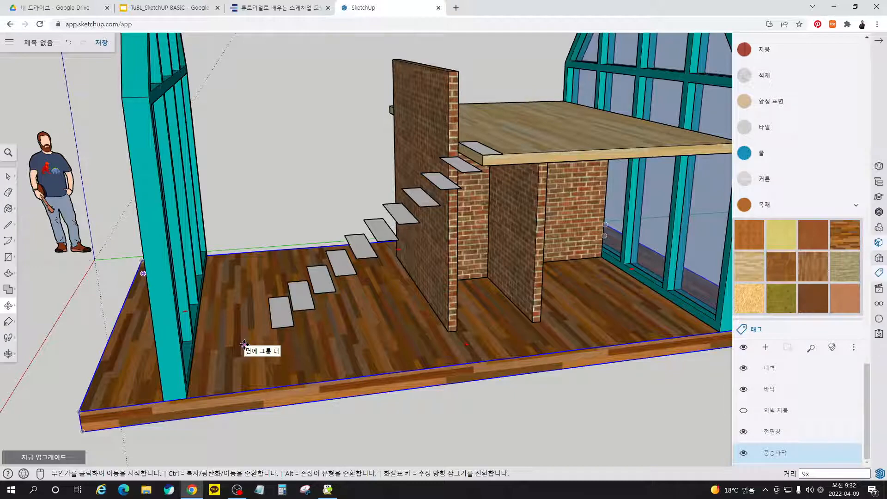
key("Return")
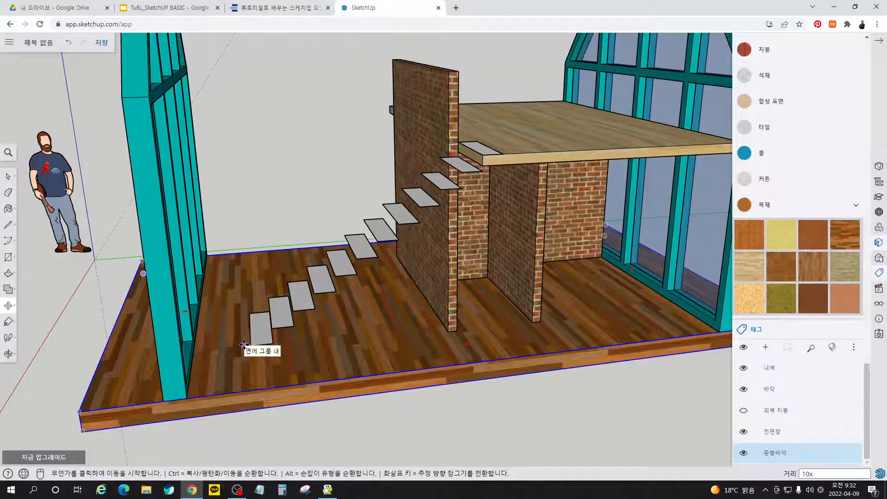
middle_click_drag(487, 231, 244, 433)
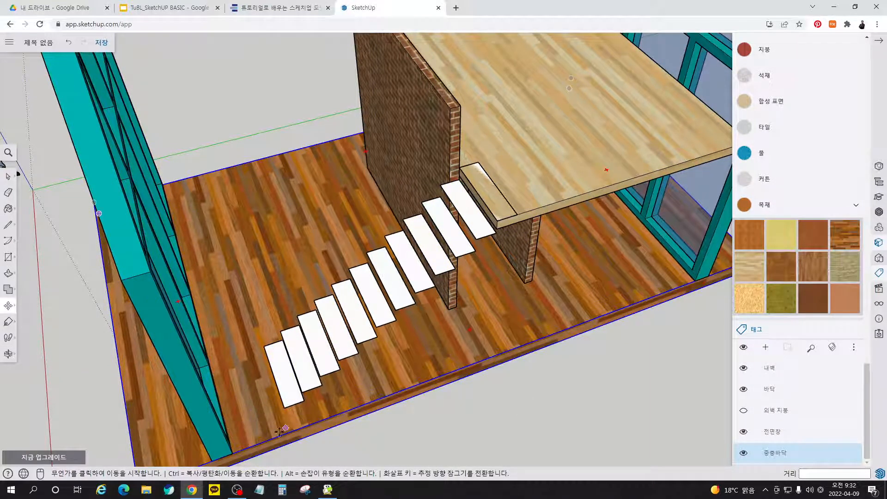
middle_click_drag(291, 436, 273, 331)
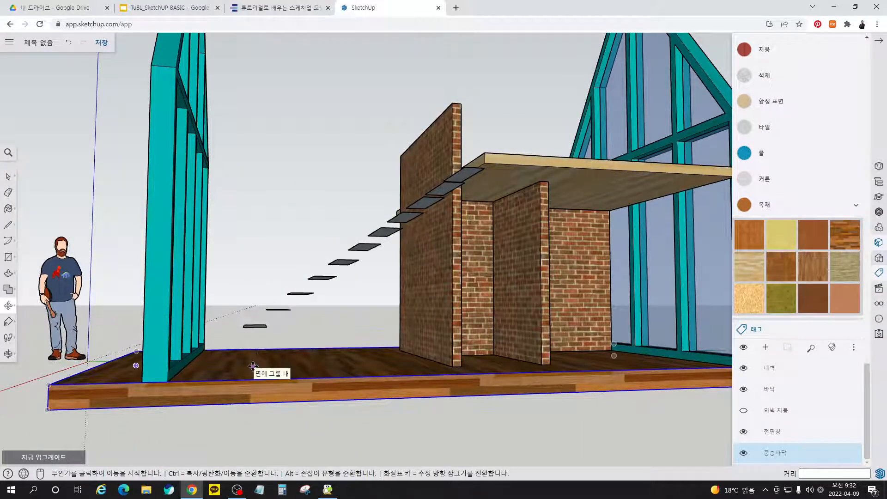
key("space")
Step: Select all the treads, including the one on the mid-level floor, and make them one group
middle_click_drag(308, 274, 244, 354)
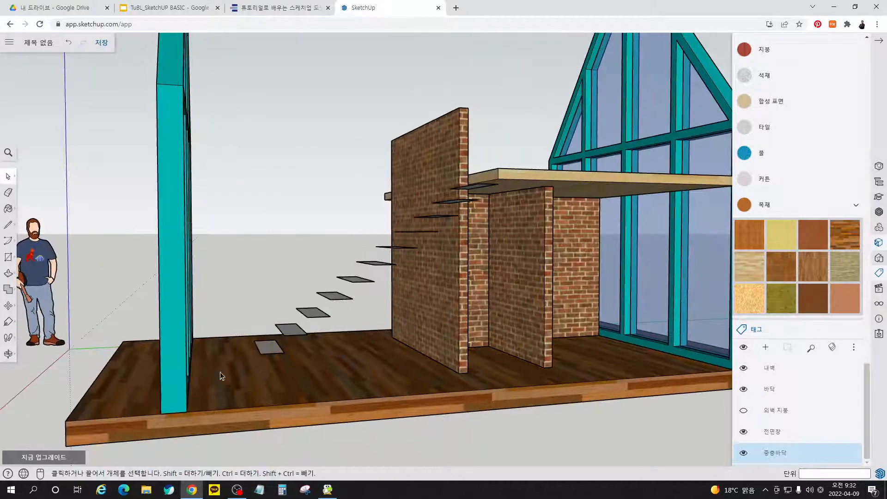
middle_click_drag(184, 392, 187, 370)
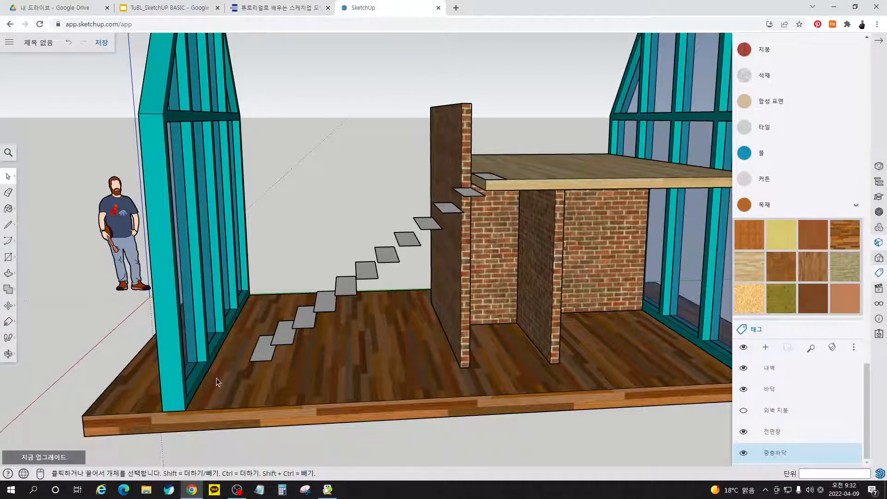
middle_click_drag(544, 202, 506, 224)
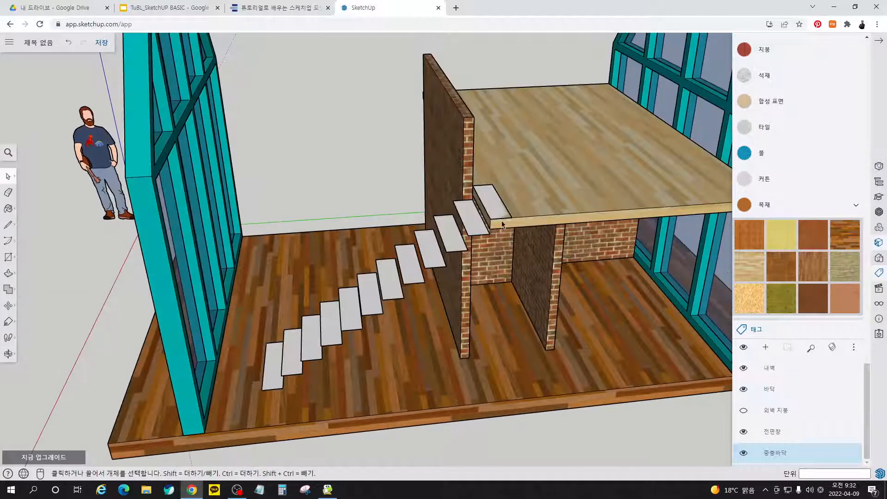
left_click(478, 229, "ctrl")
left_click(450, 238, "ctrl")
left_click(426, 257, "ctrl")
left_click(387, 295, "ctrl")
left_click(369, 307, "ctrl")
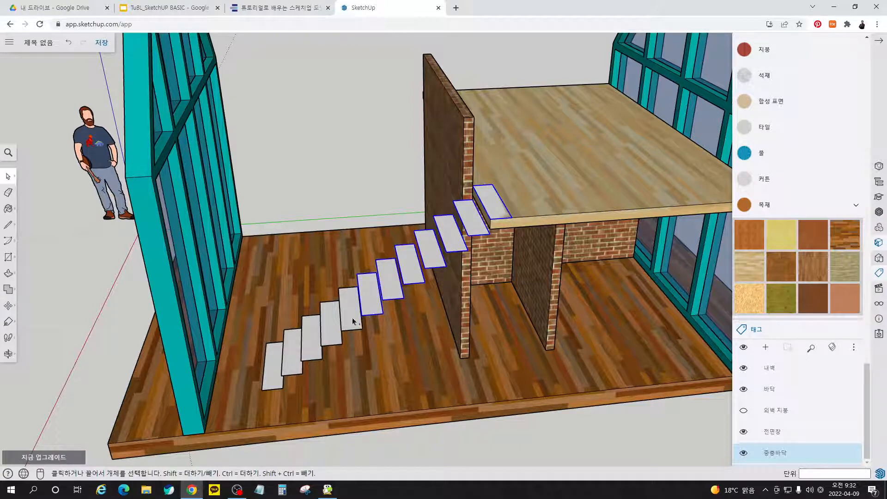
left_click(325, 335, "ctrl")
left_click(312, 350, "ctrl")
left_click(286, 367, "ctrl")
left_click(277, 379, "ctrl")
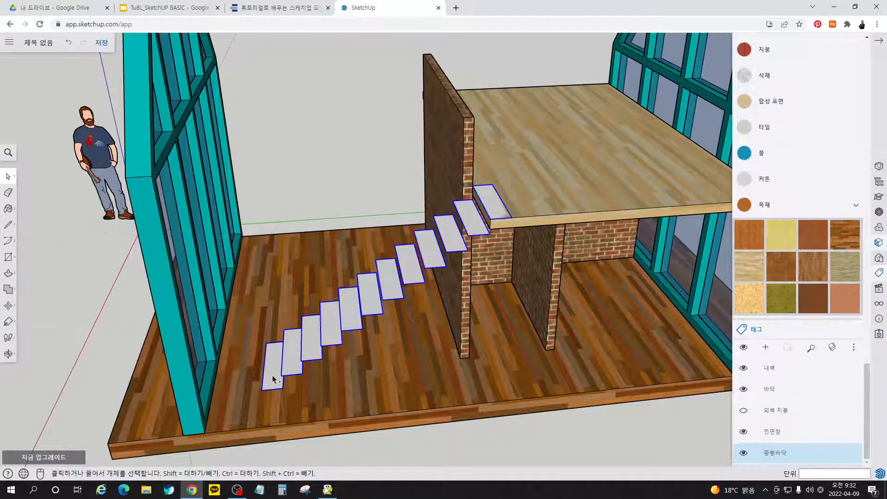
middle_click_drag(553, 135, 598, 166)
scroll(470, 157, "down", 2)
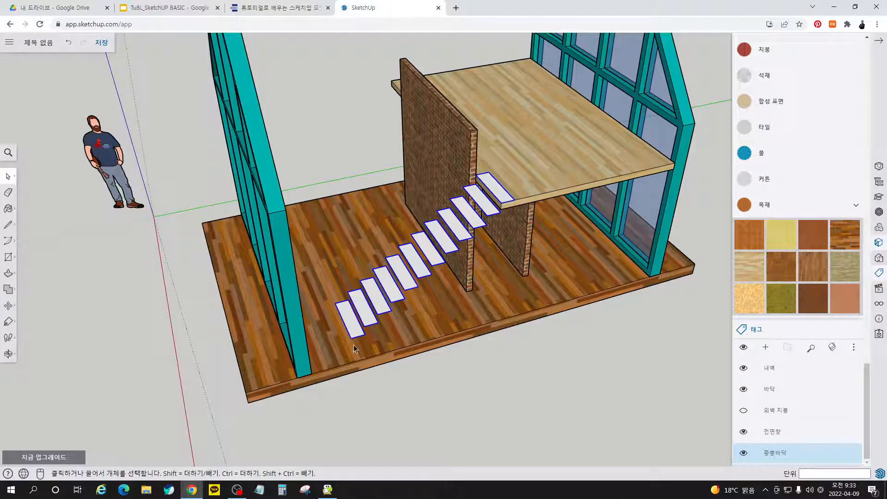
middle_click_drag(399, 337, 433, 224)
scroll(432, 223, "up", 5)
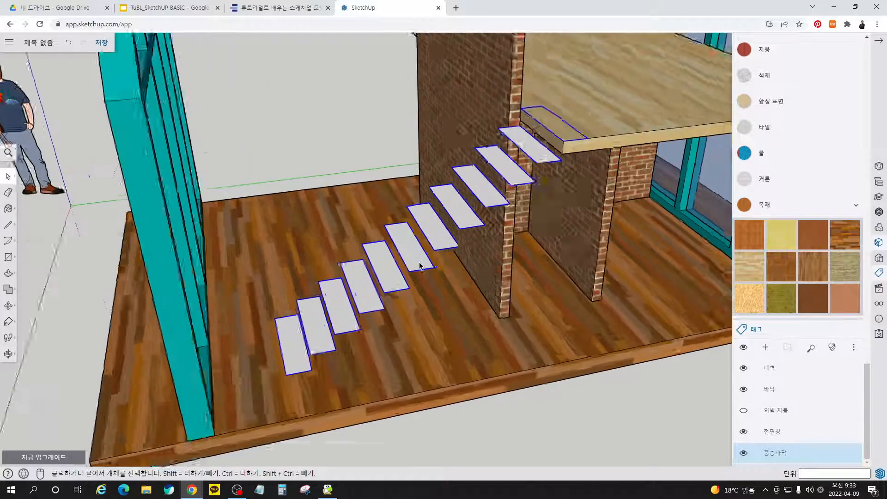
right_click(433, 223)
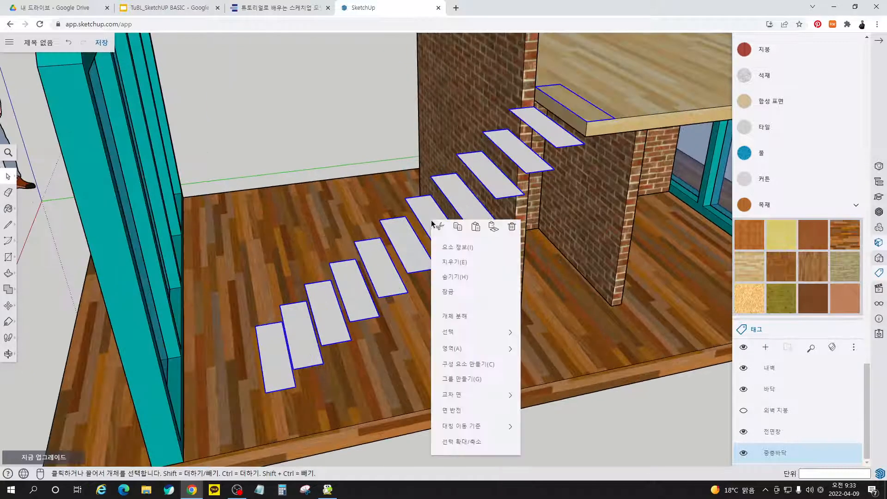
left_click(469, 383)
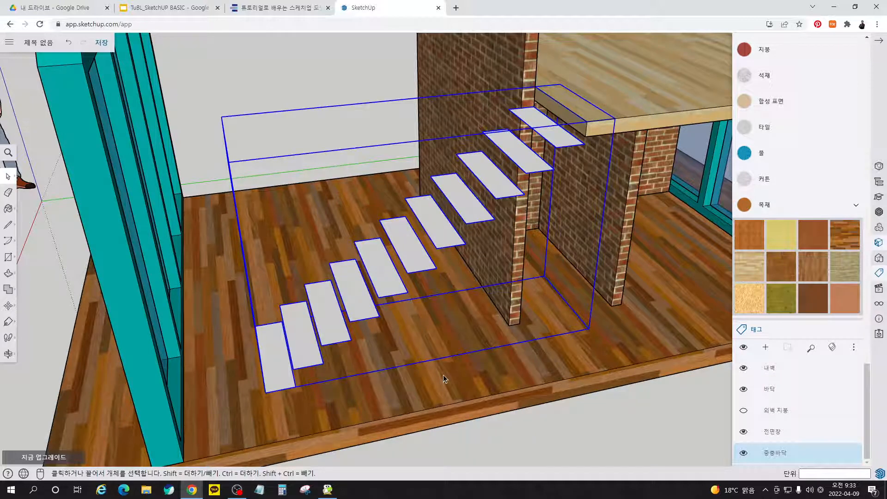
Step: Scale the staircase group vertically by about 1.27 so its lowest tread lies on the wood floor, and deselect the group
key("s")
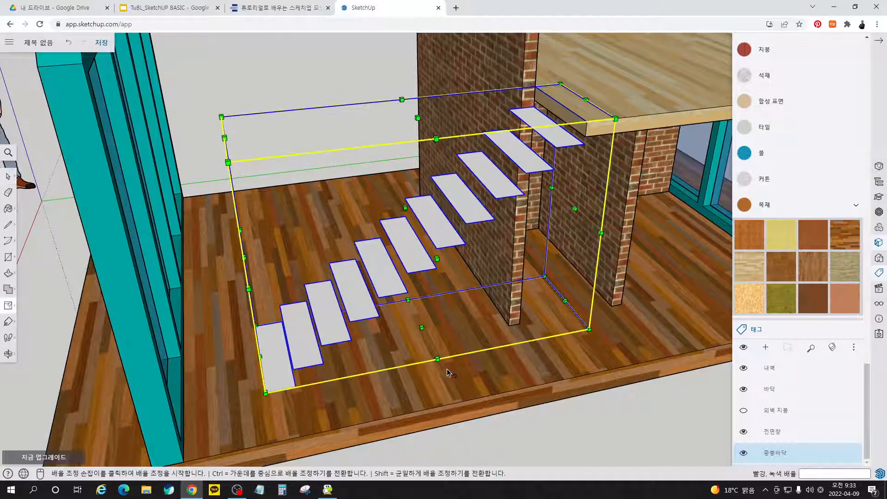
left_click(437, 359)
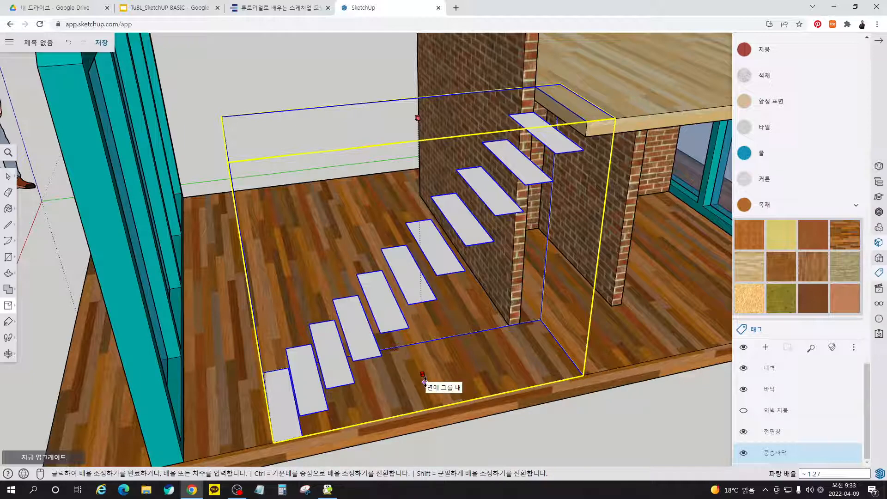
middle_click_drag(425, 380, 390, 306)
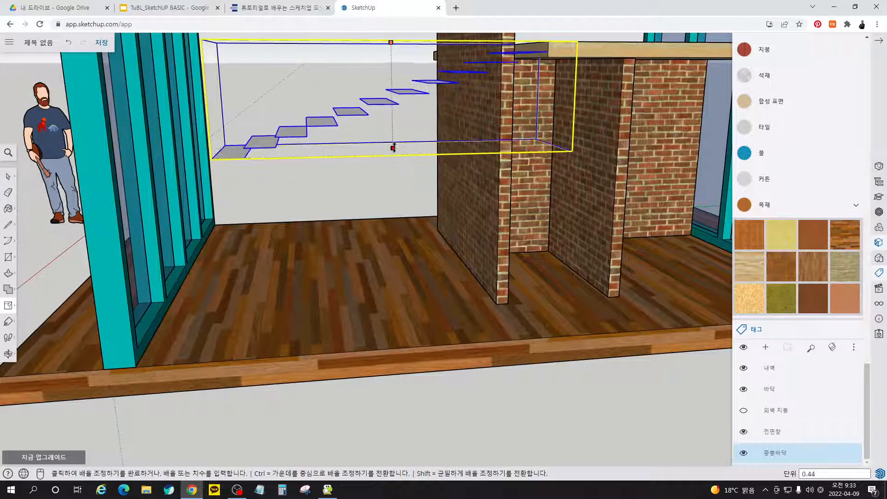
left_click(393, 143)
middle_click_drag(392, 143, 374, 134)
left_click(374, 124)
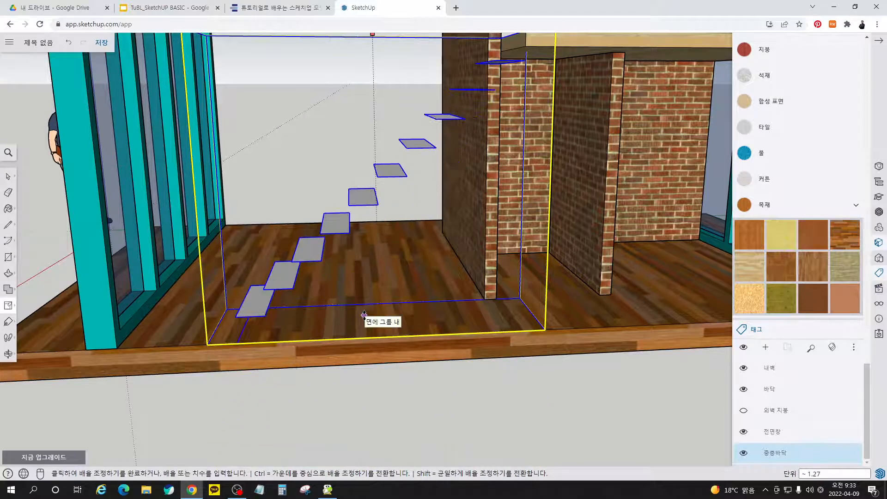
left_click(364, 315)
middle_click_drag(388, 341, 420, 415)
key("space")
left_click(372, 410)
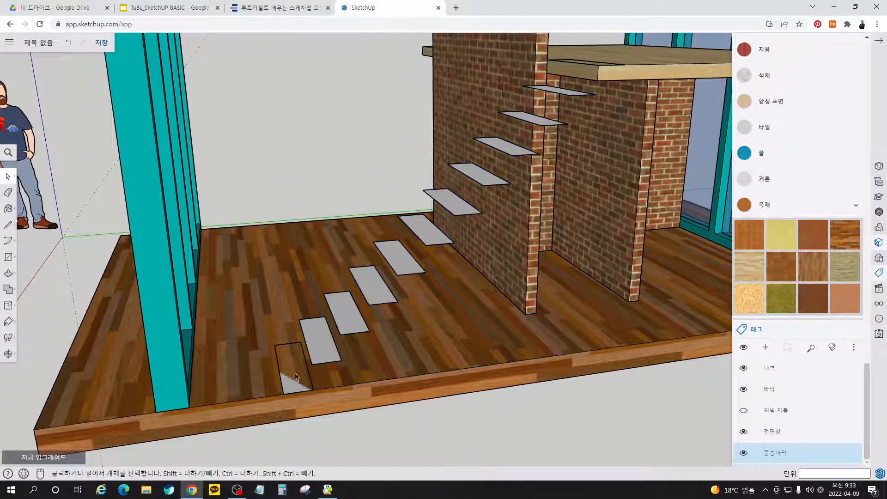
middle_click_drag(290, 372, 287, 423)
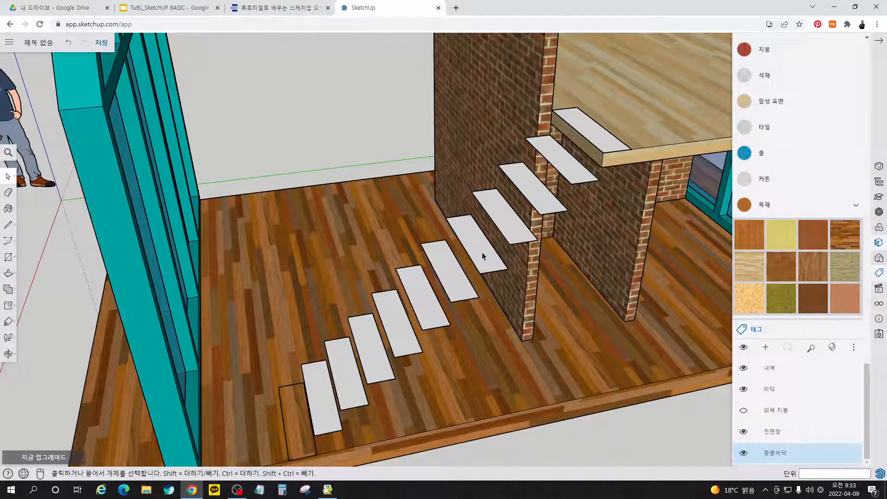
Step: Switch to the tutorial, turn to the next page for the steps that follow scaling the staircase, and return to SketchUp
left_click(282, 7)
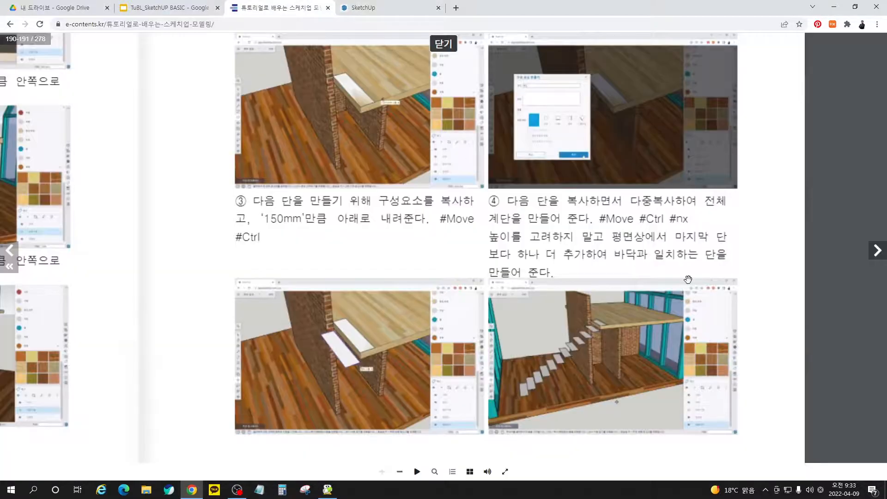
left_click(868, 254)
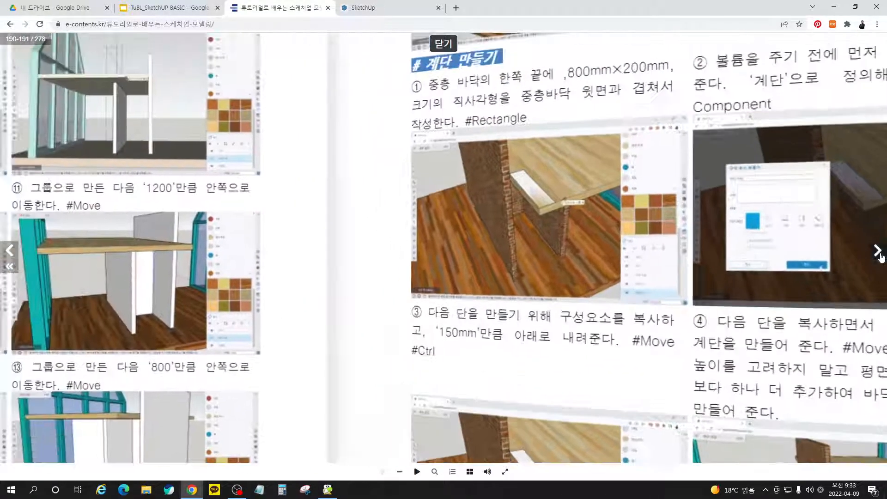
left_click_drag(363, 171, 445, 209)
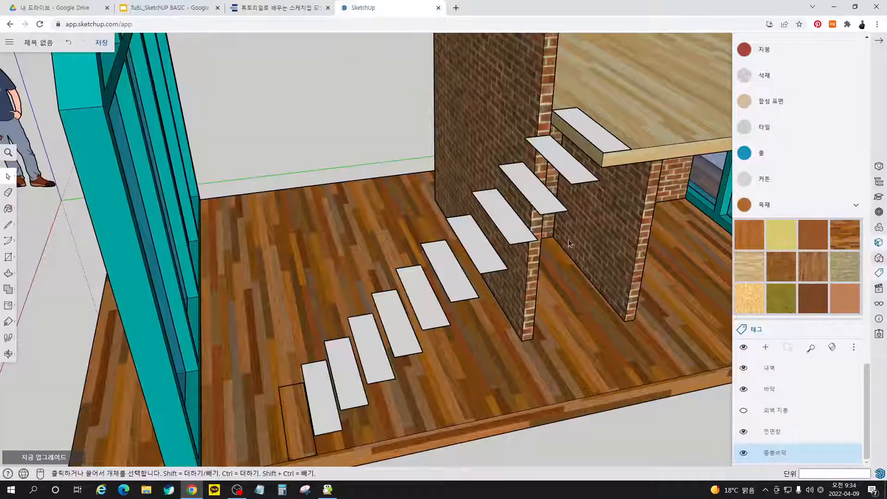
left_click(385, 12)
Step: Open the staircase group and one of its middle tread components for editing
left_click(508, 222)
right_click(505, 218)
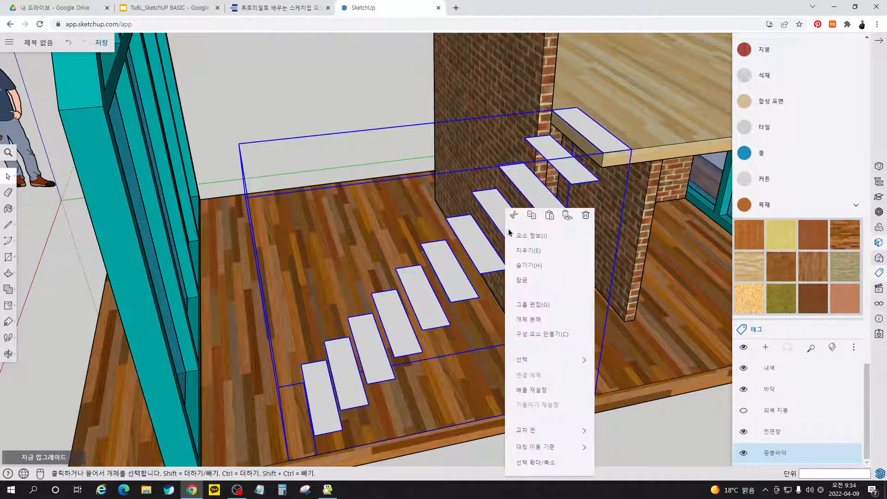
left_click(536, 304)
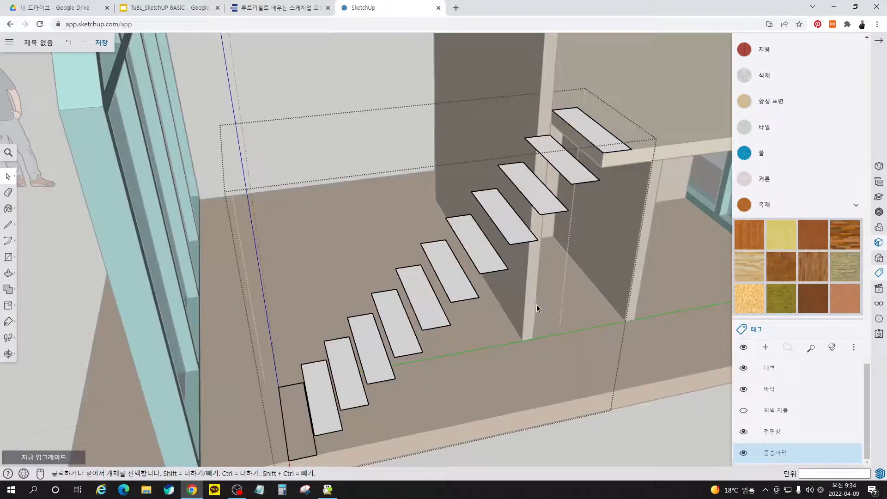
right_click(513, 224)
left_click(550, 270)
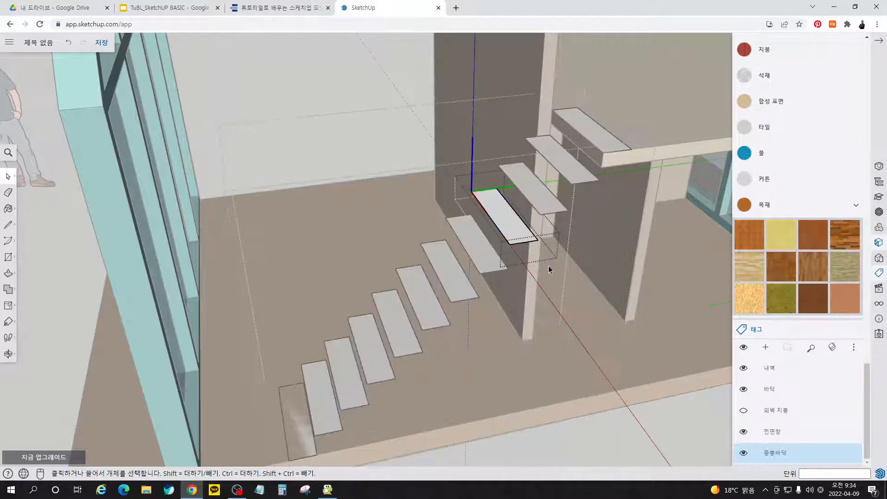
Step: Push/Pull the tread face 50 mm downward to thicken all treads, and close the component
key("p")
left_click(522, 241)
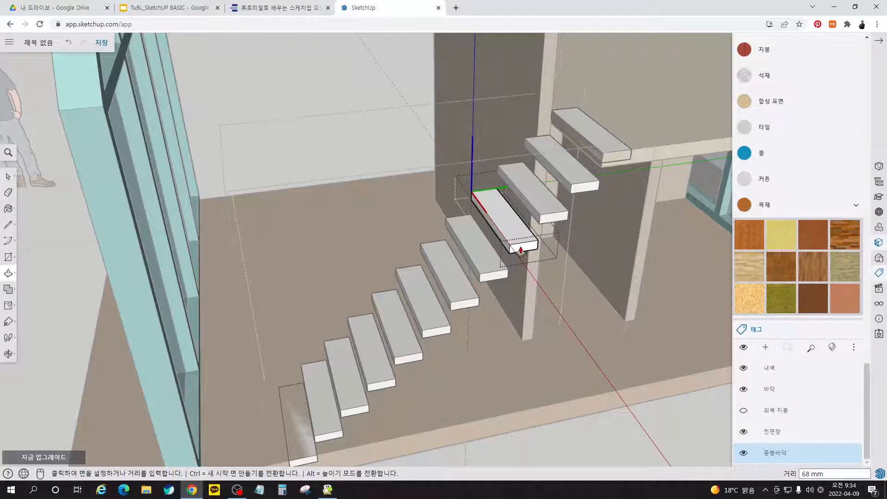
type("50")
key("Return")
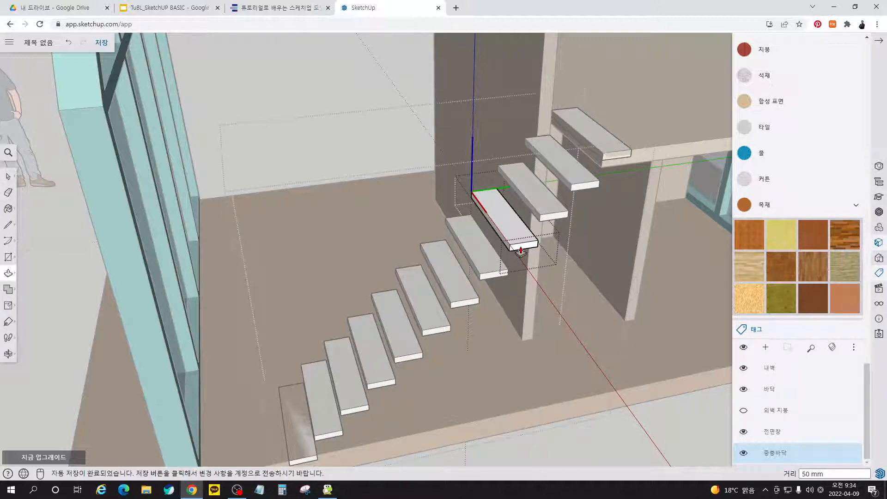
key("space")
right_click(533, 254)
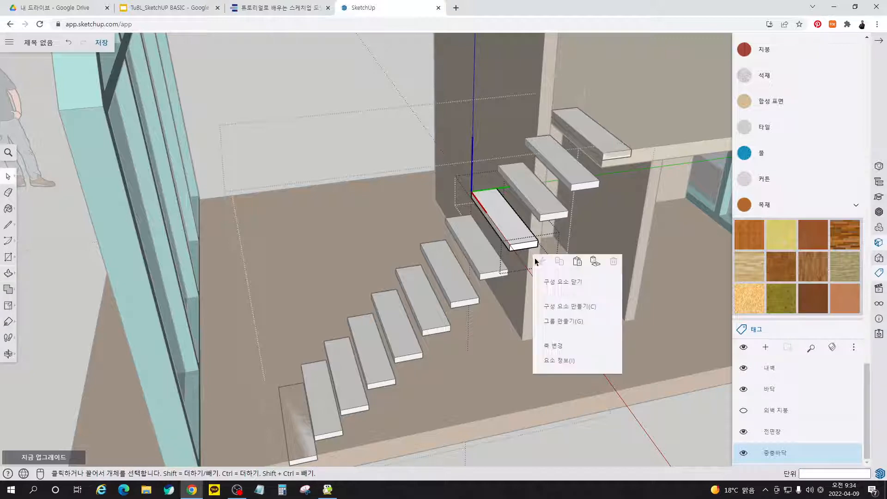
left_click(564, 283)
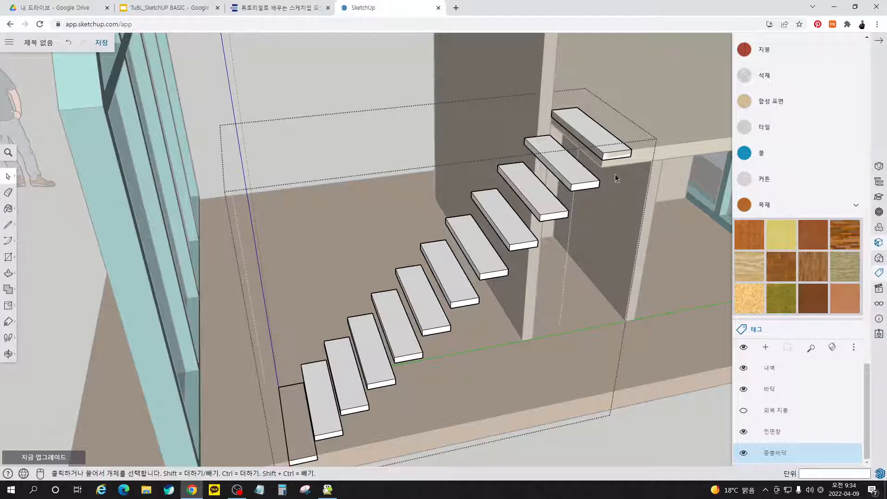
Step: Delete the tread on the mid-level floor and the lowest tread on the wood floor, and close the staircase group
left_click(605, 136)
key("Delete")
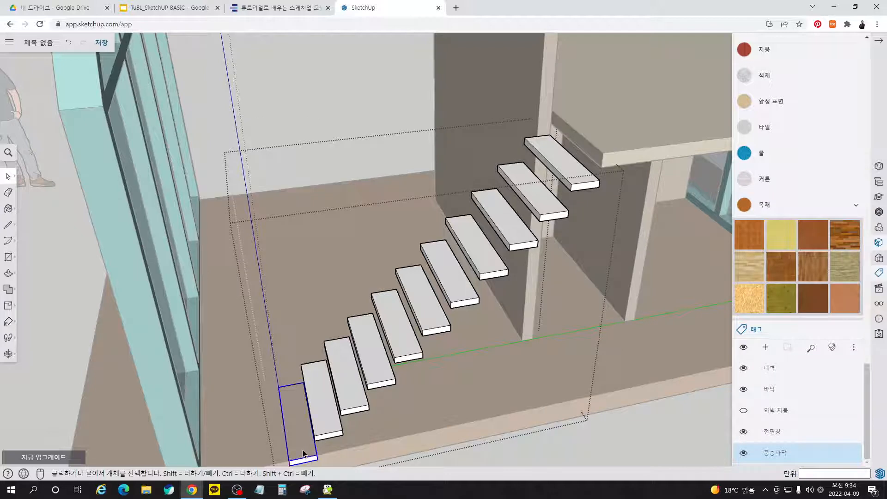
key("Delete")
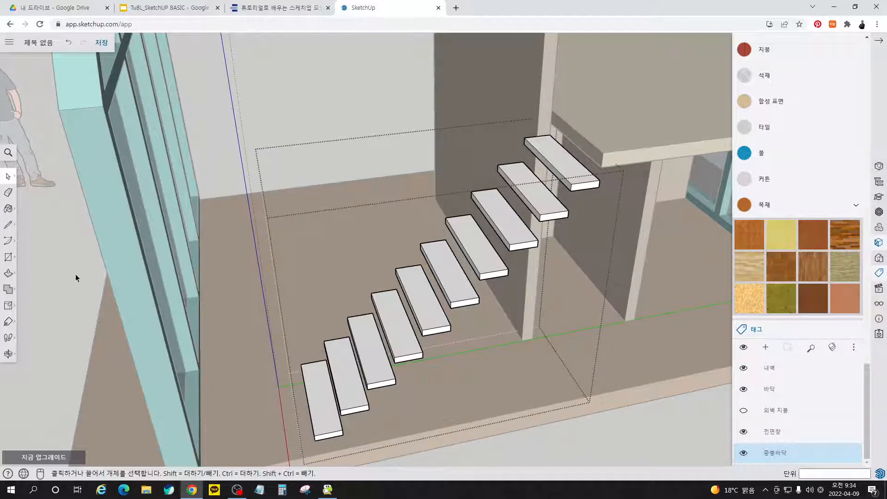
right_click(233, 232)
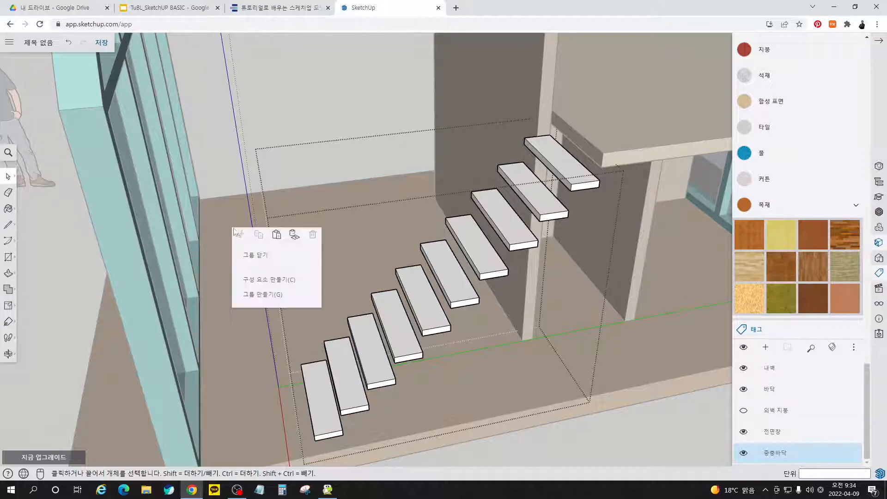
left_click(254, 252)
Step: Examine the staircase between the wood floor and the mid-level floor from several angles and distances
scroll(436, 348, "down", 5)
middle_click_drag(358, 333, 543, 248)
scroll(540, 251, "up", 3)
middle_click_drag(491, 305, 502, 287)
scroll(368, 314, "up", 3)
middle_click_drag(368, 335, 338, 292)
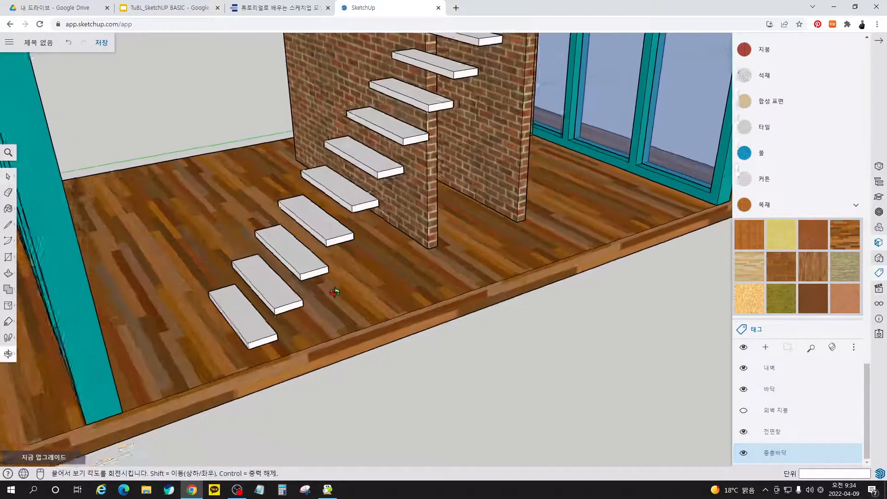
scroll(313, 359, "down", 2)
middle_click_drag(316, 359, 356, 342)
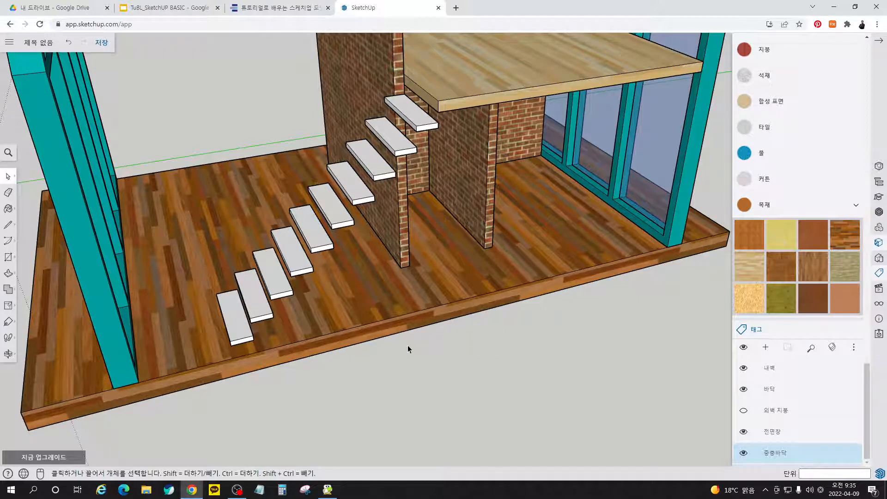
Step: Switch to the tutorial, read the steps on applying a material to the treads and closing the component and group, and return to SketchUp
left_click(276, 8)
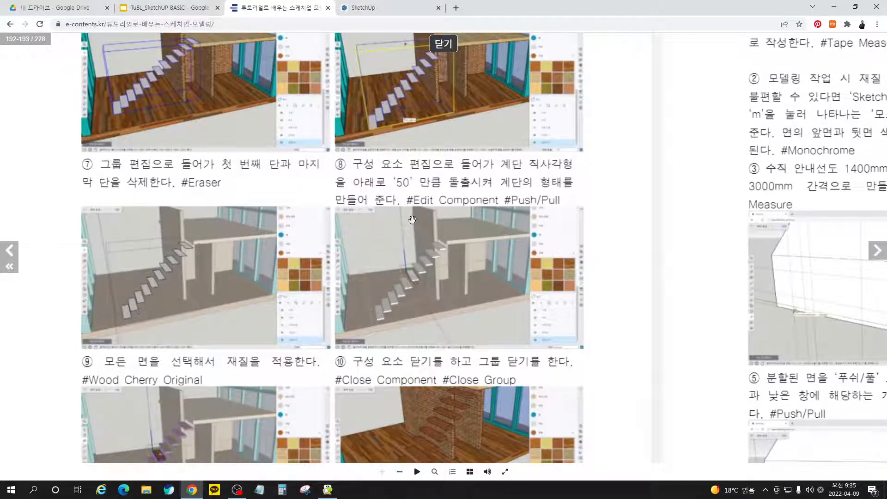
scroll(413, 218, "down", 2)
scroll(426, 305, "up", 2)
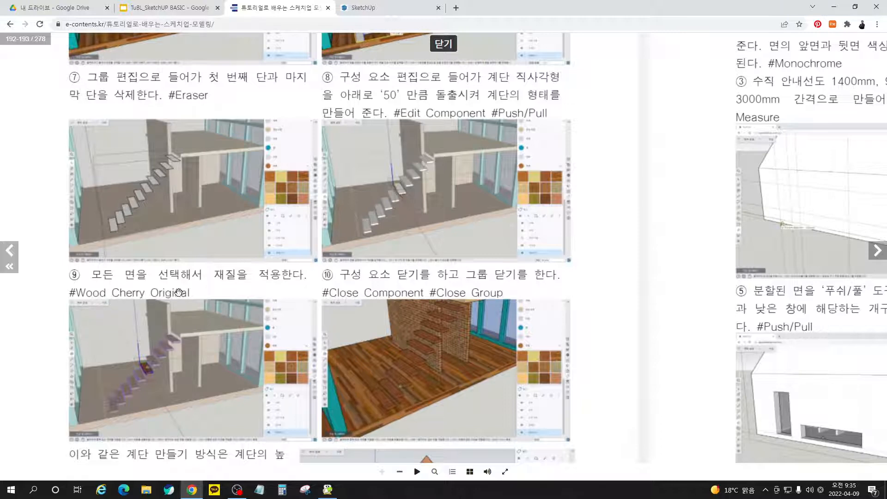
left_click(371, 13)
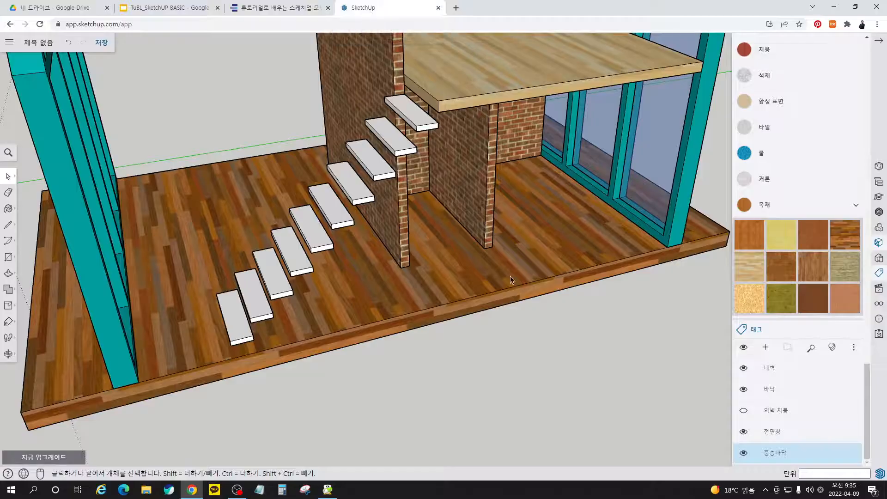
Step: Try painting the whole closed staircase group with the Wood Cherry Original material, and undo it
left_click(812, 234)
left_click(381, 163)
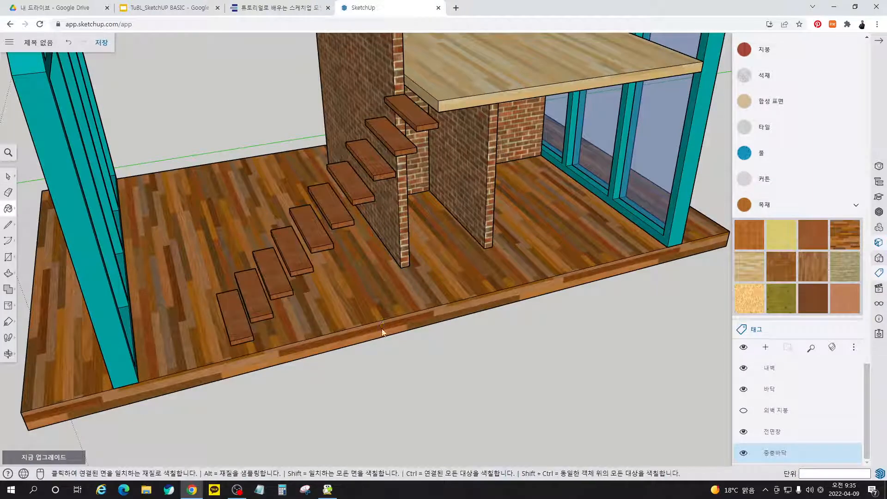
key("ctrl+z")
Step: Open the staircase group for editing with its treads in close view
right_click(384, 165)
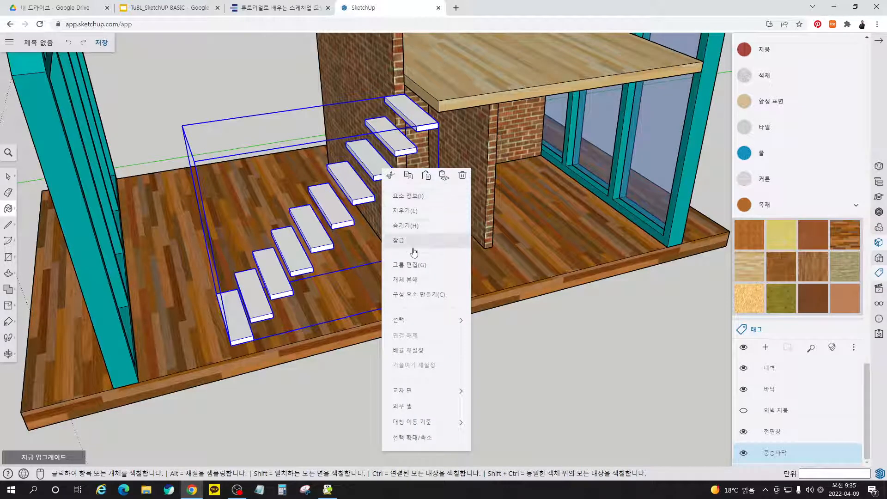
left_click(416, 266)
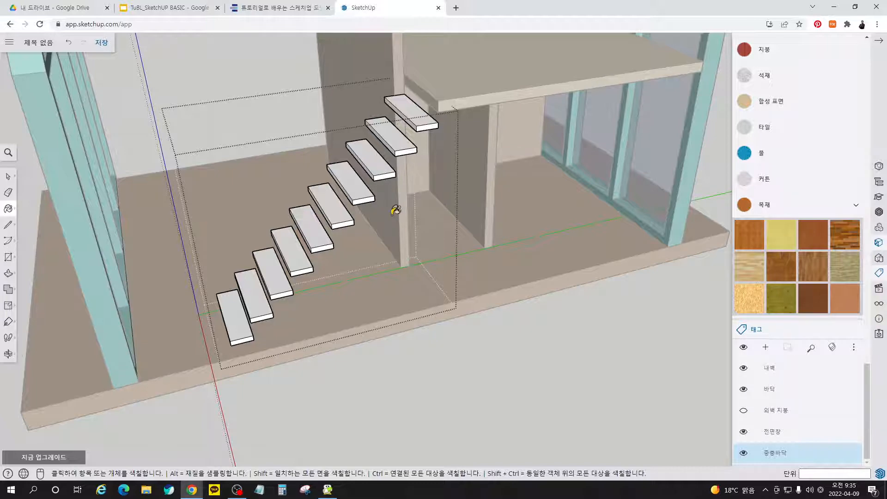
scroll(394, 211, "up", 6)
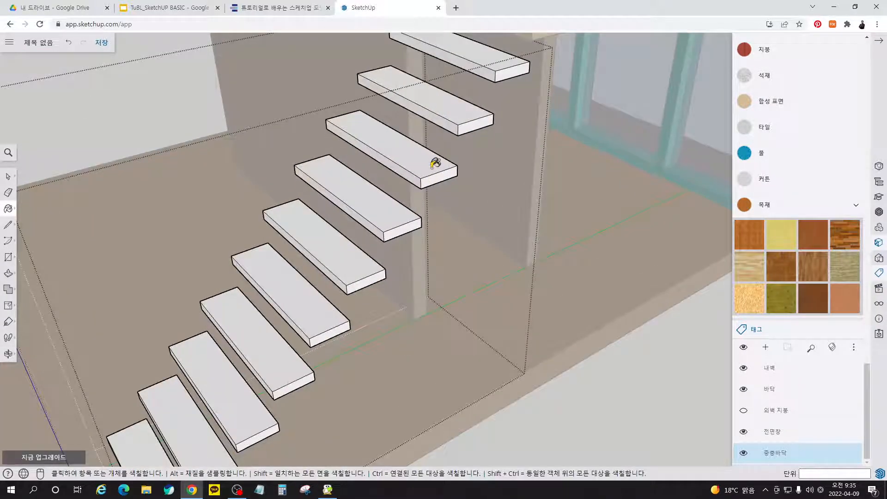
scroll(435, 162, "down", 2)
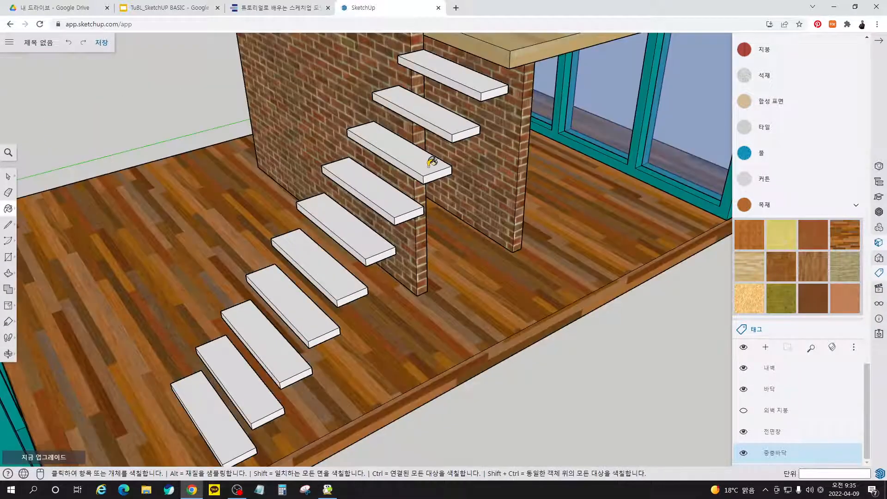
right_click(432, 162)
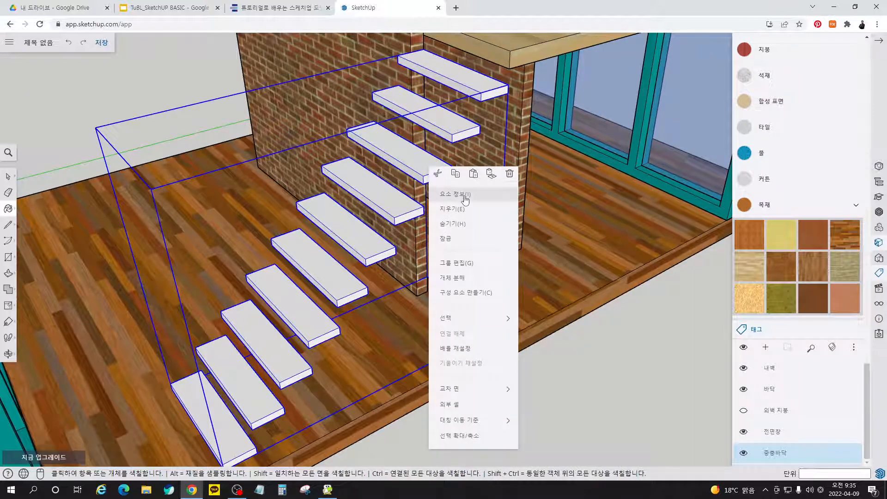
left_click(456, 263)
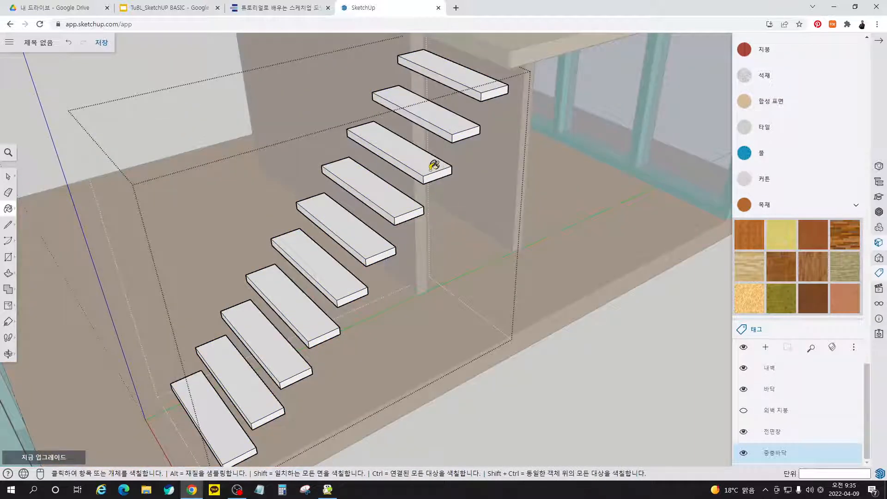
Step: Try painting a single tread component inside the group with the Wood Cherry Original material, and undo it
left_click(816, 236)
left_click(428, 158)
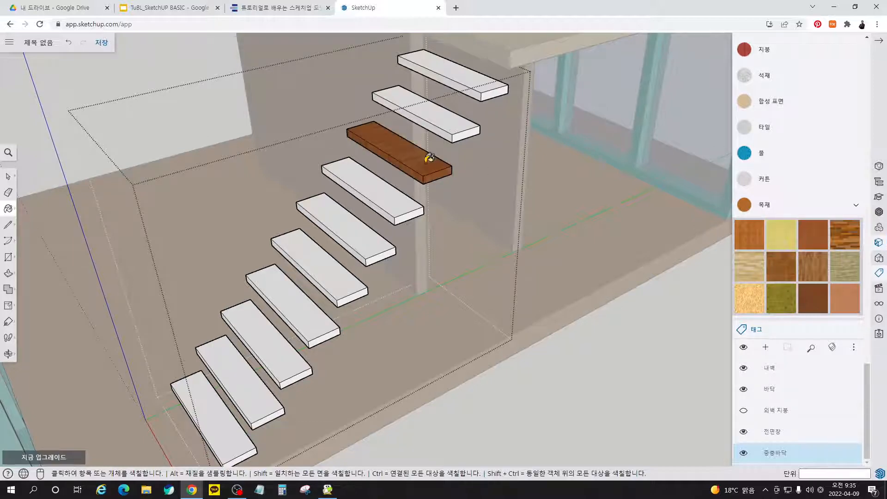
key("ctrl+z")
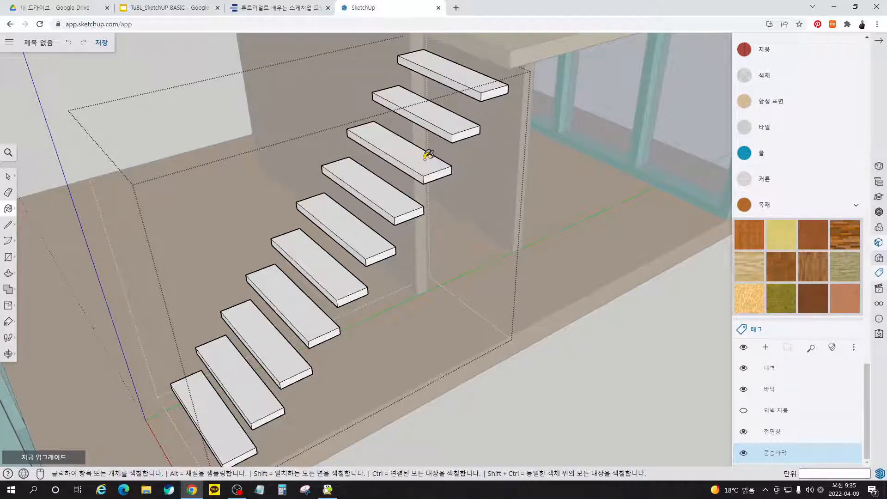
Step: Open the third tread from the top for component editing
right_click(428, 156)
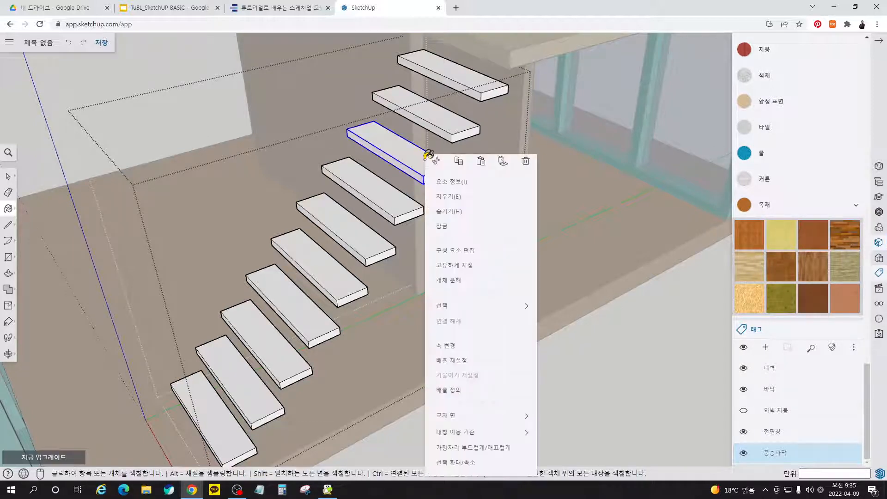
left_click(467, 255)
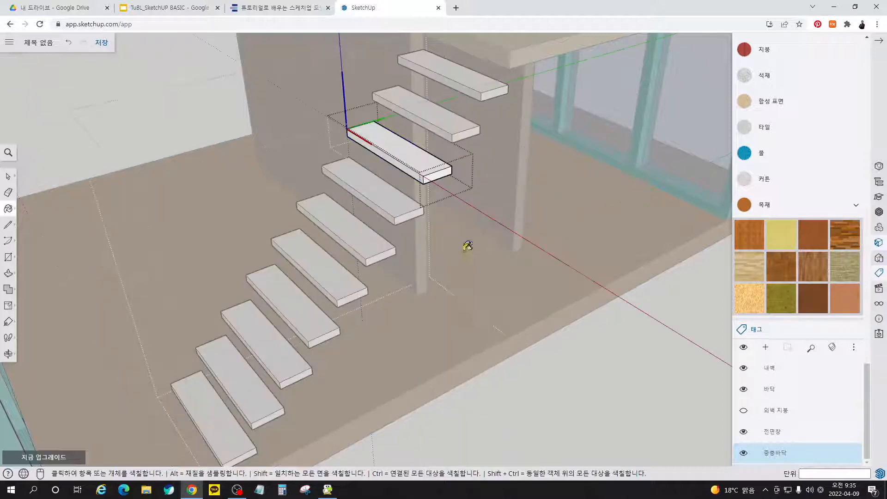
Step: Try painting all selected faces of the opened tread with the Wood Cherry Original material, and undo it
key("space")
triple_click(424, 163)
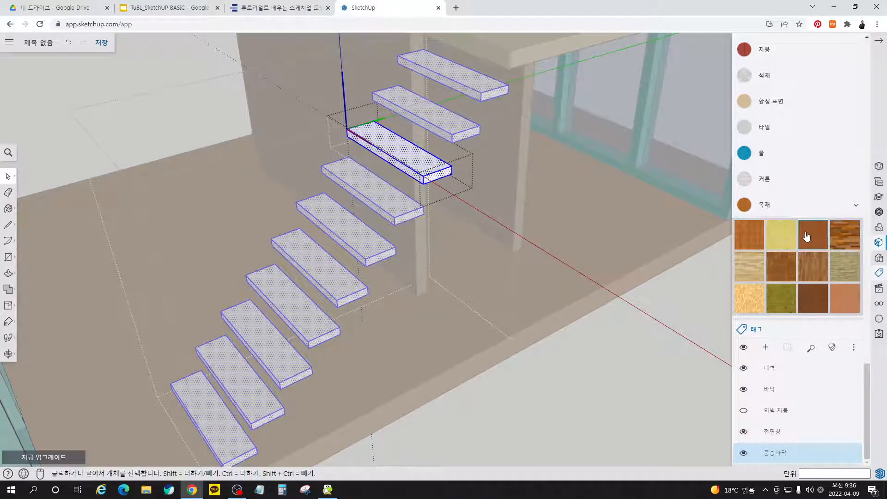
left_click(807, 237)
left_click(416, 159)
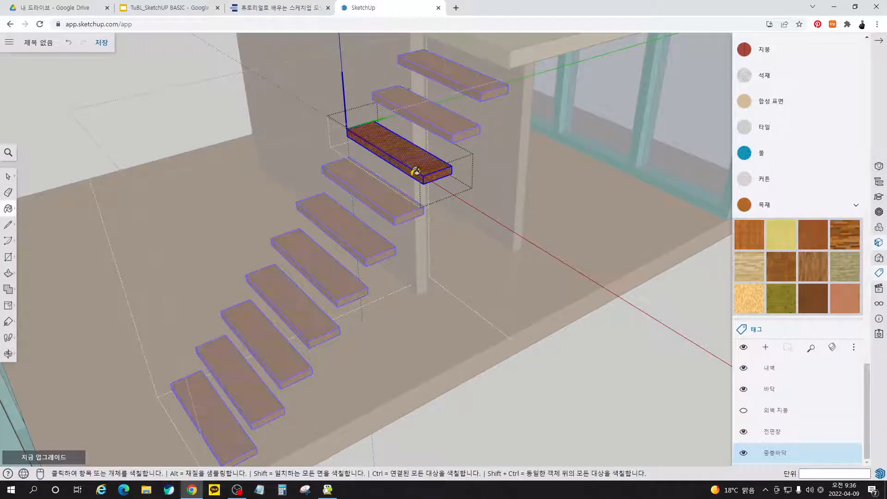
key("ctrl+z")
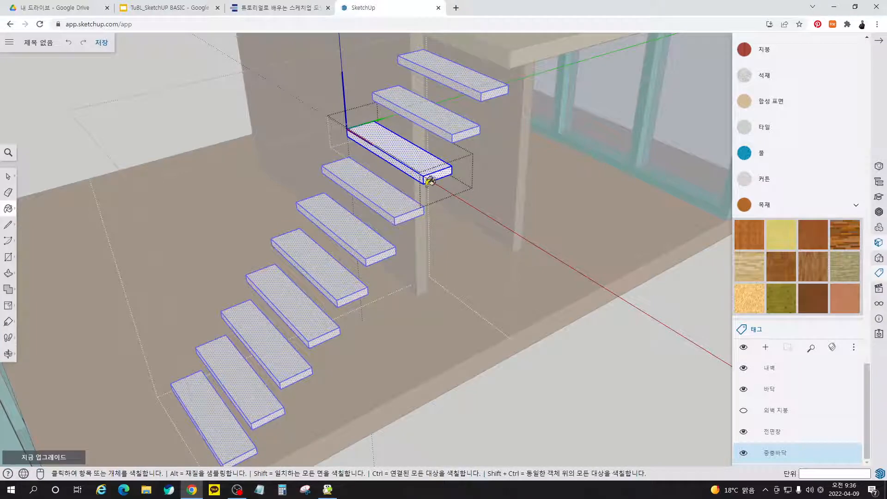
Step: Try painting the opened tread's top face and long side face one by one with Wood Cherry Original, and undo both fills
key("space")
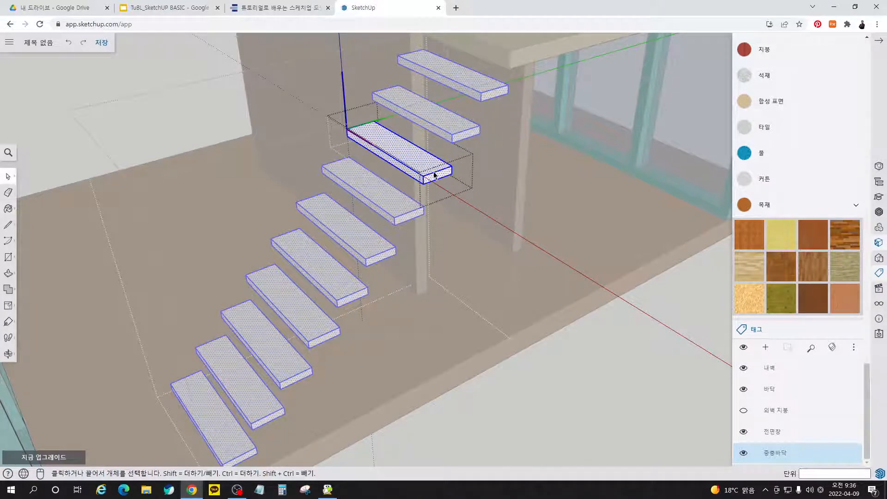
left_click(437, 179)
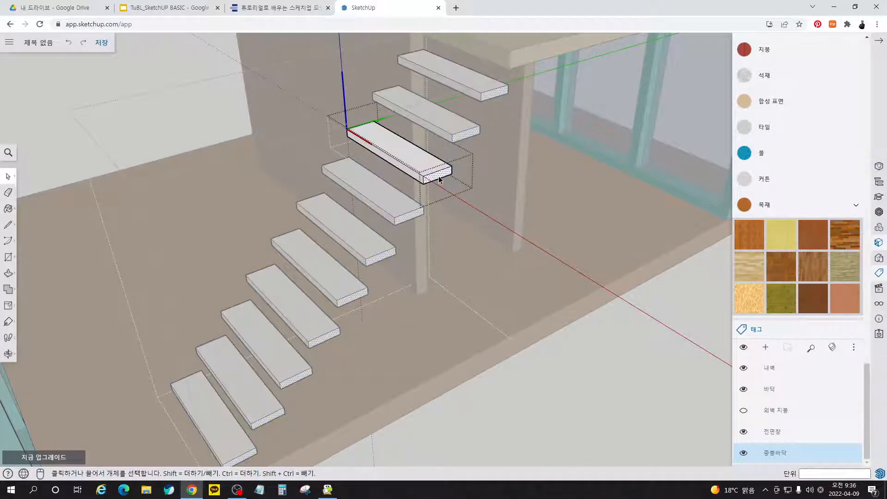
left_click(808, 234)
left_click(422, 154)
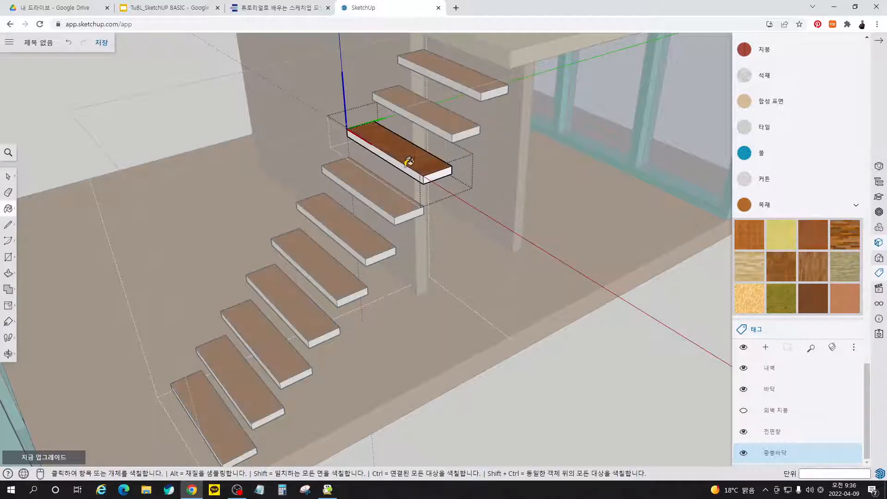
left_click(409, 164)
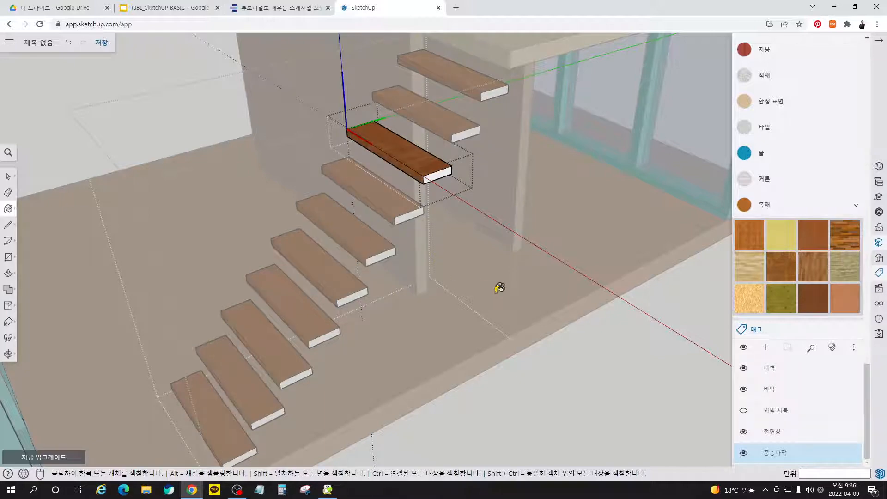
mouse_move(439, 298)
middle_mouse_down()
mouse_move(450, 296)
mouse_move(297, 265)
mouse_move(210, 305)
mouse_move(472, 282)
middle_mouse_up()
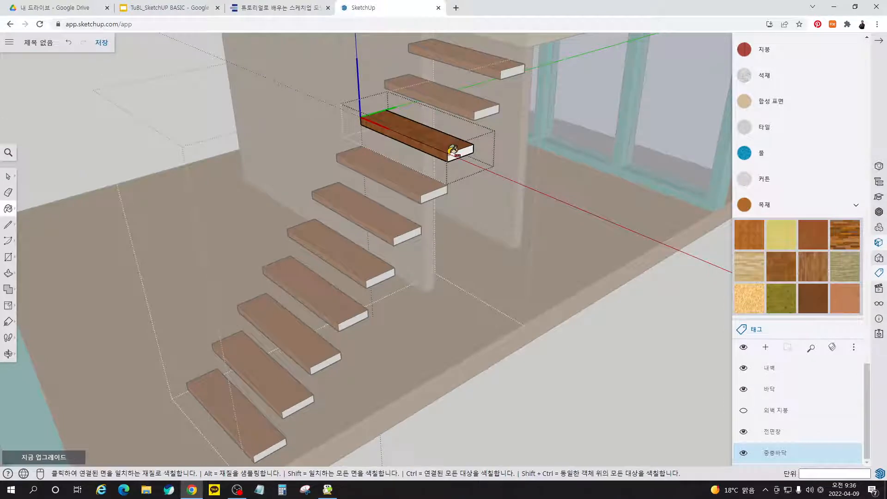
key("ctrl+z")
key("ctrl+z")
Step: Close the tread component and the staircase group, and paint the whole closed staircase with the Wood Cherry Original material
scroll(336, 176, "down", 3)
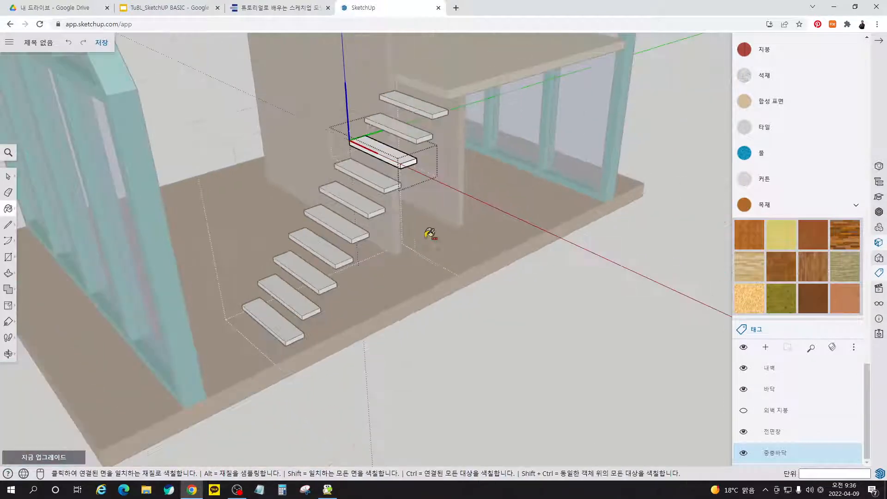
key("space")
left_click(476, 317)
middle_click_drag(447, 275, 481, 311)
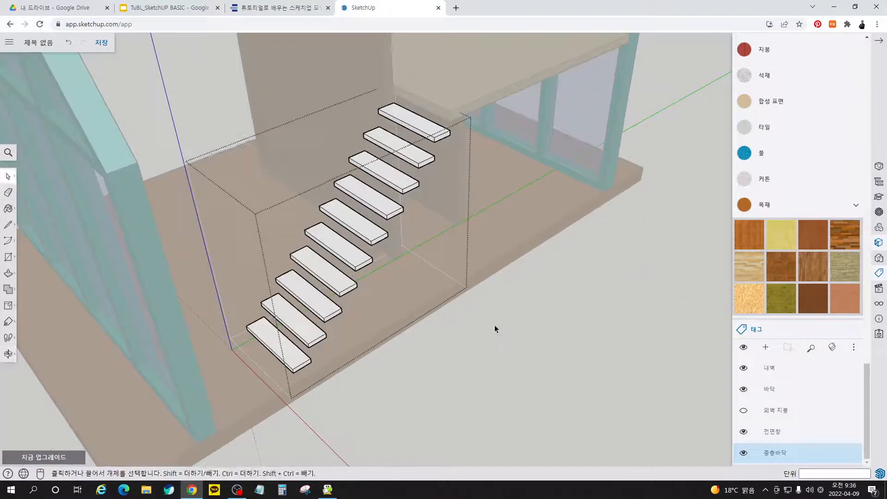
left_click(494, 325)
left_click(802, 250)
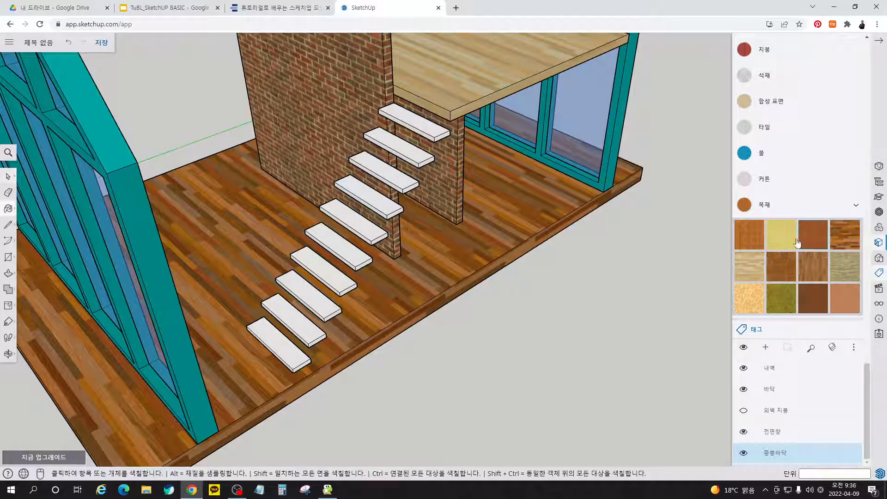
left_click(424, 153)
key("space")
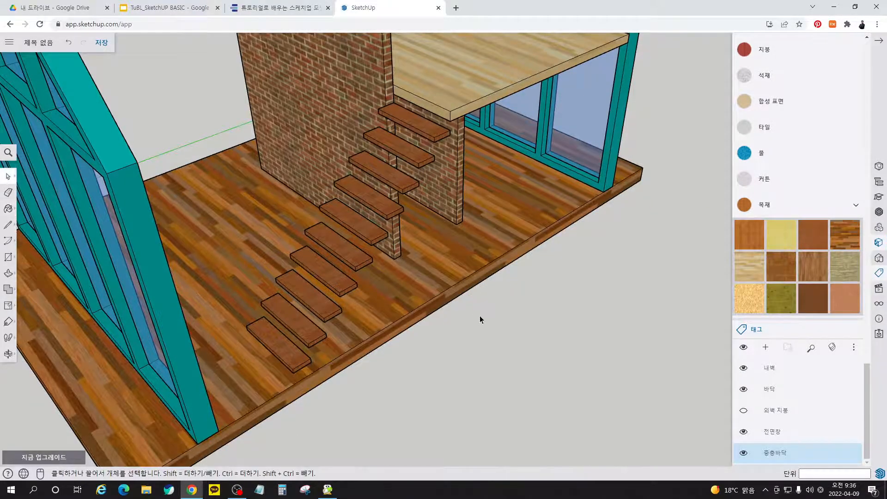
Step: Check the tutorial's last staircase step, make the 외벽 지붕 tag visible and active, and inspect the completed house from several sides
middle_click_drag(351, 314, 360, 235)
left_click(283, 14)
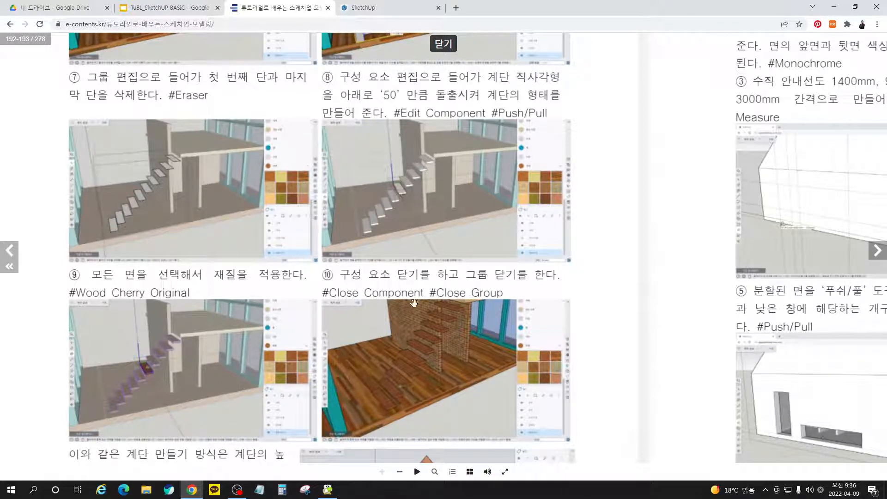
scroll(442, 335, "down", 5)
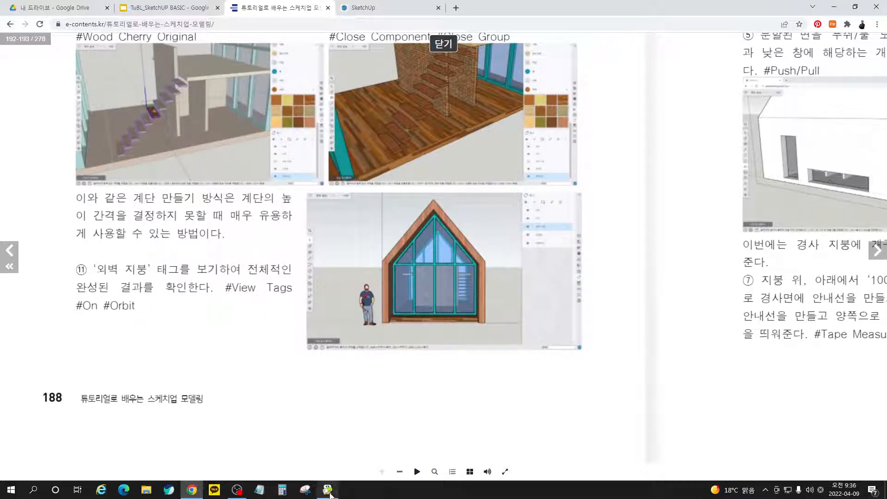
left_click(365, 8)
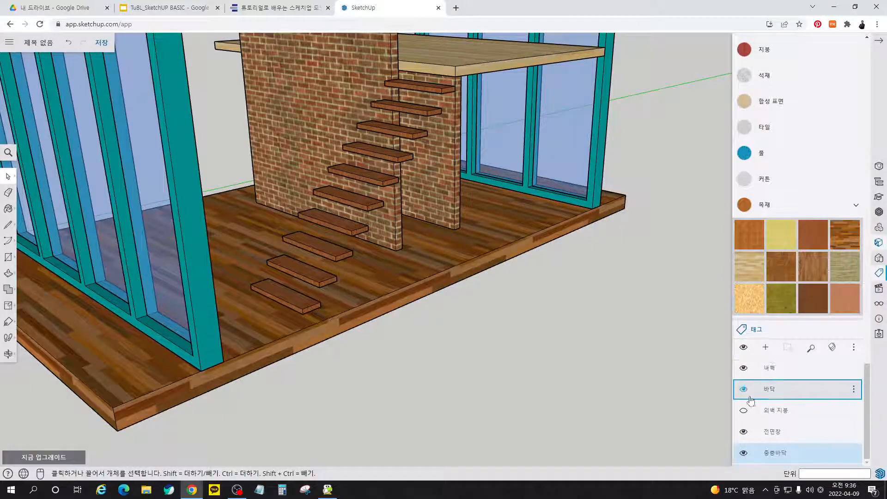
left_click(744, 410)
left_click(777, 411)
scroll(499, 280, "down", 10)
middle_click_drag(519, 284, 647, 314)
middle_click_drag(383, 314, 665, 272)
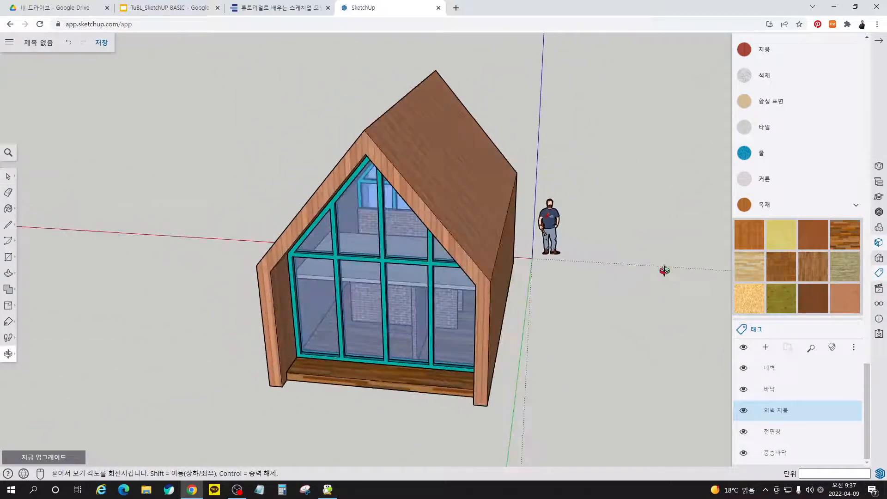
middle_click_drag(370, 293, 589, 328)
scroll(489, 221, "up", 2)
Step: Read the tutorial's 창호 만들기 section and display the SketchUp model in the 모노 (monochrome) face style
left_click(277, 8)
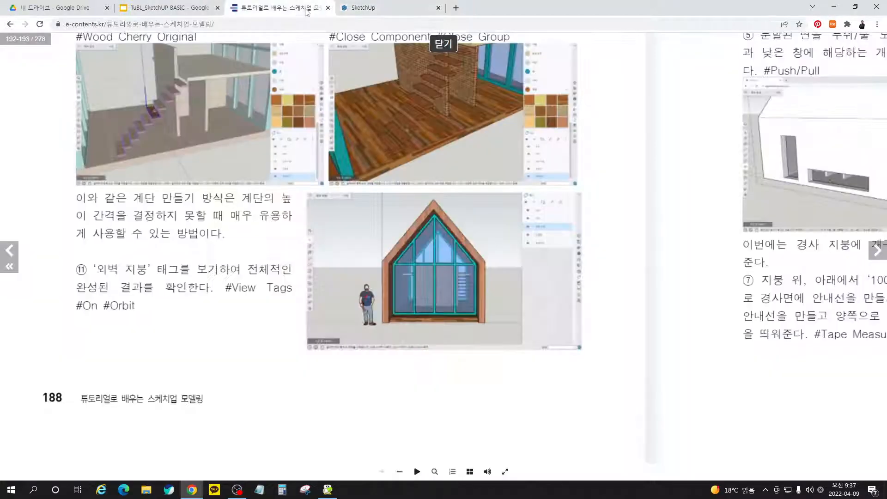
left_click_drag(638, 177, 394, 299)
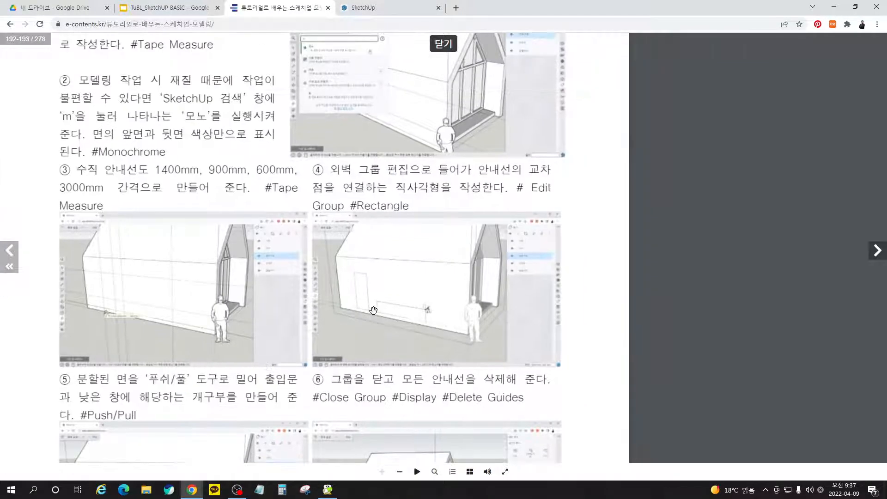
left_click_drag(462, 137, 503, 200)
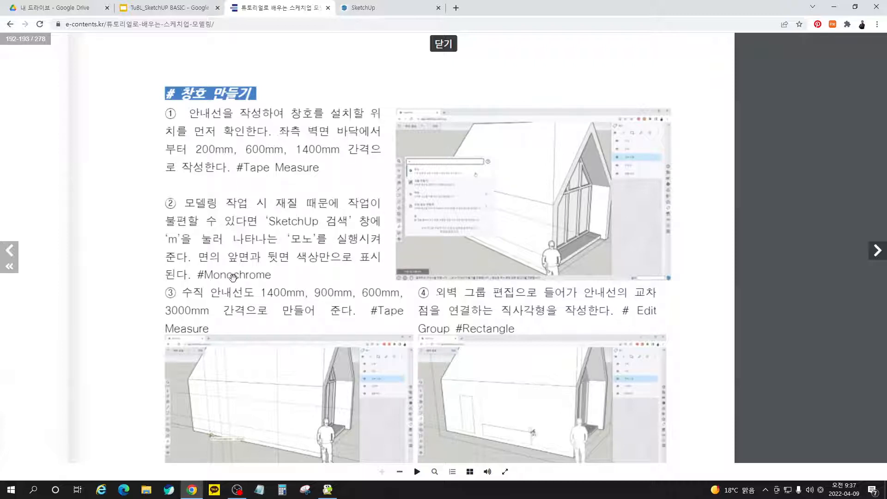
left_click(393, 8)
middle_click_drag(303, 251, 376, 234)
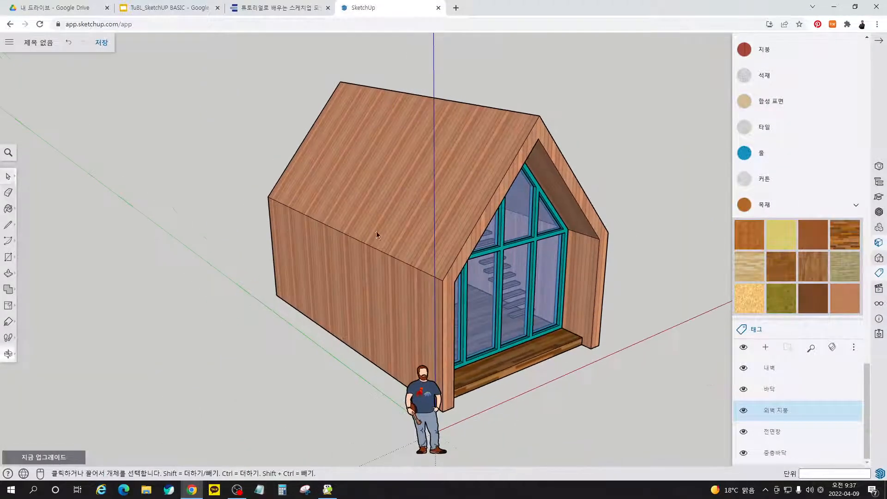
left_click(8, 153)
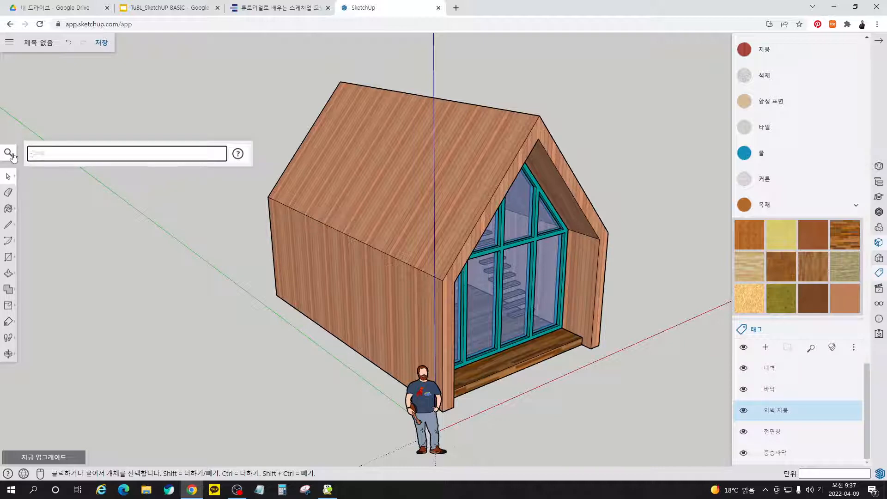
type("ㅁㅗ노")
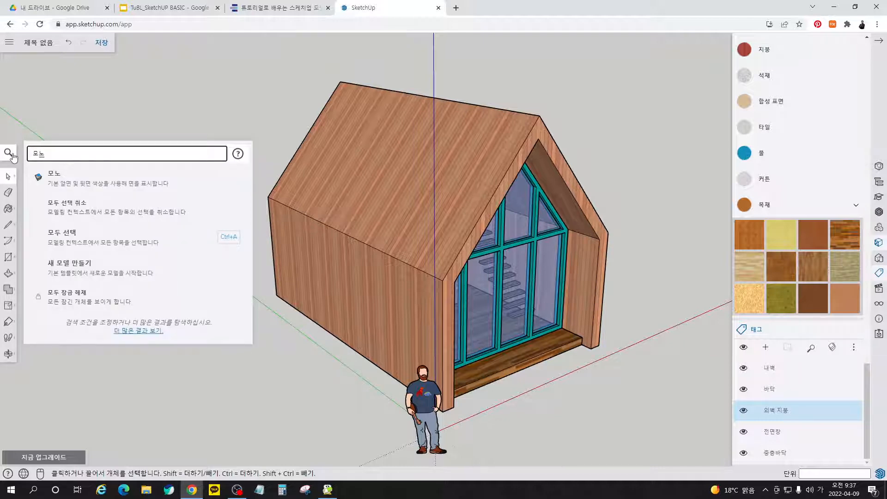
type("ㅣ")
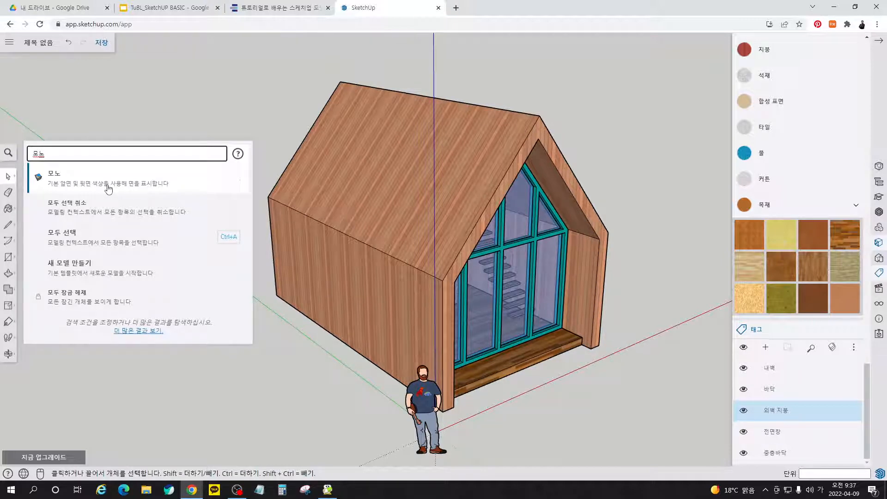
key("BackSpace")
left_click(233, 177)
middle_click_drag(366, 351, 322, 268)
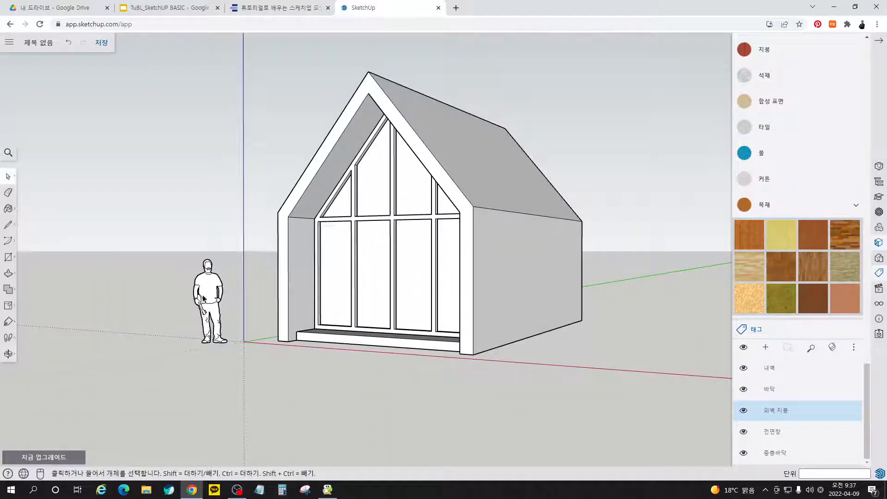
middle_click_drag(483, 264, 430, 271)
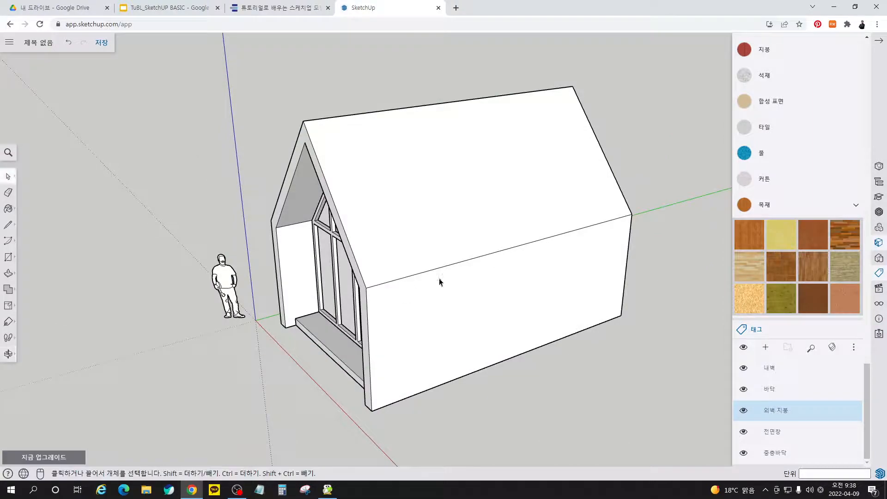
Step: Hide the 외벽 지붕 tag to view the monochrome interior, and show the tag again
left_click(743, 411)
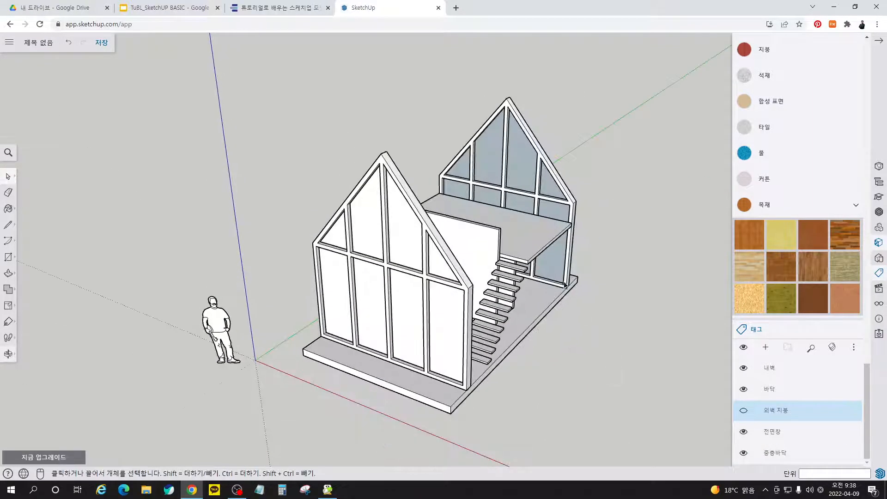
middle_click_drag(553, 214, 606, 265)
left_click(743, 410)
Step: Following the tutorial's guide spacing, place a Tape Measure guide 200 mm above the left wall's base edge
middle_click_drag(555, 323, 469, 352)
scroll(484, 379, "up", 2)
left_click(268, 8)
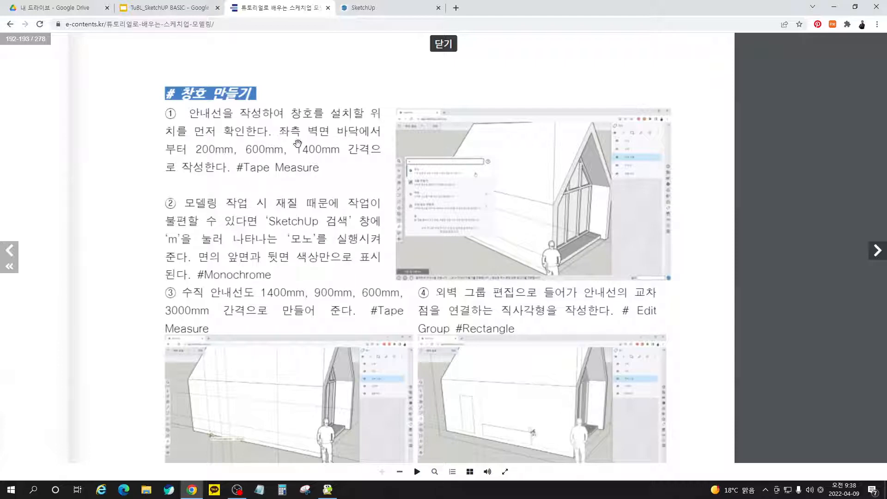
left_click(370, 14)
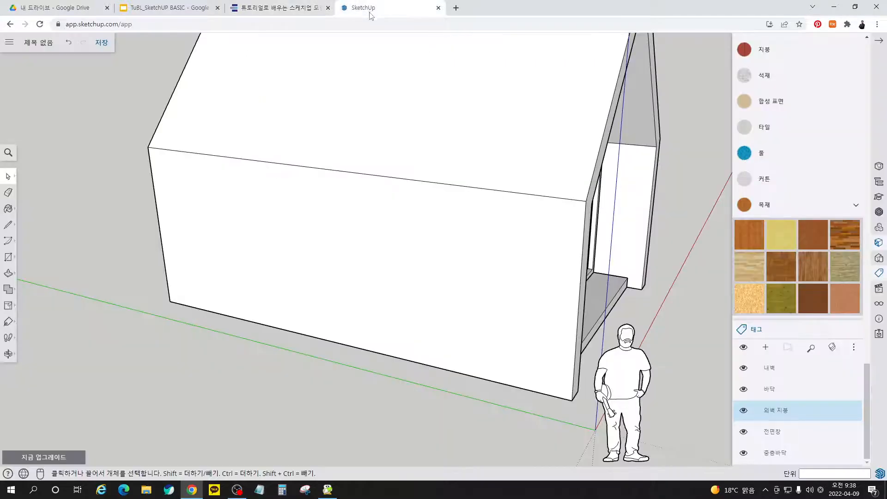
middle_click_drag(360, 317, 303, 301)
key("t")
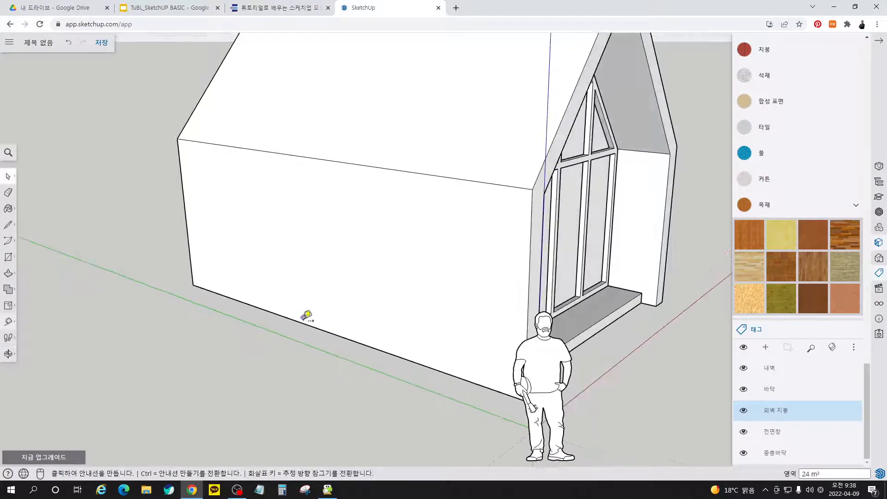
left_click(305, 323)
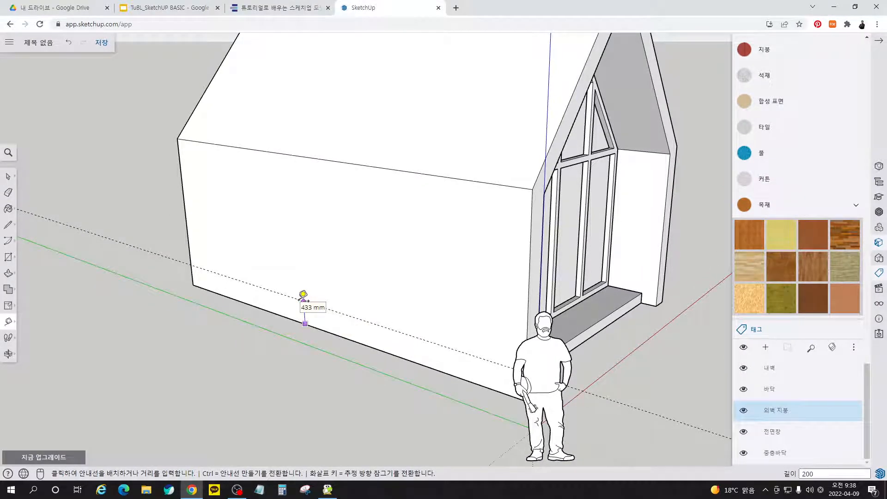
left_click(303, 294)
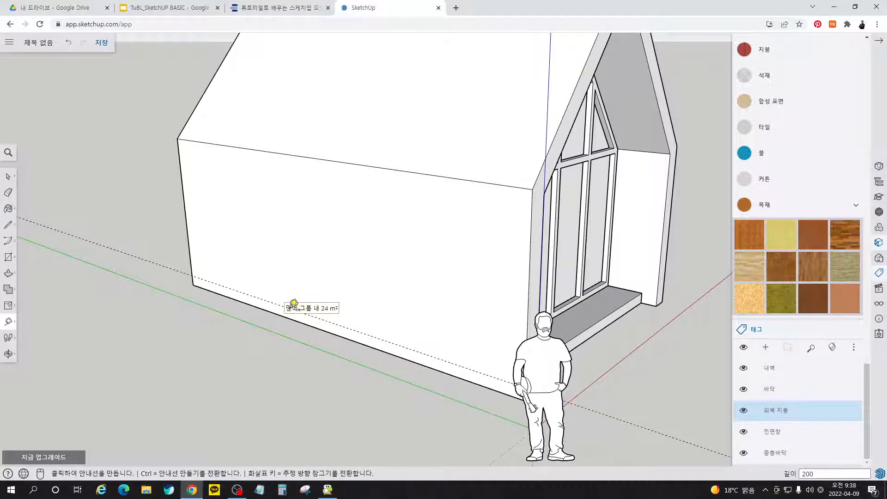
Step: Add two more horizontal guides on the left wall, 600 mm above the 200 mm guide and 1400 mm above that one
left_click(285, 295)
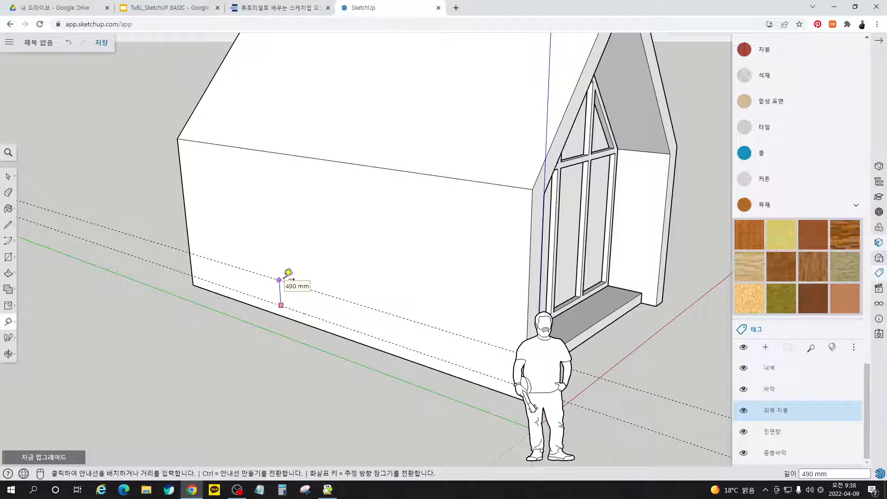
type("600")
key("Return")
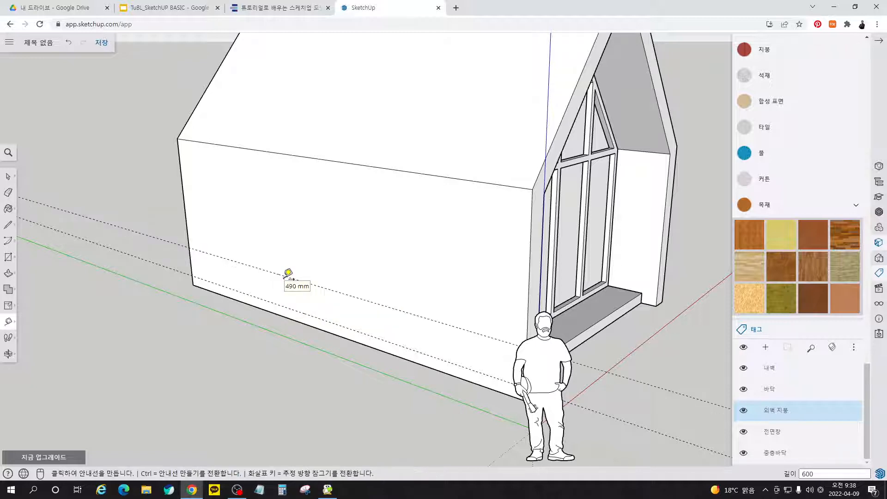
left_click(280, 275)
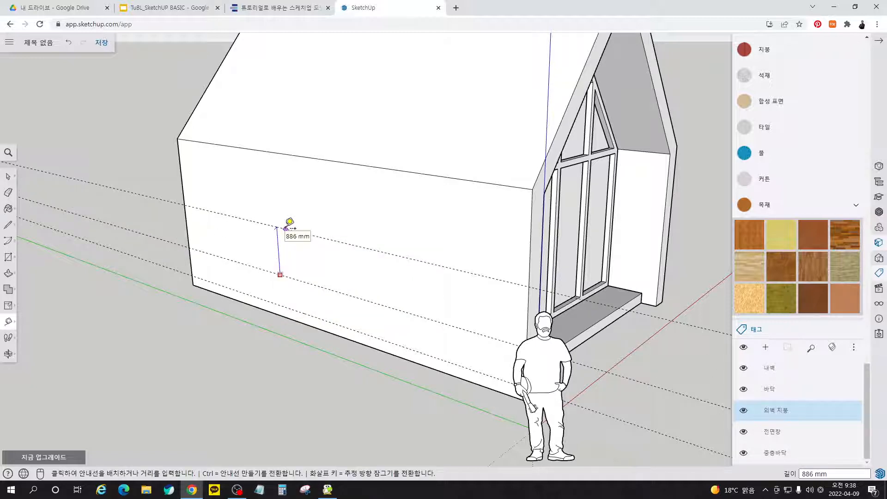
left_click(286, 227)
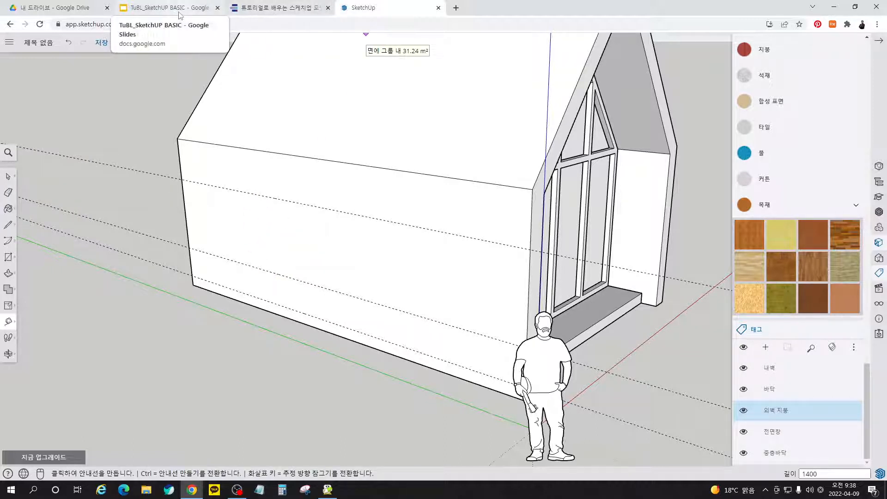
Step: Following the tutorial's spacing, place vertical guides on the left wall, 1400 mm from its rear edge and 900 mm beyond that one
left_click(302, 8)
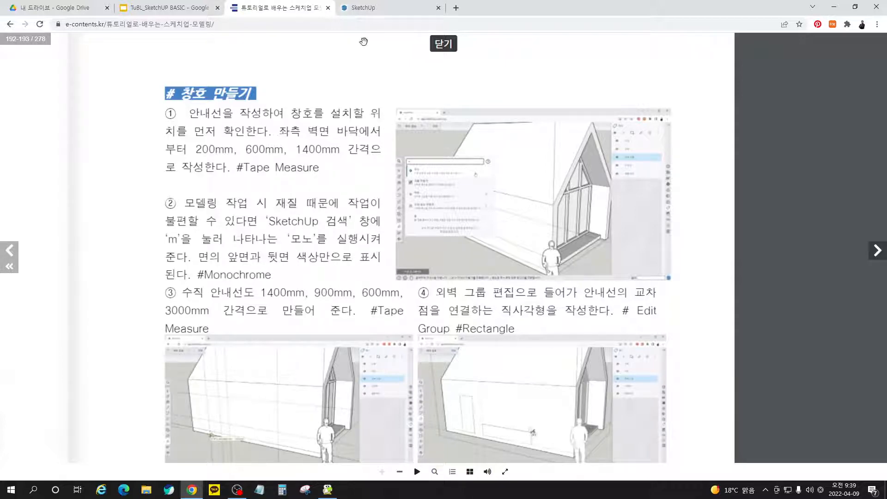
left_click(382, 9)
left_click(187, 232)
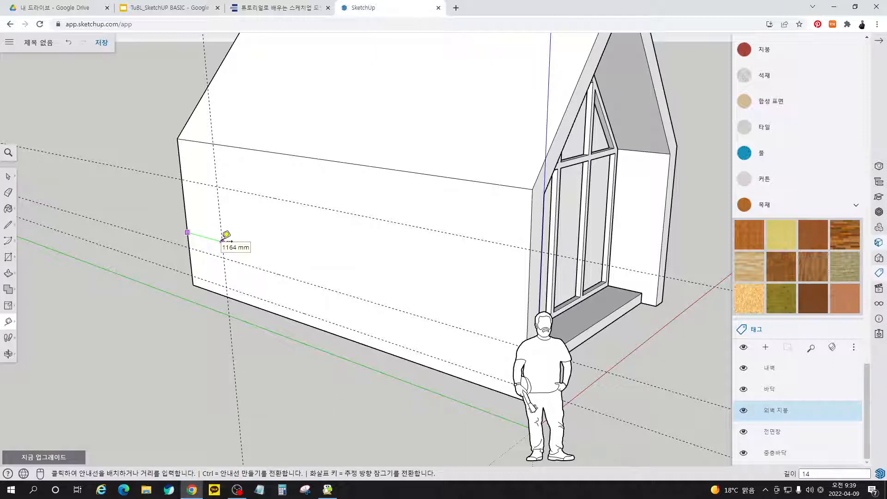
left_click(226, 234)
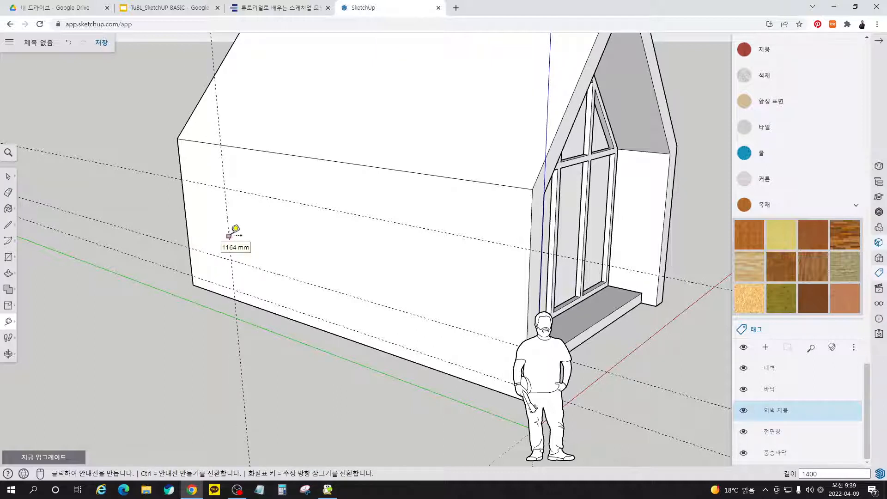
left_click(228, 227)
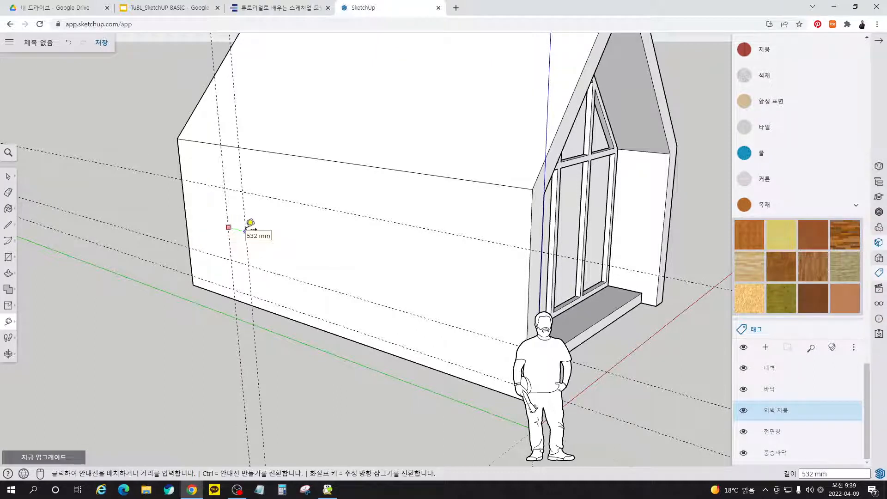
type("900")
key("Return")
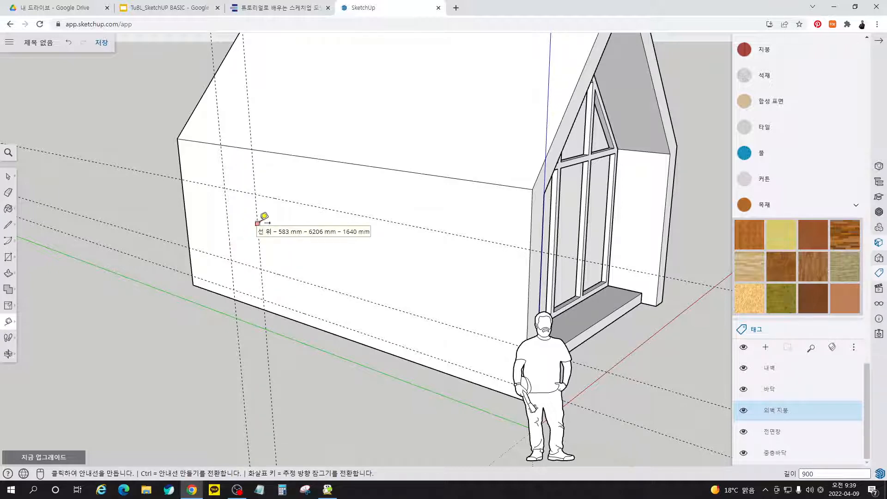
Step: Add two more vertical guides on the left wall, 600 mm from the 900 mm guide and 3000 mm beyond that one
left_click(257, 223)
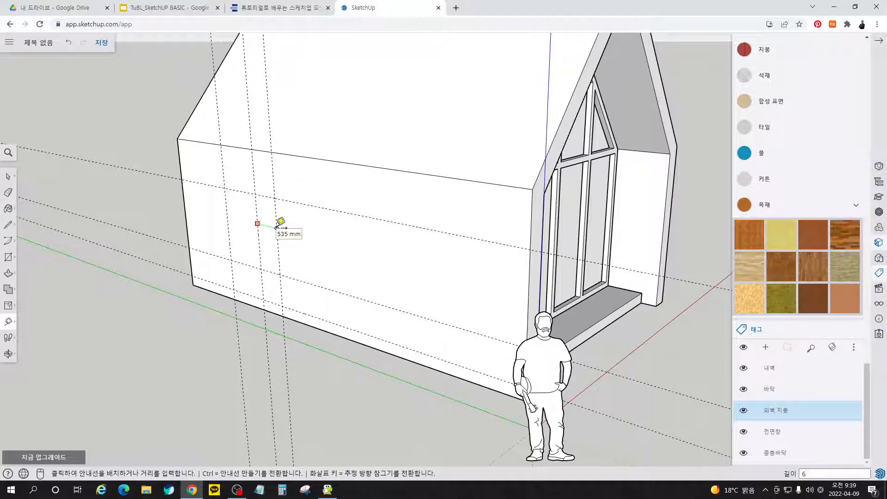
left_click(281, 221)
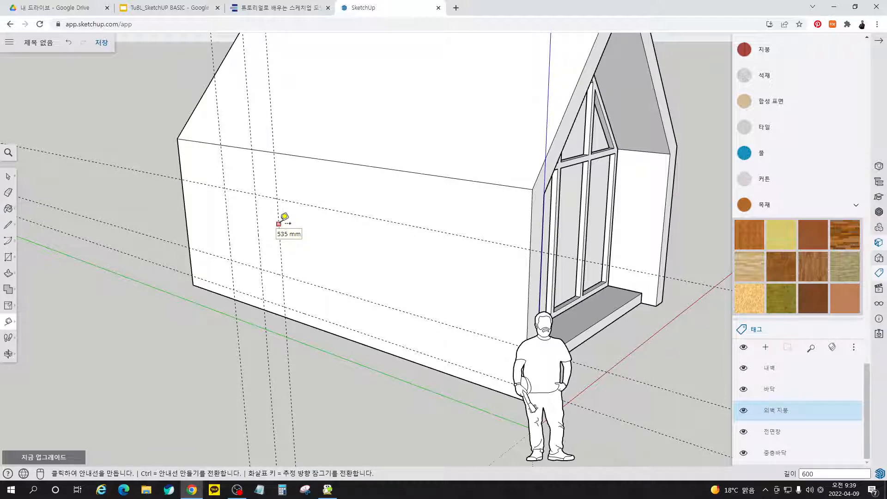
left_click(279, 224)
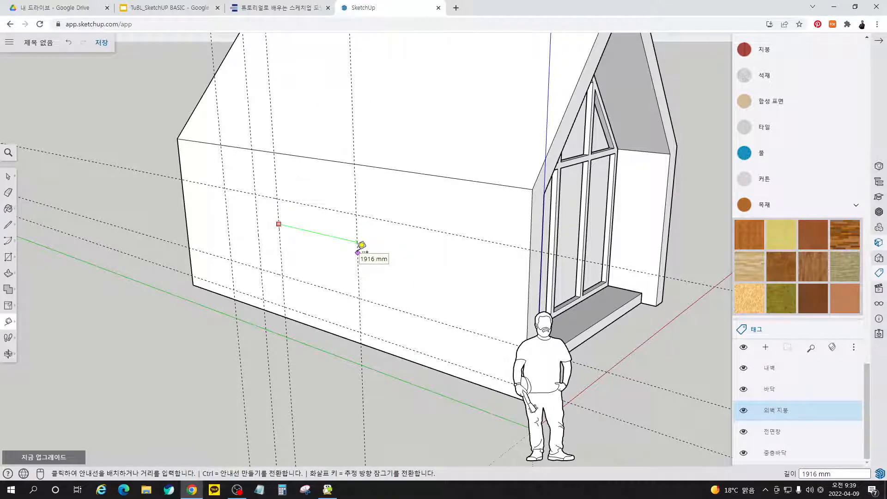
left_click(362, 247)
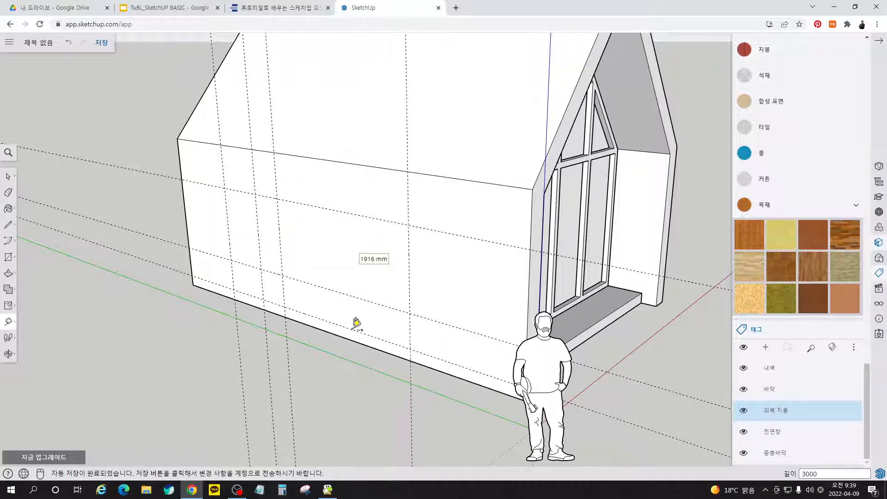
Step: Read the tutorial's instructions for cutting the door and low window openings, and open the outer wall group in SketchUp for editing
scroll(360, 305, "up", 5)
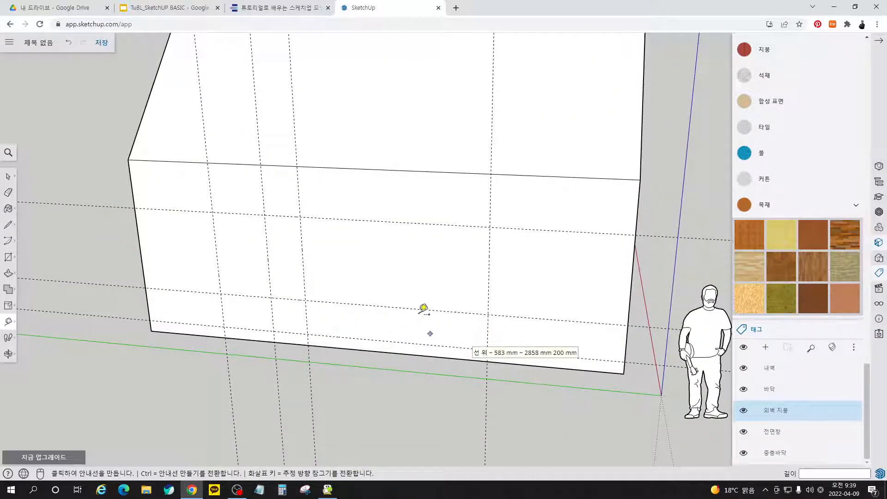
left_click(280, 8)
left_click_drag(429, 296, 390, 264)
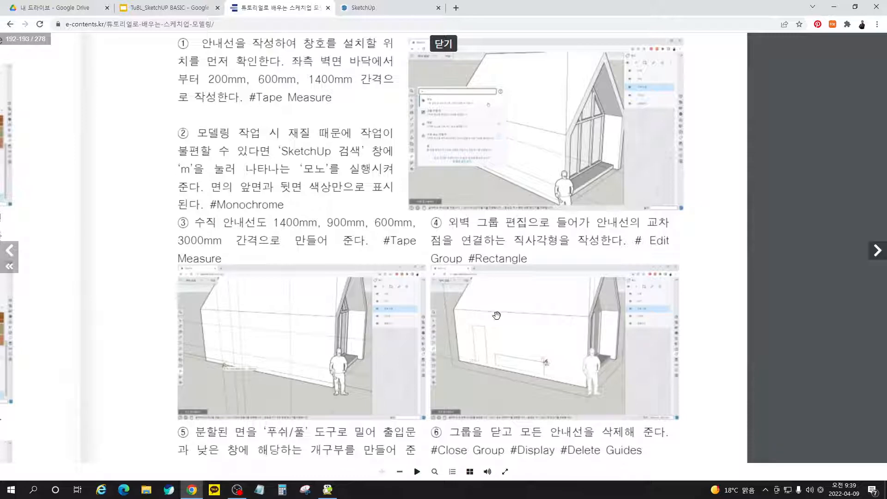
left_click_drag(408, 384, 416, 293)
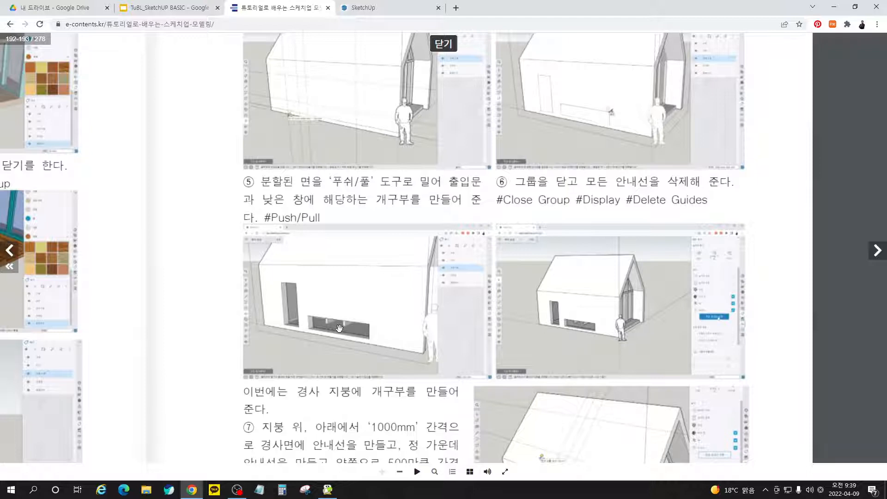
left_click_drag(454, 340, 460, 314)
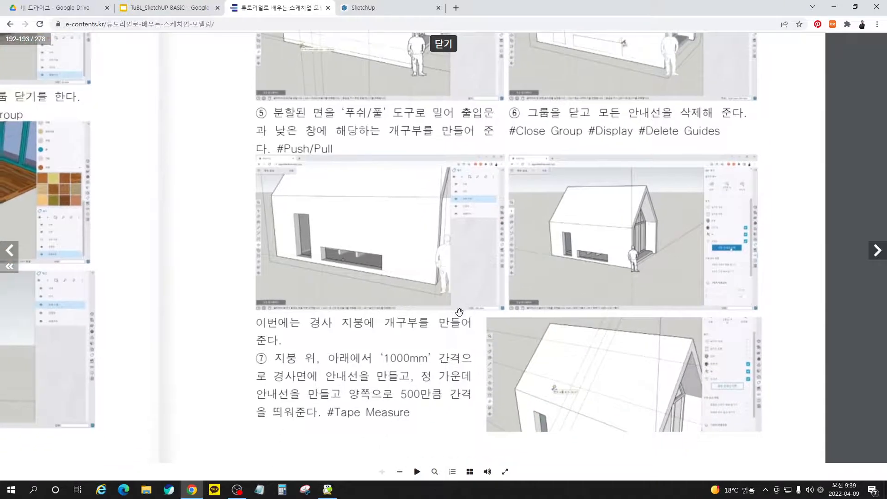
left_click(365, 8)
right_click(369, 301)
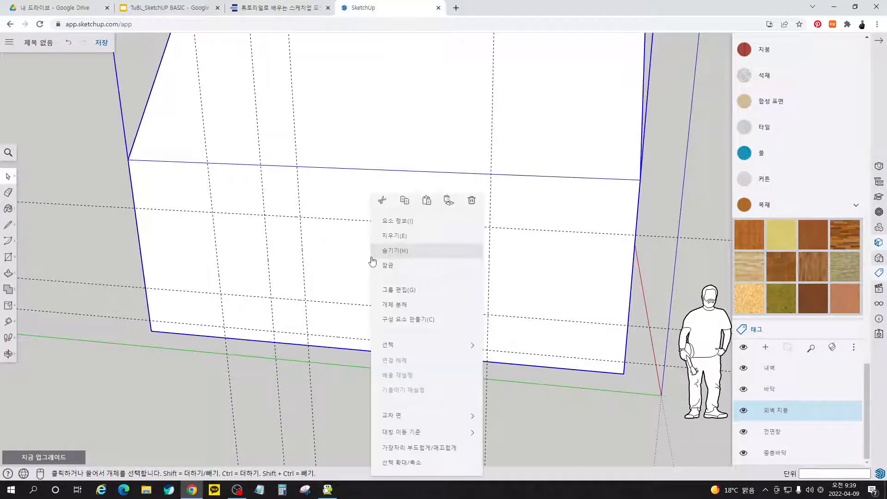
left_click(409, 296)
Step: Draw a 2000 x 900 mm door rectangle and a 3000 x 600 mm low window rectangle between the guide intersections on the left wall
middle_click_drag(398, 324, 279, 341)
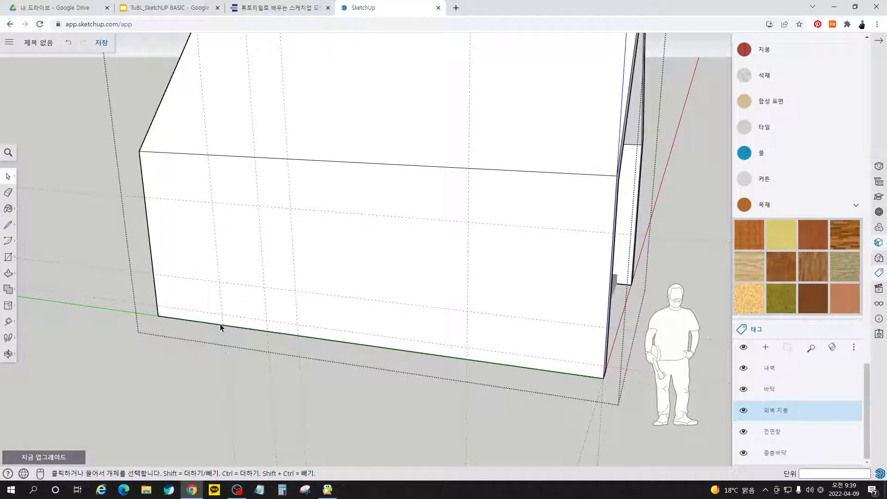
key("r")
left_click(215, 300)
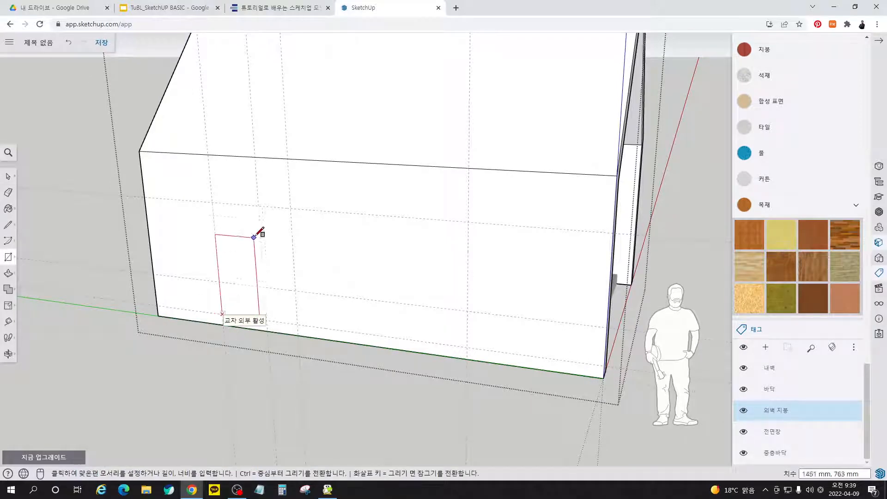
left_click(259, 205)
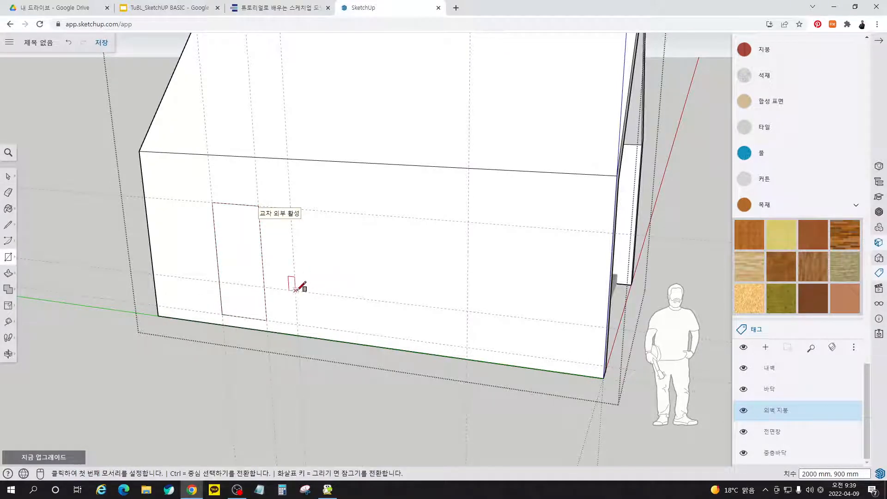
left_click(295, 291)
left_click(467, 346)
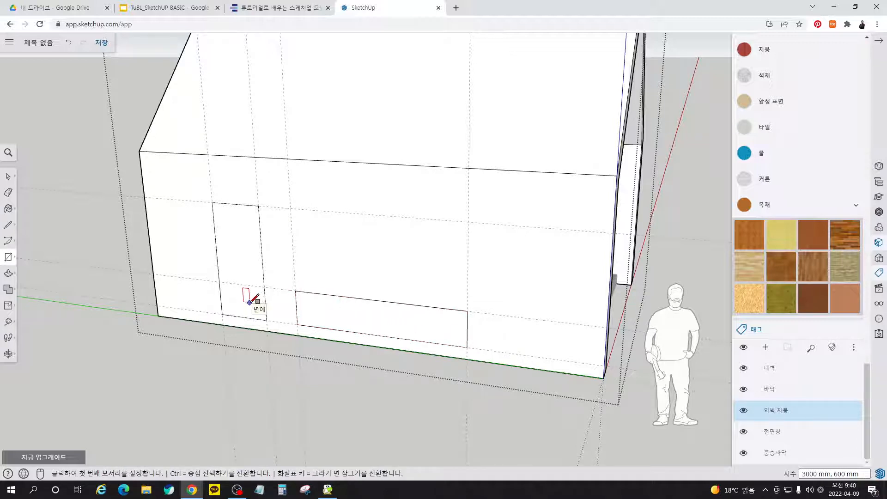
Step: Push/Pull the door and low window faces 300 mm through the left wall to cut the openings, and close the group
key("p")
left_click(238, 268)
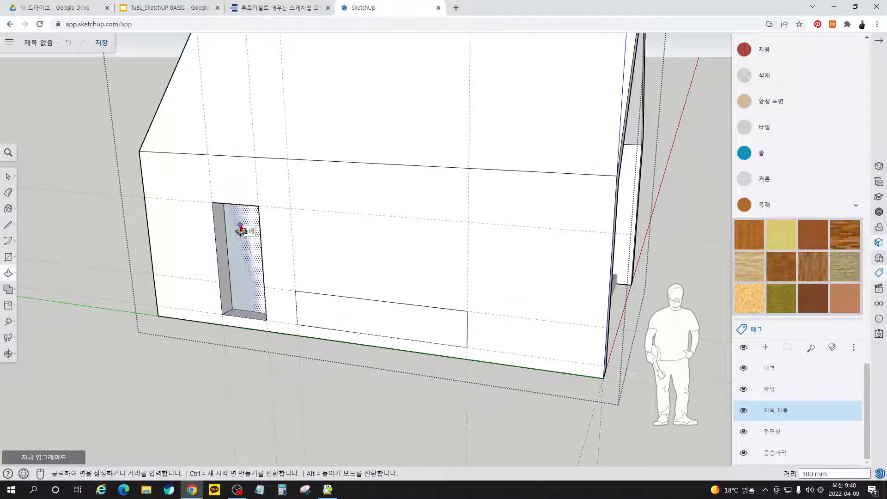
left_click(239, 233)
double_click(341, 316)
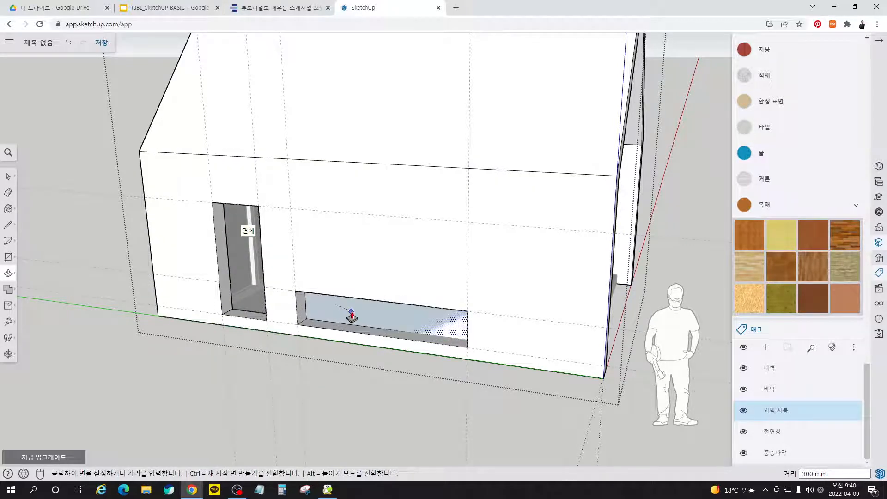
key("space")
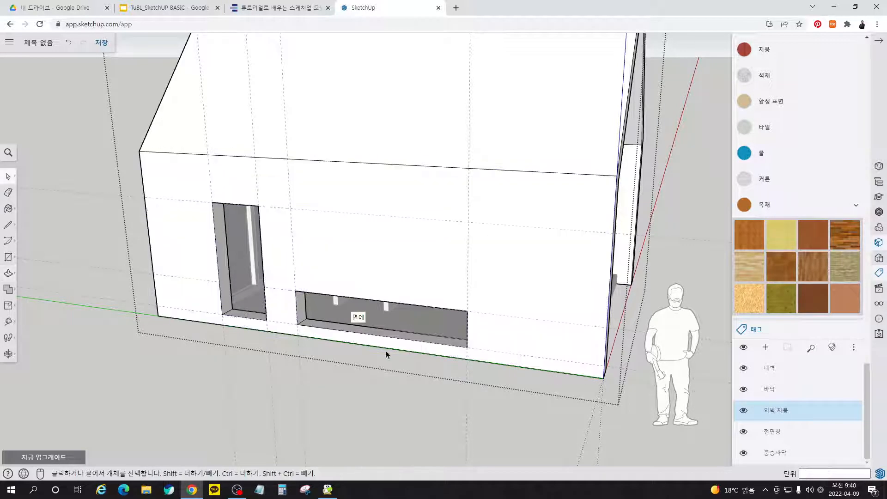
right_click(104, 227)
left_click(131, 258)
Step: Check the wall openings against the tutorial and delete all guides from the SketchUp model
middle_click_drag(242, 322, 550, 351)
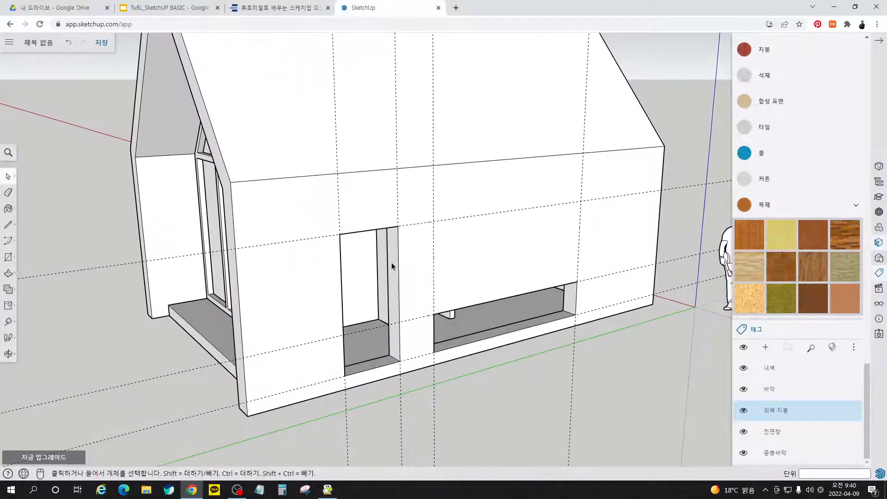
middle_click_drag(450, 318, 313, 341)
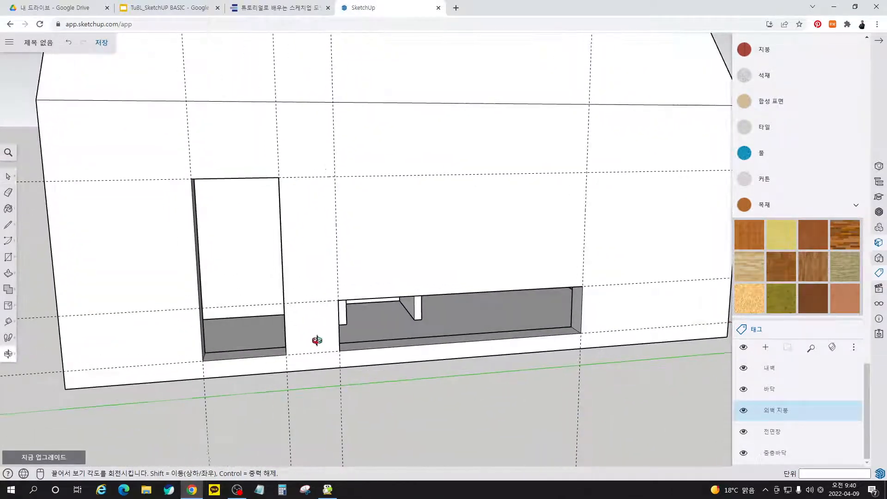
left_click(266, 11)
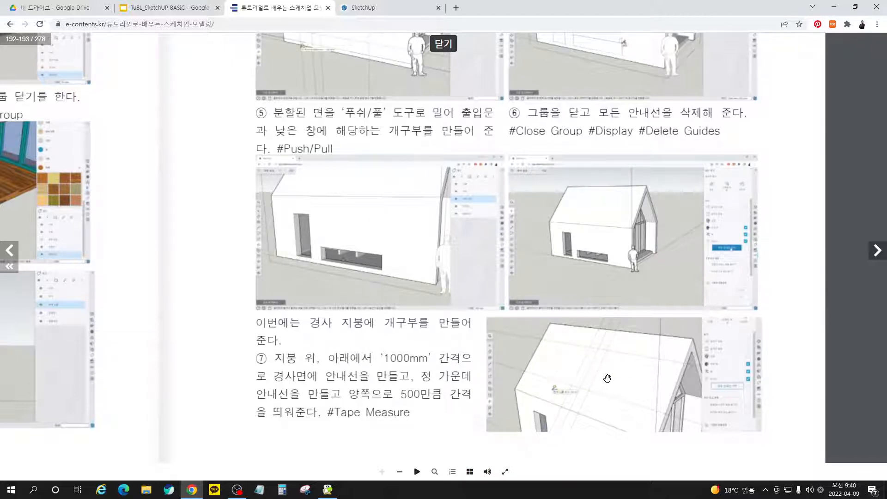
left_click(404, 7)
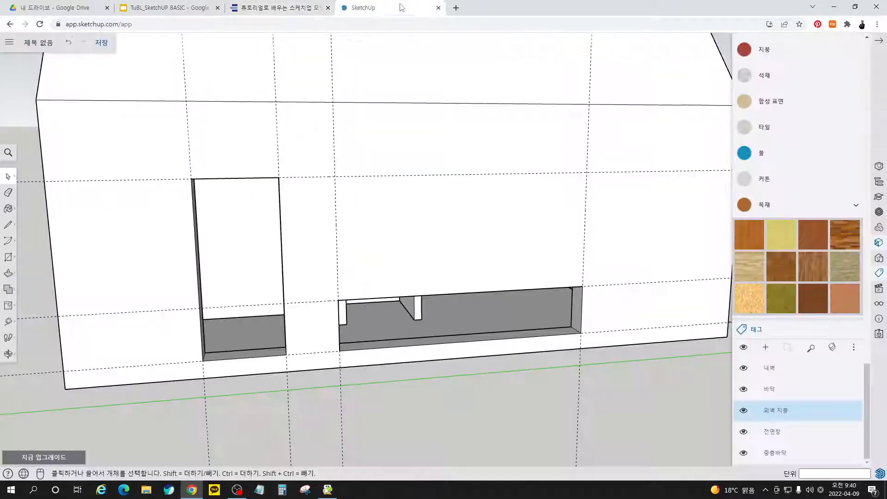
left_click(878, 304)
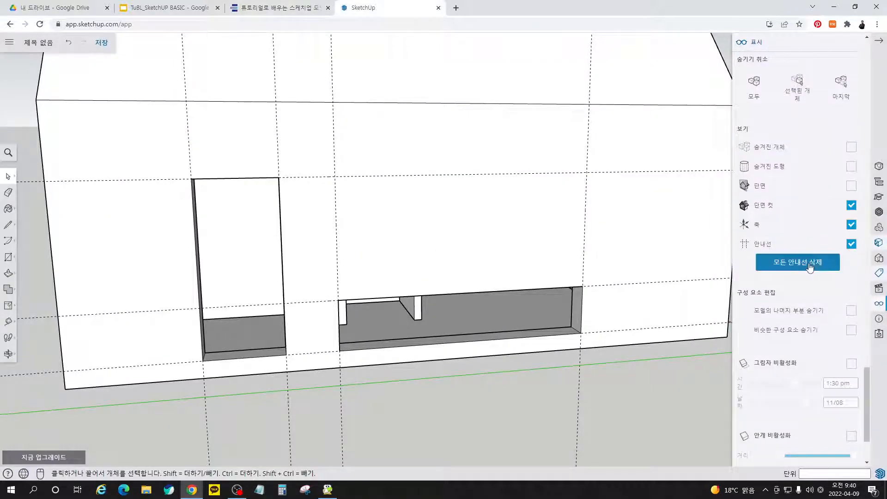
left_click(810, 267)
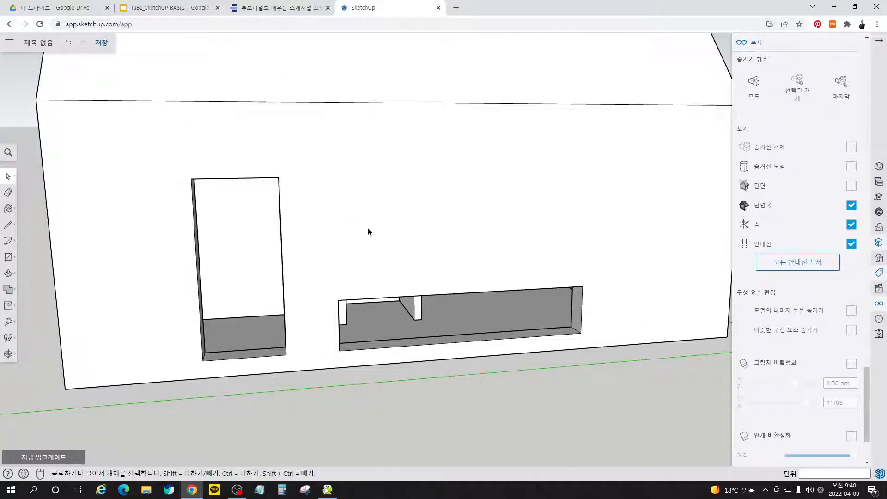
scroll(387, 221, "down", 5)
middle_click_drag(422, 254, 300, 318)
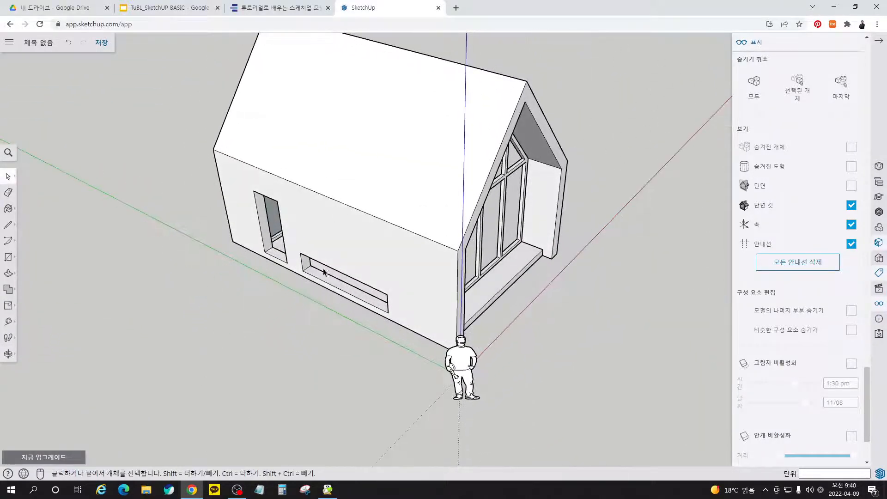
scroll(542, 300, "down", 3)
scroll(470, 105, "up", 3)
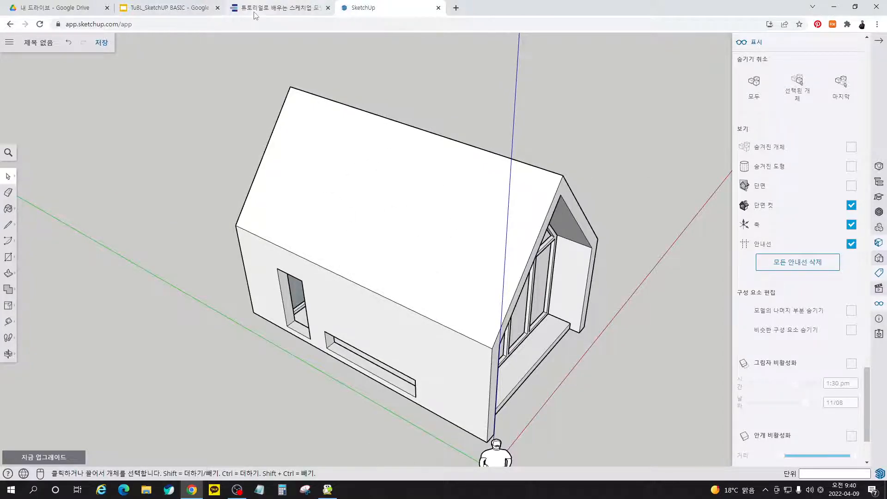
Step: Following the tutorial, place guides on the left roof slope 1000 mm in from the eave edge and 1000 mm in from the ridge
left_click(275, 7)
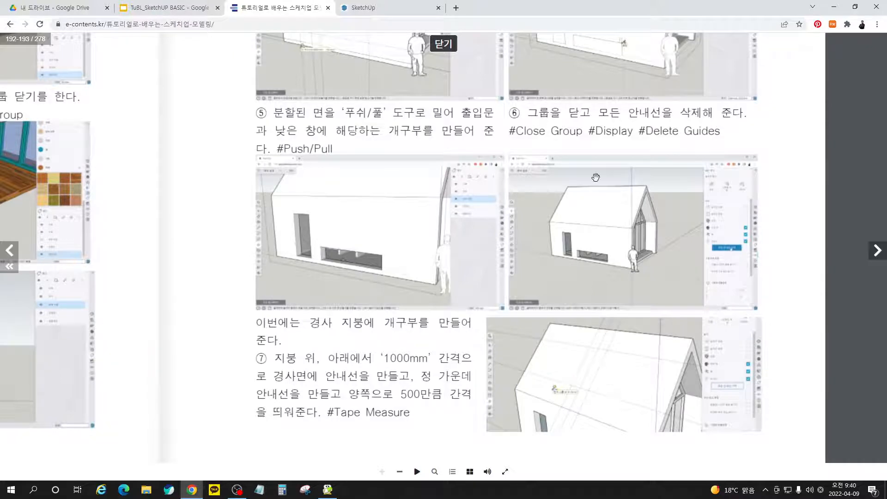
left_click(410, 8)
middle_click_drag(432, 272, 365, 203)
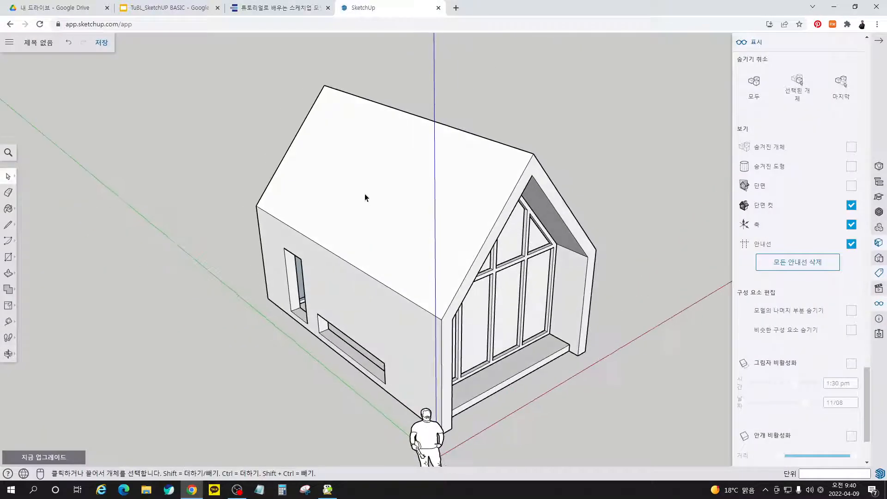
scroll(368, 207, "up", 3)
mouse_move(384, 232)
middle_mouse_down()
mouse_move(392, 188)
mouse_move(375, 225)
middle_mouse_up()
key("t")
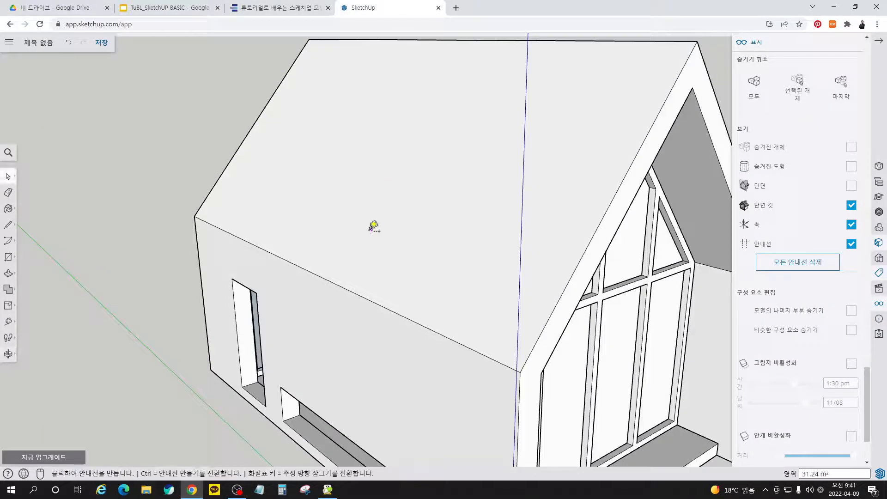
left_click(296, 264)
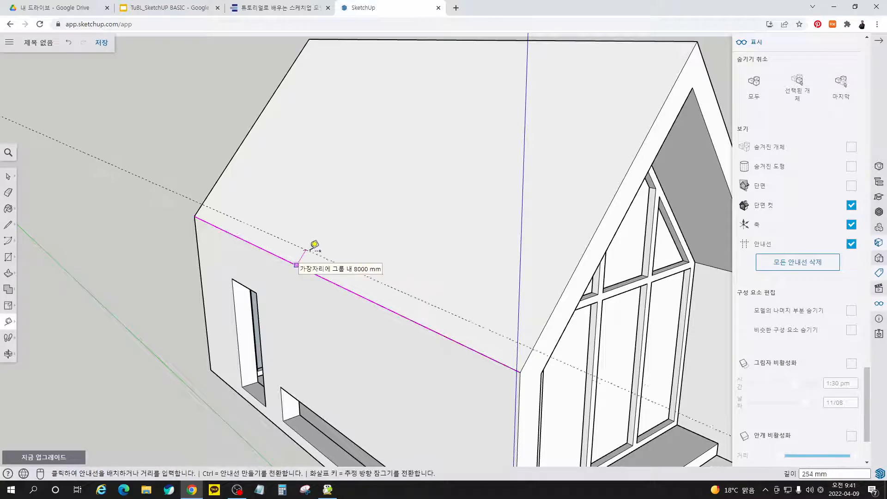
left_click(331, 219)
scroll(372, 311, "down", 3)
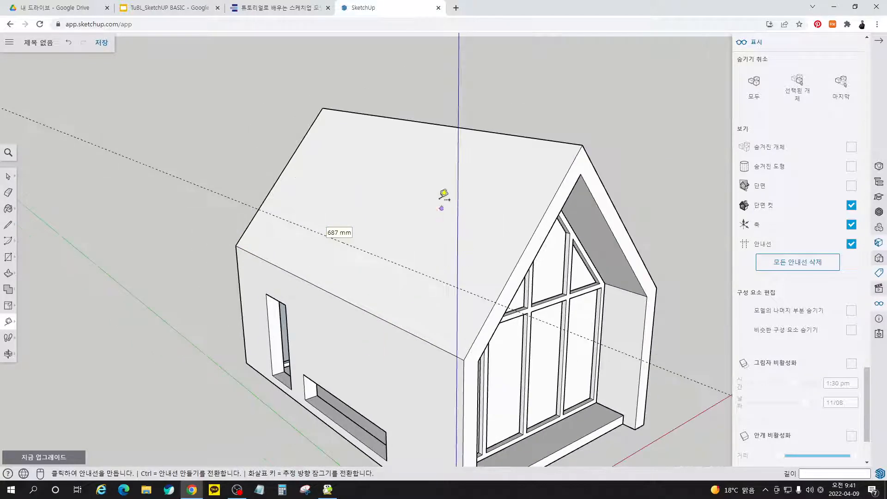
left_click(383, 116)
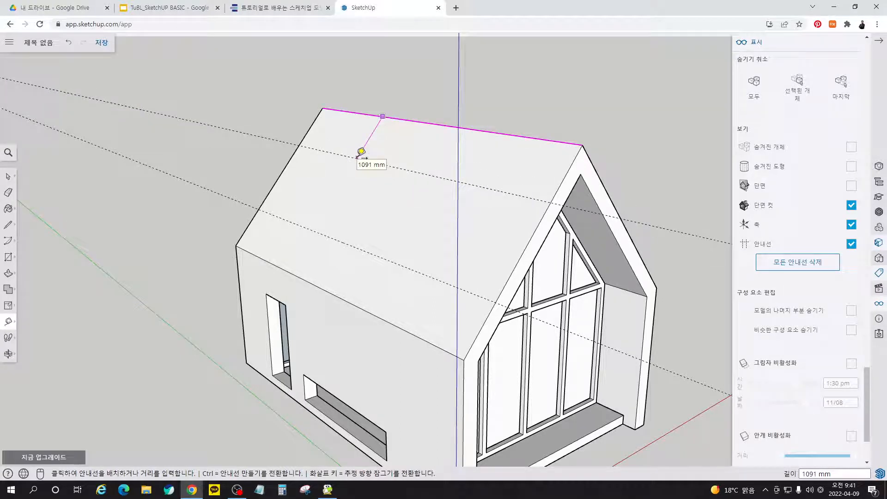
type("1000")
key("Return")
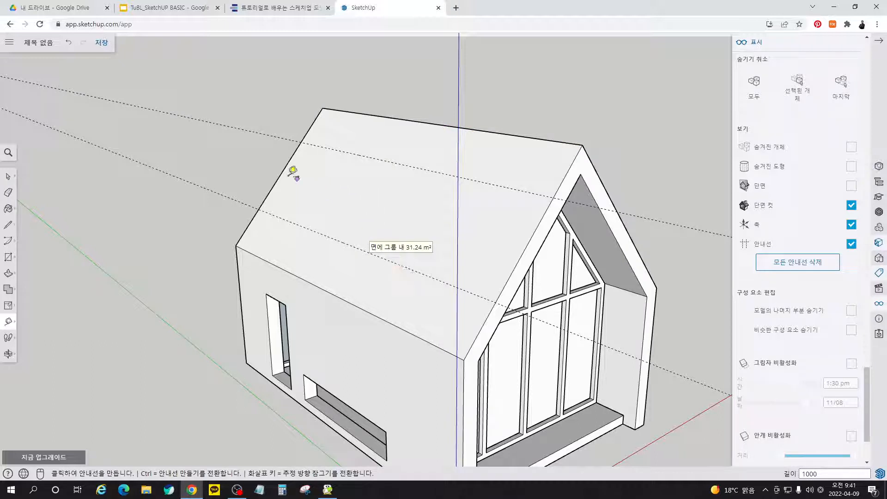
Step: Add a guide across the middle of the roof slope, 4000 mm from its rear edge, and guides 500 mm to either side of it
left_click(269, 193)
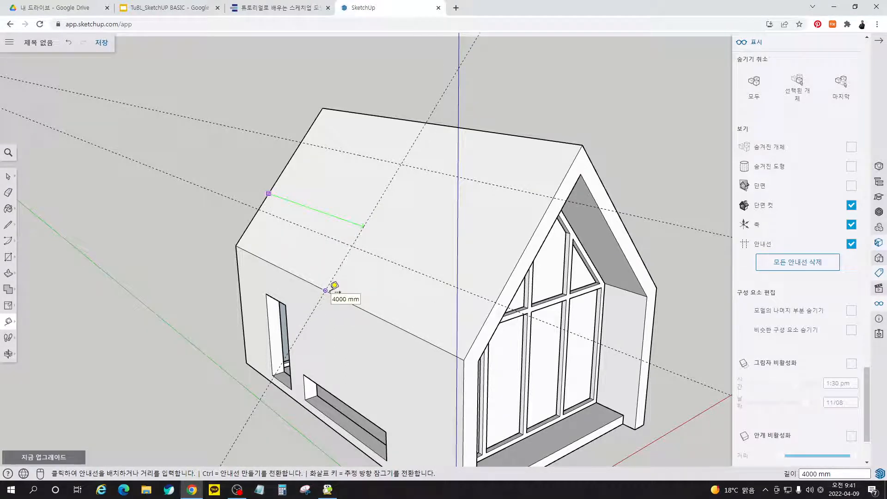
left_click(326, 290)
middle_click_drag(377, 271, 444, 242)
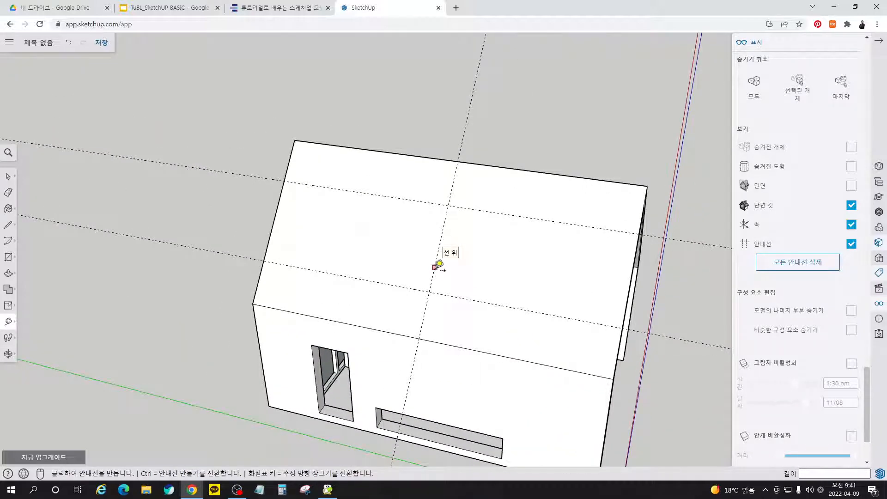
scroll(439, 260, "up", 3)
left_click(430, 269)
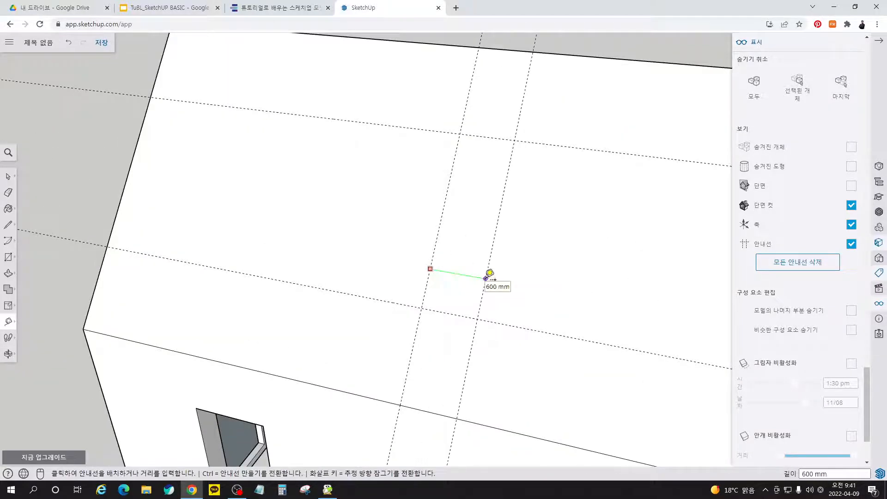
type("500")
key("Return")
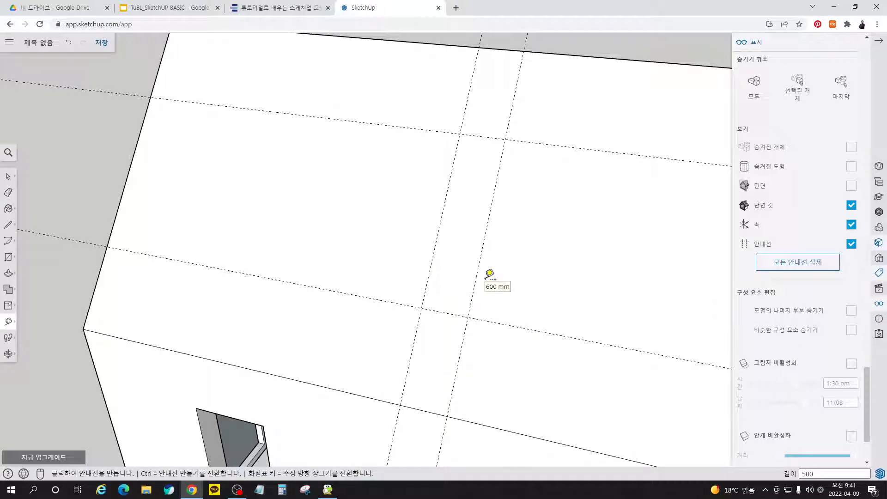
left_click(429, 274)
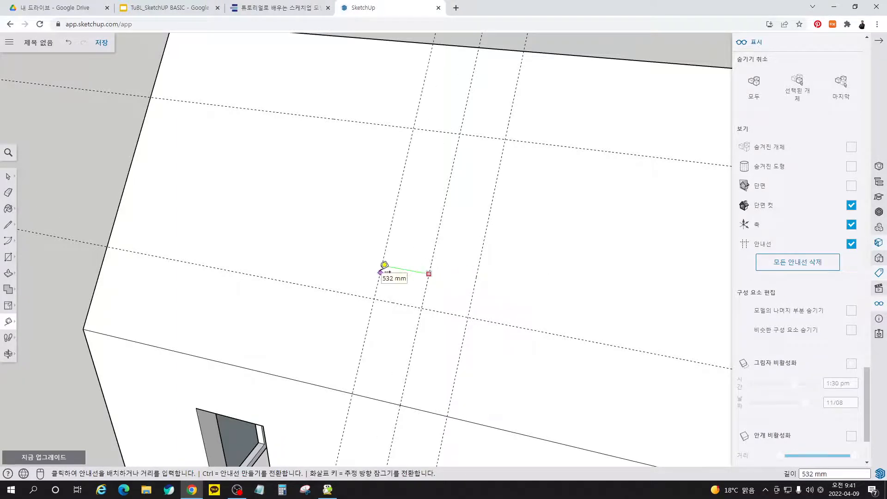
left_click(384, 266)
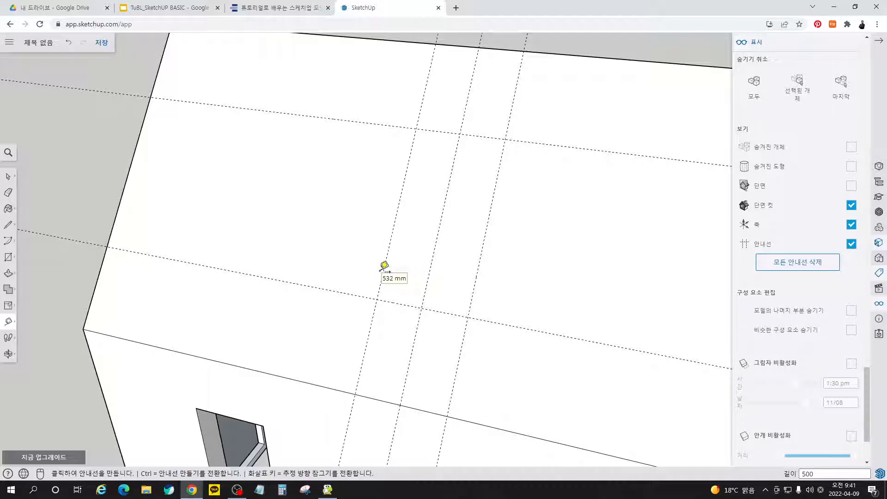
Step: Read the tutorial's next page on drawing and copying the roof openings, and open the outer wall group in SketchUp for editing
left_click(284, 12)
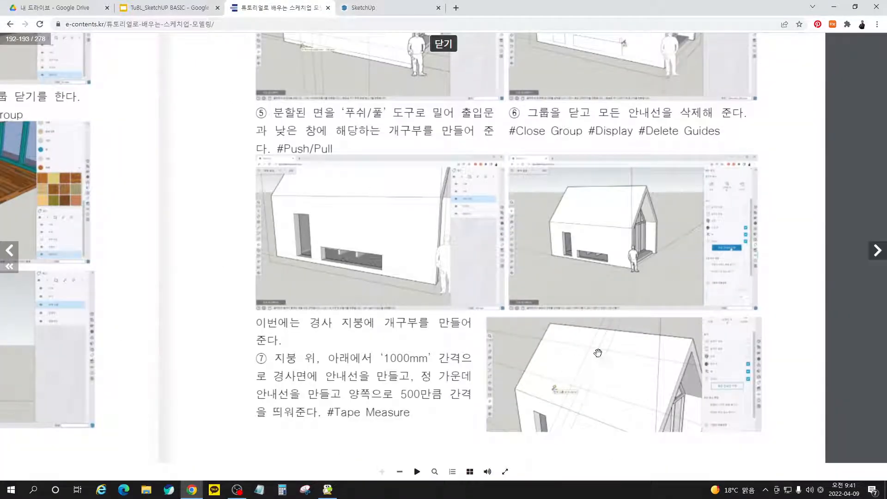
left_click(878, 251)
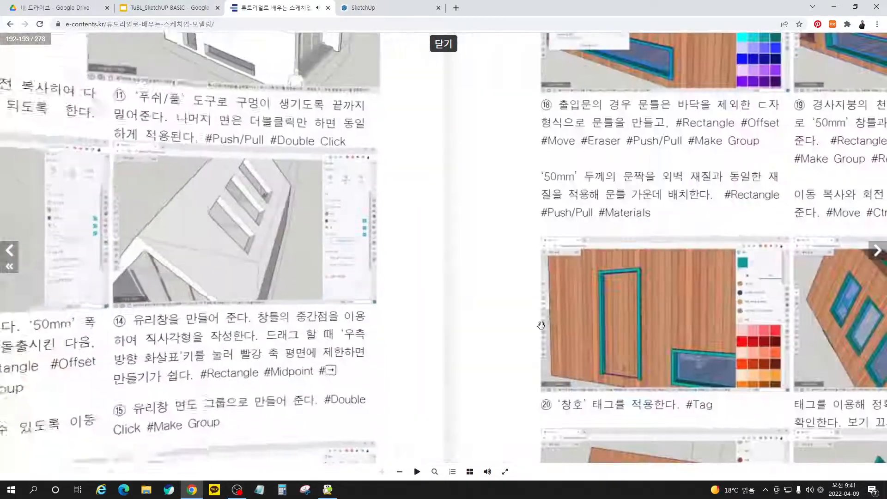
left_click_drag(319, 183, 412, 240)
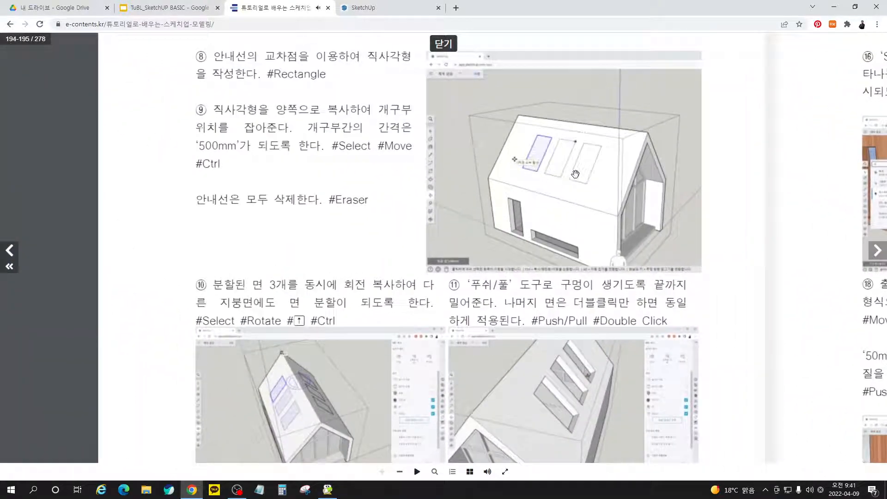
left_click_drag(478, 205, 447, 210)
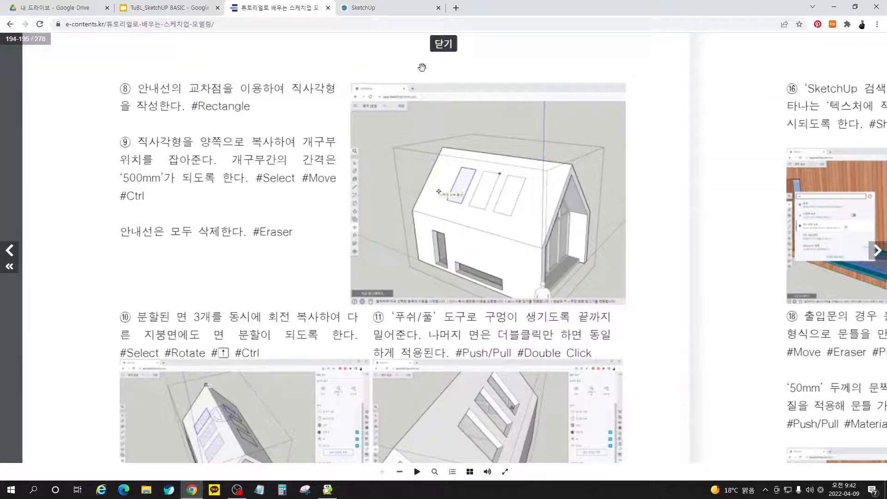
left_click(365, 8)
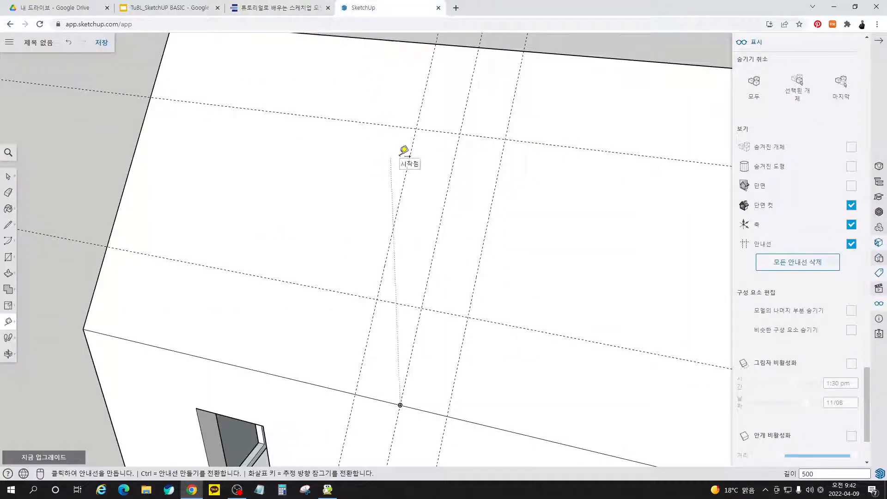
key("space")
right_click(567, 181)
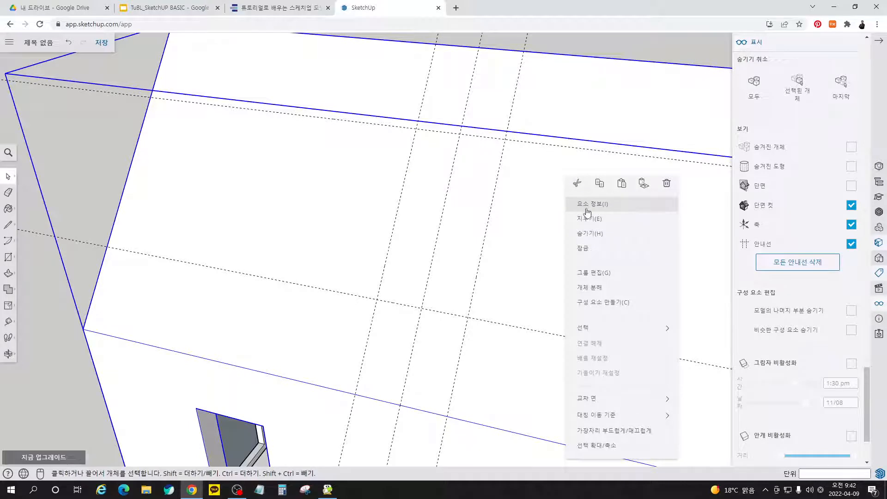
left_click(584, 274)
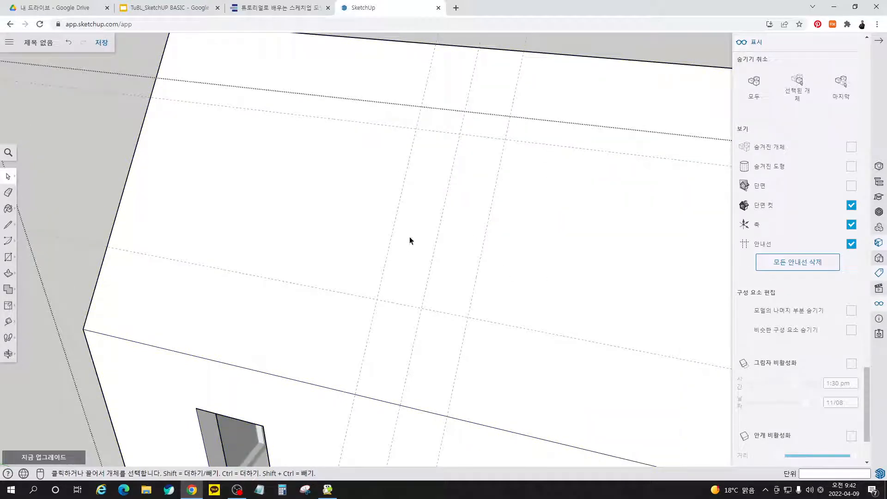
Step: Draw a rectangle of 1000 x about 1905 mm between the guide intersections on the roof slope, and check that it splits the face
key("r")
left_click(418, 128)
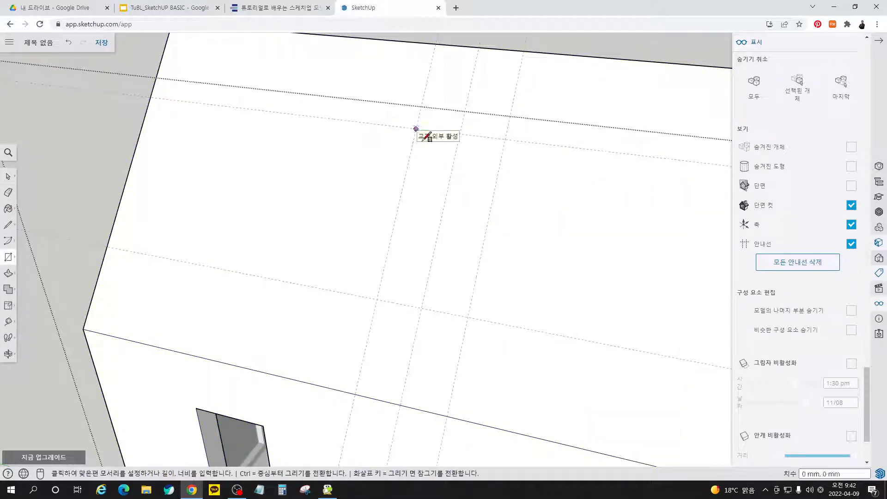
left_click(469, 317)
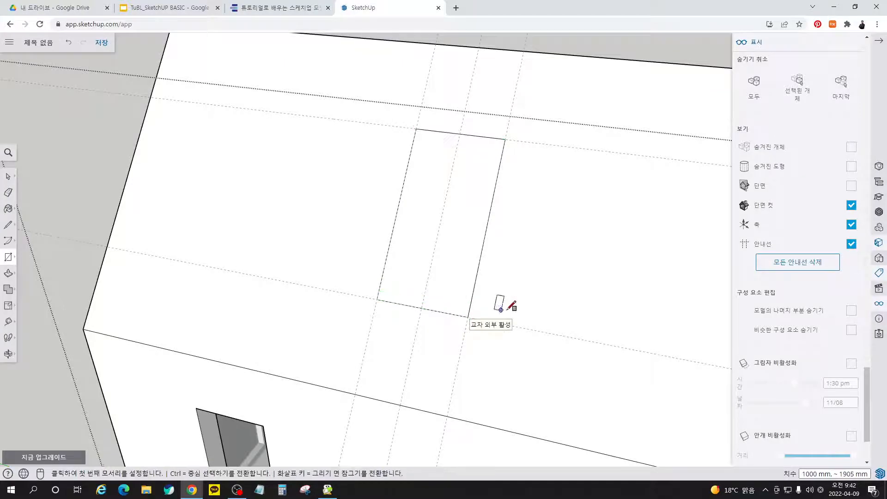
key("space")
left_click(468, 240)
left_click(538, 241)
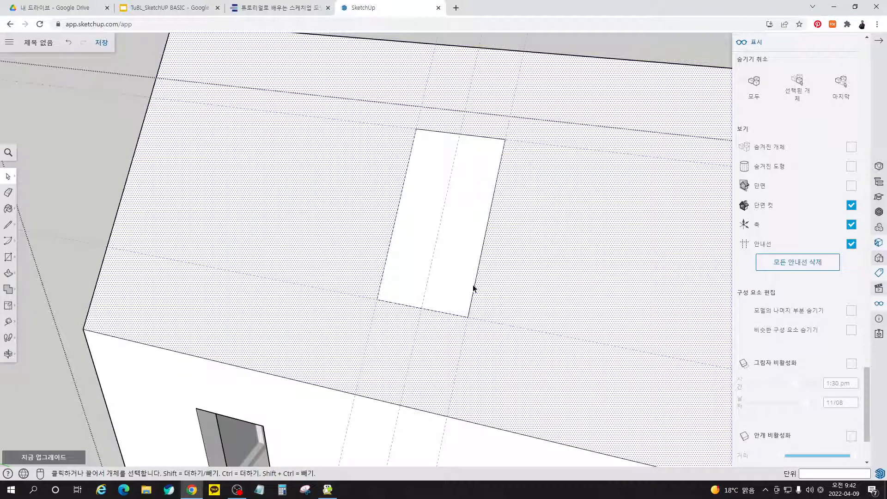
Step: Copy the rectangular roof face 1500 mm to each side along the lower horizontal guide
left_click(466, 269)
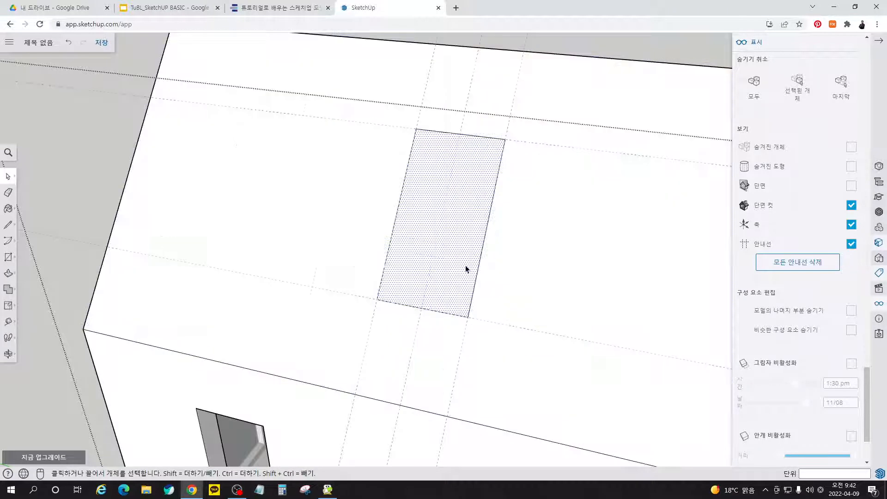
key("m")
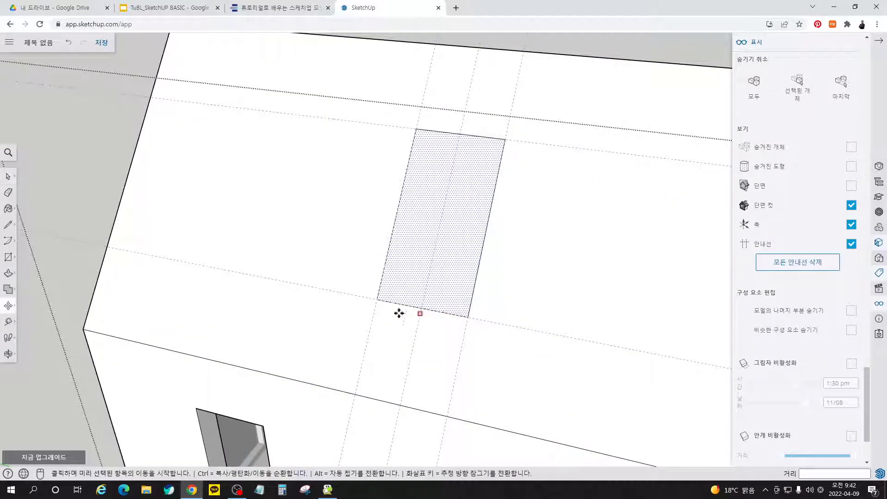
left_click(377, 301)
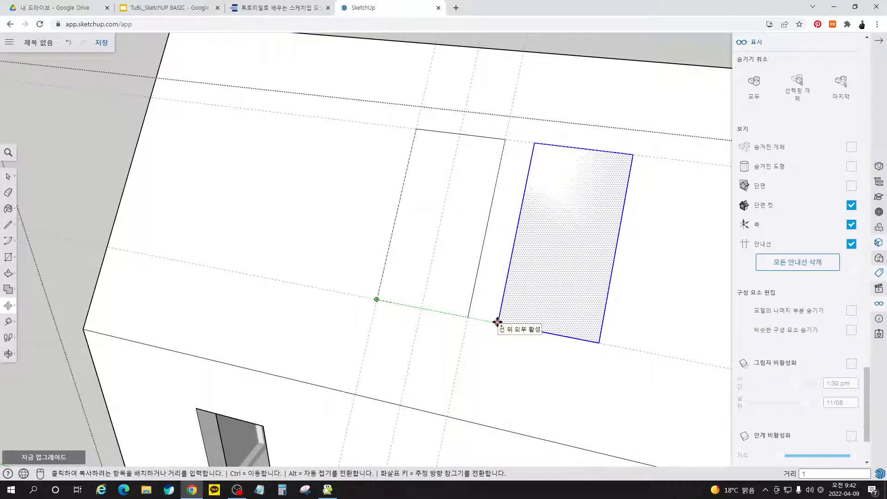
key("Return")
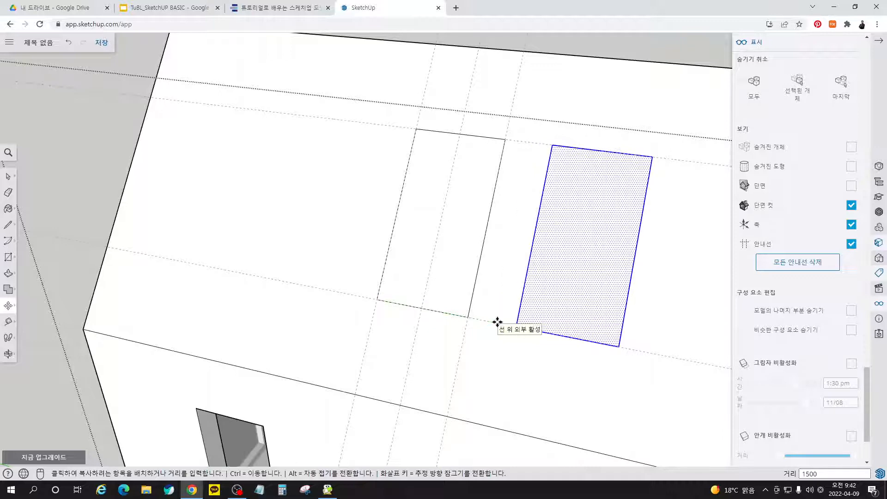
key("space")
left_click(461, 298)
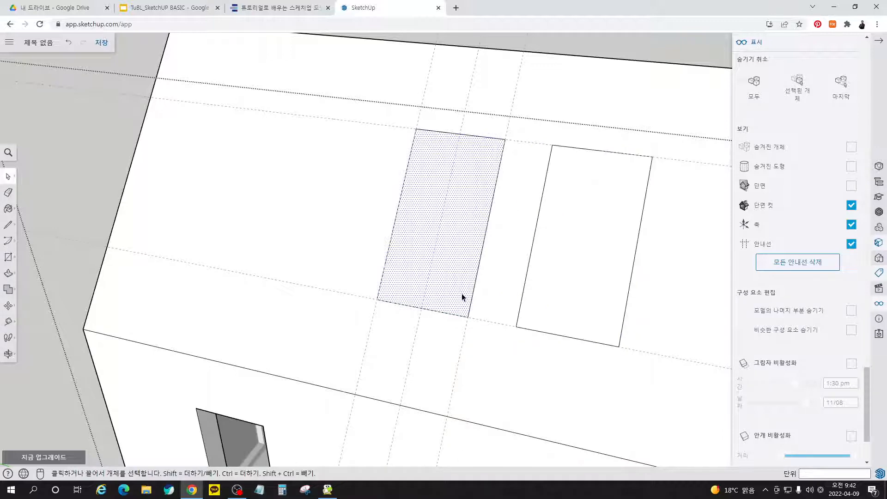
key("m")
left_click(467, 318)
key("ctrl")
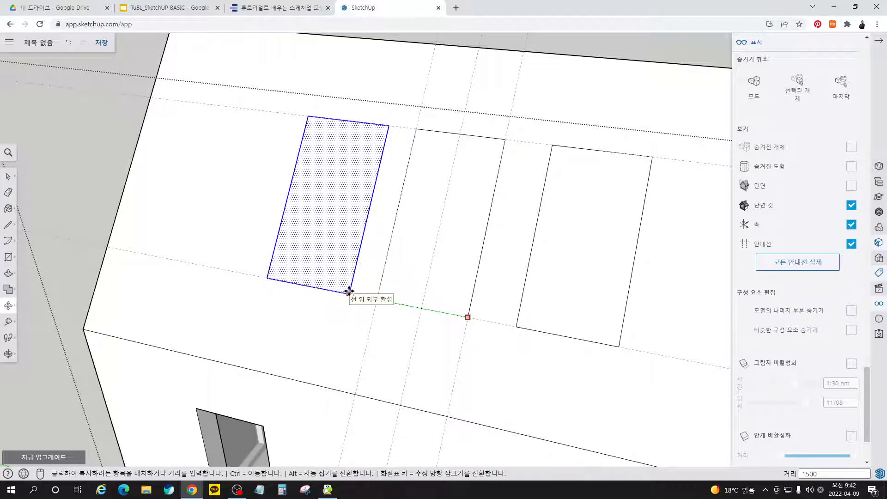
key("Return")
key("space")
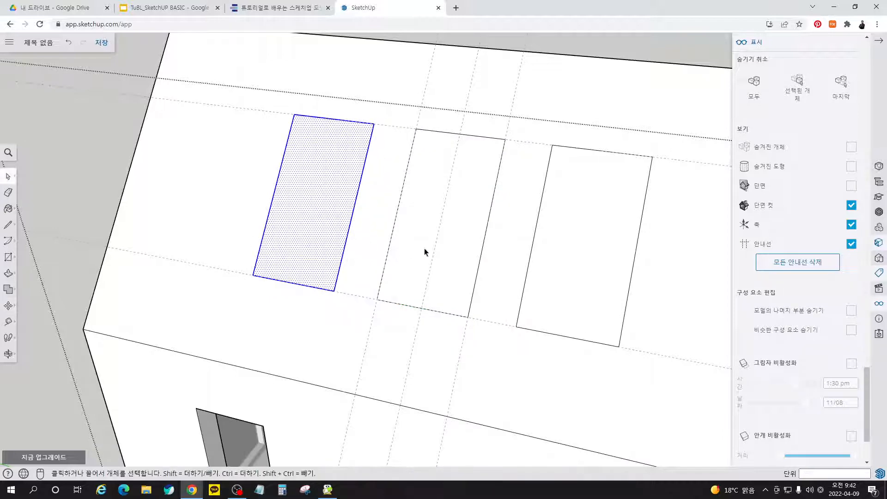
Step: Select all three rectangular faces on the roof slope together
scroll(365, 288, "down", 1)
left_click(401, 285)
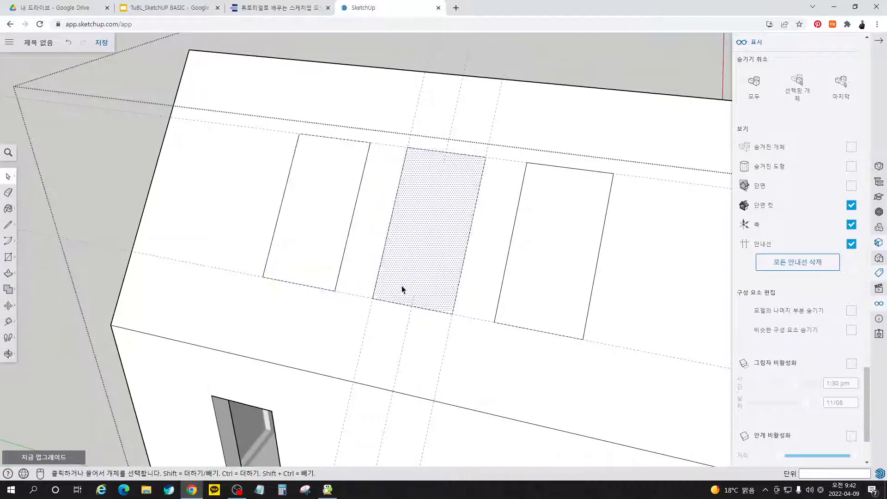
left_click(327, 268)
middle_click_drag(657, 198, 323, 249)
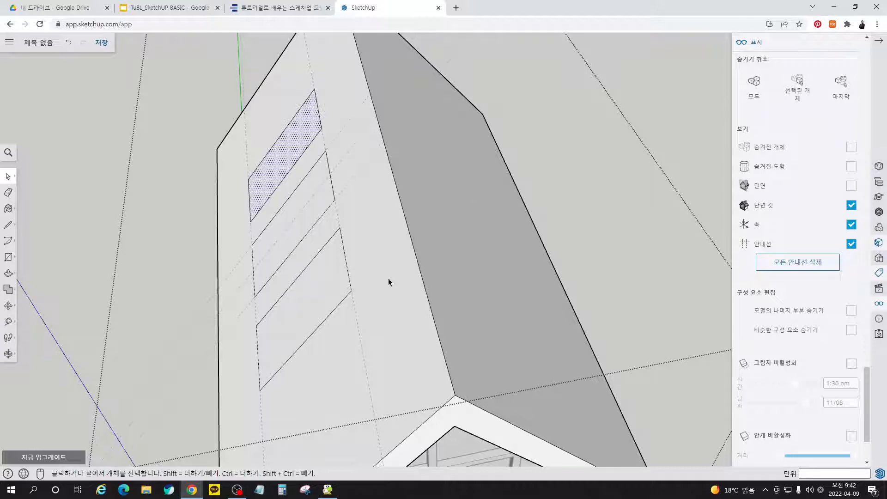
middle_click_drag(398, 293, 331, 292)
left_click(323, 274)
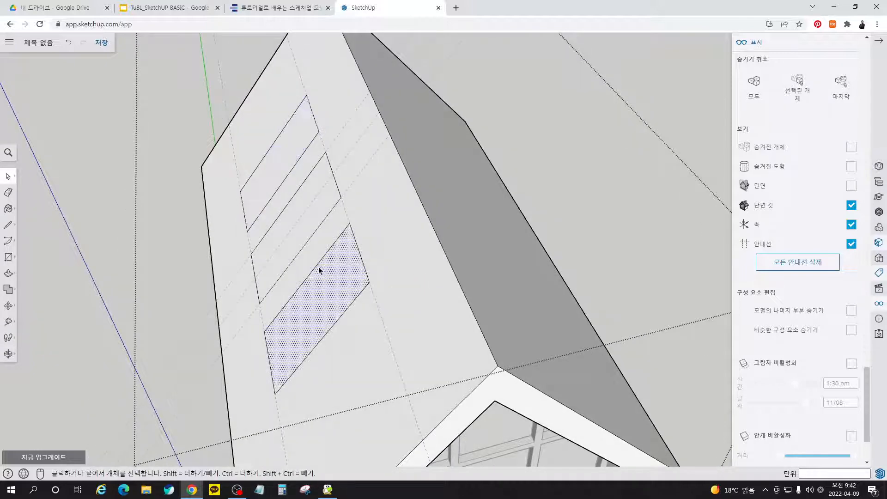
left_click(304, 235, "ctrl")
left_click(282, 158, "ctrl")
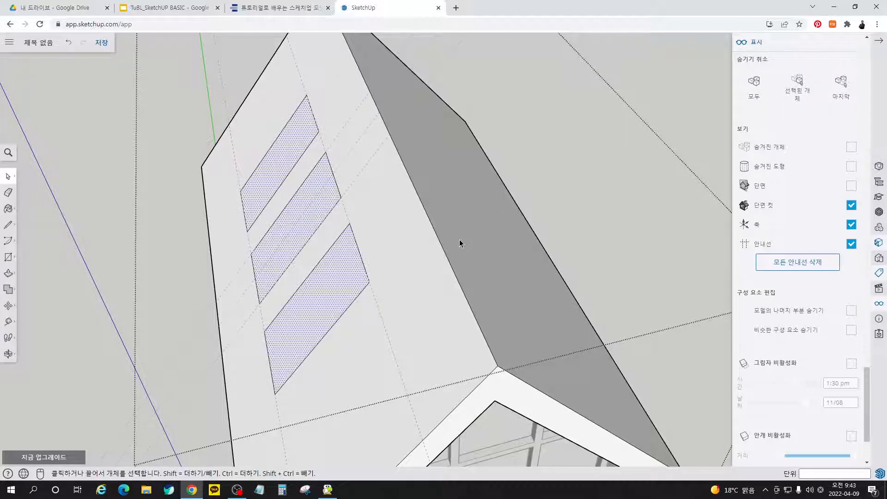
Step: Rotate-copy the three selected faces 180° about the vertical axis where the middle guide meets the ridge, onto the opposite slope
key("o")
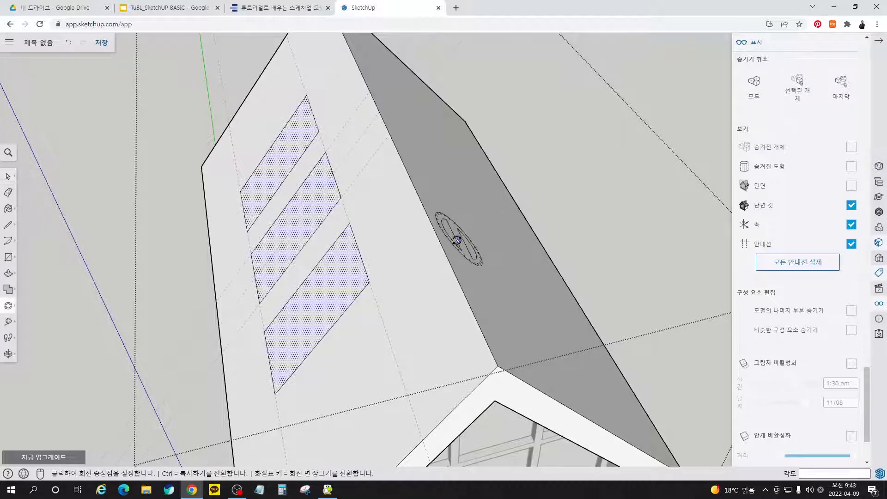
left_click(289, 7)
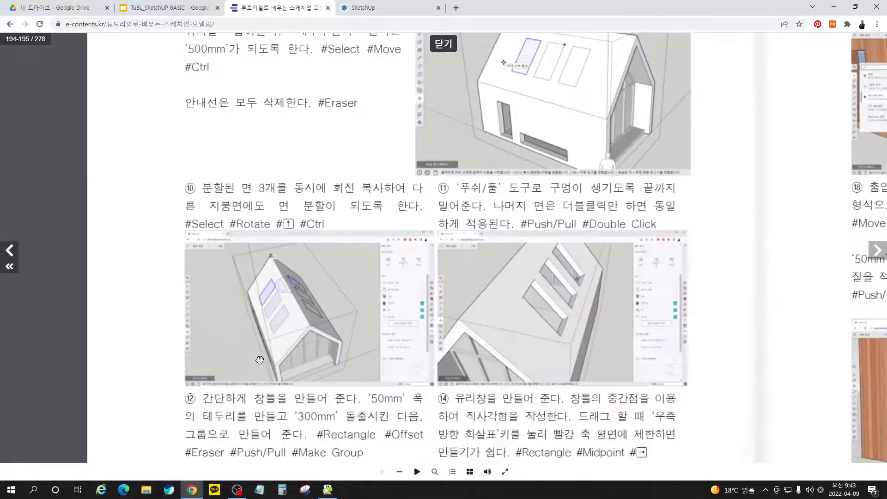
left_click(257, 361)
left_click(389, 7)
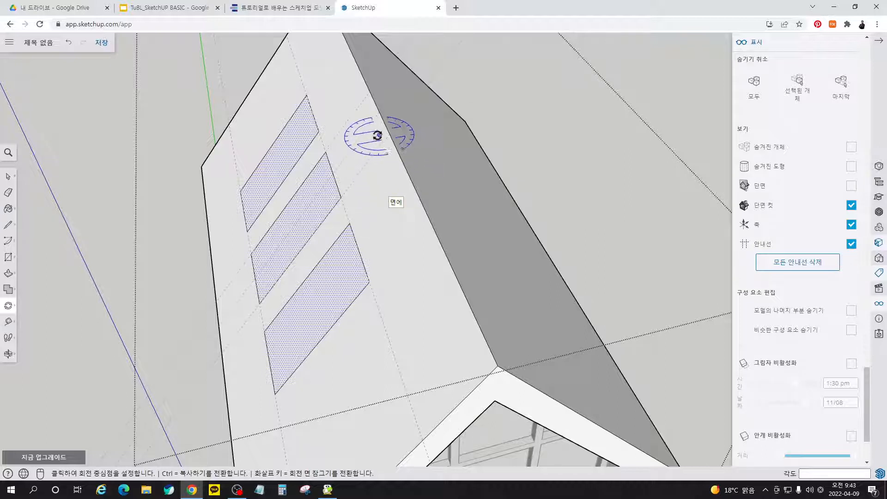
left_click(379, 112)
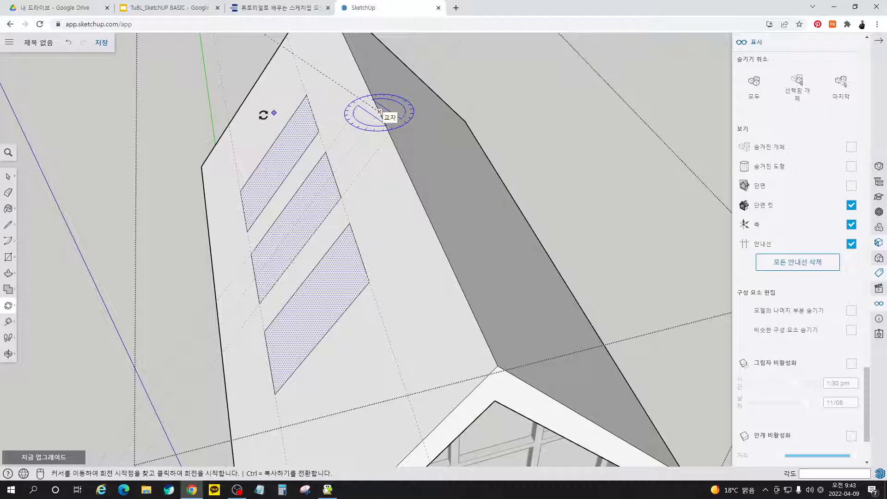
left_click(174, 144)
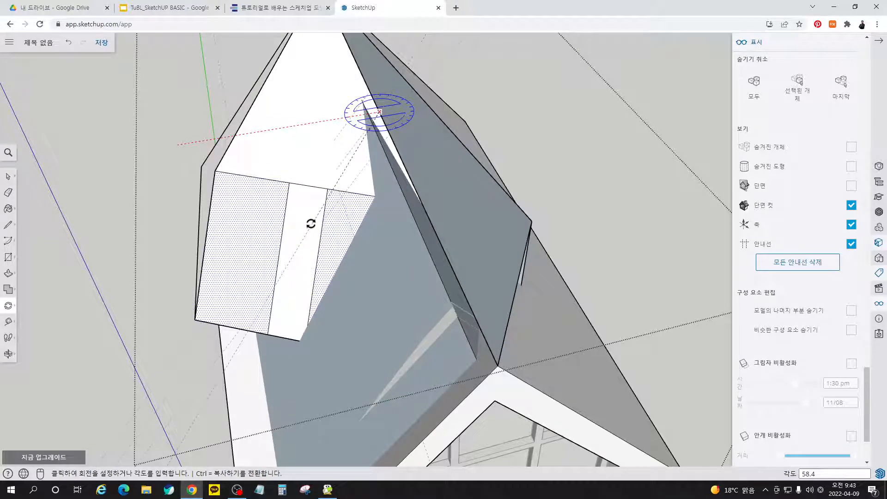
key("ctrl")
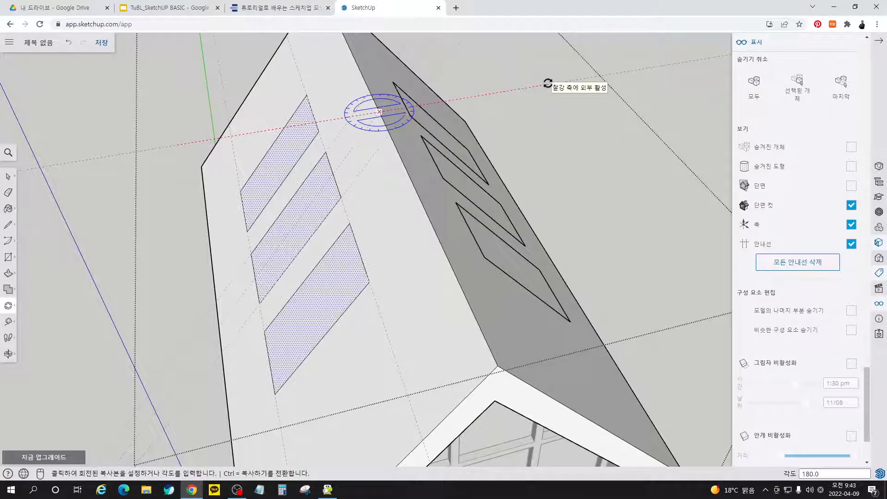
left_click(547, 84)
Step: Check the split faces on both roof slopes, and read the tutorial's instruction on pushing the openings through
middle_click_drag(564, 296, 369, 290)
key("space")
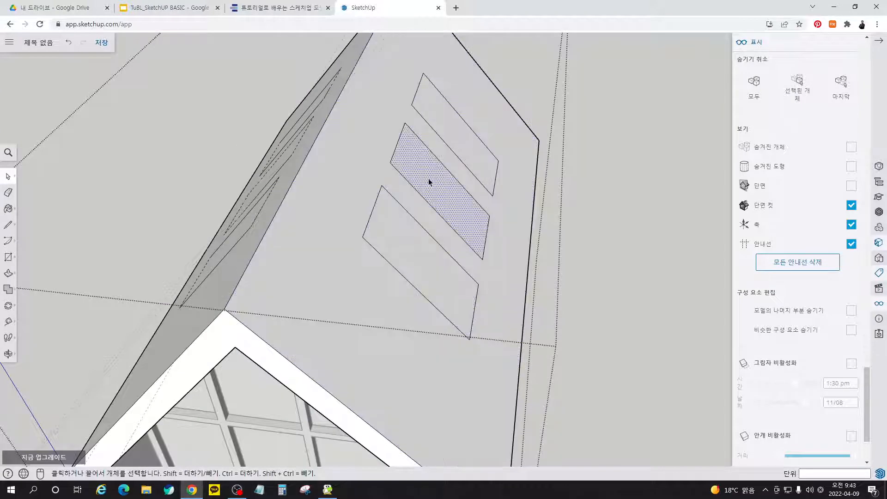
middle_click_drag(451, 137, 388, 195)
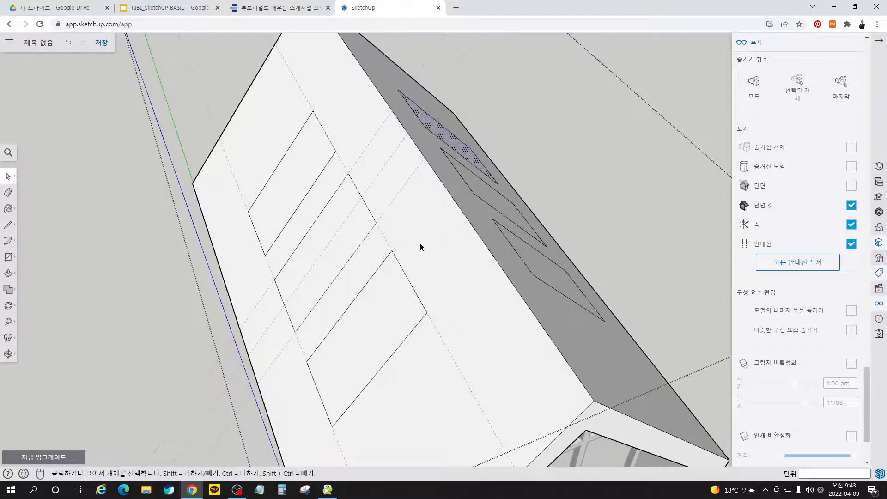
left_click(305, 182)
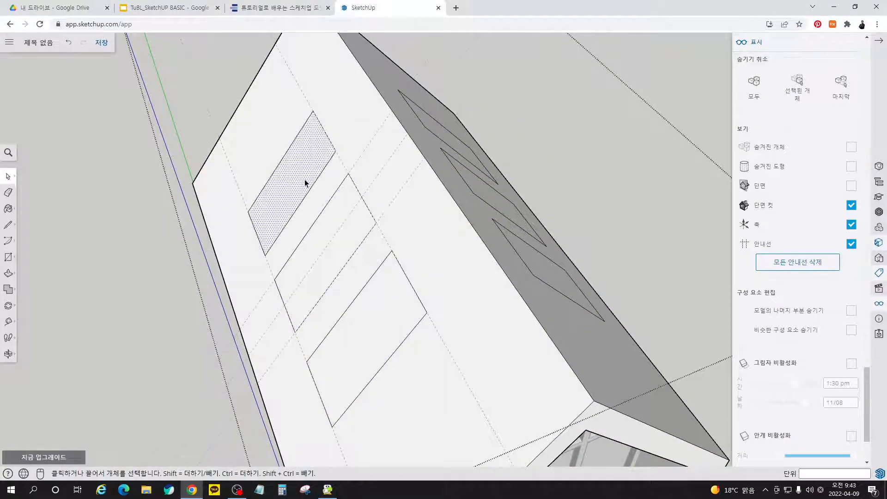
left_click(496, 127)
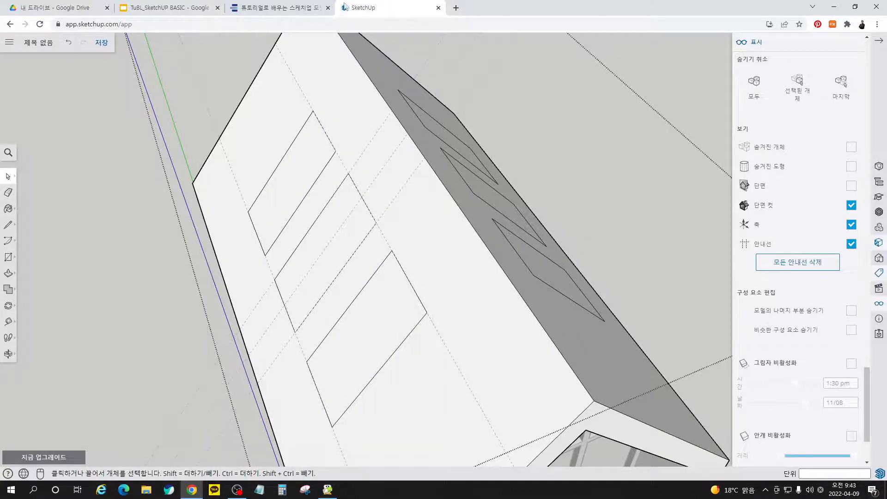
left_click(277, 8)
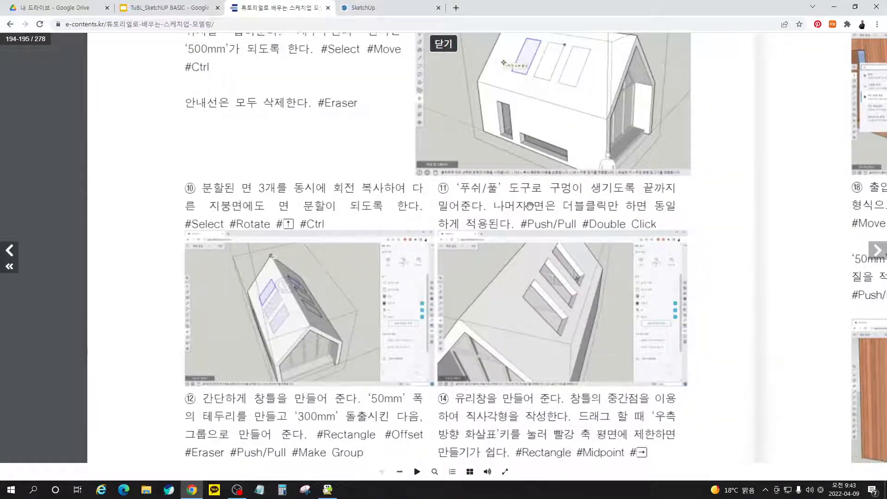
left_click(383, 8)
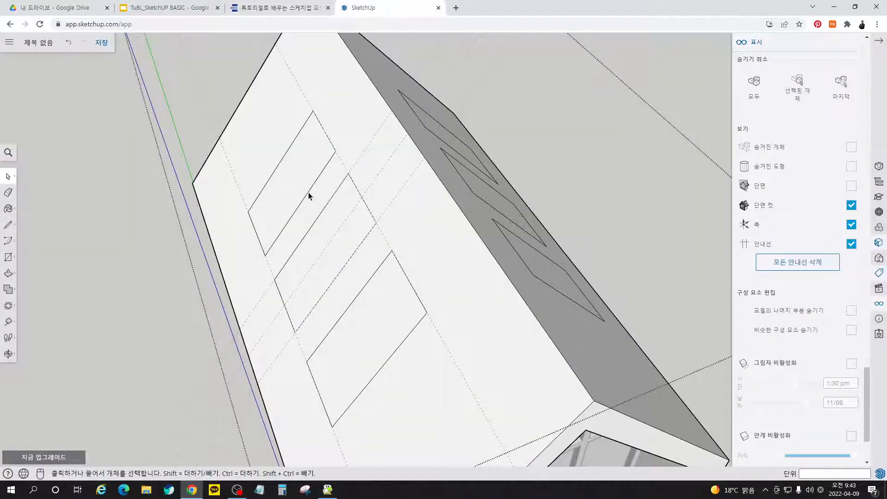
Step: Push/Pull the three rectangular faces on the first roof slope inward 300 mm to cut openings through the roof
key("p")
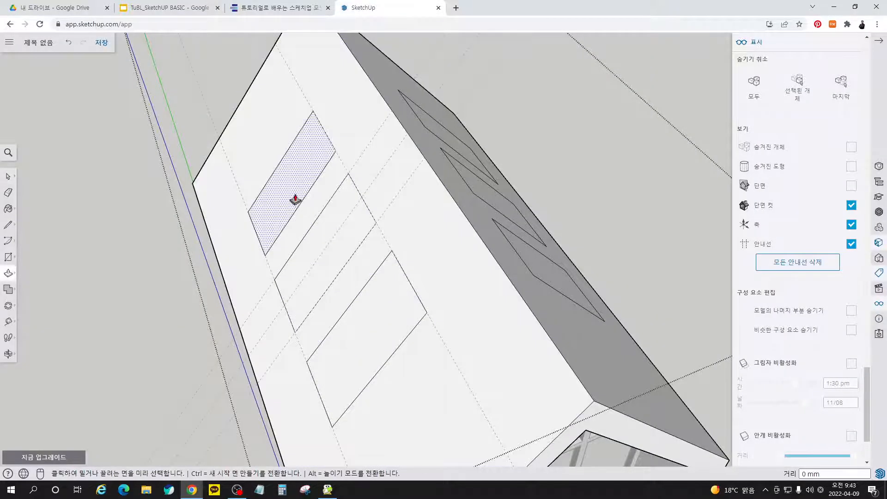
left_click(266, 218)
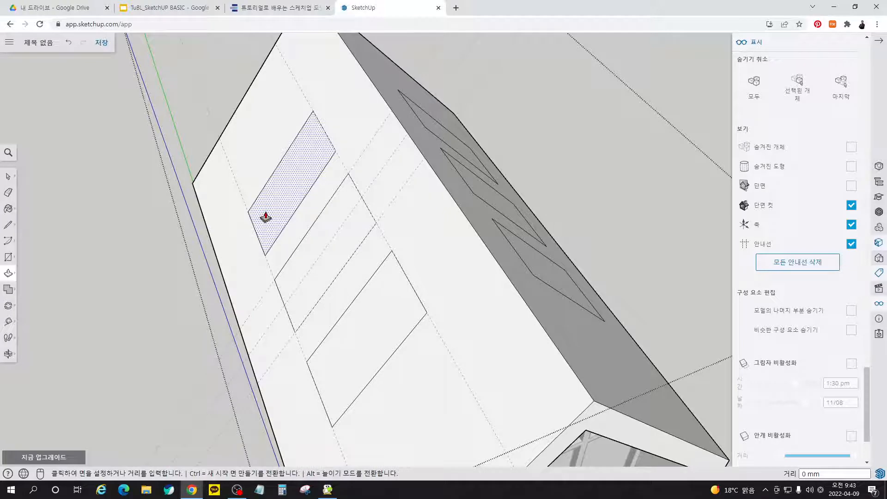
left_click(289, 204)
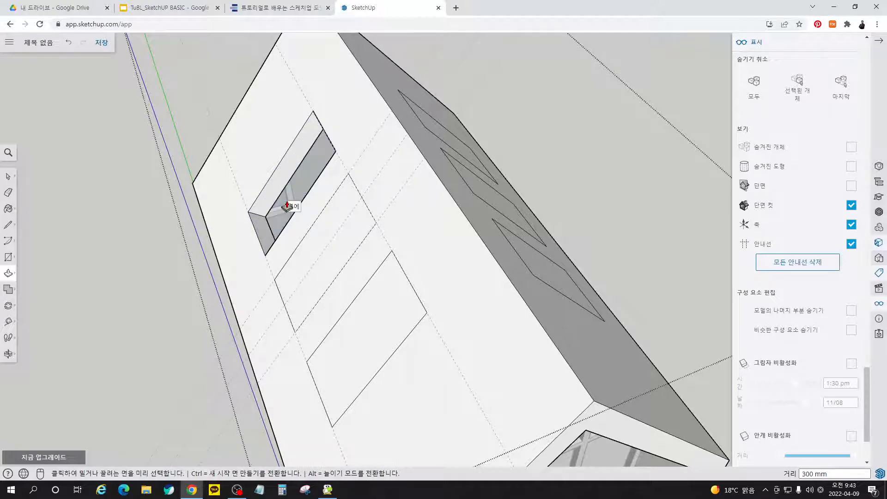
double_click(337, 270)
double_click(370, 309)
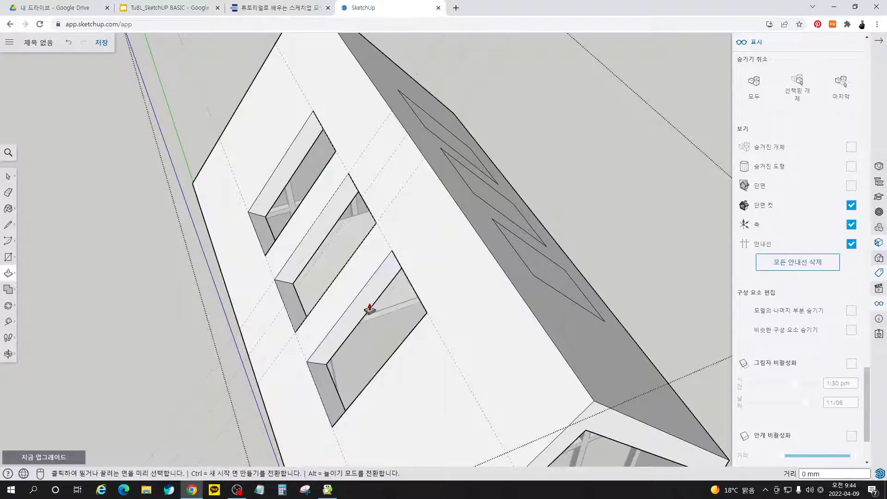
Step: Repeat the 300 mm push on the three copied faces of the opposite slope to cut their openings
double_click(551, 267)
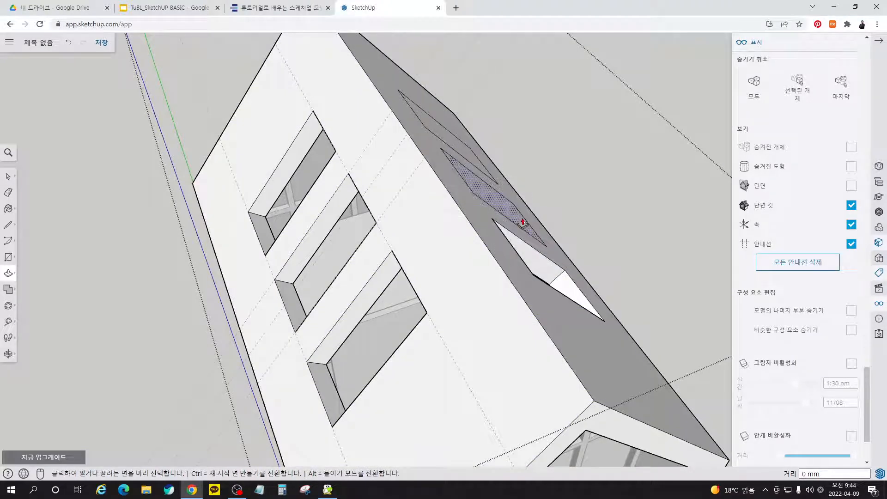
double_click(523, 222)
double_click(452, 148)
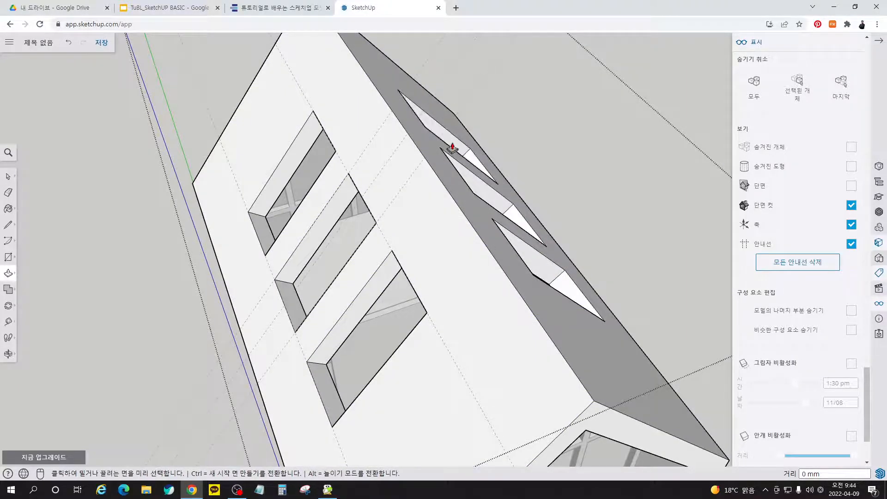
middle_click_drag(453, 148, 657, 192)
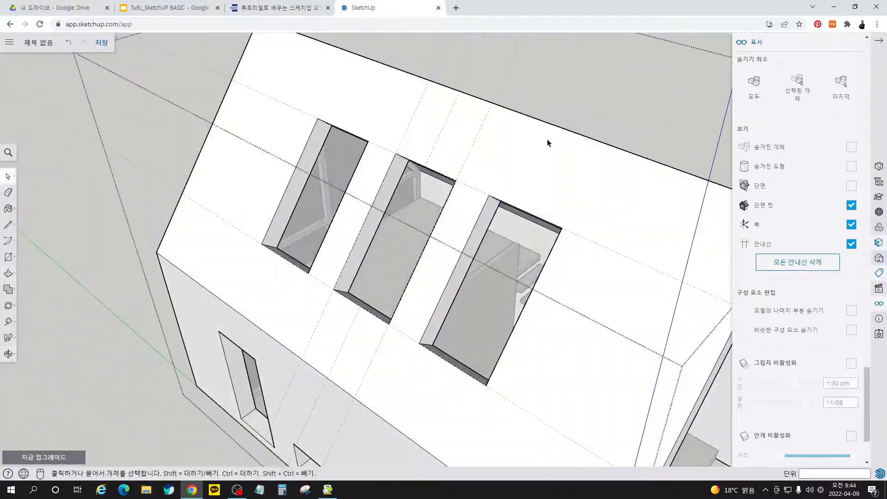
scroll(379, 95, "down", 2)
Step: Read the tutorial's next instructions on making the window frames, glass panes, door frame and skylights
left_click(277, 7)
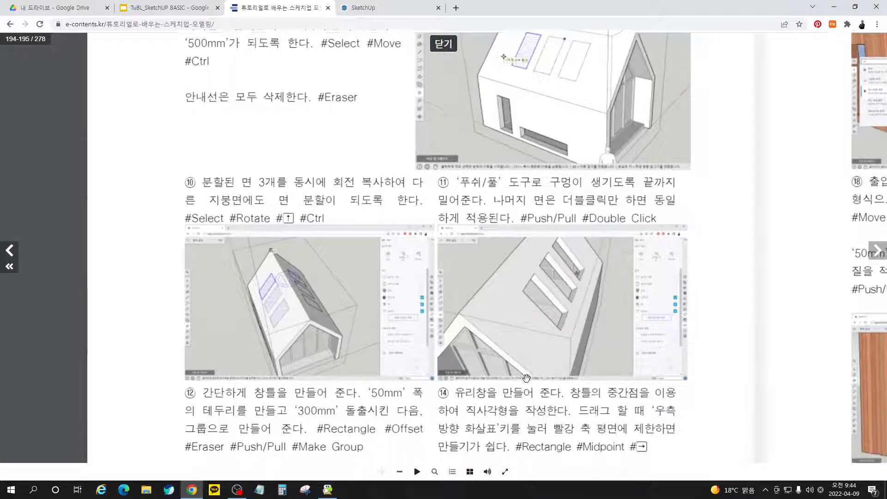
scroll(522, 392, "down", 5)
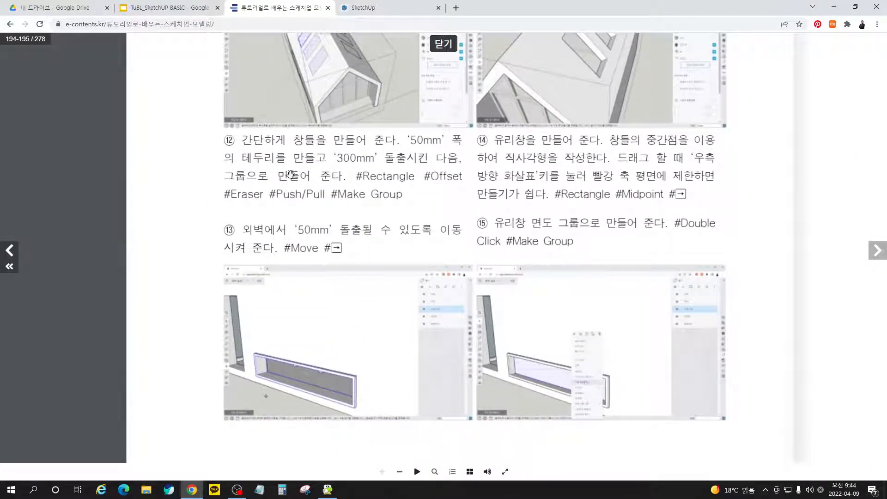
left_click_drag(568, 188, 548, 191)
left_click_drag(592, 239, 394, 351)
scroll(394, 351, "down", 3)
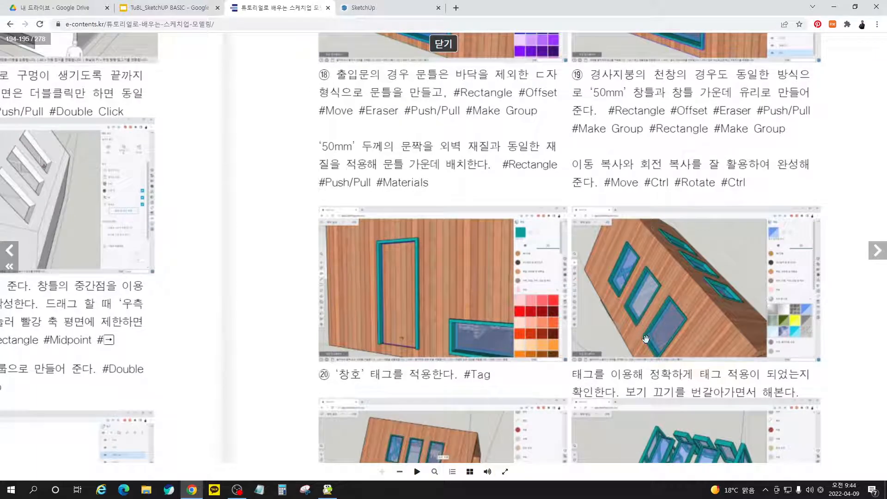
left_click_drag(618, 356, 622, 331)
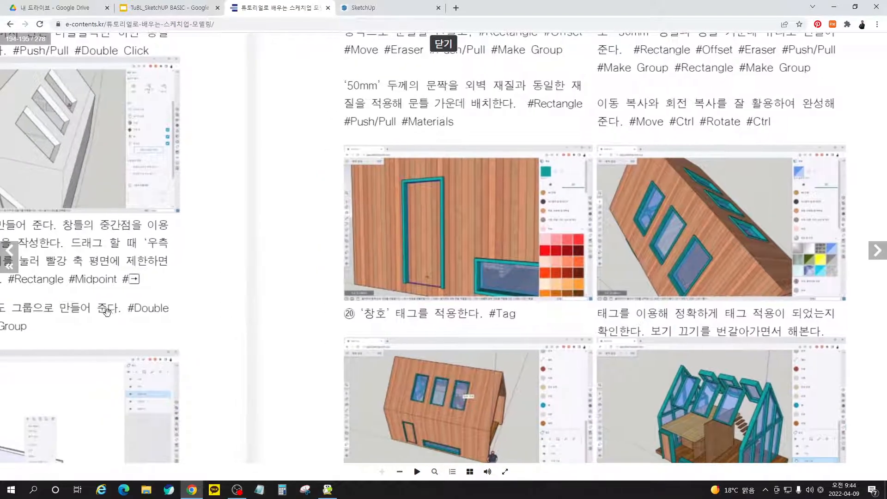
left_click_drag(108, 313, 269, 276)
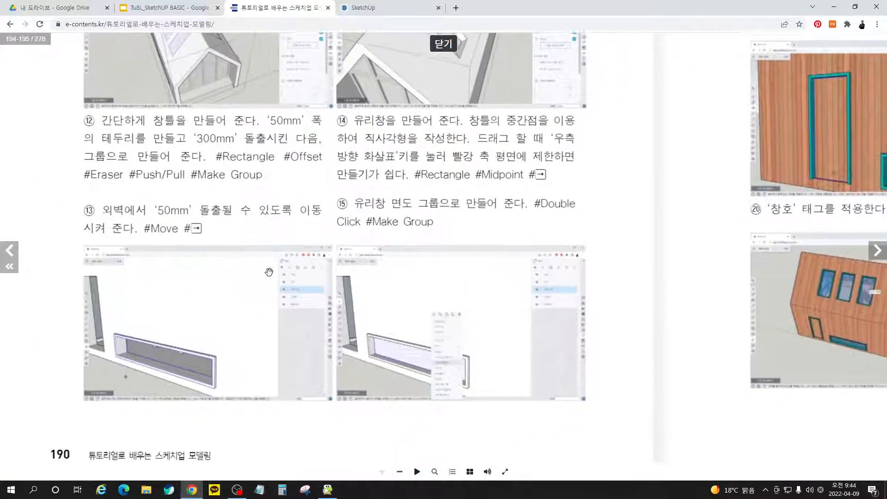
left_click_drag(209, 192, 198, 218)
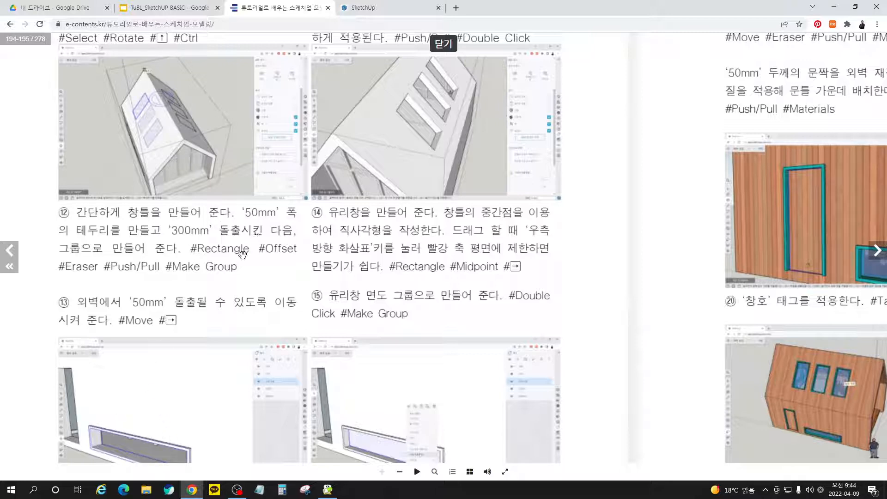
left_click_drag(224, 257, 219, 233)
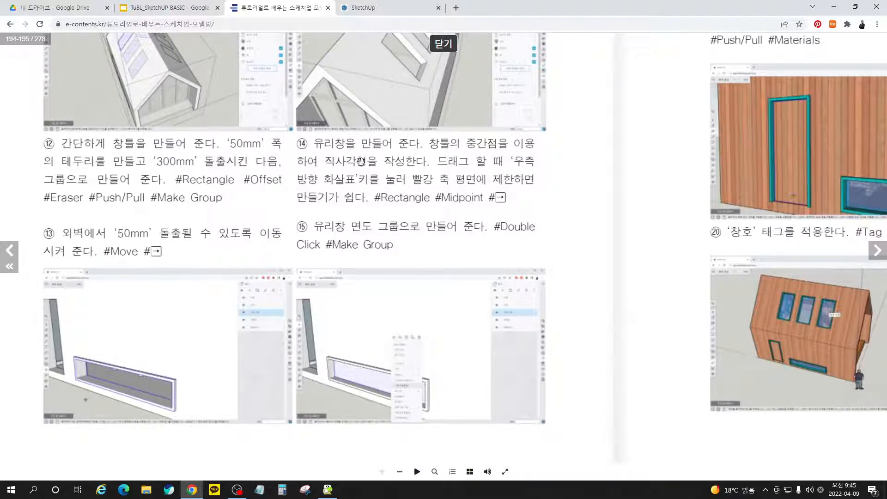
Step: Return to SketchUp and delete all guides from the model
left_click(365, 8)
scroll(208, 173, "down", 2)
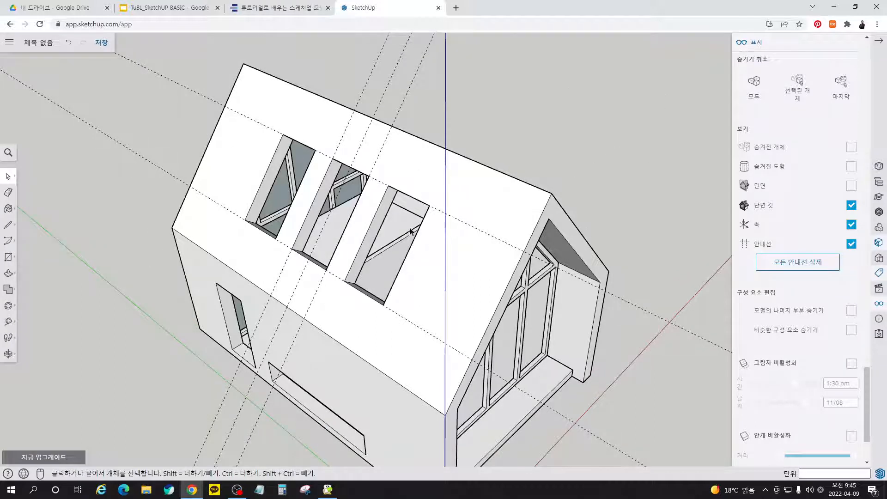
left_click(817, 262)
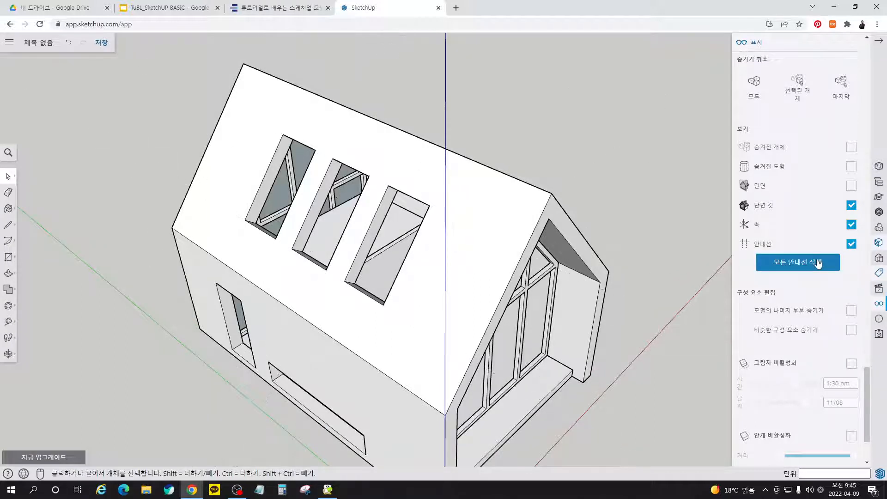
middle_click_drag(631, 268, 373, 383)
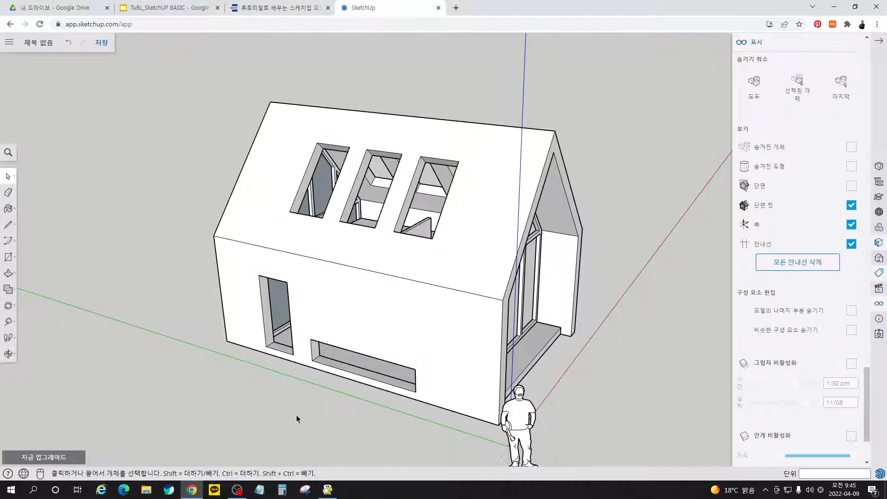
Step: Draw a 600 mm by 3000 mm rectangle across the long horizontal window opening, corner to corner, outside the house group
left_click(430, 257)
left_click(312, 409)
scroll(306, 411, "up", 5)
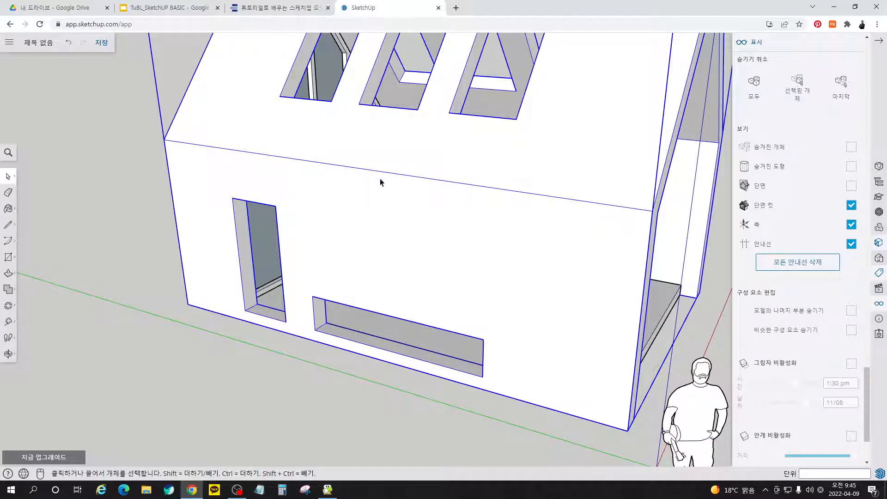
left_click(316, 356)
scroll(322, 337, "up", 5)
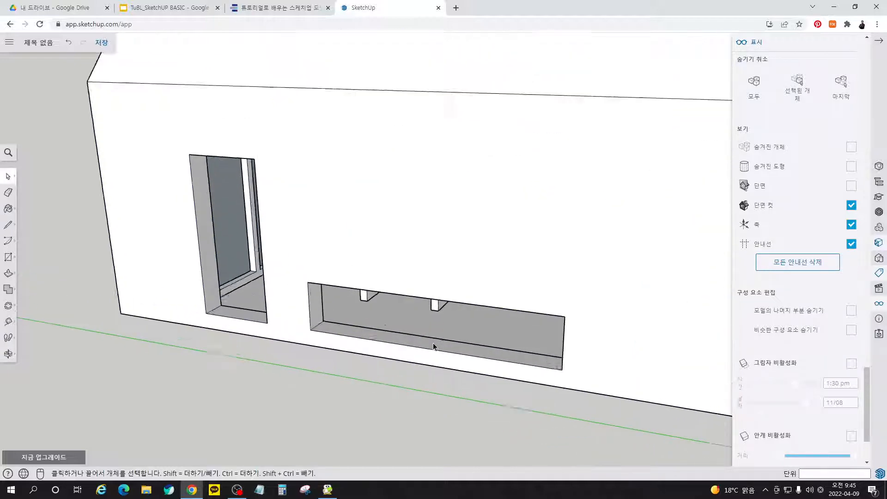
key("r")
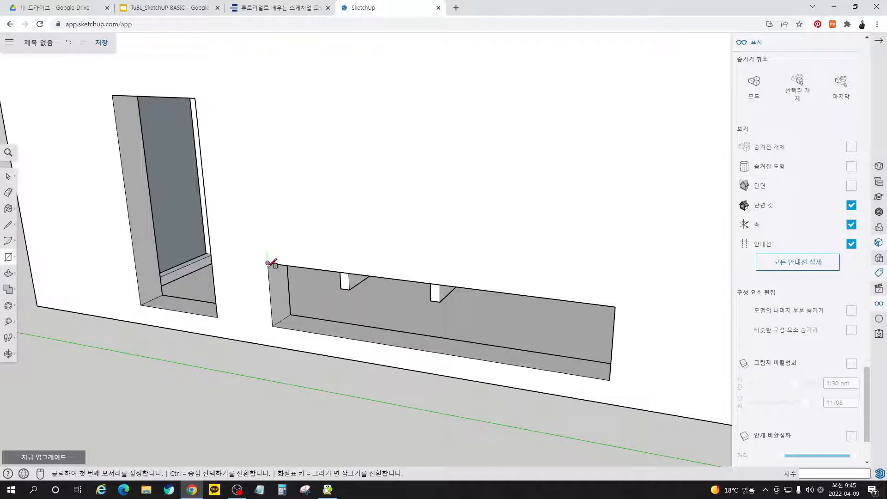
left_click(268, 263)
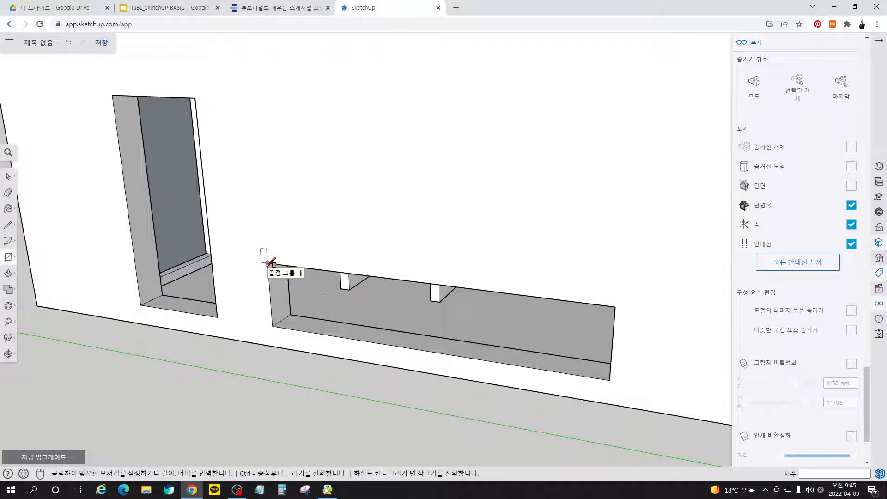
left_click(611, 380)
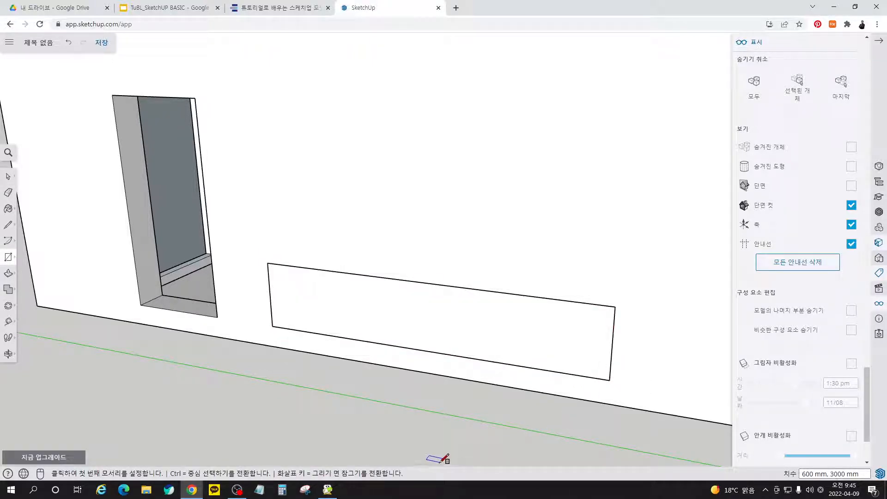
Step: Offset the rectangle's edges inward 50 mm and delete the inner face to leave a window frame outline
key("f")
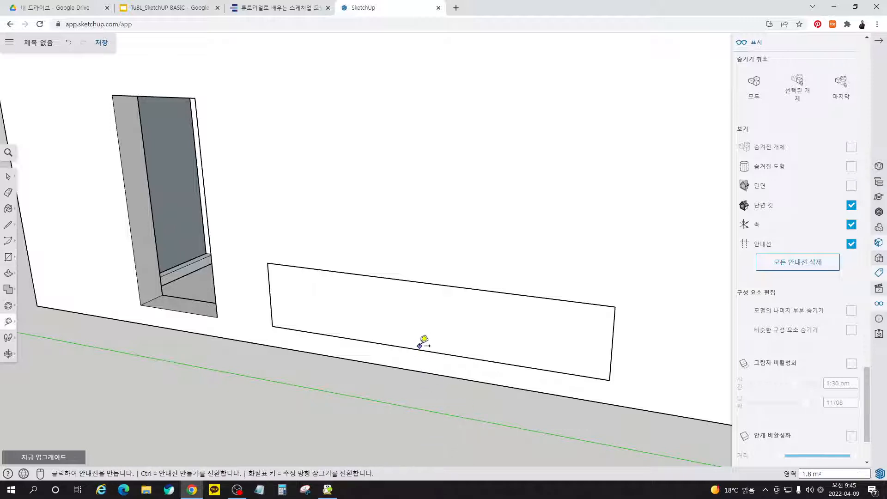
left_click(418, 283)
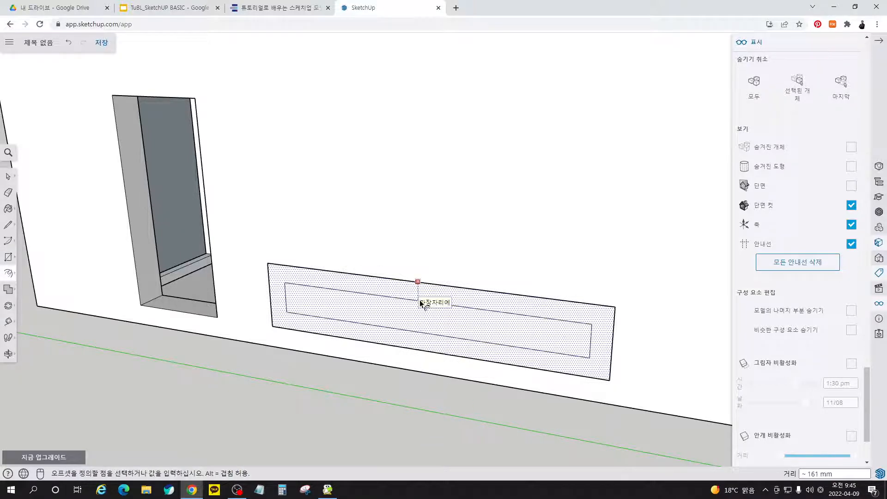
type("50")
key("Return")
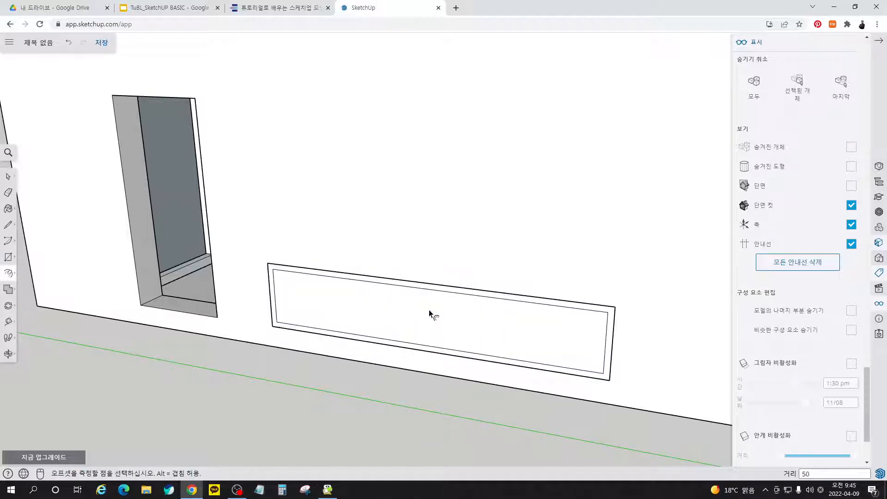
key("space")
key("Delete")
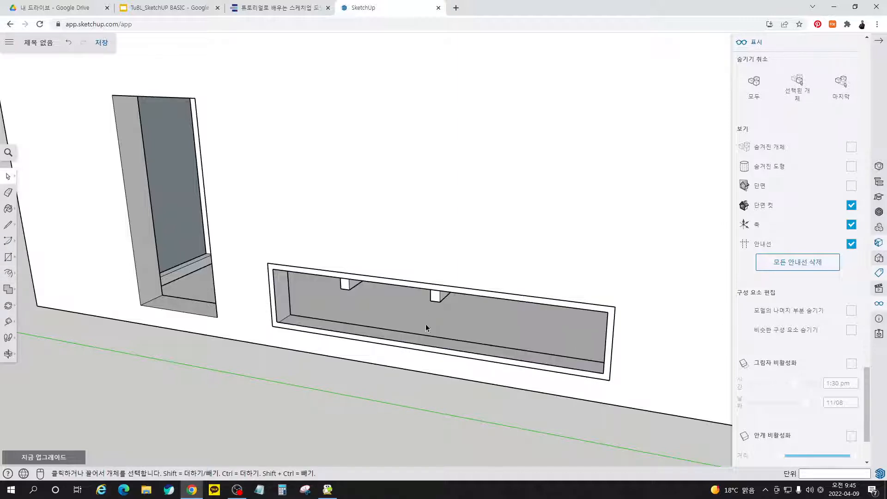
Step: Push/Pull the window frame face 300 mm into the wall opening
key("p")
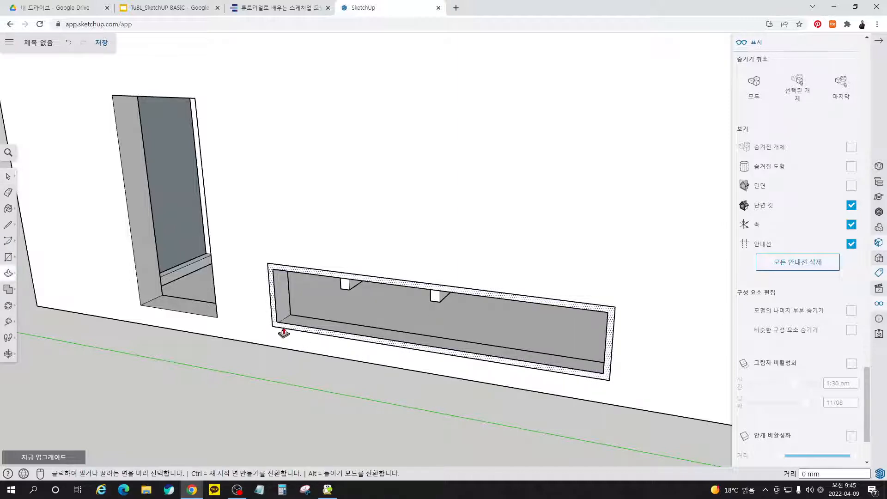
left_click(289, 324)
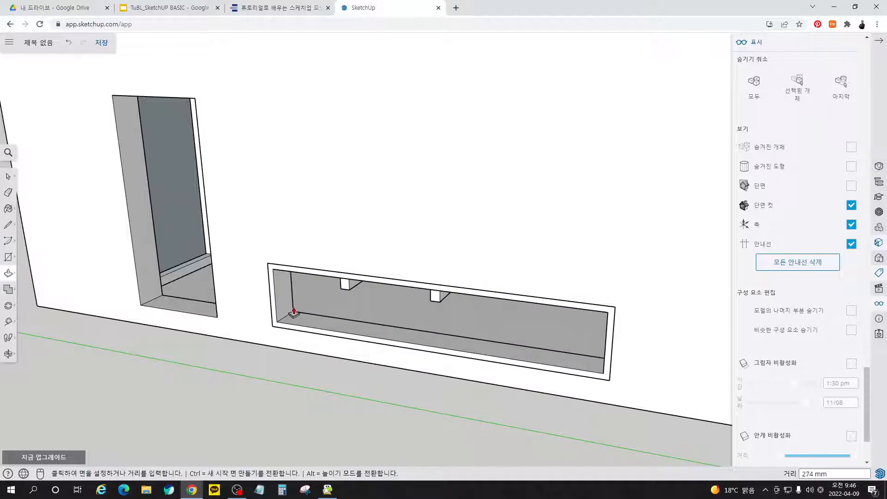
type("300")
key("Return")
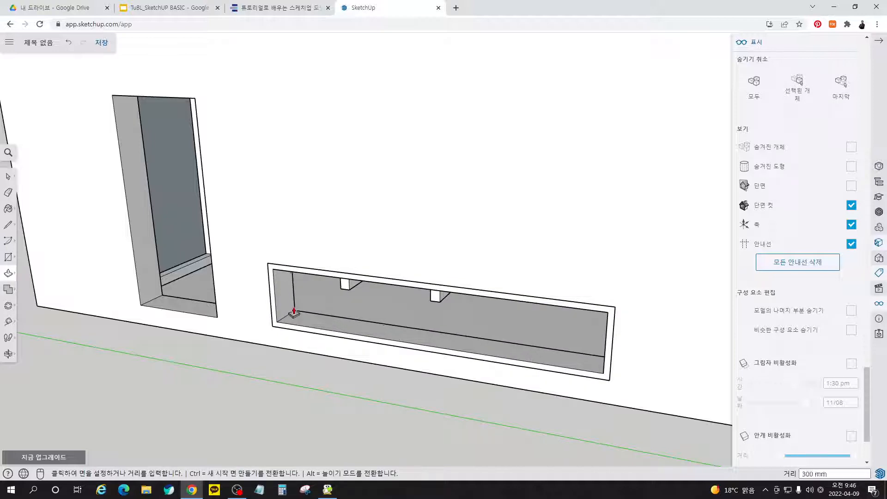
Step: Select all the connected geometry of the extruded window frame and make it a group
key("space")
scroll(323, 335, "up", 3)
middle_click_drag(337, 325, 239, 356)
middle_click_drag(290, 290, 305, 305)
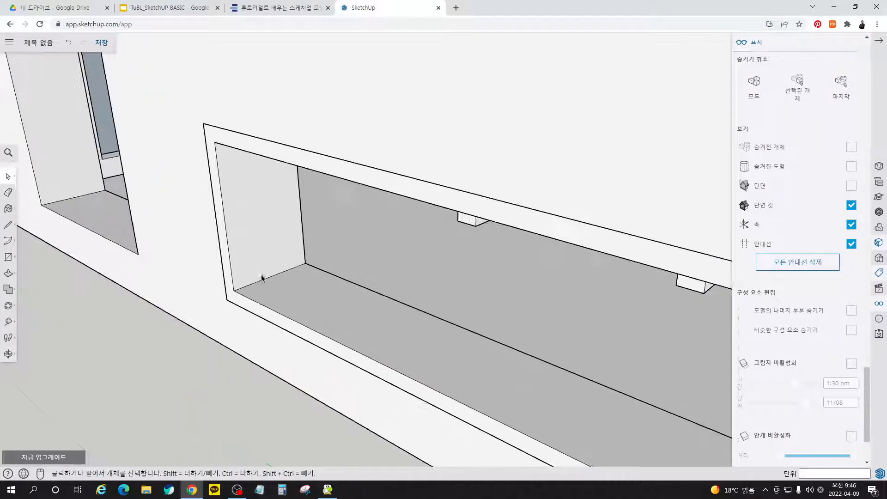
triple_click(305, 306)
right_click(305, 306)
mouse_move(306, 309)
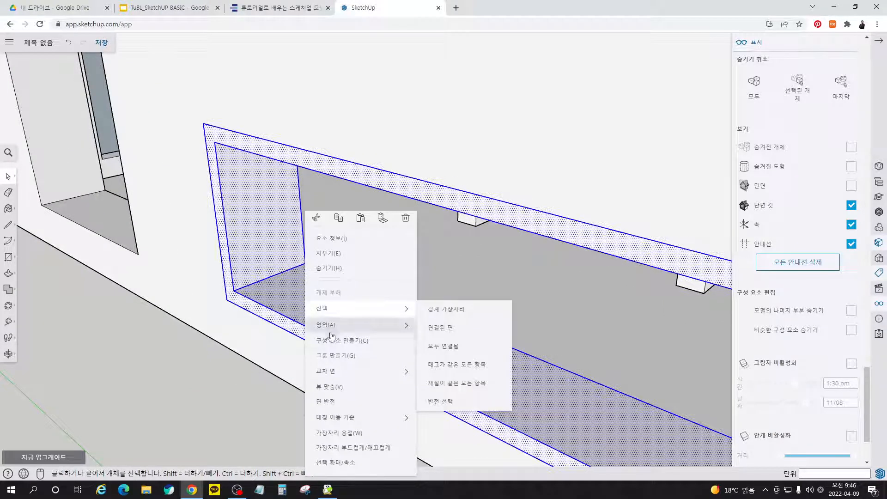
left_click(341, 359)
Step: Move the window frame group outward along the red axis so it protrudes 50 mm from the exterior wall
key("m")
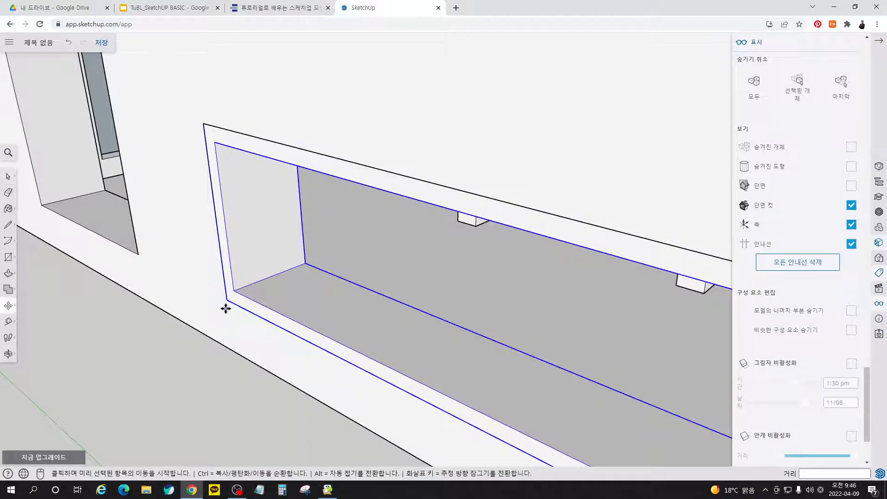
left_click(224, 309)
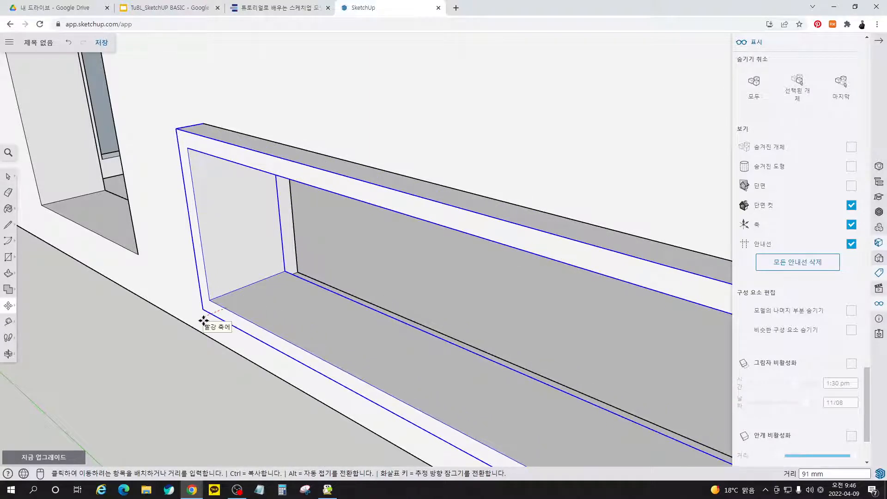
key("Return")
key("space")
left_click(188, 383)
middle_click_drag(297, 279, 225, 292)
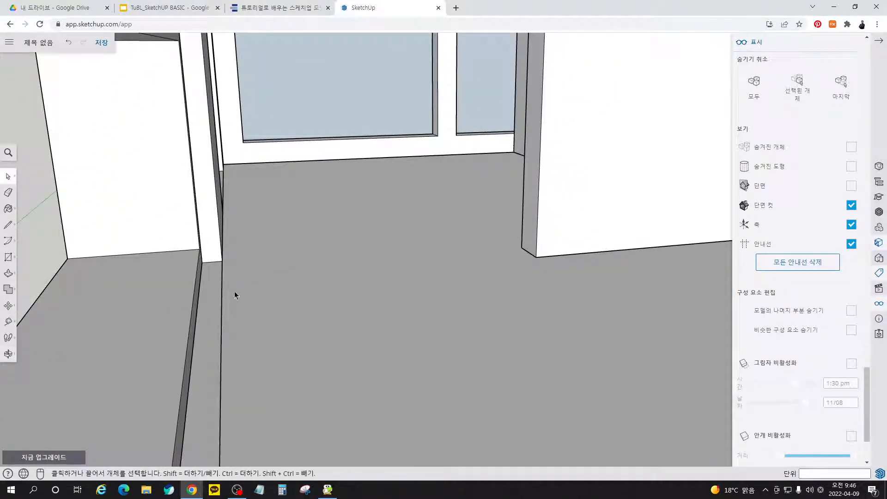
middle_click_drag(168, 292, 246, 326)
scroll(268, 332, "down", 2)
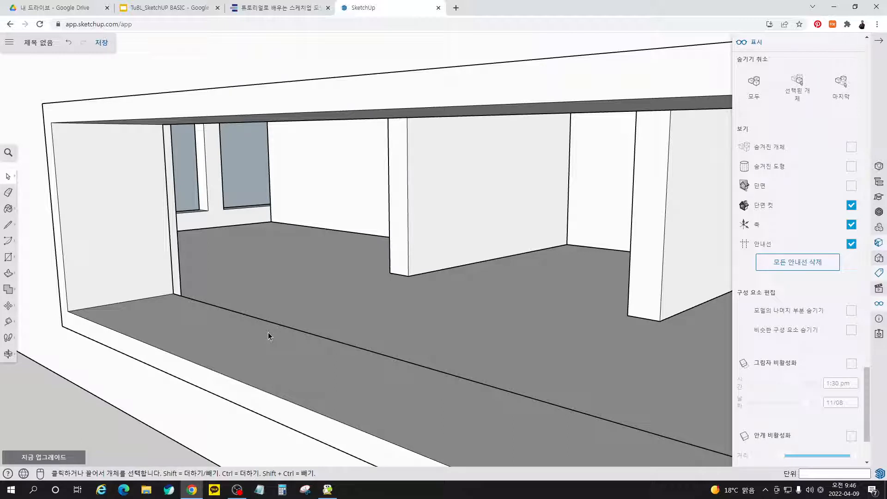
scroll(398, 320, "down", 6)
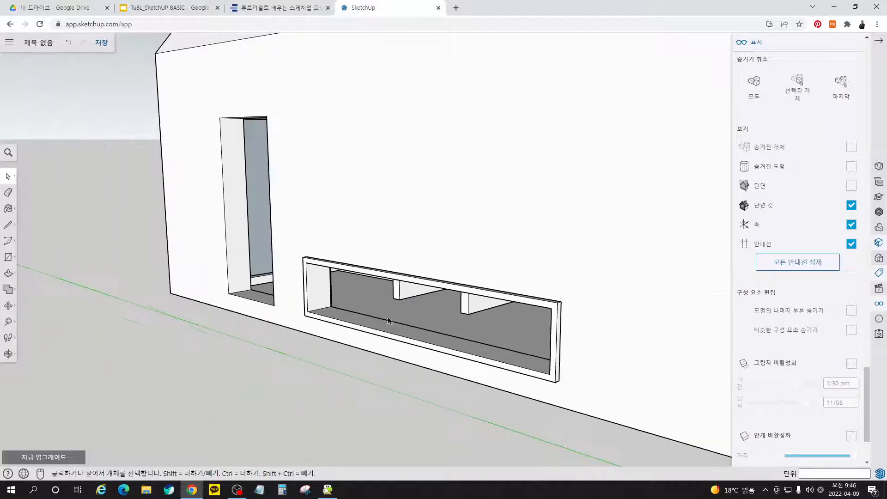
Step: Following the tutorial's glass instructions, draw a rectangle filling the window frame at mid-depth, from the inner edge's midpoint, locked perpendicular to the red axis
left_click(287, 13)
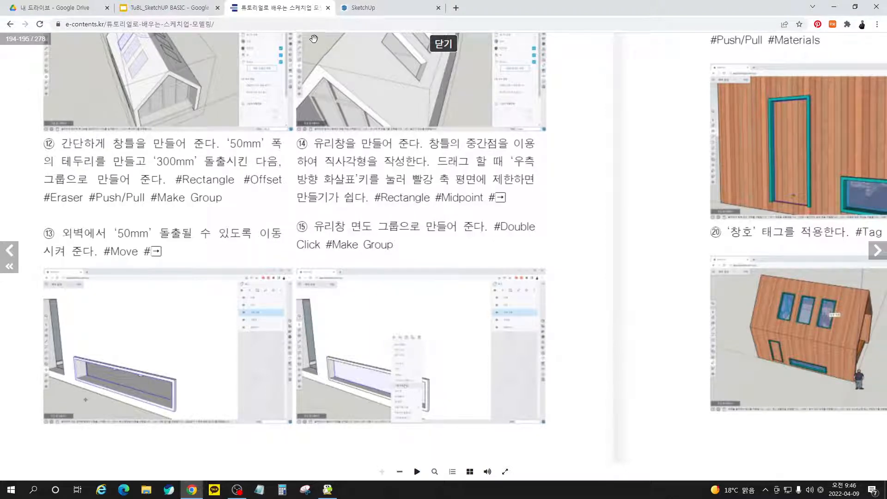
left_click(371, 8)
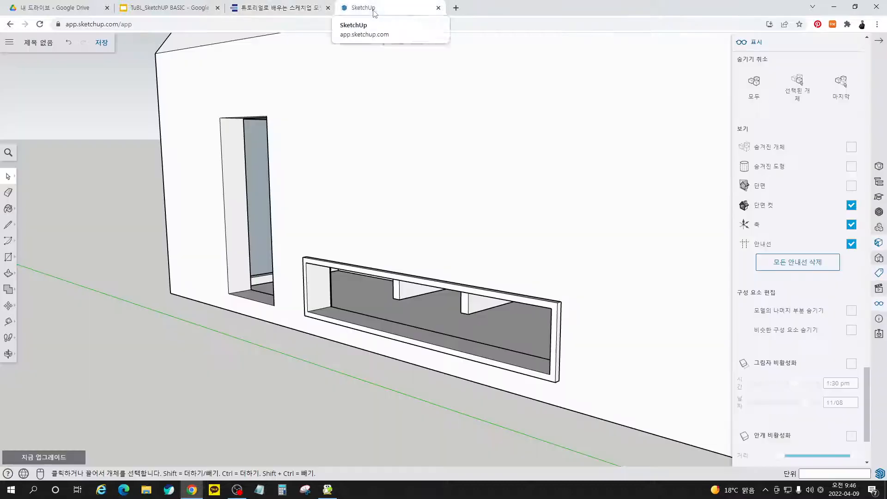
key("r")
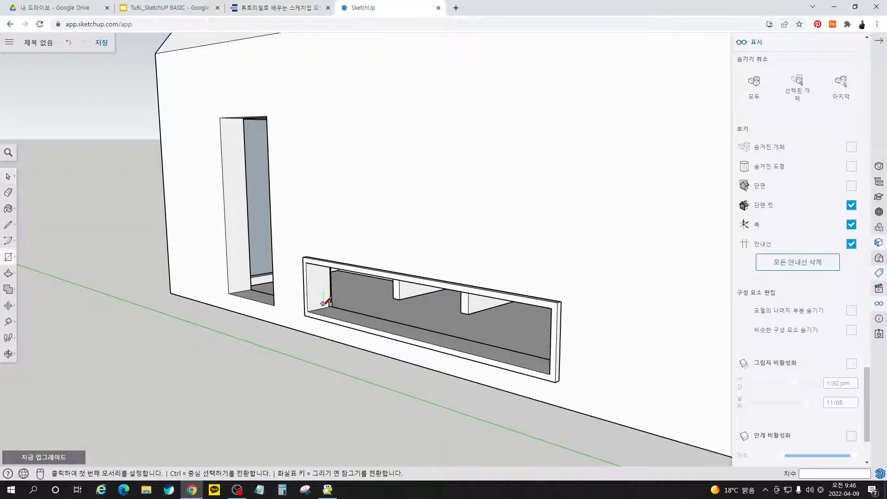
scroll(323, 303, "up", 5)
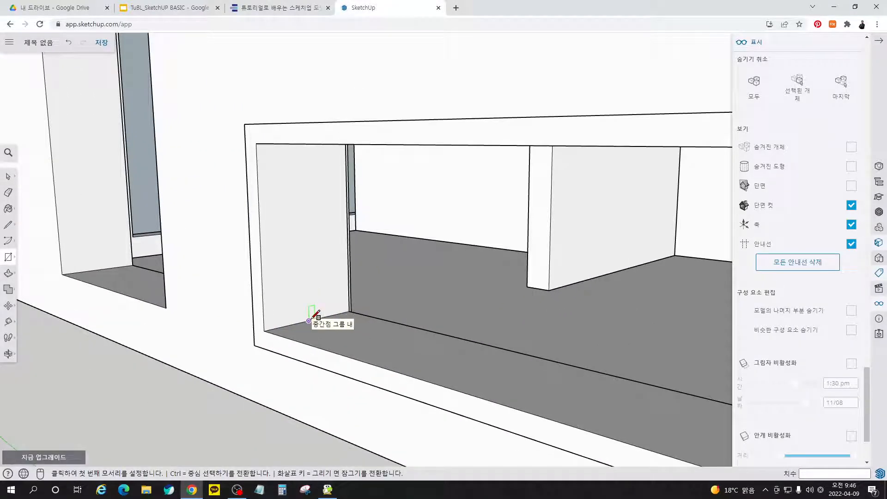
left_click(310, 320)
scroll(314, 319, "down", 6)
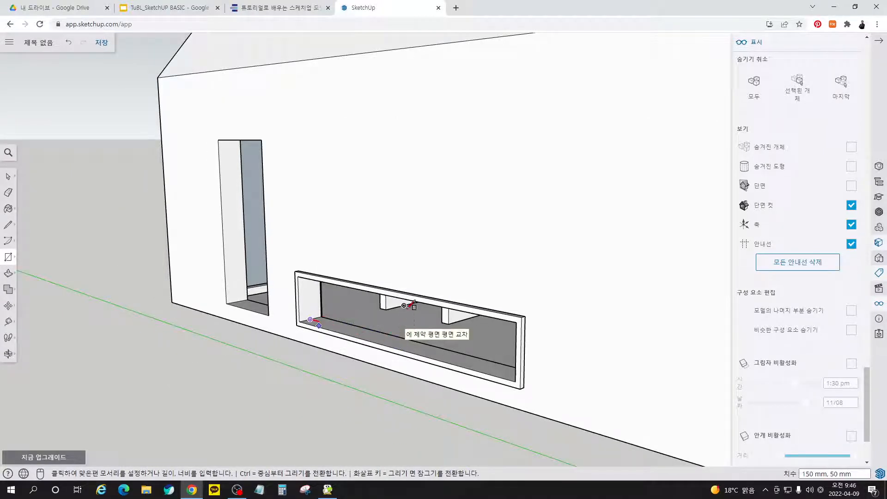
left_click(524, 318)
middle_click_drag(524, 318, 480, 342)
left_click(311, 322)
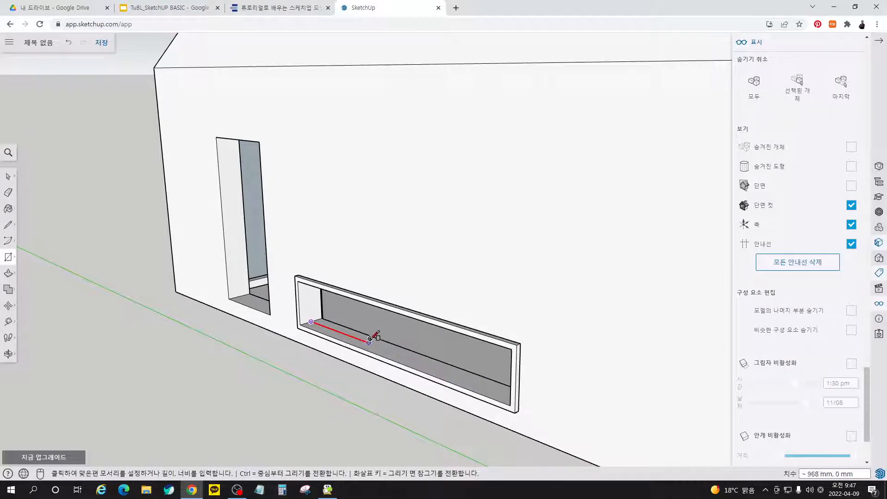
scroll(371, 338, "up", 3)
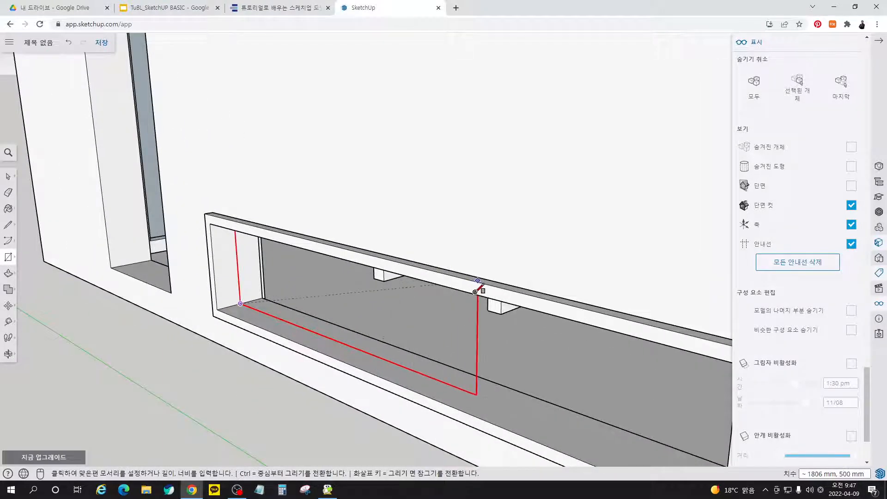
scroll(481, 292, "down", 2)
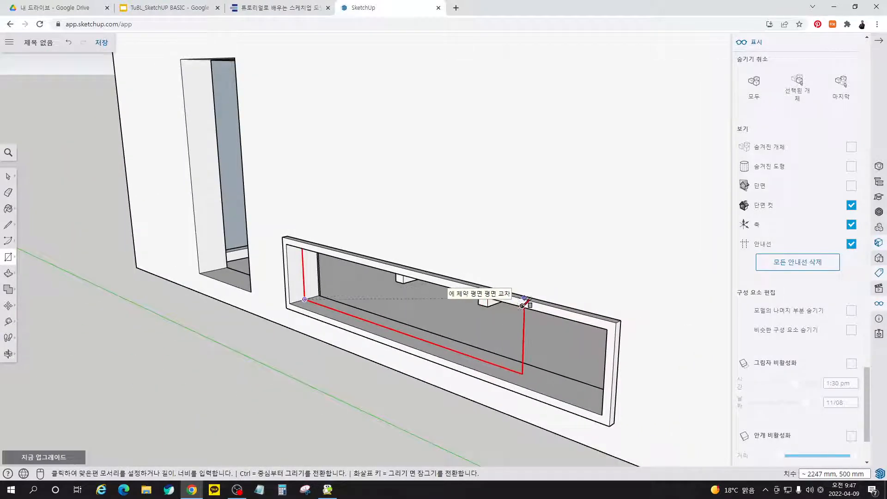
left_click(608, 328)
Step: Select the glass face with its edges and make it a group
middle_click_drag(448, 359, 491, 294)
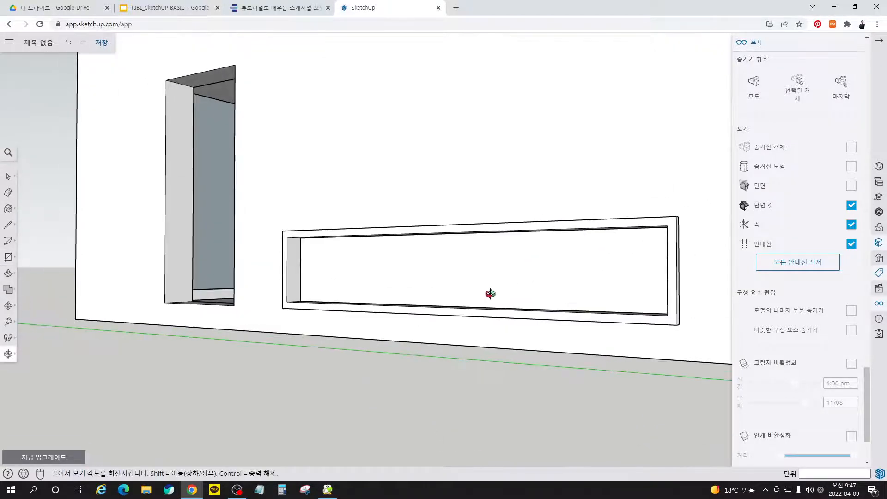
left_click(445, 270)
right_click(445, 270)
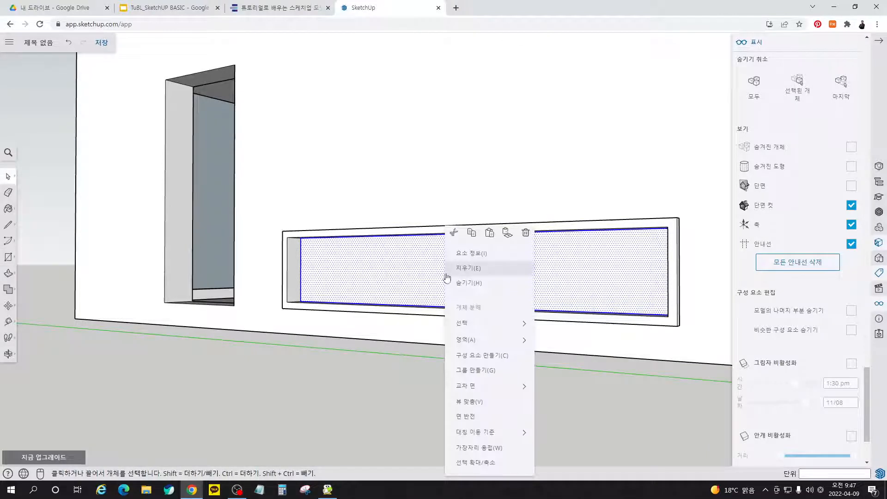
left_click(495, 370)
middle_click_drag(276, 325, 284, 402)
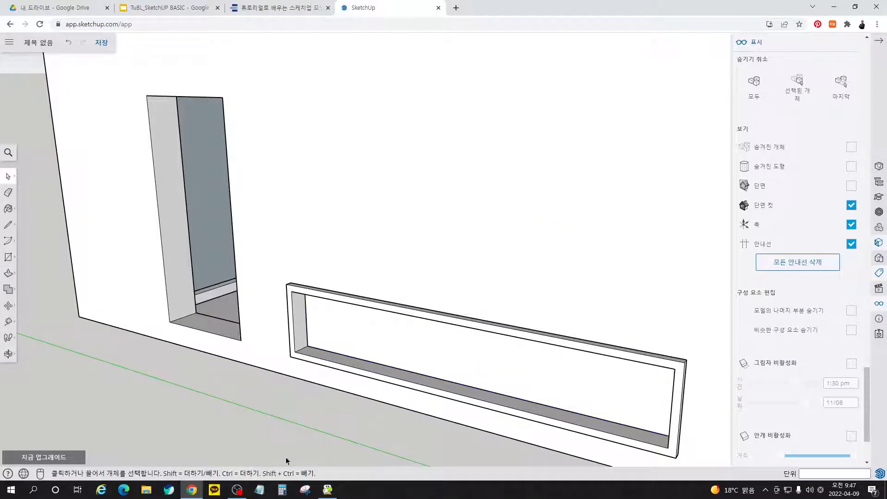
Step: Read the tutorial's next instructions on showing textures, applying frame and glass materials, and tagging the window
left_click(276, 8)
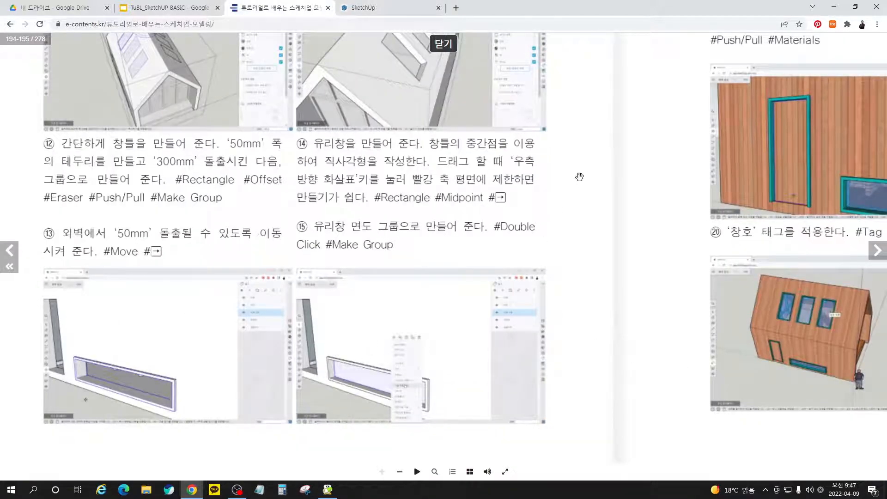
left_click_drag(580, 178, 365, 336)
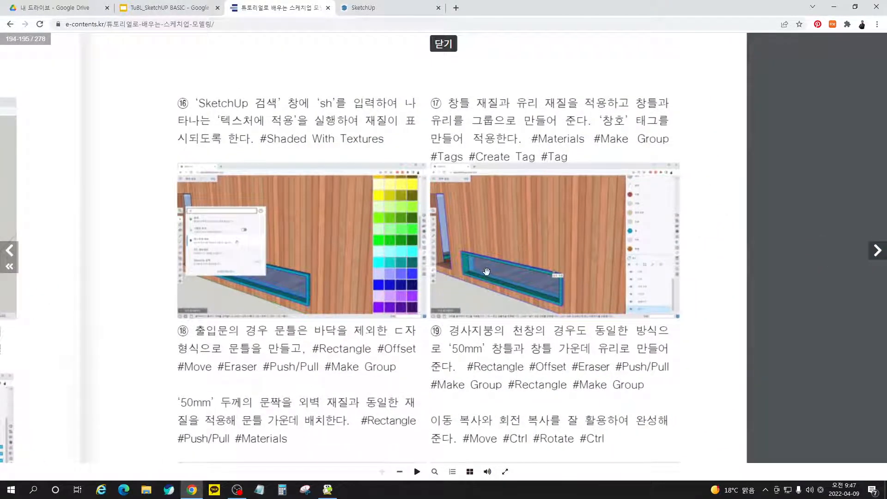
mouse_move(285, 121)
left_mouse_down()
mouse_move(282, 111)
mouse_move(292, 108)
left_mouse_up()
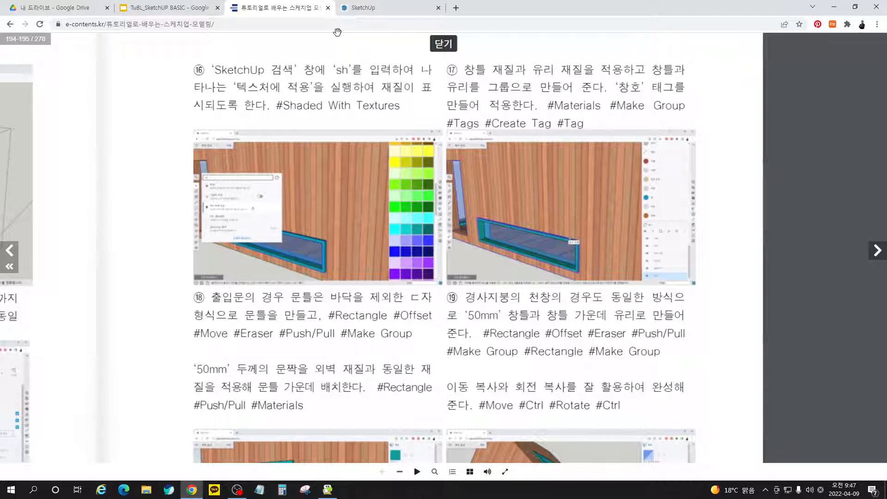
Step: Switch to the SketchUp model, search commands for "텍스" and display the faces shaded with textures (텍스처에 적용)
left_click(387, 12)
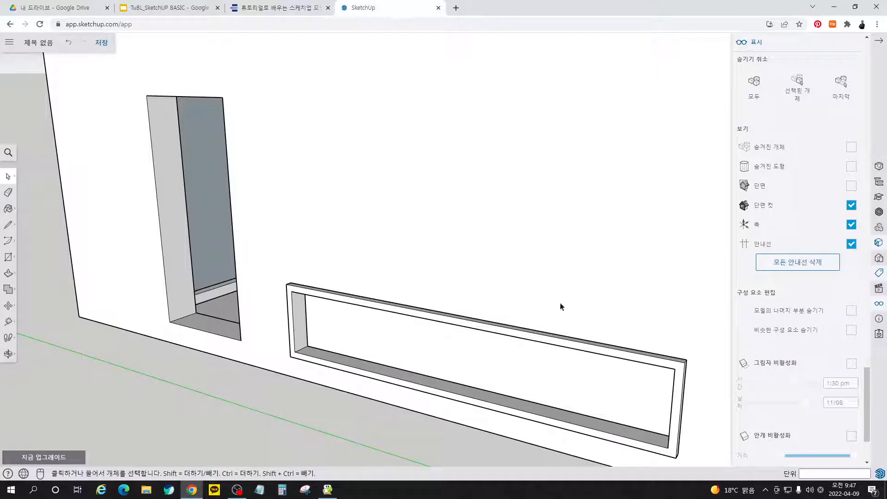
left_click(9, 153)
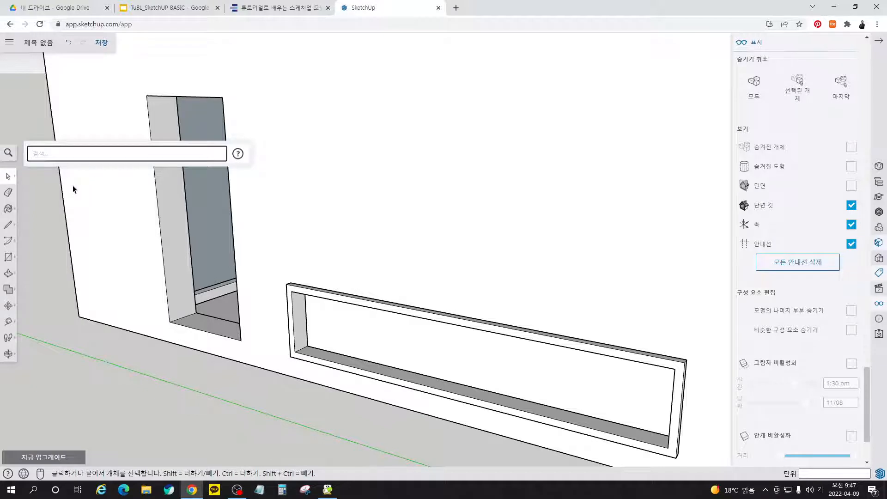
type("테")
type("스")
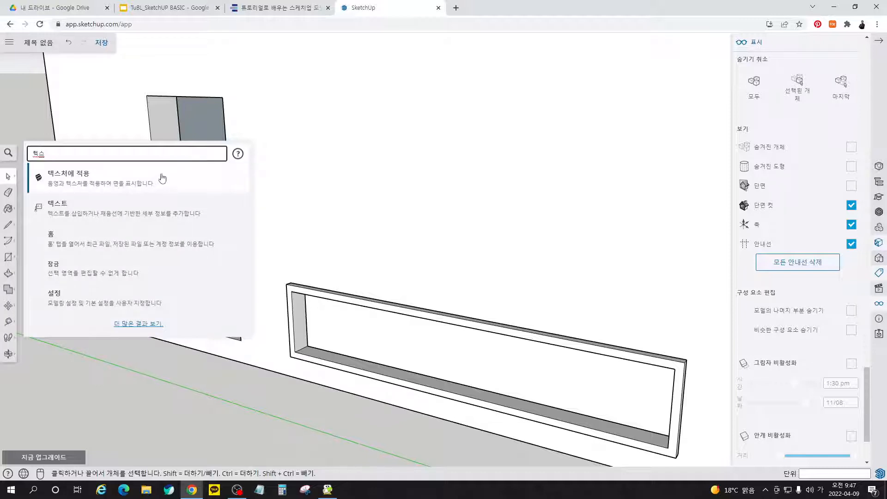
left_click(234, 178)
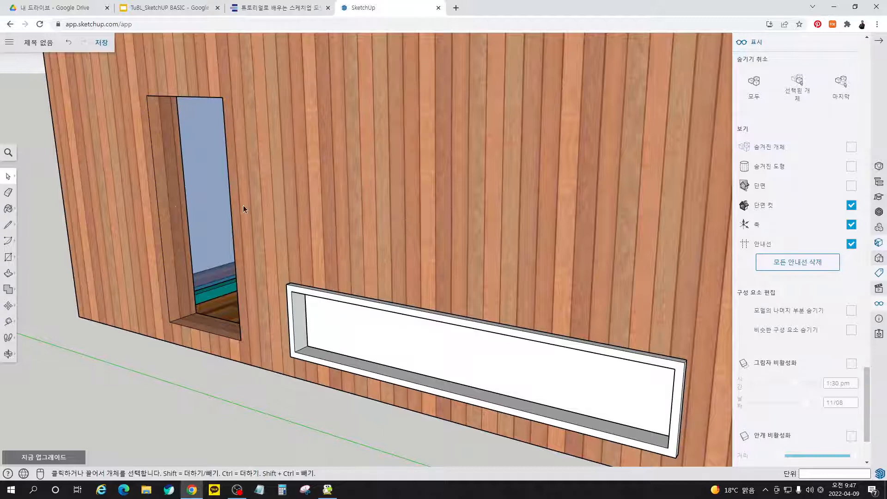
Step: Paint the long window's glass group with the blue translucent glass material from the glass and mirrors collection (유리 및 거울)
scroll(183, 215, "down", 2)
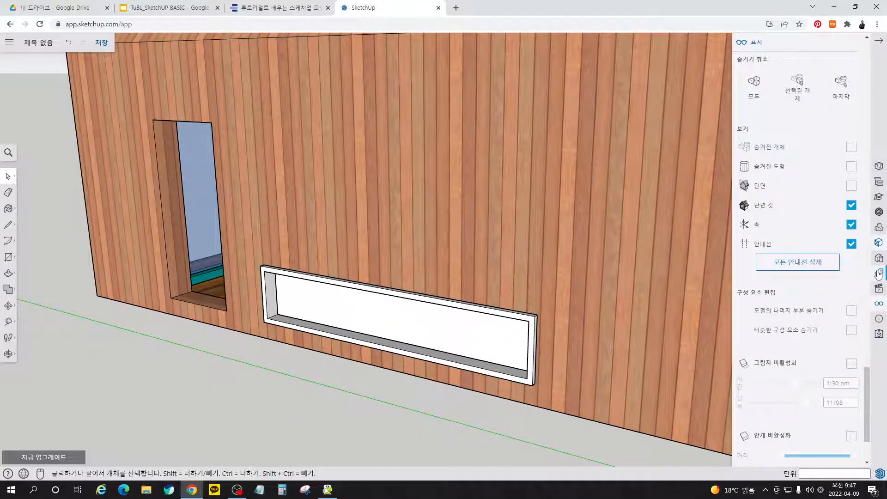
left_click(879, 244)
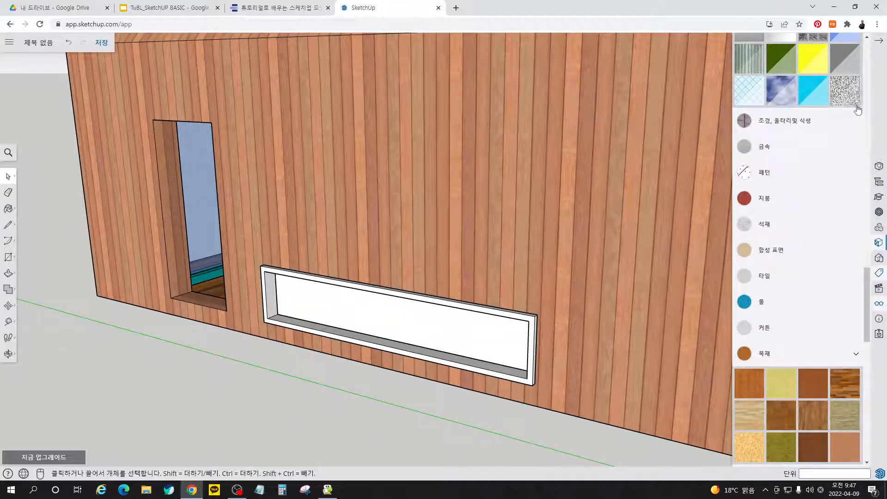
scroll(857, 111, "up", 1)
left_click(849, 85)
left_click(399, 320)
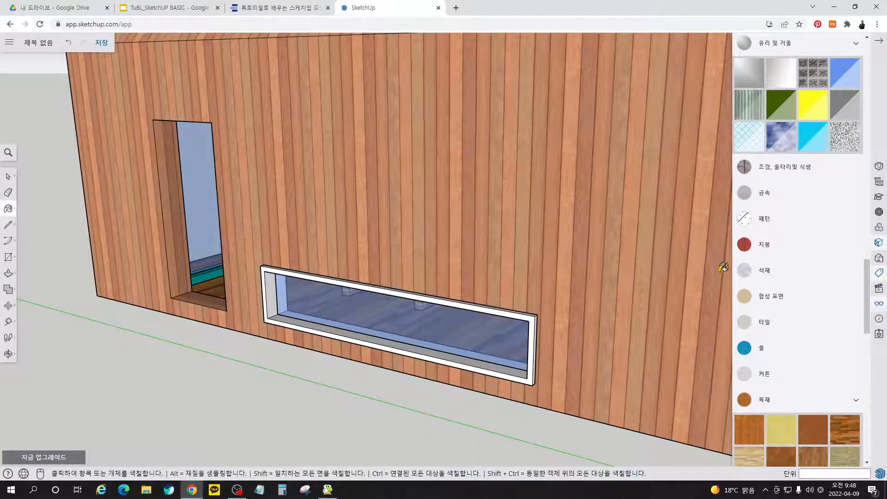
Step: Paint the long window's frame group with the teal H07 색 colour from the materials already in the model
scroll(832, 381, "down", 4)
scroll(832, 381, "up", 3)
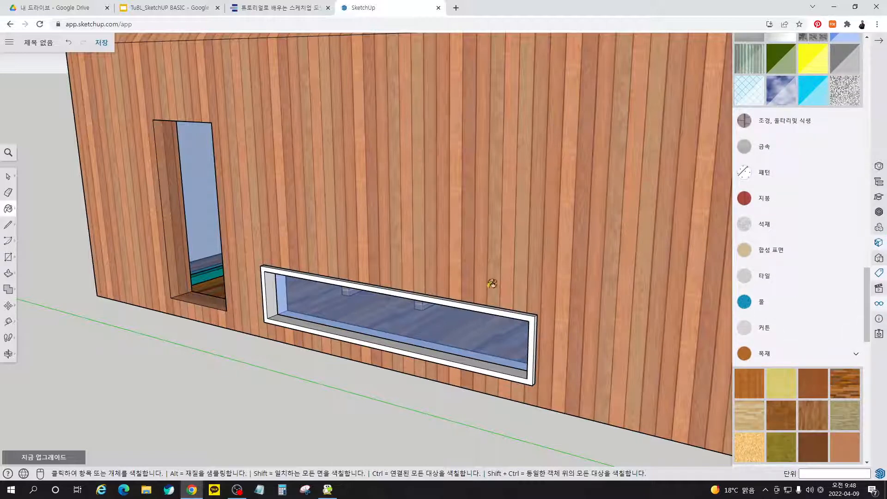
scroll(810, 200, "up", 5)
scroll(810, 199, "up", 15)
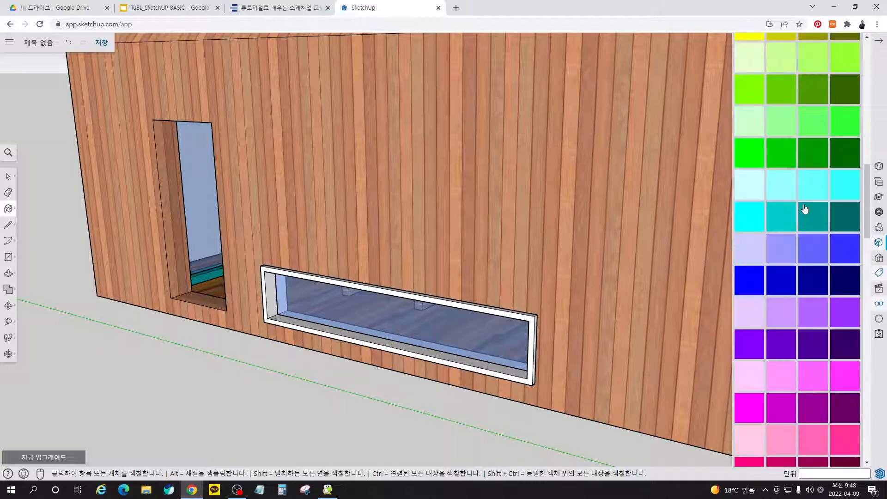
scroll(791, 236, "up", 2)
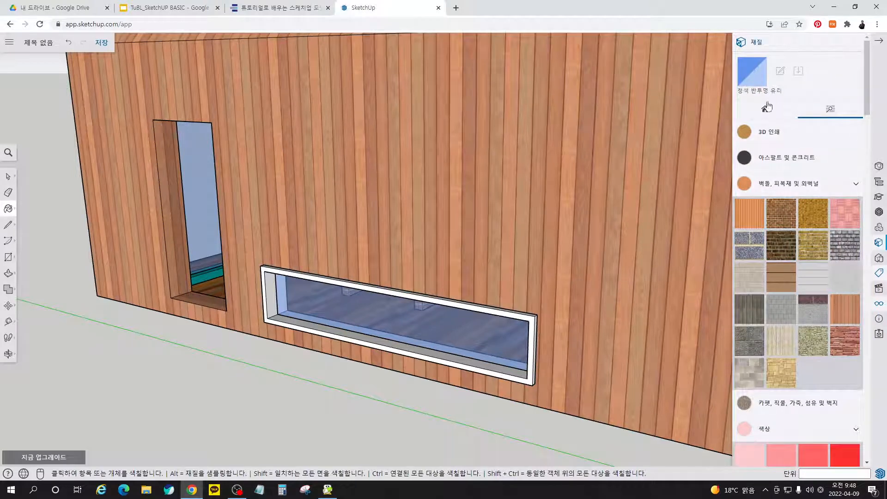
left_click(765, 110)
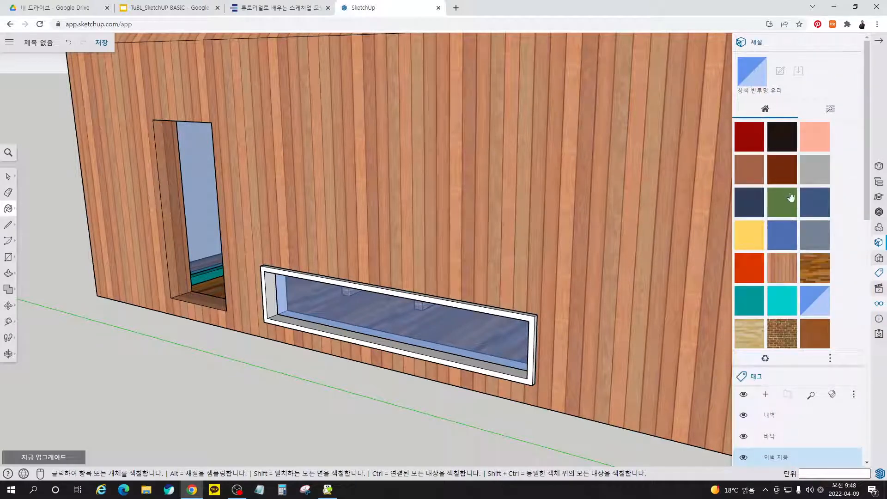
left_click(755, 309)
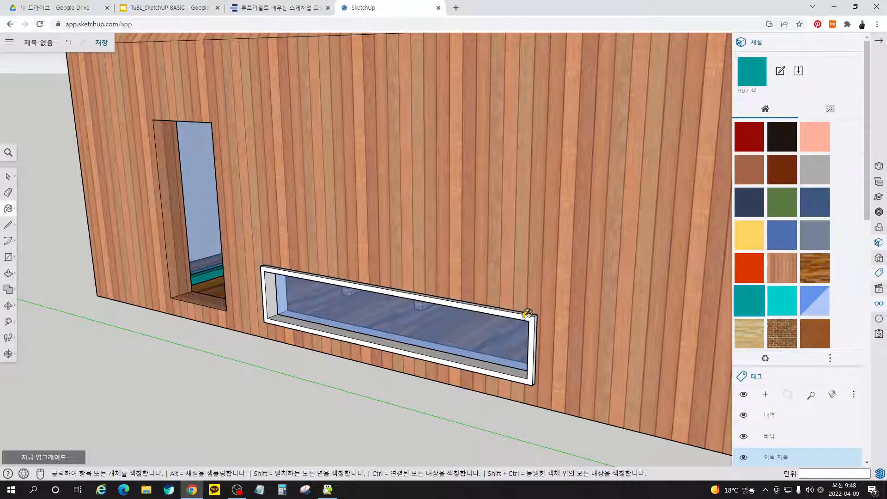
left_click(528, 315)
Step: Look over the painted window and the neighbouring door opening, and return to the tutorial page for the grouping, tagging and door frame instructions
scroll(353, 337, "down", 3)
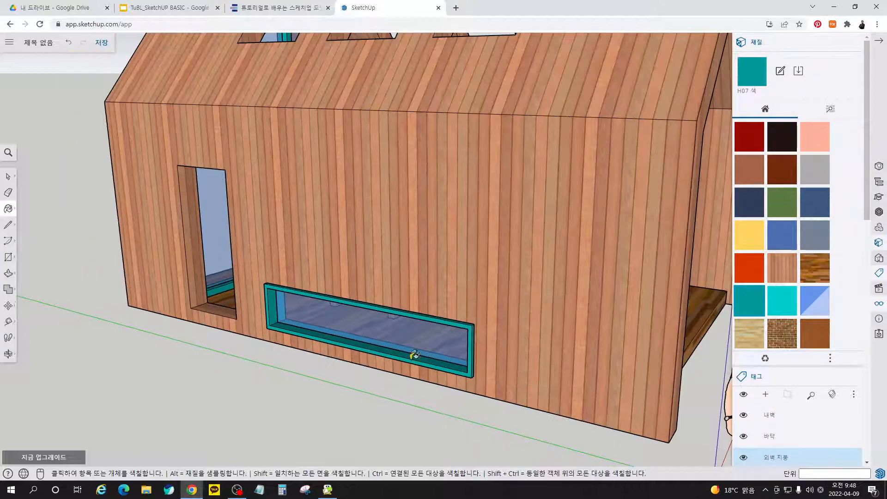
middle_click_drag(572, 370, 612, 380)
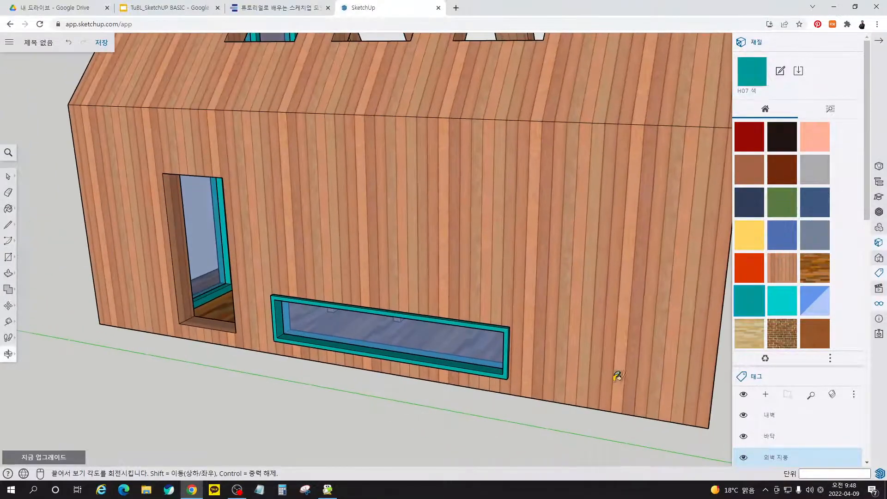
scroll(613, 380, "down", 3)
key("space")
scroll(273, 280, "up", 3)
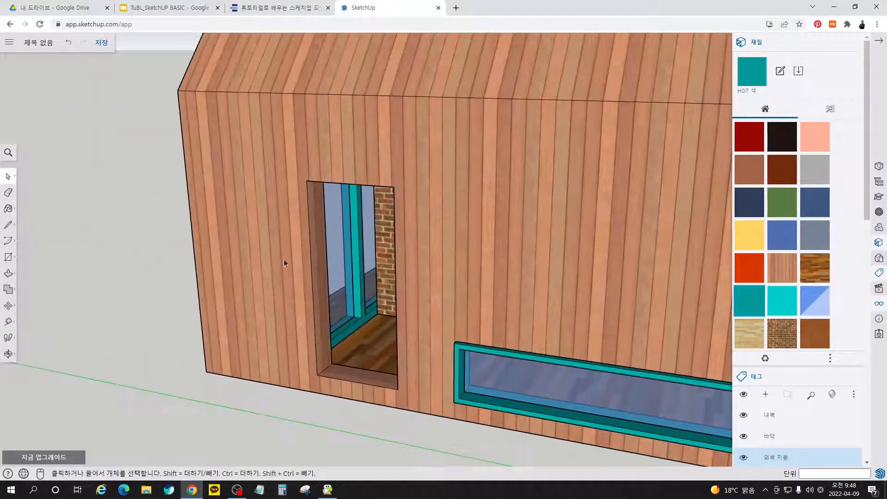
left_click(311, 10)
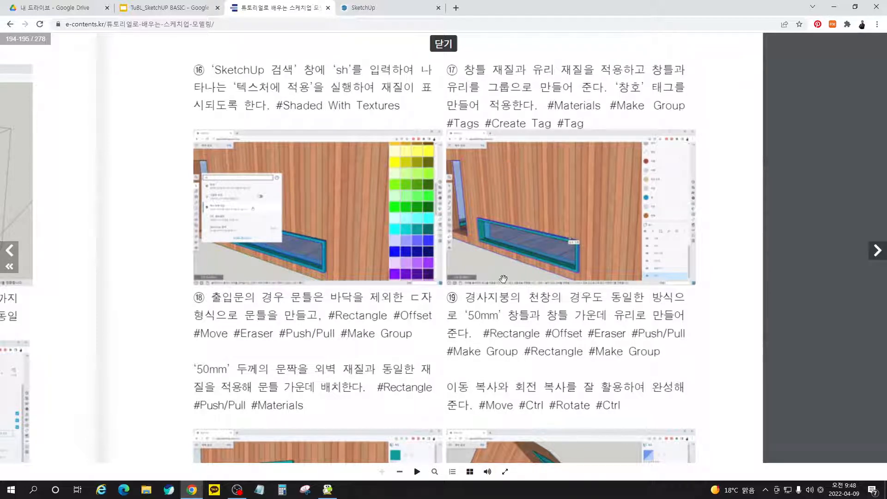
Step: Switch to SketchUp and group the long low window's frame together with its glass
left_click(375, 11)
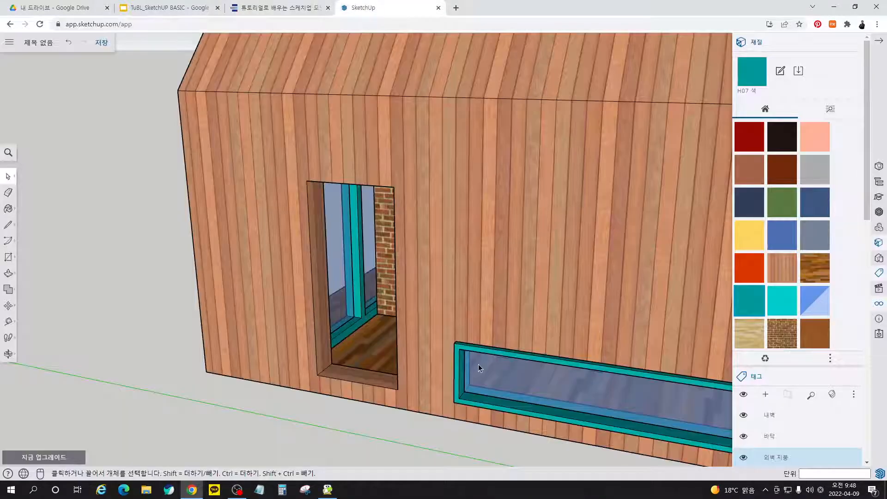
scroll(477, 381, "up", 4)
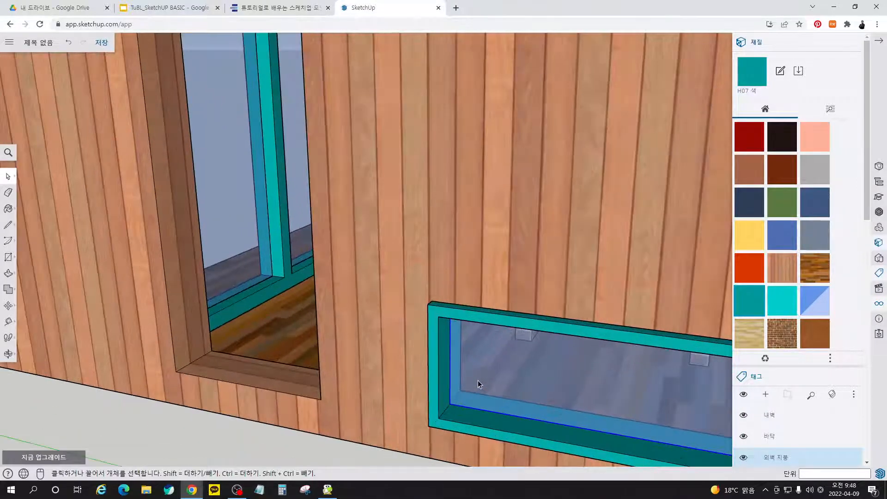
right_click(440, 319)
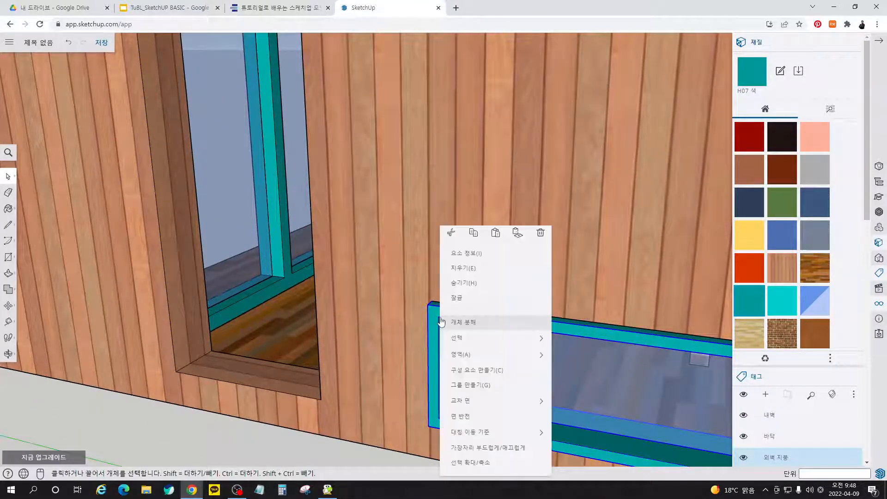
left_click(419, 370)
scroll(419, 370, "down", 6)
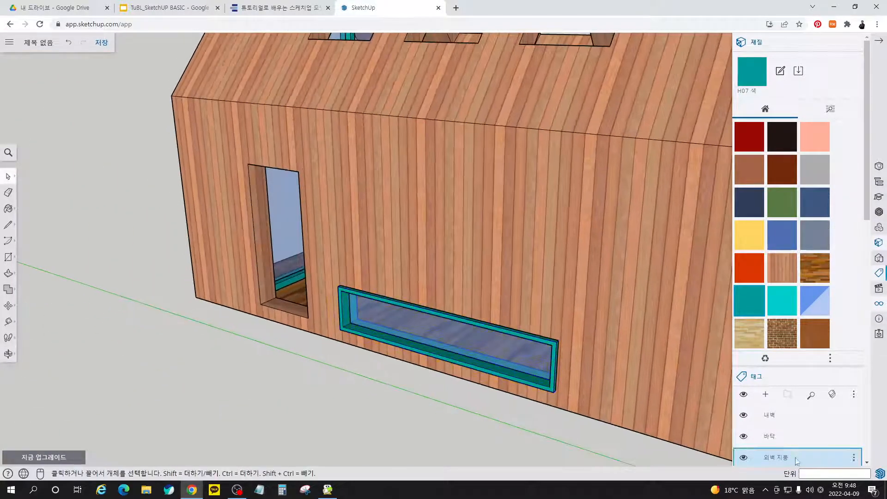
Step: Create a tag named 창호 and apply it to the long low window group
scroll(795, 407, "down", 2)
scroll(791, 408, "down", 3)
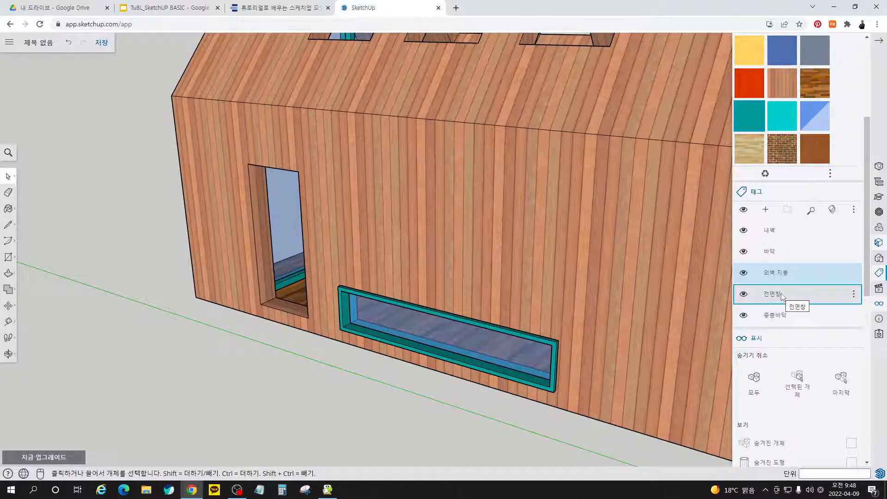
left_click(765, 209)
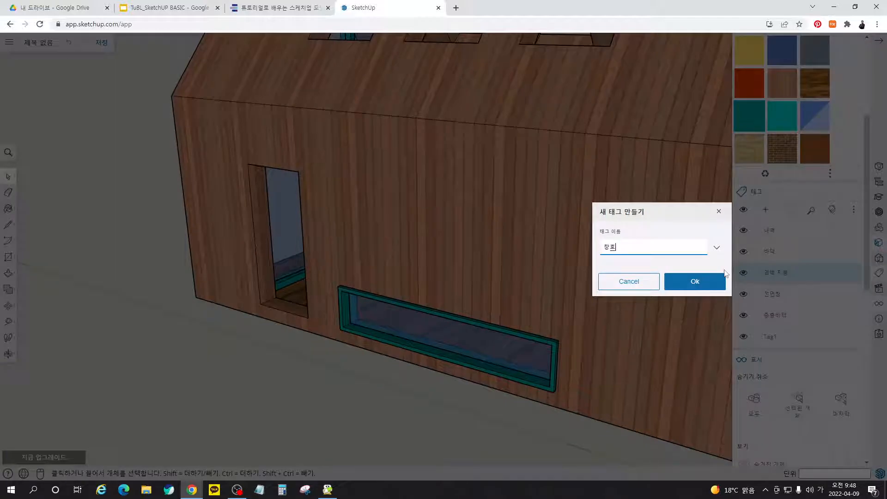
left_click(709, 282)
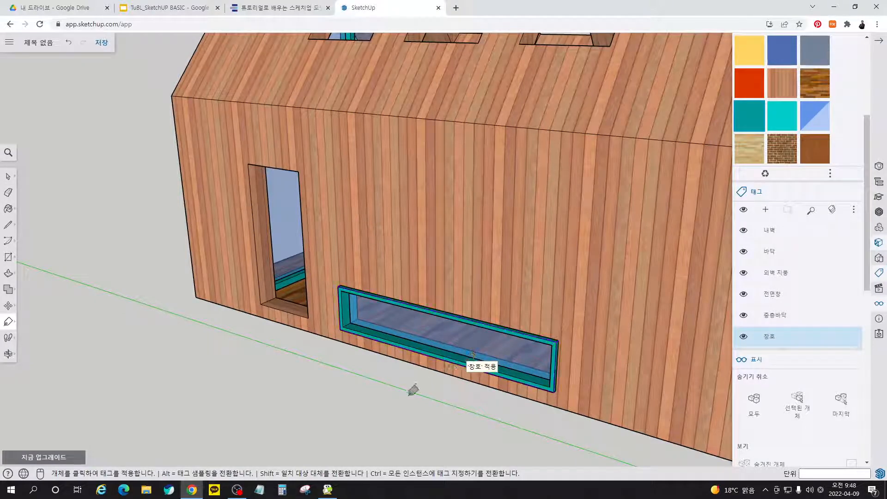
key("space")
Step: Consult the e-book's door-frame instructions and draw a 2000 by 900 mm rectangle across the entrance opening, corner to corner
scroll(467, 375, "down", 3)
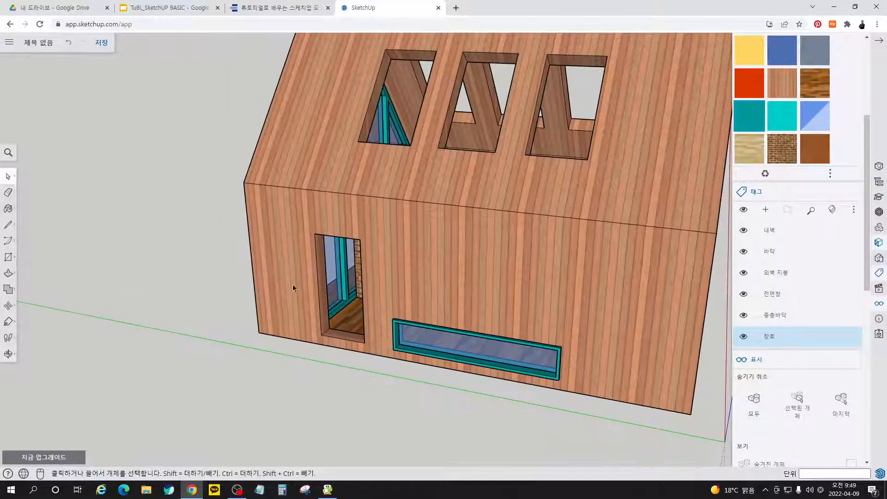
scroll(293, 272, "up", 4)
left_click(283, 8)
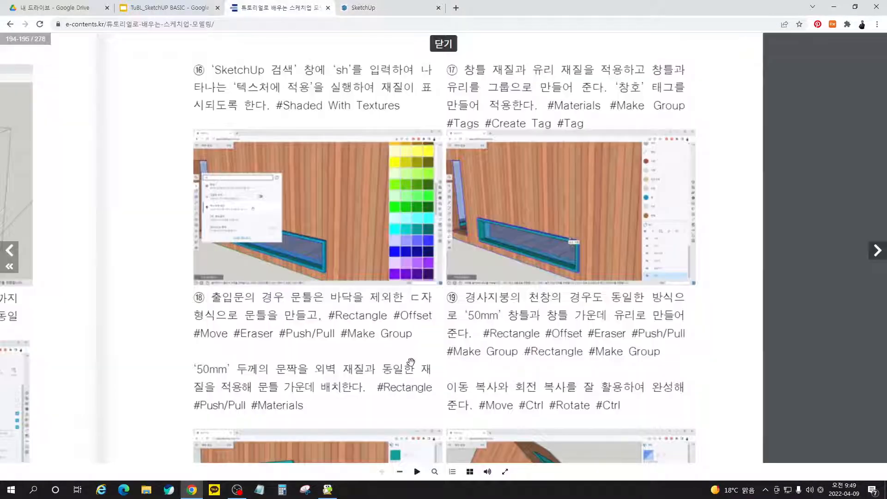
scroll(404, 285, "down", 4)
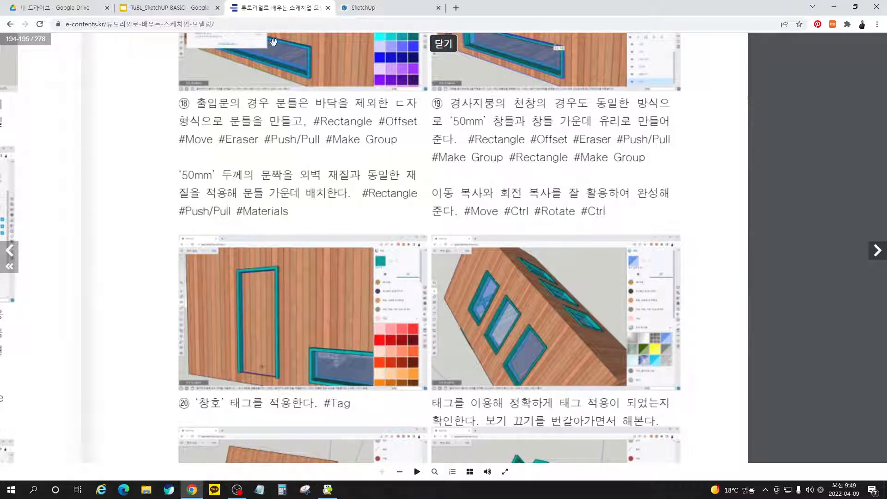
left_click(370, 8)
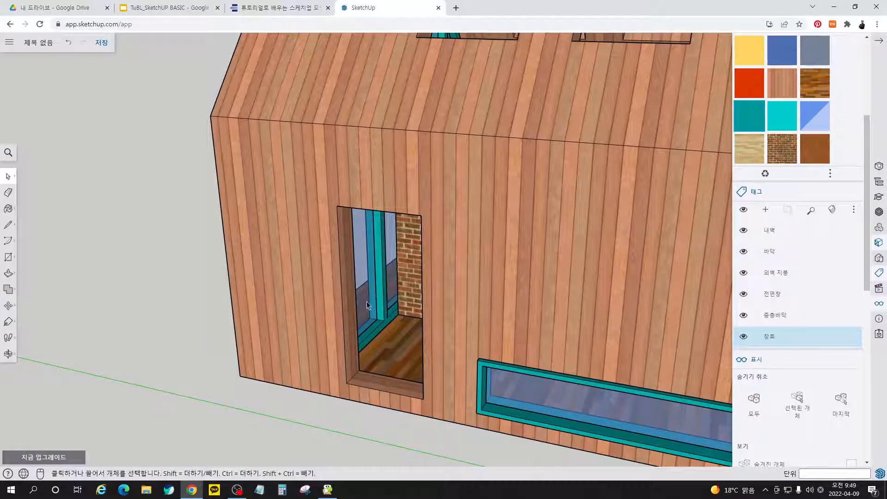
key("r")
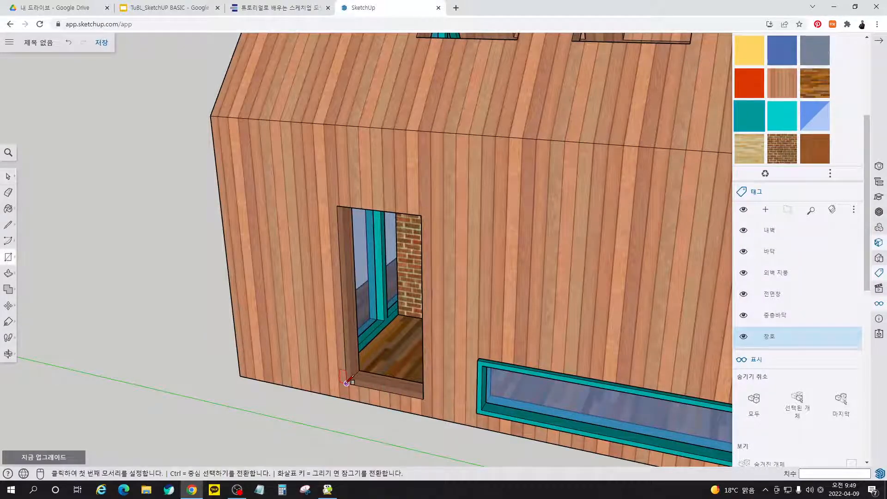
left_click(347, 383)
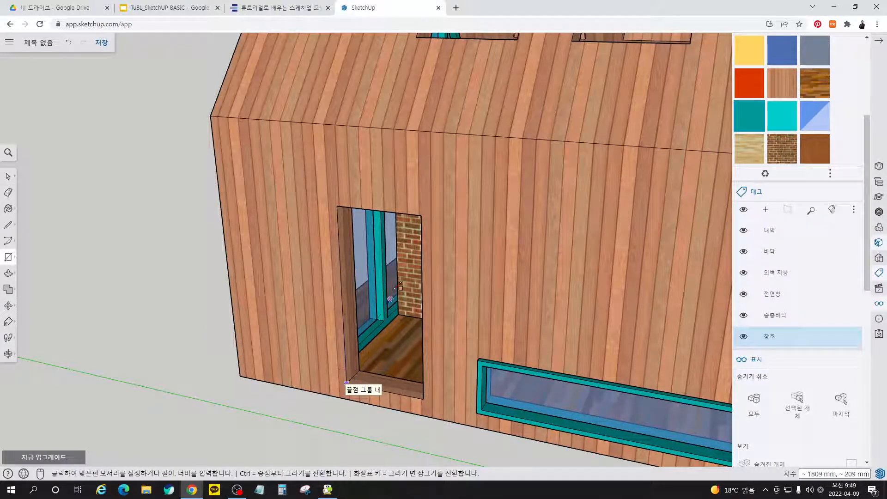
left_click(422, 215)
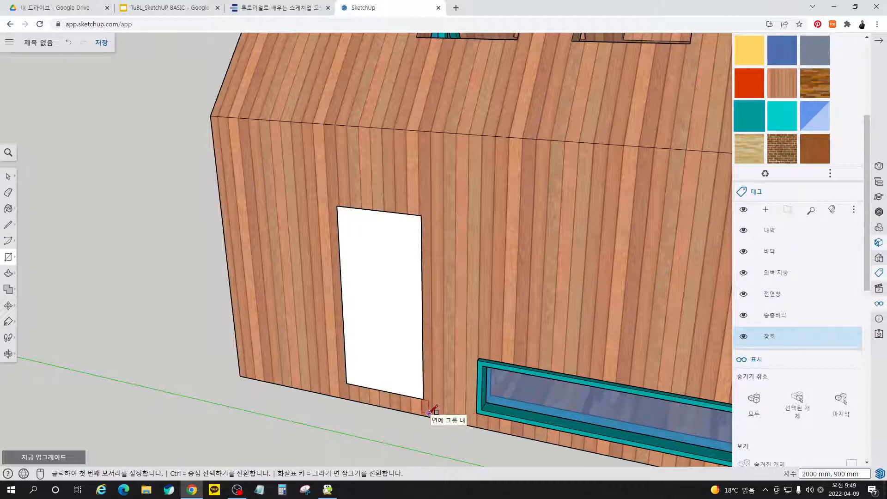
Step: Offset the entrance rectangle's outline inward by 50 mm
middle_click_drag(432, 411, 453, 418)
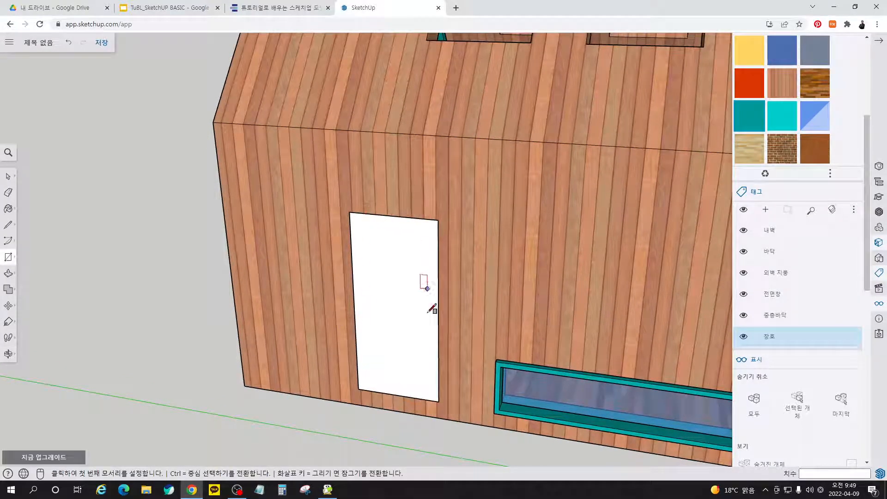
key("f")
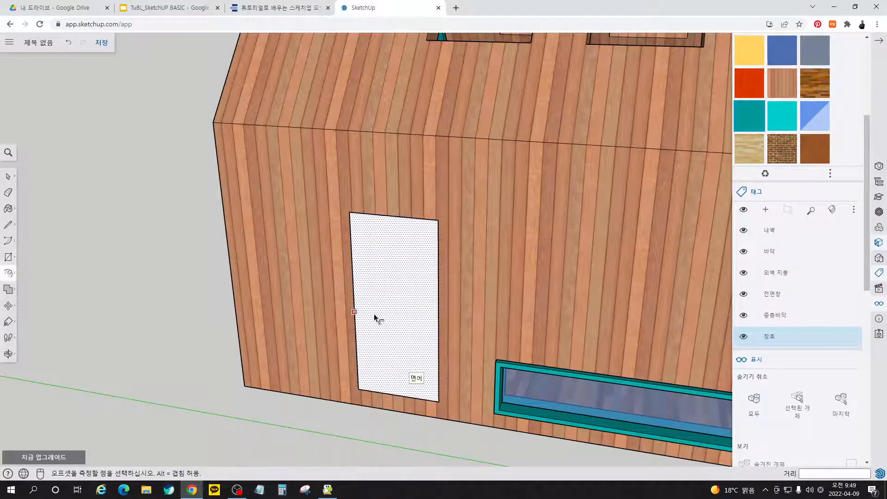
left_click(375, 316)
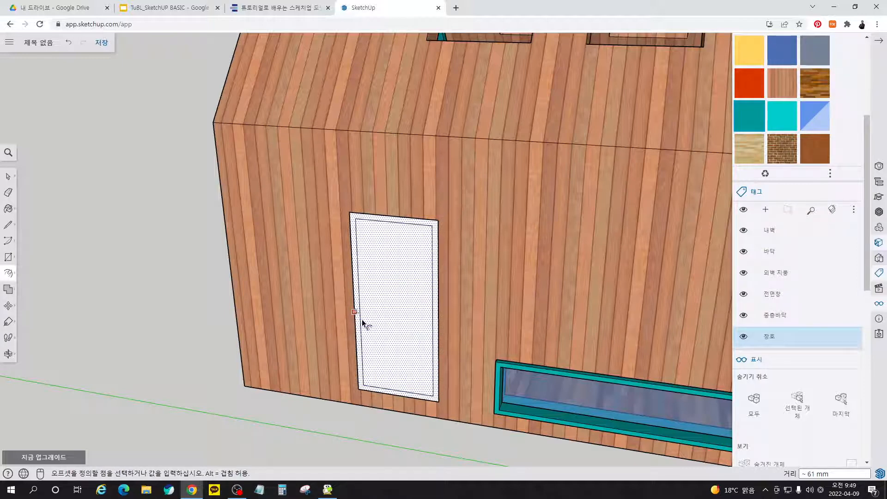
key("Return")
key("space")
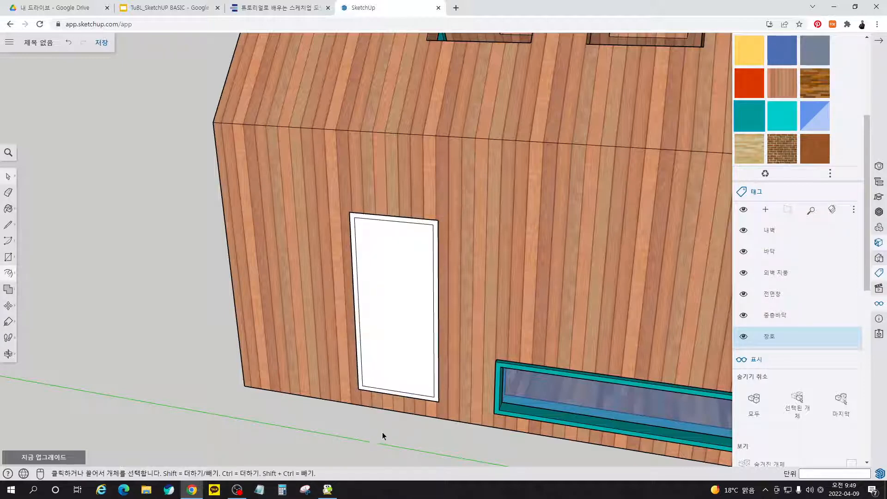
Step: Move the inner outline's bottom edge 50 mm down onto the entrance rectangle's lower edge
scroll(409, 400, "up", 4)
scroll(404, 388, "up", 2)
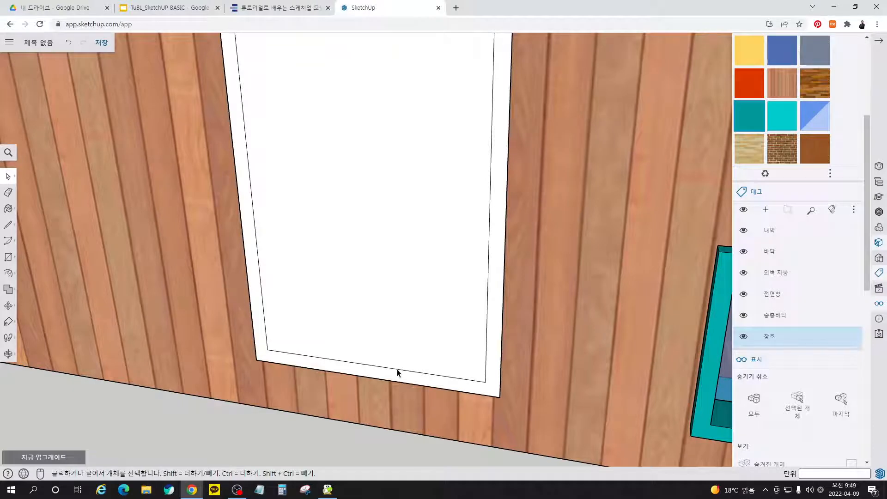
key("m")
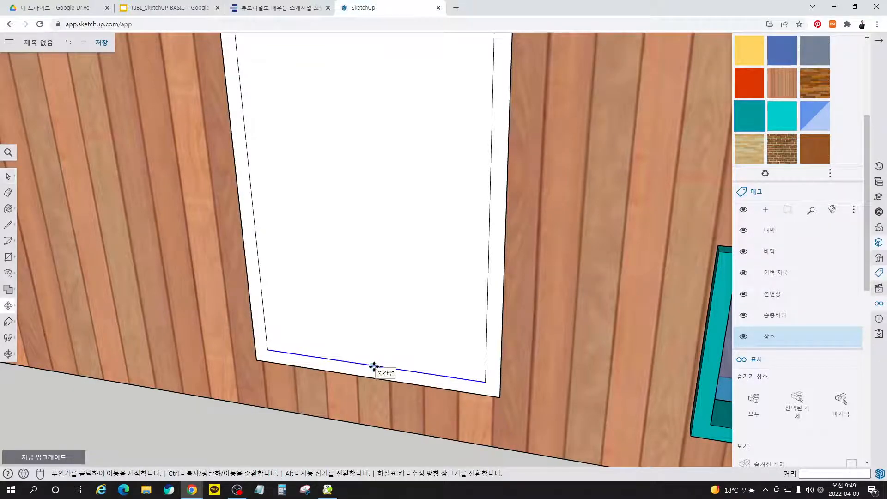
left_click(374, 366)
left_click(378, 379)
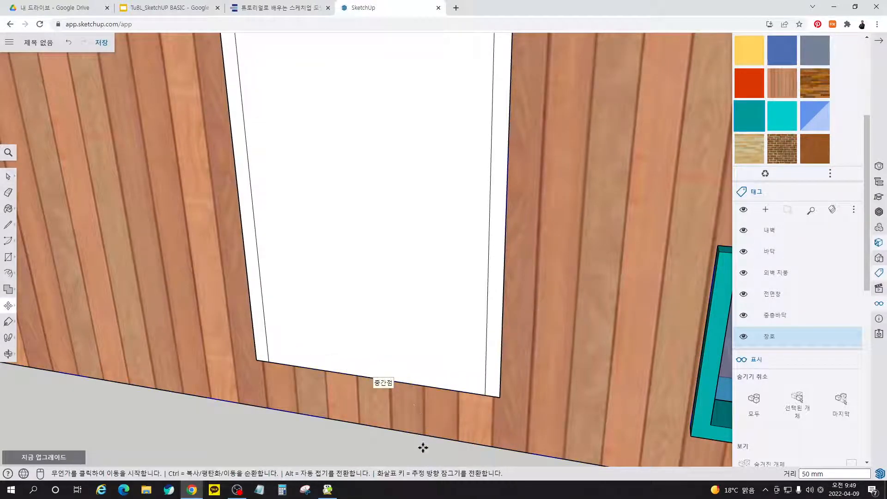
scroll(427, 443, "down", 5)
key("space")
Step: Try deleting the bottom edge of the entrance rectangle, and undo the deletion
left_click(378, 365)
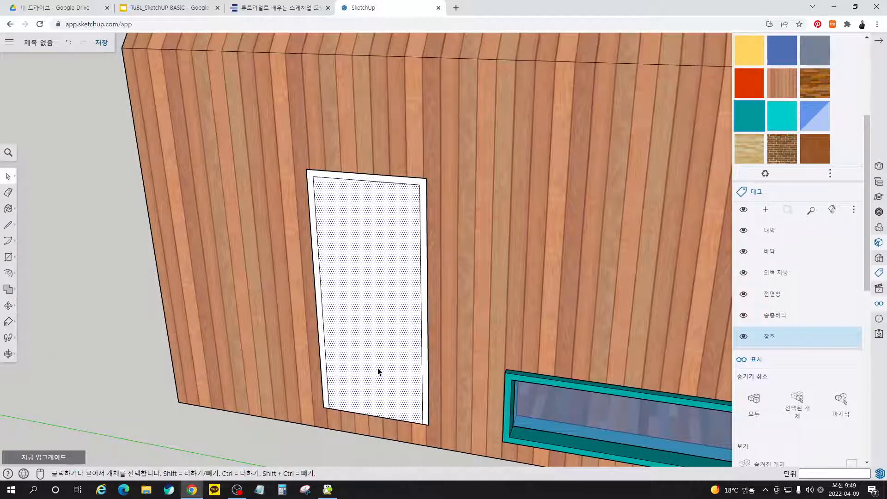
left_click(384, 417)
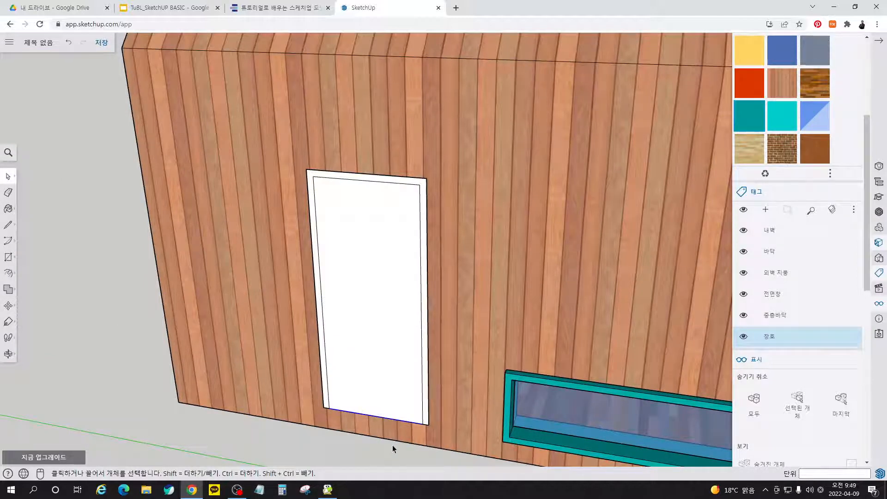
key("Delete")
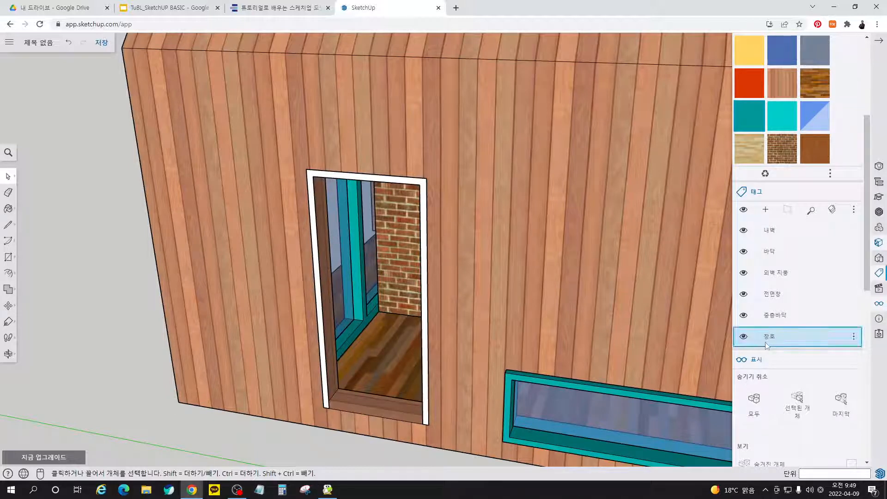
key("ctrl+z")
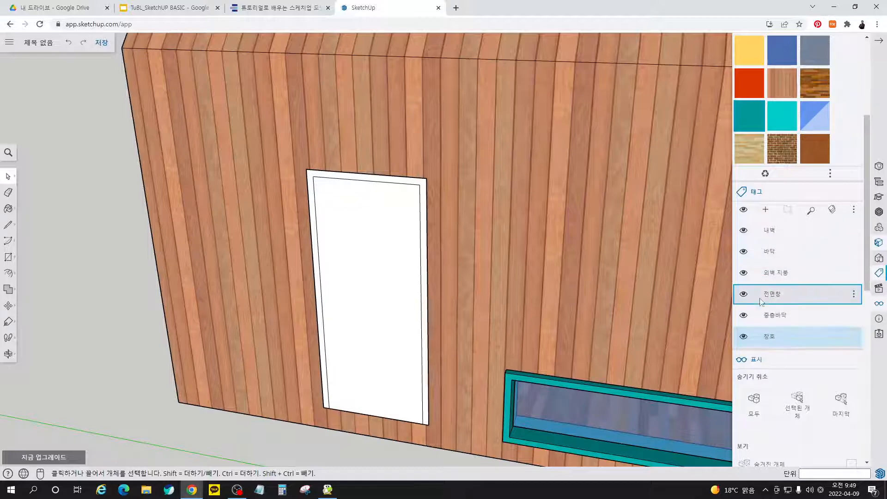
Step: Hide the 외벽 지붕 tag to expose the entrance rectangle from all around
left_click(743, 275)
key("o")
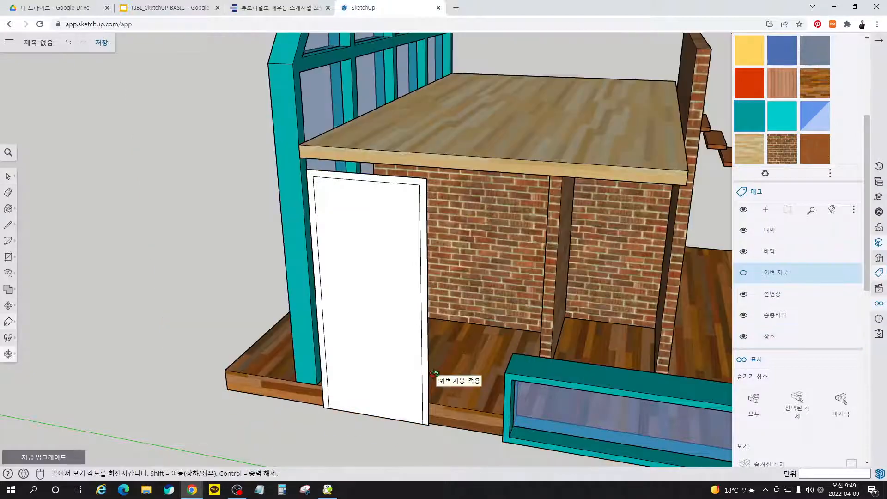
left_click_drag(439, 365, 426, 322)
middle_click_drag(426, 322, 412, 434)
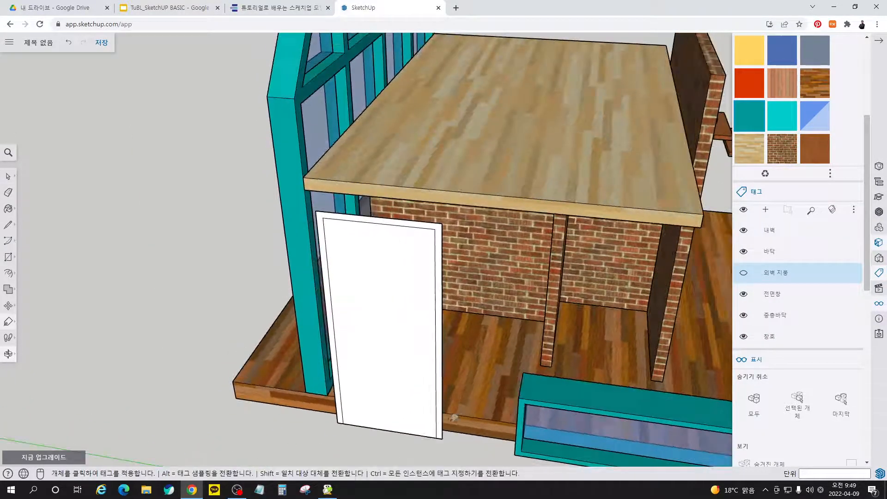
Step: Delete the inner door face and its bottom edge, keeping only the three-sided frame profile
key("space")
left_click(380, 391)
key("Delete")
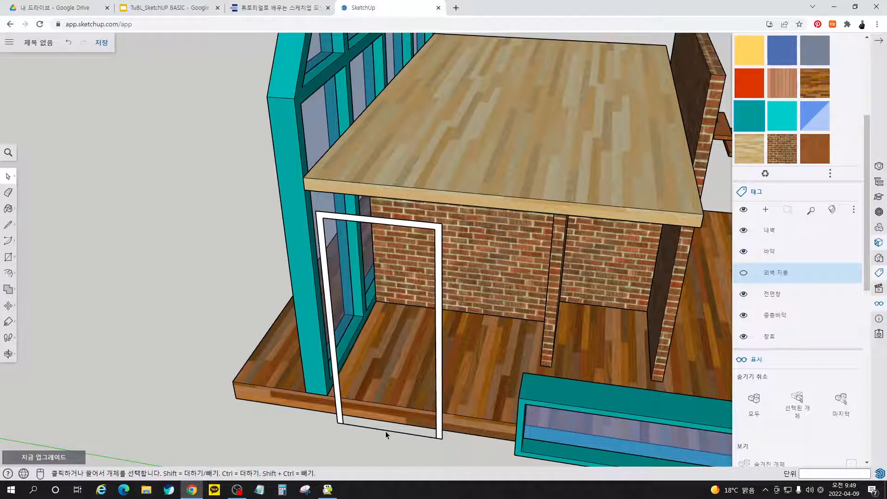
key("ctrl+z")
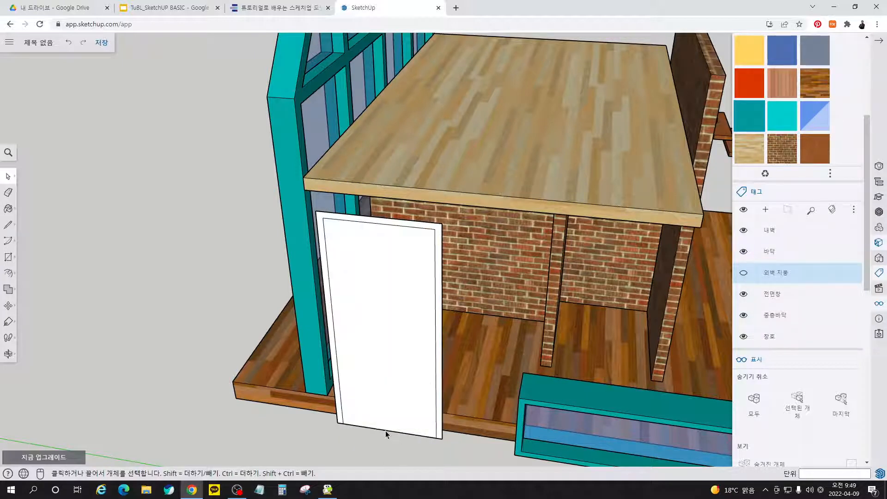
key("ctrl+y")
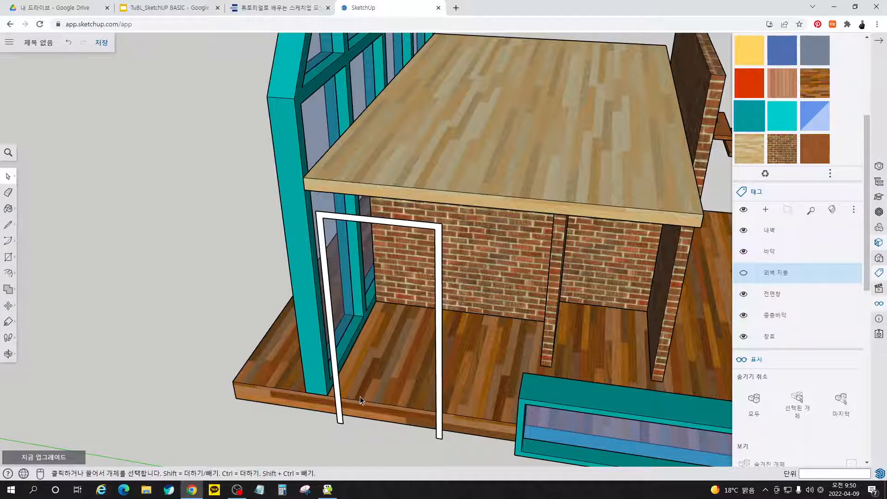
Step: Push/Pull the three-sided door frame profile to a depth of 300 mm
key("p")
left_click(438, 429)
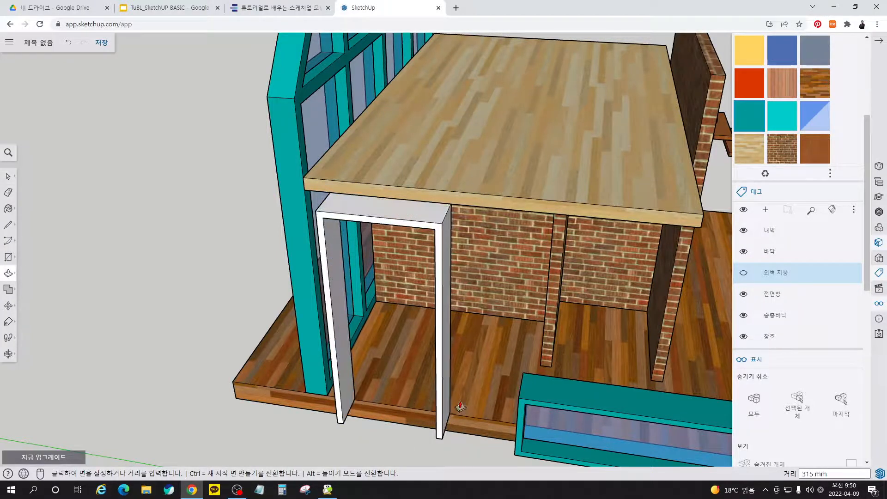
type("300")
key("Return")
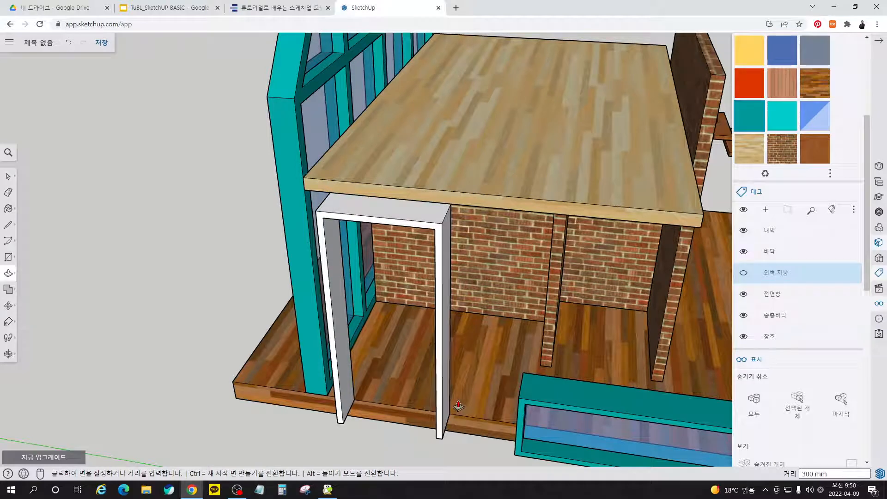
key("space")
Step: Select all the door frame's geometry and make it a group
middle_click_drag(448, 396, 425, 376)
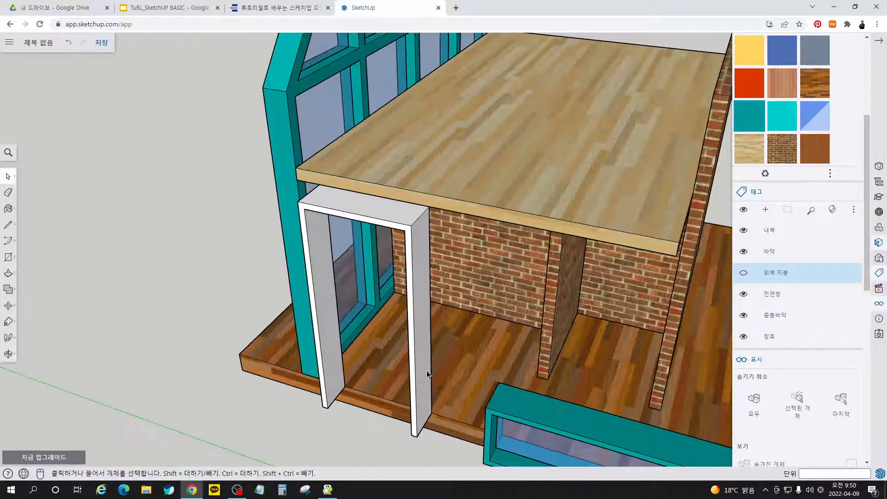
triple_click(423, 359)
right_click(421, 359)
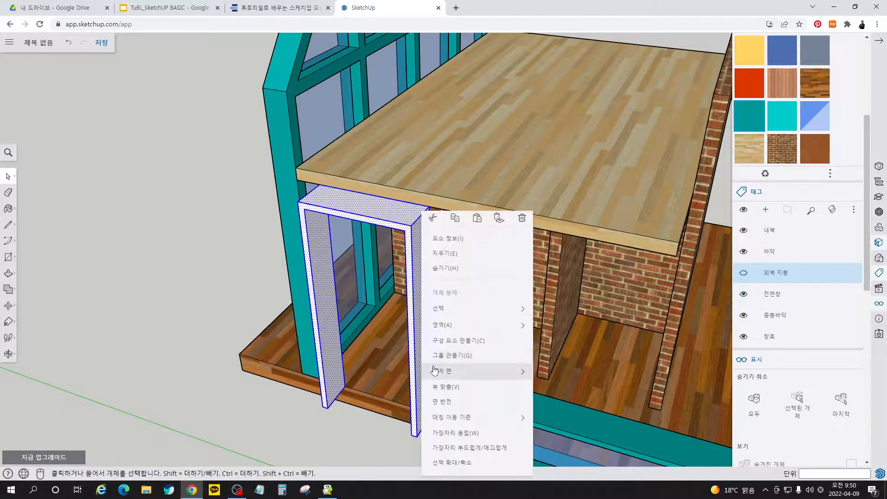
left_click(464, 356)
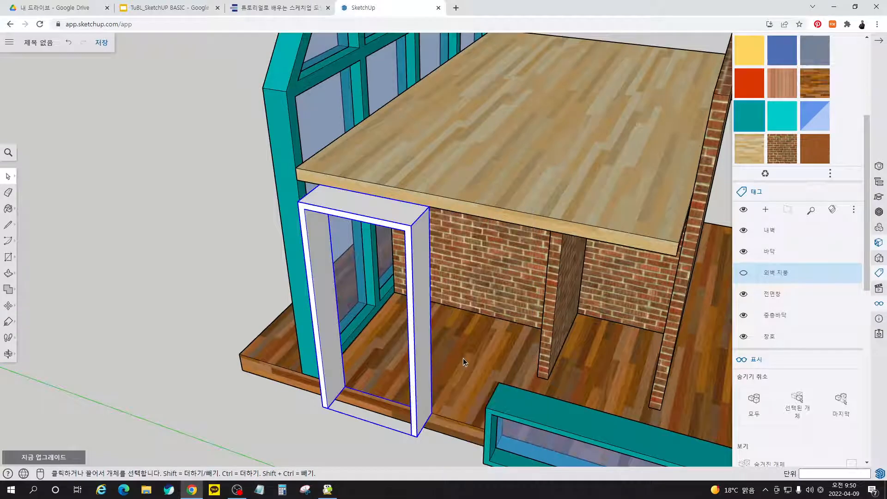
Step: Paint the door frame group with the same dark teal material as the window frames
left_click(753, 127)
left_click(429, 231)
key("space")
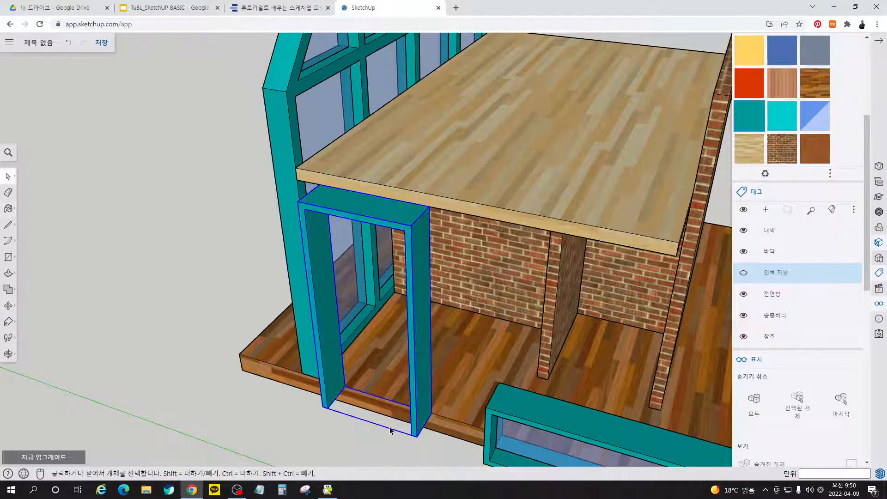
Step: Move the door frame 50 mm outward from the wall along the red axis
key("m")
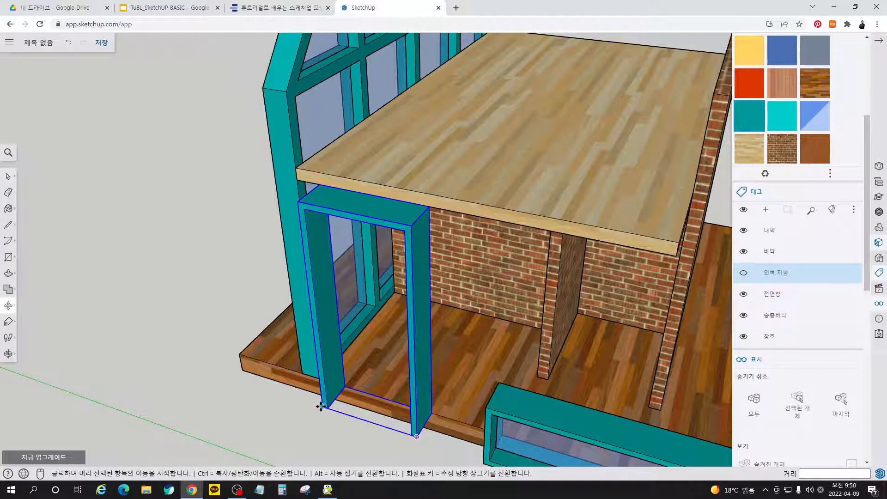
left_click(323, 407)
type("5")
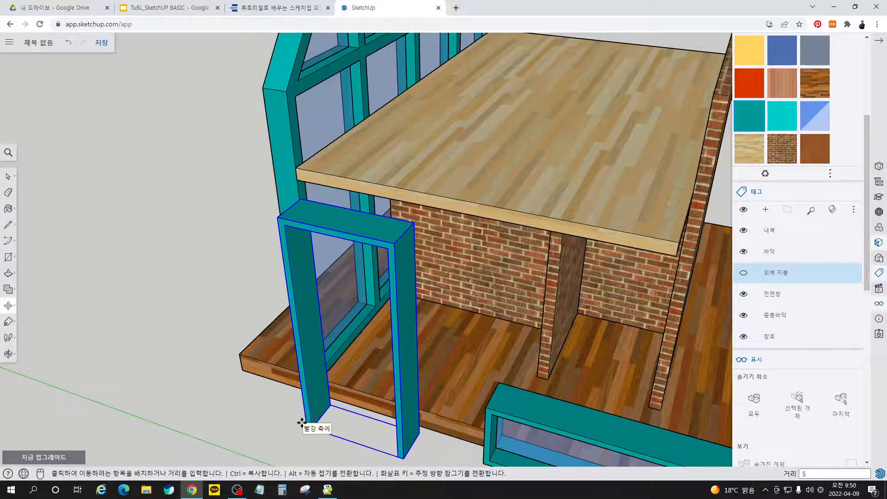
type("0")
key("Return")
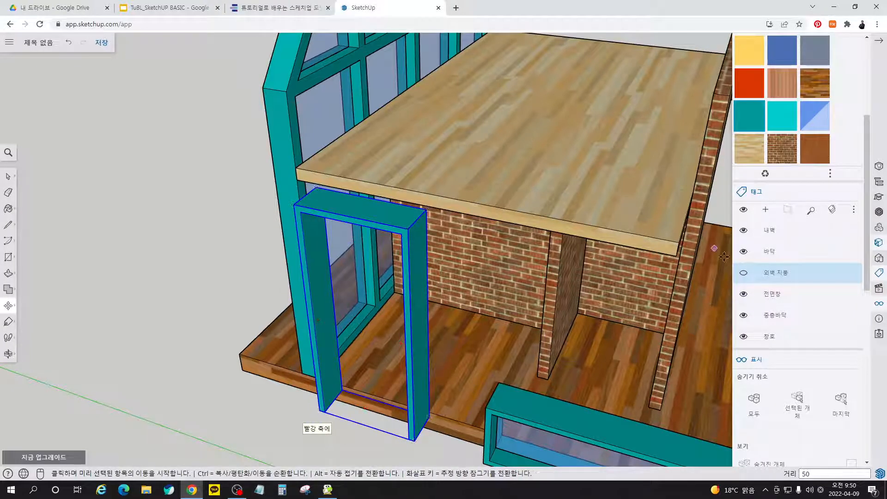
Step: Show the 외벽 지붕 tag again and clear the door frame selection
left_click(743, 272)
middle_click_drag(461, 396, 499, 364)
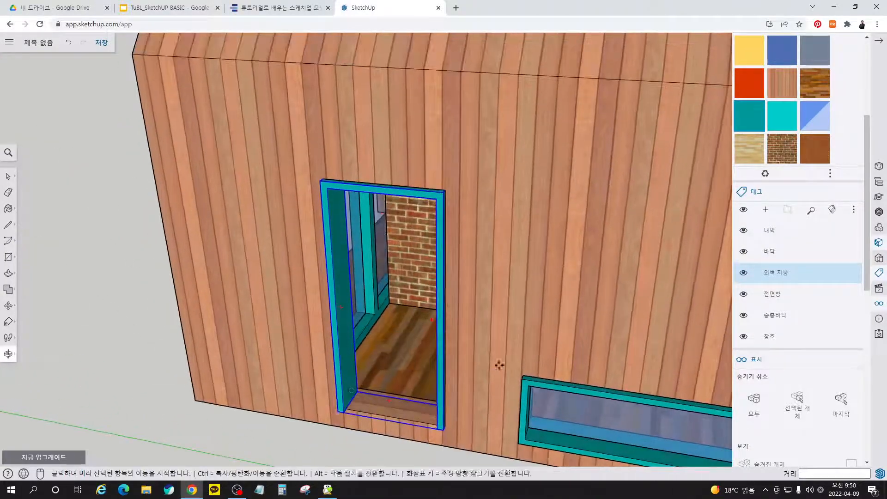
key("space")
left_click(330, 455)
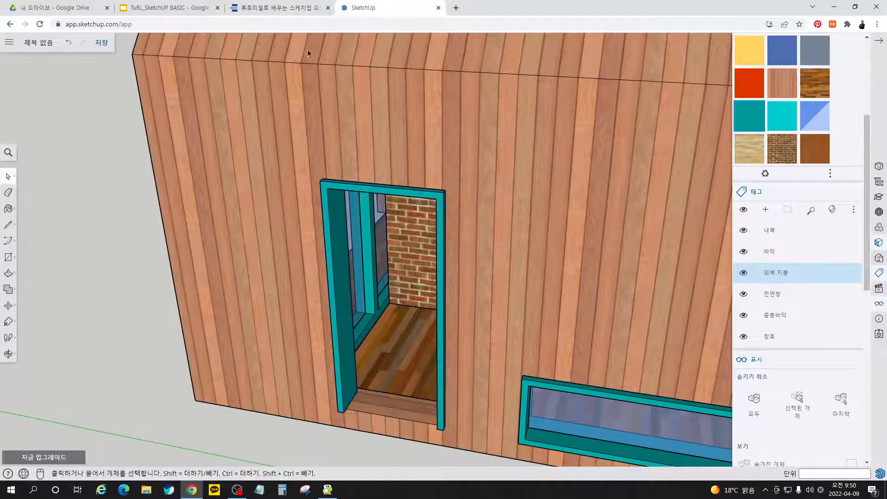
Step: Following the e-book, draw a vertical rectangle filling the door opening, from the midpoint of the frame's bottom depth edge to the opposite upper inner corner
left_click(272, 8)
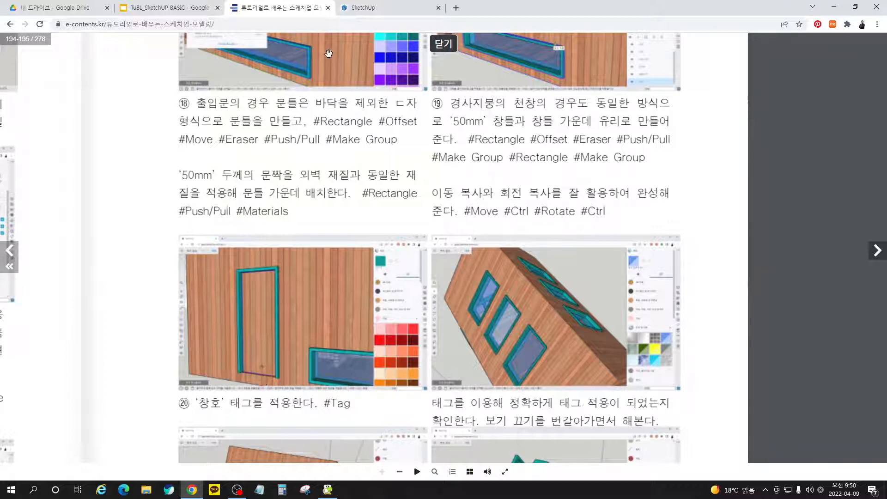
left_click(362, 15)
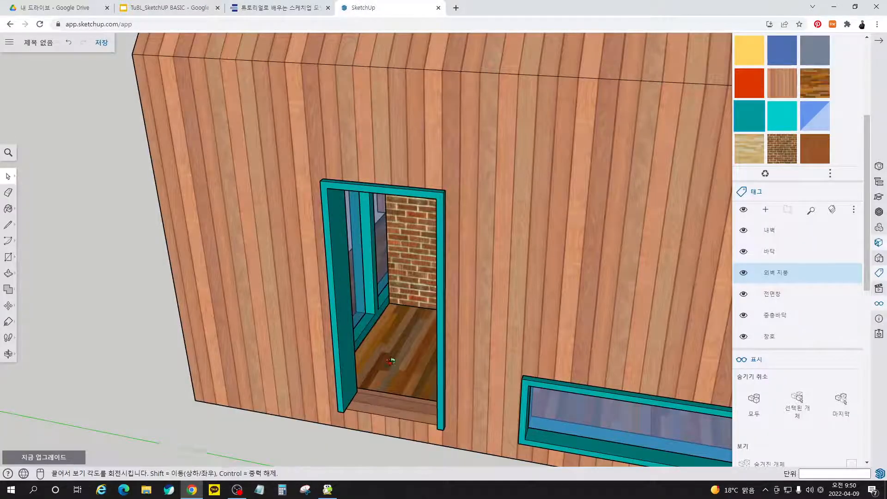
scroll(348, 375, "up", 3)
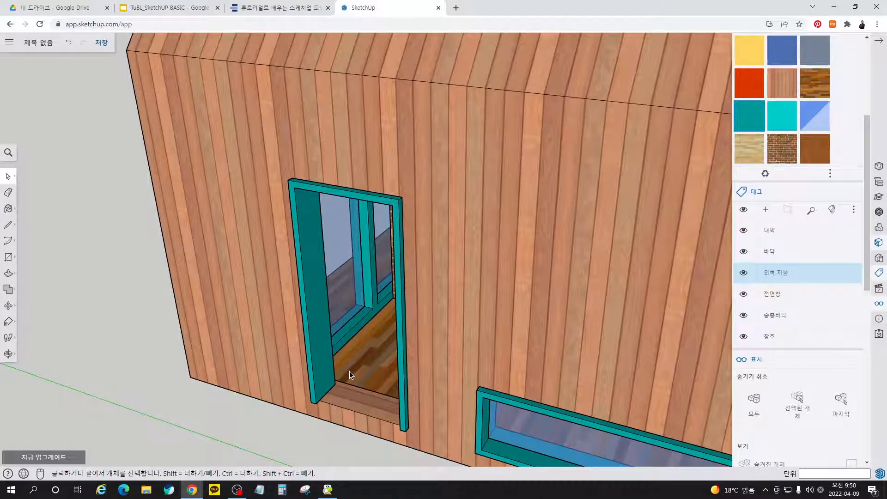
key("r")
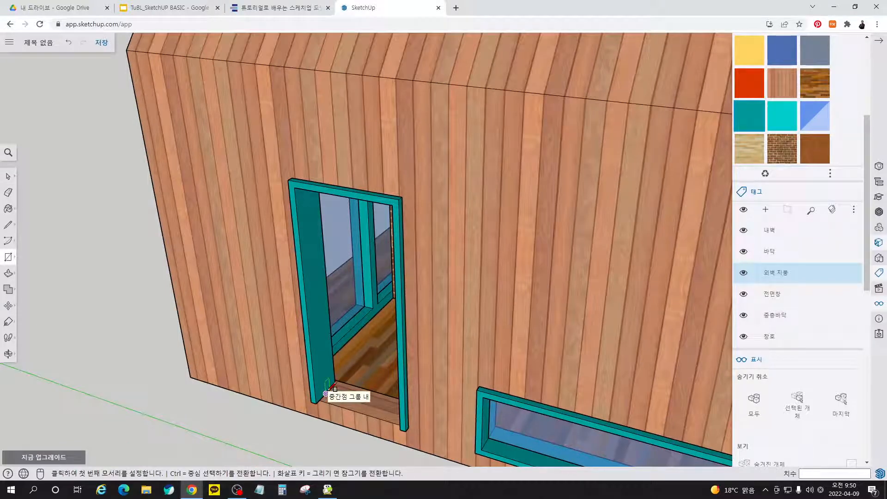
left_click(326, 393)
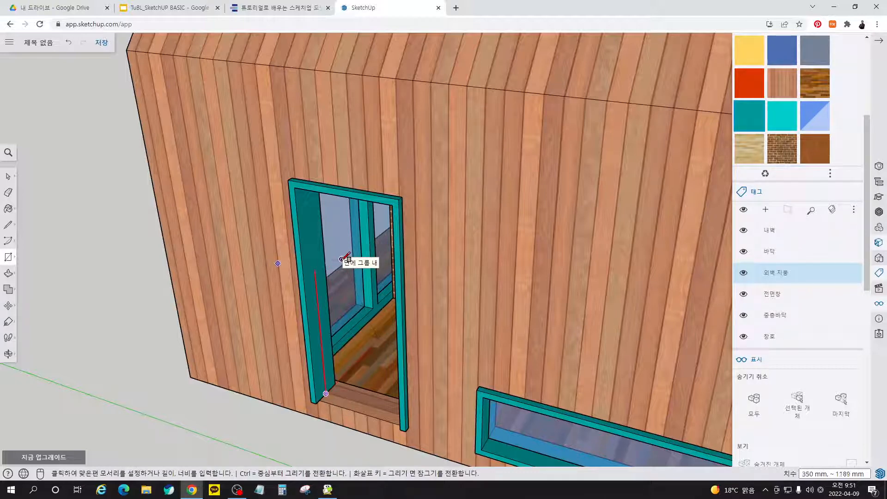
left_click(393, 204)
key("space")
middle_click_drag(339, 393, 406, 139)
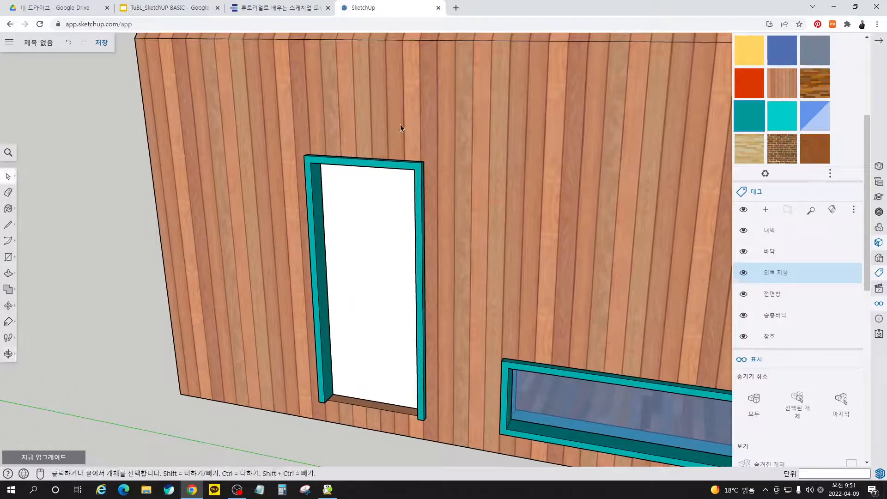
Step: Check the door thickness in the e-book and Push/Pull the door rectangle 50 mm in SketchUp
left_click(282, 14)
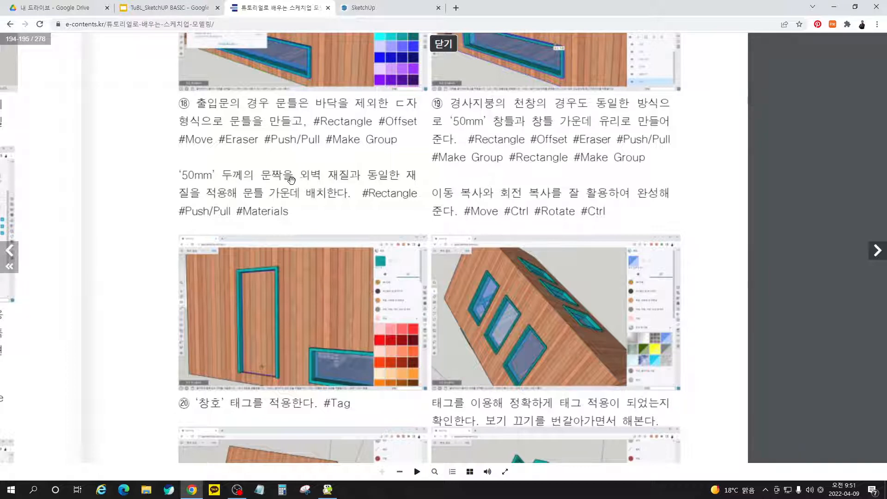
left_click(368, 13)
middle_click_drag(359, 303, 322, 365)
key("p")
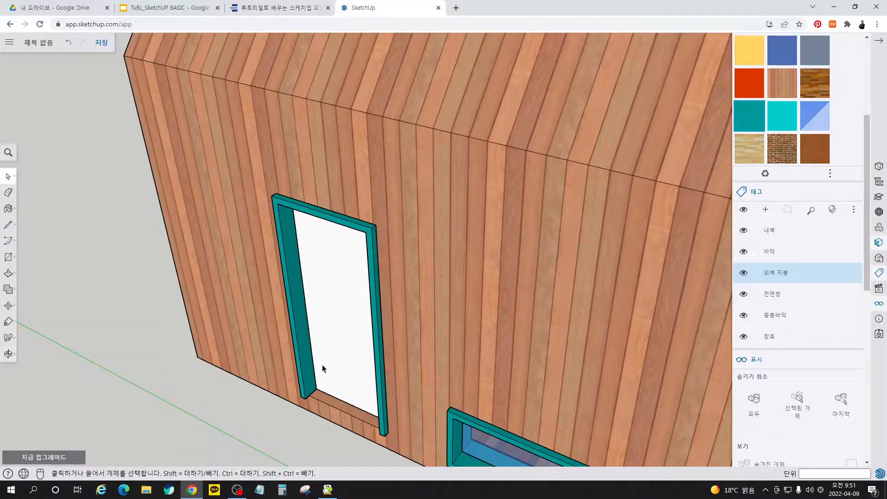
left_click(348, 356)
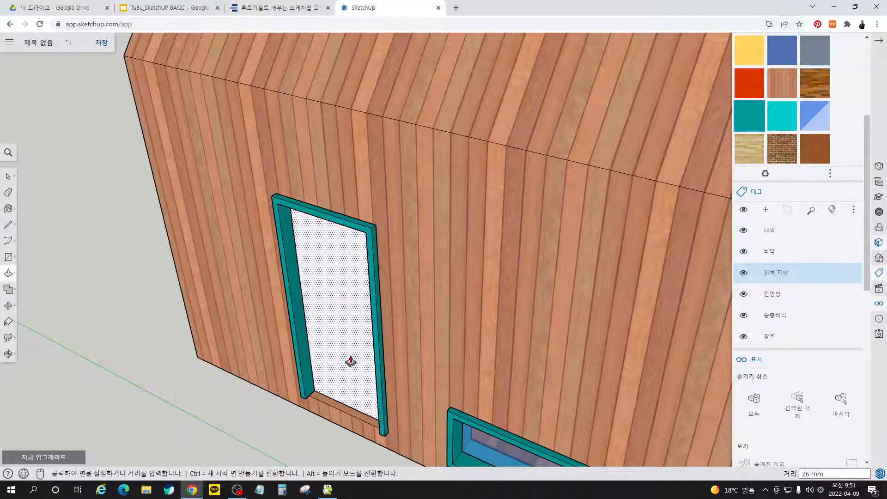
type("50")
key("Return")
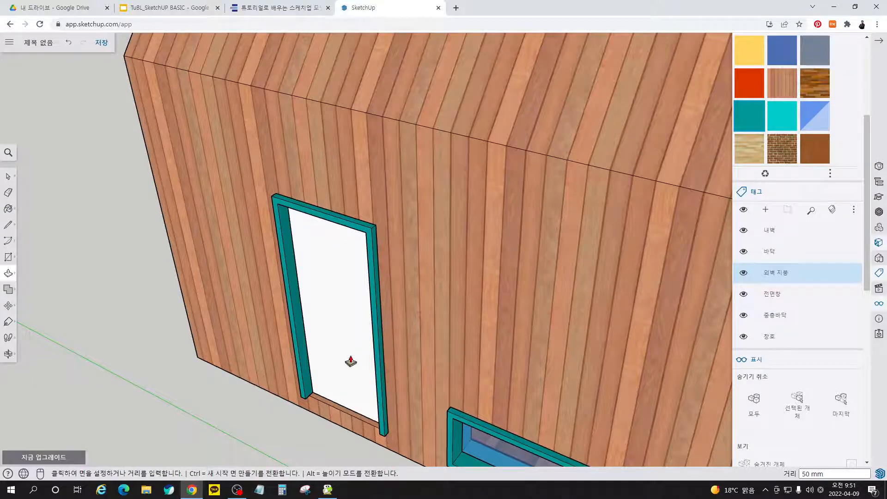
key("space")
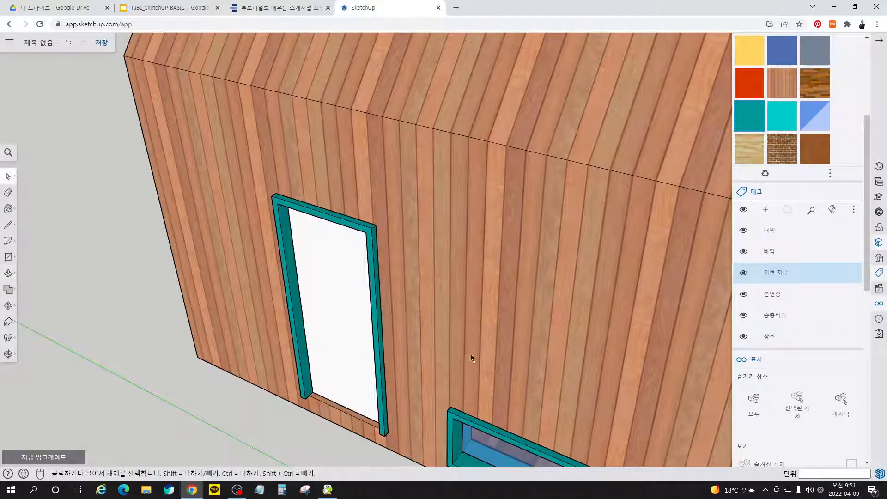
Step: Select the door panel's geometry inside the frame and make it a group
middle_click_drag(335, 390, 306, 404)
scroll(337, 369, "up", 3)
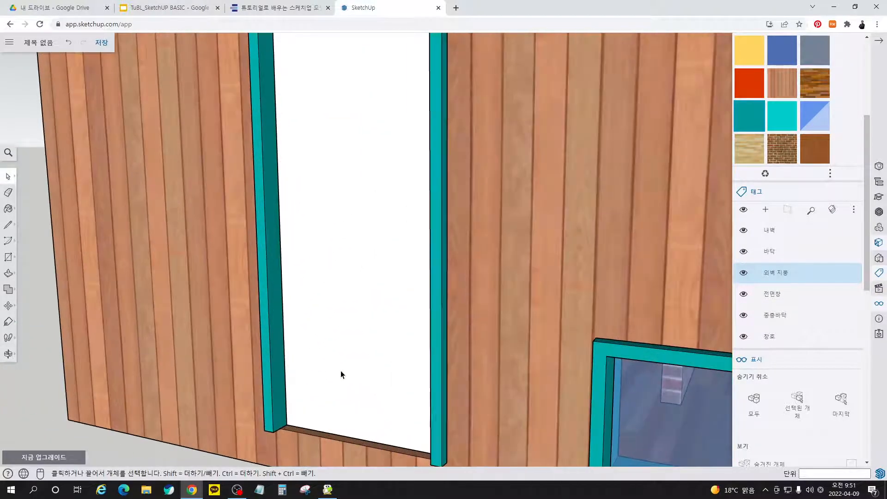
double_click(344, 329)
right_click(345, 326)
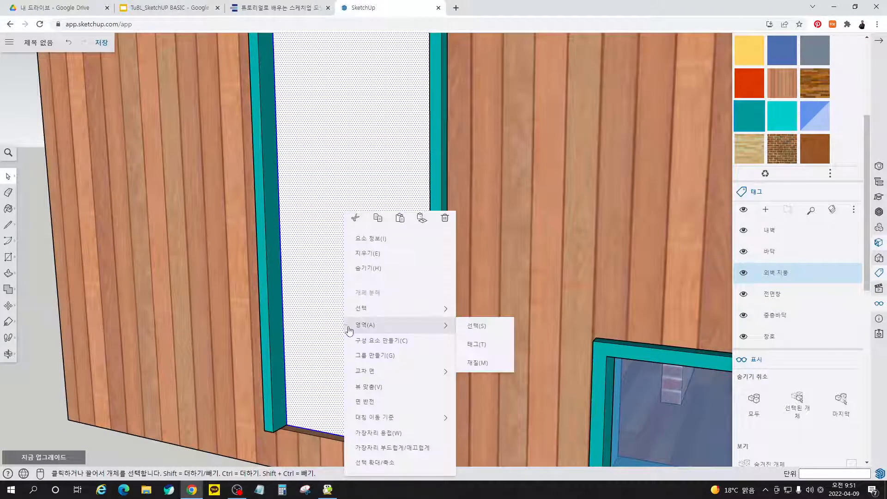
left_click(381, 356)
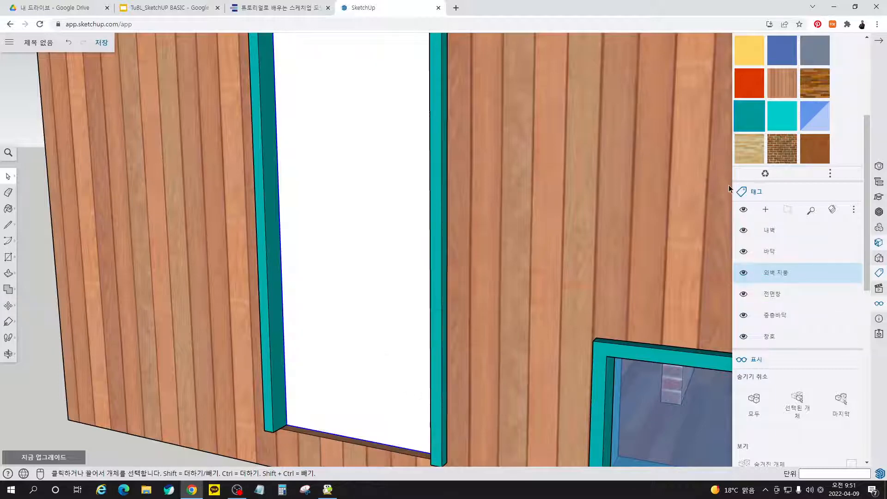
Step: Paint the door panel group with the exterior wall's wood siding material, 근대식 외벽널
left_click(782, 83)
left_click(364, 166)
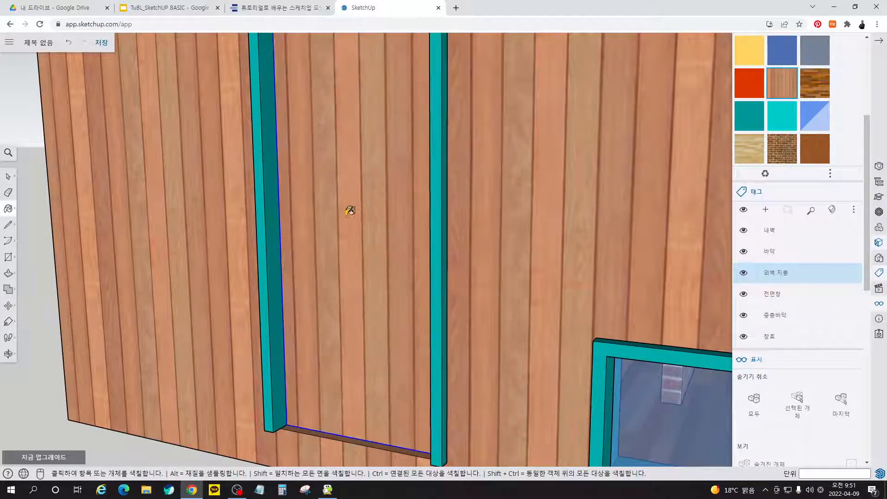
mouse_move(337, 245)
middle_mouse_down()
mouse_move(402, 213)
mouse_move(493, 203)
mouse_move(498, 237)
mouse_move(485, 247)
middle_mouse_up()
middle_click_drag(636, 301, 580, 291)
middle_click_drag(418, 281, 317, 301)
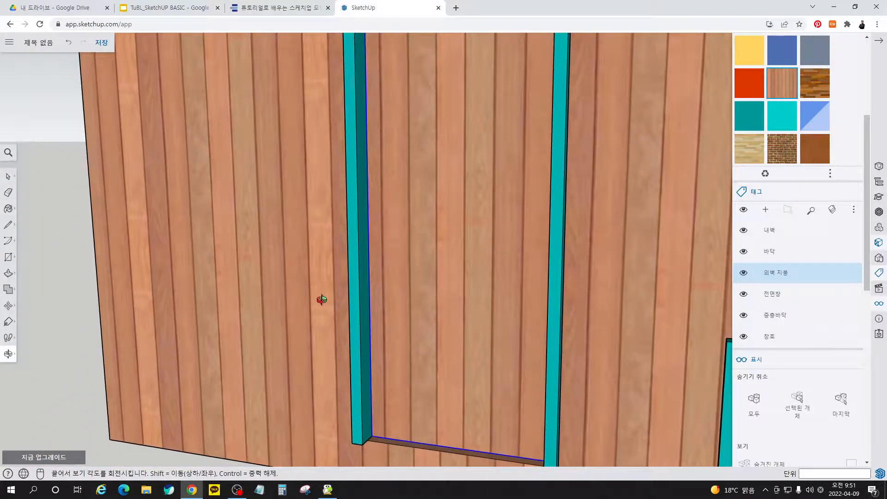
left_click(8, 209)
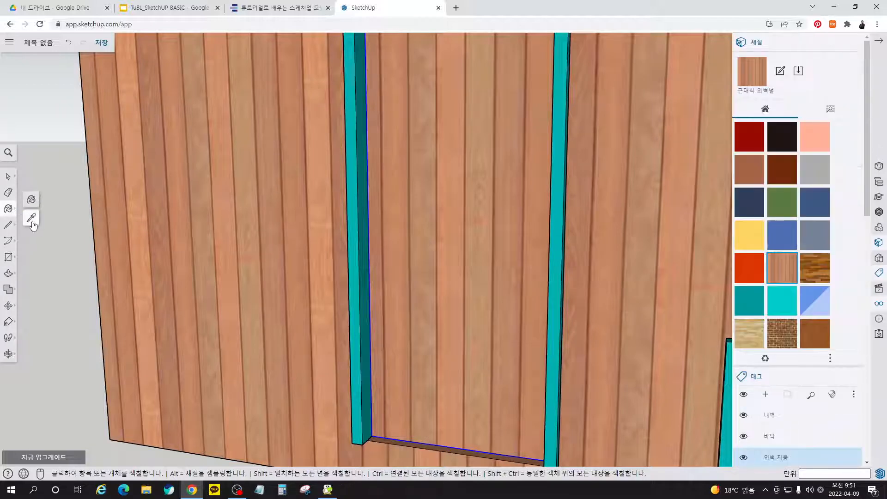
key("alt")
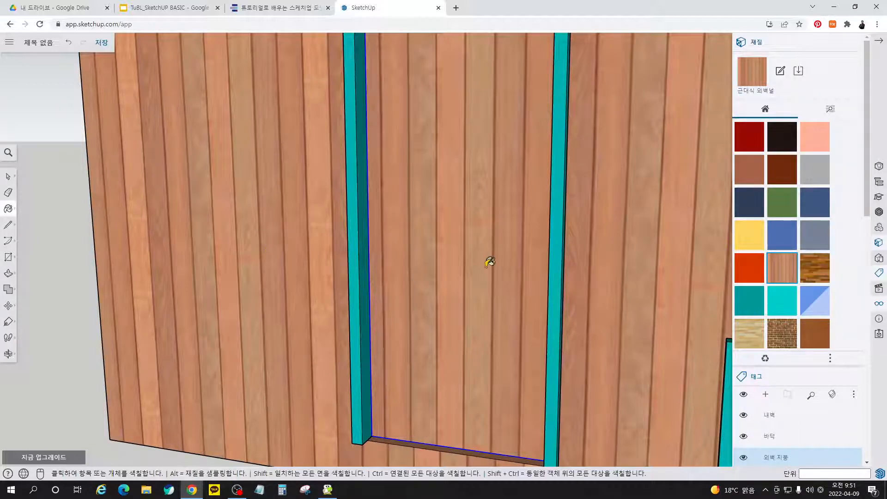
mouse_move(465, 327)
middle_mouse_down()
mouse_move(511, 257)
mouse_move(495, 301)
mouse_move(564, 346)
mouse_move(548, 363)
mouse_move(475, 376)
mouse_move(348, 302)
mouse_move(293, 307)
mouse_move(301, 346)
mouse_move(323, 359)
middle_mouse_up()
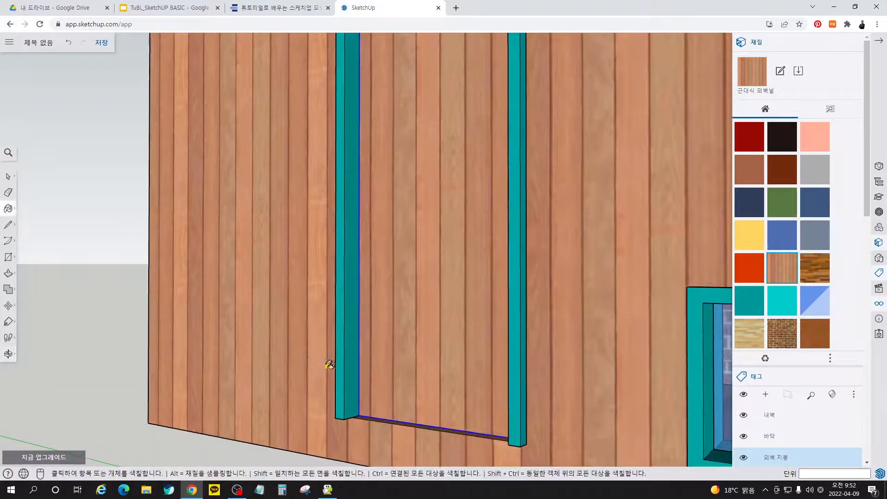
key("space")
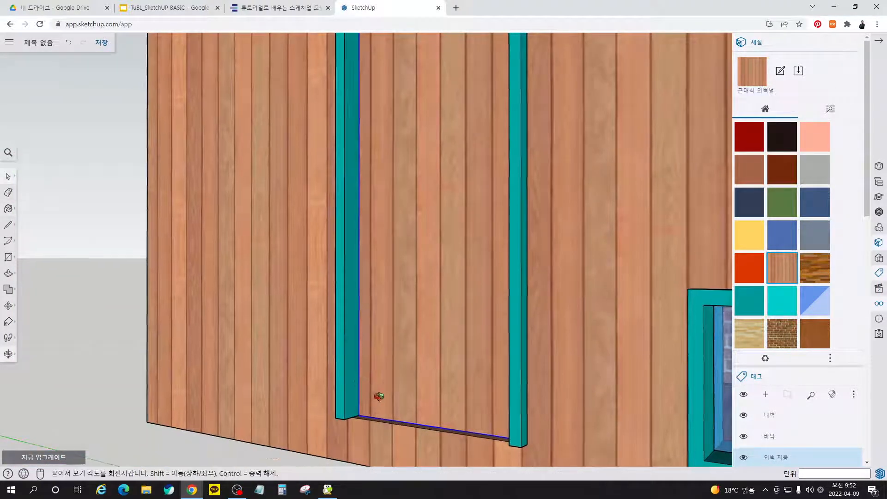
Step: Move the door panel outward from its lower corner to the wall intersection on the frame, flush with the exterior wall face
scroll(369, 392, "up", 3)
scroll(380, 359, "down", 5)
middle_click_drag(434, 382, 290, 407)
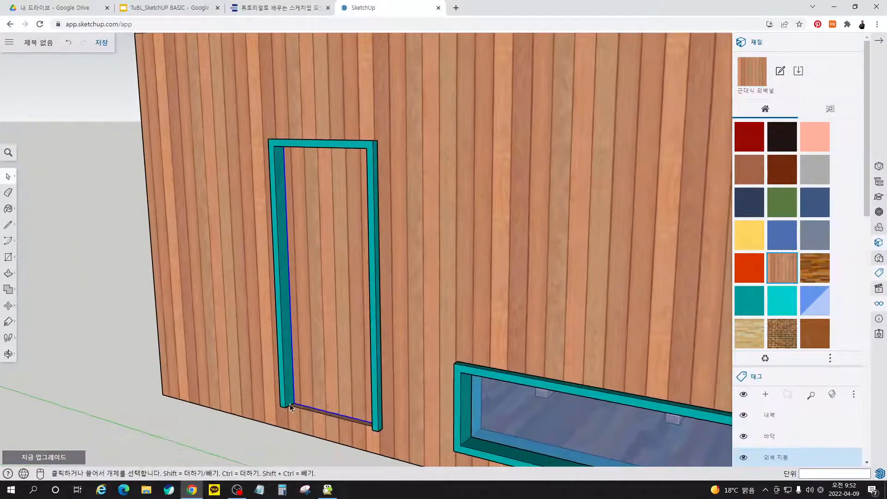
scroll(304, 403, "up", 6)
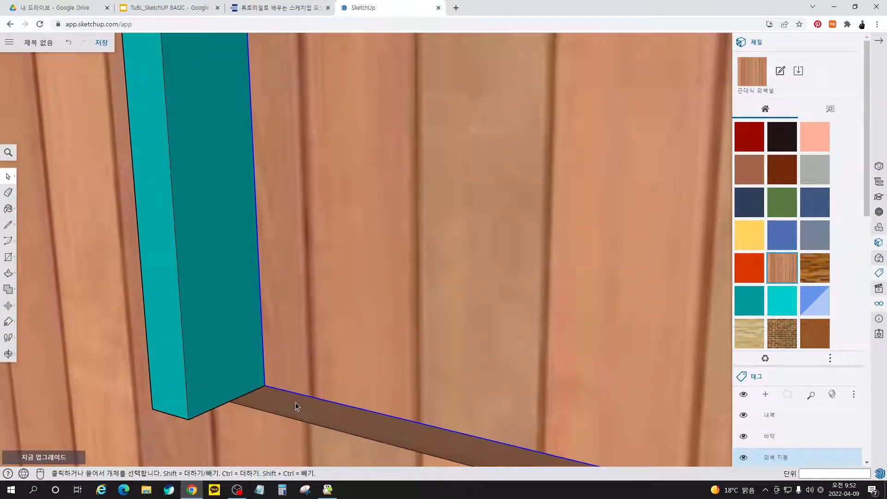
key("m")
left_click(265, 385)
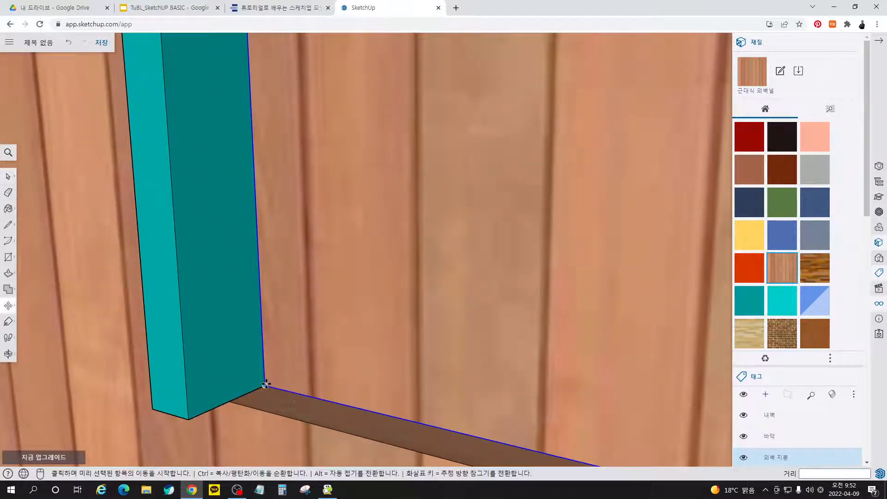
left_click(230, 401)
scroll(225, 361, "down", 8)
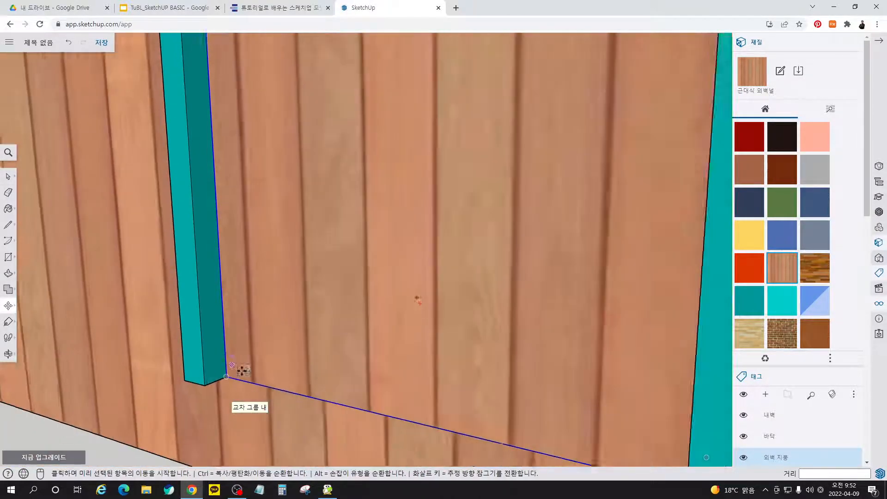
key("space")
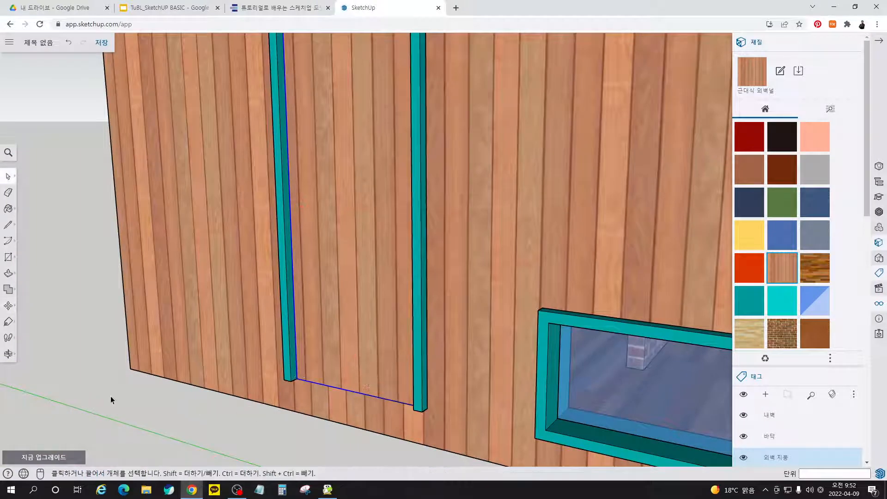
Step: Open the door panel's group for editing
middle_click_drag(457, 400, 544, 410)
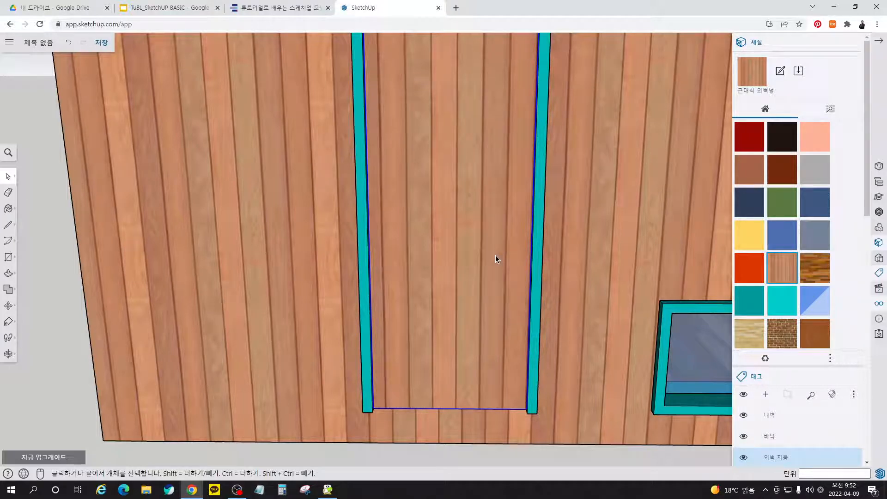
right_click(466, 287)
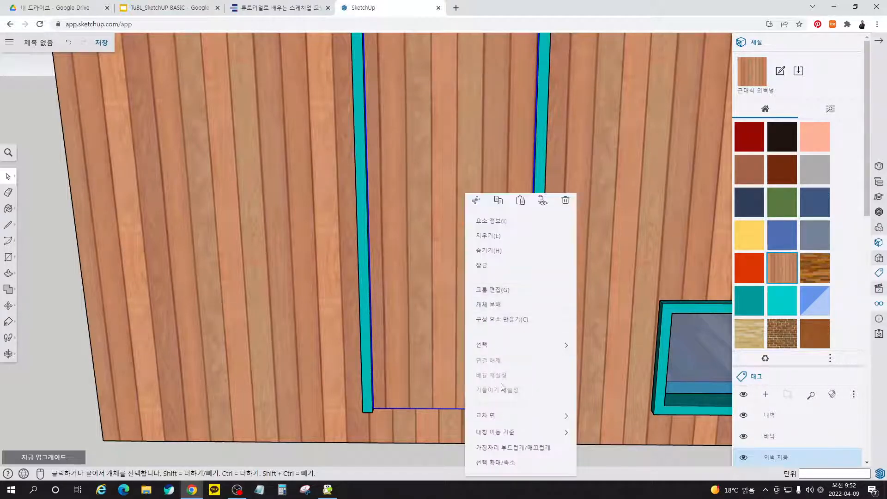
mouse_move(490, 422)
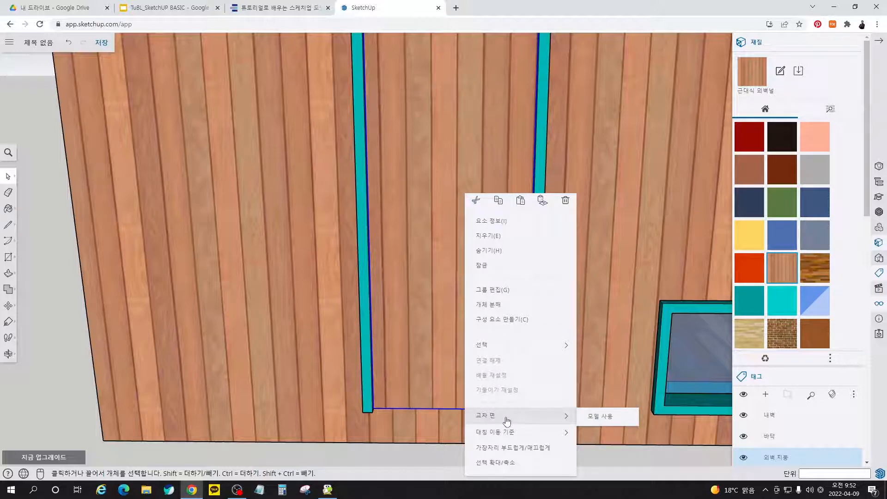
left_click(493, 289)
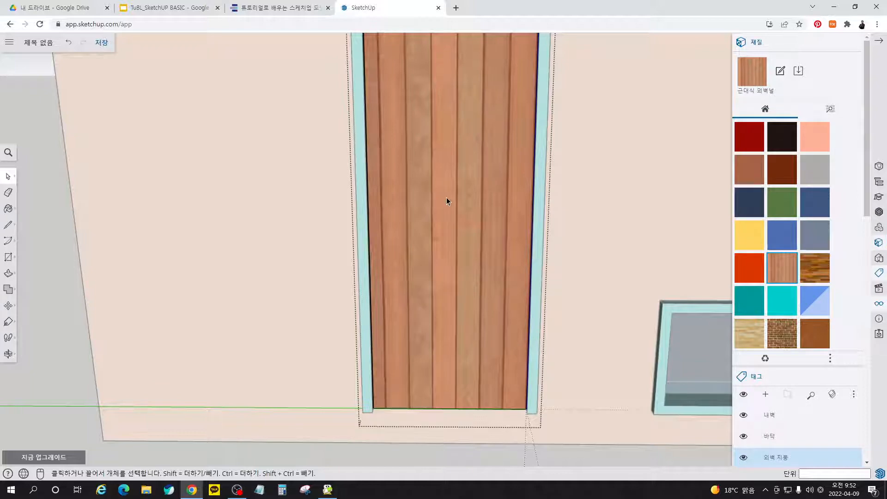
left_click(454, 184)
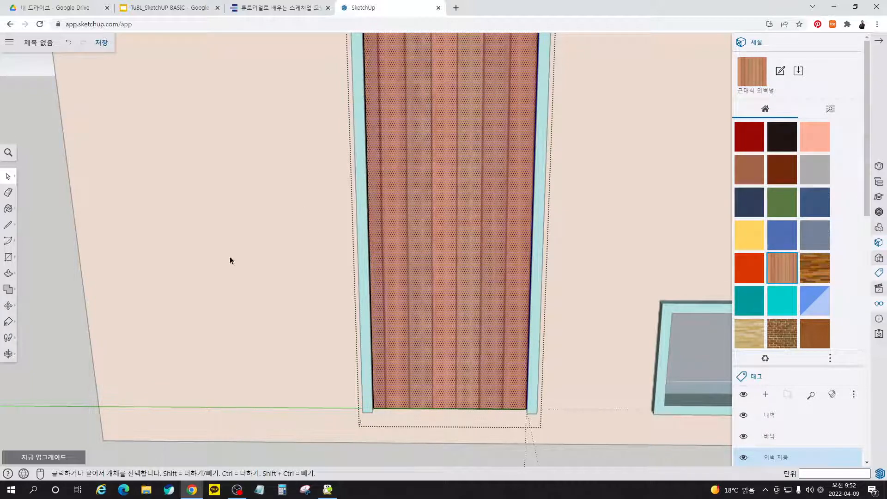
left_click(8, 209)
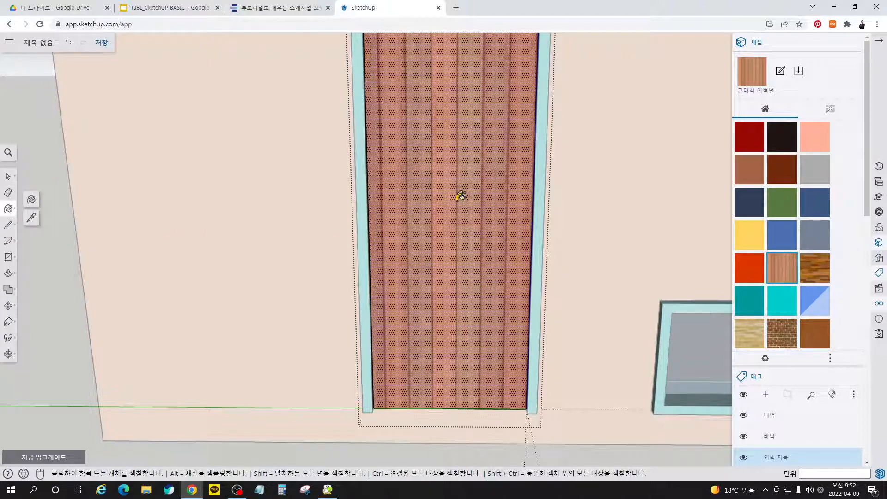
left_click(31, 219)
left_click(346, 247)
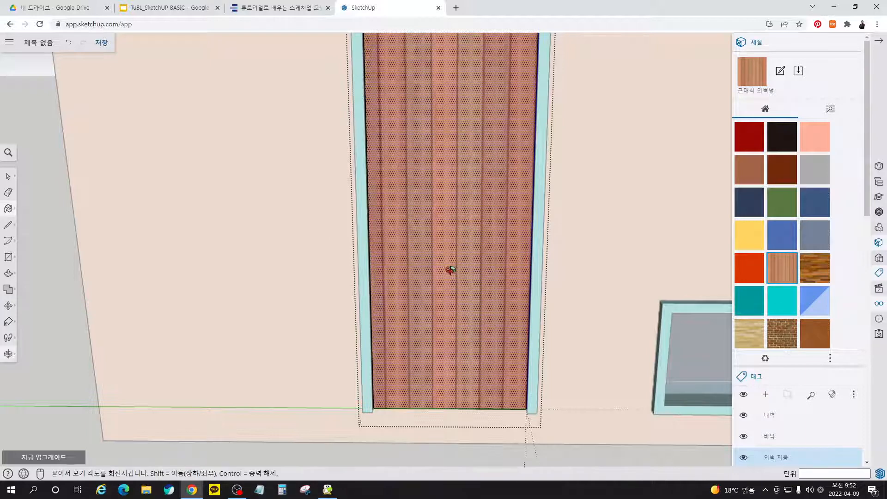
middle_click_drag(452, 267, 377, 236)
left_click(388, 432)
key("space")
Step: Open the door panel group and shift its face's wood texture sideways to line up with the surrounding wall siding
scroll(419, 390, "up", 5)
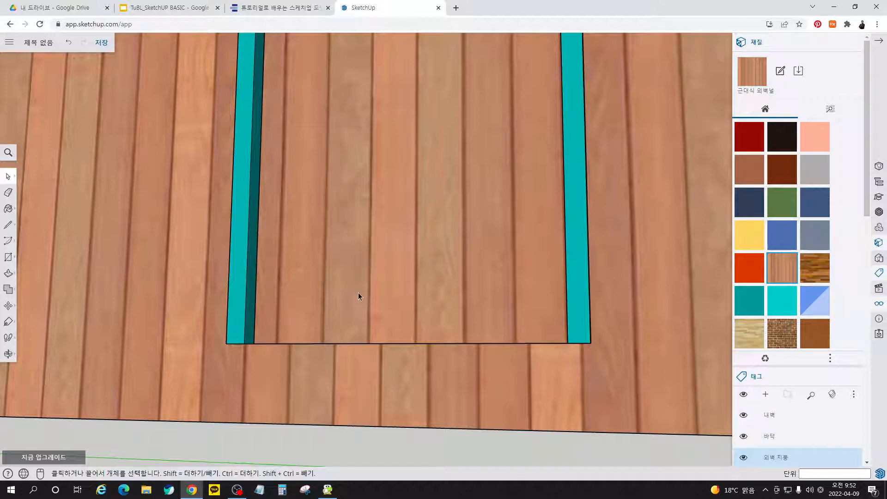
double_click(377, 282)
right_click(383, 263)
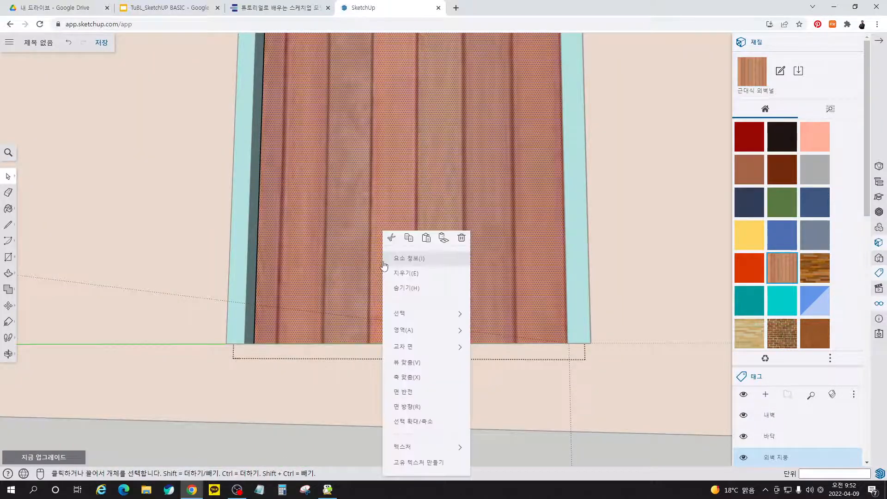
mouse_move(437, 448)
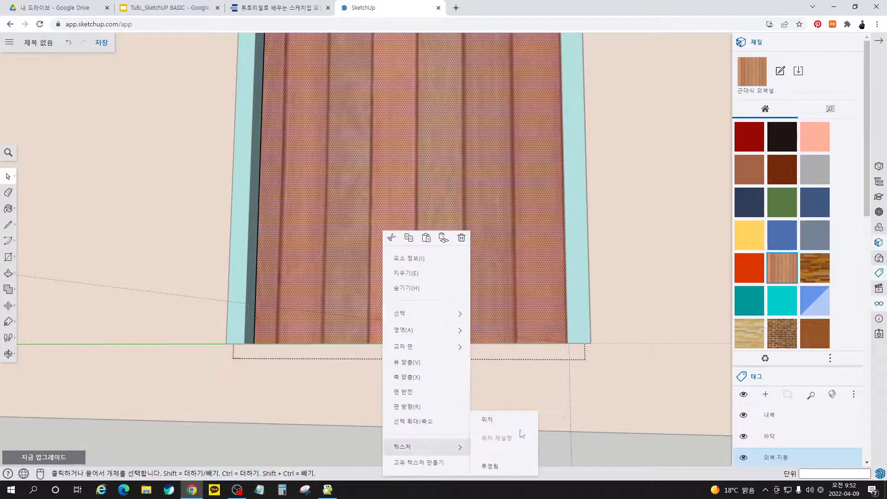
left_click(489, 420)
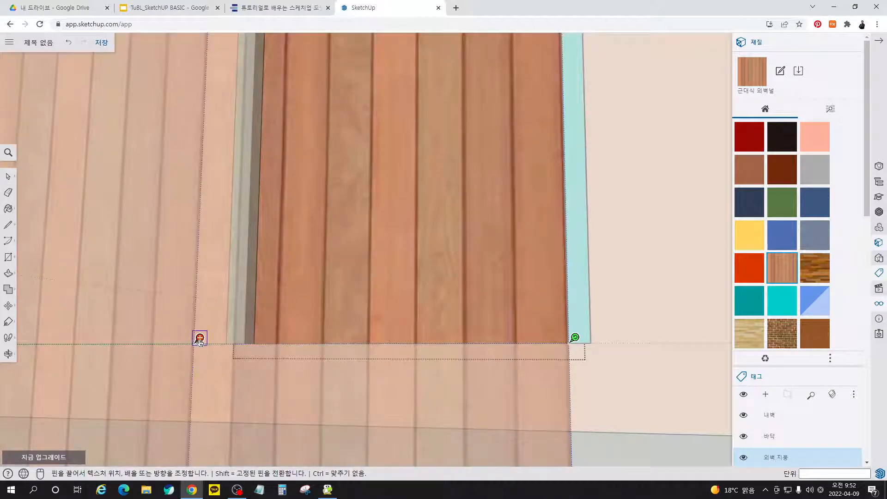
left_click_drag(198, 340, 180, 339)
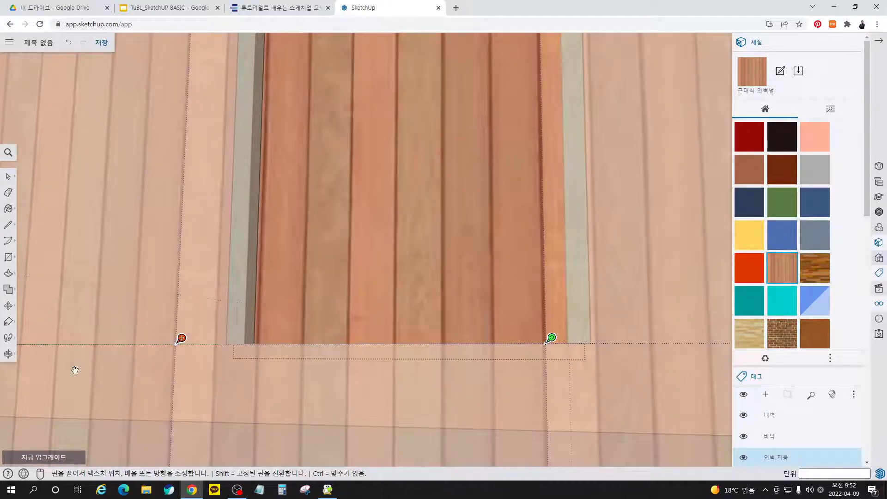
scroll(432, 367, "down", 2)
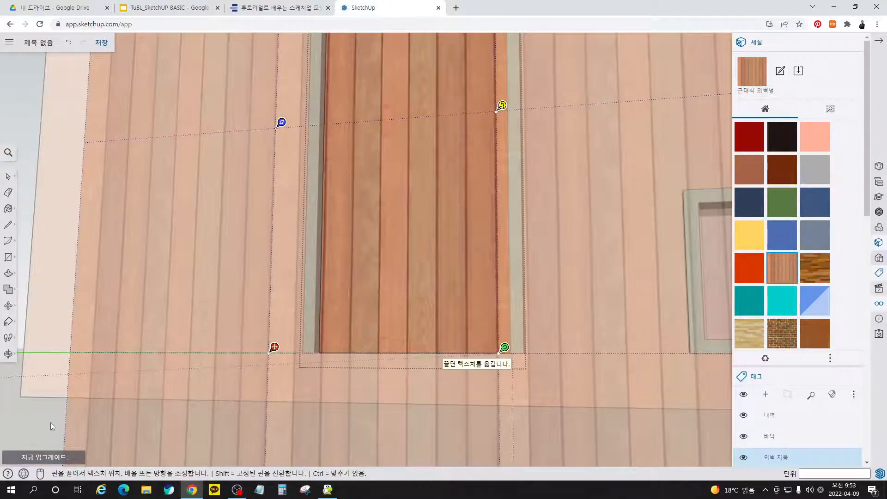
left_click(51, 422)
left_click(246, 421)
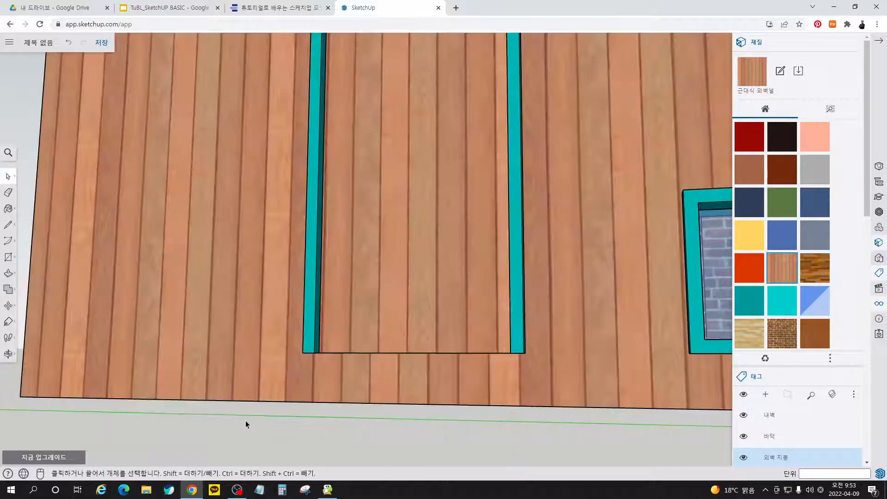
Step: Reopen the door panel group and fine-tune the face texture's sideways position to match the wall boards above and below the door
scroll(402, 347, "up", 3)
right_click(408, 289)
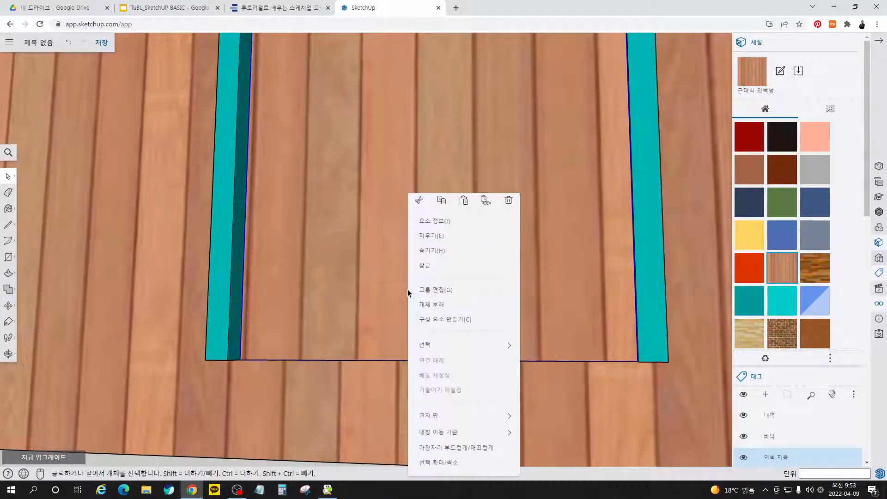
left_click(437, 298)
left_click(433, 312)
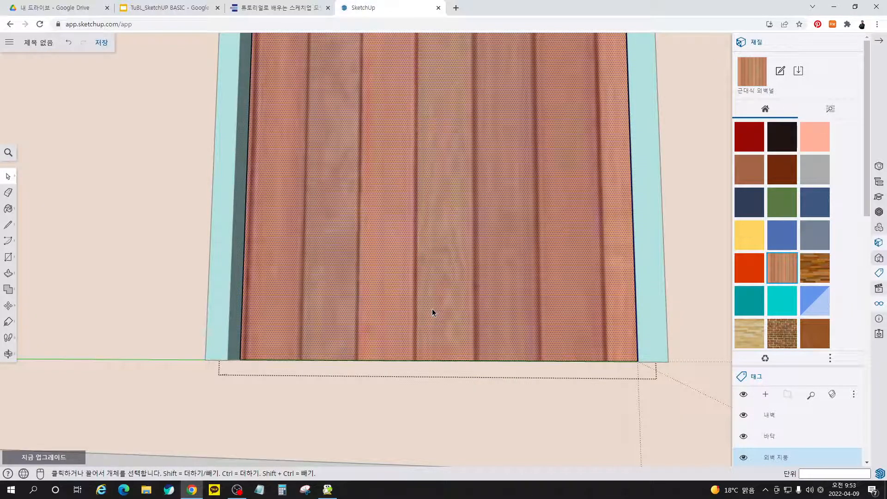
key("m")
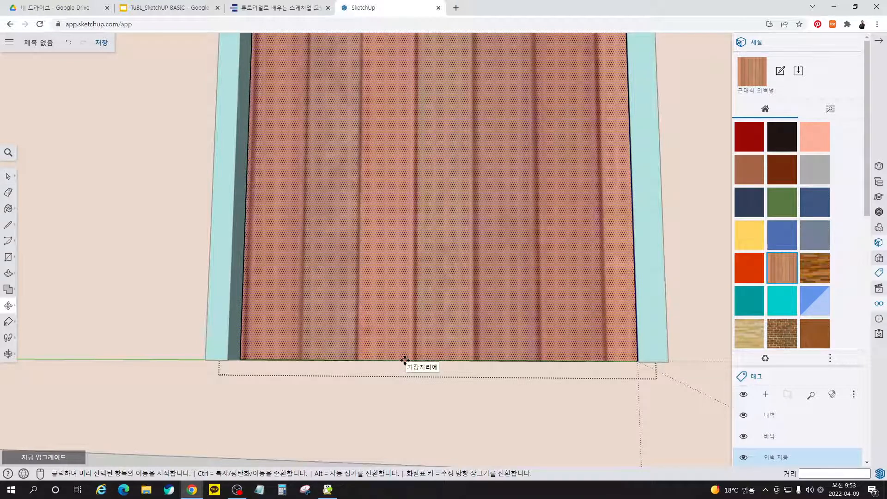
key("Escape")
right_click(418, 330)
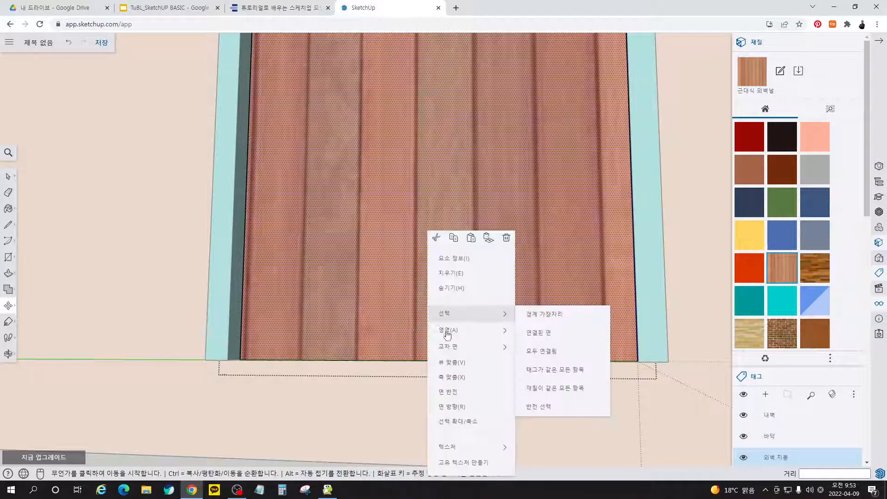
mouse_move(477, 447)
left_click(550, 419)
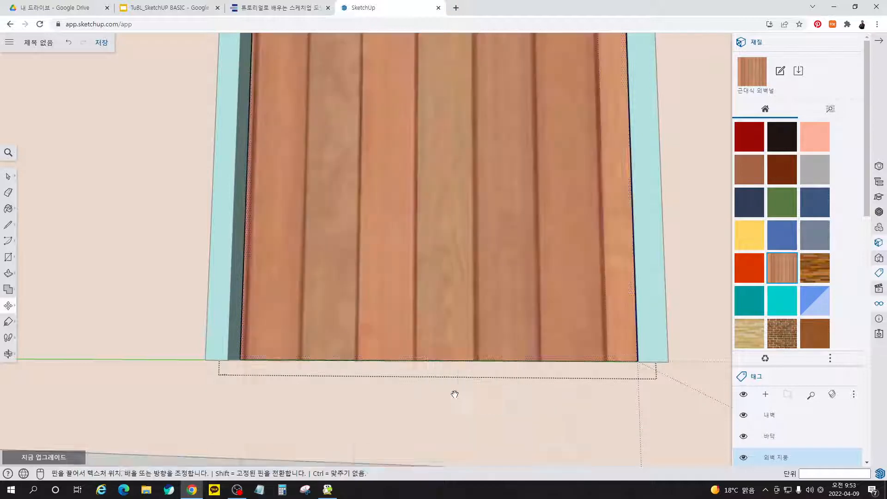
left_click_drag(149, 355, 139, 357)
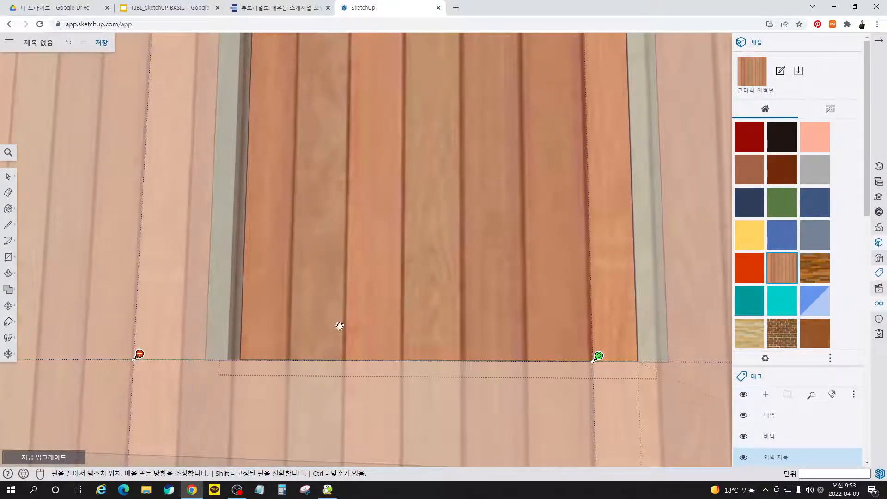
scroll(403, 329, "down", 2)
scroll(400, 341, "down", 2)
left_click(146, 392)
left_click(146, 392)
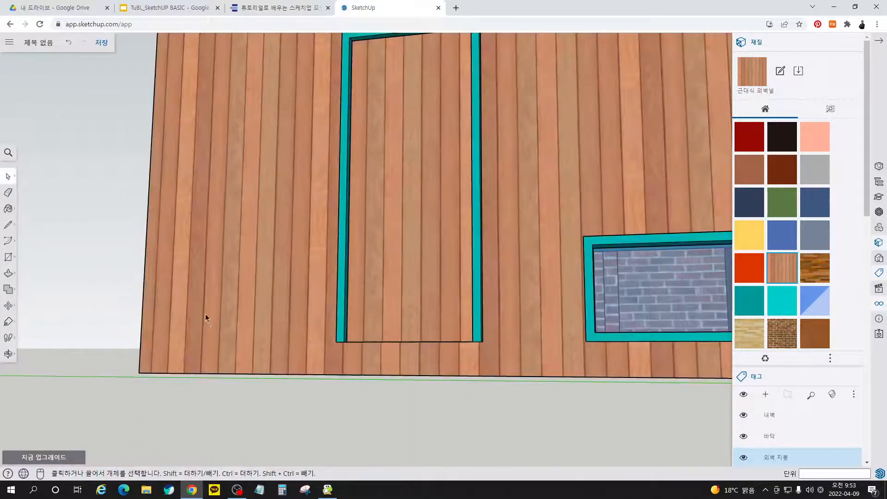
Step: Undo the door panel's texture adjustments and its outward move, back to its recessed position inside the frame
scroll(346, 341, "down", 3)
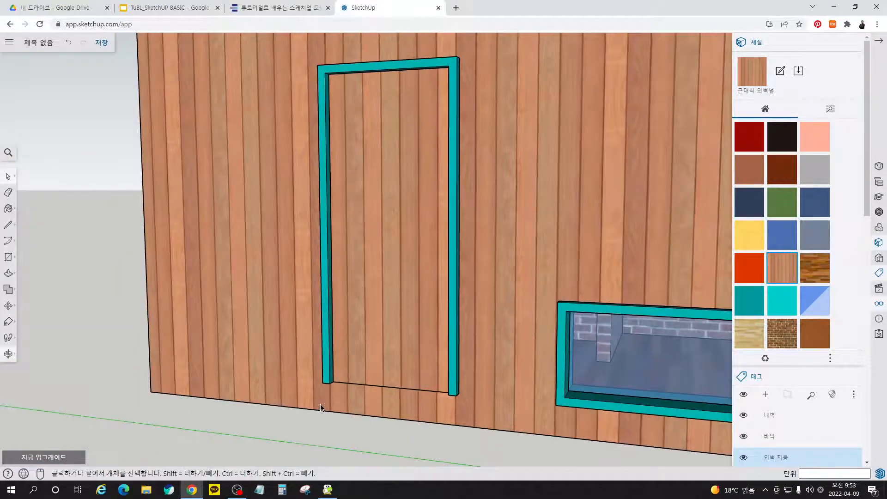
double_click(393, 359)
key("ctrl+z")
key("ctrl+z")
key("ctrl+z")
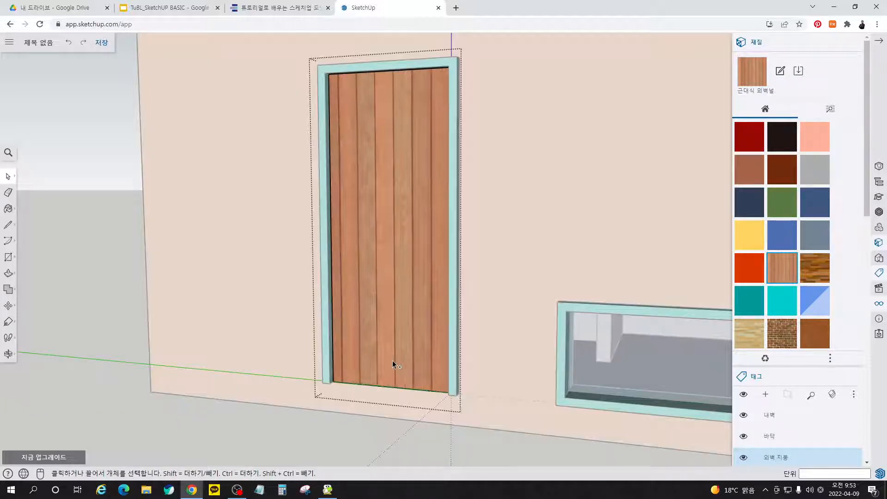
key("ctrl+z")
key("ctrl+z")
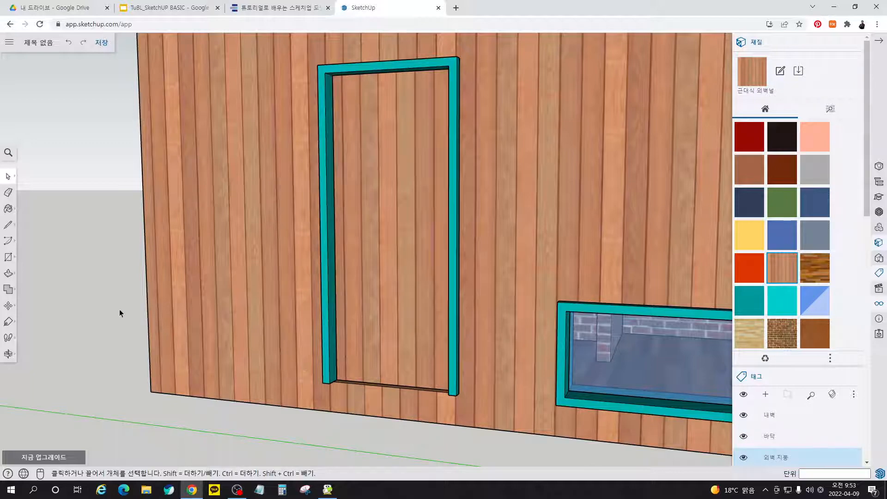
Step: Examine the entrance door and the house exterior, and check the e-book's instructions for the skylight frames and glass
middle_click_drag(394, 255, 481, 362)
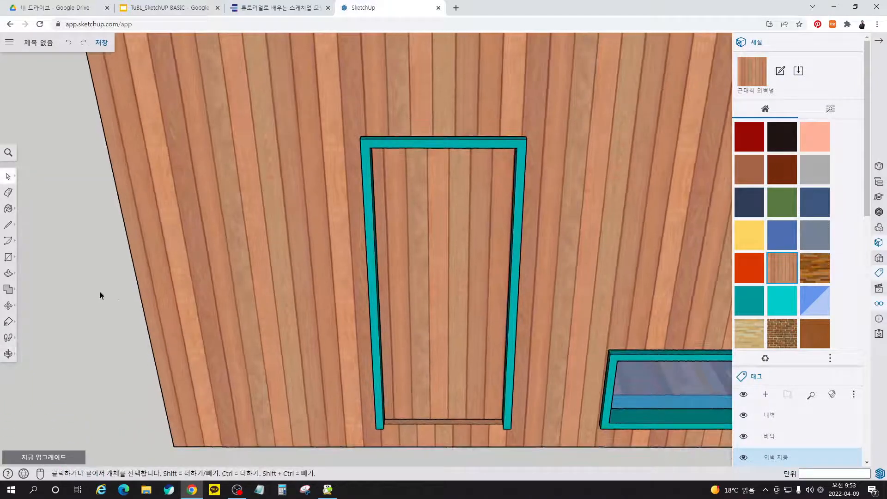
scroll(385, 239, "down", 3)
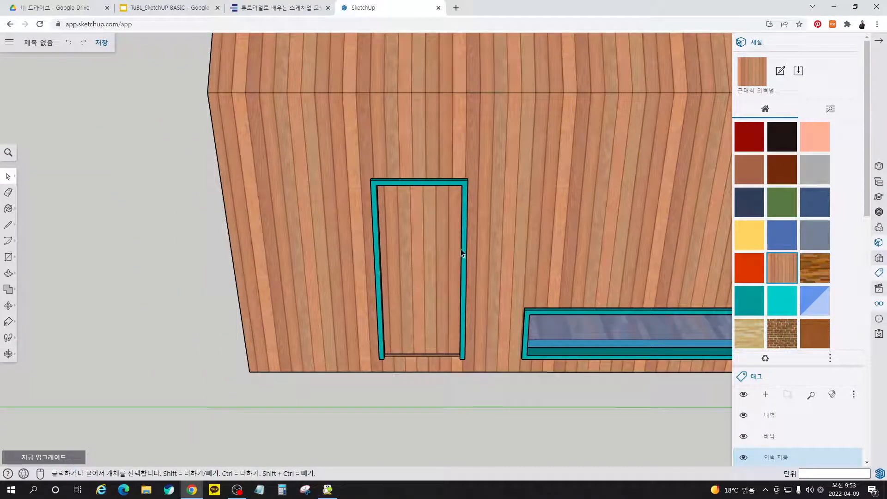
left_click(556, 129)
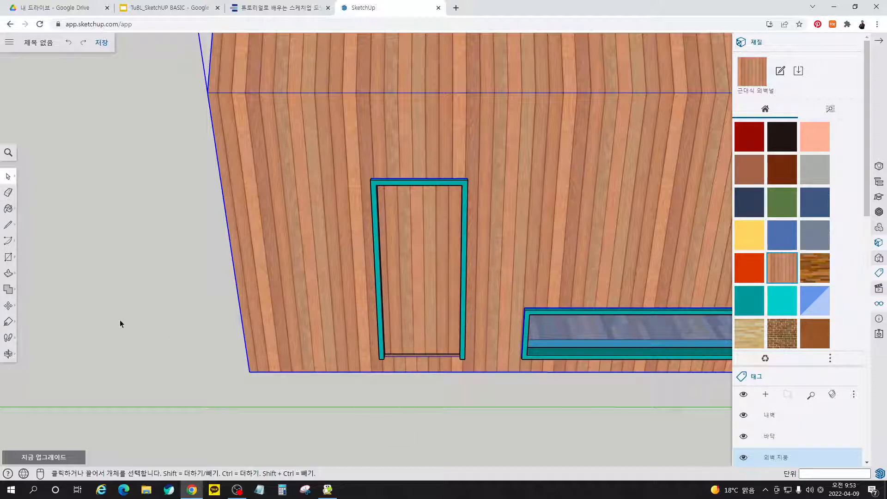
scroll(426, 319, "down", 5)
middle_click_drag(406, 375, 255, 299)
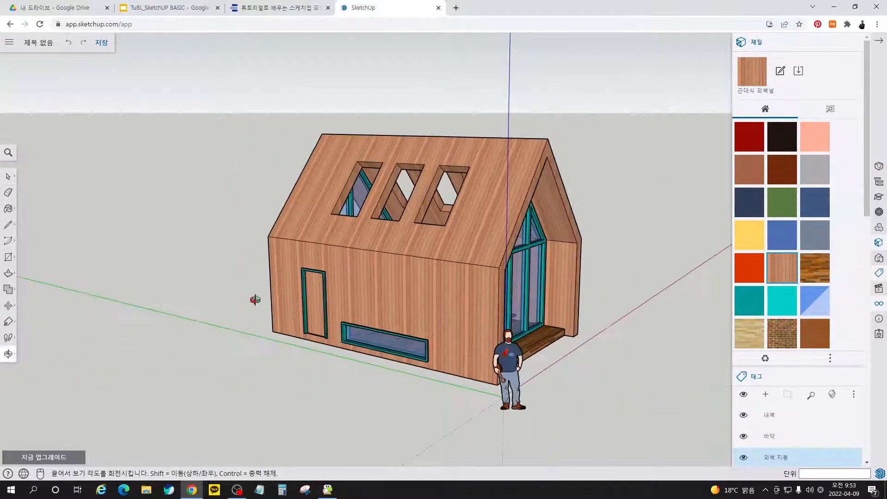
middle_click_drag(606, 349, 530, 348)
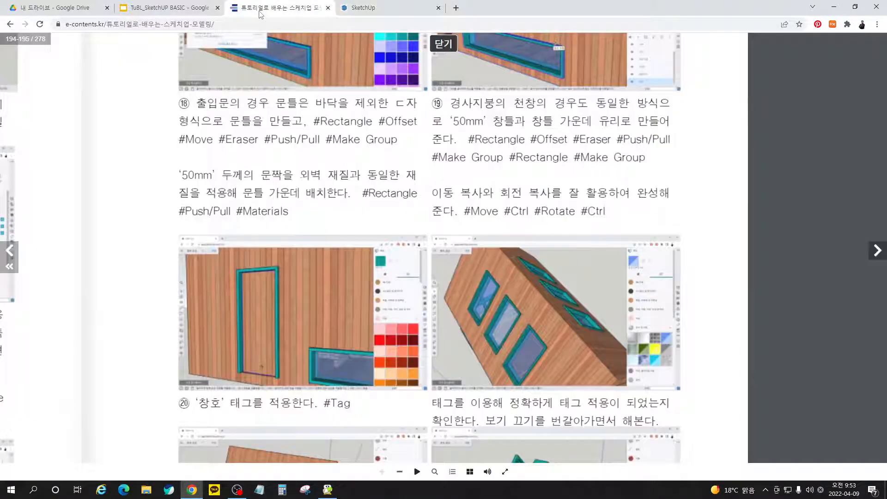
left_click(273, 7)
left_click(384, 7)
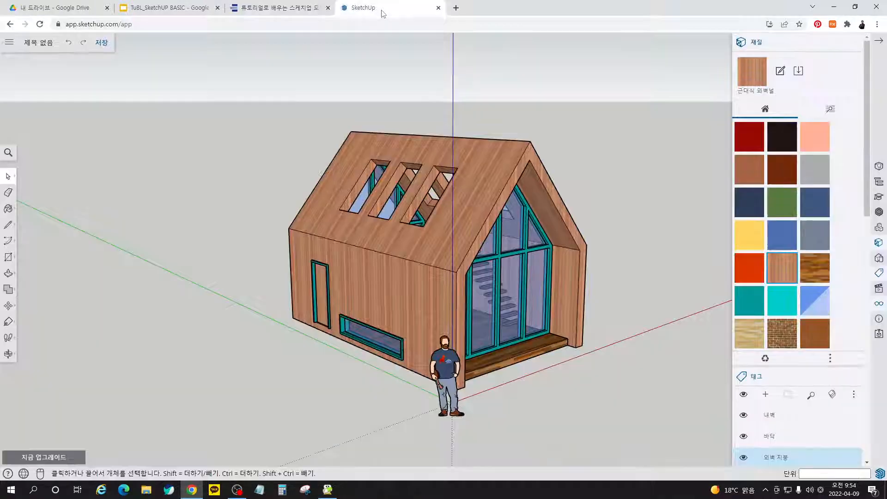
Step: Place the drawing axes at the lower corner of the skylight opening nearest the door-side gable, aligned with the opening's edges on the sloped roof
middle_click_drag(470, 186, 341, 237)
scroll(314, 181, "up", 5)
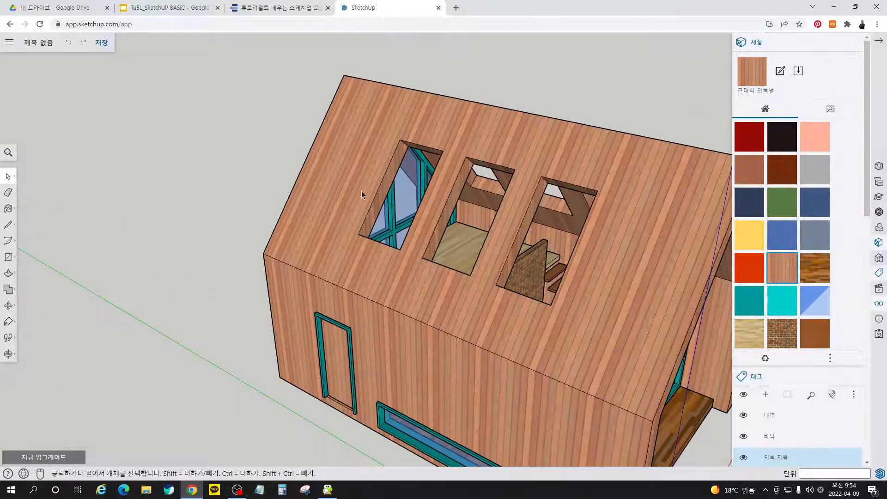
middle_click_drag(413, 277, 362, 334)
scroll(363, 248, "up", 4)
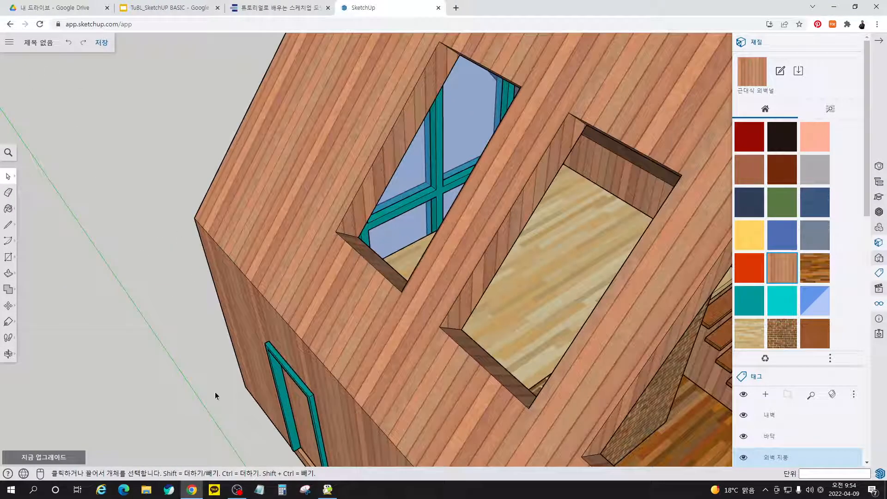
right_click(153, 331)
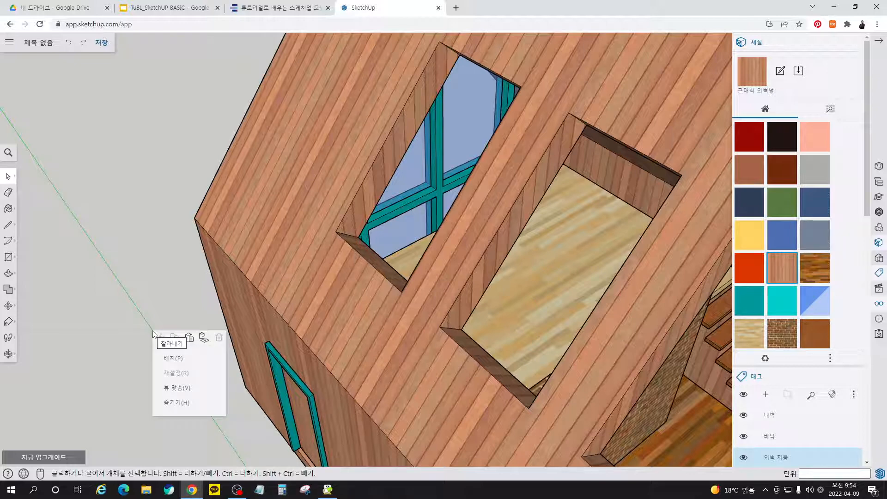
left_click(171, 362)
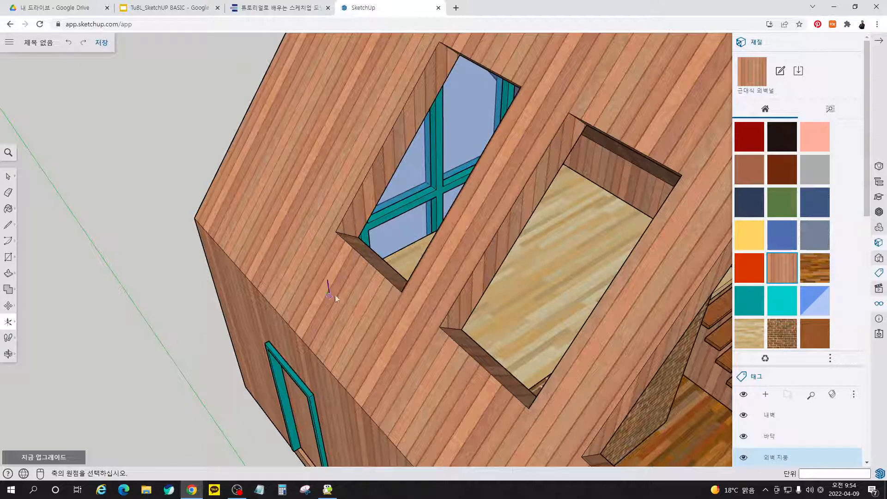
left_click(358, 237)
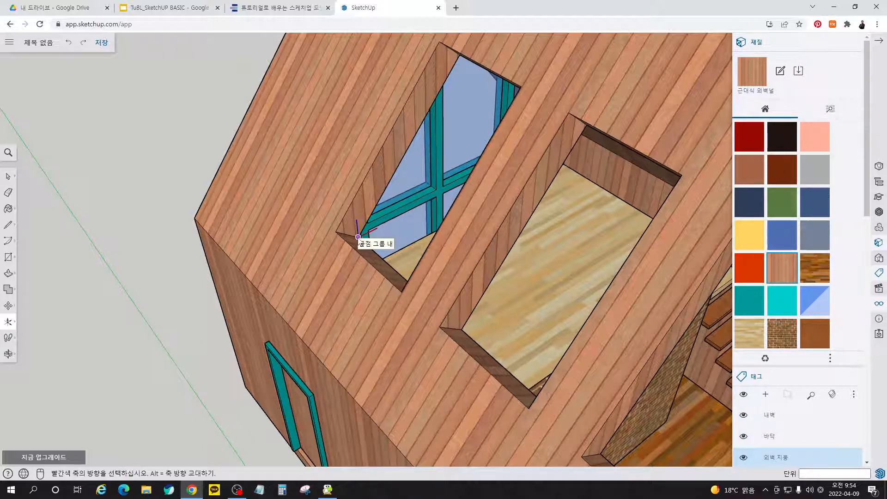
left_click(390, 265)
left_click(392, 178)
Step: Draw a rectangle of 1000 mm by about 1905 mm between opposite outer corners of that skylight opening, filling it on the roof plane
middle_click_drag(393, 177, 337, 301)
key("r")
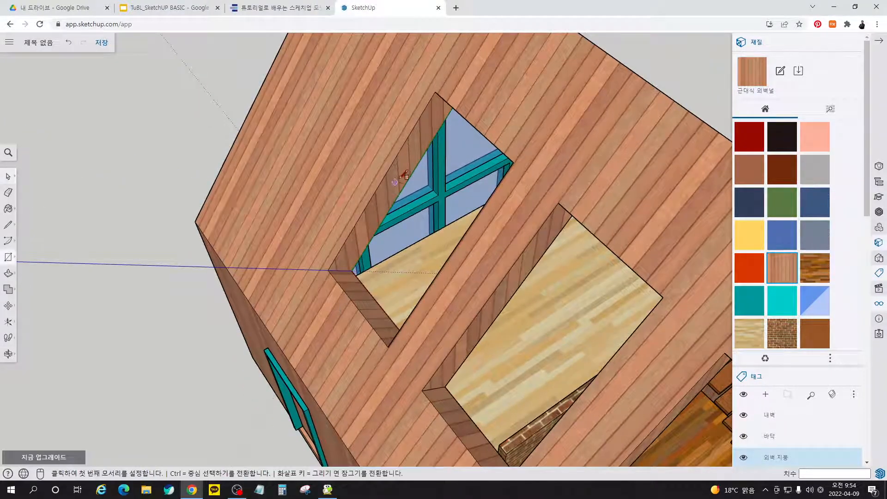
left_click(435, 92)
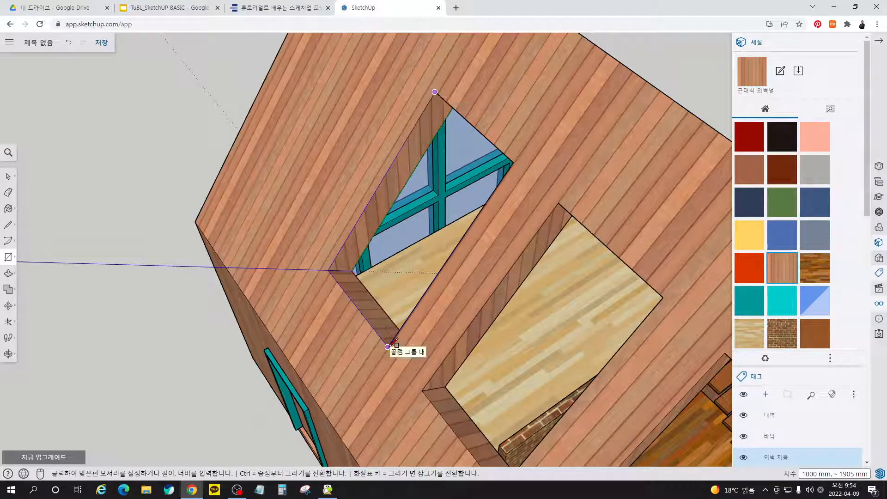
left_click(387, 346)
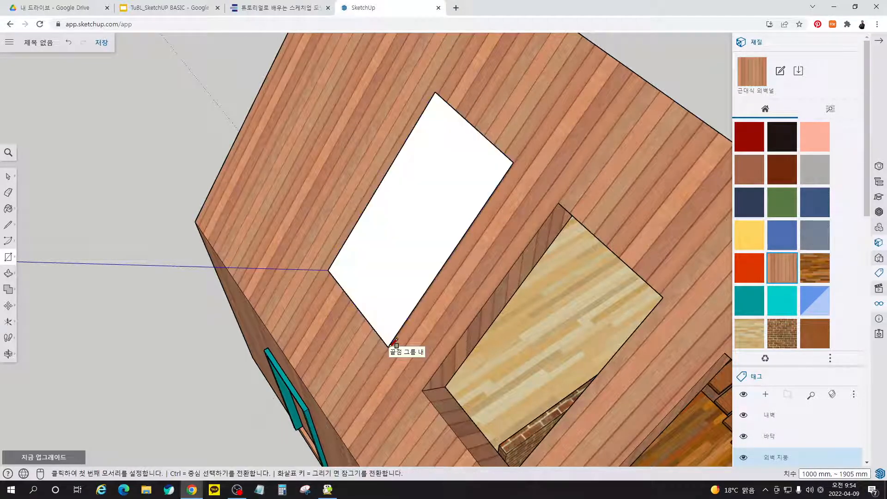
key("p")
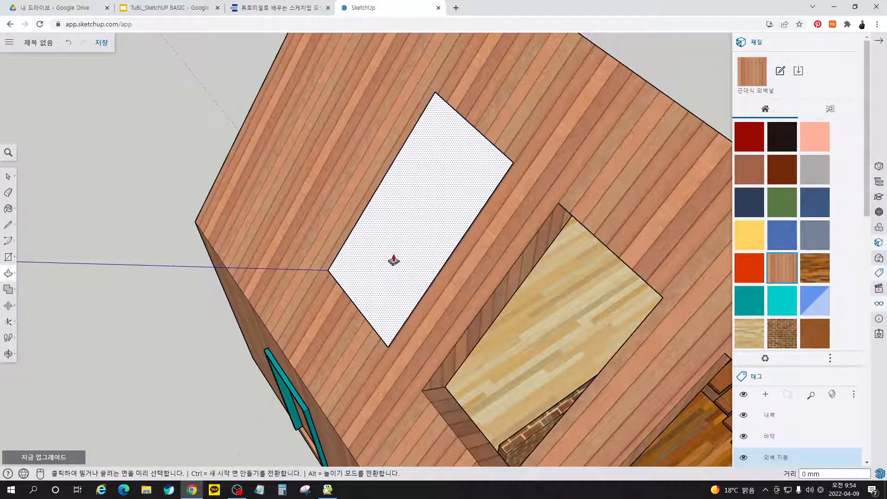
left_click(393, 260)
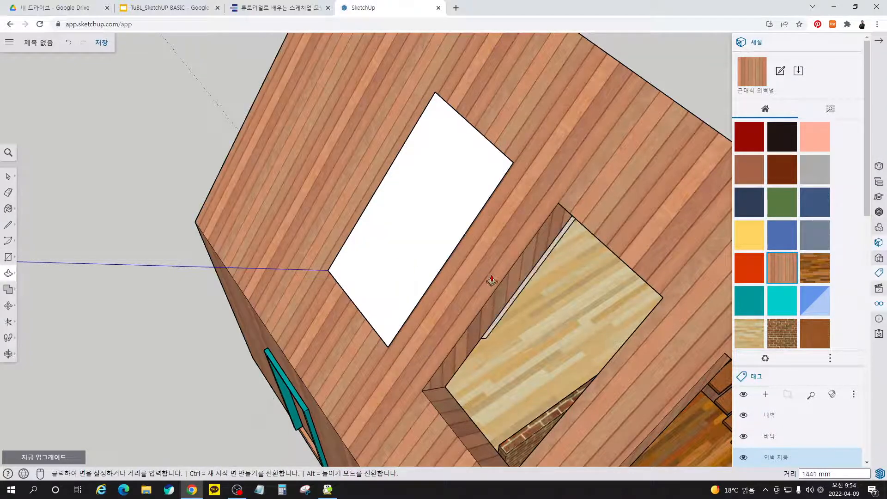
type("200")
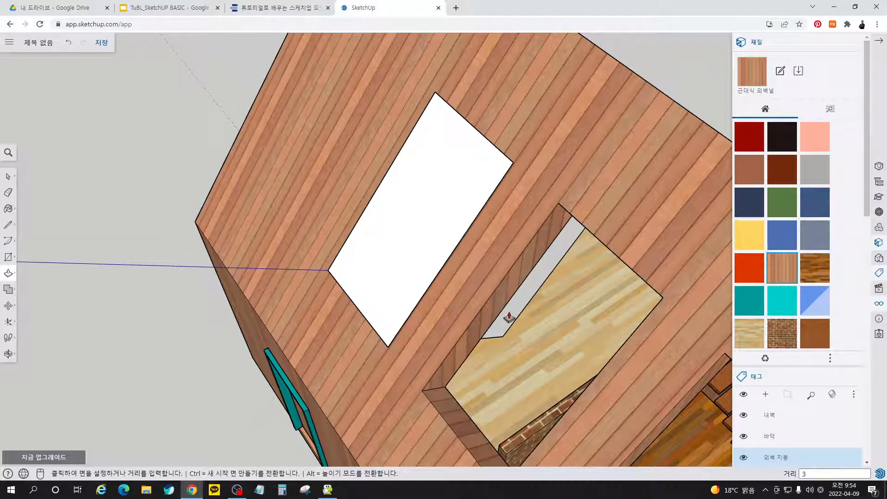
key("Return")
key("space")
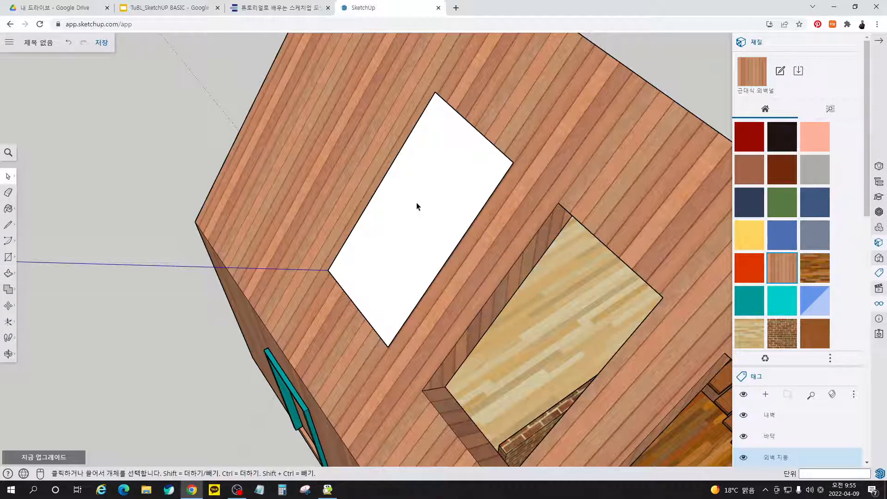
Step: Offset the skylight rectangle's edges 50 mm inward and delete the inner face, leaving a narrow frame outline
key("f")
left_click(389, 200)
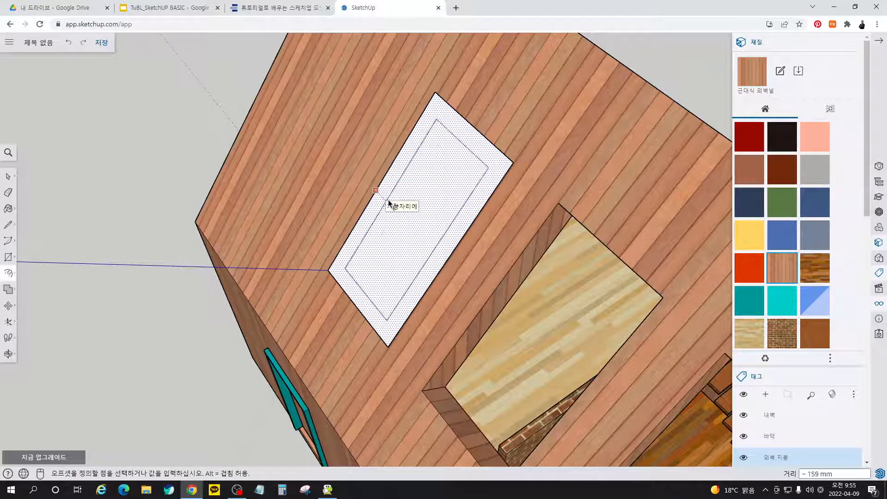
type("50")
key("Return")
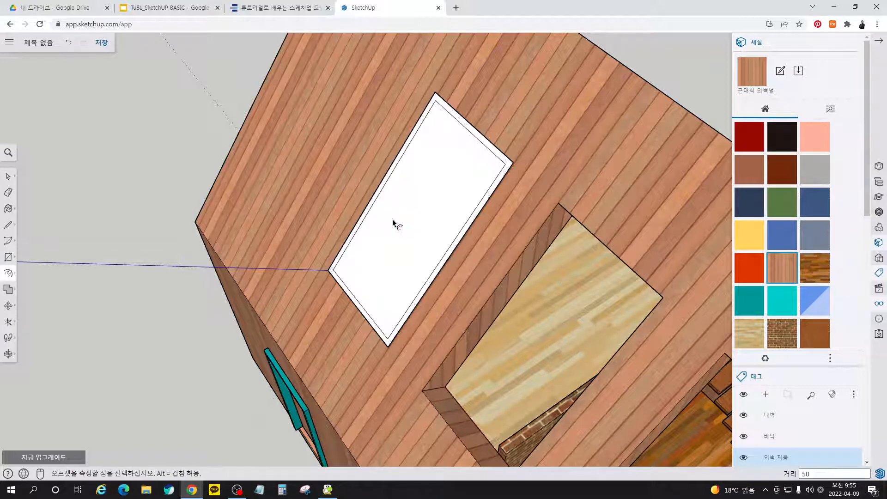
key("space")
key("Delete")
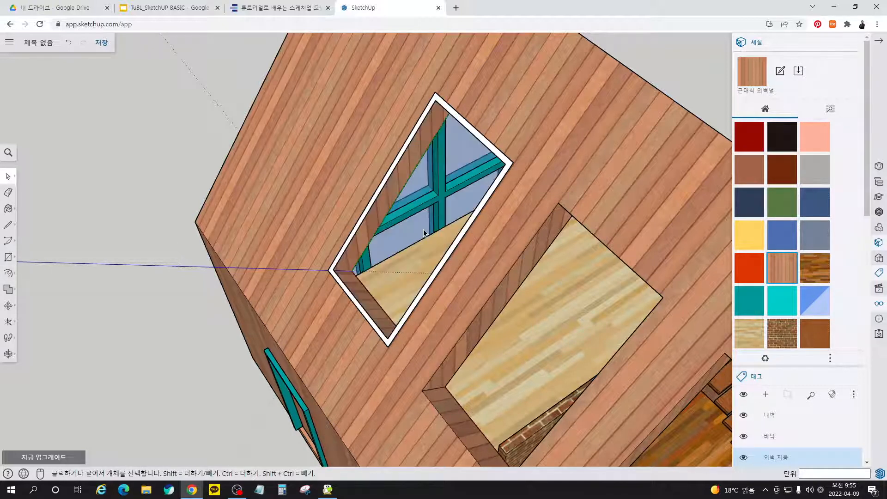
Step: Extrude the skylight frame face 300 mm into the roof opening and make the whole frame a group
key("p")
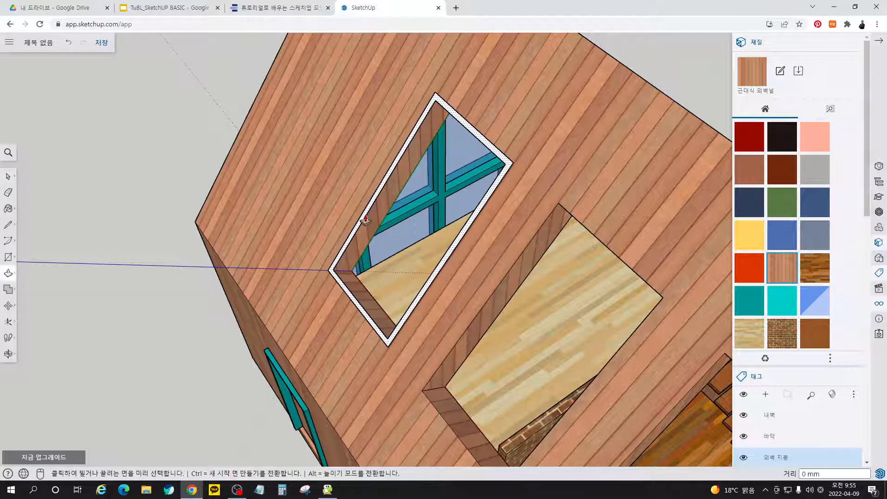
left_click(376, 240)
type("300")
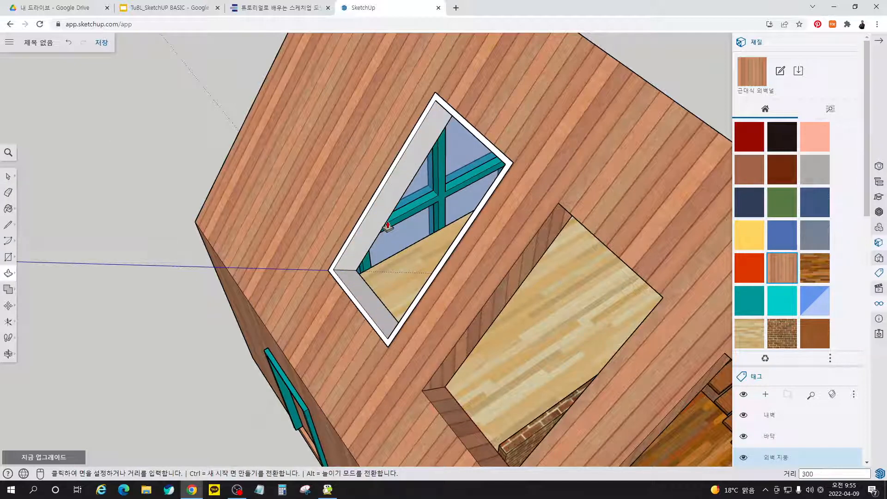
key("Return")
key("space")
triple_click(378, 204)
right_click(378, 204)
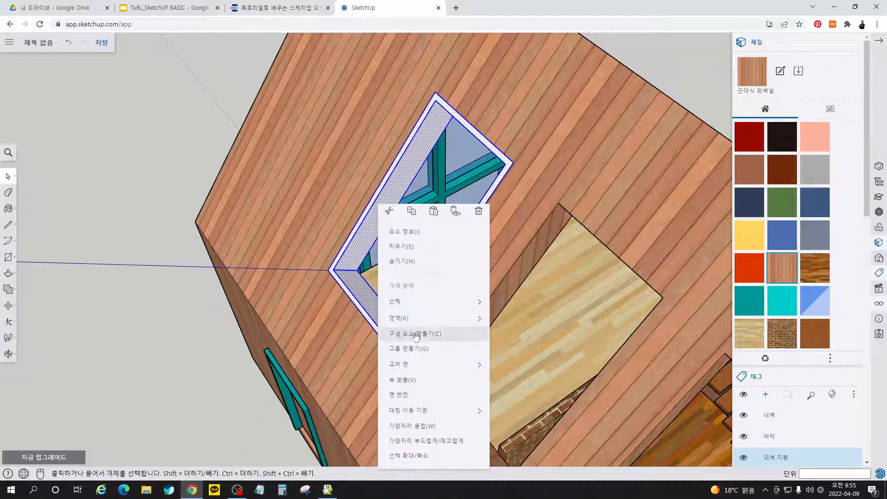
left_click(409, 348)
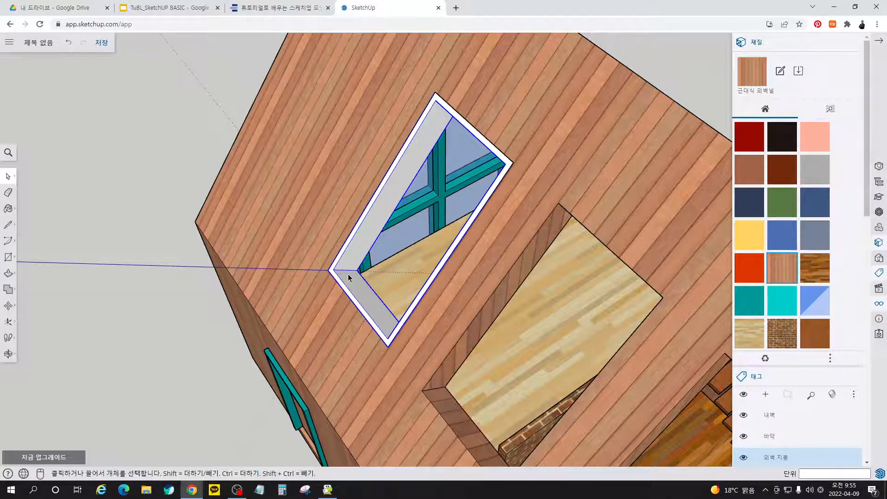
Step: Move the skylight frame 50 mm outward from the roof along the blue axis and paint it with the teal H07 color
key("m")
left_click(328, 272)
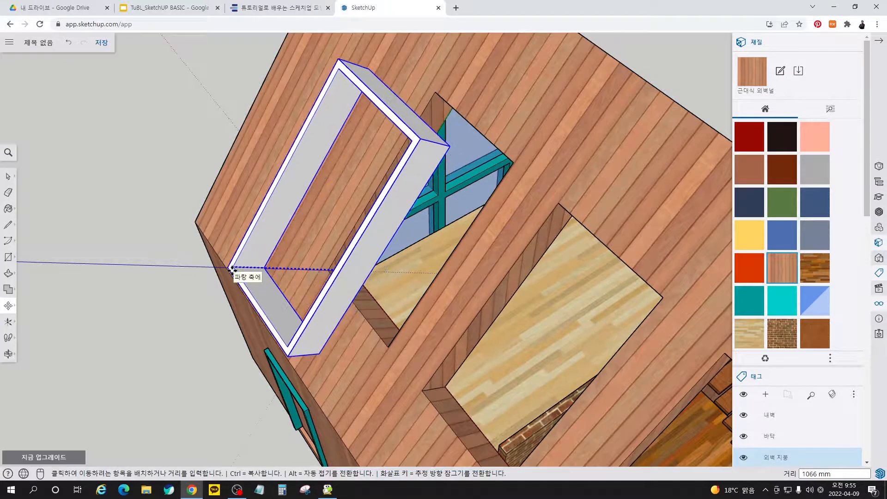
type("50")
key("Return")
key("space")
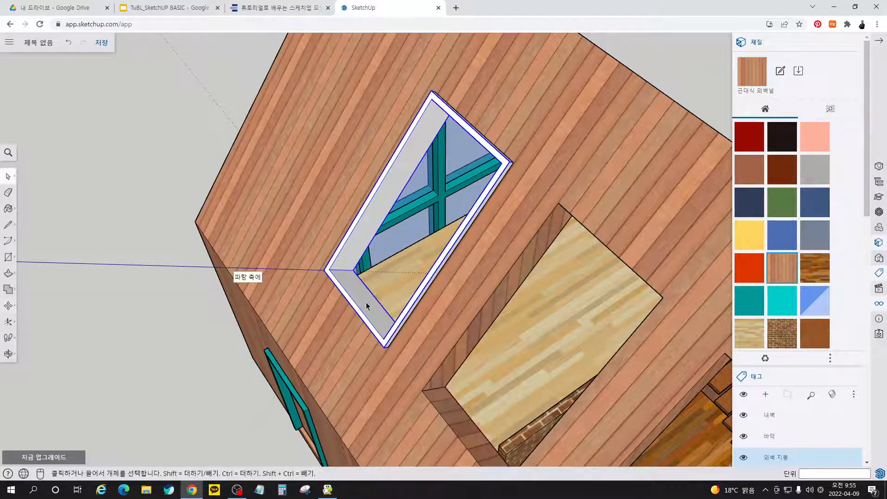
left_click(750, 308)
left_click(410, 172)
Step: Draw a glass rectangle inside the skylight frame, from the midpoint of one inner corner edge to the diagonally opposite inner corner edge
key("r")
middle_click_drag(393, 220, 458, 69)
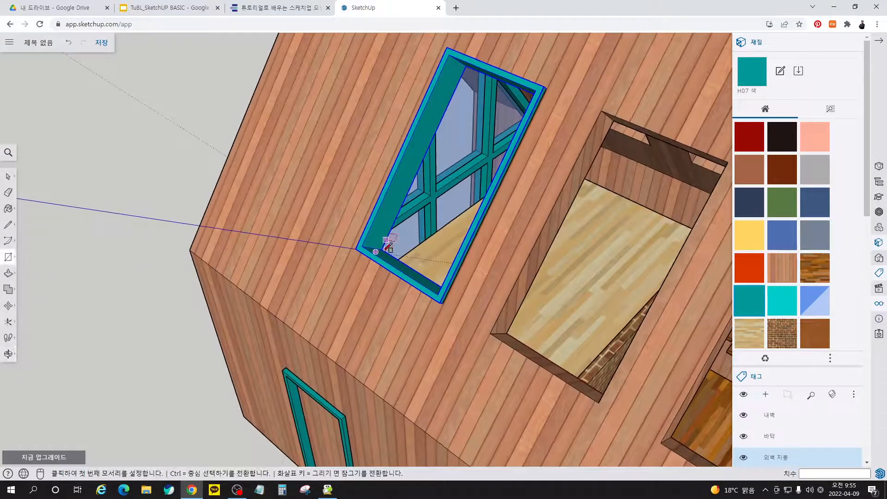
scroll(388, 237, "up", 5)
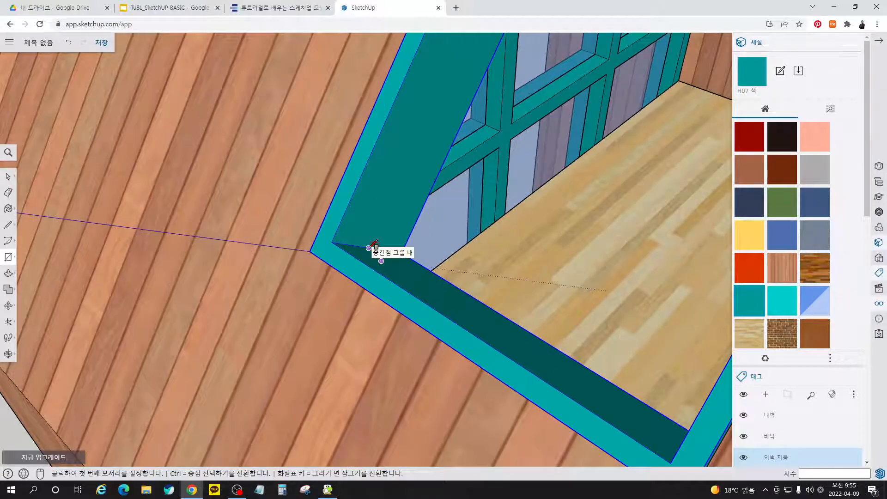
left_click(368, 248)
scroll(382, 303, "down", 6)
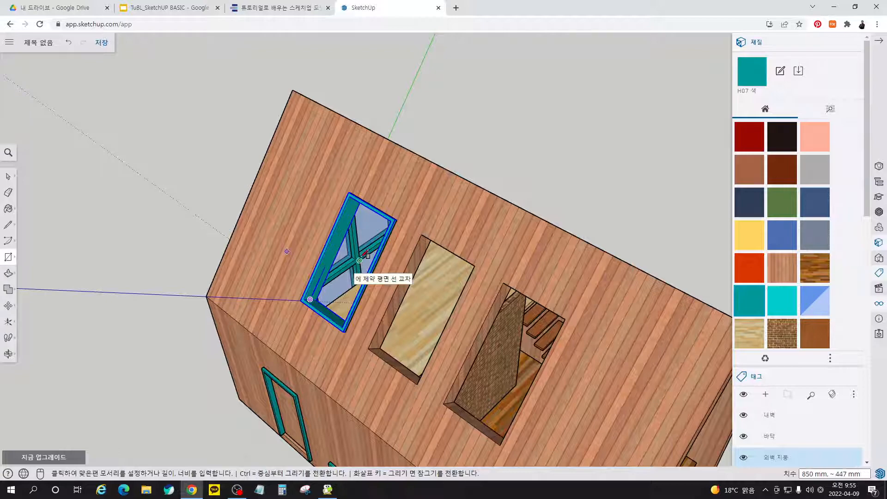
scroll(388, 219, "up", 4)
scroll(387, 219, "up", 4)
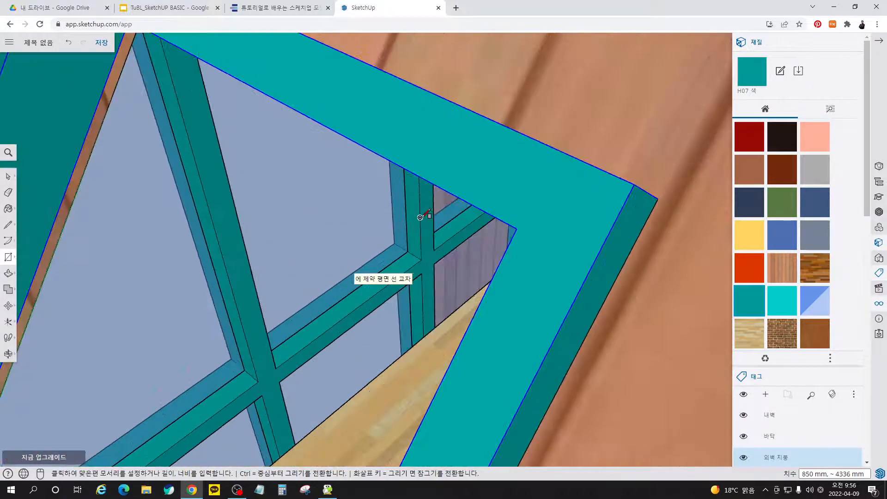
left_click(519, 226)
scroll(519, 227, "down", 10)
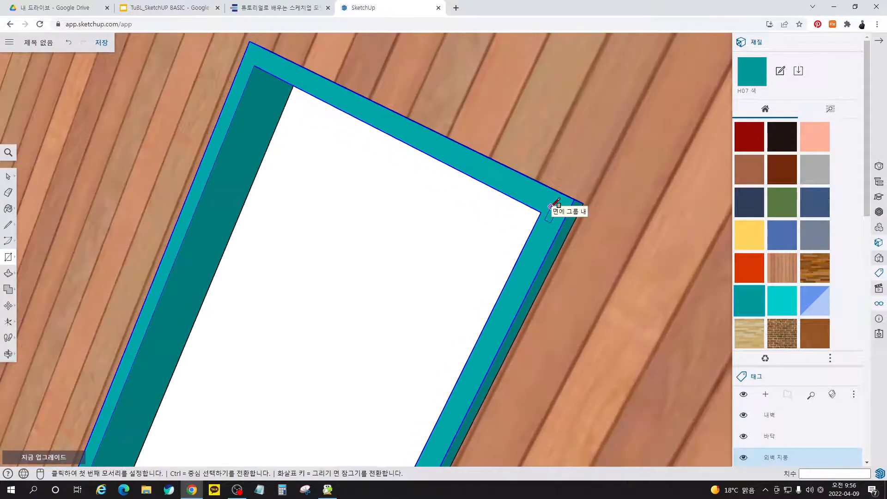
scroll(462, 266, "up", 1)
key("space")
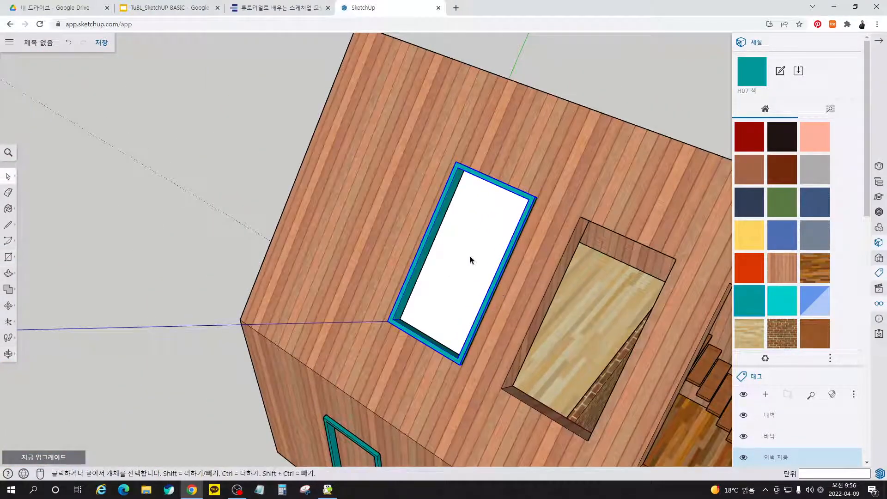
Step: Make the glass face a group and paint it with the blue translucent glass material (청색 반투명 유리)
left_click(470, 256)
right_click(470, 256)
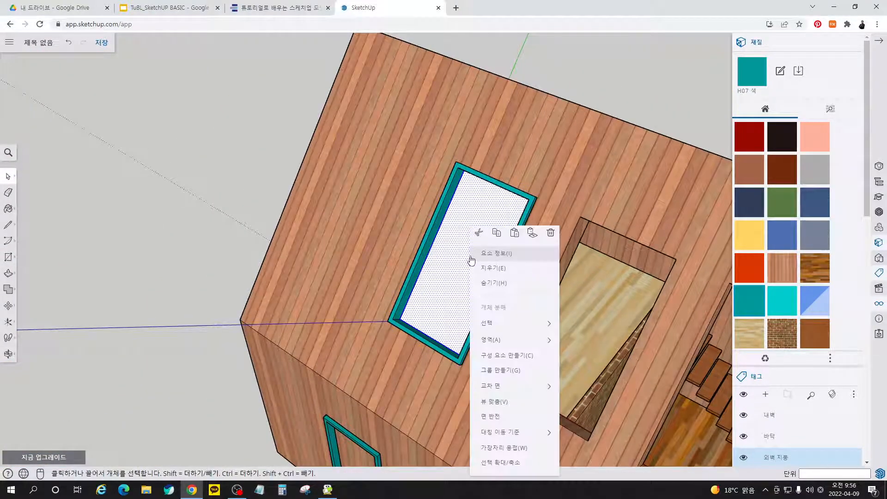
left_click(497, 370)
left_click(814, 301)
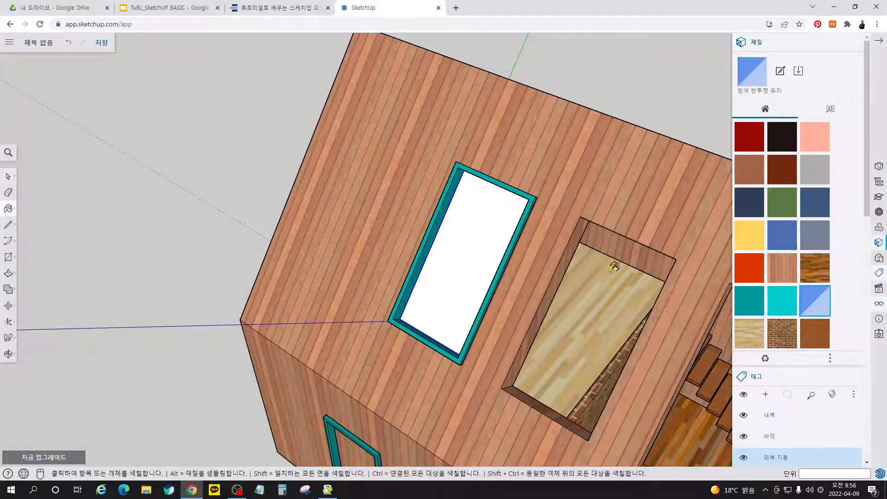
left_click(481, 244)
key("space")
Step: Combine the skylight's frame and glass into one group
scroll(305, 235, "down", 2)
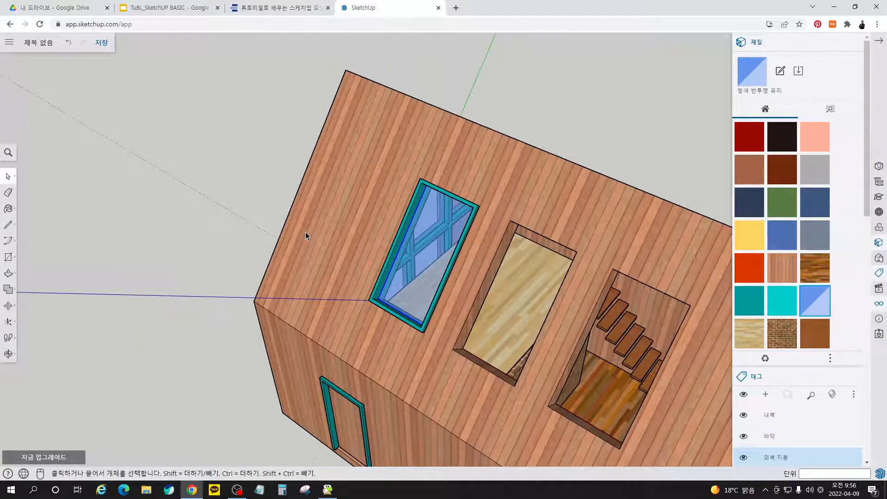
scroll(426, 225, "up", 3)
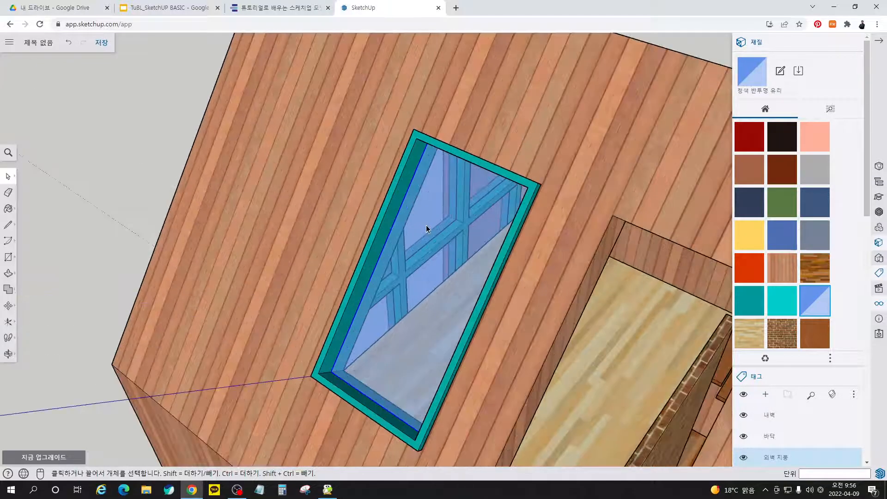
left_click(396, 209)
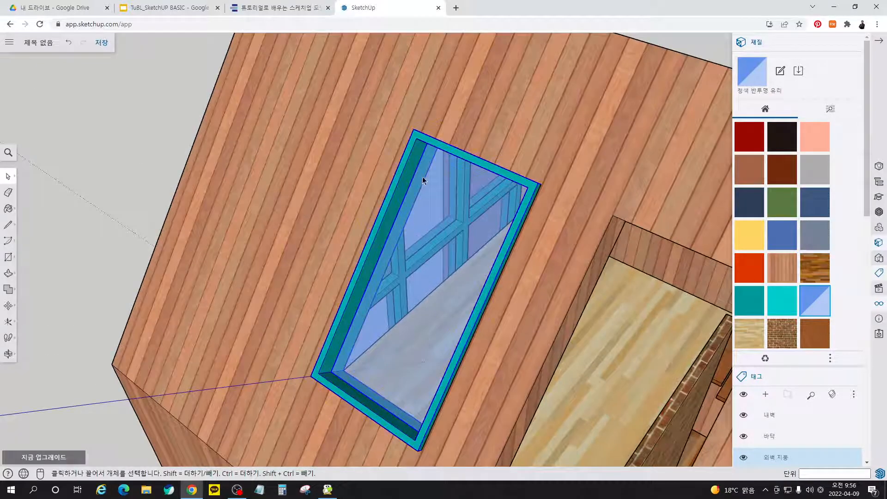
right_click(401, 194)
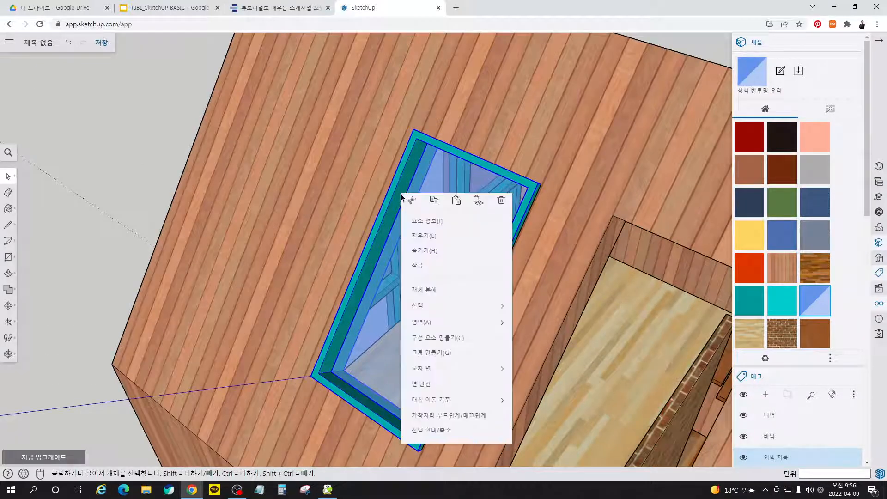
left_click(433, 354)
scroll(375, 320, "down", 5)
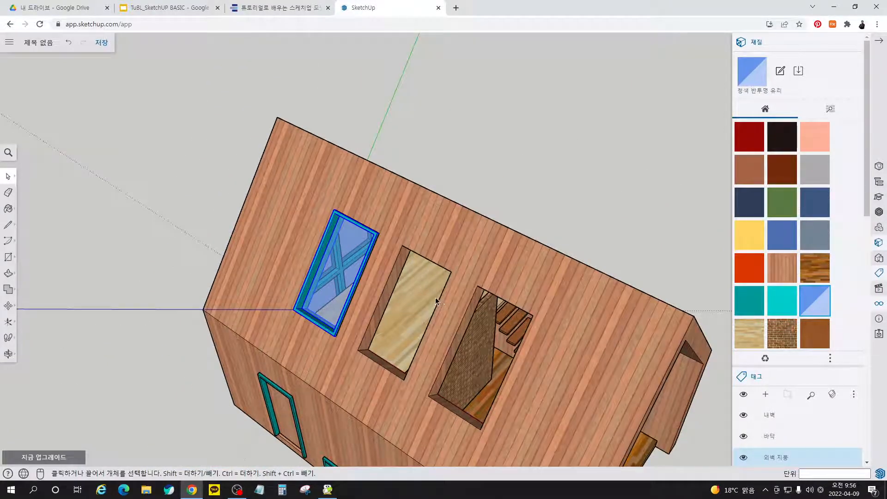
Step: Copy the skylight group 1500 mm along the roof into the neighbouring openings as a 2x array, snapping to the opening's upper corner
key("m")
scroll(368, 236, "up", 6)
key("ctrl")
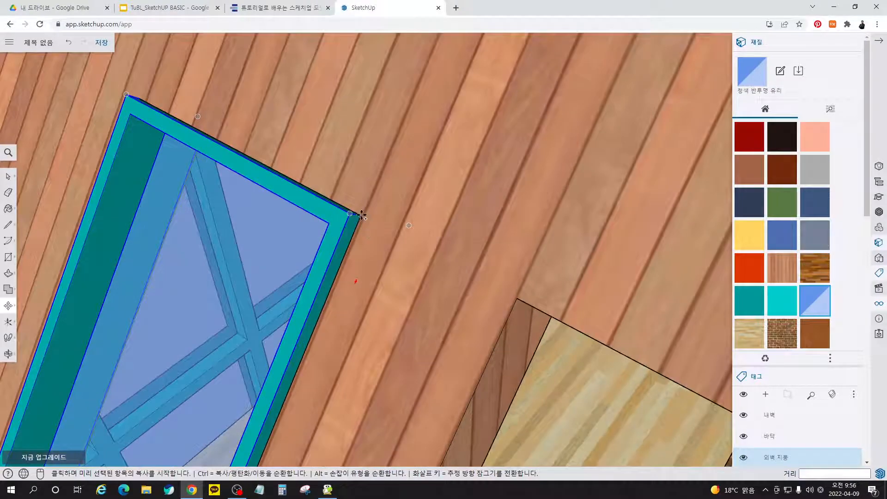
left_click(351, 214)
scroll(266, 161, "down", 2)
scroll(265, 161, "down", 3)
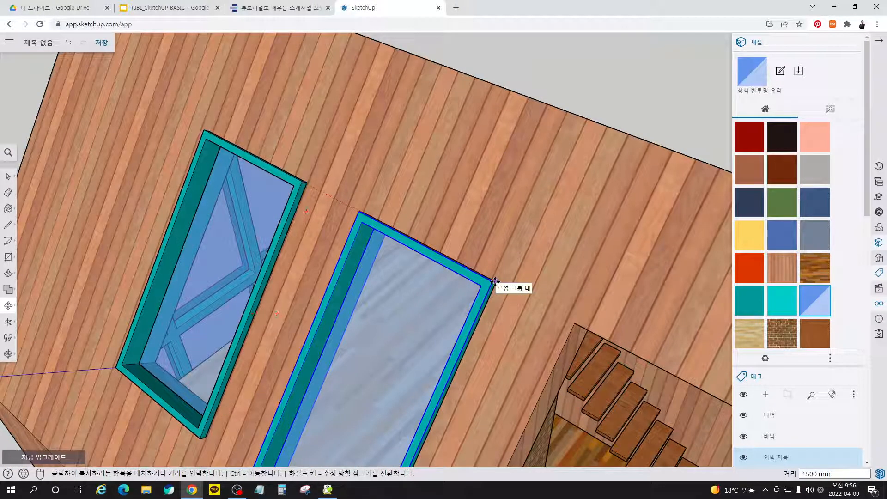
type("2x")
key("Return")
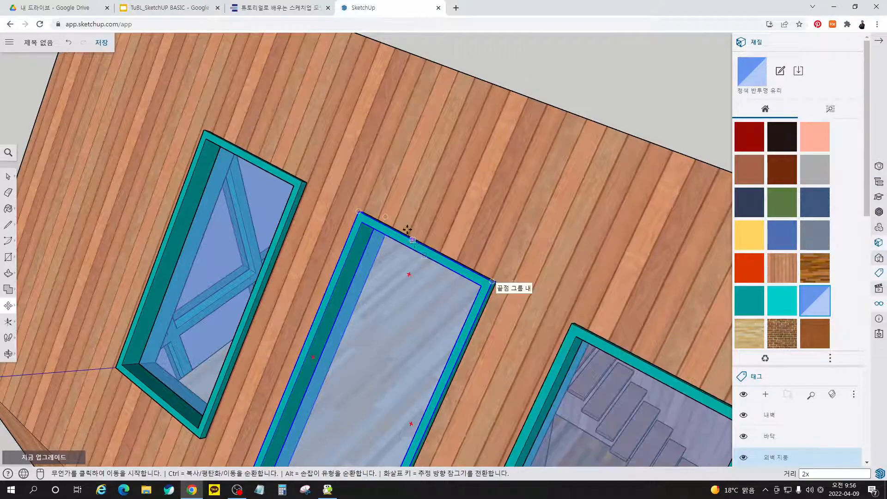
scroll(399, 209, "down", 2)
key("space")
scroll(330, 280, "down", 2)
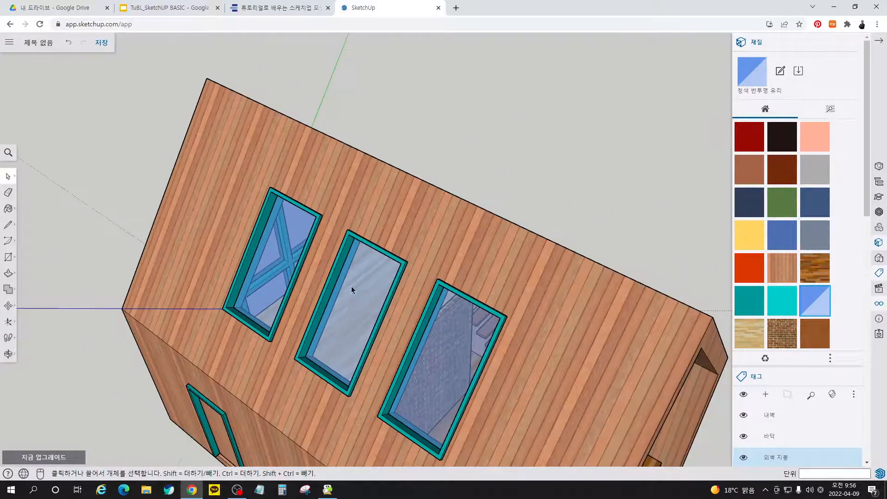
left_click(465, 333)
left_click(353, 295, "ctrl")
left_click(273, 269, "ctrl")
middle_click_drag(519, 309, 385, 268)
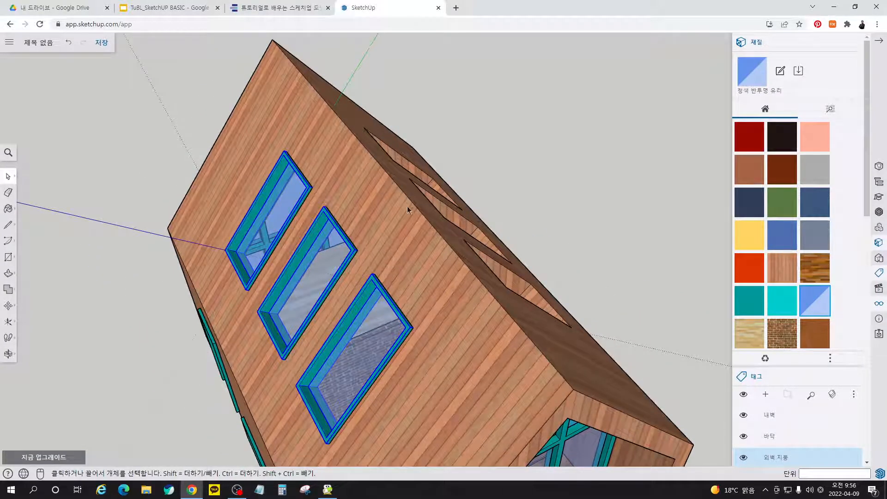
key("q")
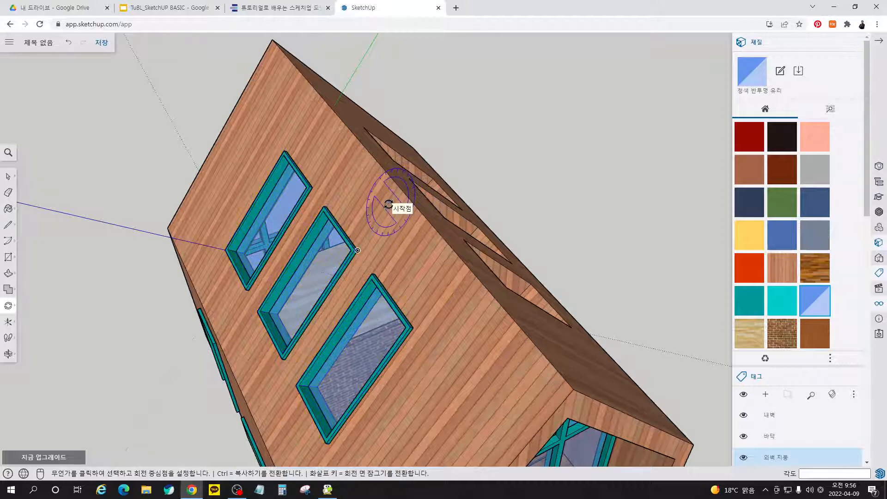
key("space")
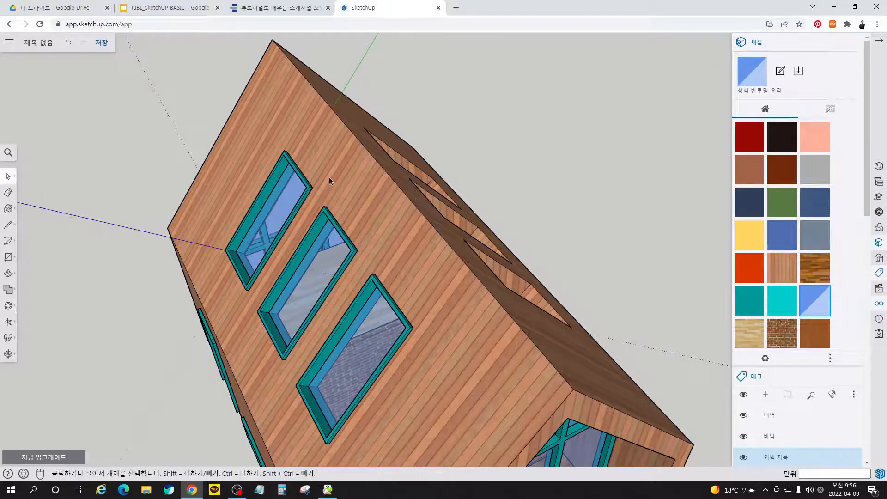
Step: Reset the drawing axes to their default position and select the three skylights on the roof slope
right_click(103, 225)
right_click(97, 224)
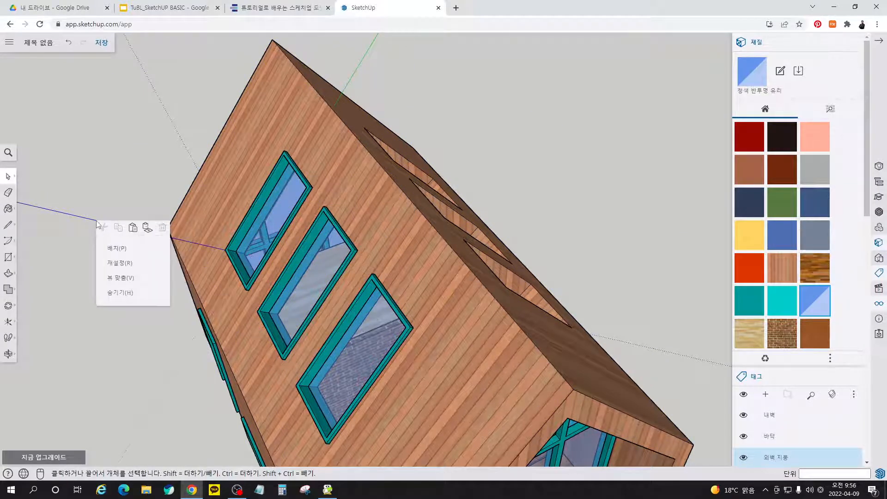
left_click(120, 263)
scroll(188, 238, "down", 5)
middle_click_drag(188, 238, 88, 242)
scroll(291, 166, "up", 3)
middle_click_drag(307, 178, 448, 220)
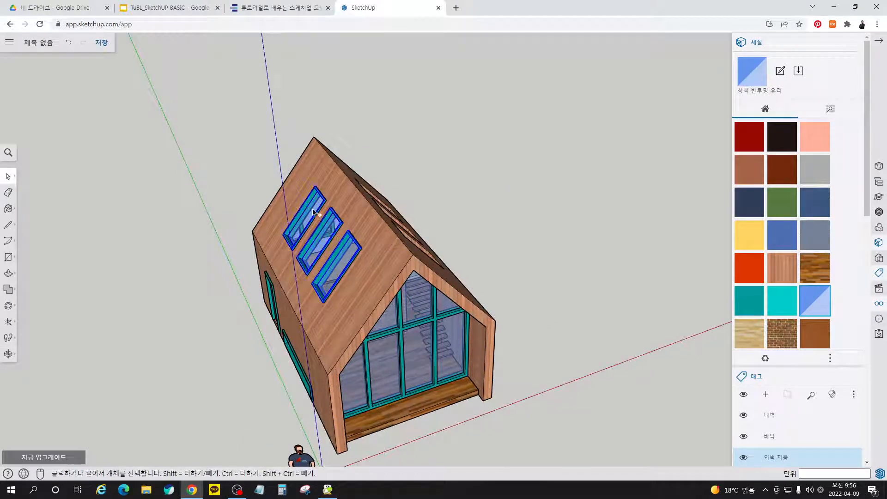
Step: Rotate a copy of the three selected skylights 180° about the roof ridge's midpoint into the openings on the opposite slope
scroll(356, 190, "up", 5)
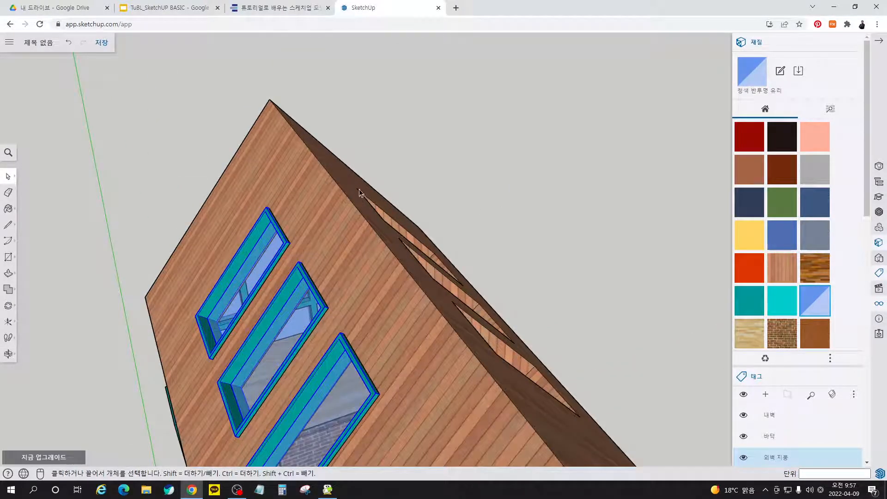
key("q")
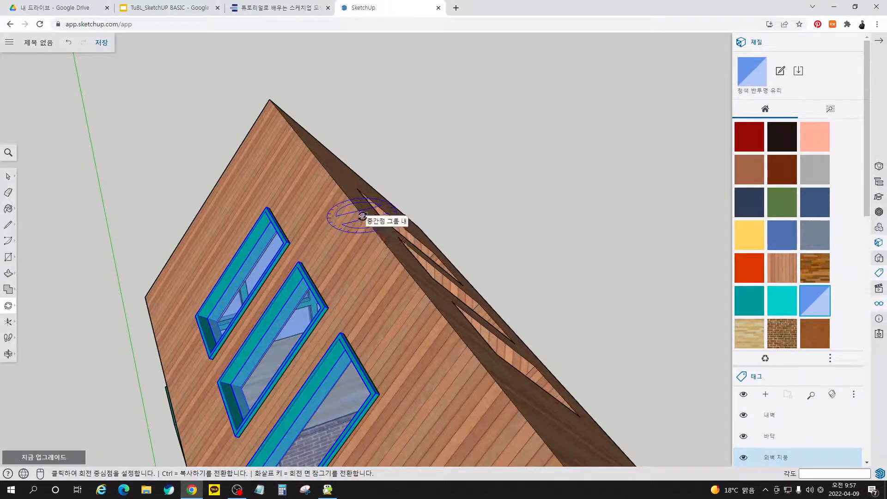
left_click(362, 214)
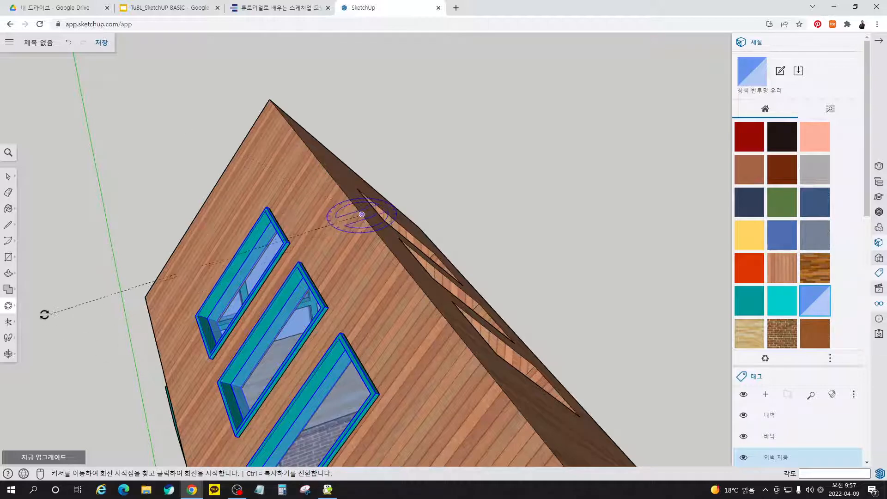
left_click(42, 286)
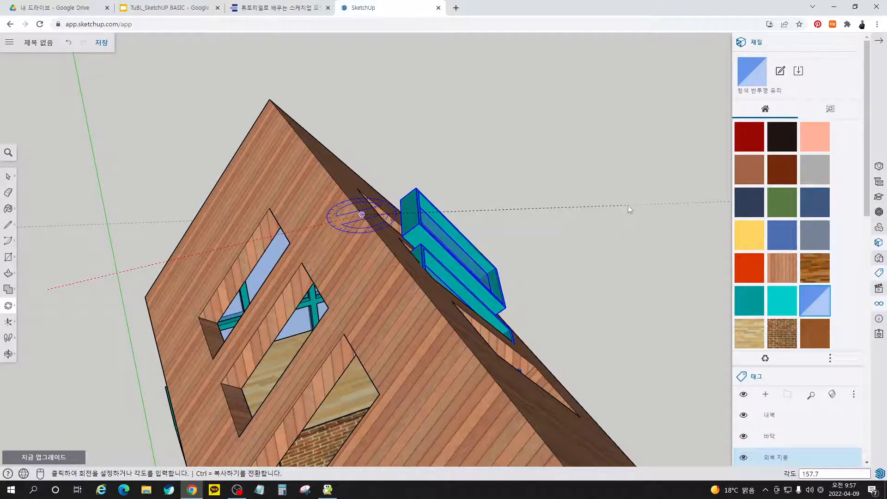
key("ctrl")
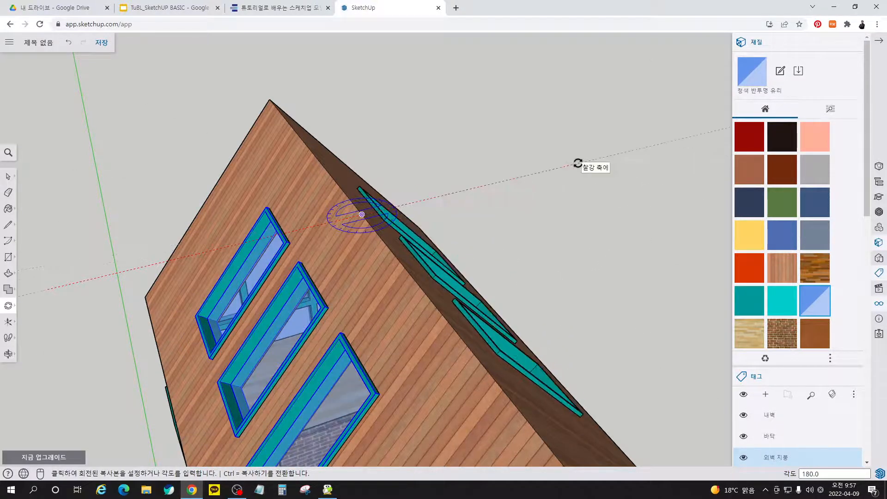
left_click(578, 163)
scroll(569, 196, "down", 3)
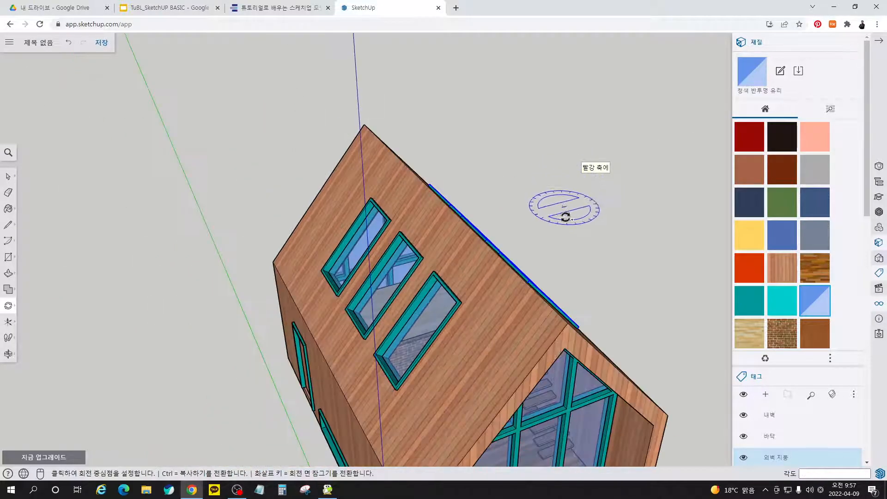
key("space")
left_click(642, 295)
middle_click_drag(642, 295, 589, 359)
middle_click_drag(492, 358, 135, 273)
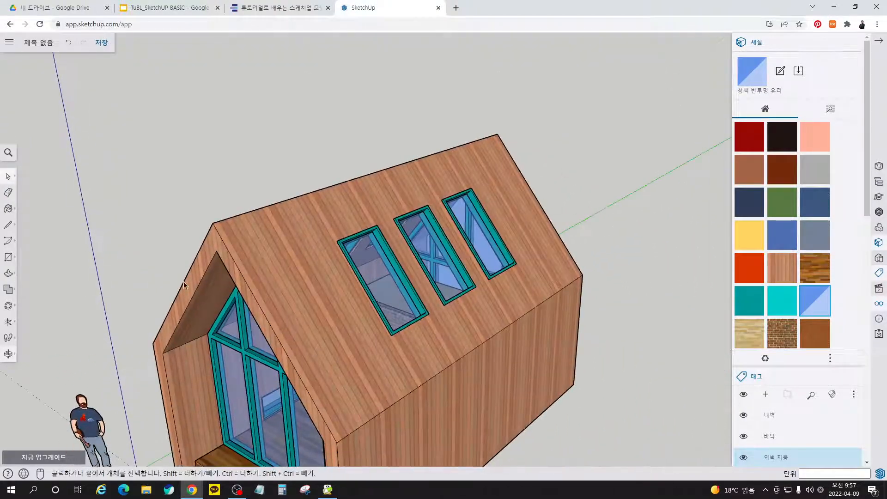
middle_click_drag(435, 289, 393, 386)
Step: Consult the e-book's tag instructions and apply the 창호 tag to all six skylights on both roof slopes
left_click(277, 13)
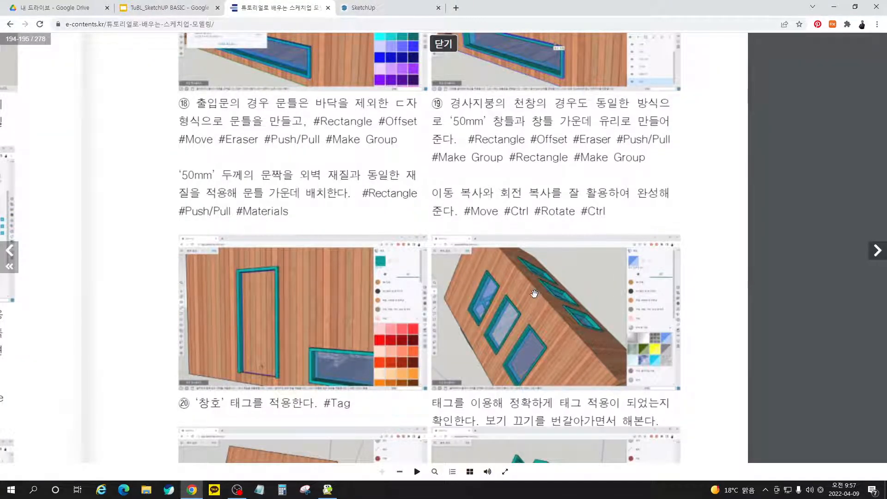
scroll(526, 332, "down", 3)
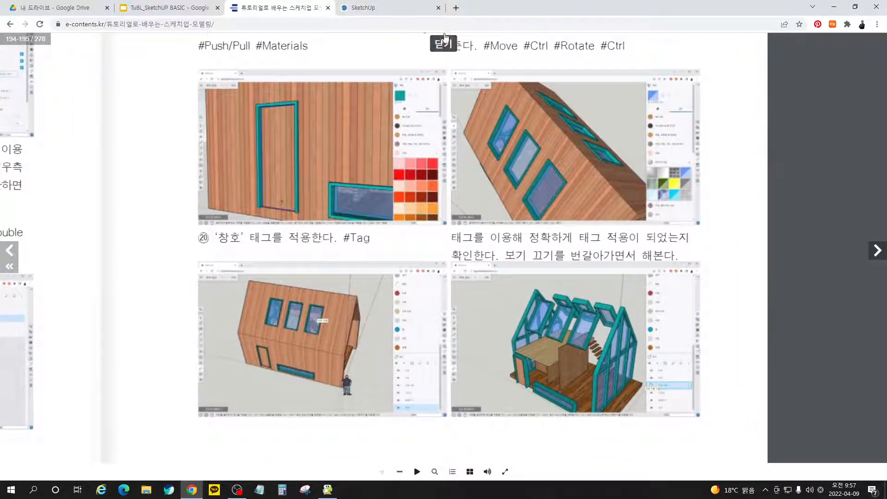
left_click(377, 7)
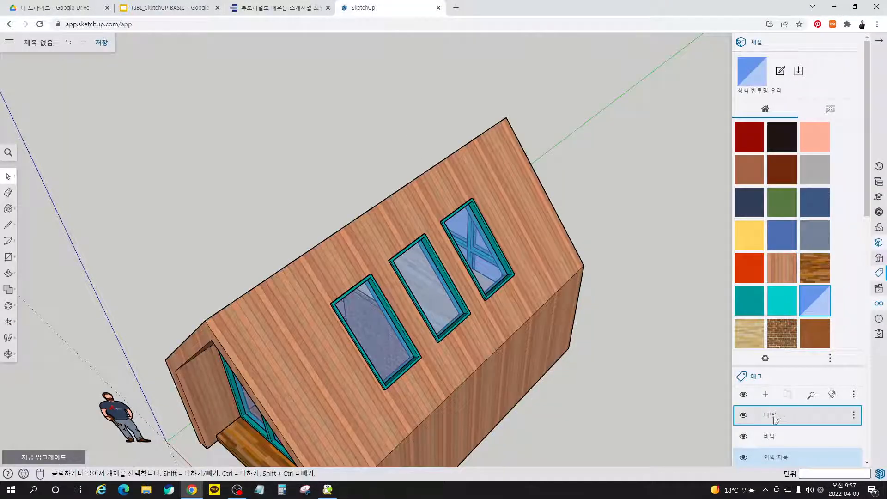
scroll(776, 411, "down", 3)
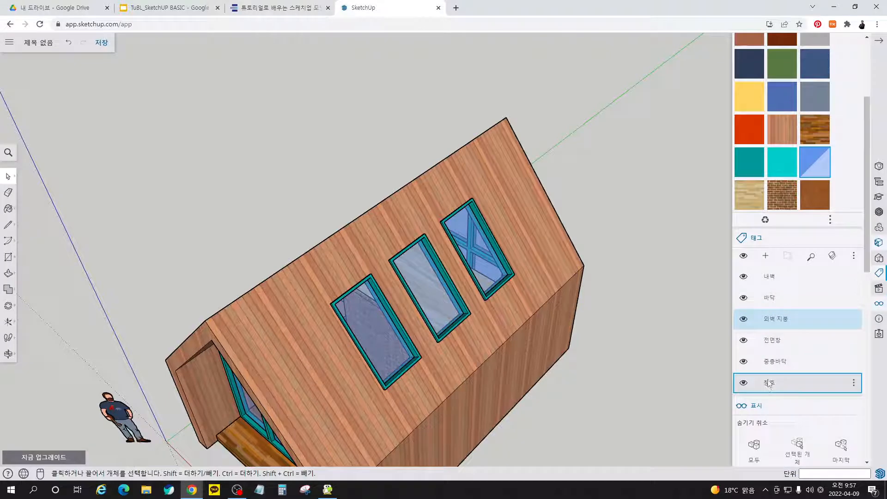
left_click(776, 384)
left_click(495, 261)
left_click(439, 287)
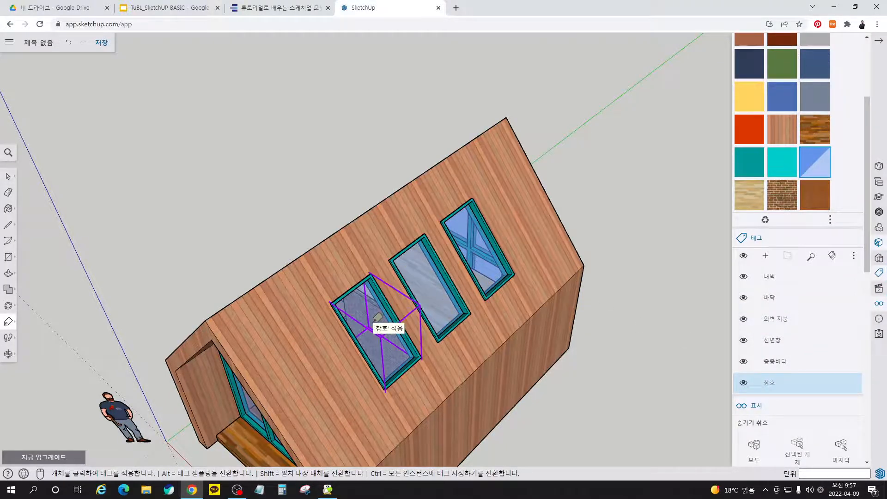
left_click(375, 324)
middle_click_drag(374, 324, 689, 329)
left_click(462, 348)
left_click(411, 287)
left_click(383, 263)
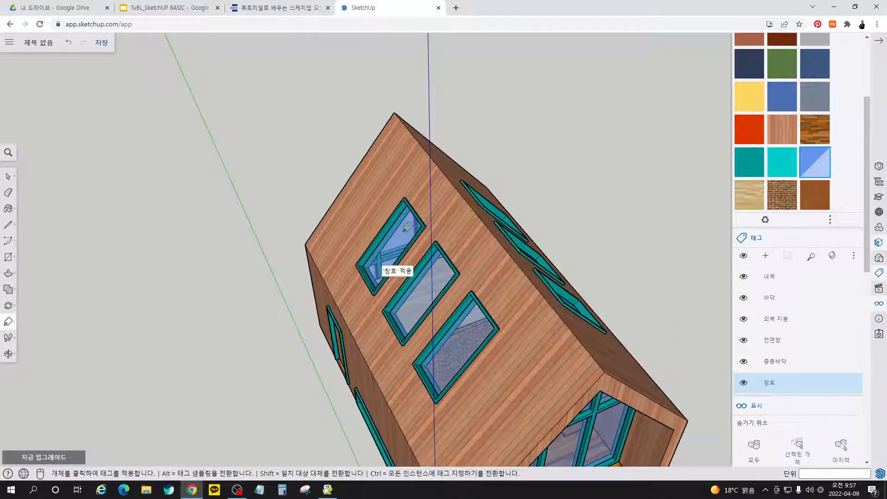
Step: Combine the entrance door's frame and door leaf into one group
scroll(388, 206, "down", 3)
middle_click_drag(373, 312, 509, 228)
scroll(441, 372, "up", 3)
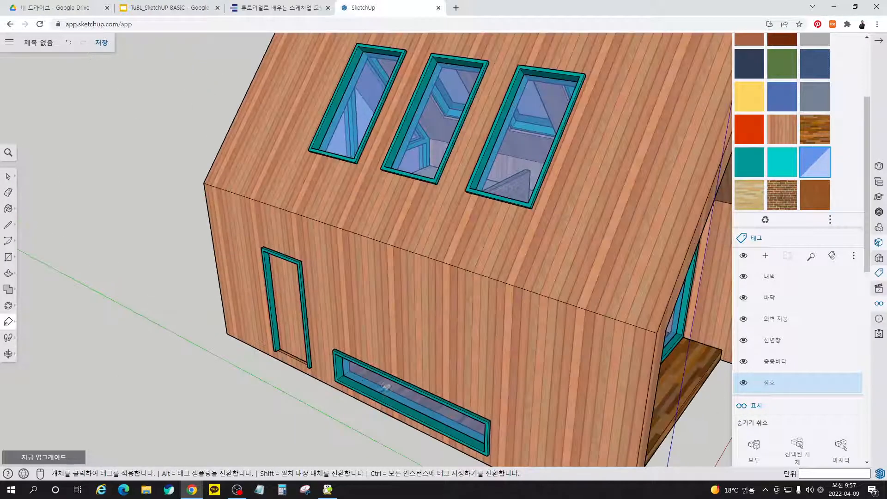
scroll(283, 322, "up", 3)
key("space")
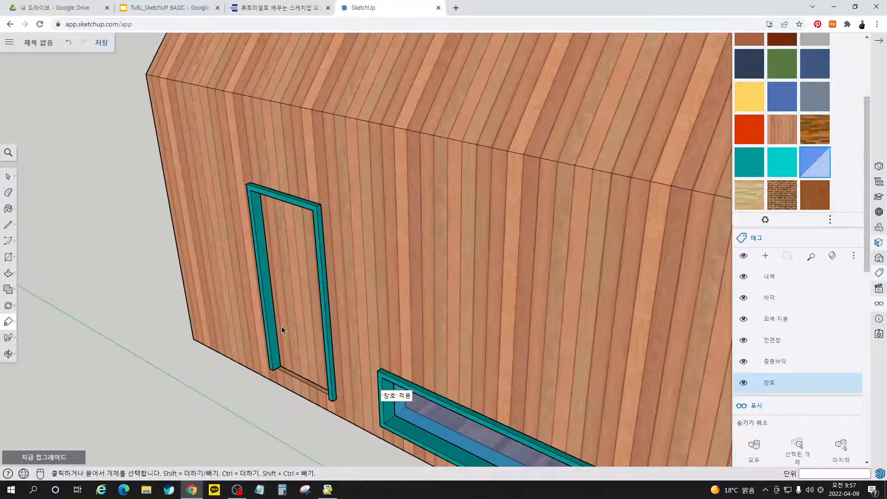
left_click(274, 340)
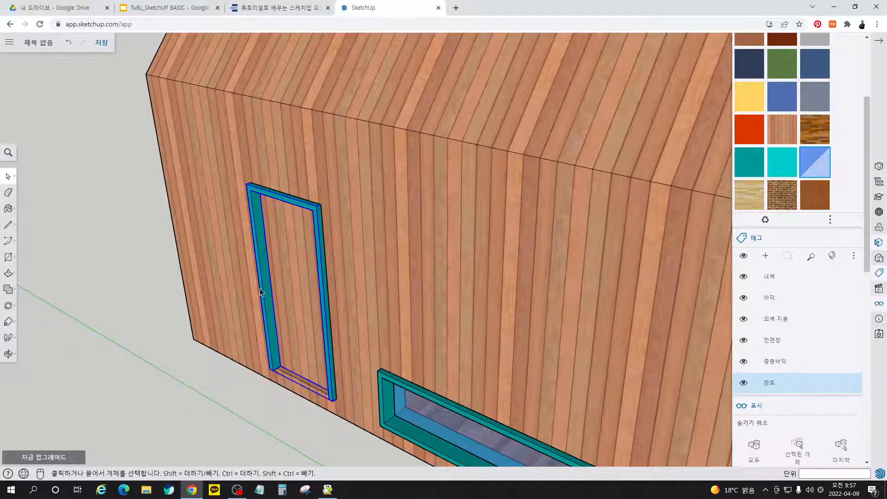
right_click(260, 229)
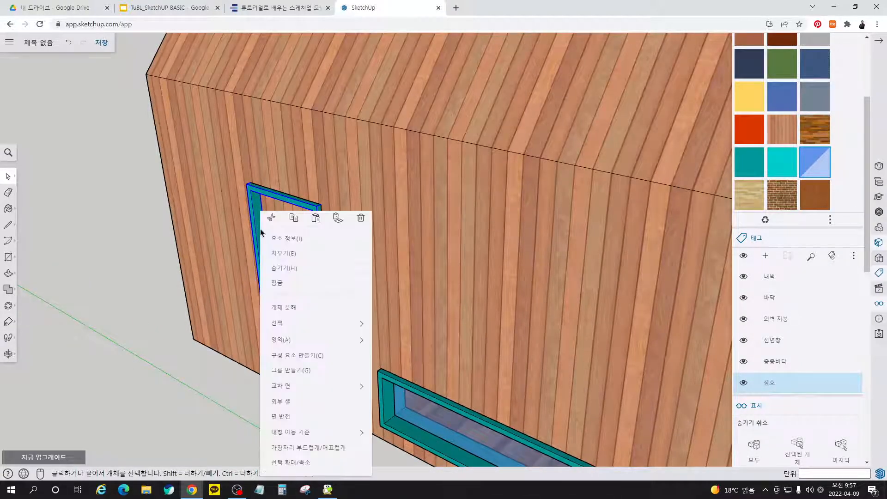
left_click(292, 370)
left_click(178, 384)
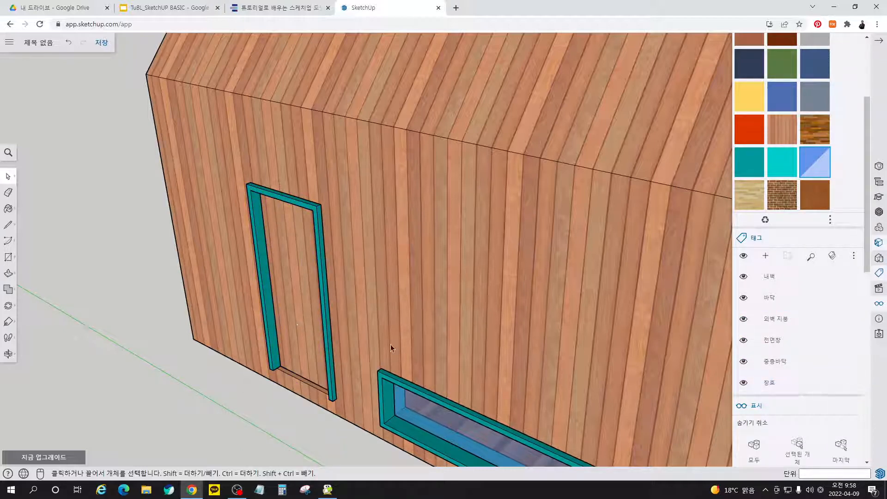
Step: Apply the 창호 tag to the entrance door group
left_click(8, 321)
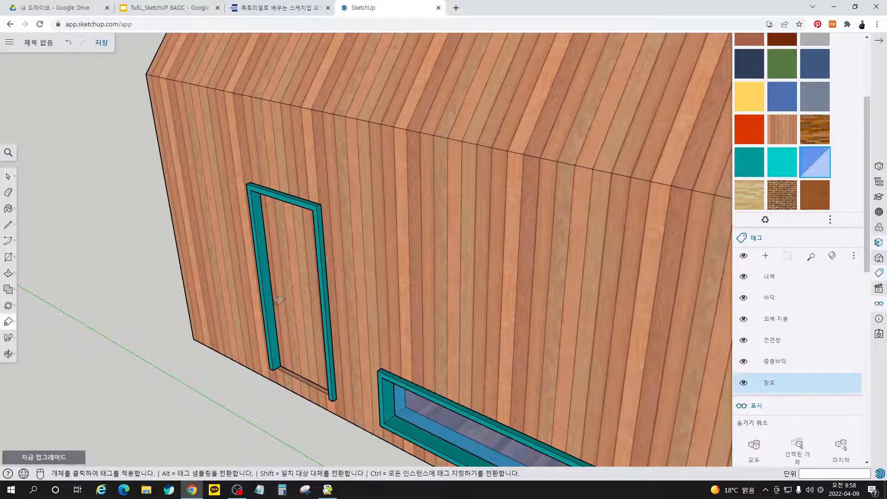
left_click(282, 305)
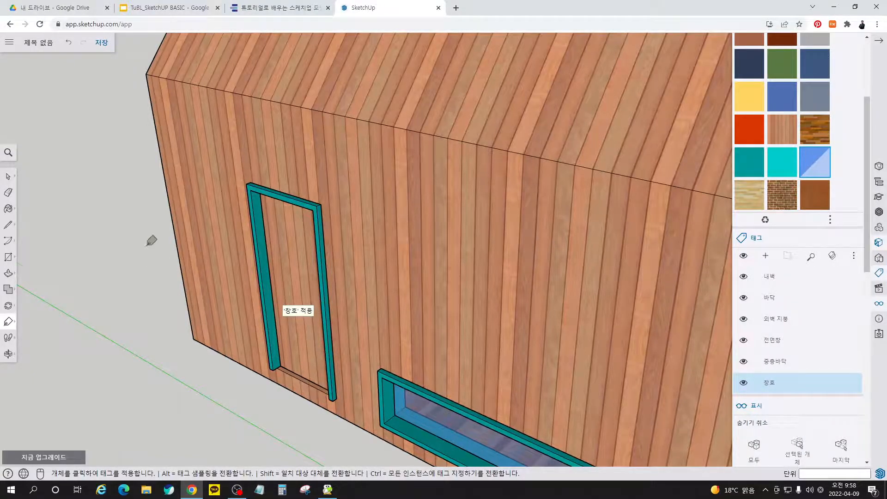
scroll(151, 249, "down", 5)
key("space")
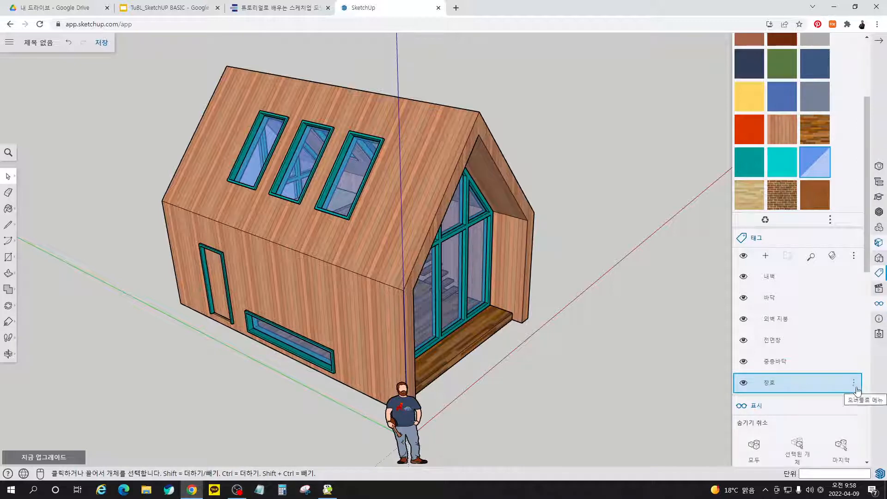
Step: Check the tagging by hiding the 창호 and 전면창 tags and turning both back on
left_click(744, 385)
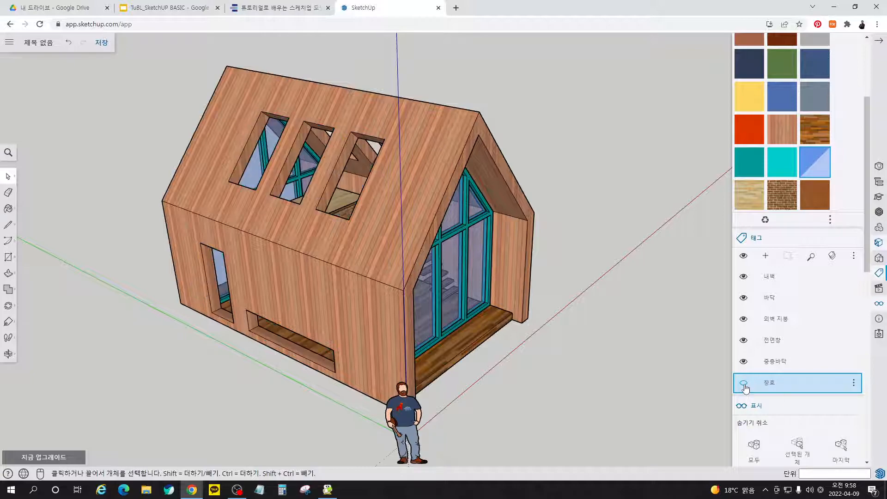
middle_click_drag(548, 318, 468, 359)
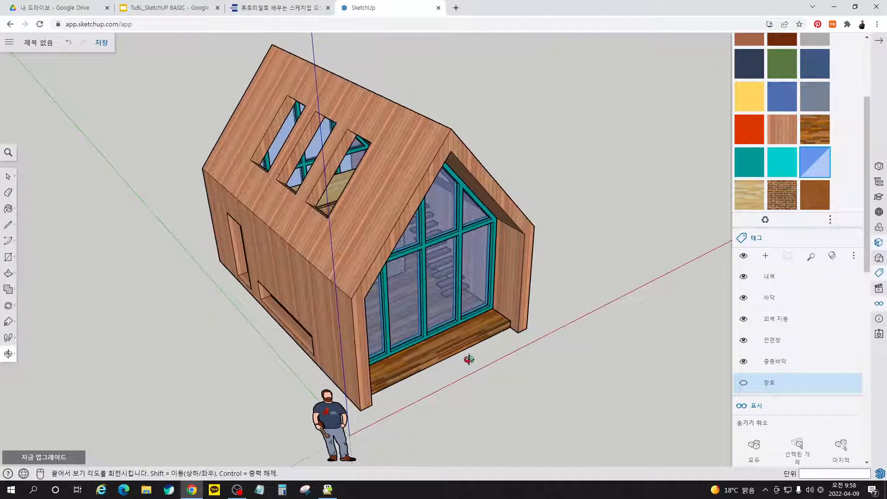
left_click(743, 341)
middle_click_drag(531, 351, 352, 333)
left_click(743, 340)
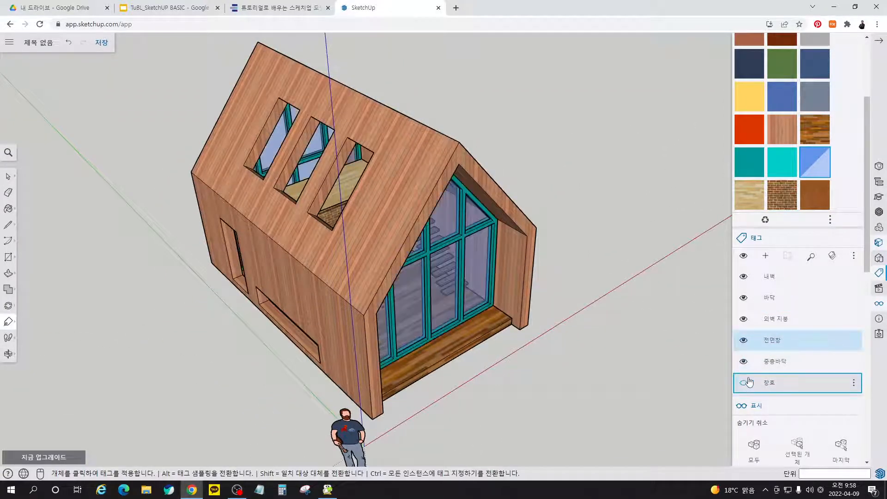
left_click(743, 382)
key("space")
middle_click_drag(604, 393, 368, 147)
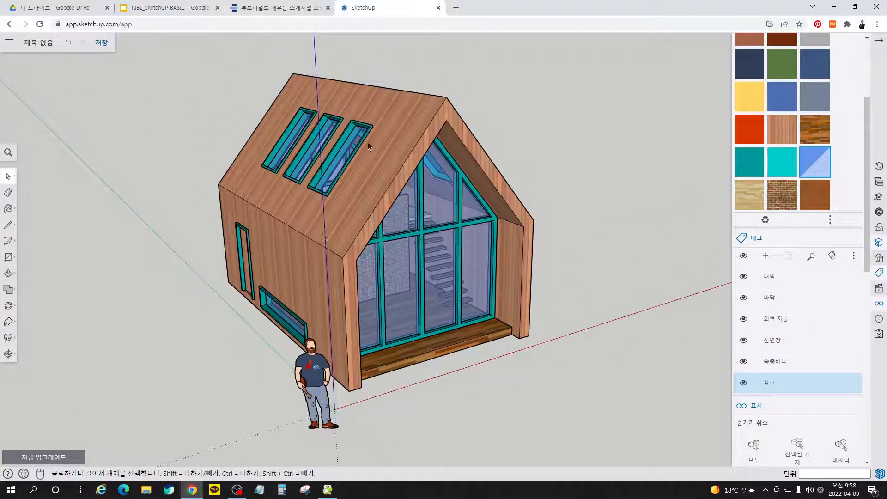
Step: Following the e-book's site section, draw a rectangle covering the house's footprint and push it 600 mm below the floor
left_click(271, 12)
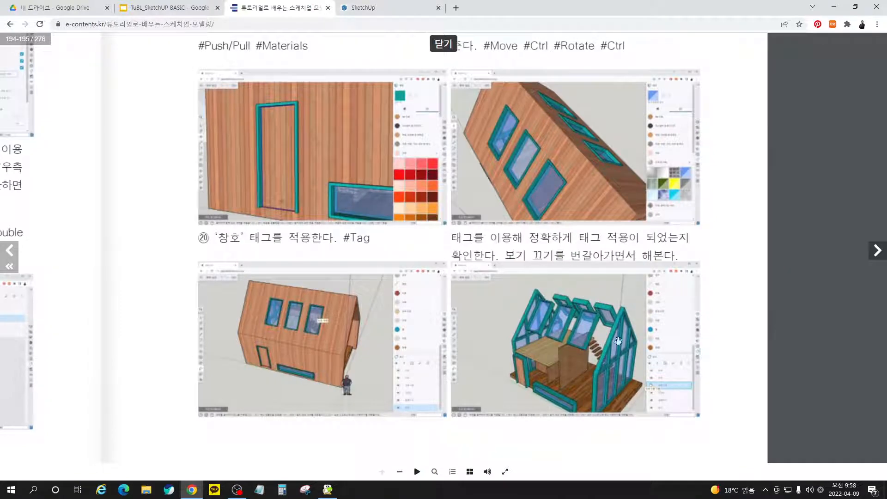
left_click(876, 251)
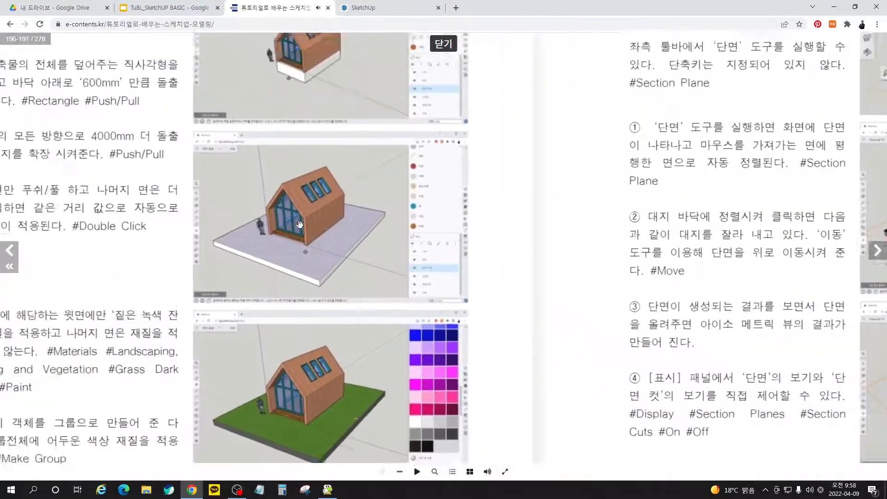
left_click_drag(299, 225, 400, 293)
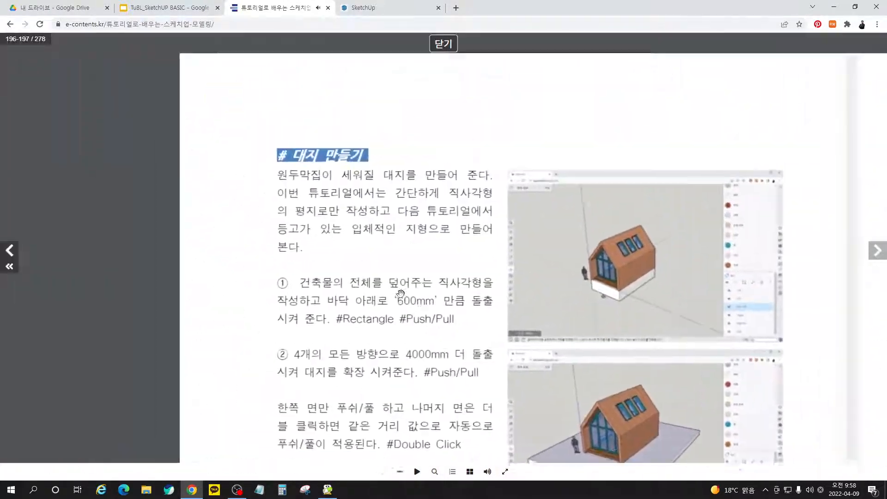
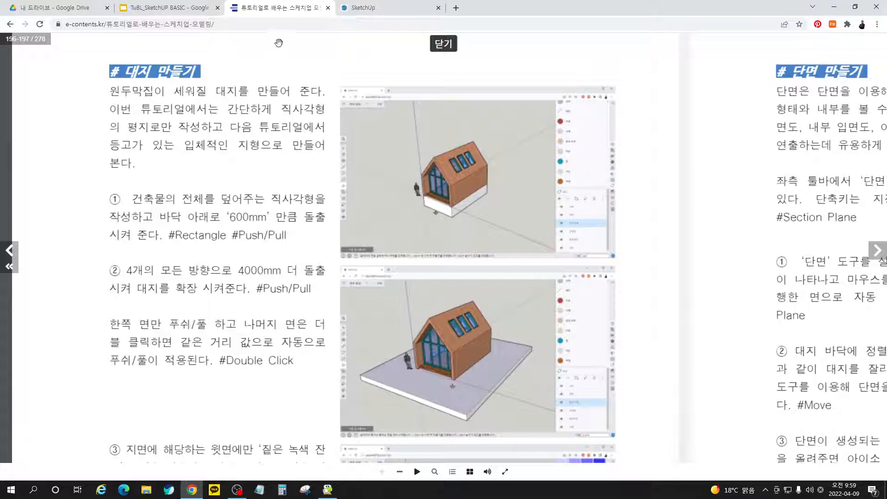
left_click(373, 8)
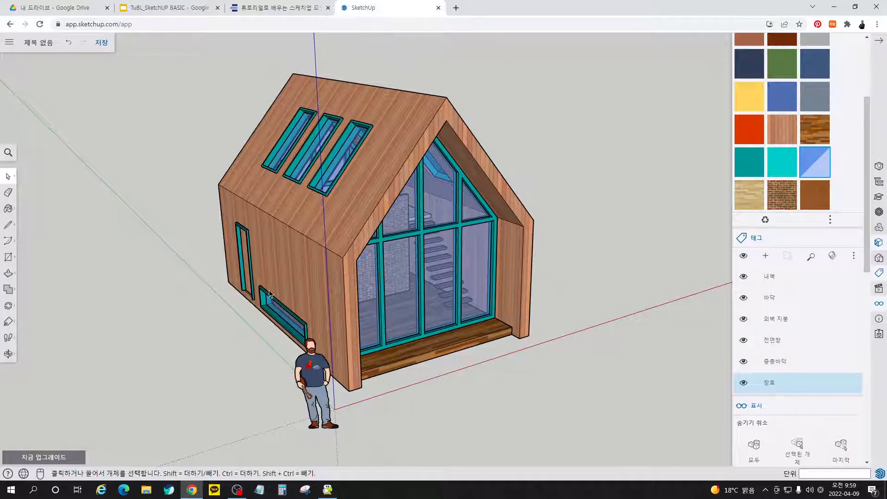
key("r")
left_click(229, 282)
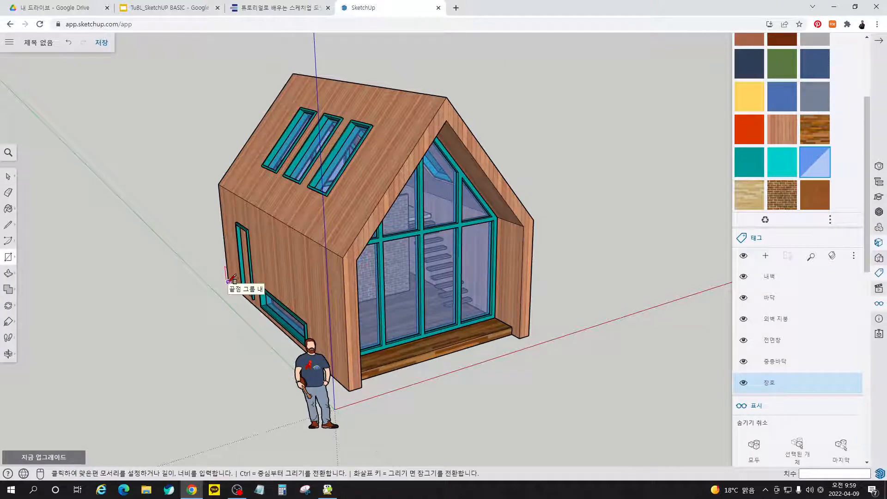
left_click(533, 335)
key("p")
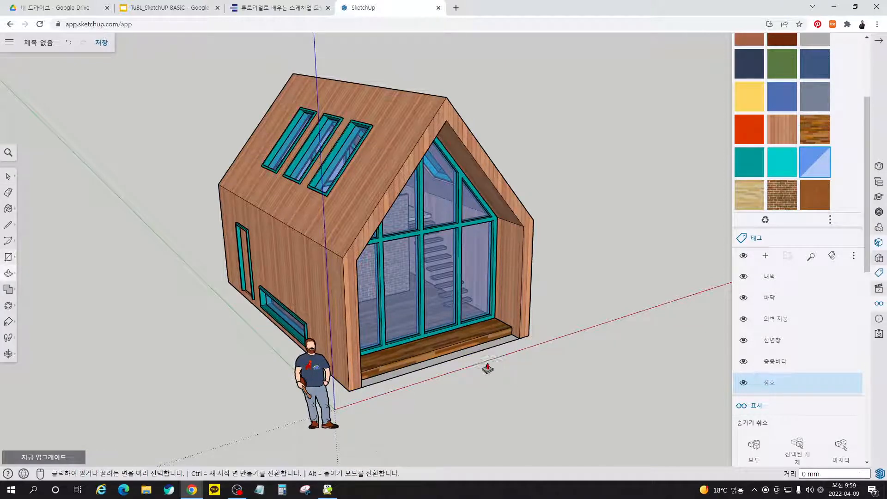
left_click(484, 347)
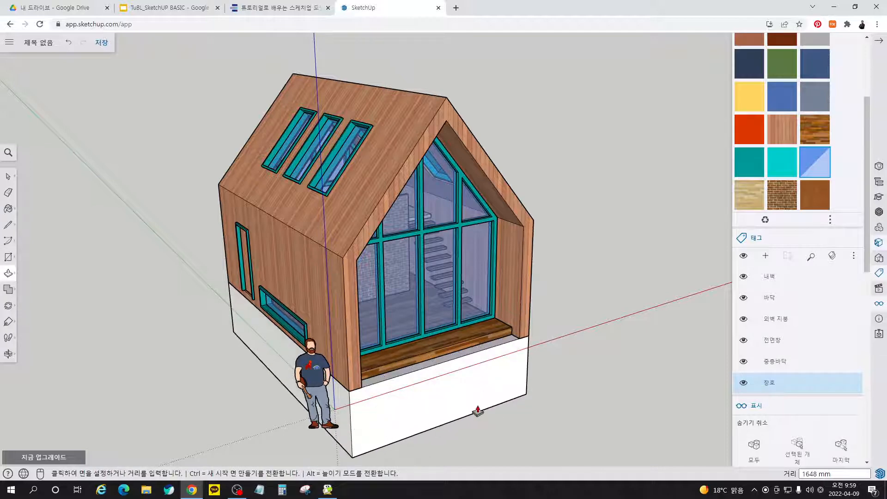
key("Return")
key("space")
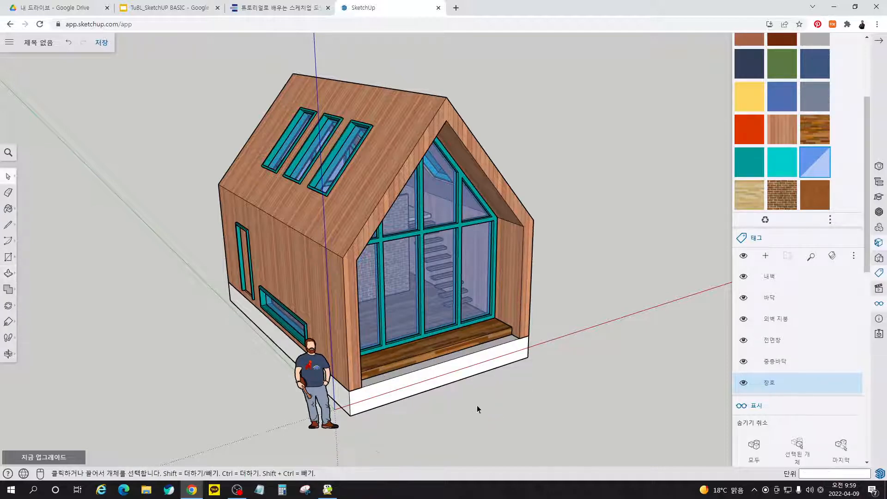
Step: Push/Pull the front side face of the site slab outward by 4000 mm
key("p")
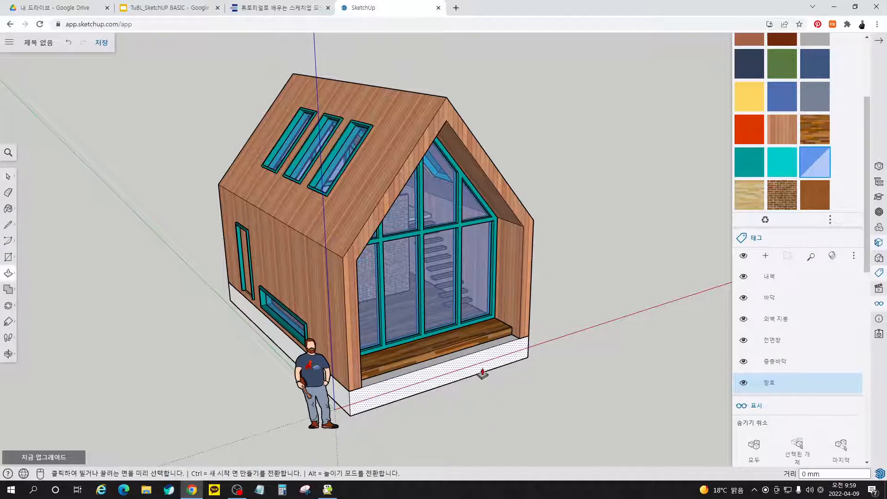
left_click(479, 372)
type("400")
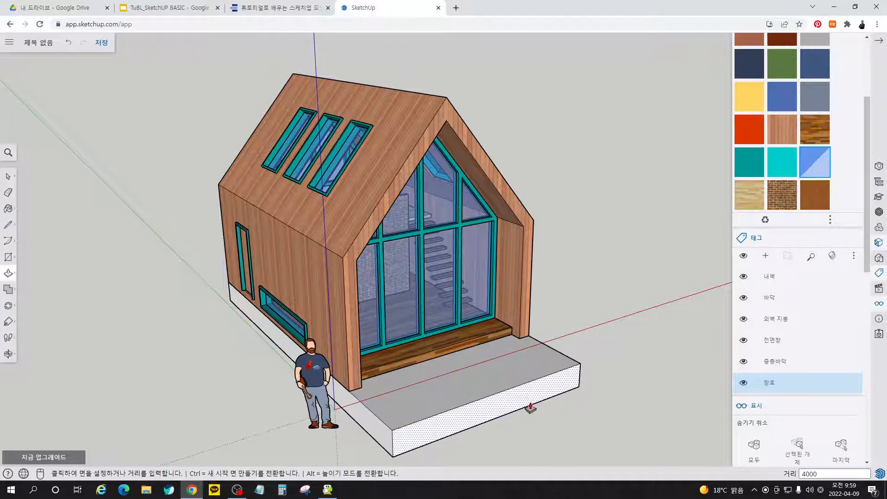
type("0")
key("Return")
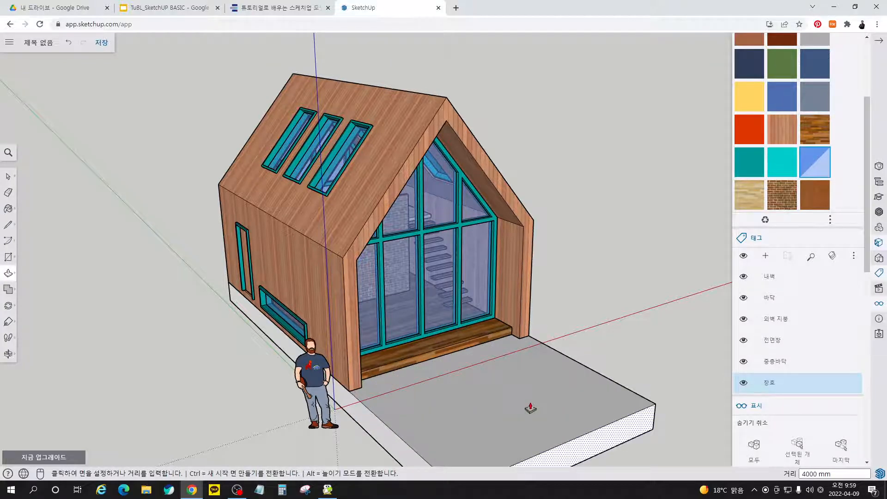
Step: Repeat the same 4000 mm Push/Pull on the remaining sides of the site slab
double_click(368, 427)
middle_click_drag(582, 367, 200, 329)
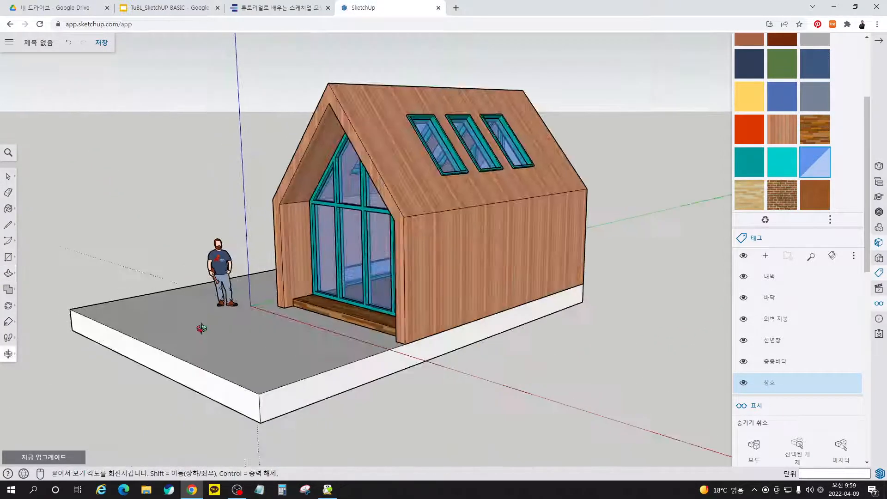
double_click(366, 378)
middle_click_drag(579, 291, 317, 436)
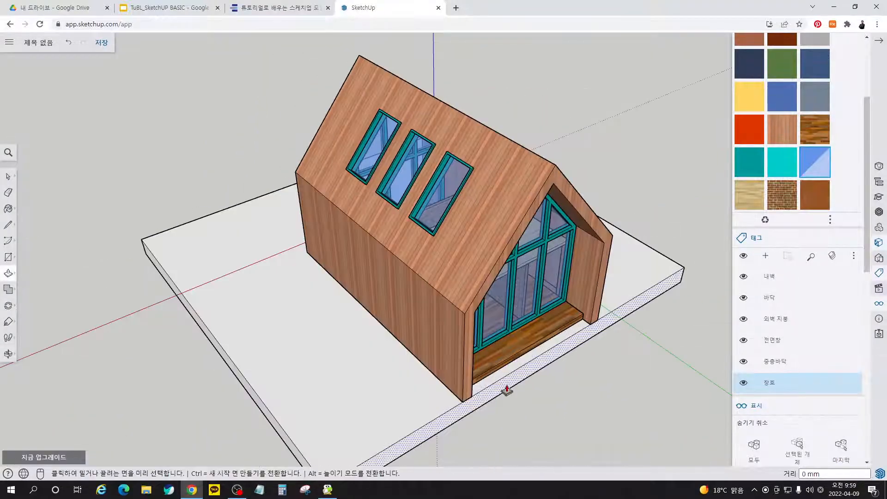
scroll(464, 278, "down", 5)
middle_click_drag(444, 268, 384, 323)
key("space")
scroll(508, 281, "up", 2)
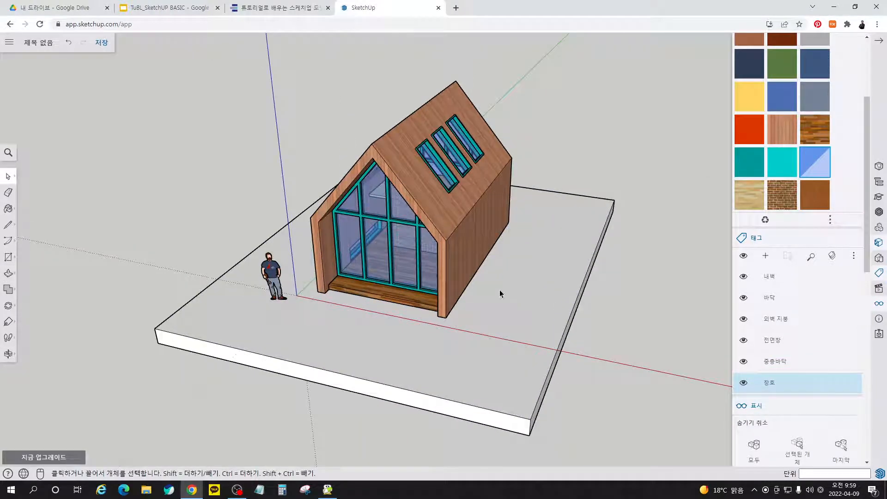
Step: Check the e-book's ground material instructions and bring up SketchUp's browsable material library
left_click(270, 10)
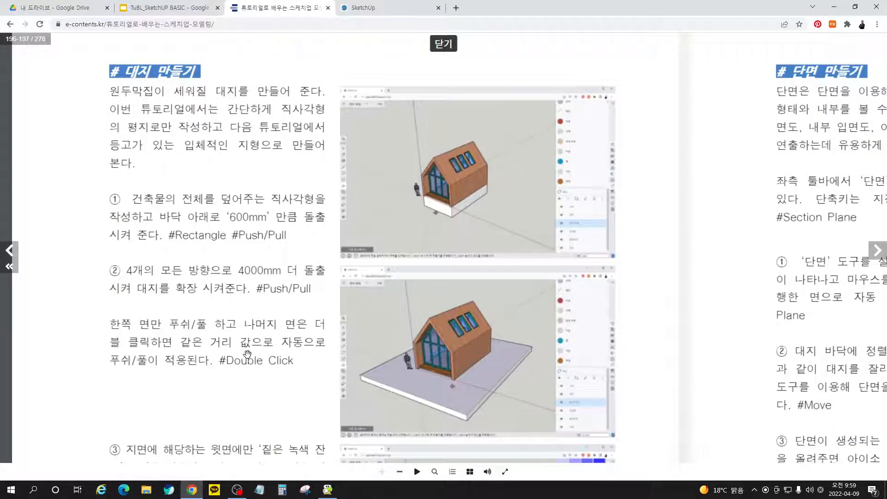
scroll(263, 387, "down", 5)
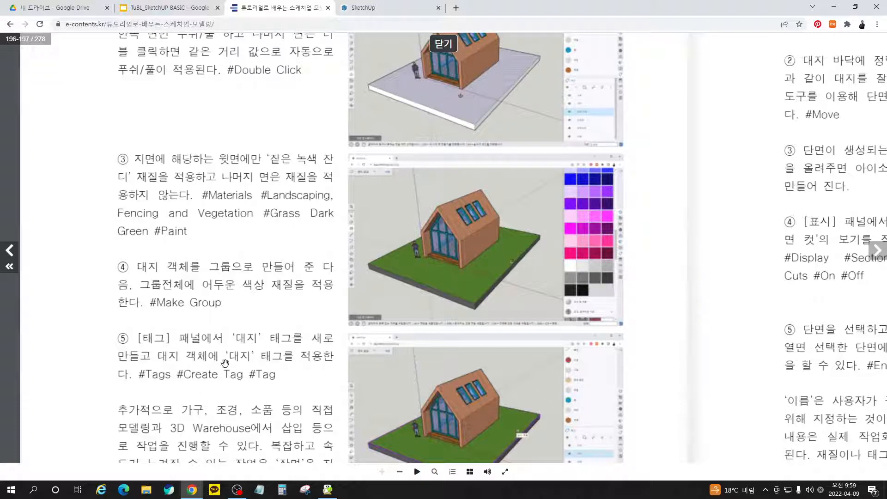
left_click(372, 13)
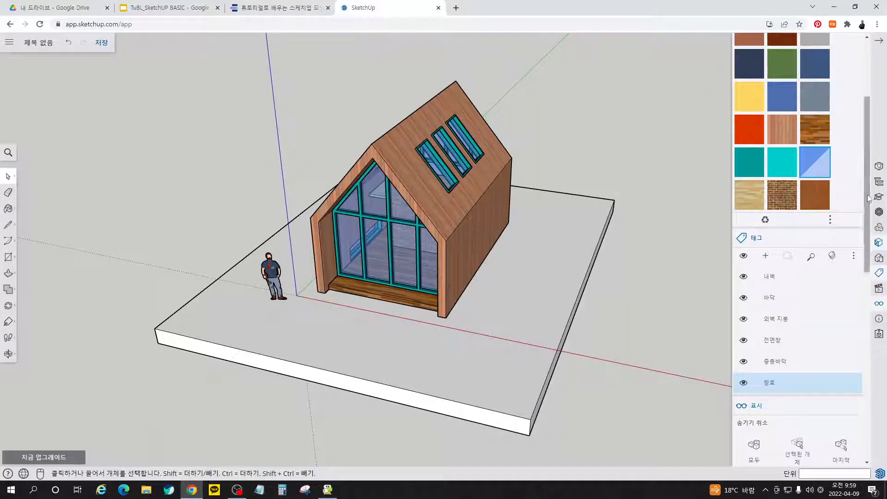
scroll(851, 199, "up", 5)
left_click(832, 108)
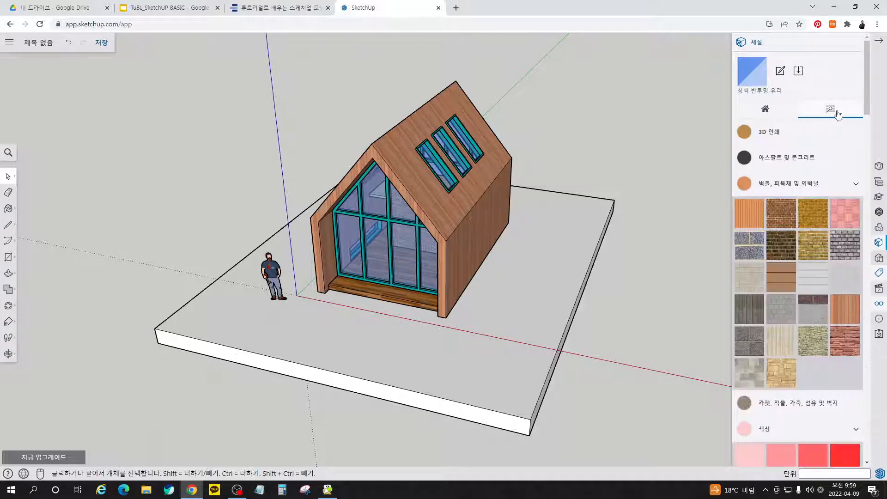
Step: Collapse the expanded 색상, 벽돌, 피복재 및 외벽널 and 목재 categories in the material library
scroll(796, 239, "down", 3)
scroll(795, 244, "down", 15)
scroll(794, 245, "up", 7)
scroll(794, 245, "up", 6)
left_click(857, 292)
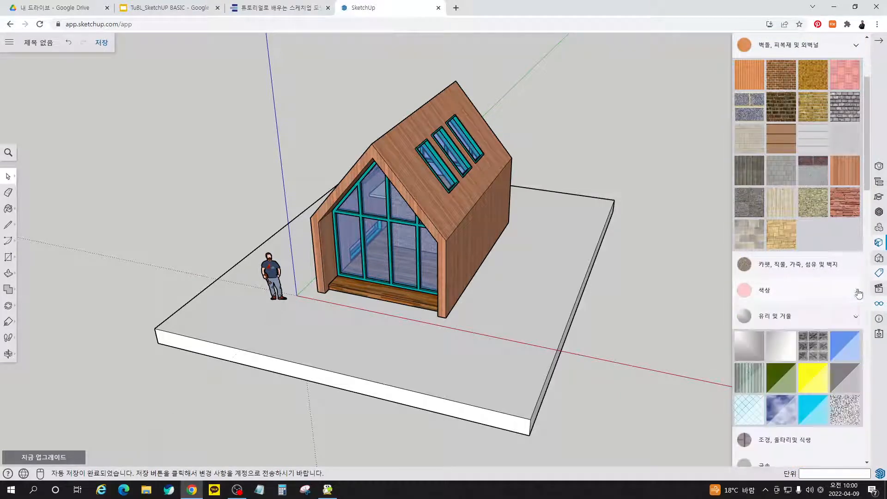
scroll(859, 134, "up", 2)
left_click(857, 141)
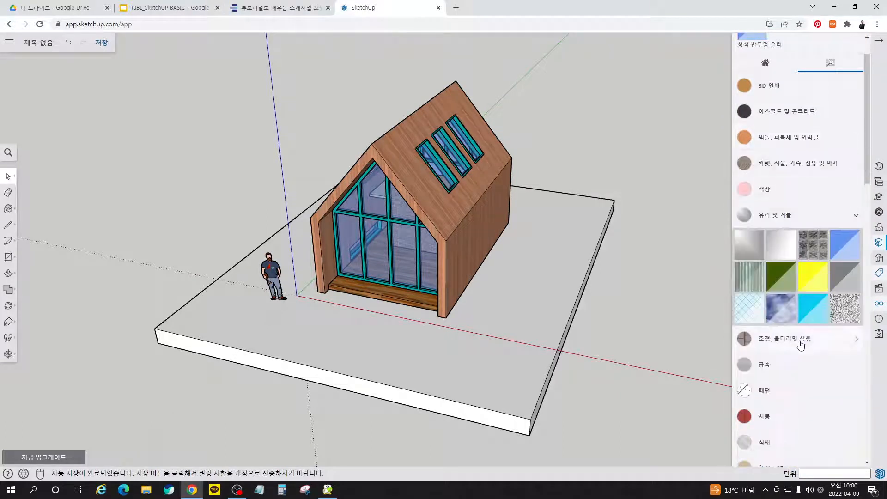
scroll(781, 356, "down", 2)
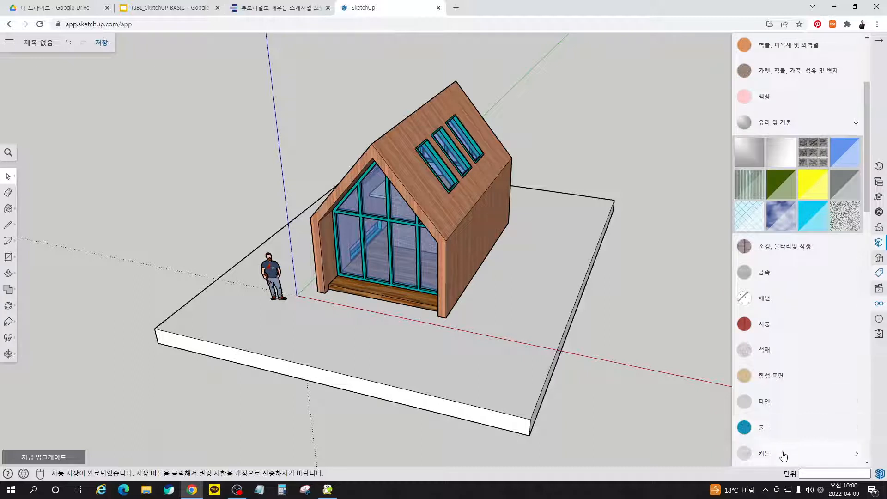
scroll(783, 457, "down", 2)
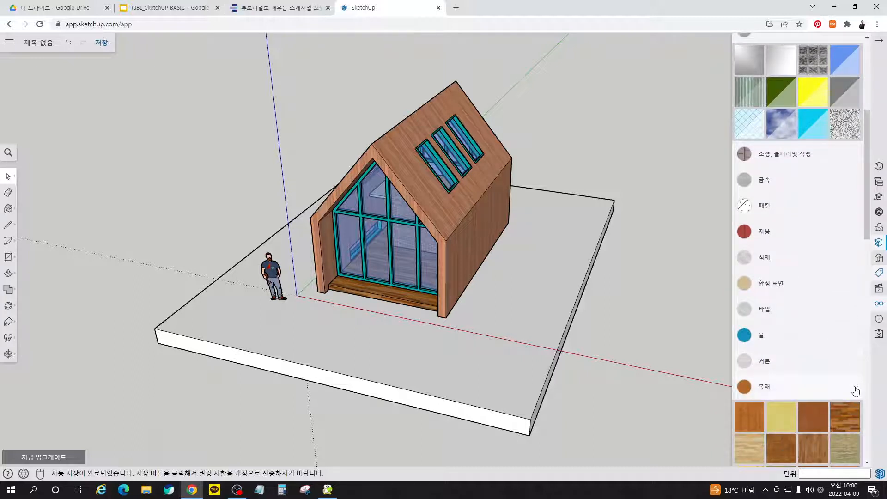
left_click(856, 389)
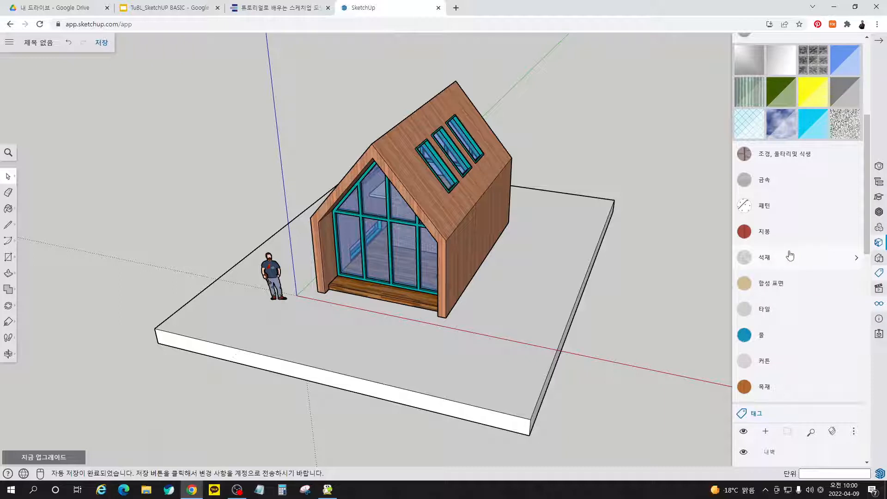
Step: Paint the site slab's top face with 짙은 녹색 잔디 from the 조경, 울타리 및 식생 category
left_click(803, 163)
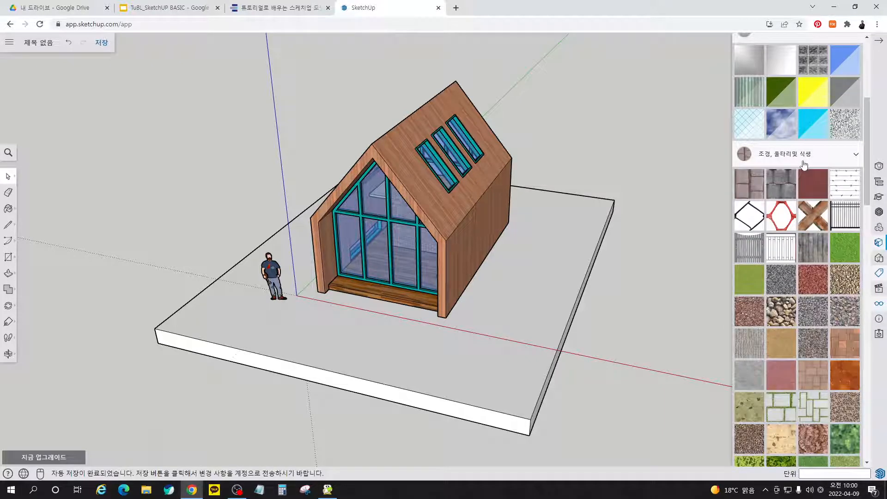
left_click(849, 249)
left_click(546, 275)
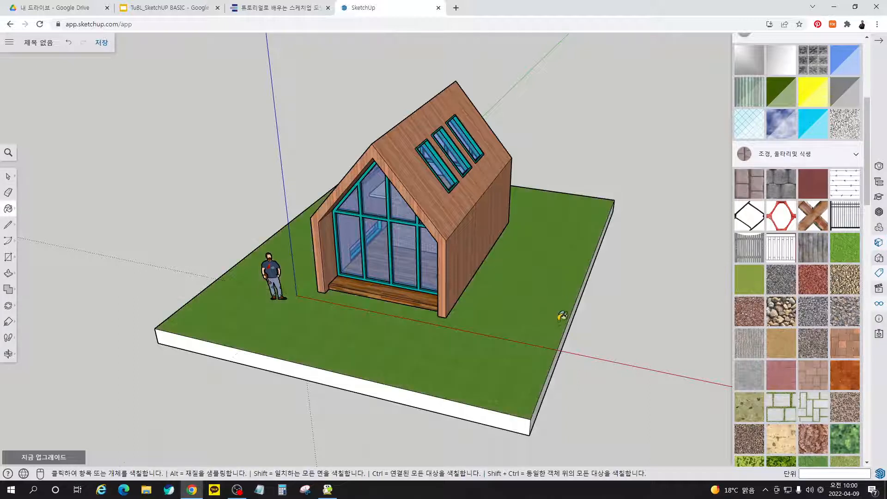
Step: Try a different green vegetation material on the site slab's top face
scroll(779, 324, "down", 1)
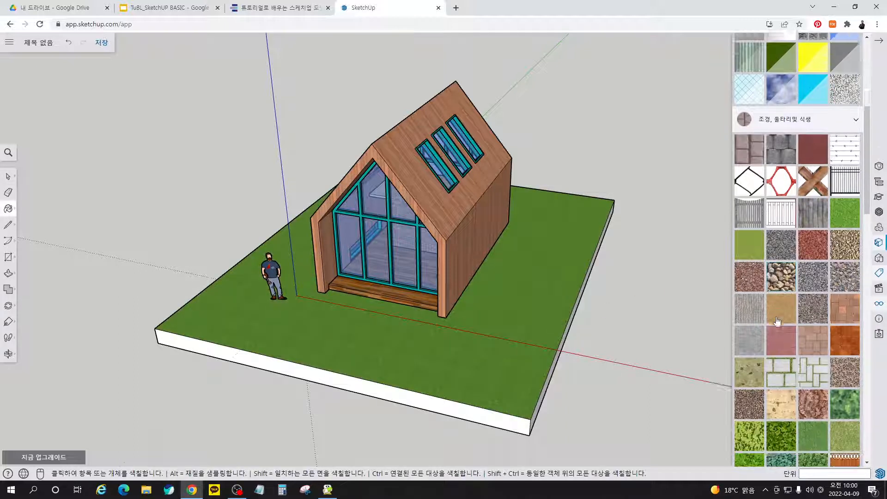
left_click(810, 421)
left_click(501, 311)
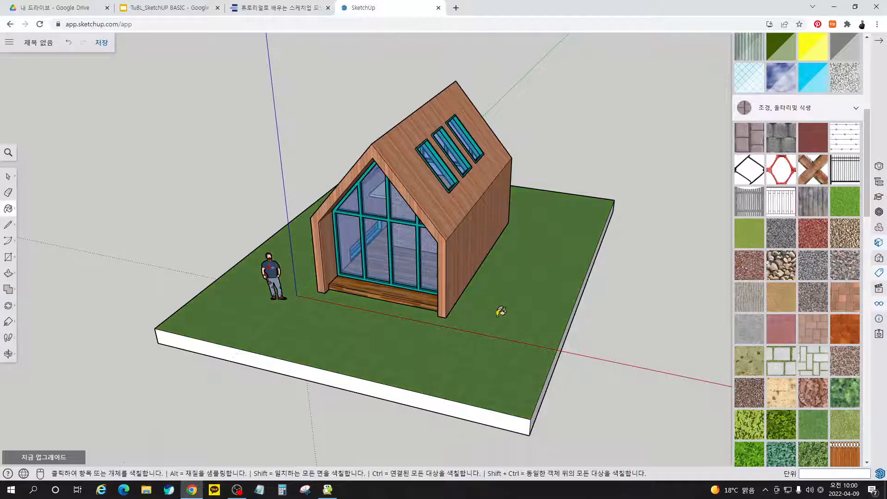
Step: Repaint the site's top face with the 짙은 녹색 잔디 grass material
scroll(836, 429, "down", 3)
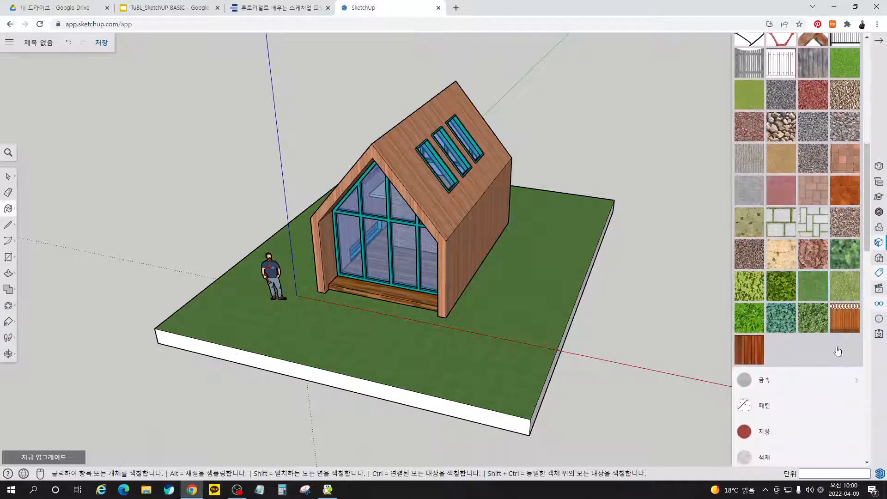
scroll(841, 323, "up", 4)
left_click(846, 250)
left_click(498, 291)
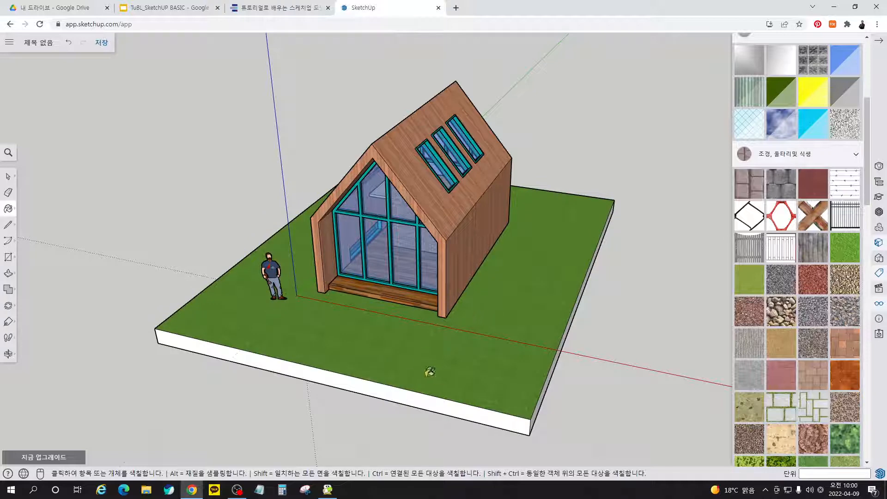
Step: Select all faces and edges of the site slab and make them a group
key("space")
triple_click(521, 350)
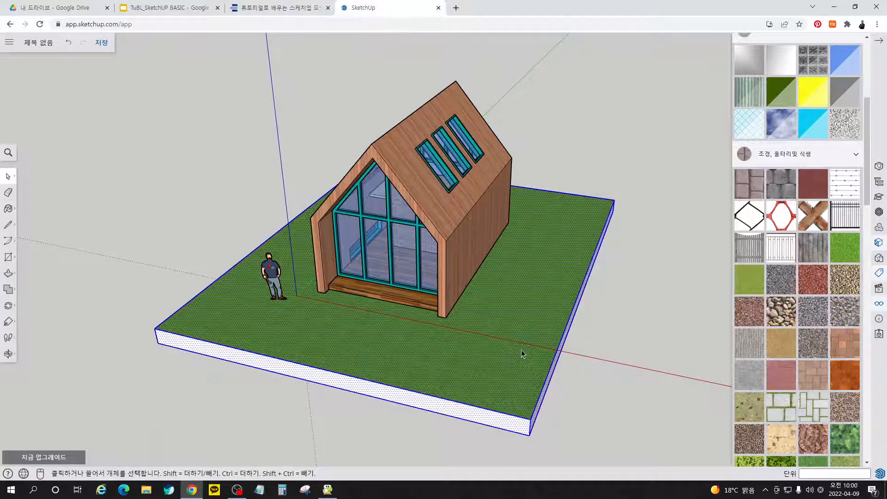
right_click(521, 350)
left_click(568, 355)
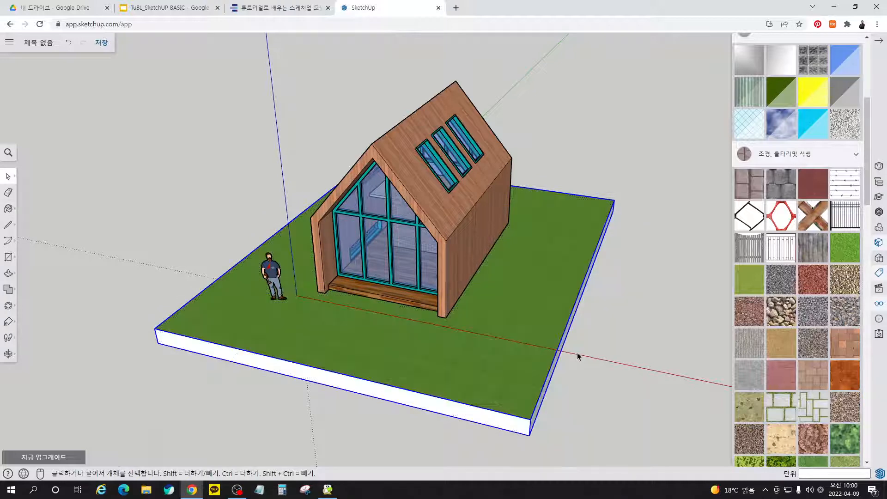
Step: Collapse the 유리 및 거울 and 조경, 울타리 및 식생 material categories
scroll(815, 219, "up", 4)
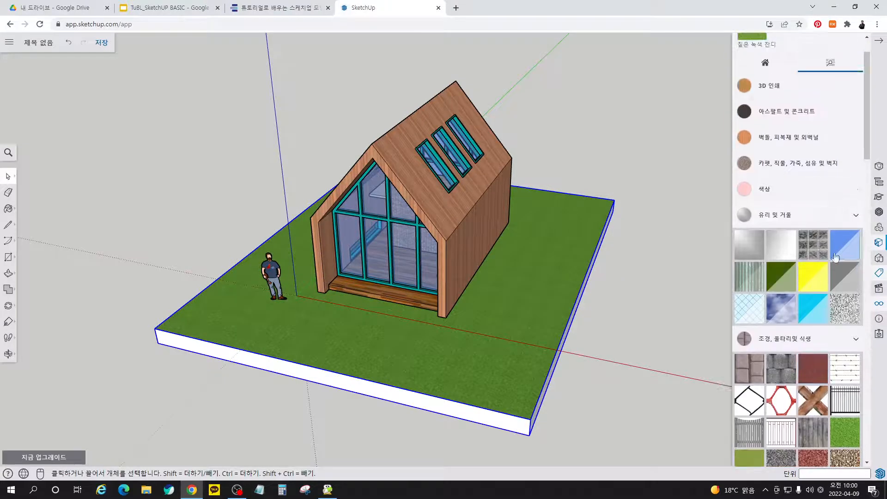
left_click(856, 219)
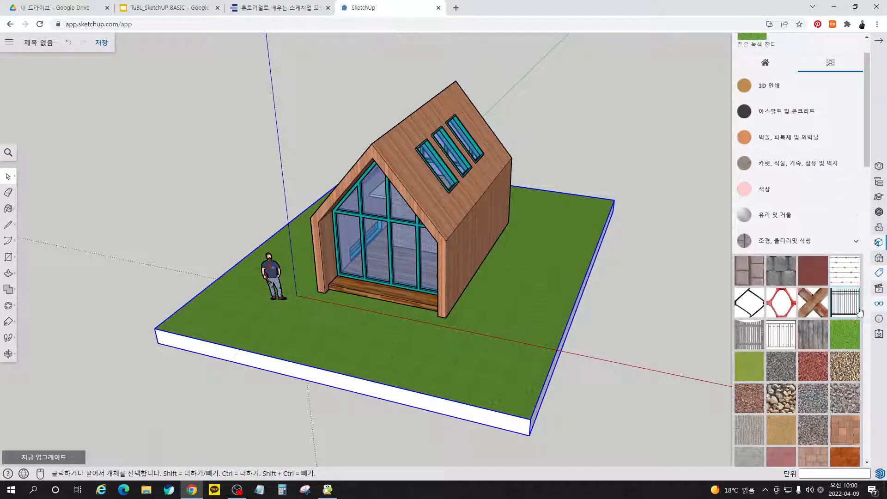
left_click(858, 242)
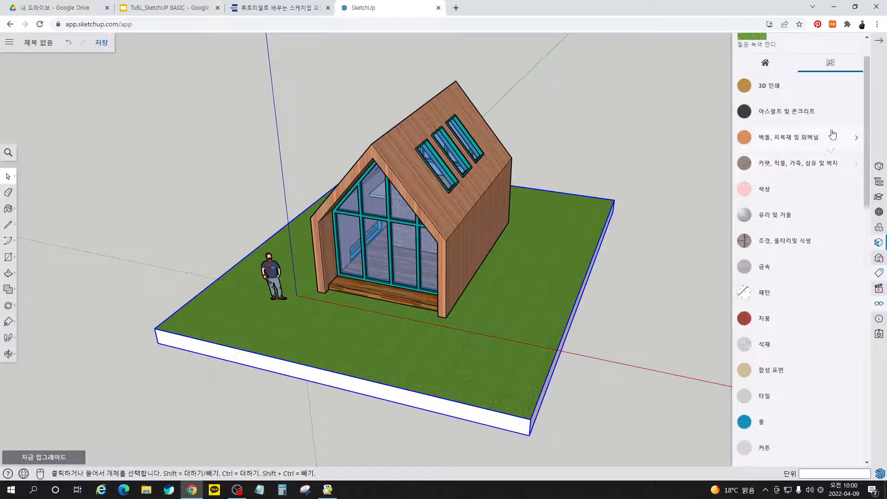
Step: Paint the whole site group with a dark grey from the 색상 category, then clear the selection
left_click(785, 196)
scroll(788, 231, "down", 7)
scroll(790, 259, "down", 6)
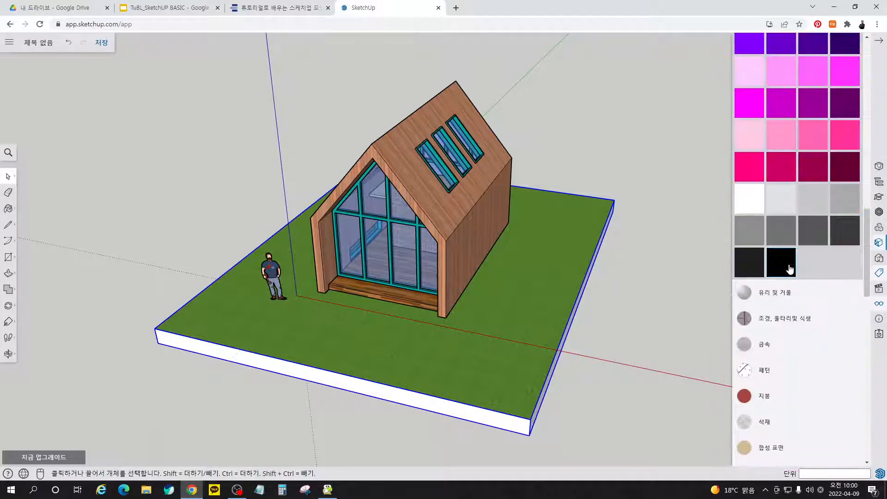
left_click(770, 231)
left_click(560, 300)
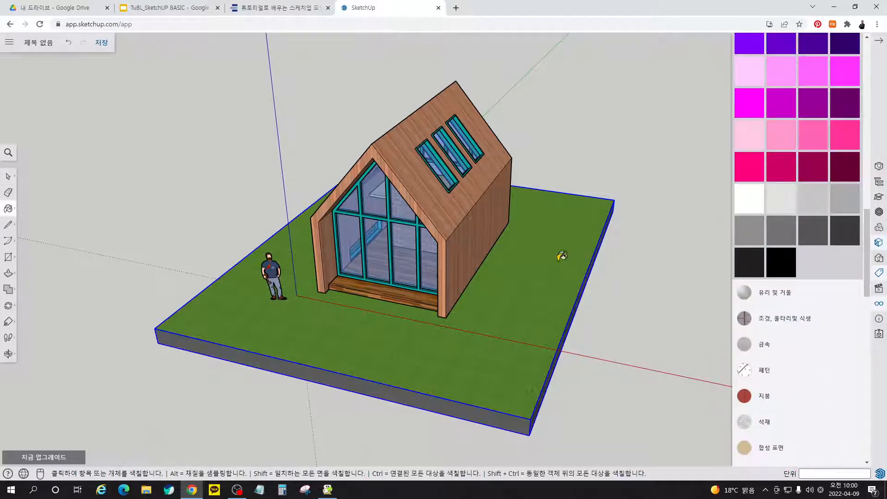
mouse_move(580, 394)
middle_mouse_down()
mouse_move(548, 158)
mouse_move(437, 115)
mouse_move(501, 351)
mouse_move(578, 385)
middle_mouse_up()
key("space")
left_click(621, 393)
scroll(177, 270, "down", 3)
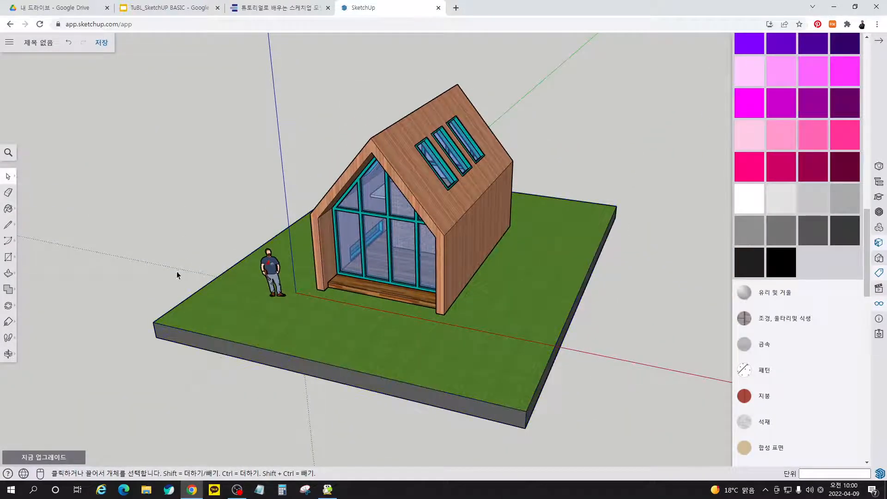
Step: Consult the e-book's tag instructions, return to SketchUp, and create a tag named 대지 and apply it to the site slab
left_click(277, 8)
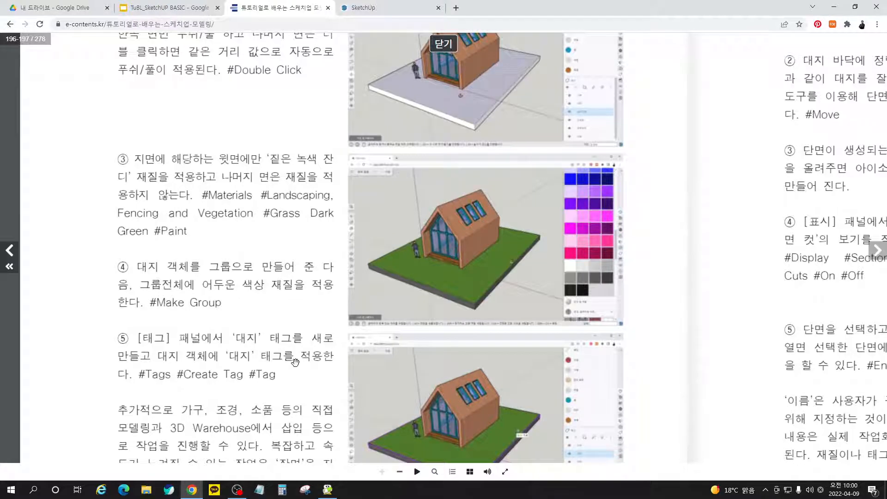
scroll(295, 362, "down", 3)
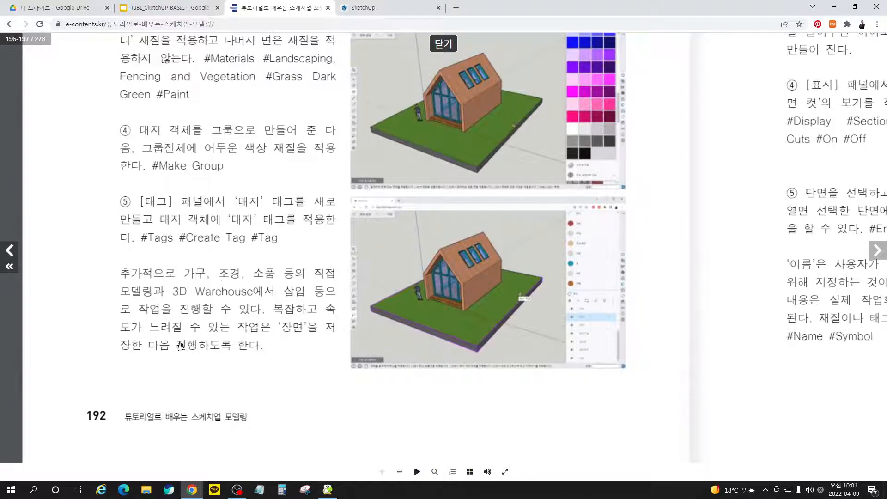
left_click_drag(303, 281, 281, 309)
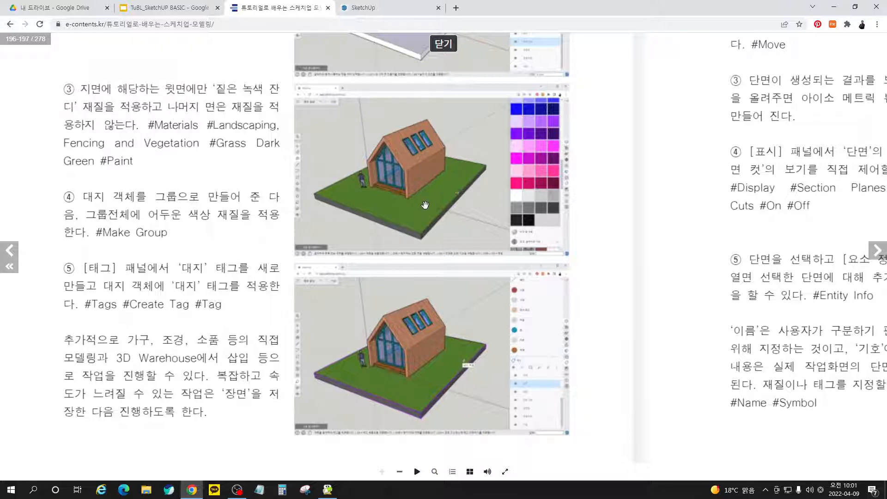
left_click(365, 10)
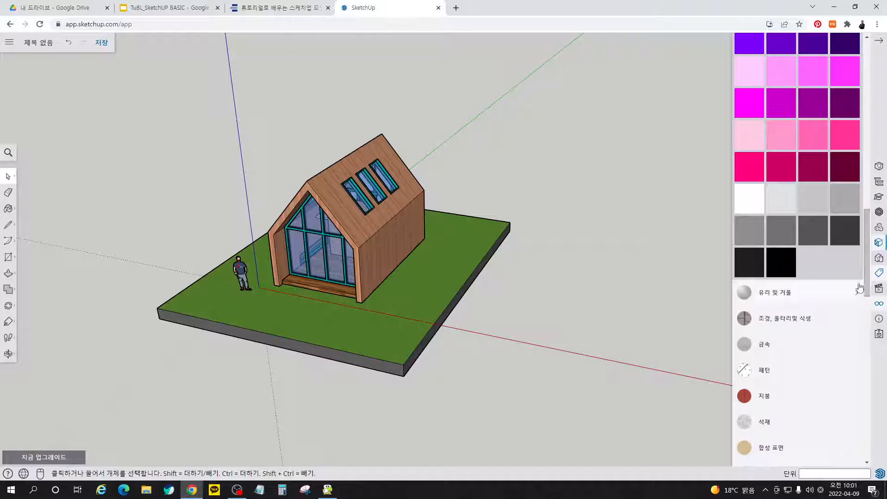
left_click(879, 272)
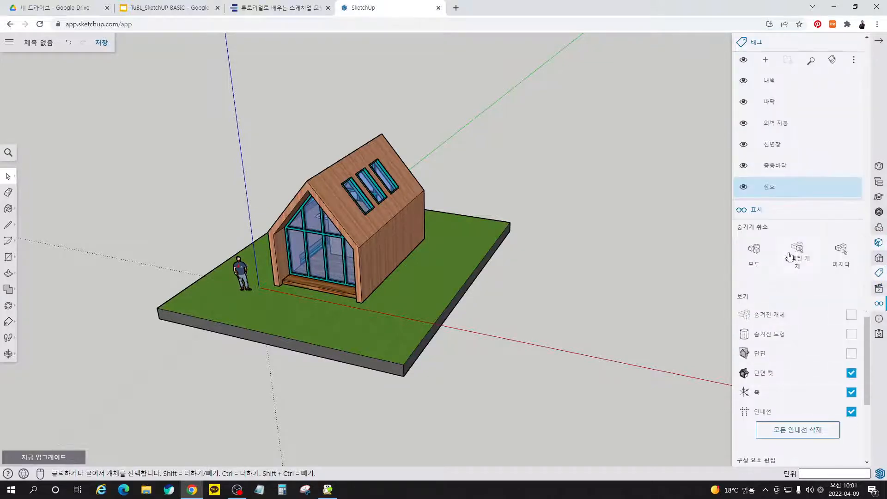
left_click(766, 61)
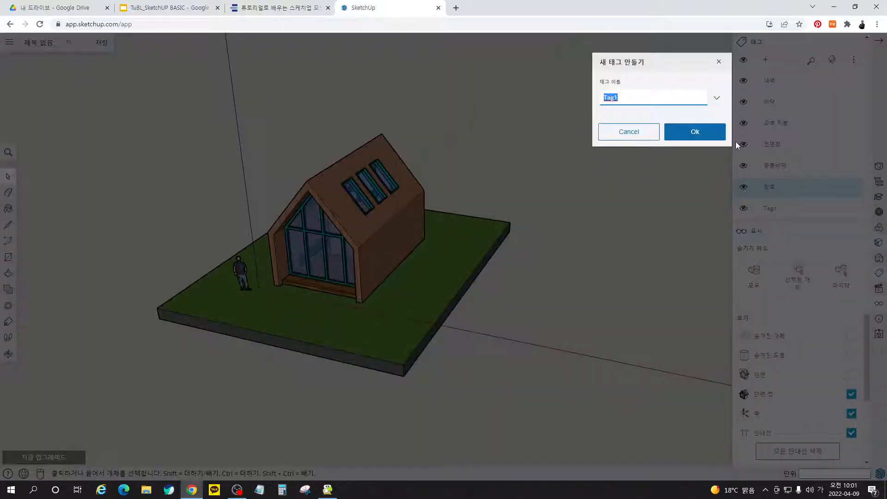
key("BackSpace")
type("대지")
left_click(705, 135)
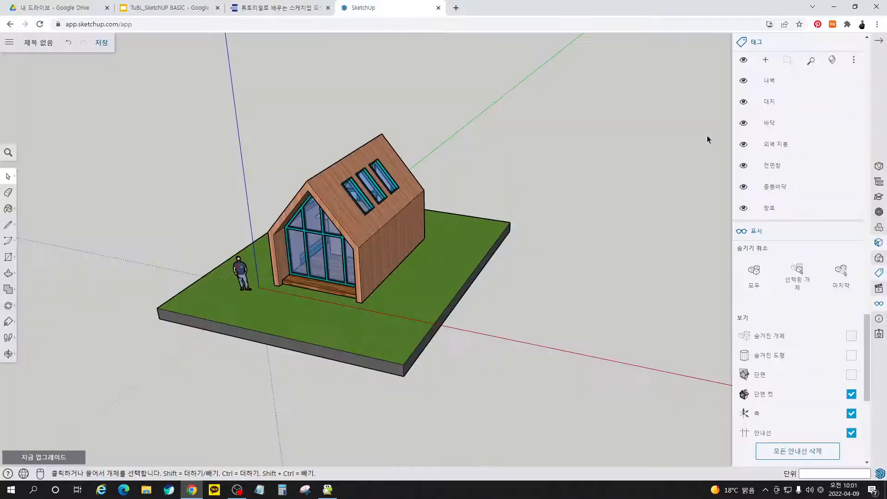
left_click(780, 102)
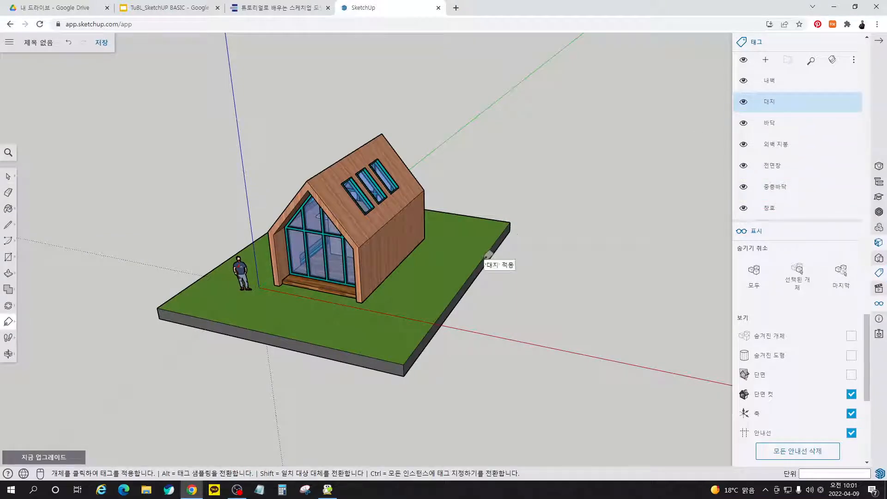
key("space")
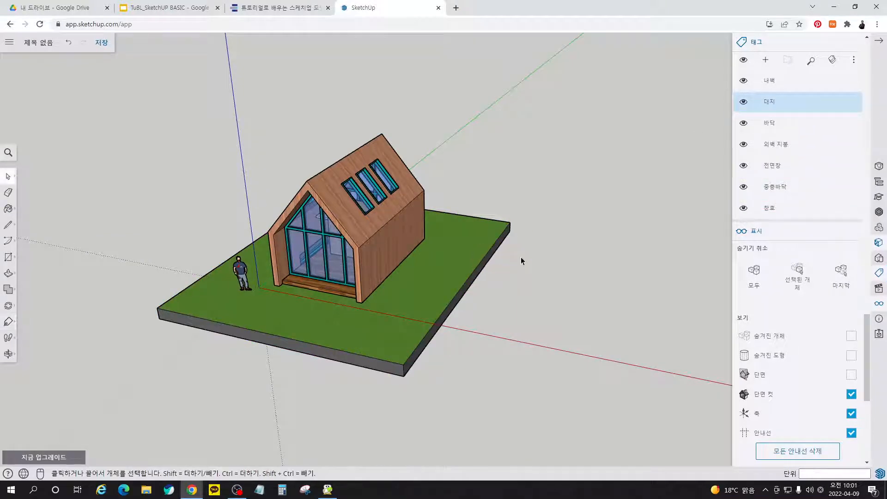
Step: Read the e-book's 단면 만들기 introduction, return to SketchUp and start the Section Plane tool over the site's grass
left_click(286, 11)
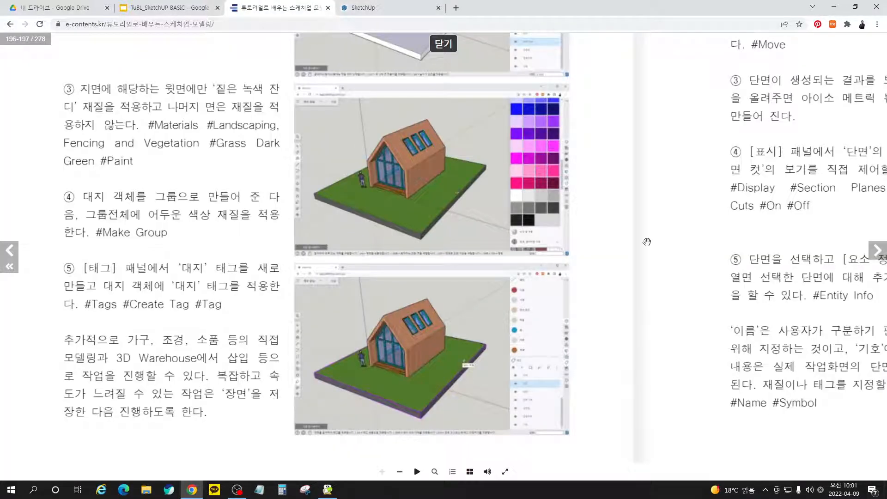
left_click_drag(690, 211, 468, 355)
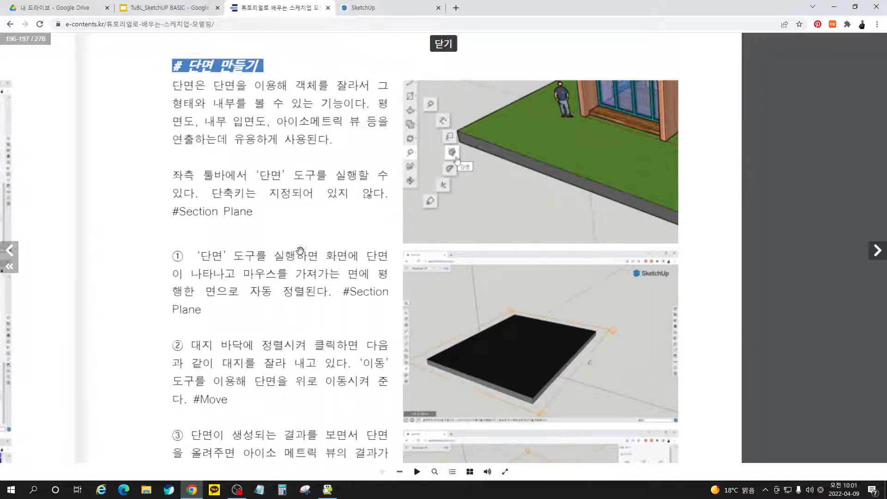
left_click(377, 14)
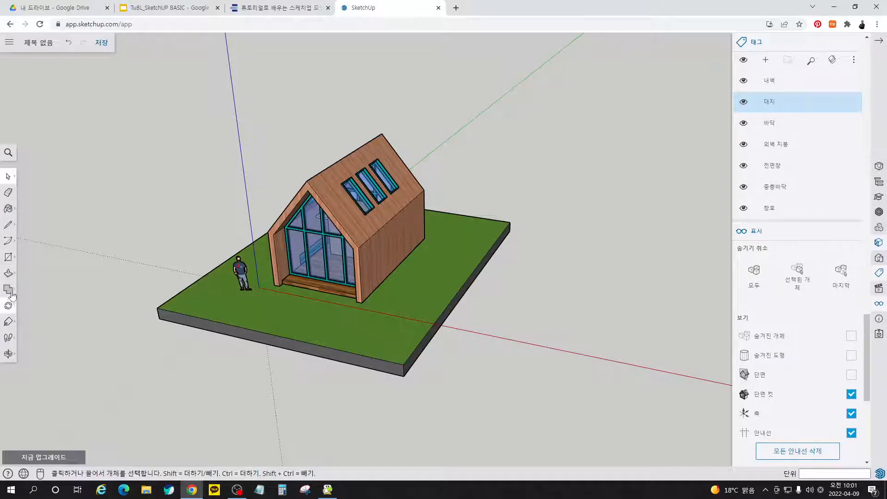
left_click(15, 328)
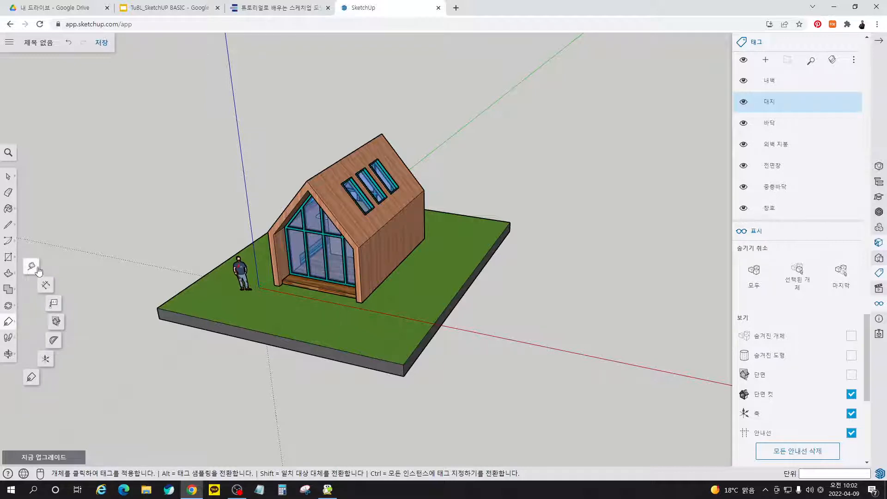
left_click(56, 322)
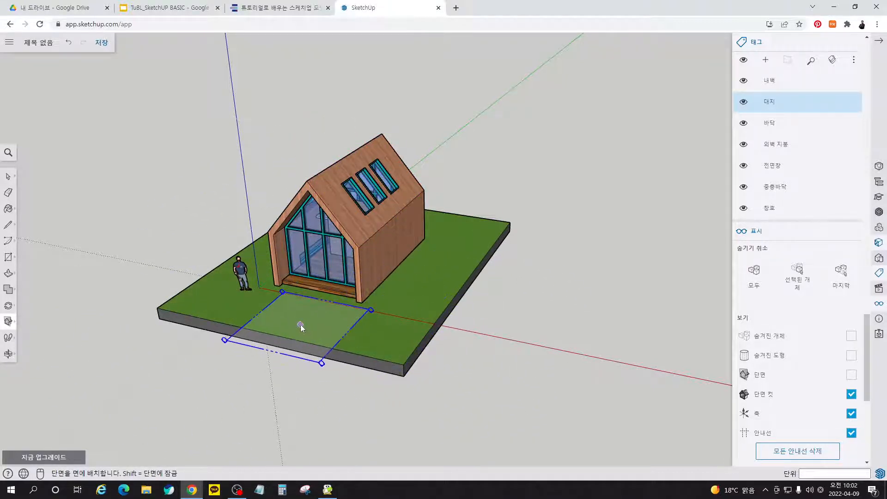
scroll(406, 336, "up", 3)
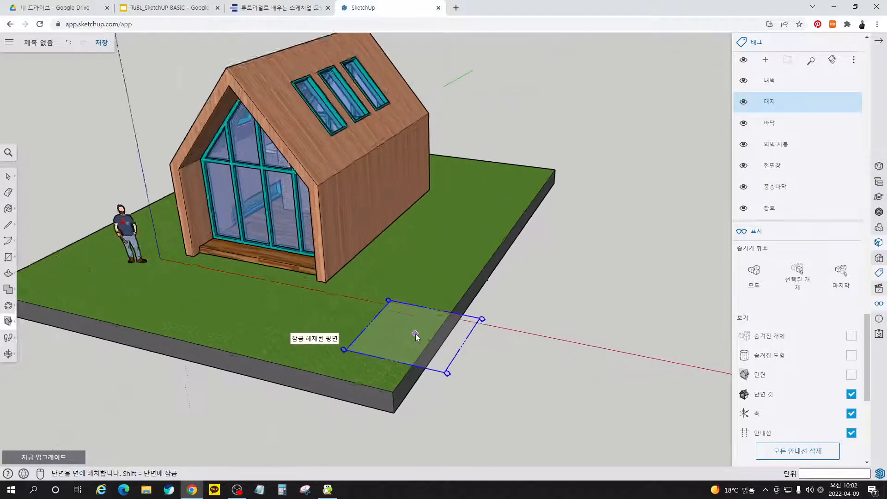
scroll(416, 336, "down", 3)
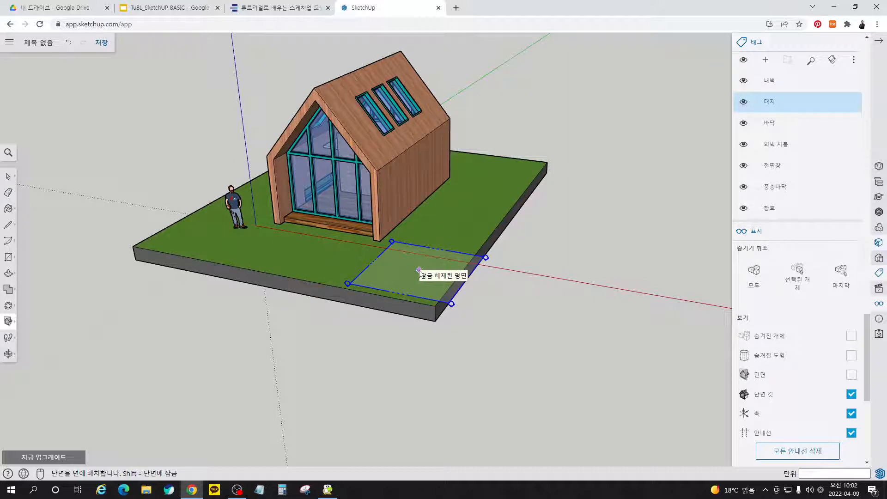
Step: Check the e-book's section plane steps, return to SketchUp and place a horizontal section plane on the site's grass surface
left_click(296, 9)
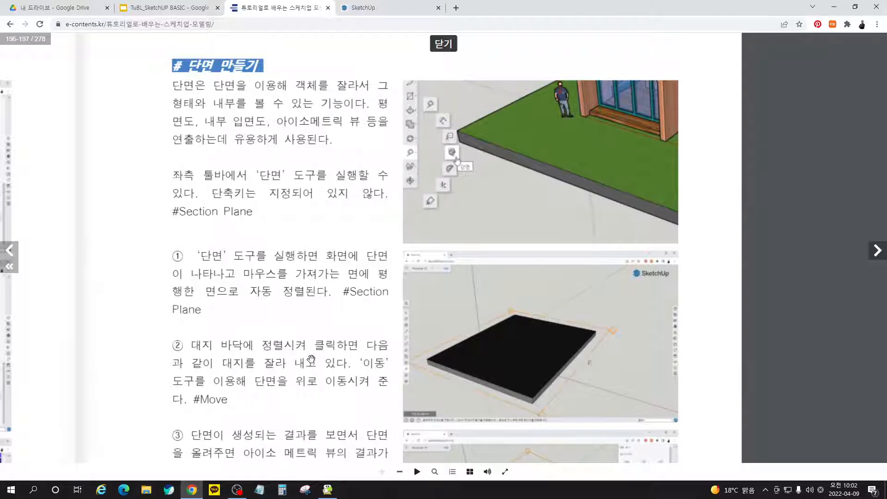
scroll(276, 354, "down", 3)
scroll(276, 354, "down", 3)
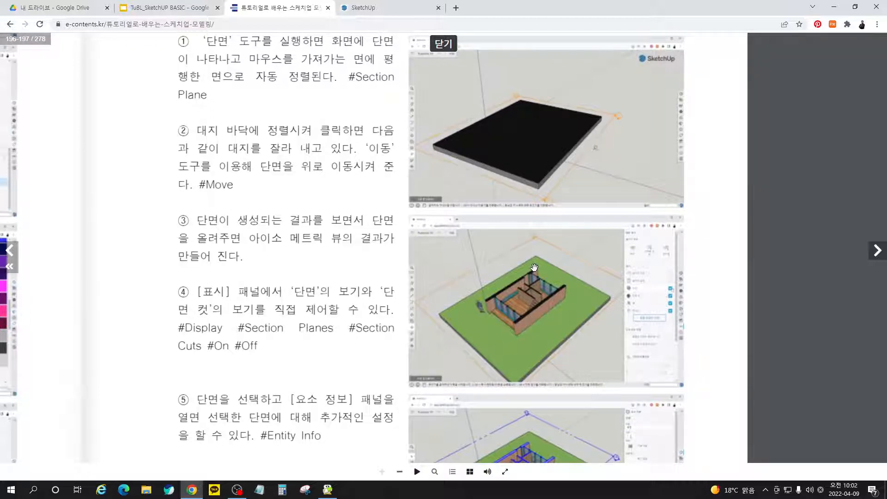
left_click_drag(366, 290, 360, 260)
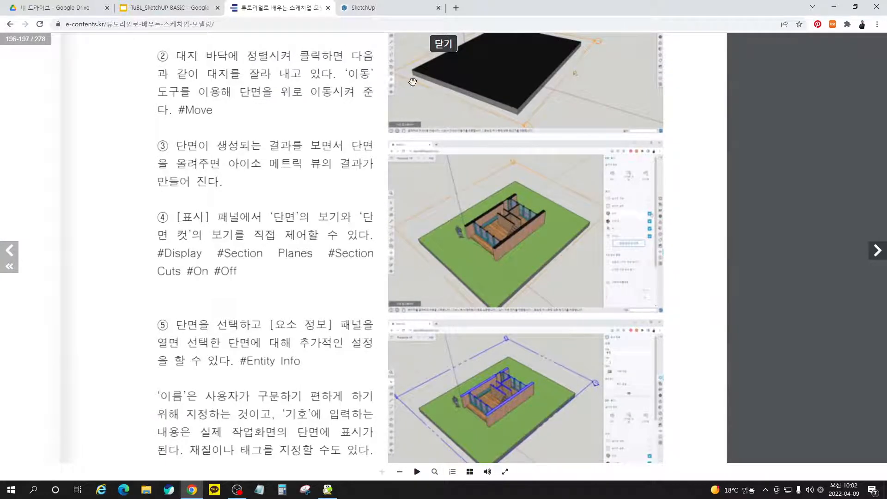
left_click(369, 9)
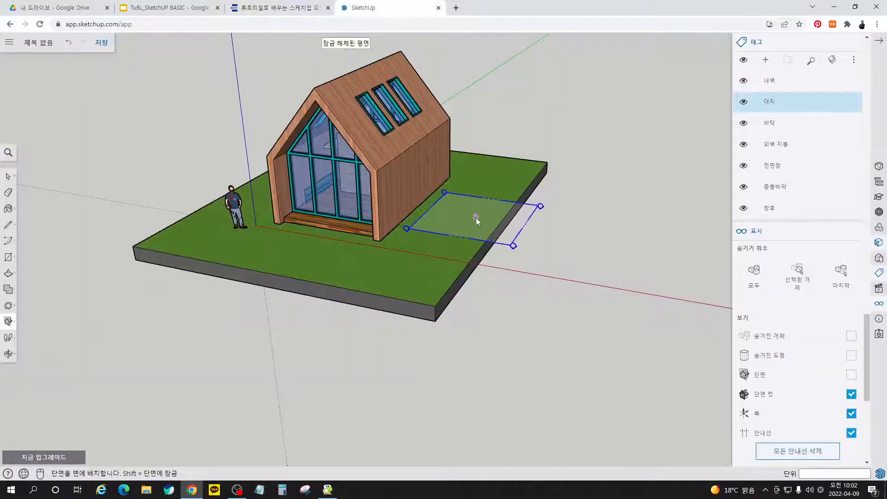
left_click(450, 231)
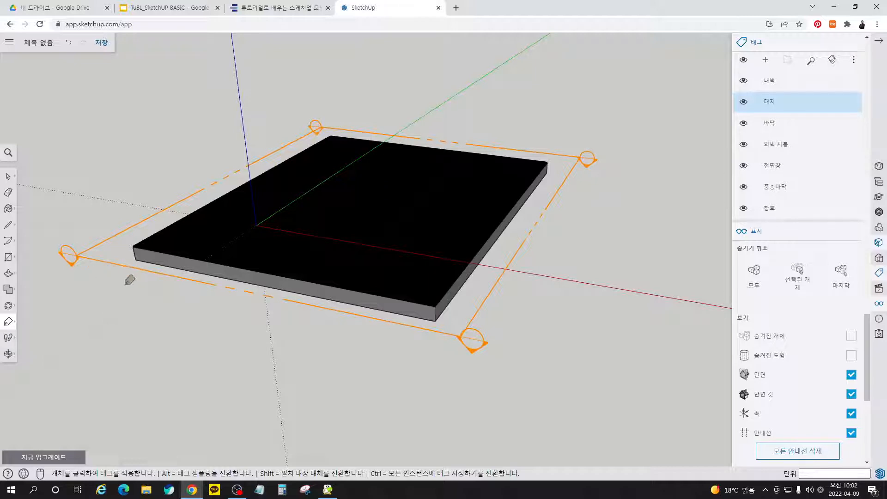
Step: Move the section plane straight up about 2138 mm so it cuts through the house walls, and clear the selection
key("space")
left_click(458, 339)
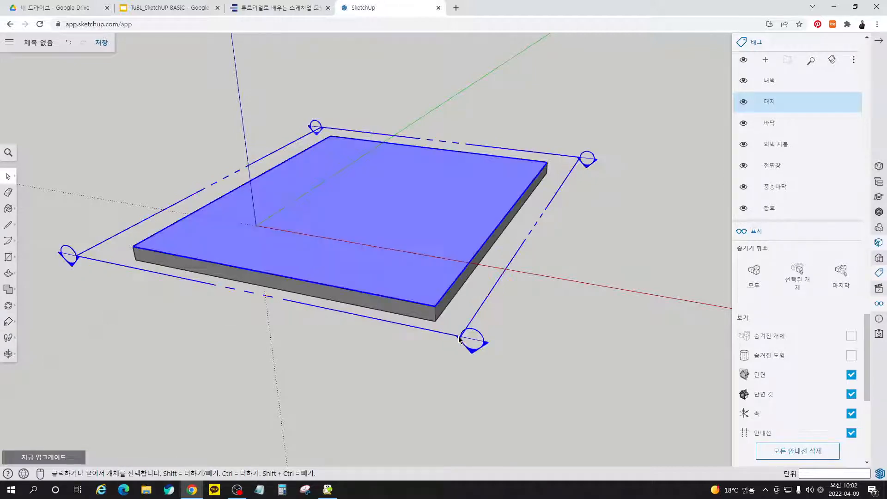
key("m")
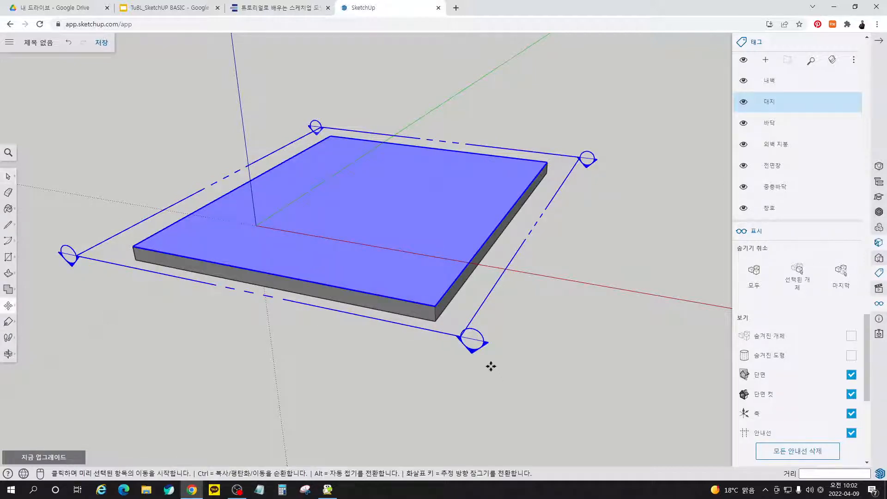
left_click(476, 341)
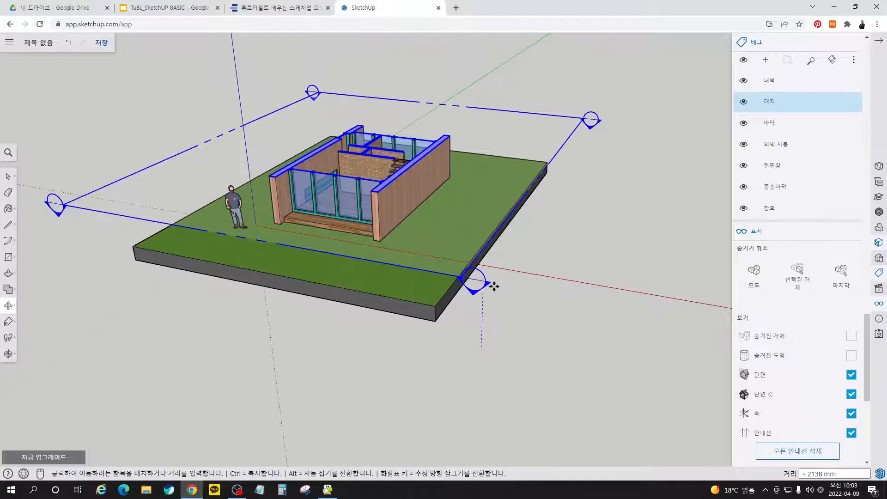
left_click(494, 287)
middle_click_drag(408, 374, 533, 340)
scroll(381, 139, "up", 2)
key("space")
left_click(612, 326)
middle_click_drag(612, 327, 569, 317)
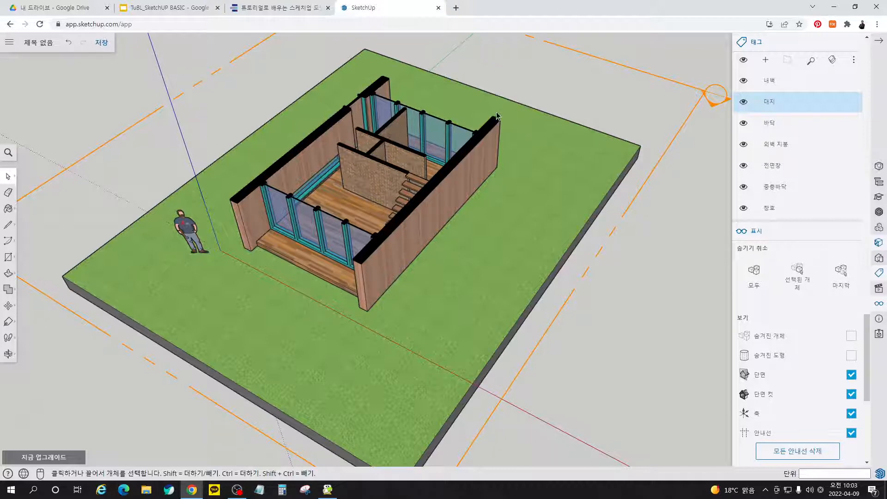
Step: Review the e-book's notes on controlling 단면 and 단면 컷 visibility, and return to SketchUp
left_click(282, 8)
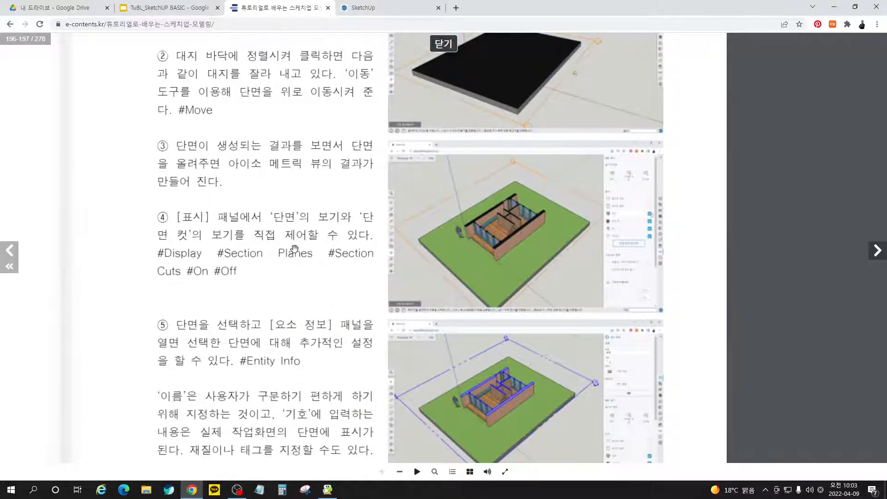
scroll(335, 168, "up", 2)
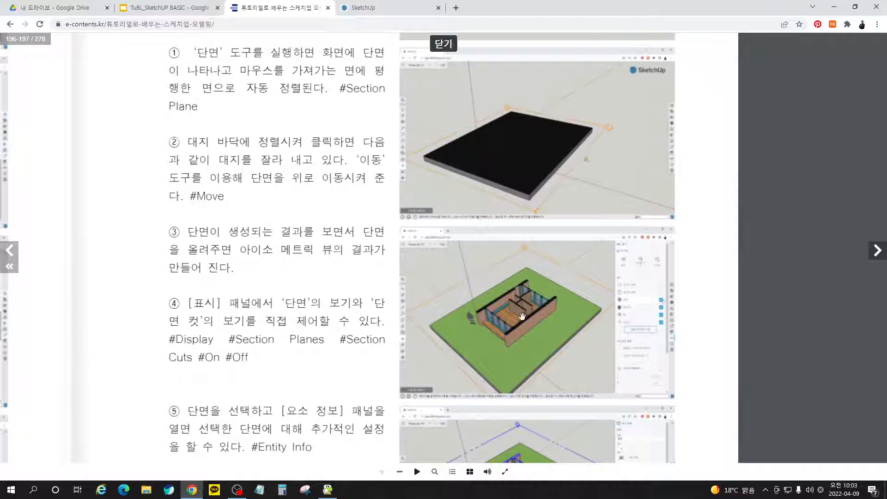
scroll(328, 312, "down", 3)
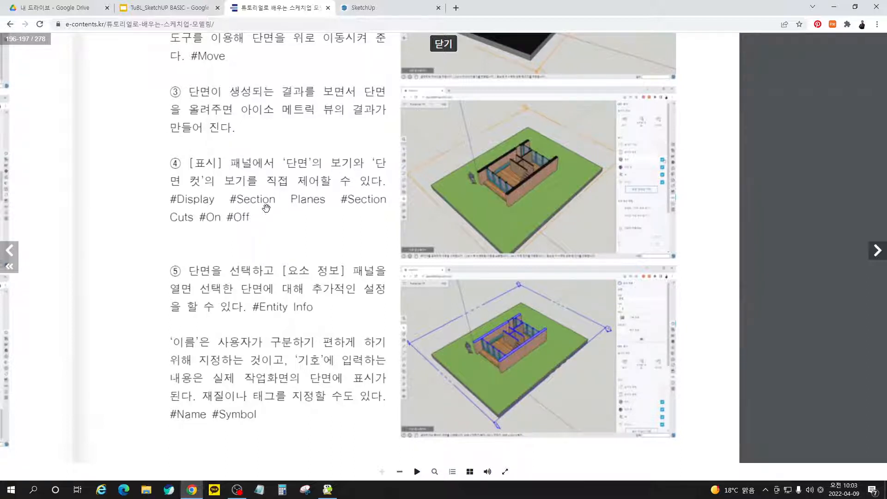
left_click_drag(265, 207, 235, 207)
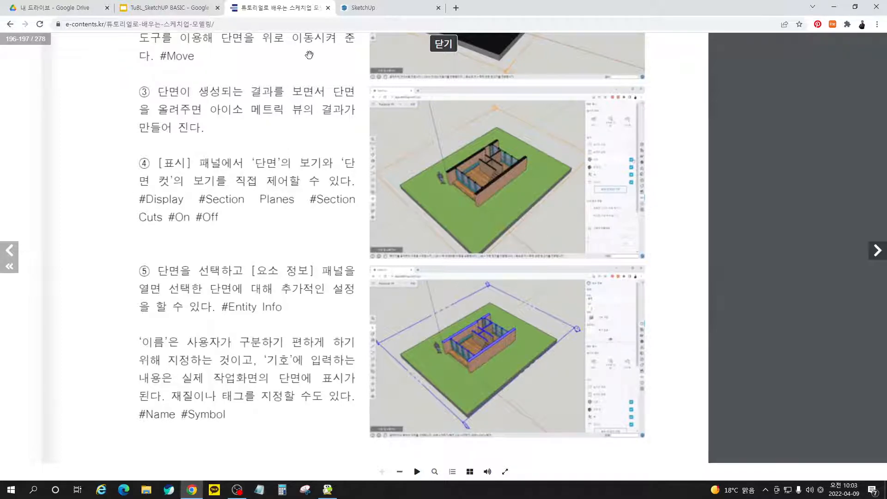
left_click(371, 11)
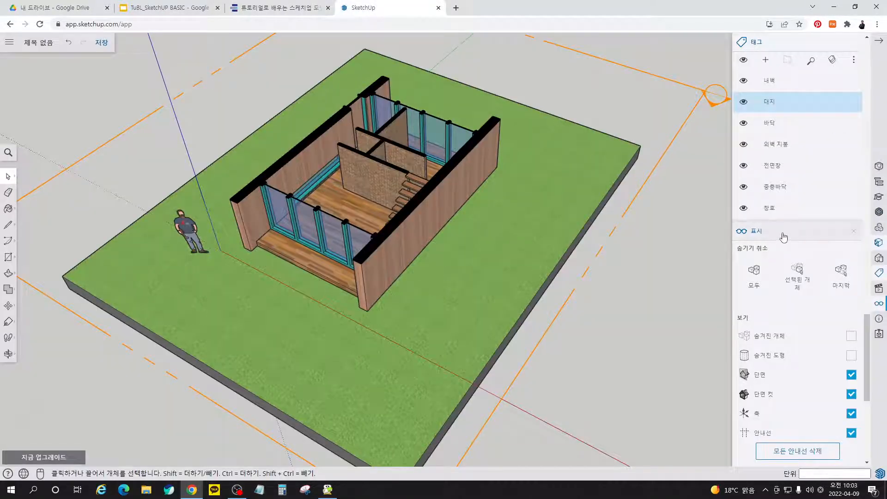
Step: Test the 단면 and 단면 컷 display options by turning each off and back on
scroll(825, 291, "down", 3)
scroll(822, 294, "down", 2)
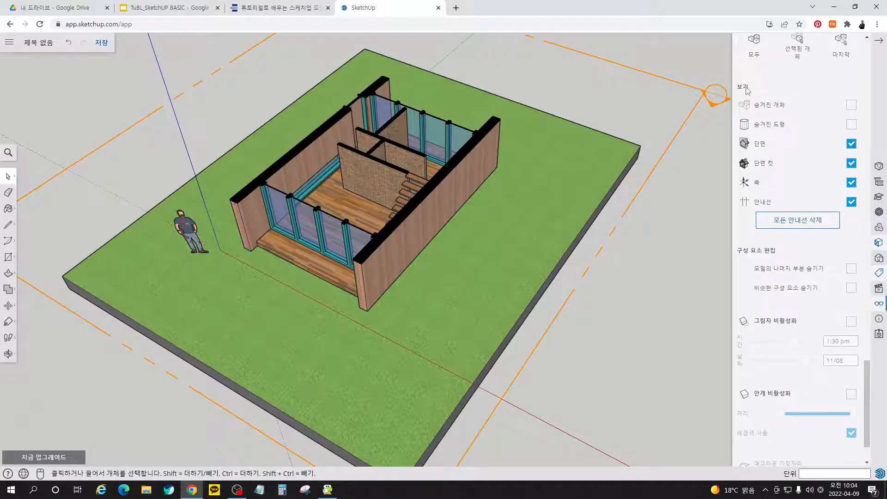
left_click(851, 144)
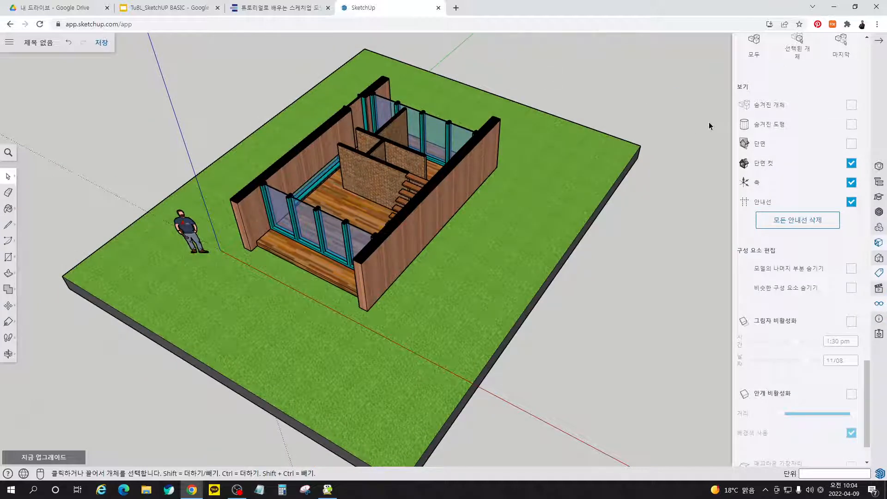
left_click(851, 144)
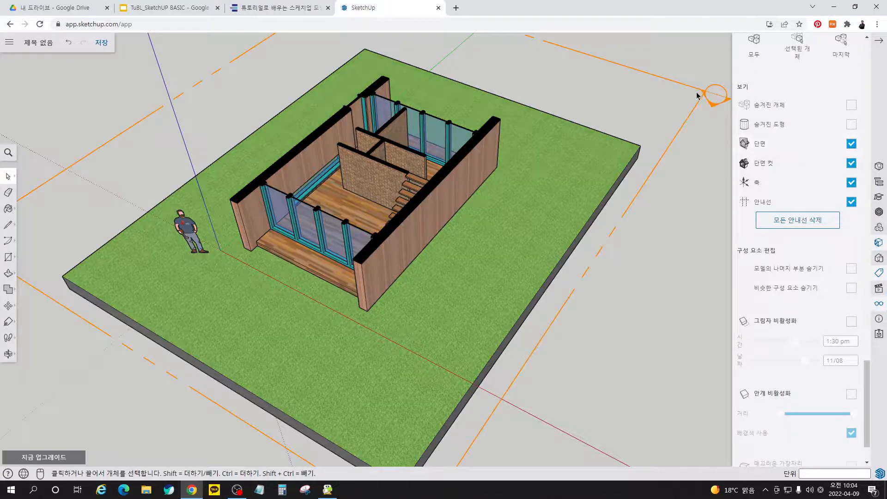
left_click(851, 145)
left_click(851, 144)
left_click(851, 164)
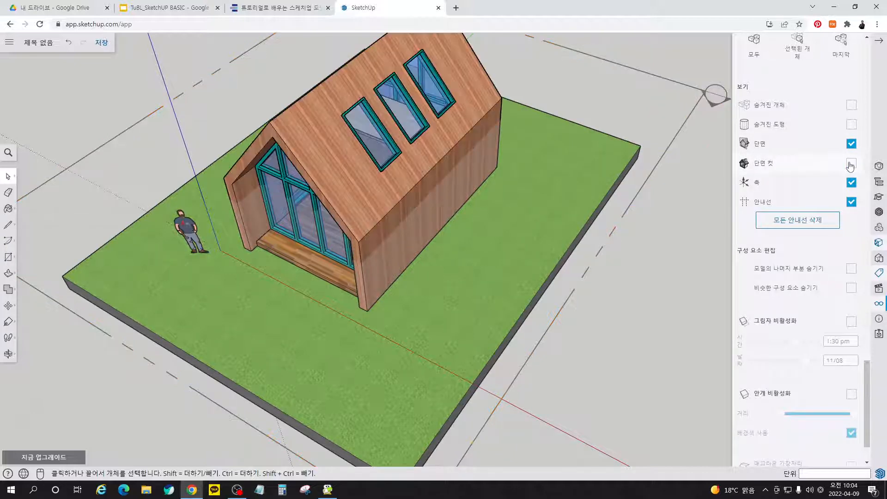
left_click(851, 164)
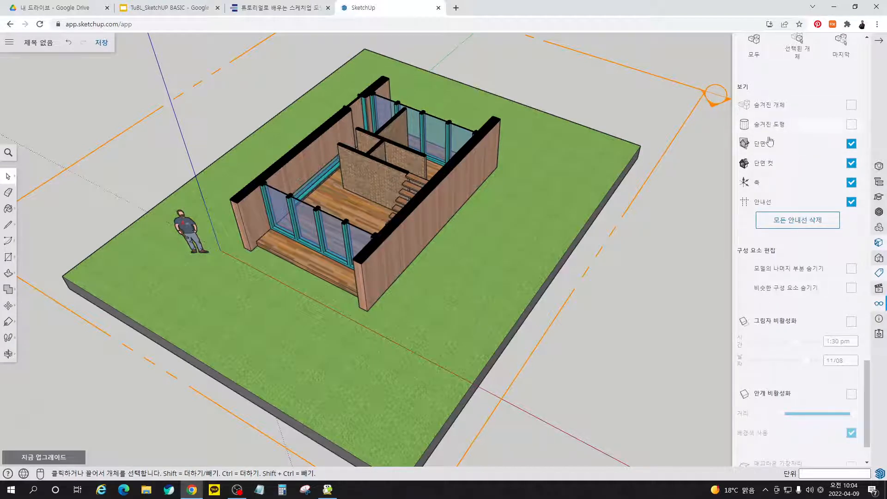
Step: Hide both 단면 컷 and 단면 together to view the uncut house, and show both again
left_click(851, 164)
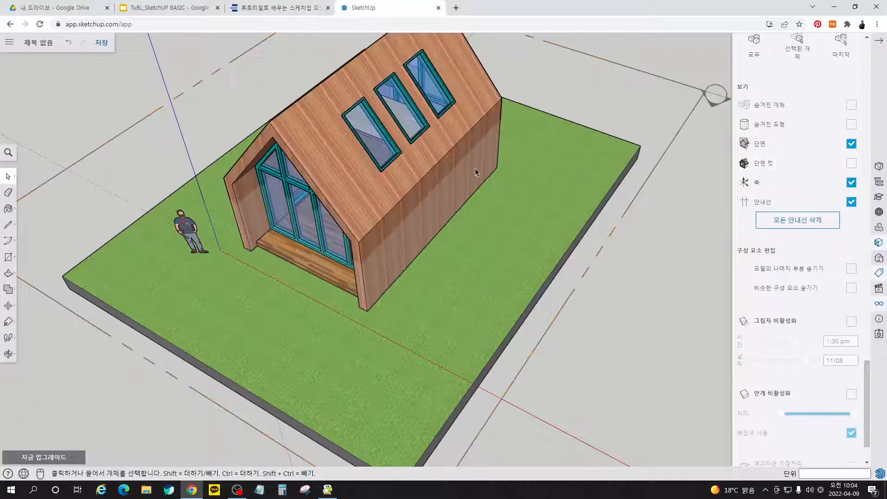
left_click(852, 144)
middle_click_drag(493, 345, 462, 259)
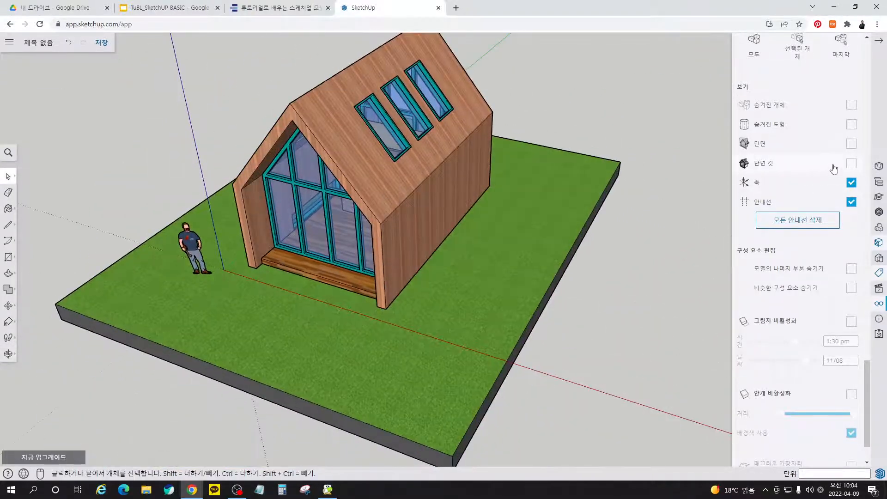
left_click(851, 143)
left_click(853, 163)
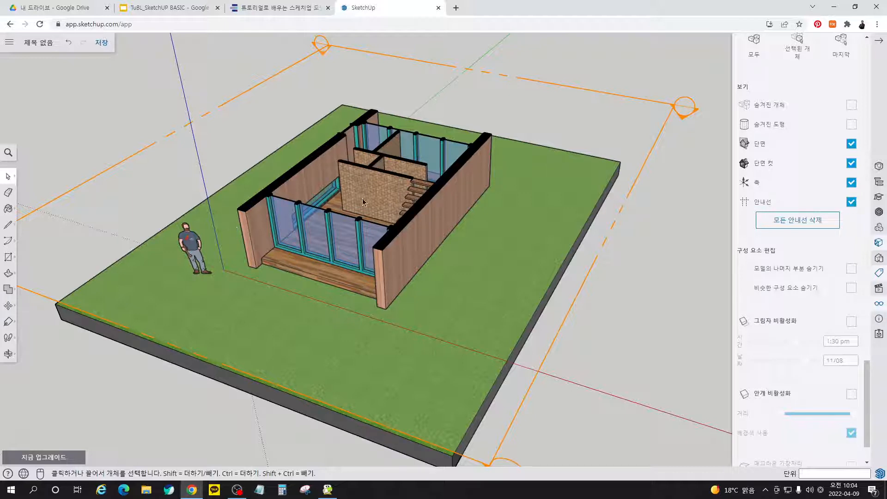
Step: Read the e-book's notes on naming a section plane and adding more planes, and return to SketchUp
left_click(291, 10)
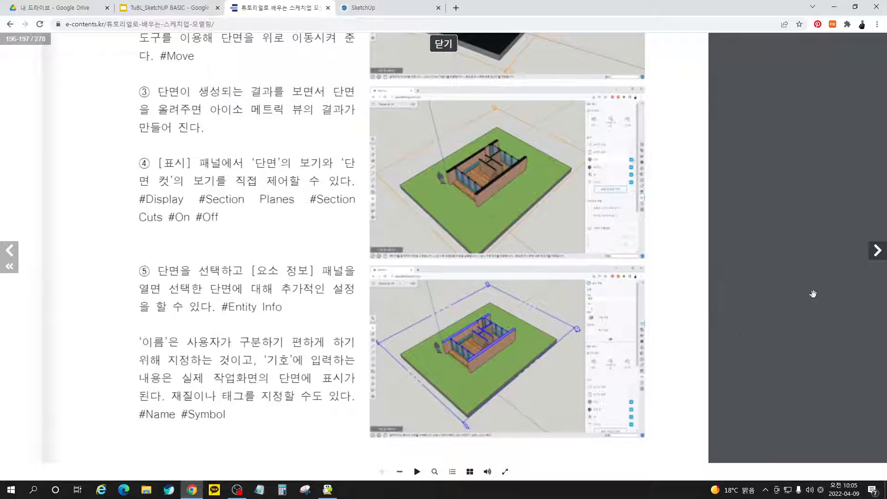
left_click(878, 255)
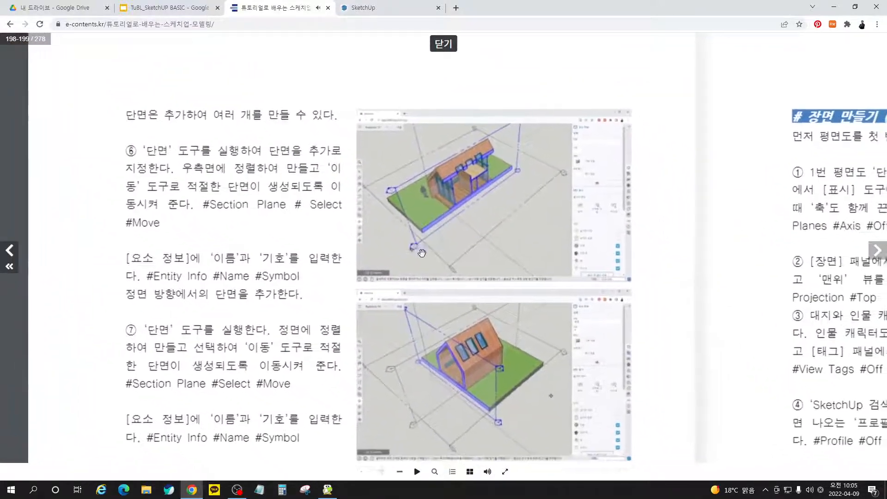
left_click_drag(420, 250, 418, 253)
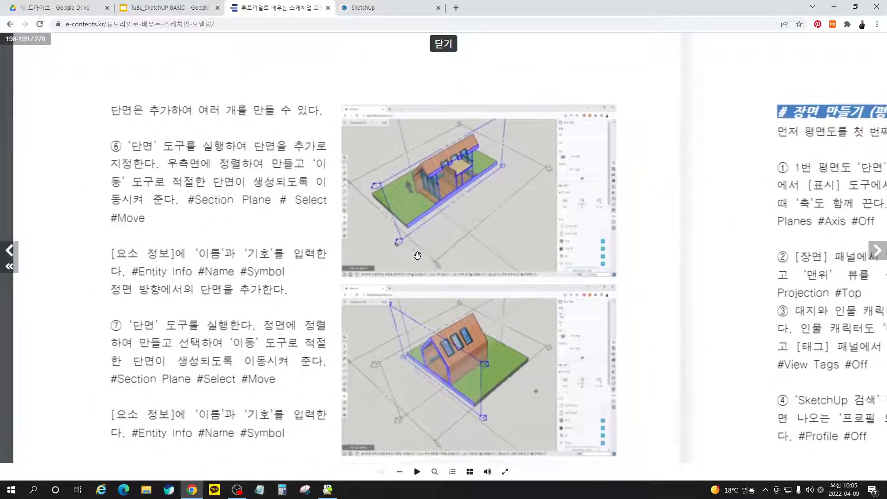
left_click(367, 8)
Step: Name the horizontal section plane 평면도 in its entity information
left_click(685, 111)
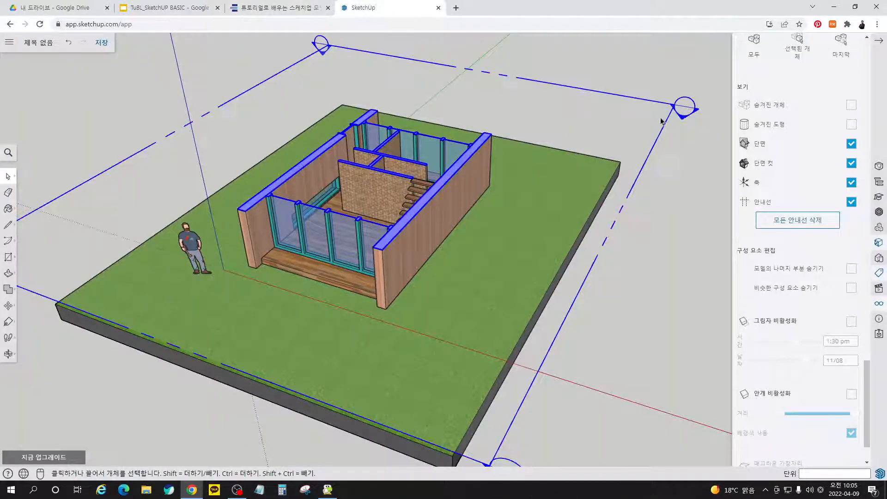
left_click(879, 166)
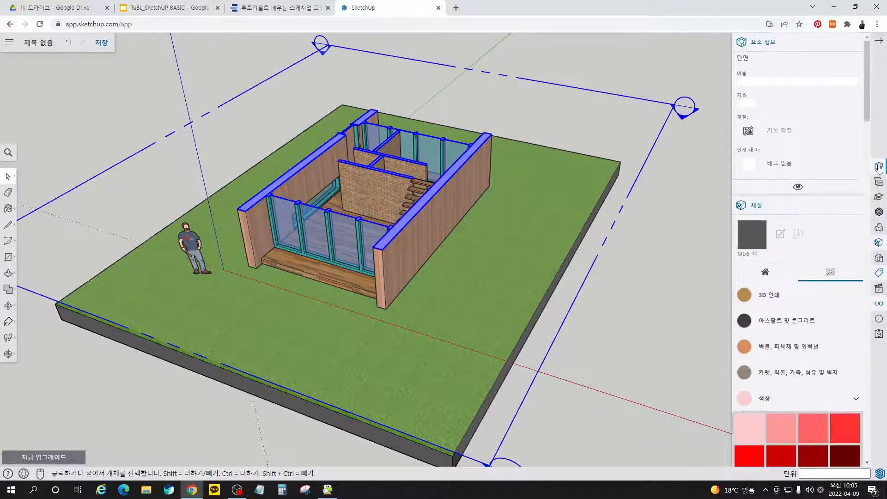
left_click(746, 84)
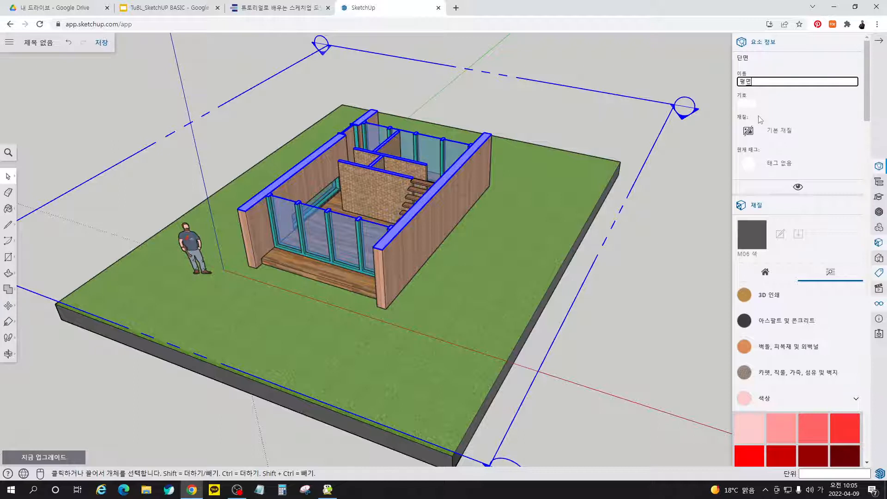
type("뷰")
key("BackSpace")
type("ㄷㅗ 다면")
key("BackSpace")
key("BackSpace")
key("BackSpace")
key("Return")
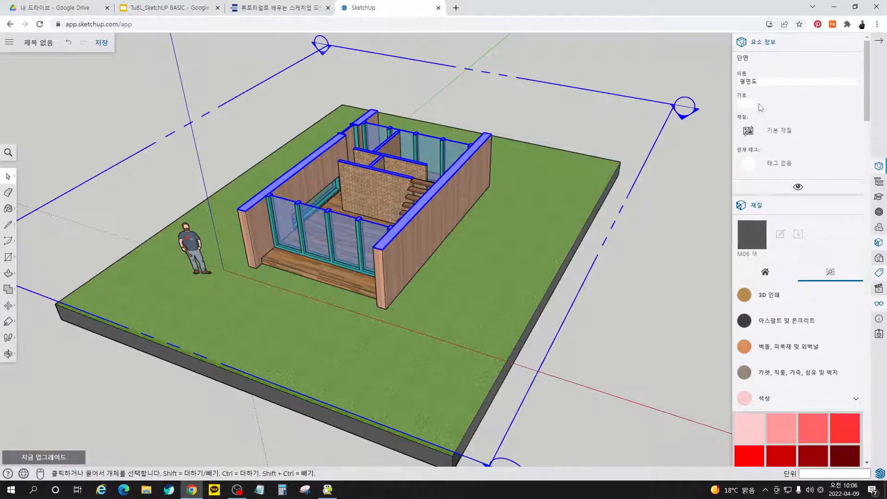
Step: Set the horizontal section plane's symbol to F1, check it by reselecting the plane, and clear the selection
left_click(740, 103)
key("Hangul")
type("F1")
left_click(699, 224)
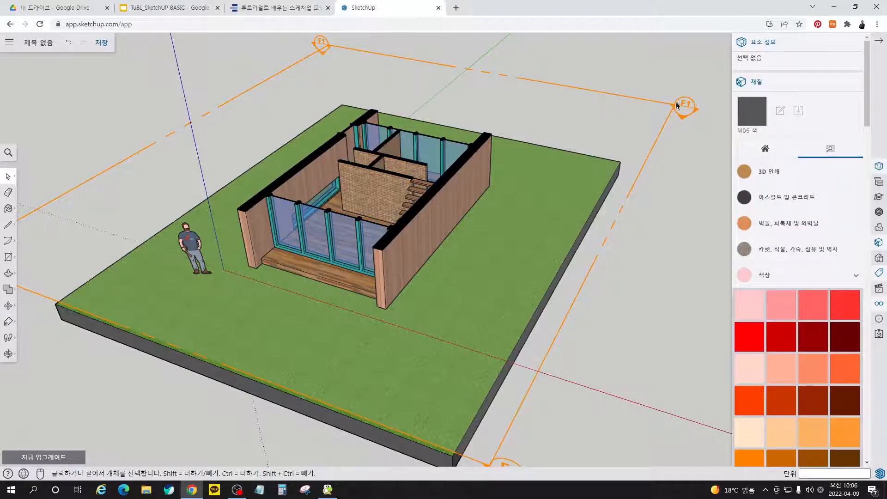
left_click(656, 147)
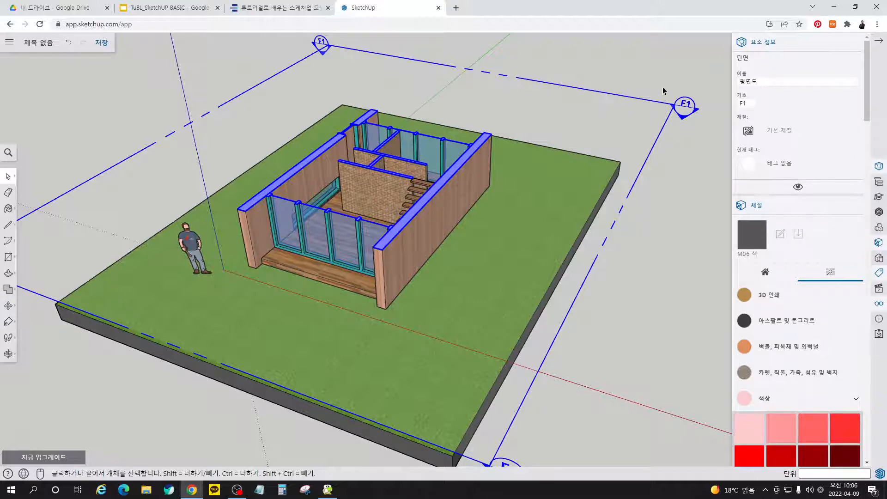
left_click(649, 70)
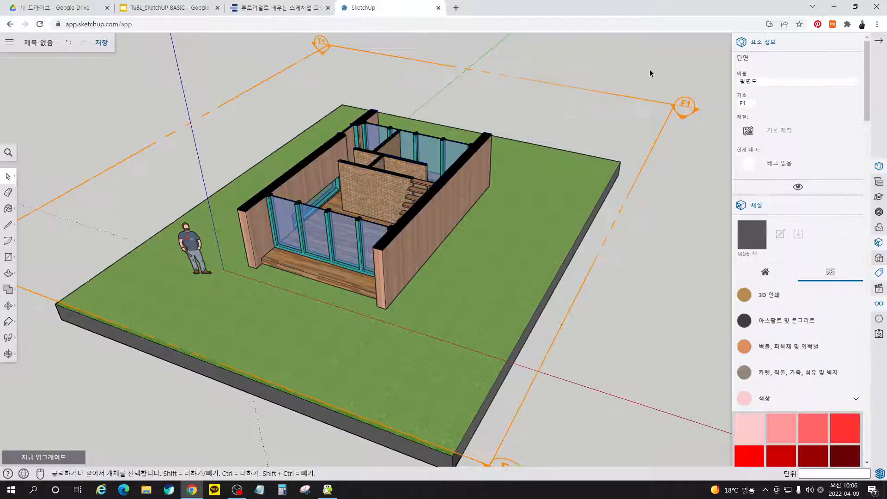
Step: Check the e-book's side section step, return to SketchUp and place a section plane on the house's long right side wall
left_click(276, 10)
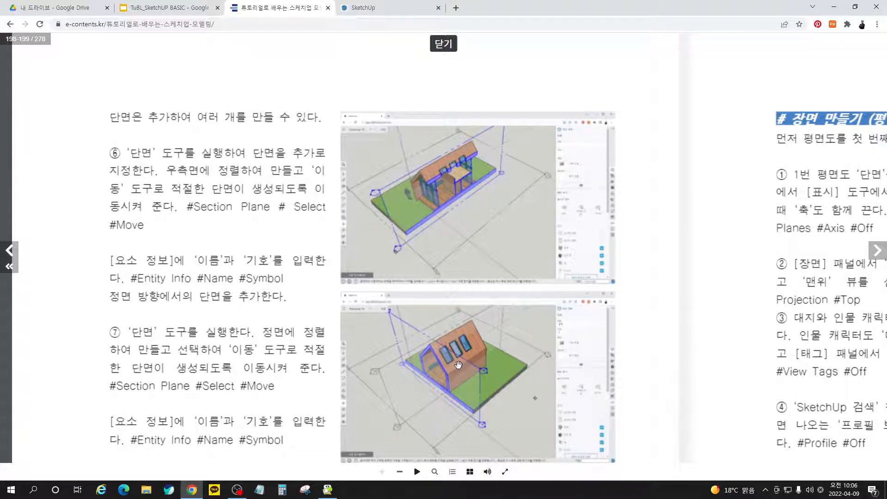
left_click(400, 10)
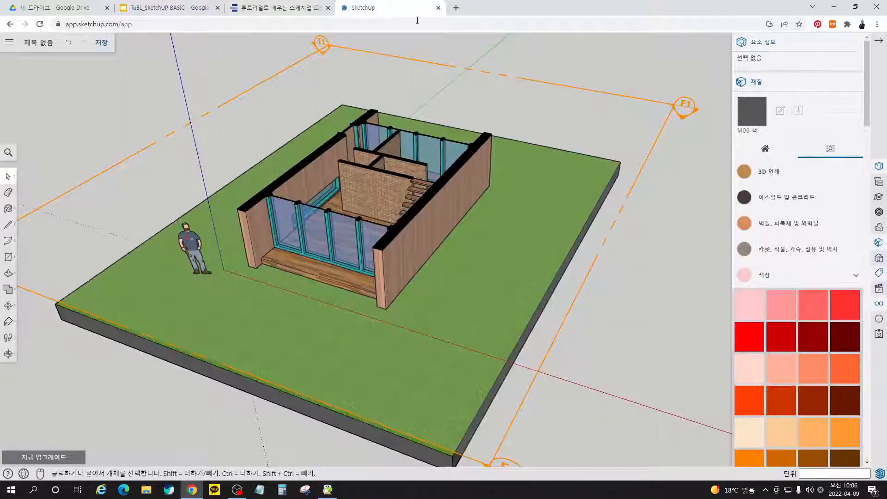
left_click(8, 277)
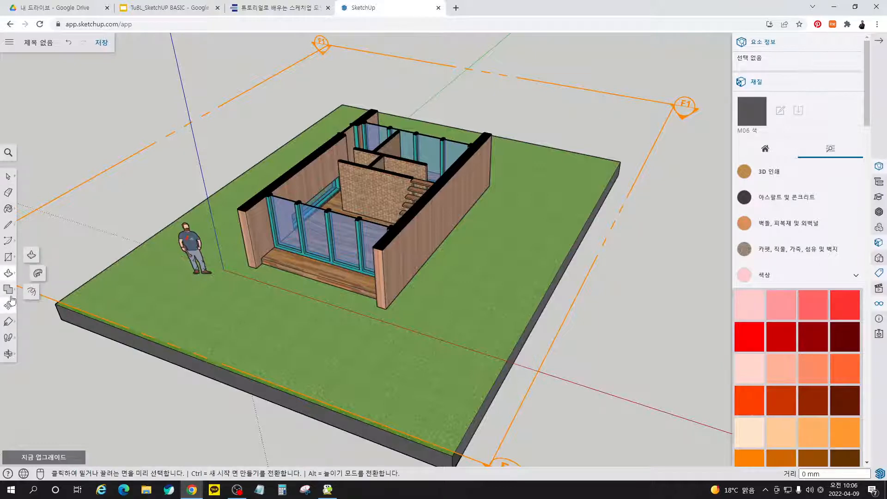
left_click(8, 323)
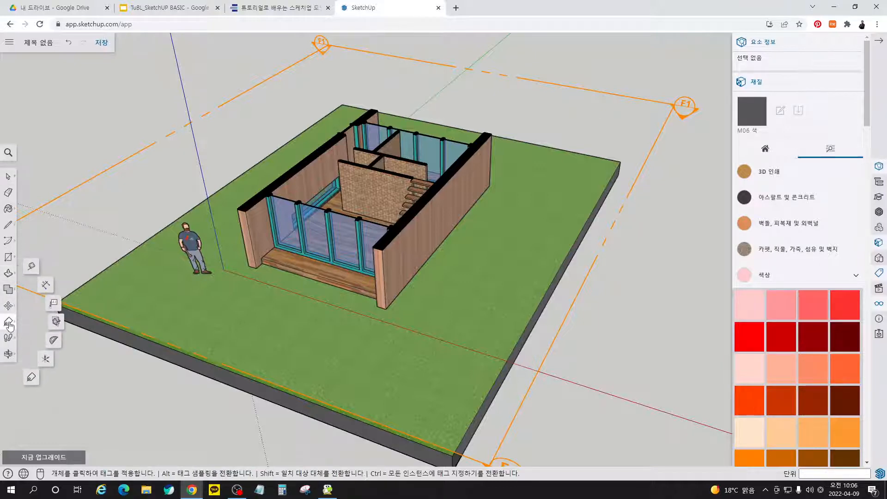
left_click(55, 324)
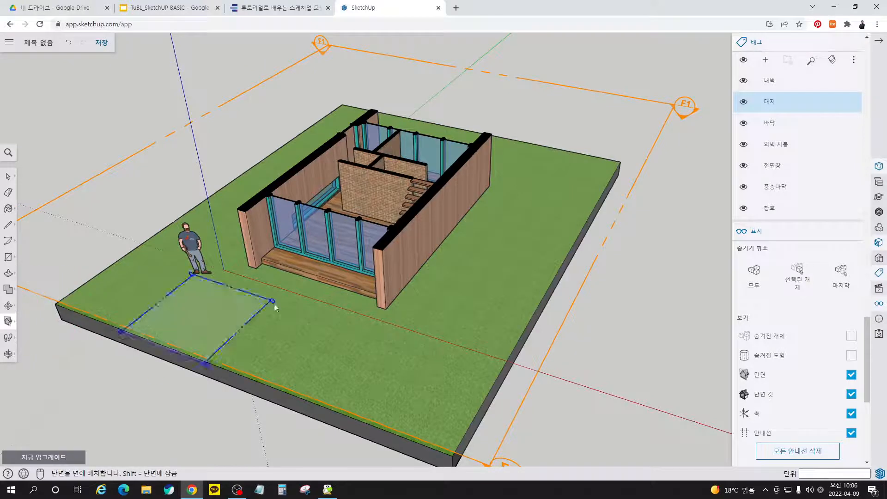
left_click(450, 212)
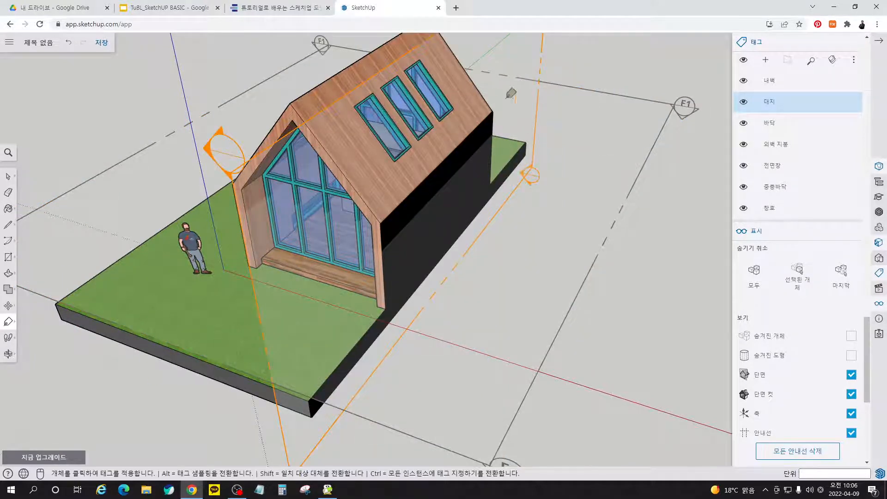
Step: Move the side section plane about 1143 mm inward so it cuts through the house interior
scroll(534, 105, "down", 2)
key("space")
left_click(345, 392)
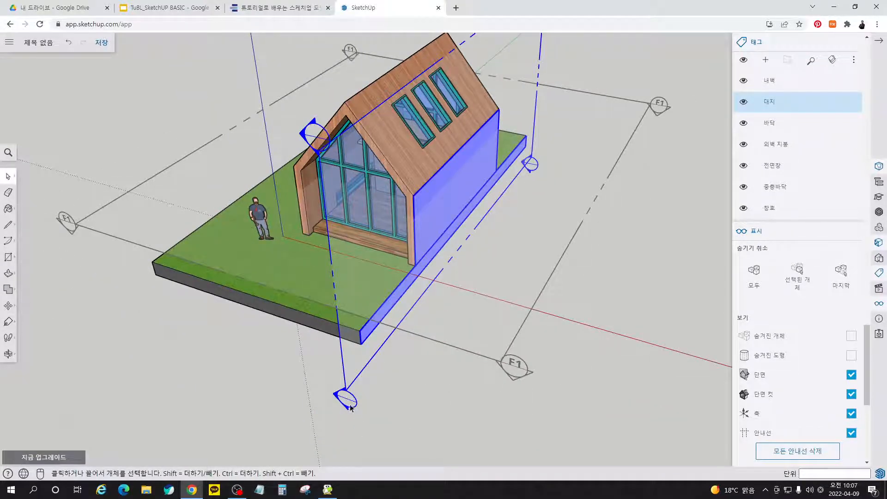
key("m")
left_click(354, 421)
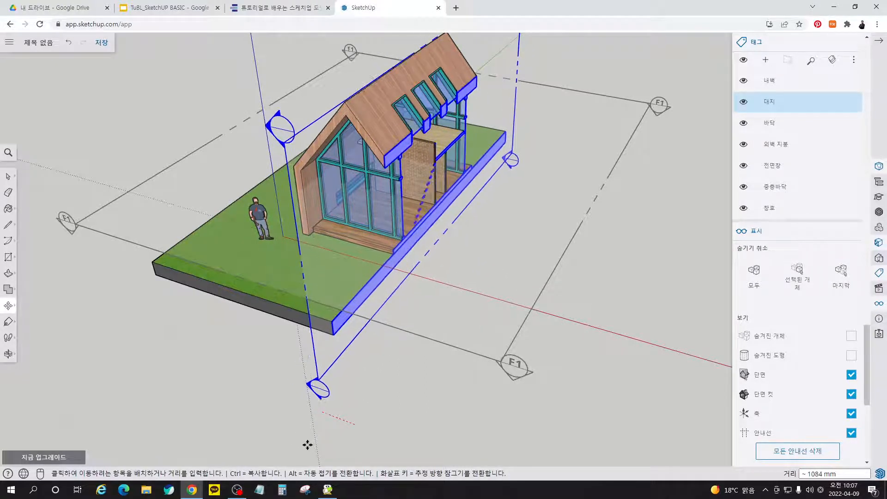
left_click(305, 445)
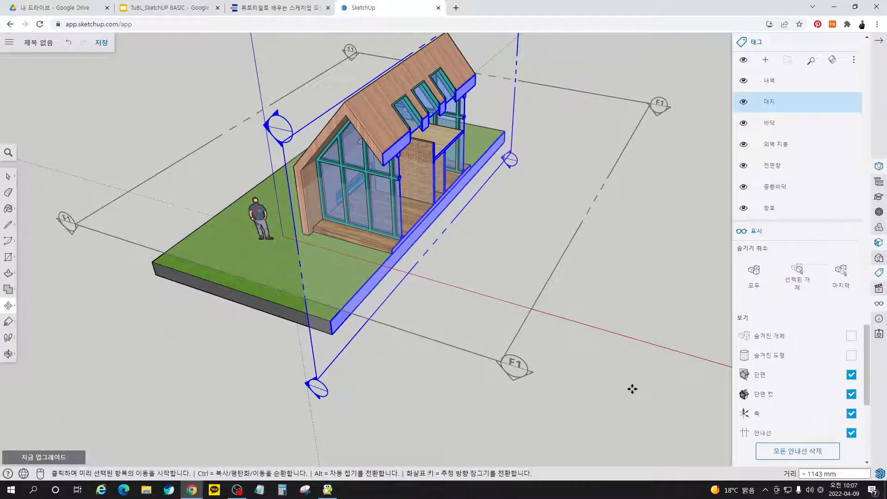
Step: Turn off 단면 and 단면 컷 to compare the model without the side section, and turn both back on
left_click(850, 375)
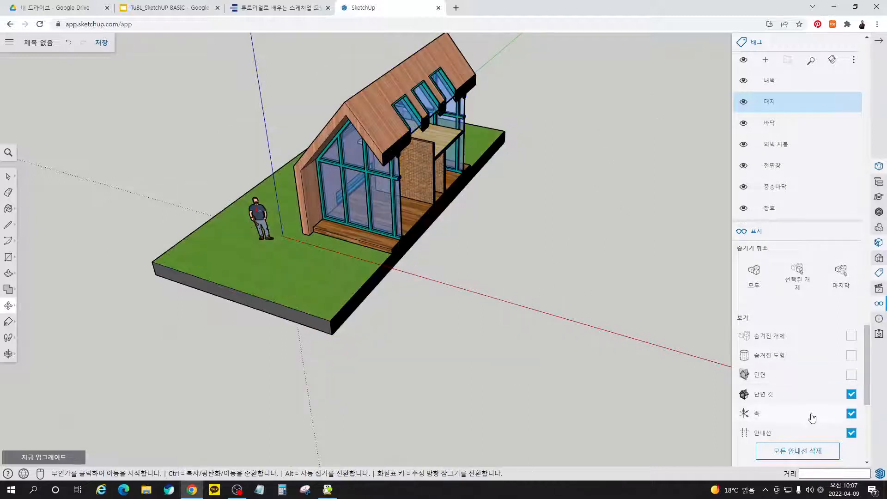
left_click(851, 396)
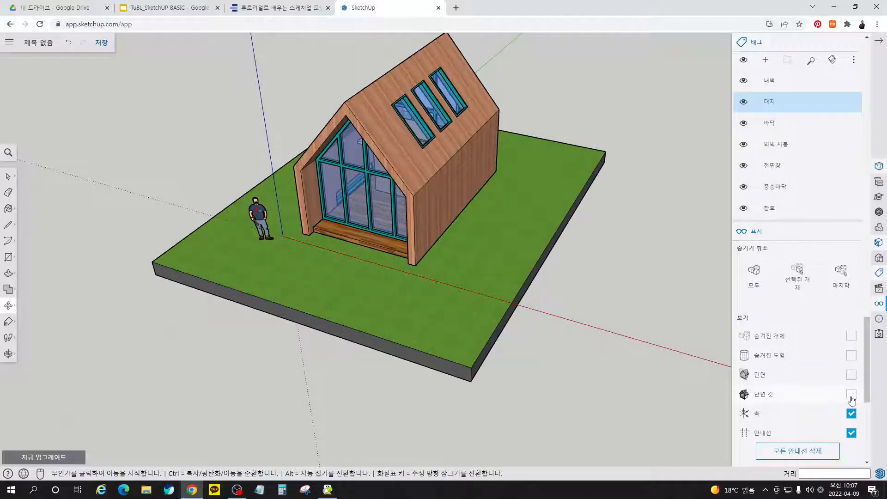
left_click(851, 395)
left_click(852, 375)
Step: Name the side section plane 우측단면 in its entity information
key("space")
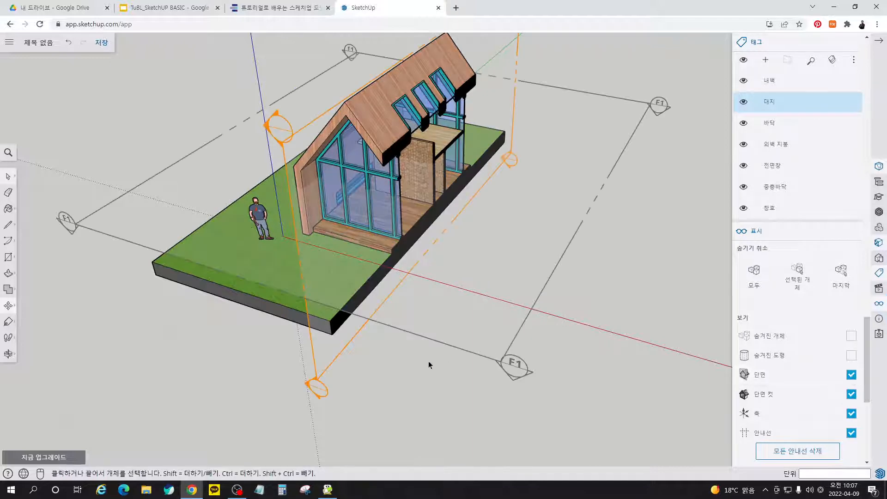
left_click(320, 377)
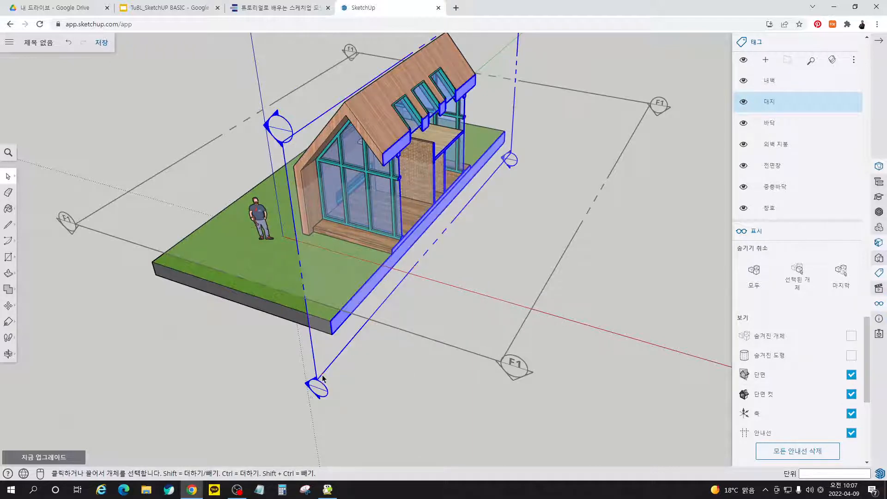
left_click(880, 166)
left_click(777, 80)
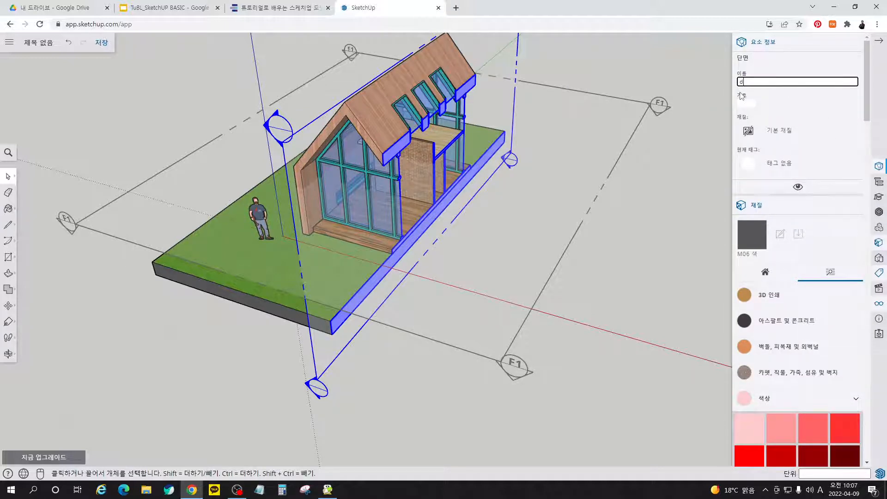
type("dncm")
key("BackSpace")
key("BackSpace")
key("BackSpace")
key("Hangul")
type("우측ㄷ며")
key("Hangul")
left_click(744, 104)
left_click(850, 137)
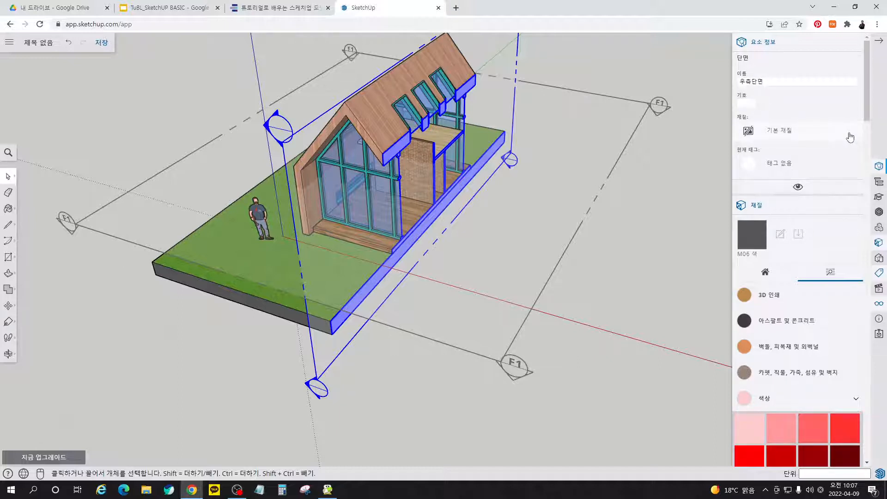
Step: Set the side section plane's symbol to E1 and clear the selection
left_click(753, 104)
double_click(753, 104)
key("BackSpace")
key("BackSpace")
type("E1")
left_click(686, 170)
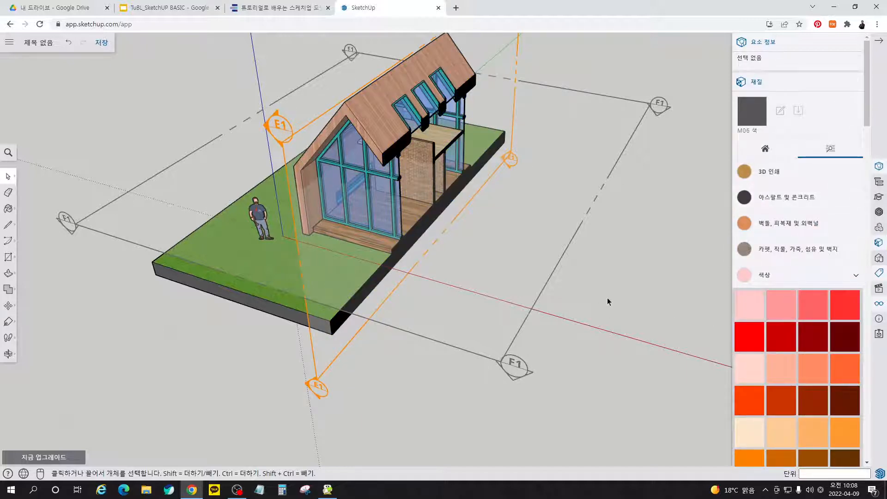
Step: Read the e-book's steps for the front section and the sloped-roof section, and return to SketchUp
left_click(279, 7)
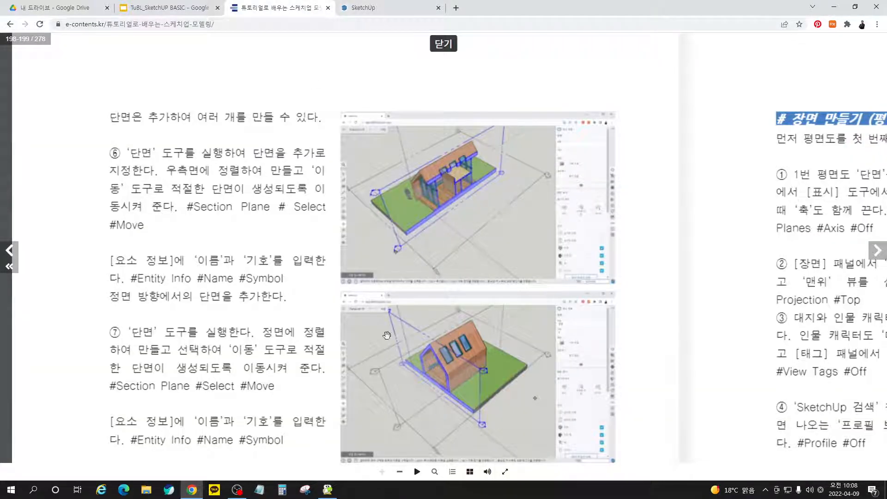
scroll(248, 357, "down", 3)
scroll(253, 281, "down", 2)
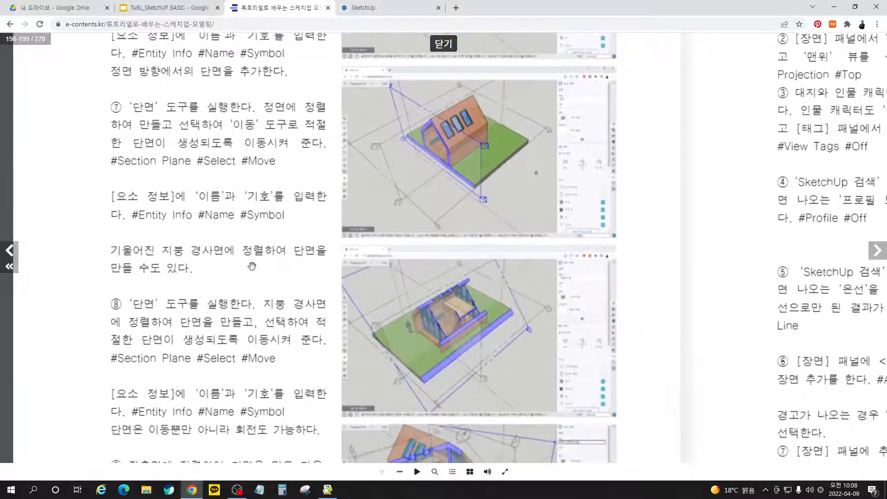
left_click(375, 8)
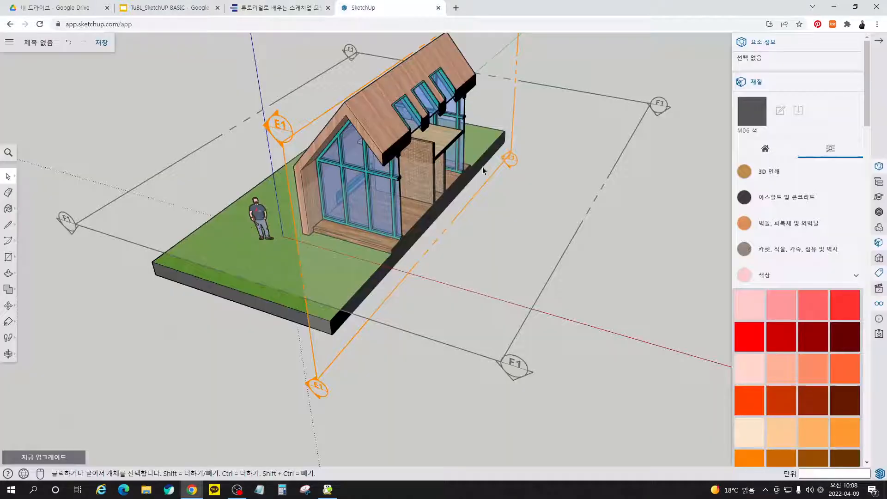
Step: Place a vertical section plane aligned to the front face of the house
left_click(9, 322)
left_click(56, 322)
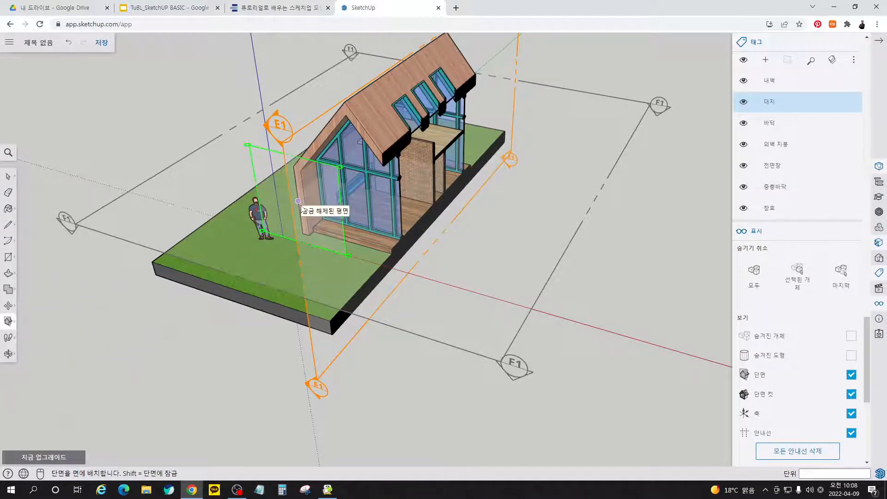
left_click(298, 201)
key("space")
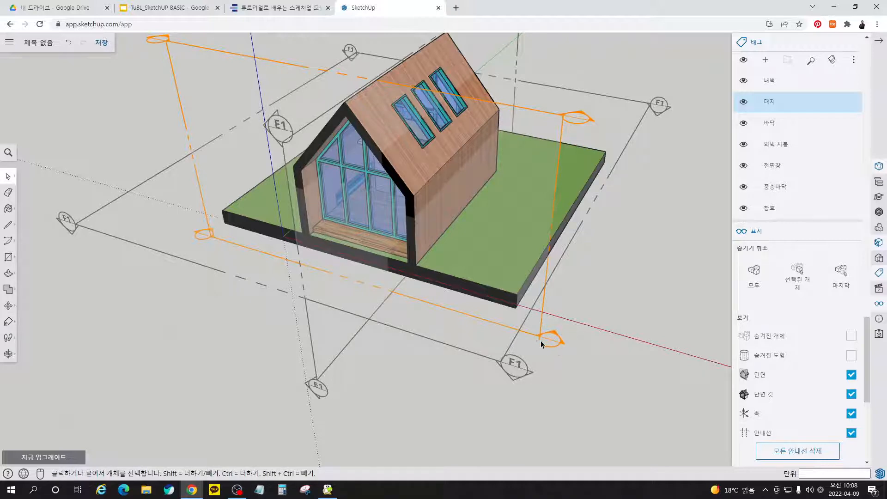
Step: Move the front section plane about 2173 mm inward so it cuts through the house interior
left_click(545, 340)
key("m")
left_click(547, 339)
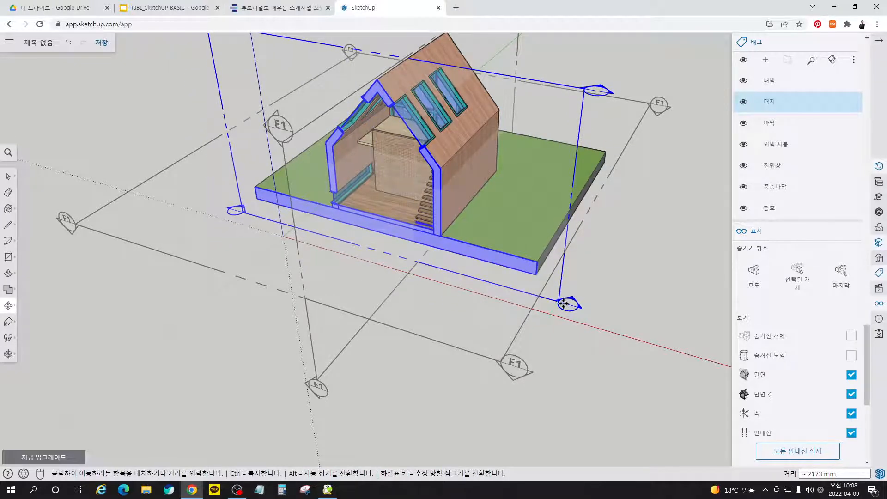
left_click(563, 304)
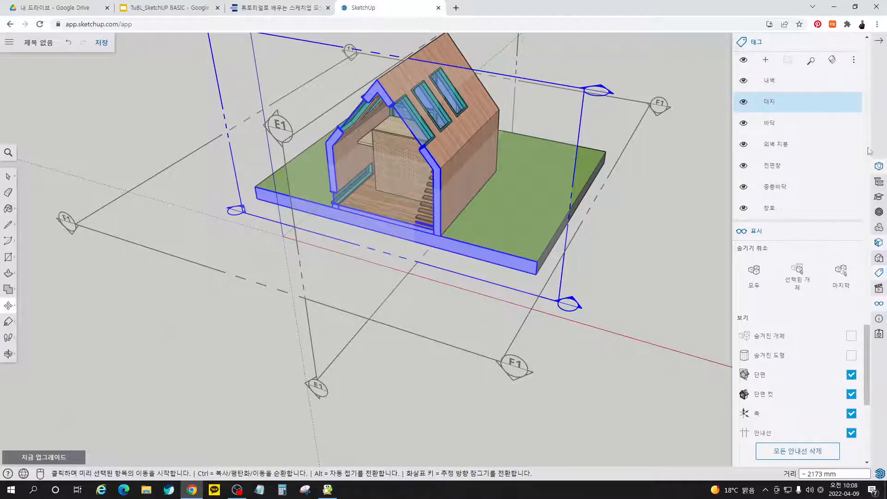
Step: Name the front section plane 정면단면, set its symbol to E2 and clear the selection
left_click(880, 167)
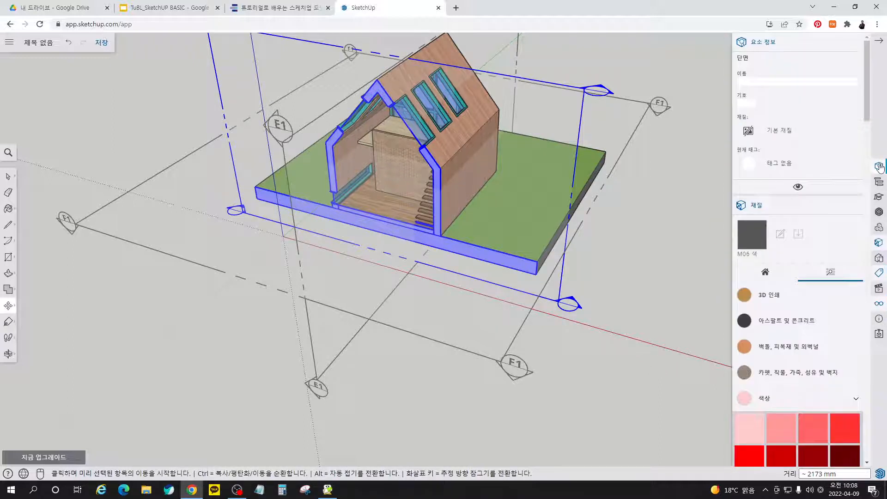
left_click(762, 82)
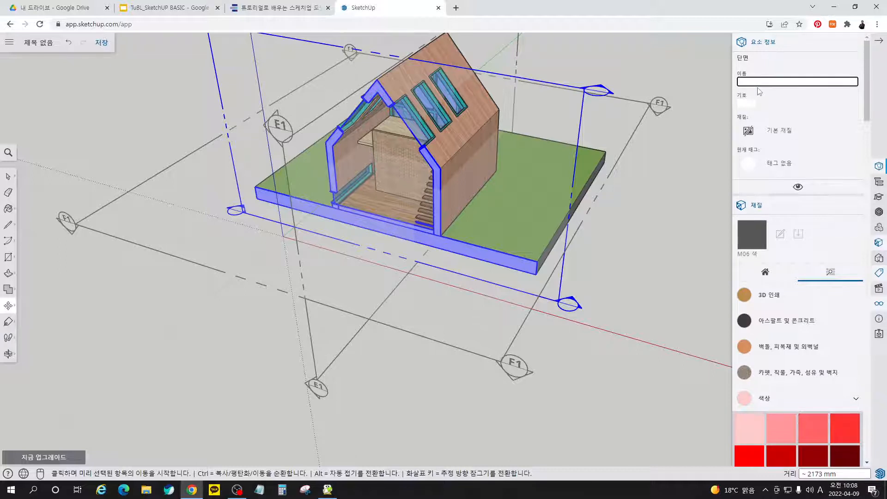
left_click(748, 101)
type("E2")
left_click(798, 83)
type("면")
left_click(696, 194)
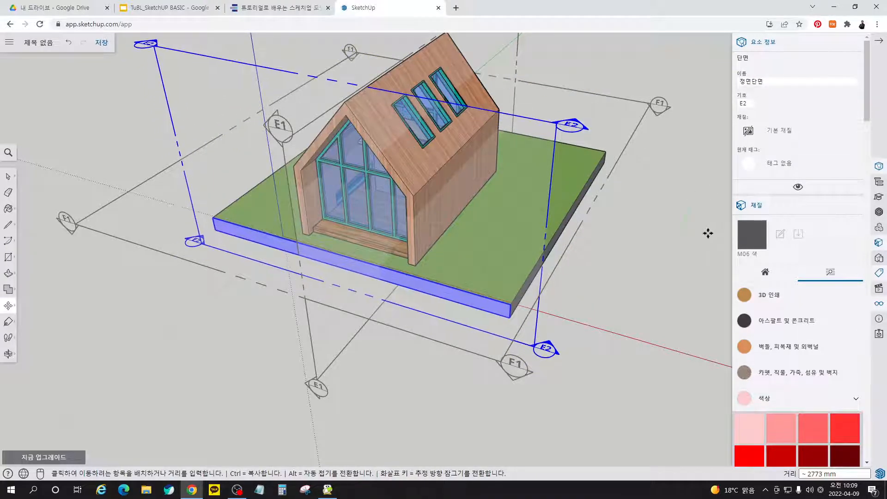
left_click(703, 239)
key("space")
left_click(648, 272)
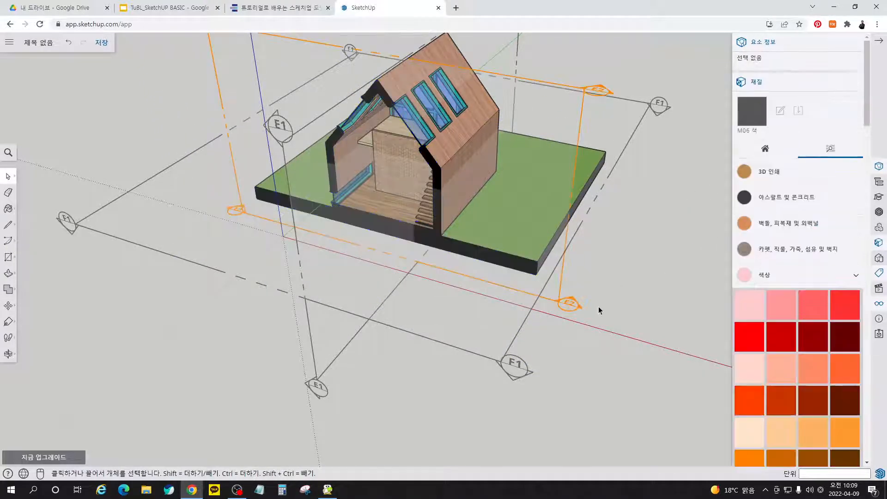
Step: Activate the plan, side and front section planes in turn to compare their cuts through the house
middle_click_drag(571, 305, 479, 405)
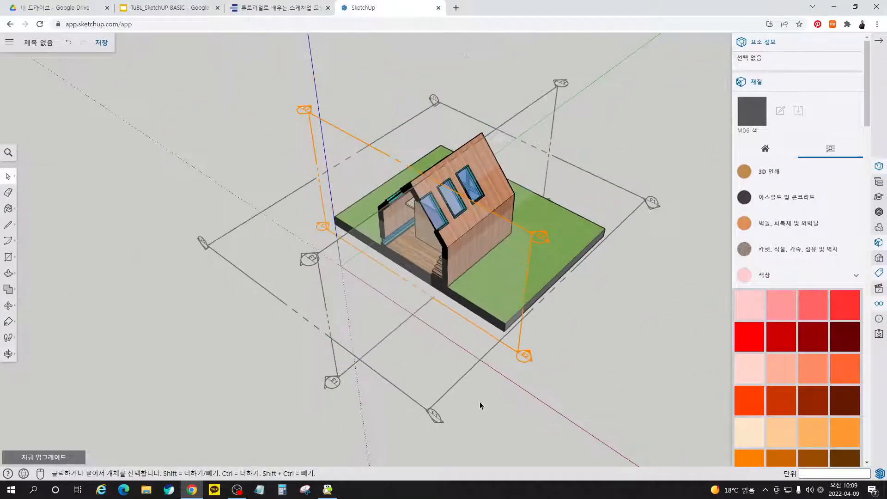
double_click(646, 200)
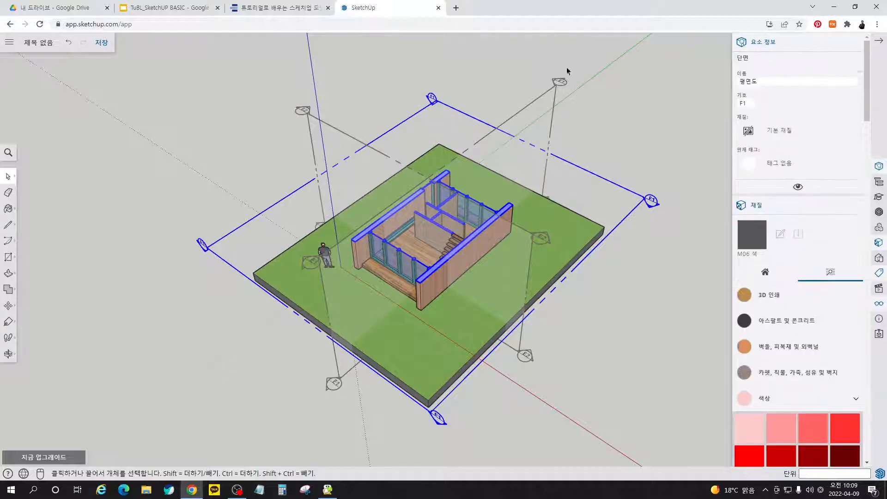
double_click(559, 82)
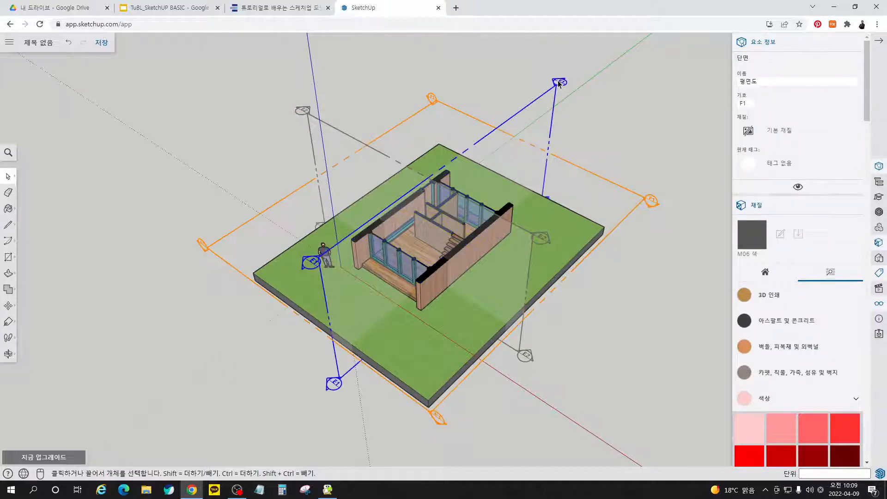
left_click(542, 244)
left_click(437, 417)
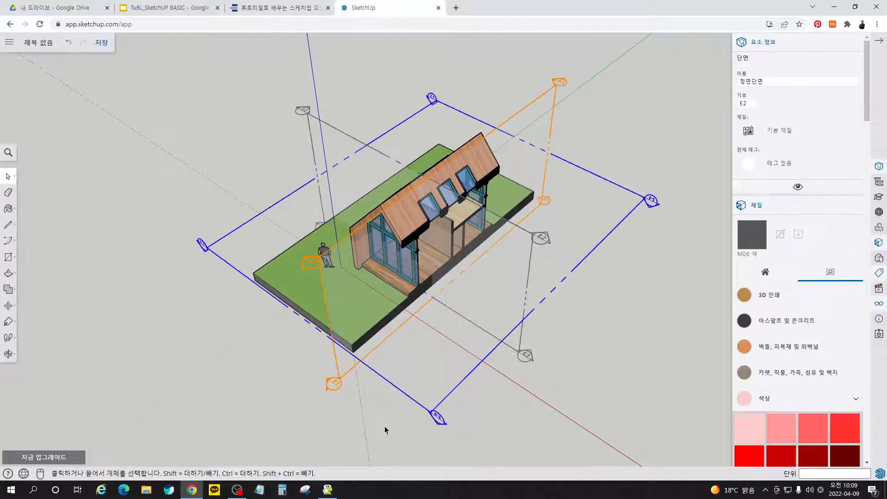
left_click(335, 383)
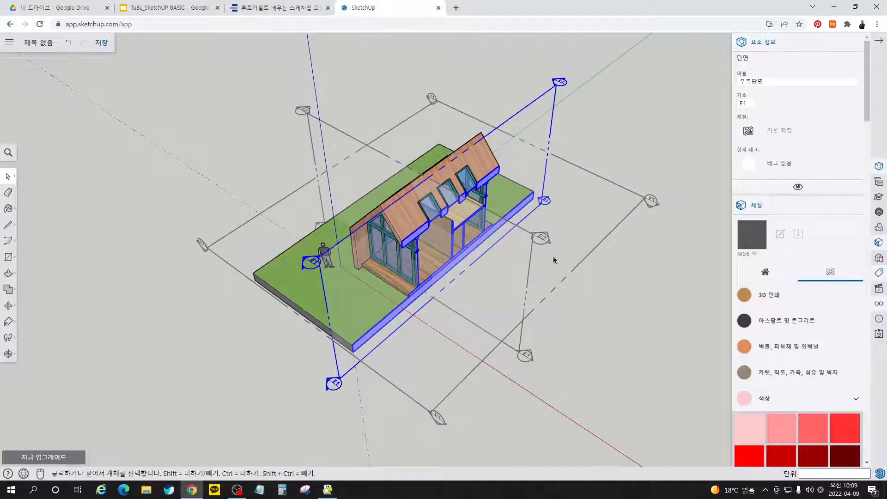
left_click(544, 238)
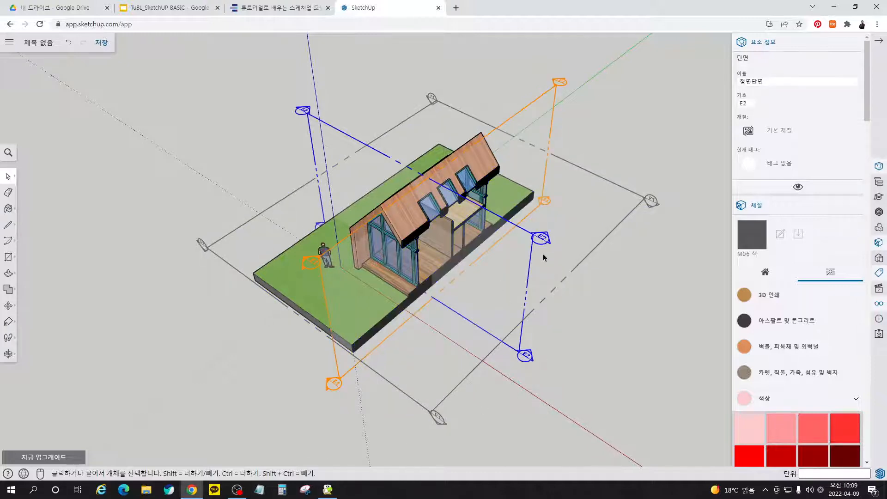
double_click(544, 239)
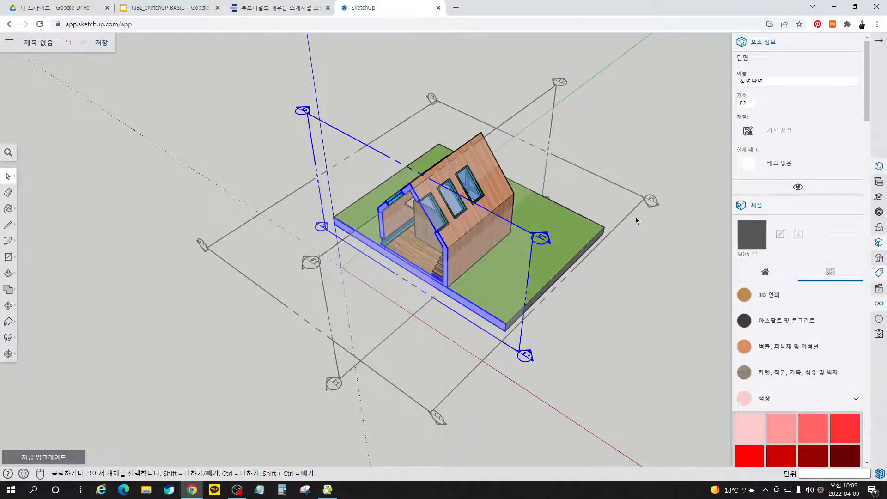
Step: Activate the plan section F1 to examine its cut from several angles, and switch back to the front section E2
left_click(654, 201)
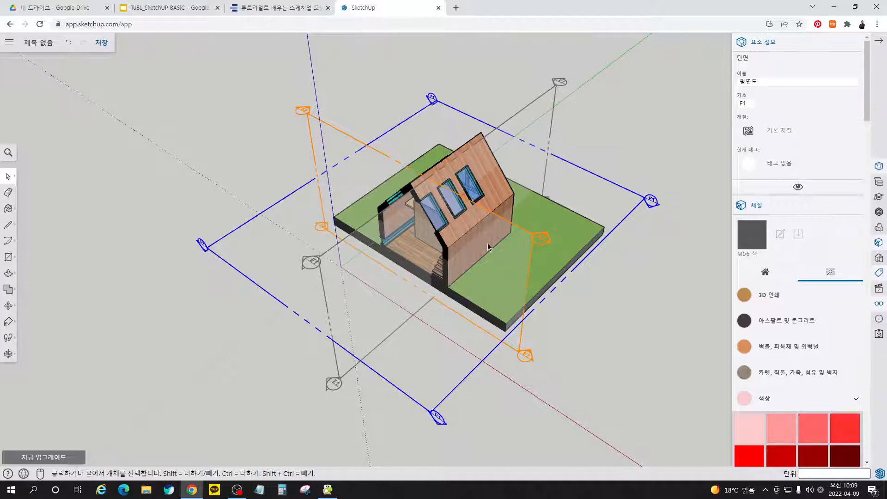
double_click(651, 199)
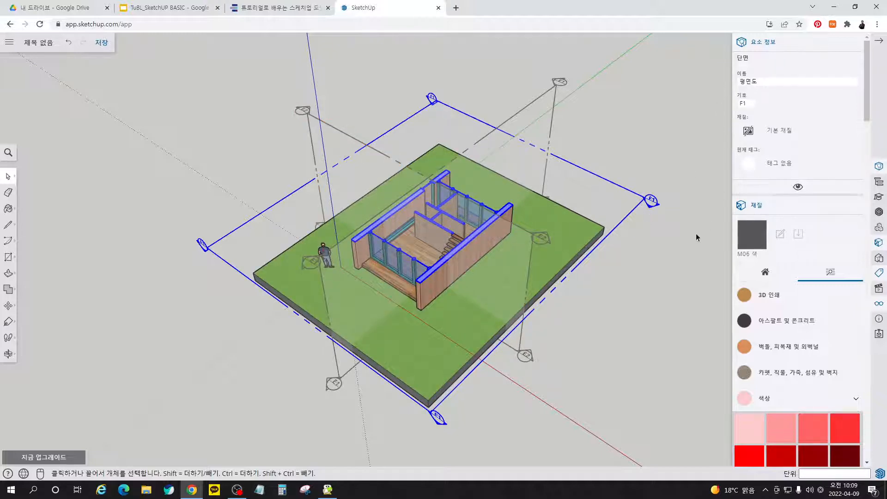
left_click(625, 255)
middle_click_drag(507, 359, 640, 336)
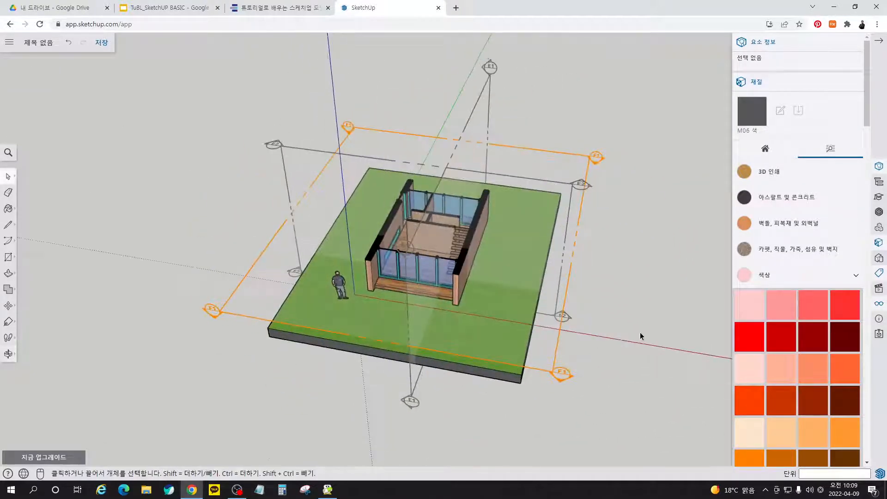
middle_click_drag(592, 268, 535, 242)
scroll(379, 223, "up", 1)
middle_click_drag(378, 223, 527, 263)
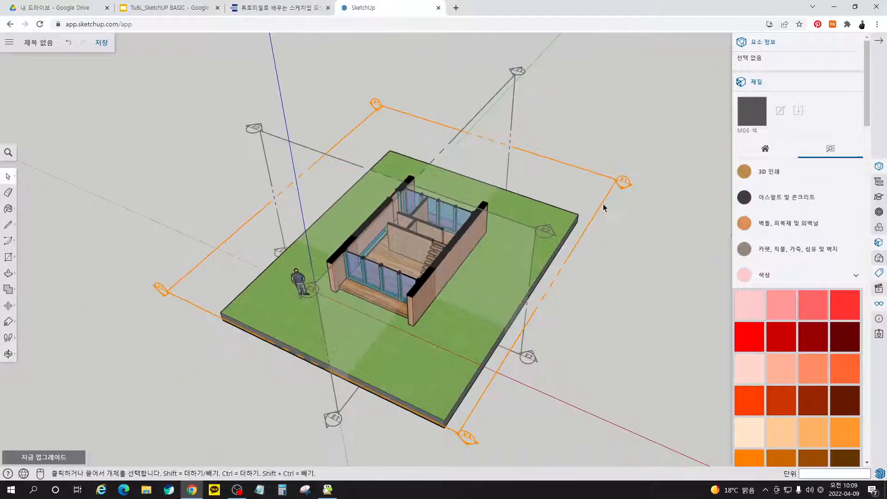
double_click(545, 231)
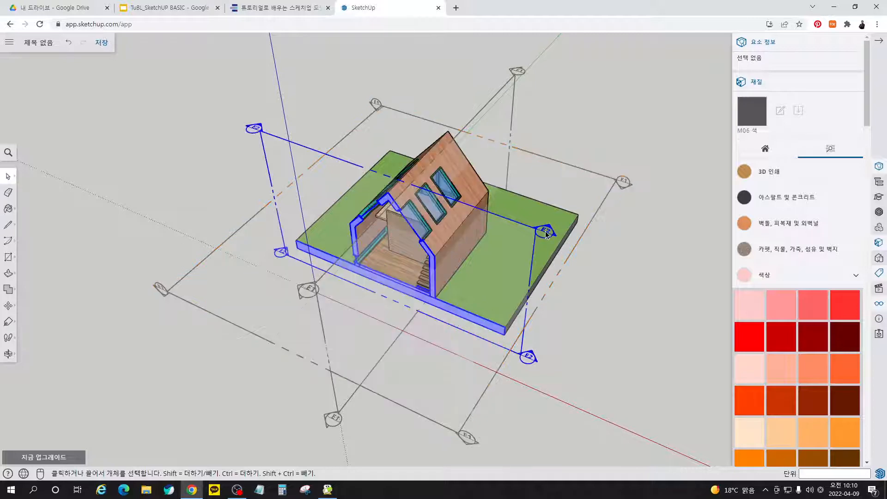
Step: Place a section plane aligned to the sloped roof face that holds the skylights
left_click(13, 276)
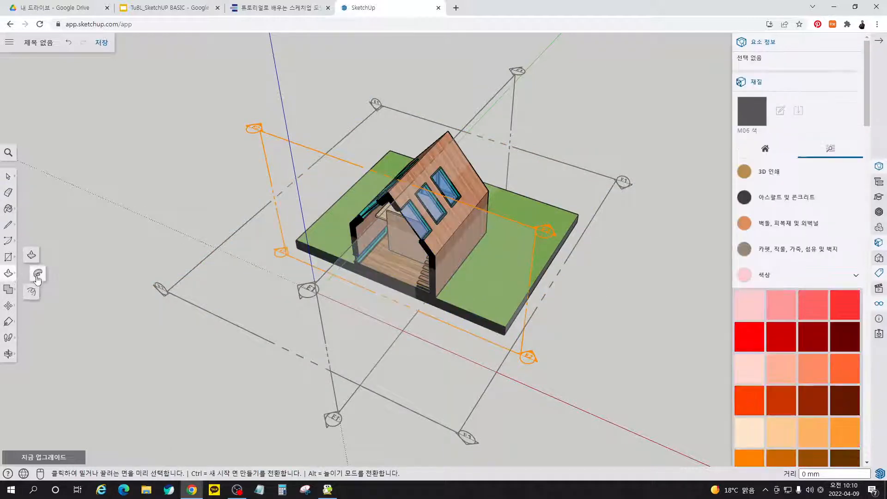
left_click(9, 322)
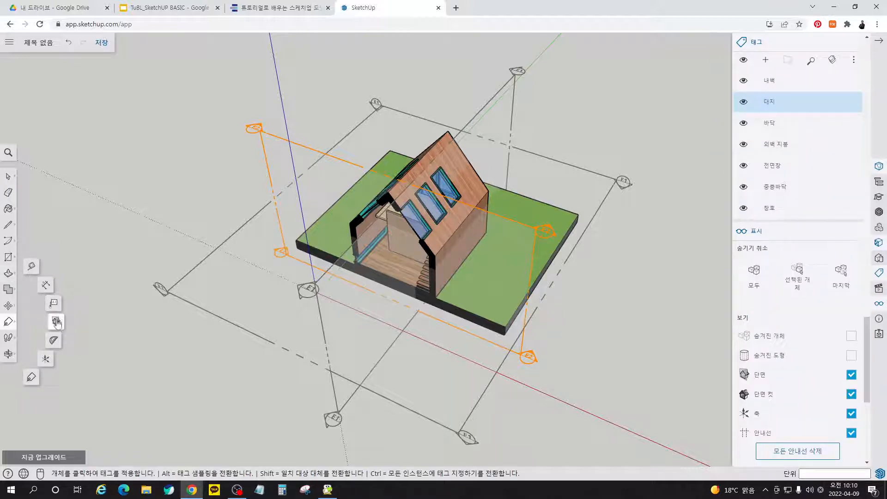
left_click(57, 324)
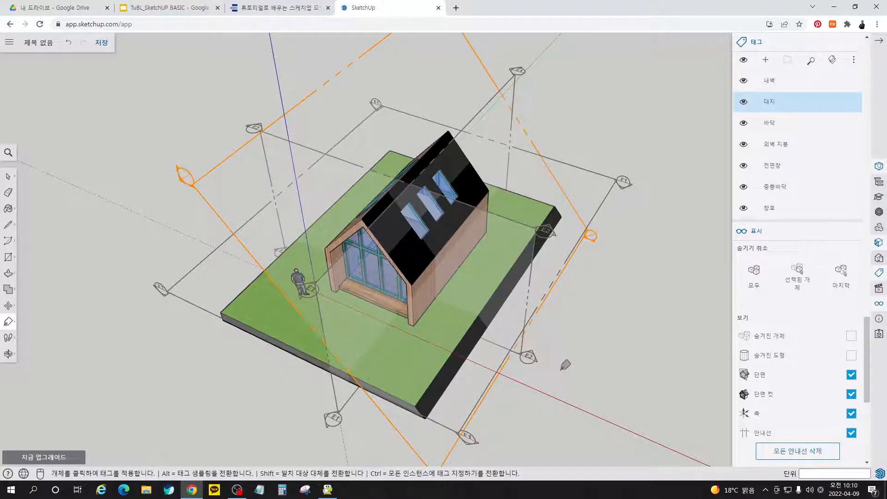
Step: Move the sloped section plane about 2552 mm inward so it cuts diagonally through the house interior
key("m")
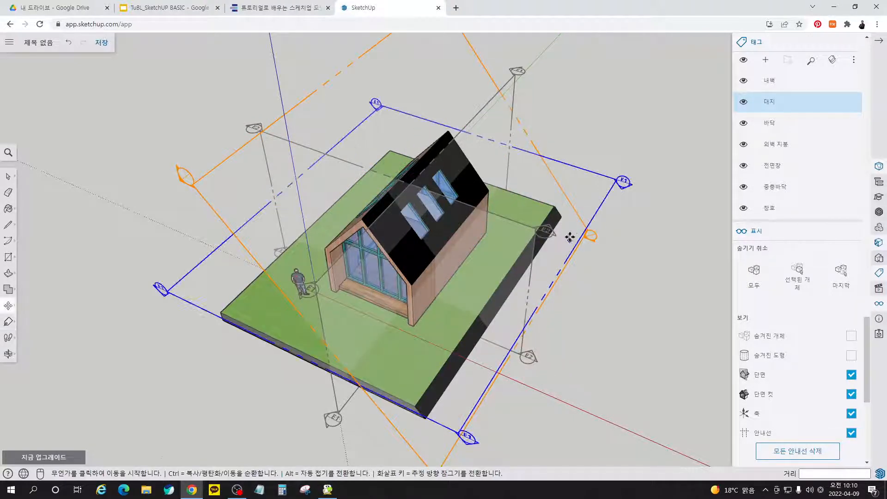
left_click(594, 237)
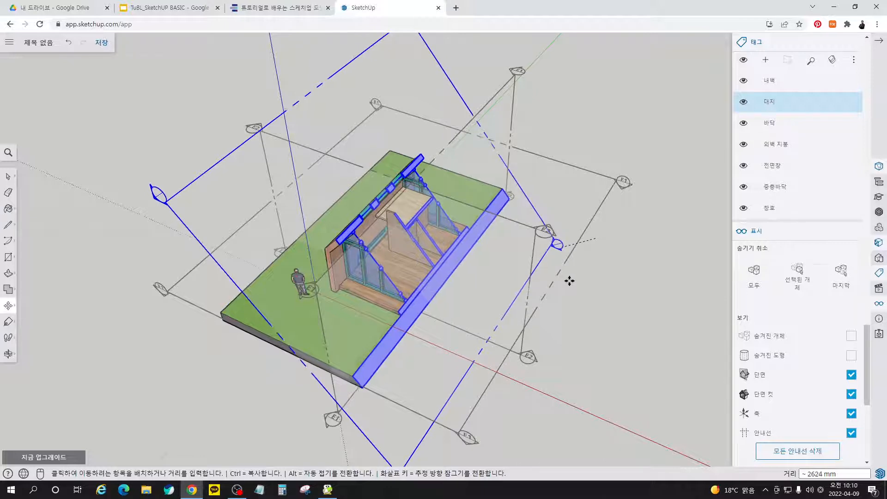
left_click(569, 280)
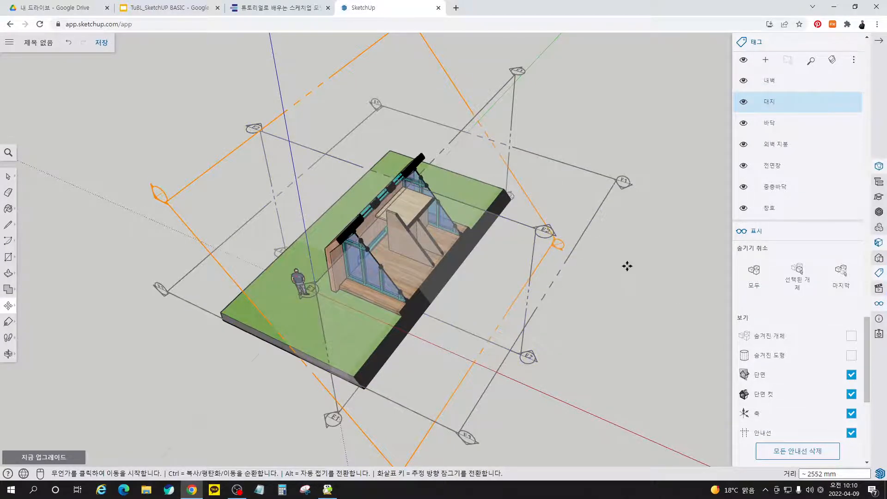
key("space")
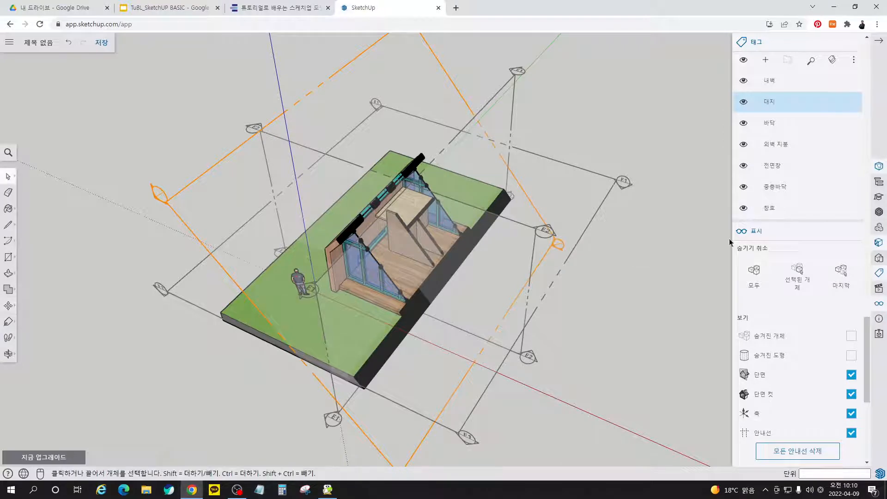
Step: Name the sloped section plane 경사단면 in its entity information
left_click(556, 245)
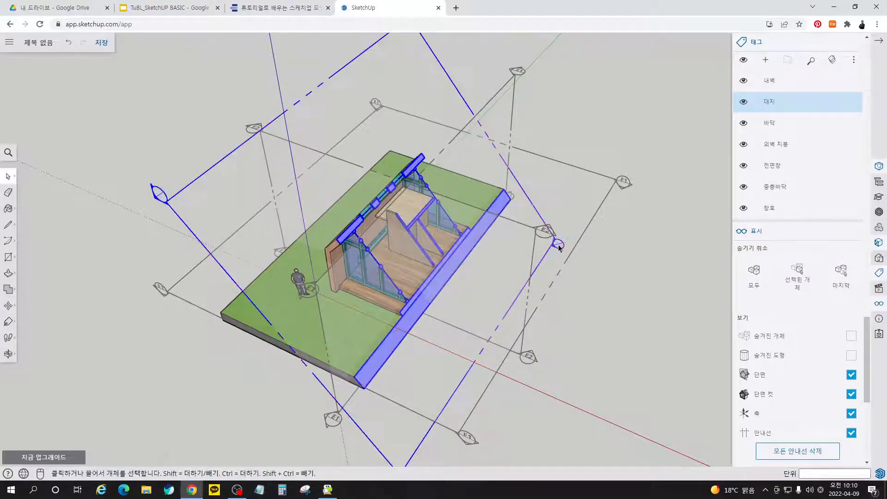
left_click(879, 166)
left_click(760, 82)
type("ㄱㅕㅇㅅㅏㄷㅏㄴㅁㅕㄴ")
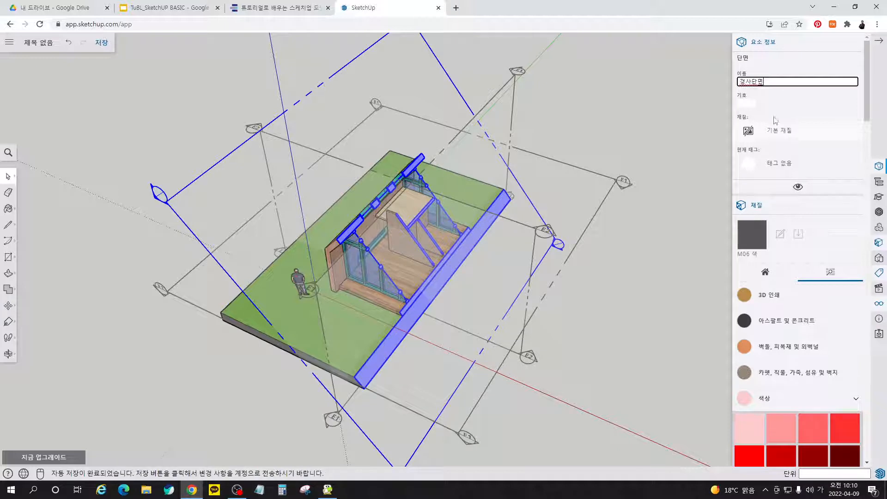
left_click(742, 103)
left_click(833, 122)
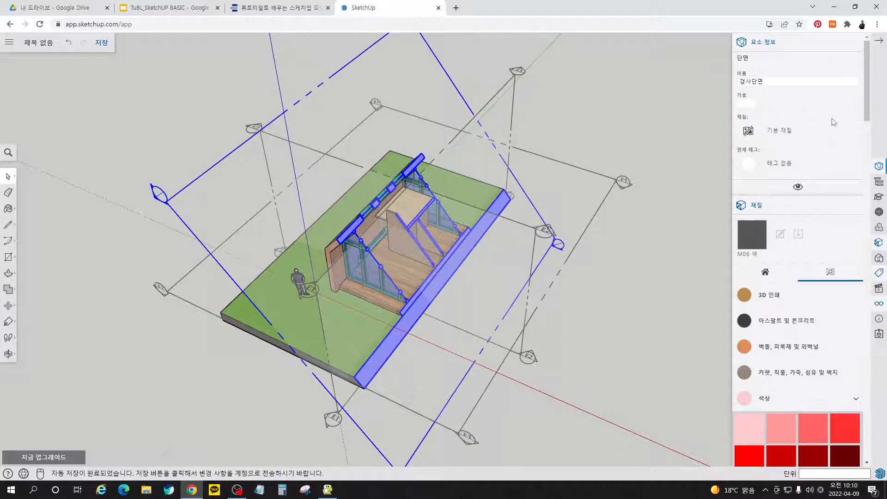
key("shift+s")
type("1")
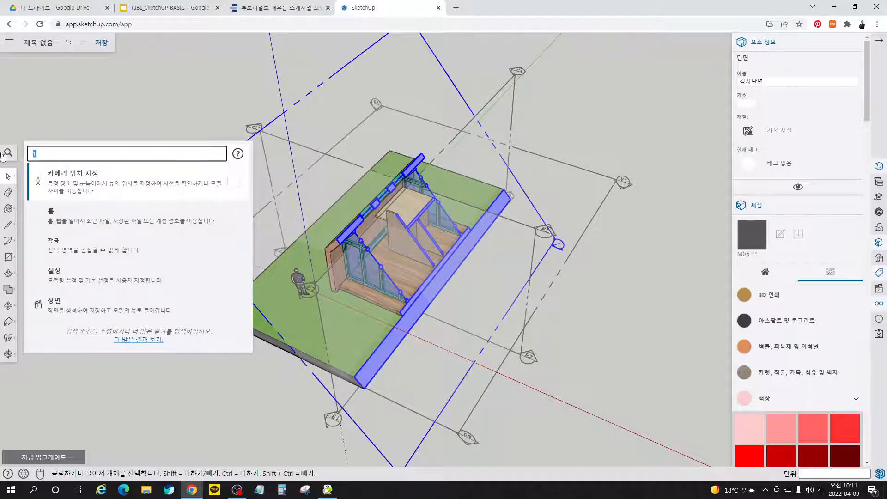
key("BackSpace")
left_click(601, 111)
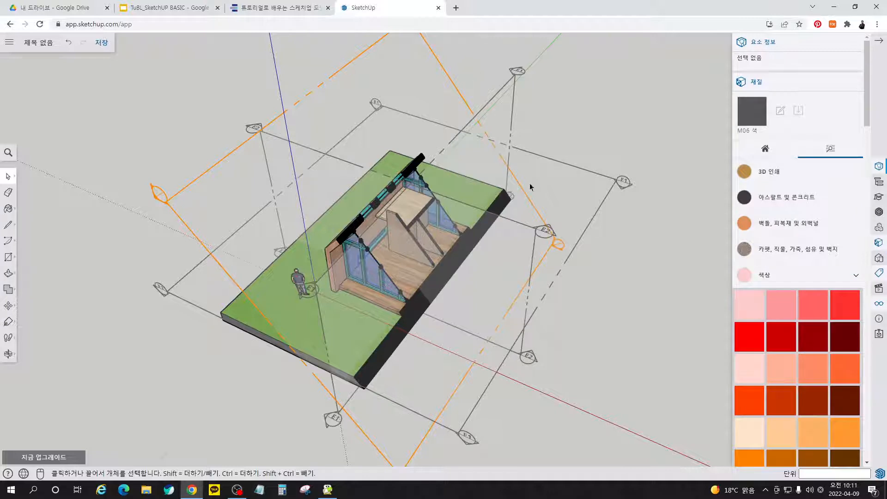
Step: Set the sloped section plane's symbol to S1 and clear the selection
left_click(558, 249)
left_click(749, 103)
type("ㄴ")
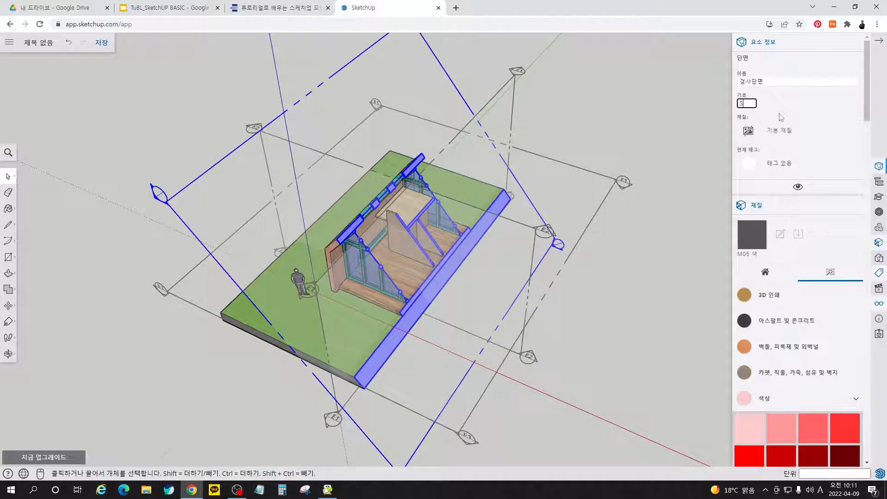
type("1")
left_click(680, 138)
Step: Turn off the sloped section cut, and activate the plan, side and front sections in turn to review each cut
middle_click_drag(549, 282, 467, 169)
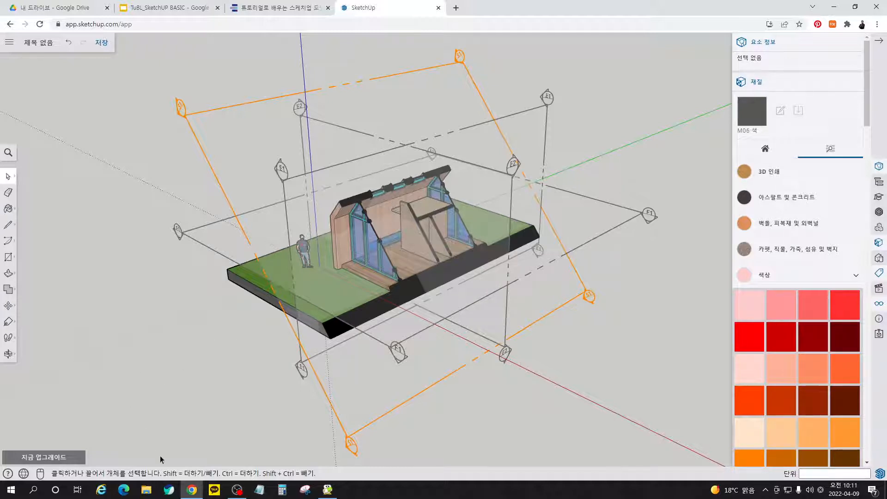
double_click(589, 295)
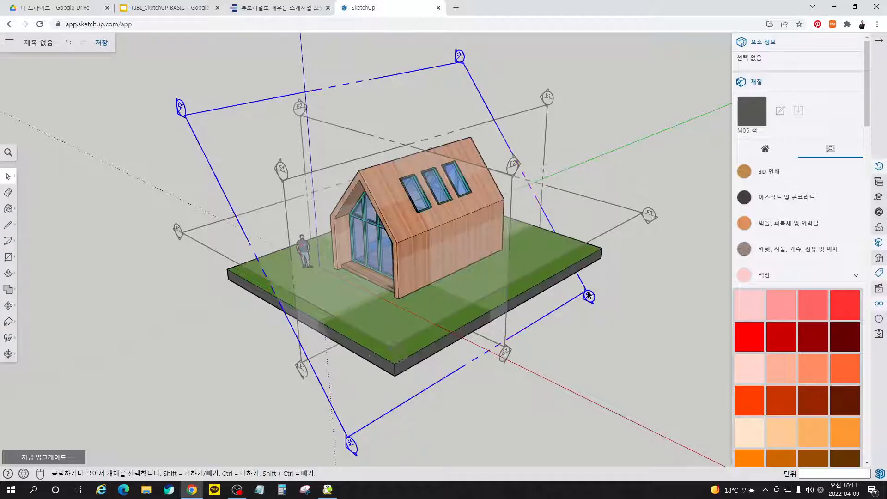
double_click(647, 214)
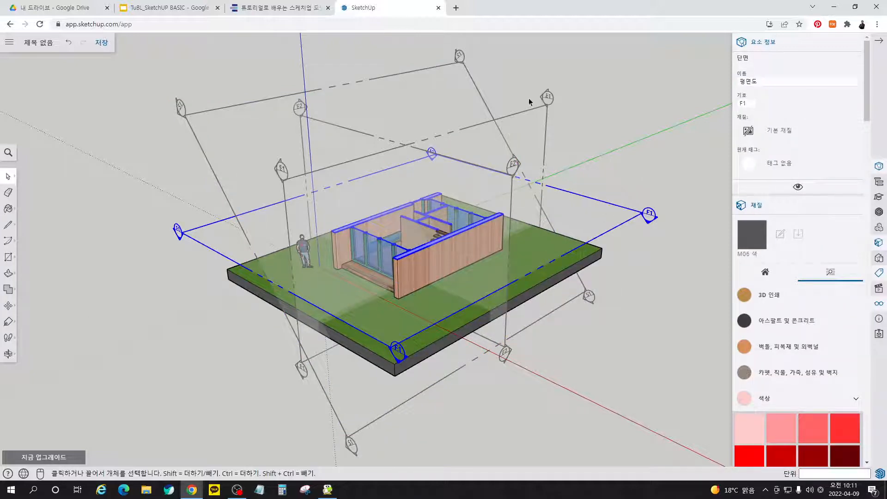
double_click(549, 103)
middle_click_drag(549, 110, 607, 222)
left_click(662, 203)
middle_click_drag(663, 206, 335, 96)
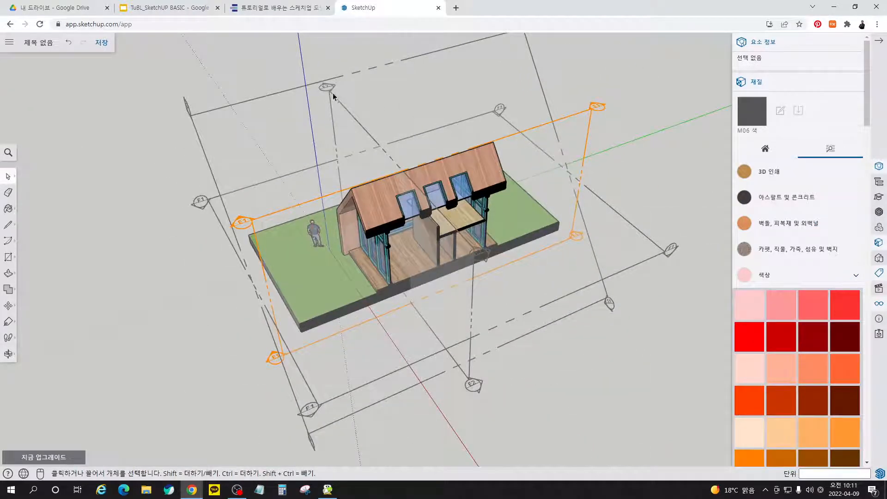
double_click(332, 94)
left_click(277, 303)
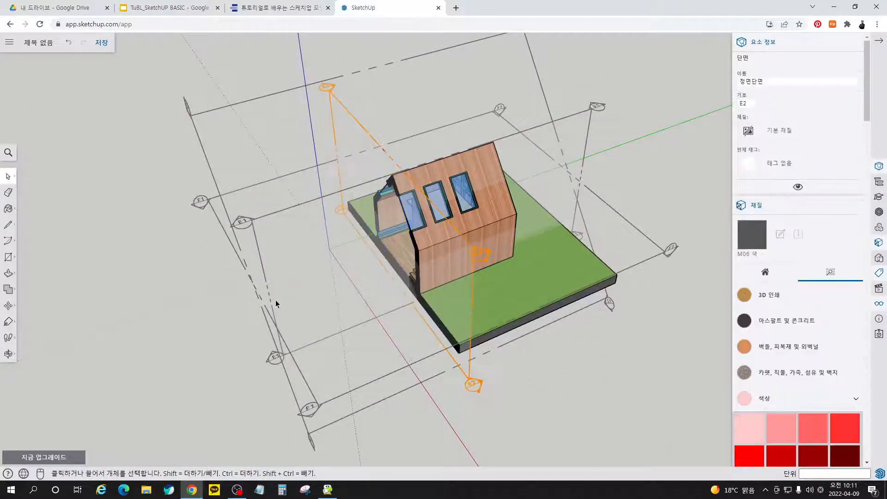
Step: Hide both the section planes and the section cuts, then show both again to compare the display
middle_click_drag(277, 303, 550, 214)
middle_click_drag(497, 284, 360, 275)
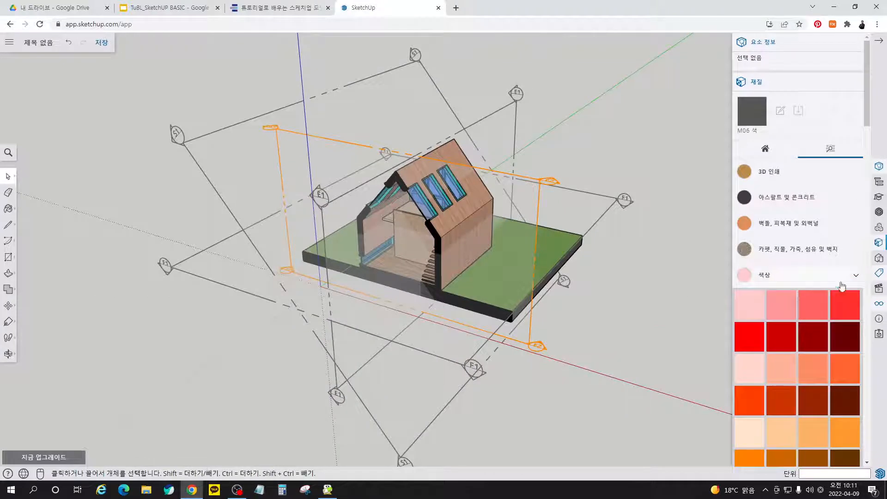
left_click(879, 304)
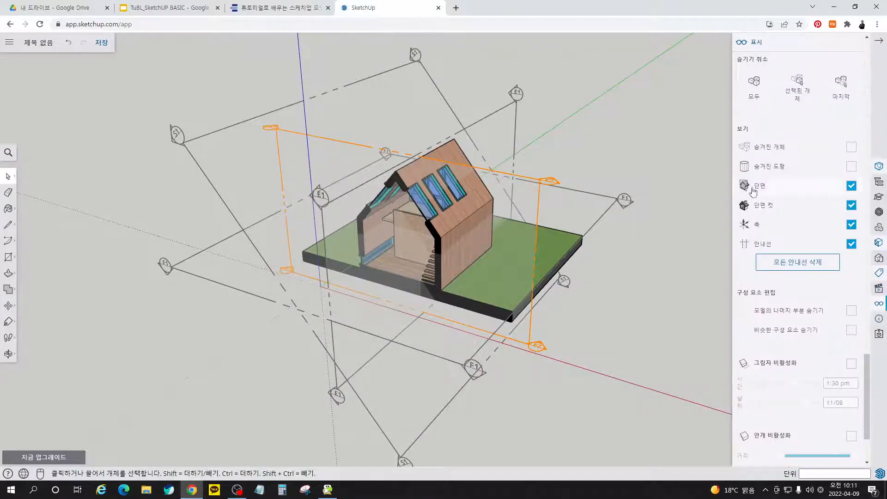
left_click(851, 186)
left_click(852, 205)
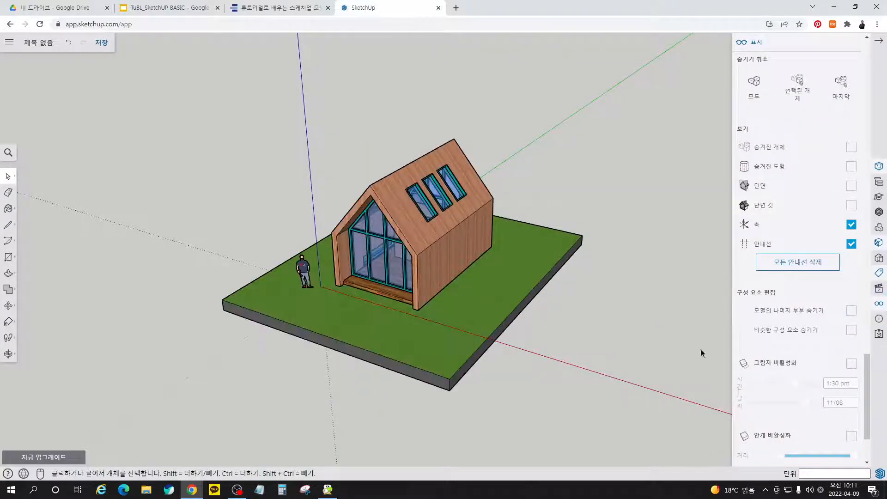
left_click(851, 205)
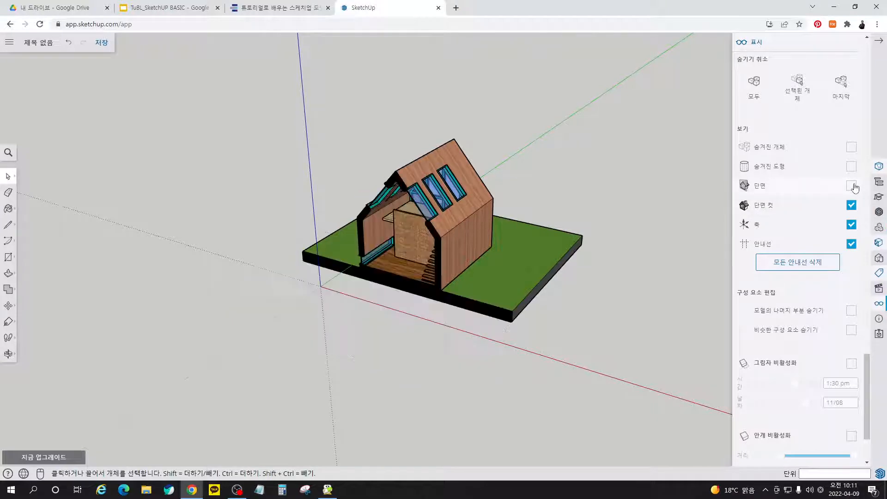
left_click(852, 185)
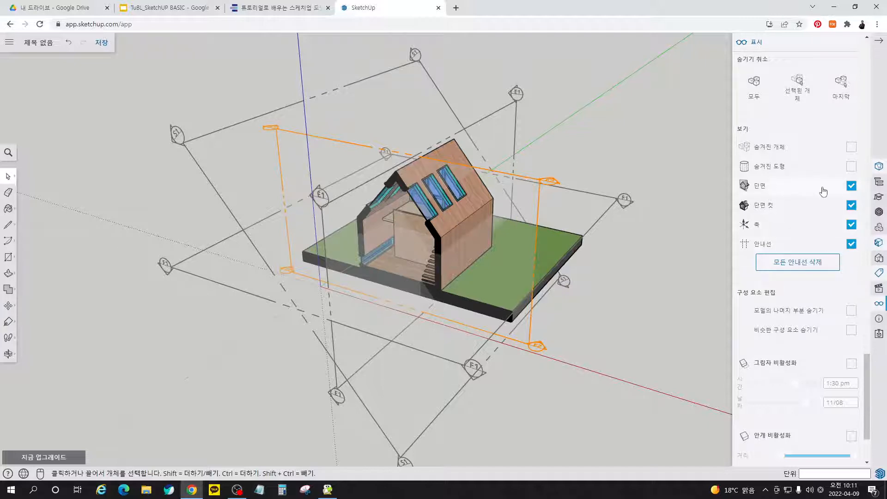
Step: Hide the section planes while keeping the section cuts on, and examine the cut-open house
left_click(852, 186)
middle_click_drag(362, 390, 383, 267)
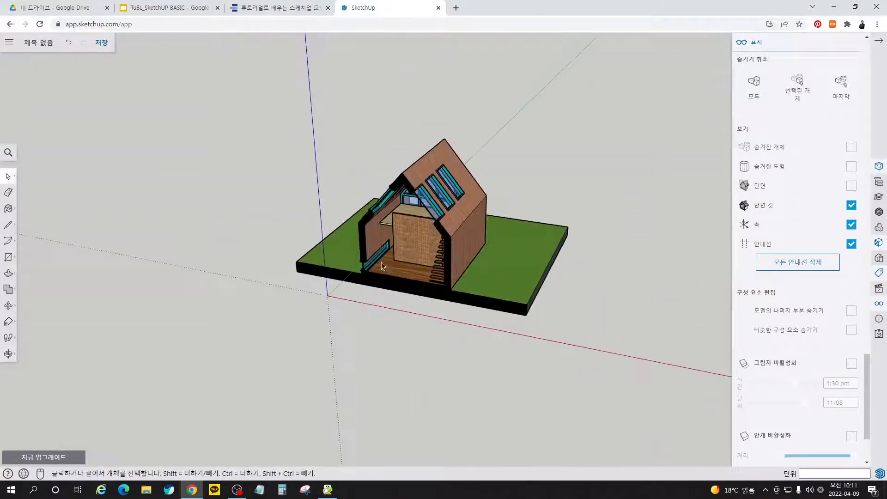
scroll(383, 267, "up", 3)
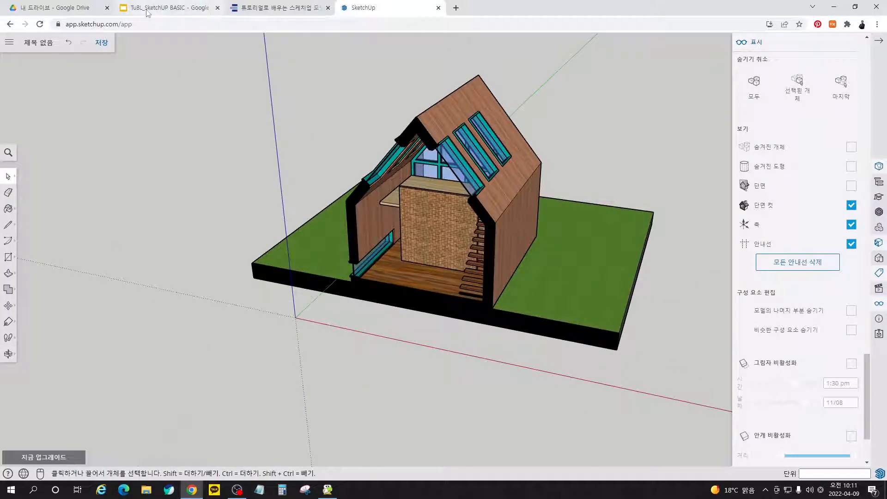
Step: Switch to the e-book and read steps 8 and 9 on sloped and rotated section planes
left_click(277, 8)
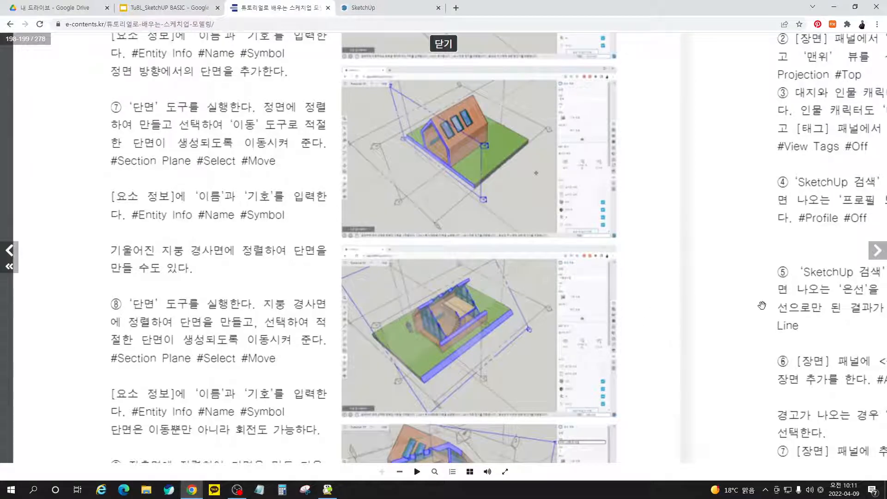
scroll(699, 356, "down", 8)
scroll(710, 190, "up", 3)
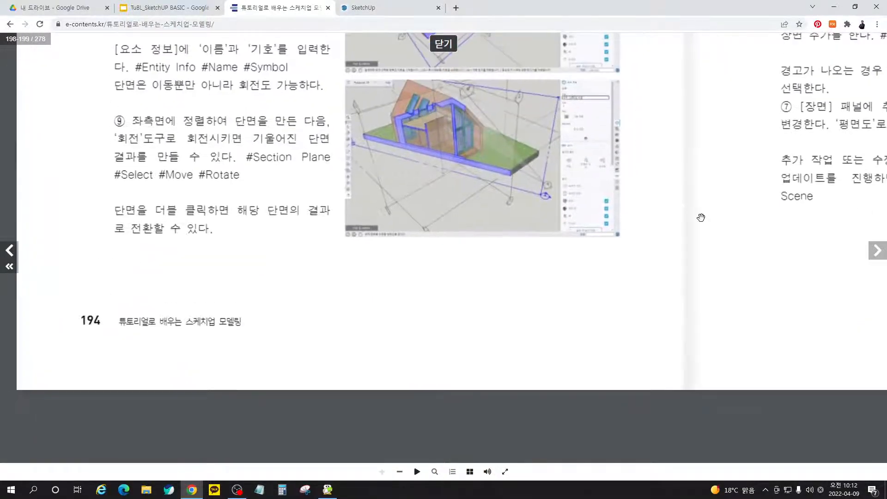
scroll(693, 255, "up", 3)
scroll(693, 256, "up", 3)
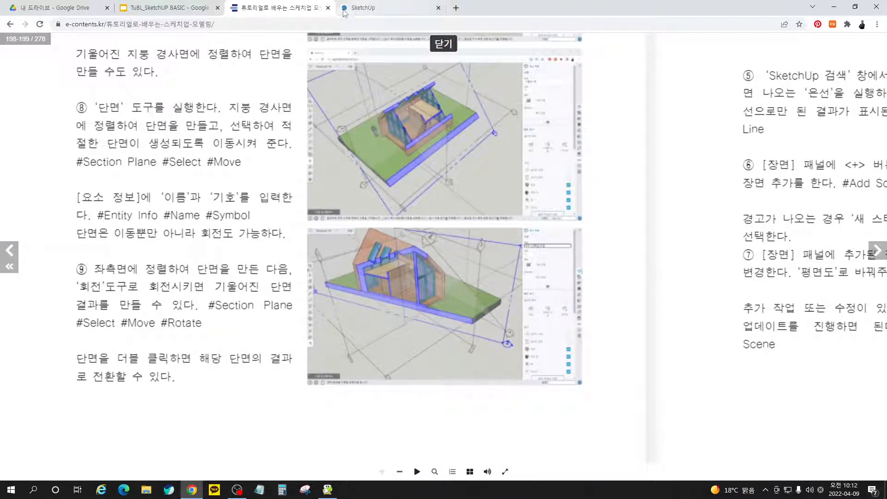
Step: Return to SketchUp, show the section planes and place a new section plane on the house's long side wall
left_click(370, 8)
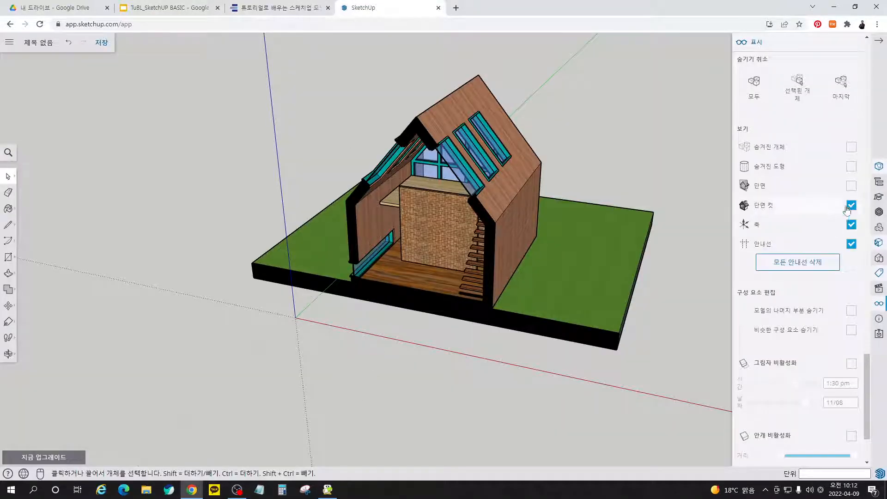
left_click(852, 185)
middle_click_drag(87, 294, 359, 381)
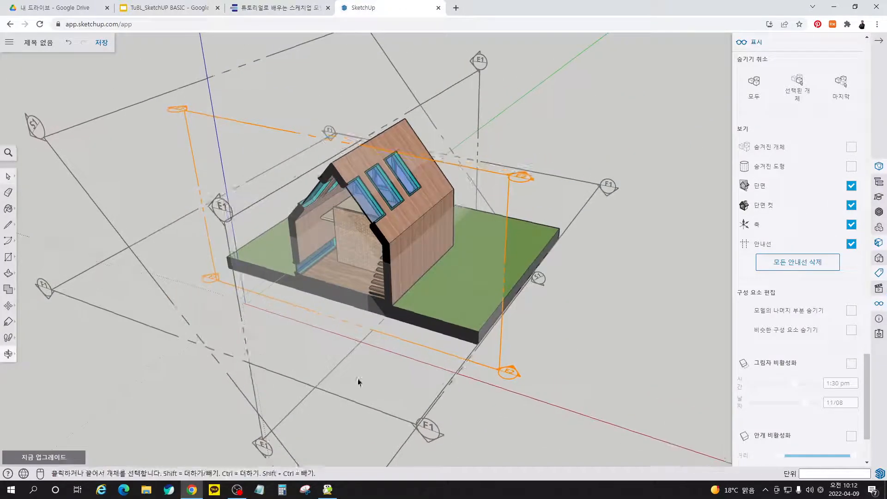
left_click(9, 323)
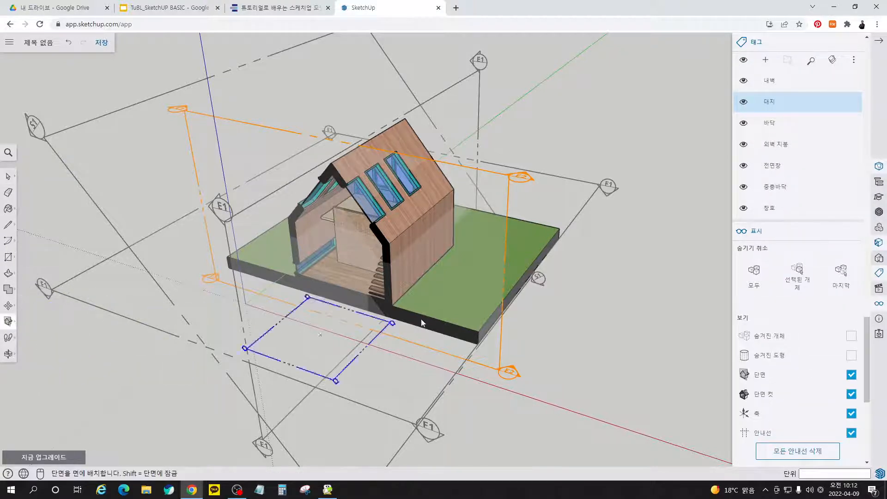
left_click(430, 245)
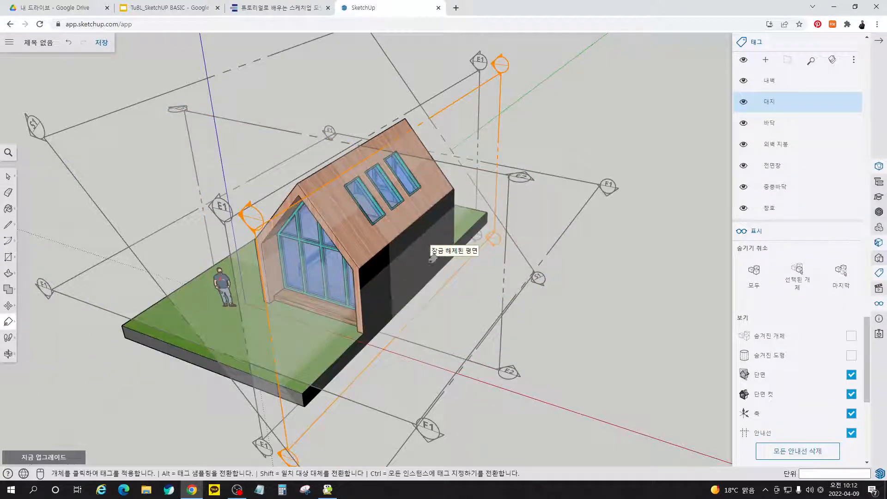
Step: Rotate the new section plane horizontally by about 32° around the side wall's front base corner
left_click(312, 426)
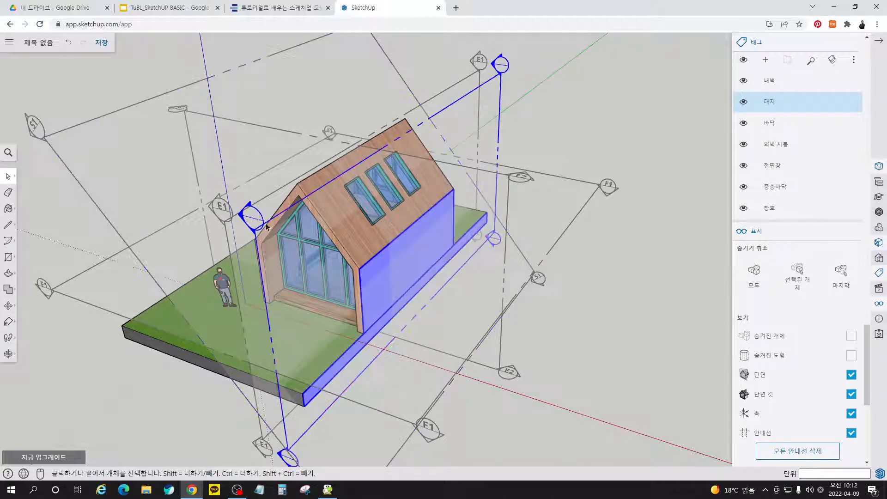
scroll(485, 161, "down", 2)
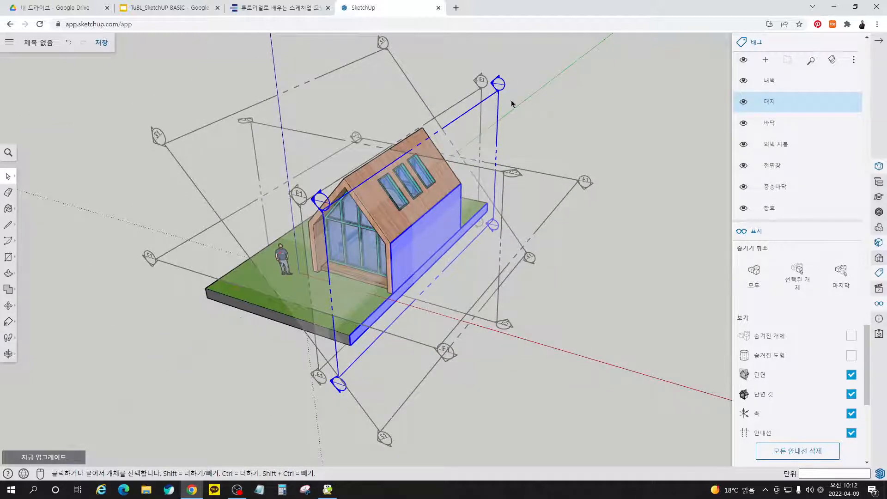
middle_click_drag(441, 148, 460, 305)
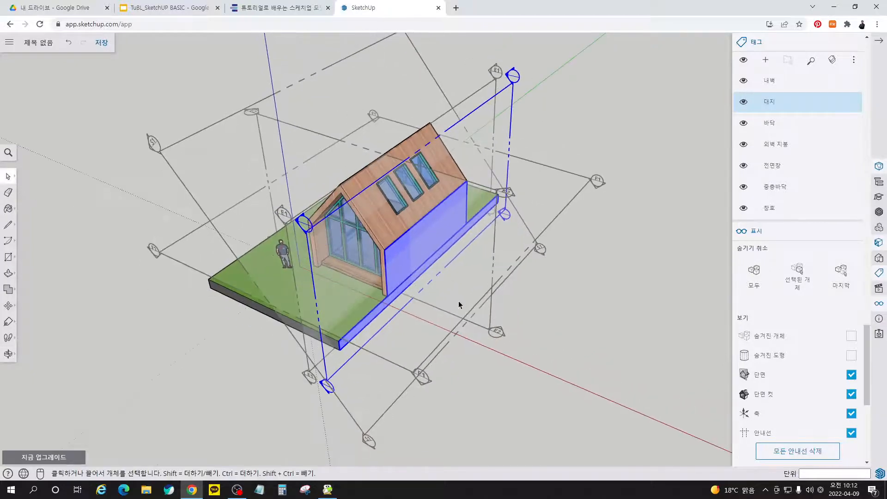
key("q")
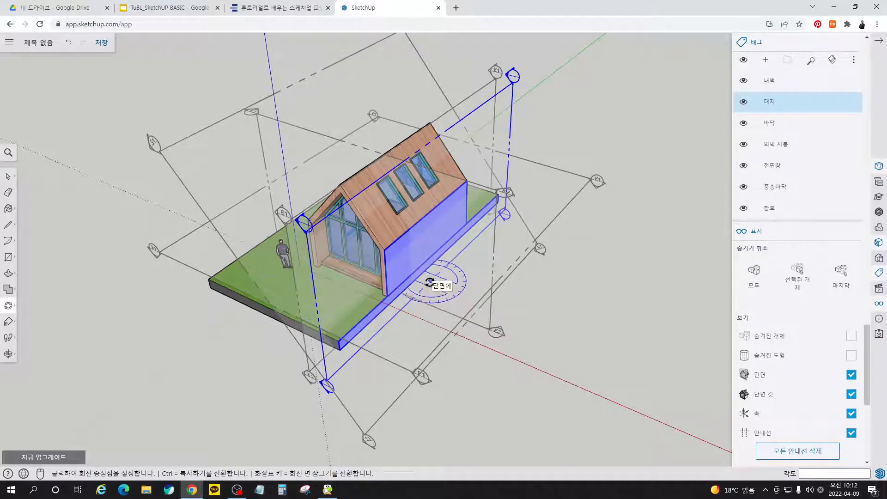
left_click(388, 296)
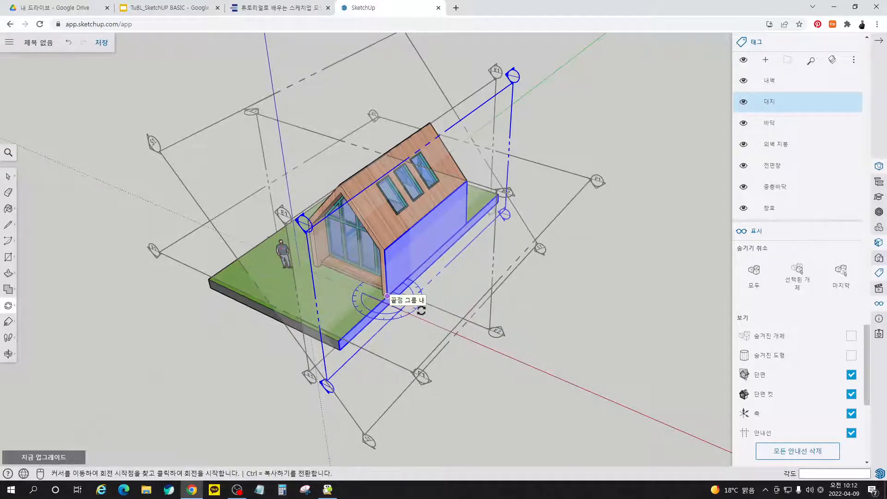
left_click(597, 380)
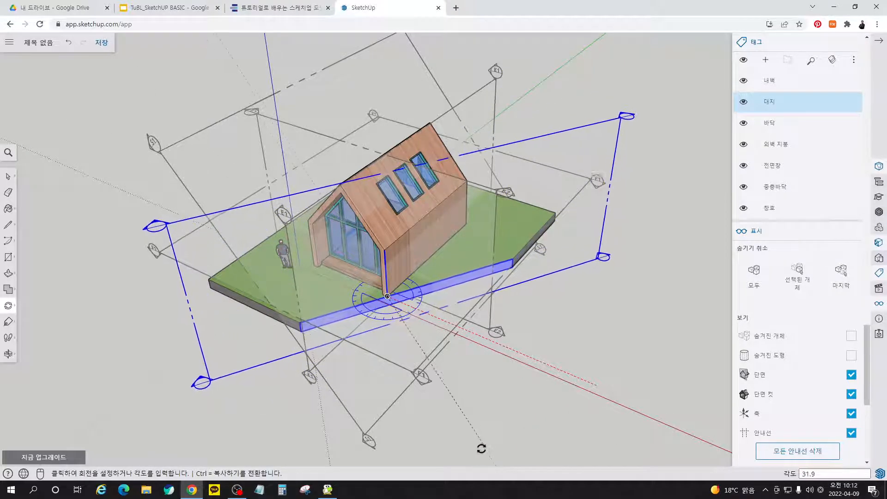
left_click(481, 449)
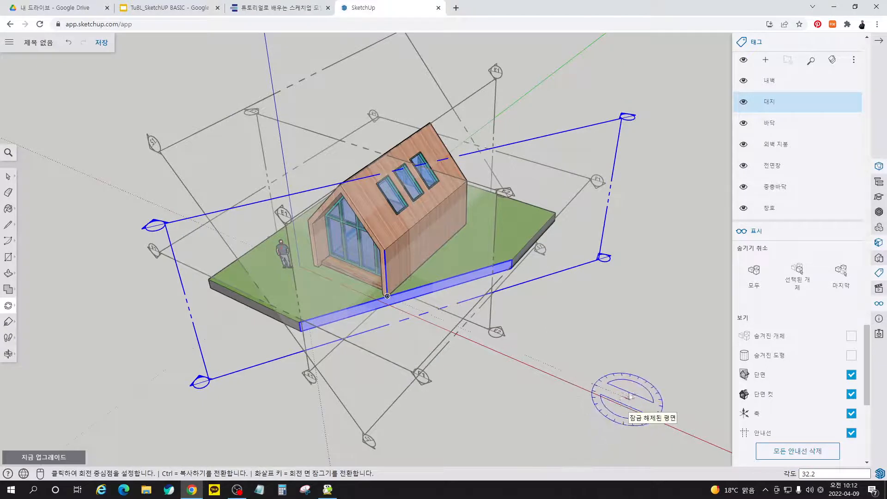
Step: Move the rotated section plane about 3300 mm so that it cuts diagonally through the house, and deselect it
key("m")
left_click(610, 264)
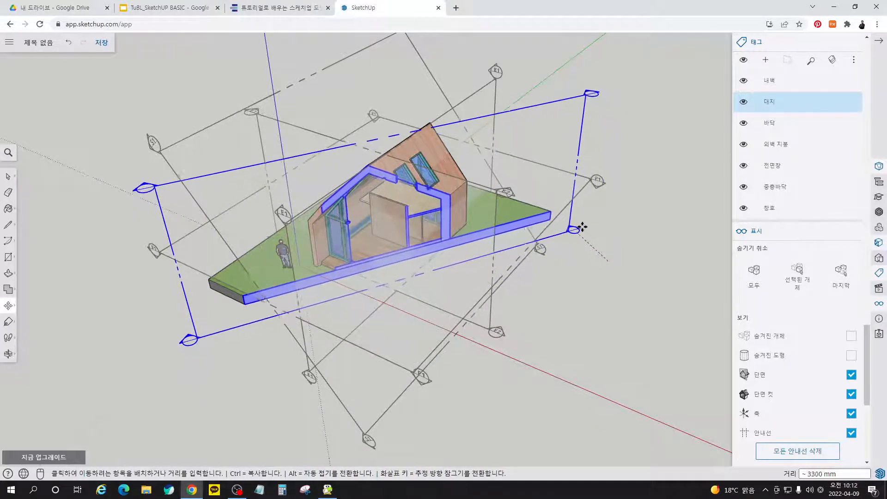
left_click(580, 227)
key("space")
left_click(507, 401)
Step: Tilt the diagonal section plane off vertical by rotating it around the green axis at a front wall endpoint
middle_click_drag(257, 331, 273, 200)
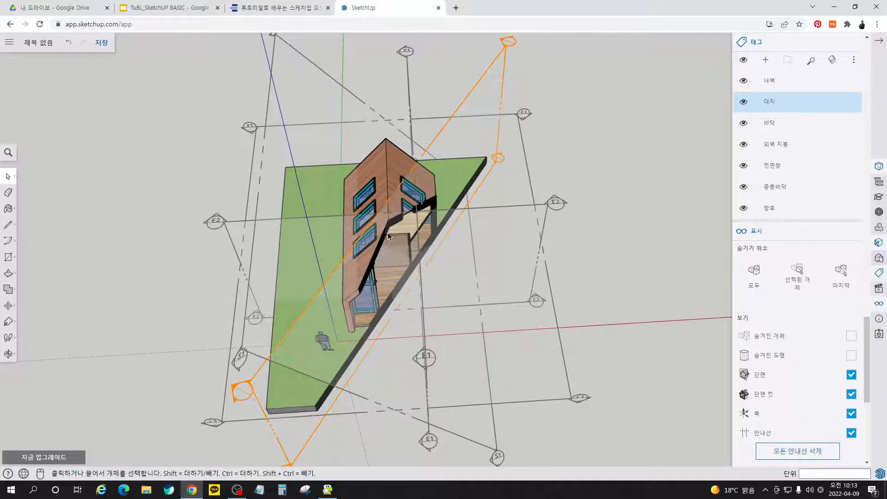
middle_click_drag(467, 170, 456, 119)
middle_click_drag(337, 335, 385, 370)
left_click(347, 403)
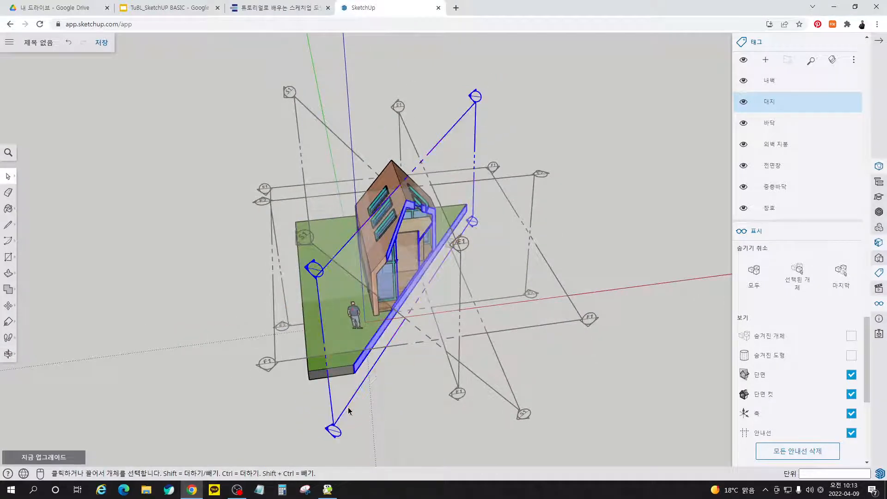
key("q")
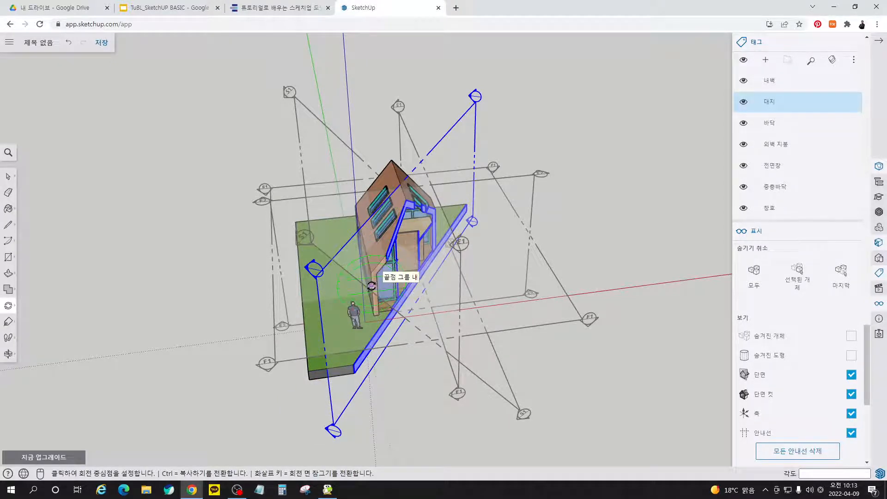
left_click(377, 281)
left_click(611, 280)
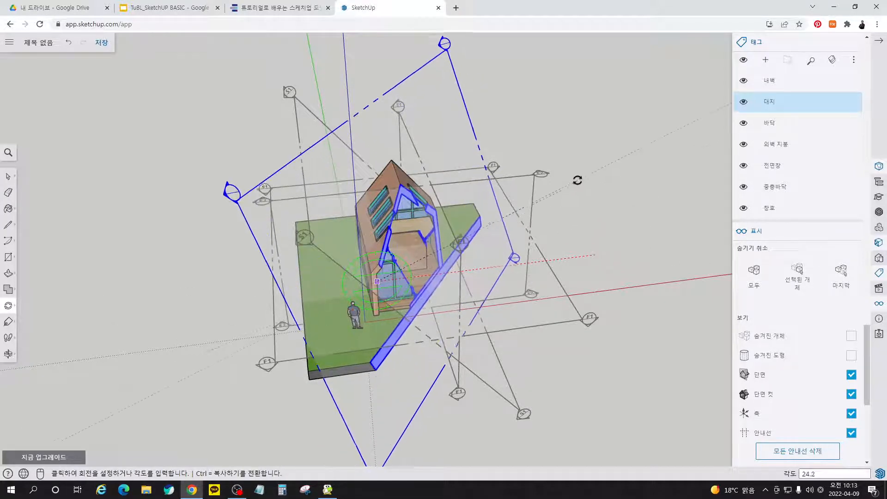
left_click(549, 133)
Step: Move the tilted section plane further across the house interior and deselect it
middle_click_drag(591, 302, 462, 371)
key("m")
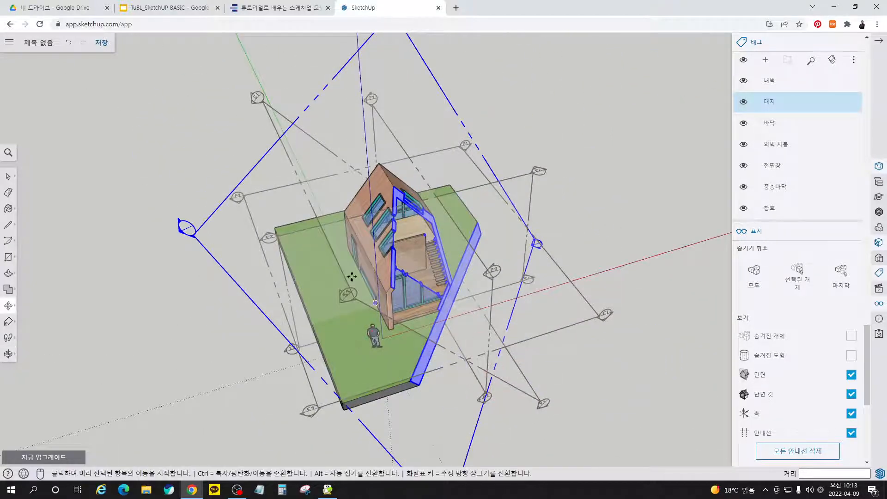
left_click(185, 234)
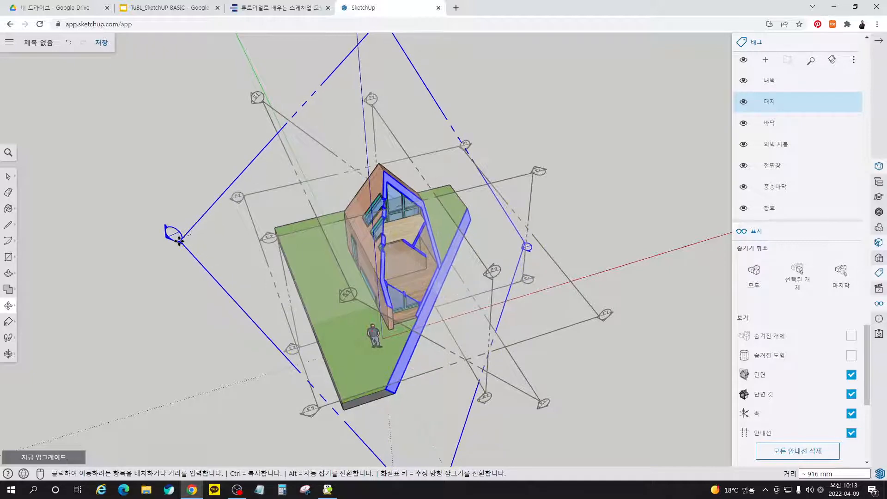
left_click(184, 239)
key("space")
left_click(619, 241)
Step: Examine the tilted section from several sides and delete that section plane
middle_click_drag(600, 268, 236, 217)
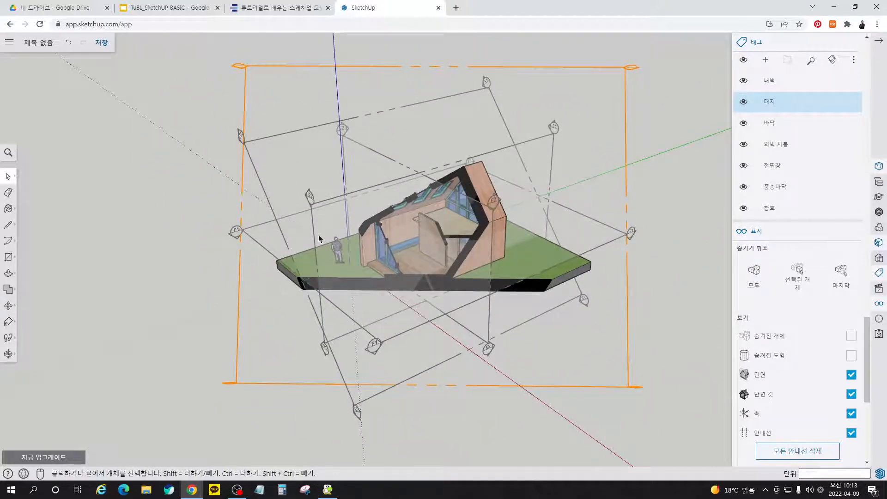
middle_click_drag(251, 319, 447, 353)
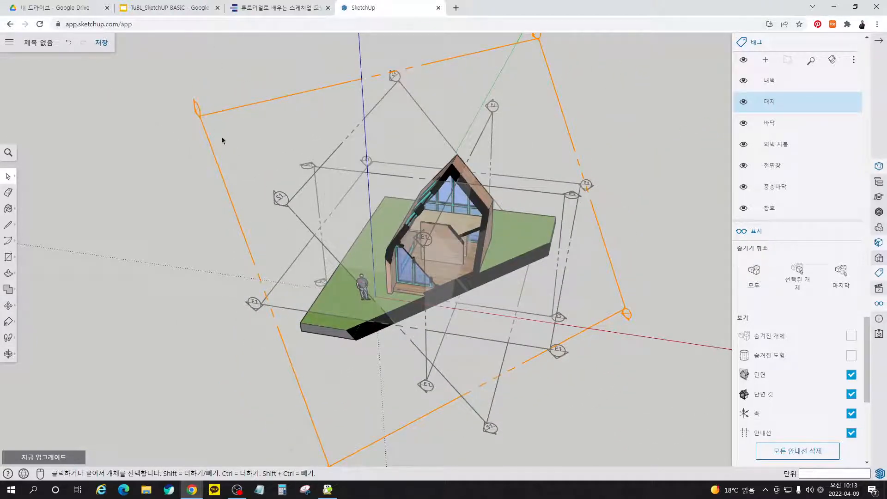
left_click(198, 109)
key("Delete")
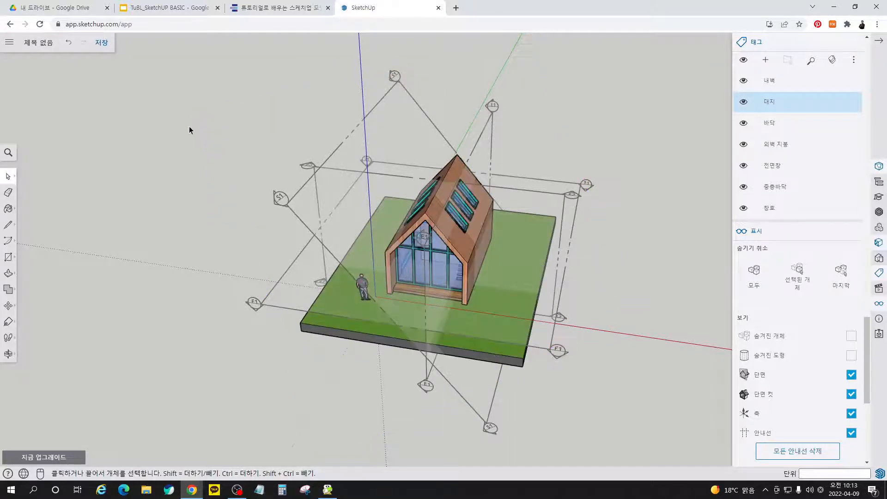
Step: Switch to the e-book and read the section on creating the floor plan scene
left_click(277, 8)
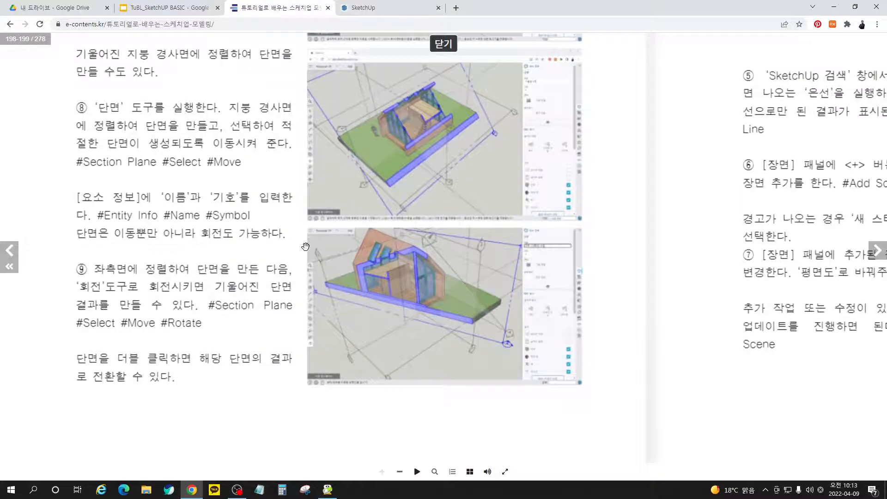
left_click_drag(754, 151, 513, 310)
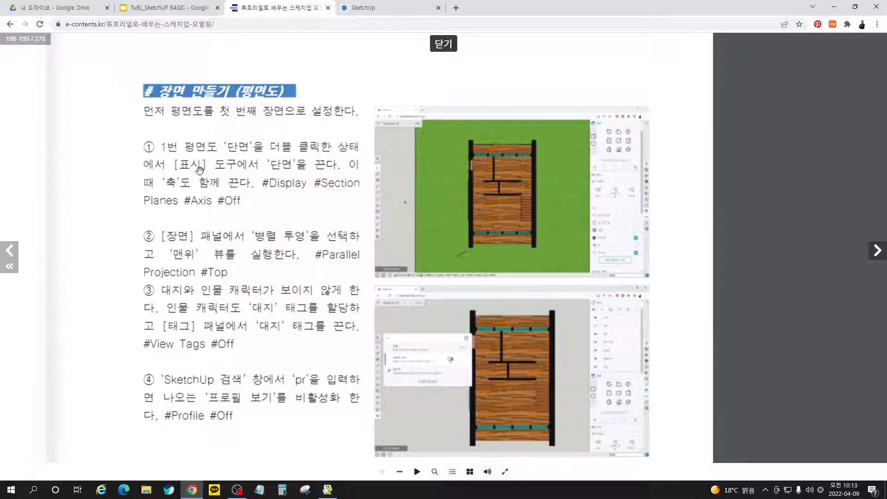
Step: Switch to SketchUp and delete the human figure standing on the lawn beside the house
left_click(370, 7)
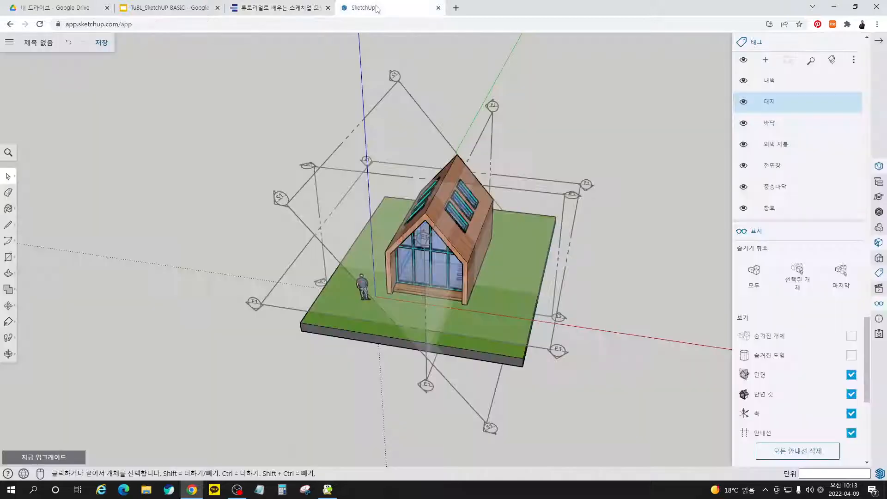
scroll(351, 290, "up", 4)
left_click(384, 292)
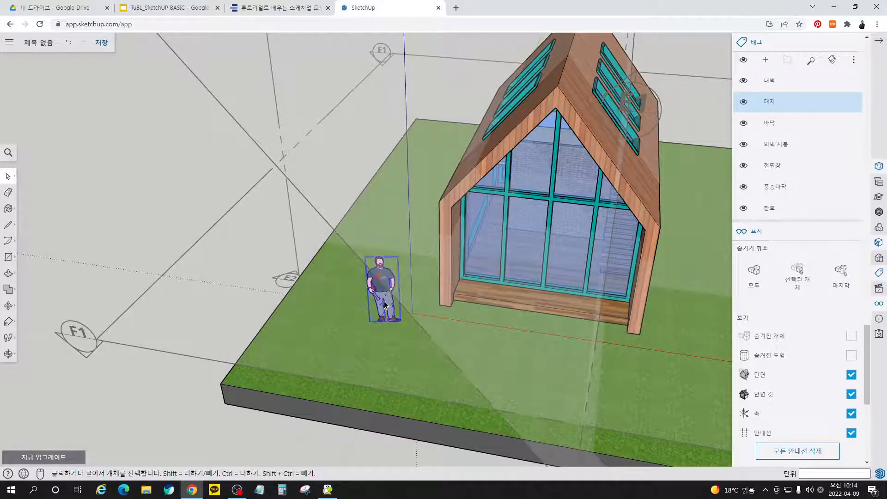
key("Delete")
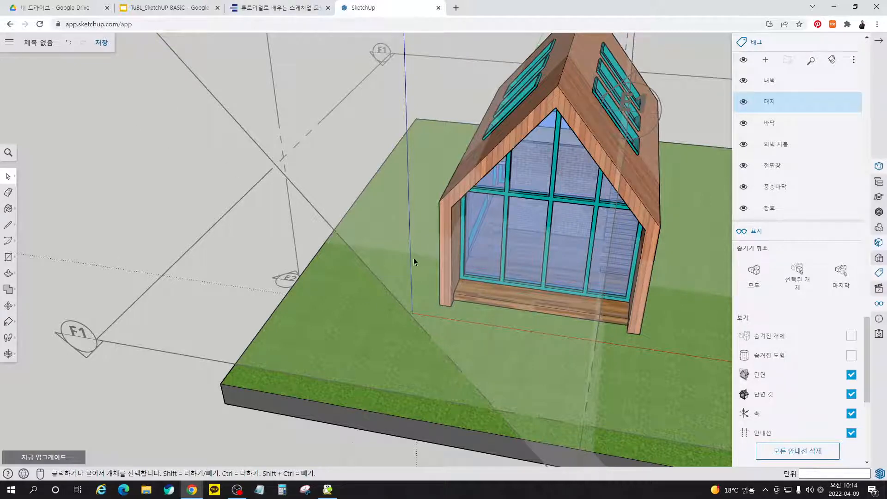
Step: Activate the cut of the horizontal floor plan section plane F1 and hide the section planes (단면)
left_click(279, 13)
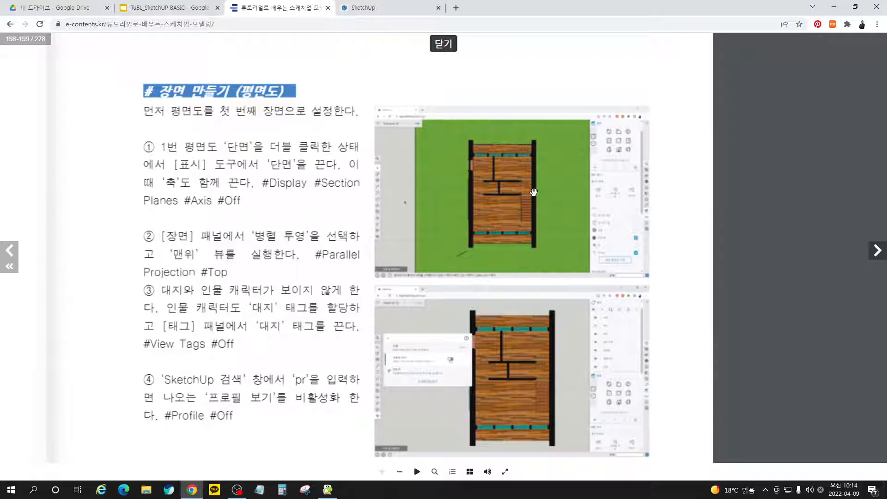
left_click(369, 7)
scroll(249, 274, "down", 3)
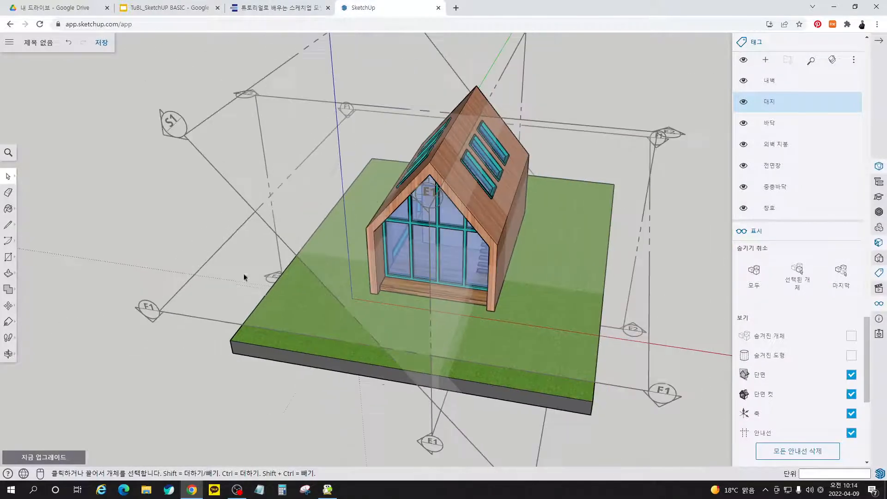
left_click(144, 315)
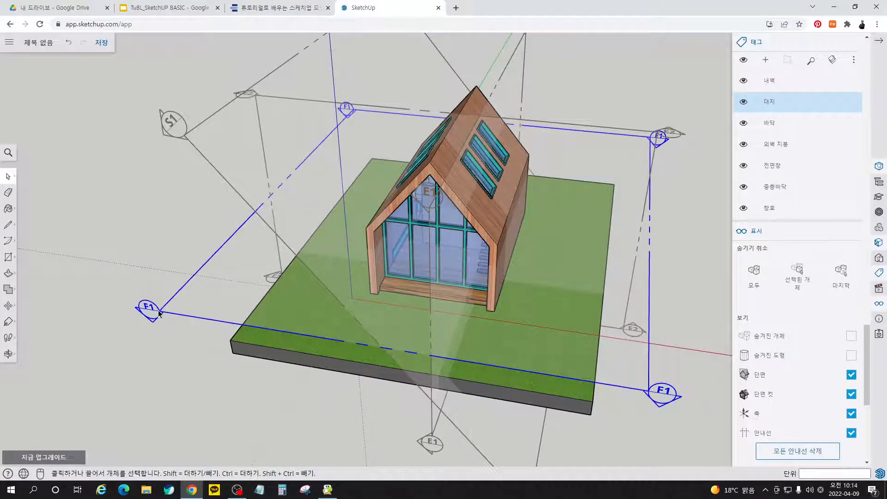
double_click(158, 309)
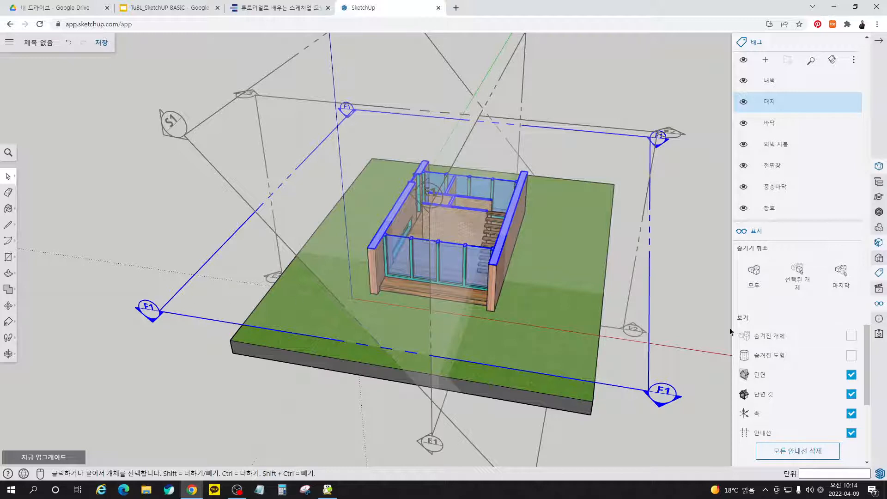
left_click(855, 378)
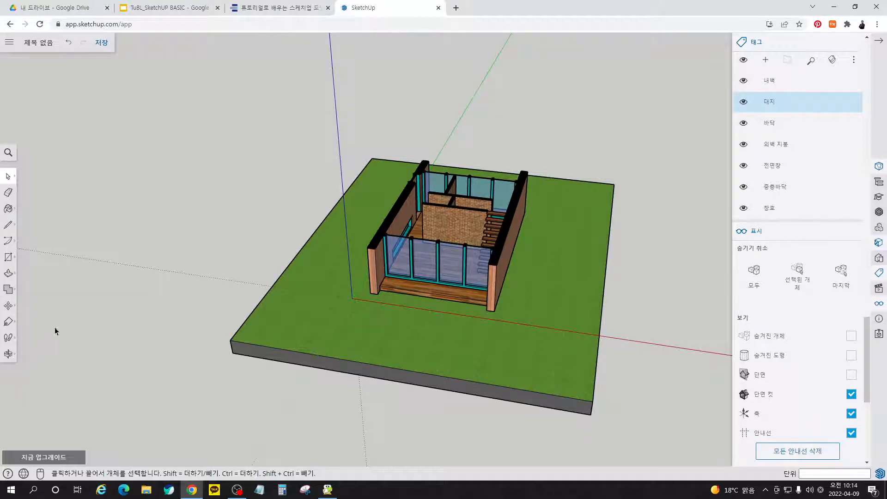
Step: Check the e-book's view instructions and set the model to parallel projection in the top view
left_click(278, 7)
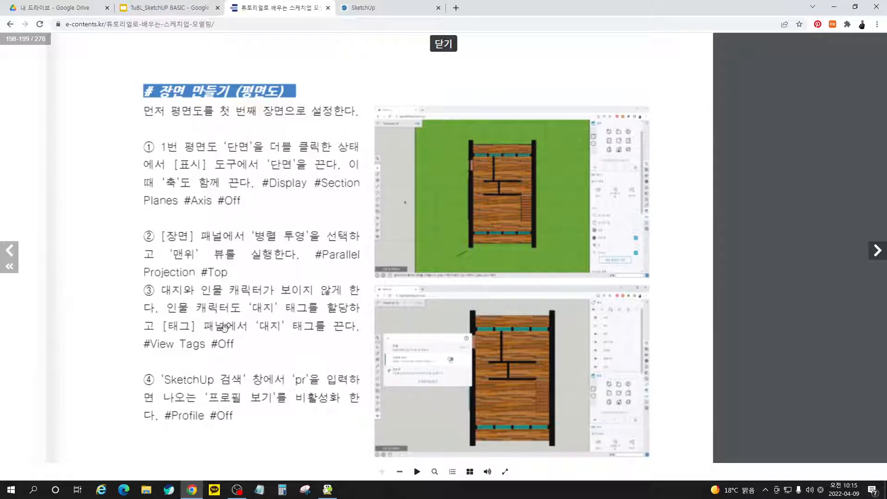
left_click(370, 7)
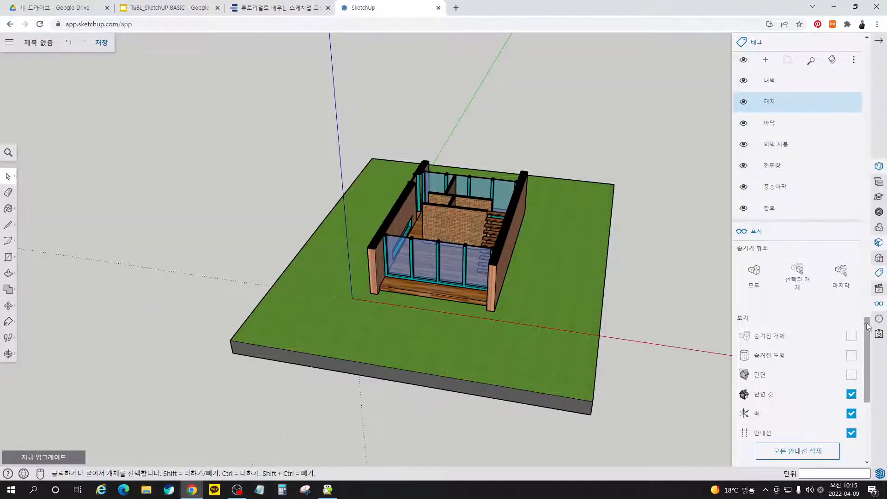
left_click(879, 288)
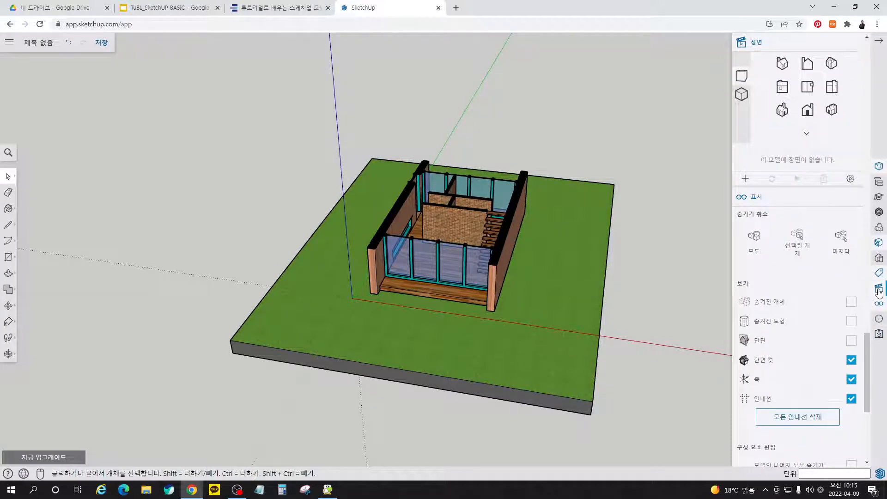
left_click(742, 95)
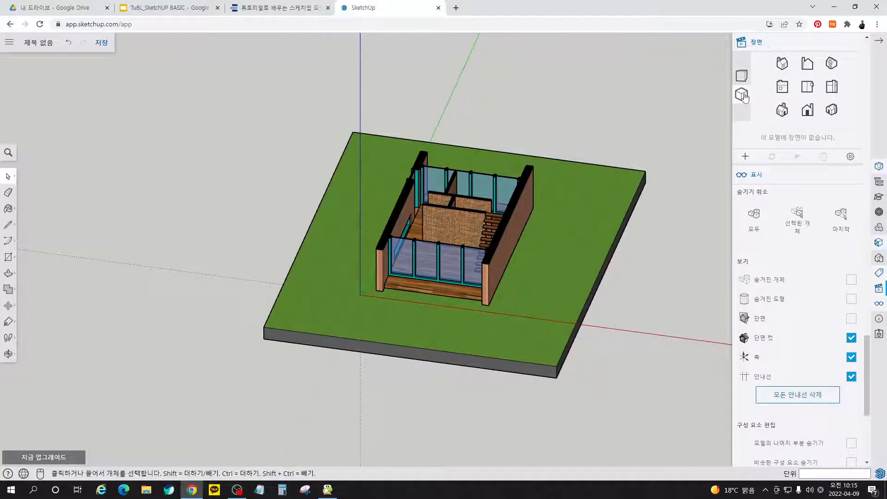
left_click(808, 86)
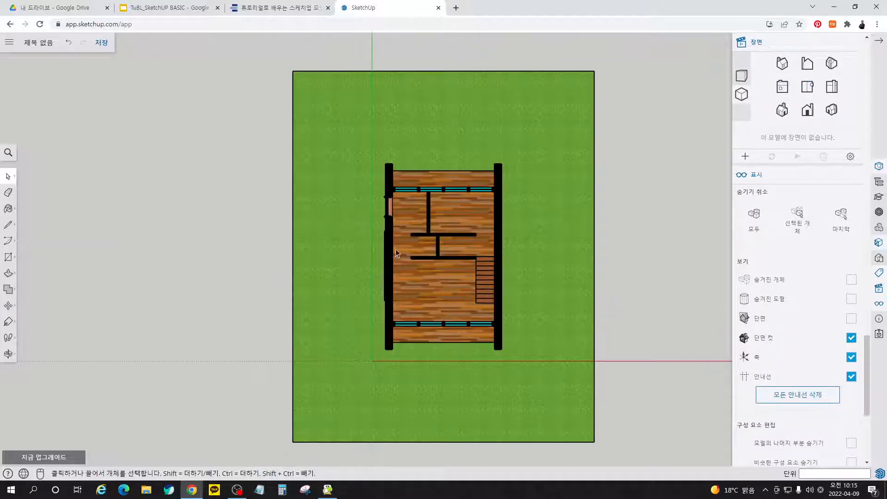
Step: Switch the plan view to perspective for comparison and return it to parallel projection
left_click(741, 75)
scroll(470, 266, "up", 5)
scroll(471, 265, "down", 1)
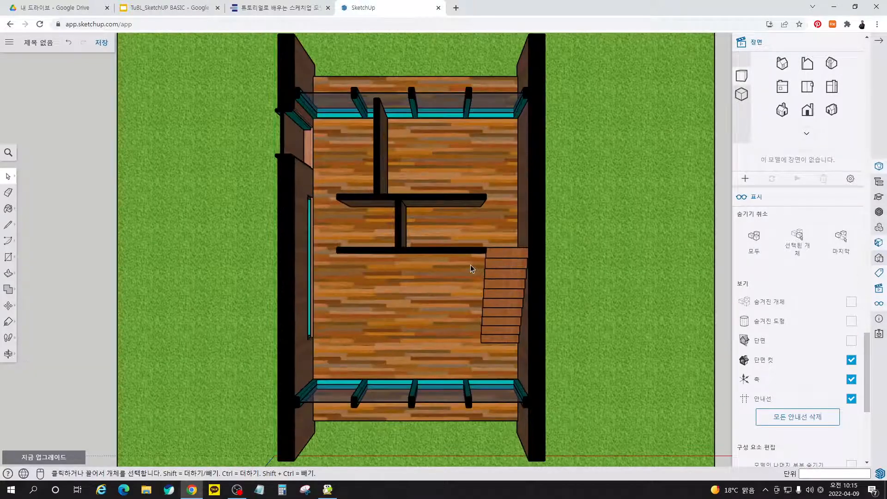
scroll(388, 268, "down", 2)
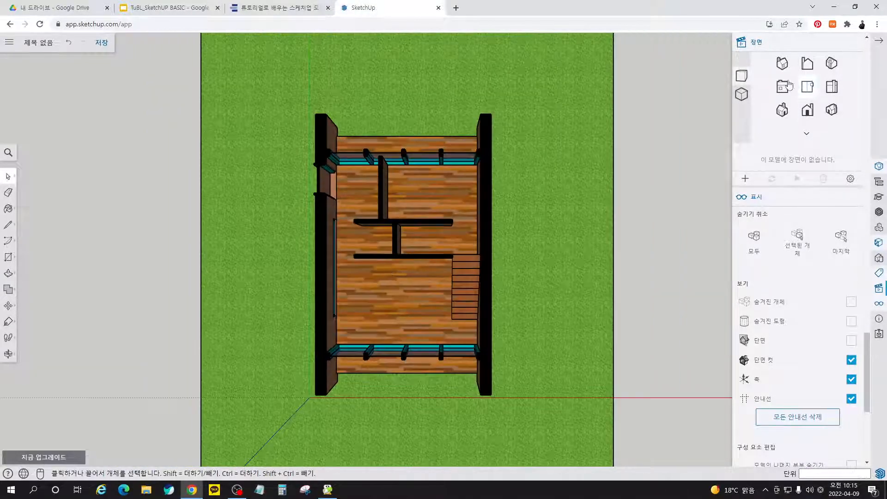
left_click(742, 96)
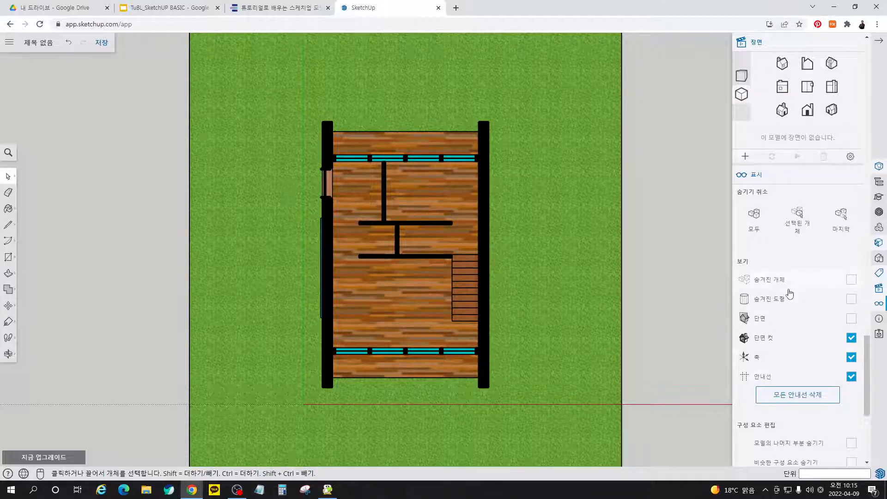
Step: Hide the site tag 대지 and turn off the display of the model axes (축)
left_click(879, 273)
left_click(743, 102)
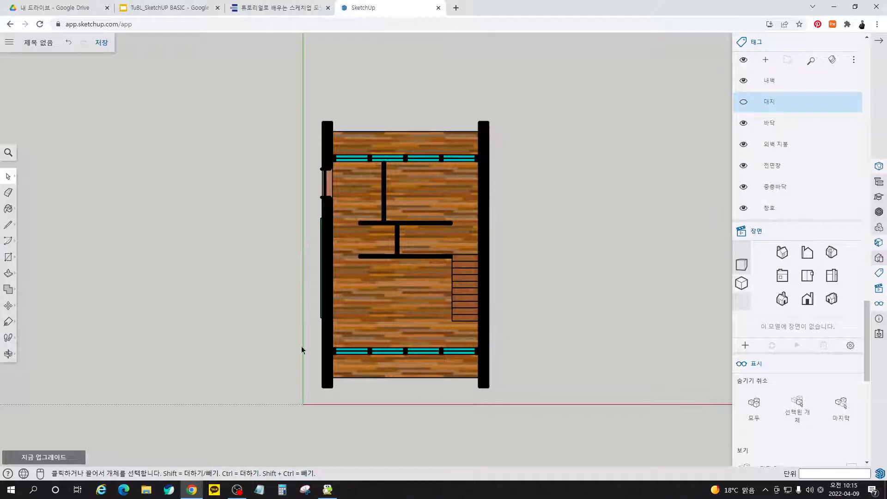
left_click(879, 304)
left_click(852, 224)
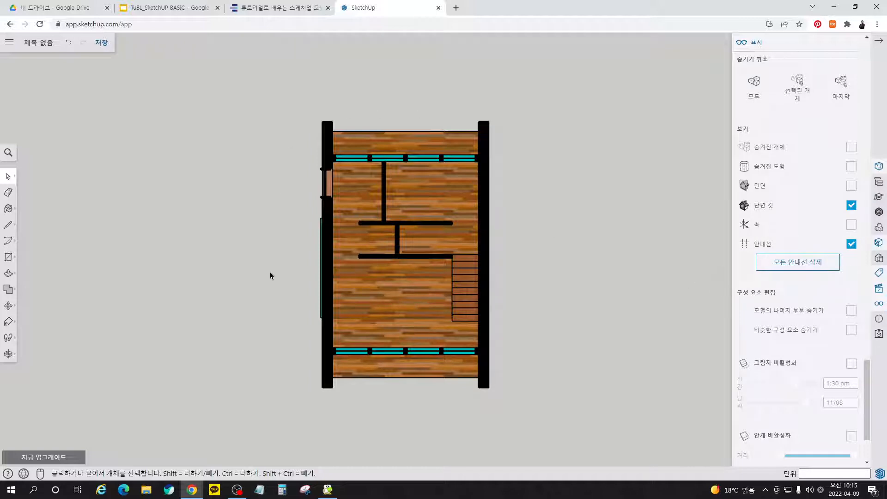
middle_click(528, 277)
Step: Zoom to the model extents, pan the floor plan until it fits the view, and reopen the Scenes panel
left_click(9, 354)
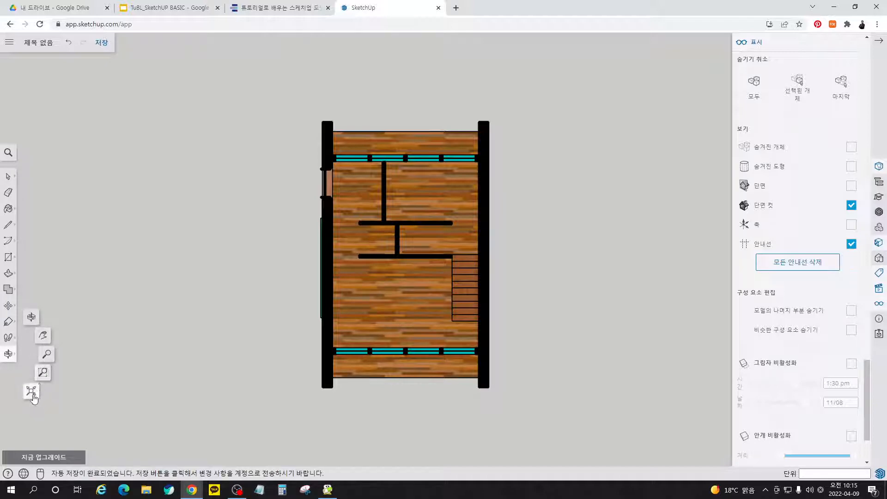
left_click(32, 392)
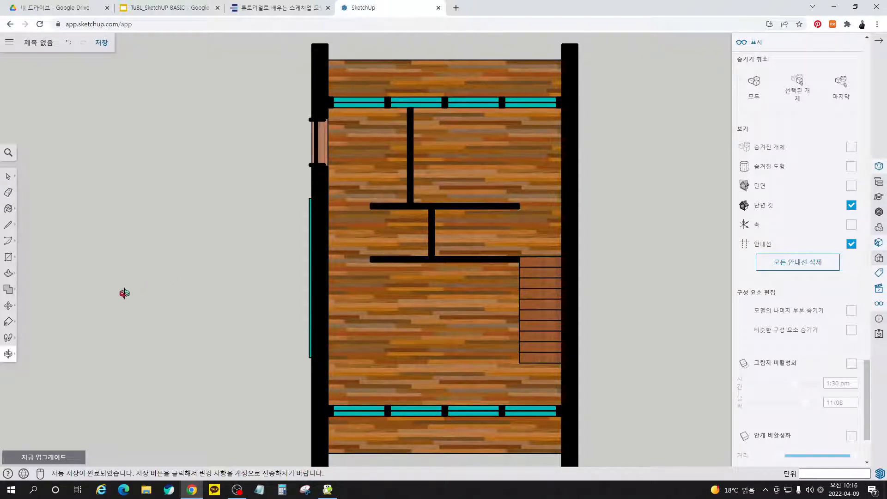
left_click(9, 354)
left_click(44, 337)
left_click_drag(482, 315, 480, 310)
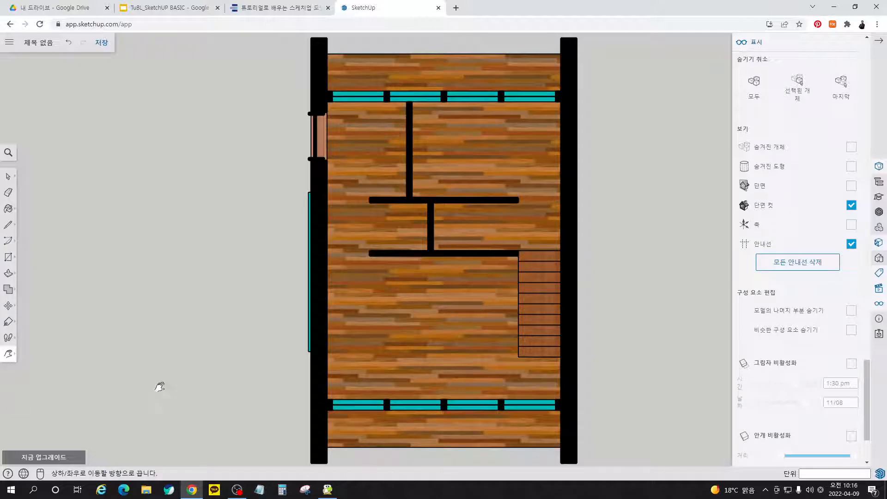
left_click(880, 38)
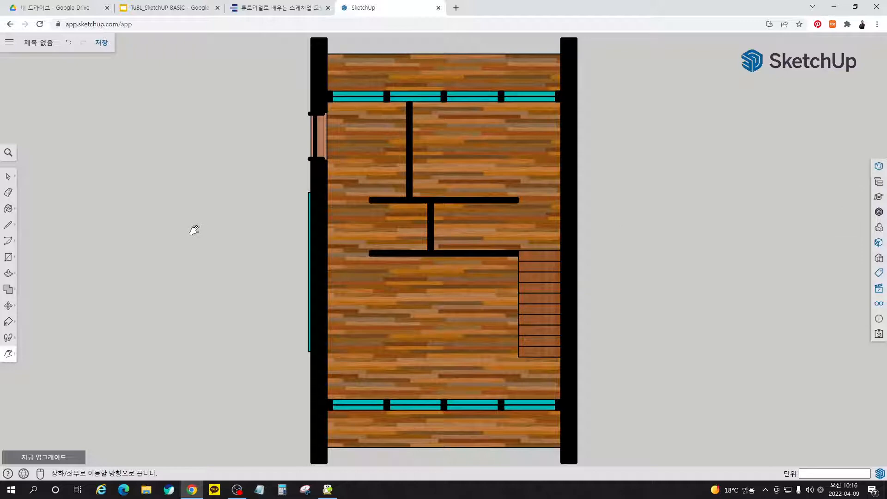
left_click(879, 289)
Step: Check the e-book's profile instruction, find the 프로필 보기 command and turn off profile edges on the house
left_click(269, 14)
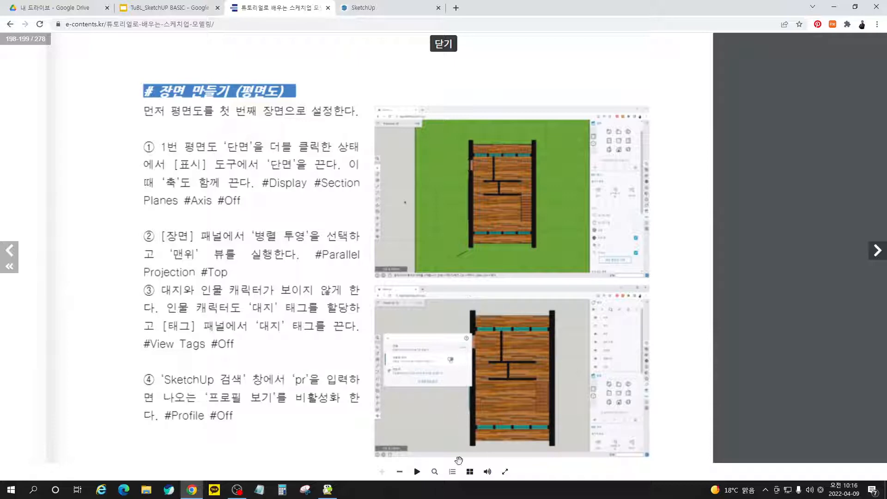
left_click(370, 14)
middle_click_drag(428, 329, 490, 323)
middle_click_drag(351, 144, 311, 134)
middle_click_drag(355, 269, 337, 206)
scroll(252, 300, "up", 6)
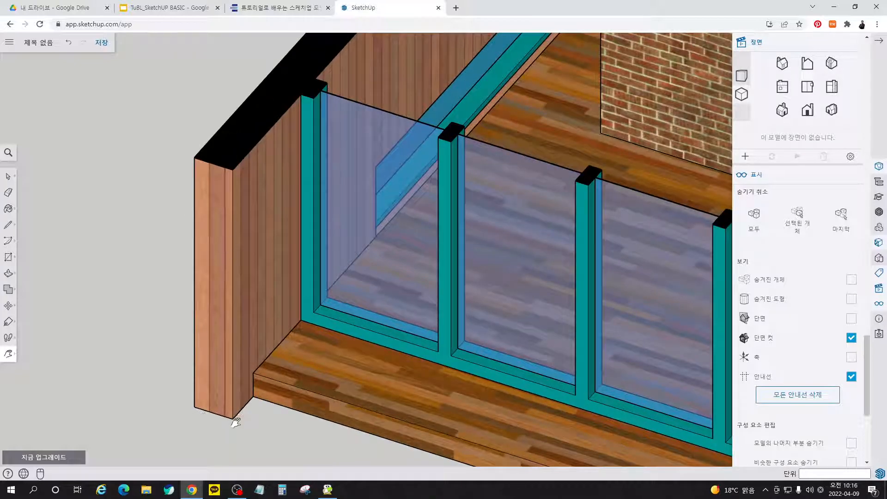
left_click(9, 153)
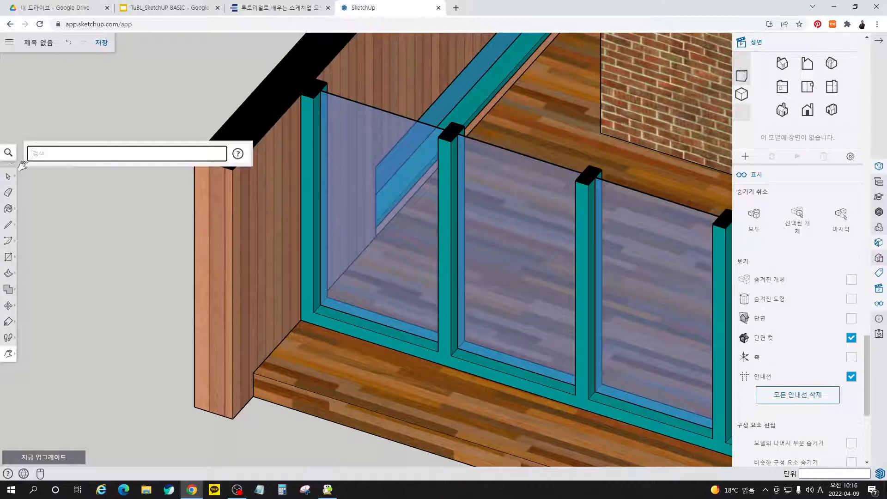
type("vm")
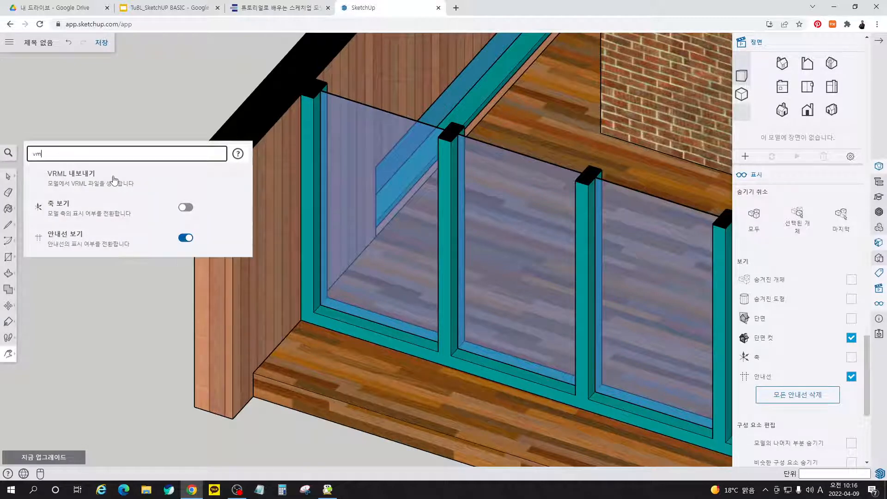
key("BackSpace")
key("BackSpace")
type("p")
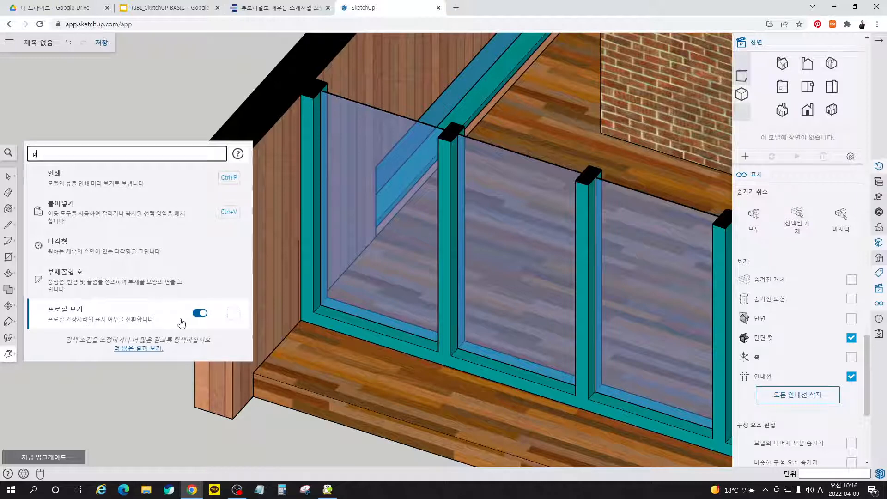
left_click(197, 316)
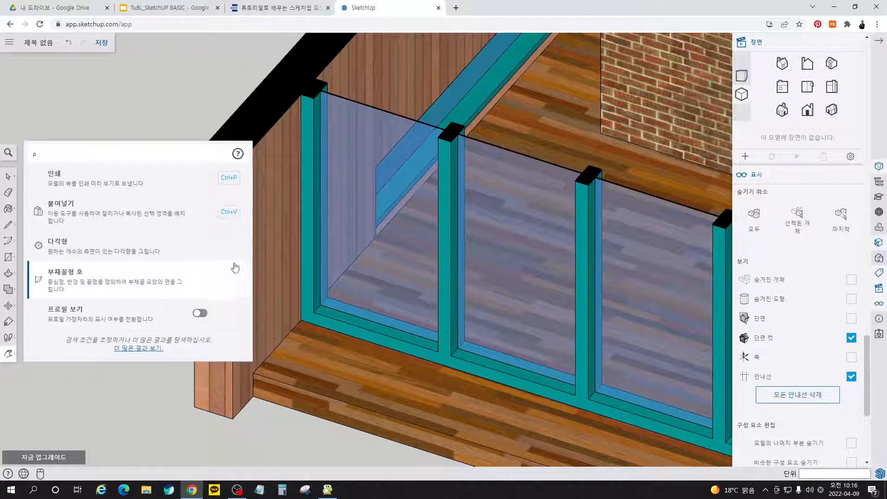
left_click(118, 119)
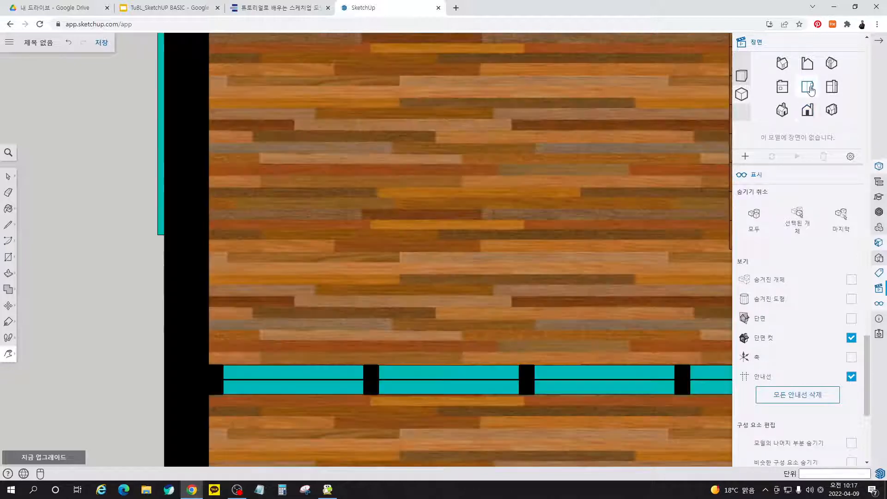
Step: Return to the top view, zoom to the model extents and pan the whole floor plan into view
left_click(811, 90)
left_click(8, 354)
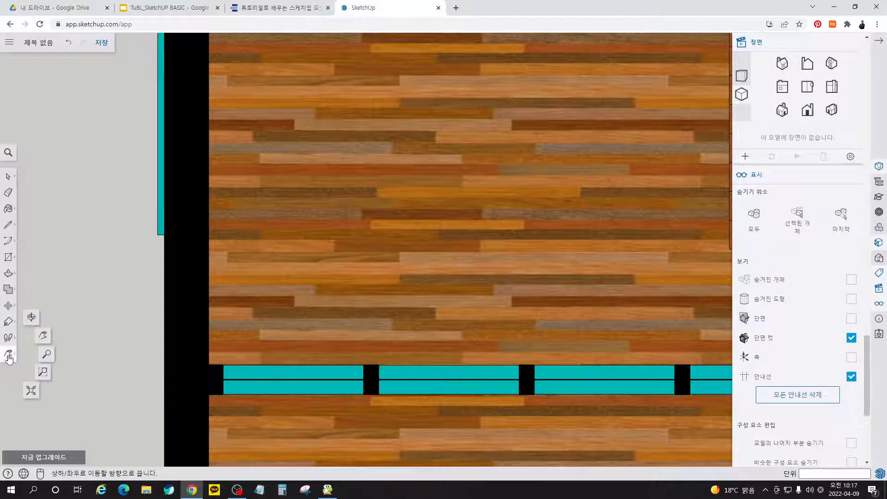
left_click(31, 392)
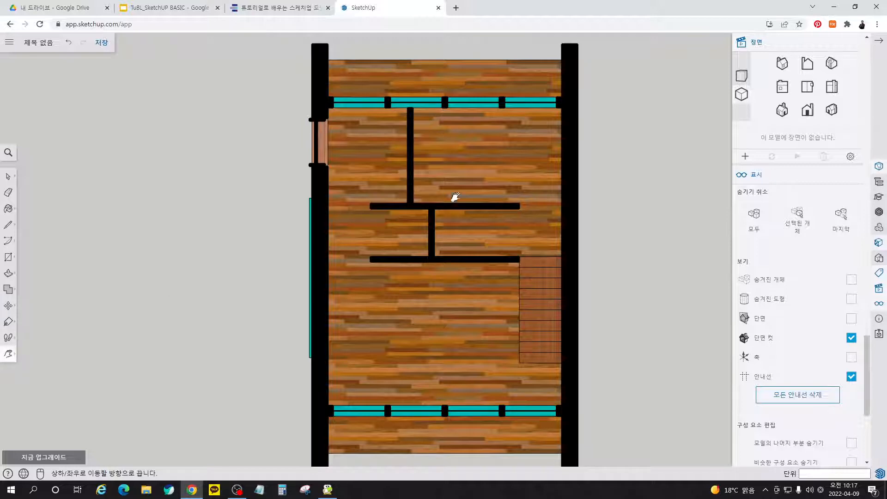
left_click_drag(460, 198, 460, 191)
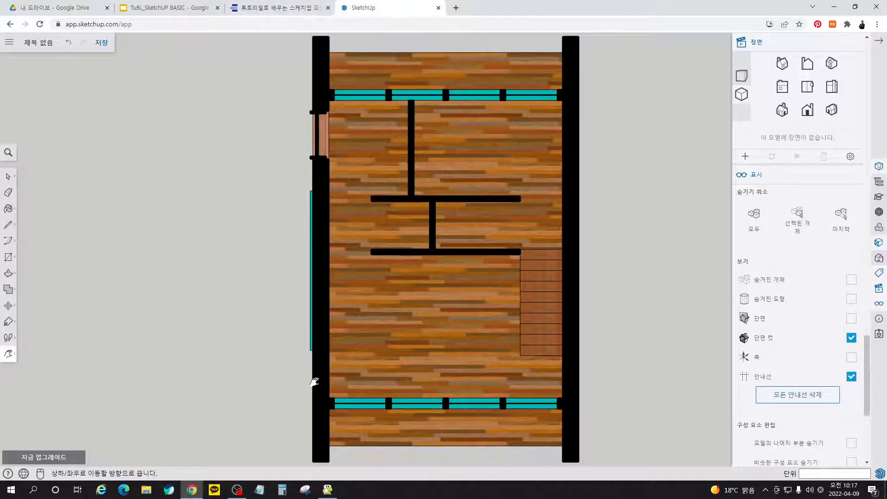
Step: Switch to the e-book and read the instructions on the hidden line style and adding the floor plan scene
left_click(299, 10)
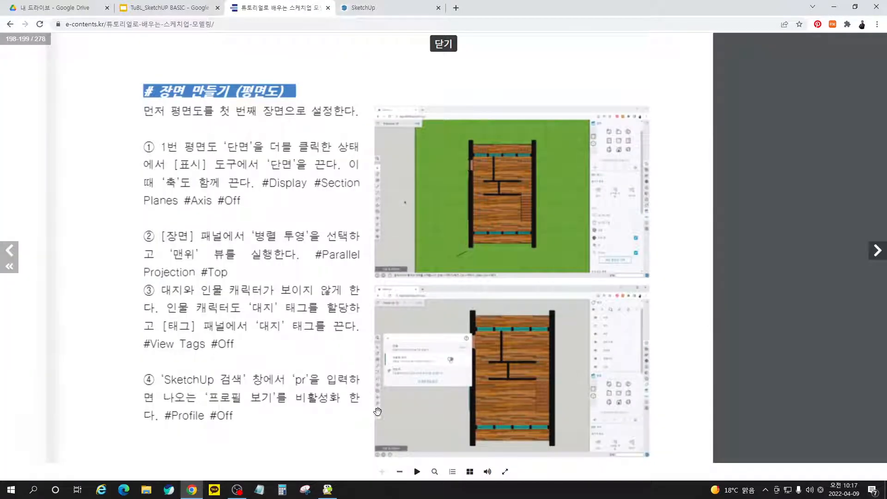
scroll(378, 415, "down", 8)
left_click_drag(350, 273, 354, 284)
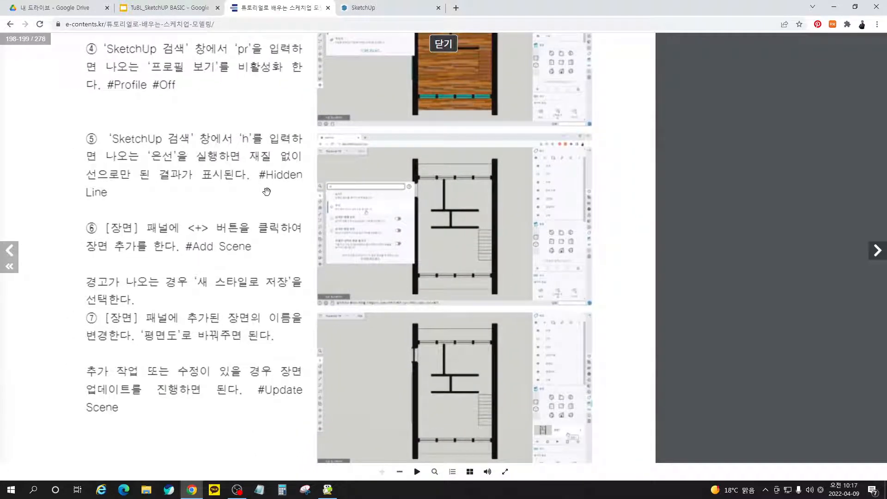
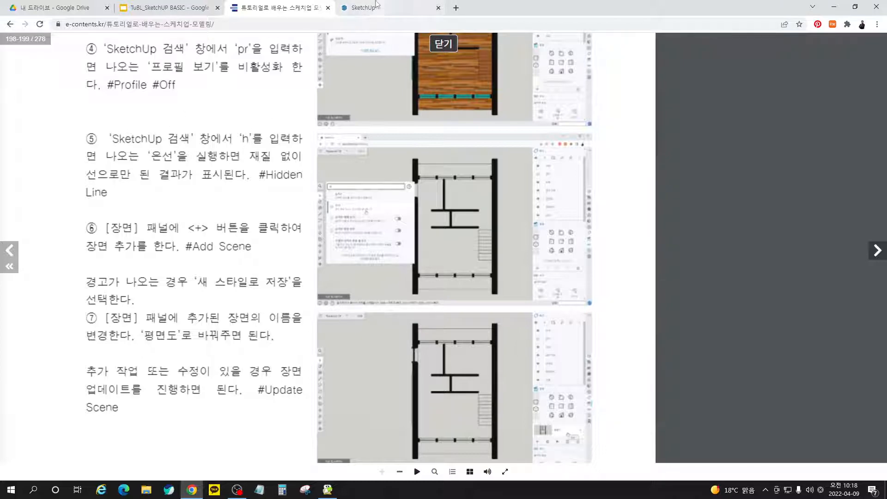
Step: Switch back to SketchUp, search the commands for "h" and apply the 은선 (hidden line) style to the floor plan
left_click(387, 10)
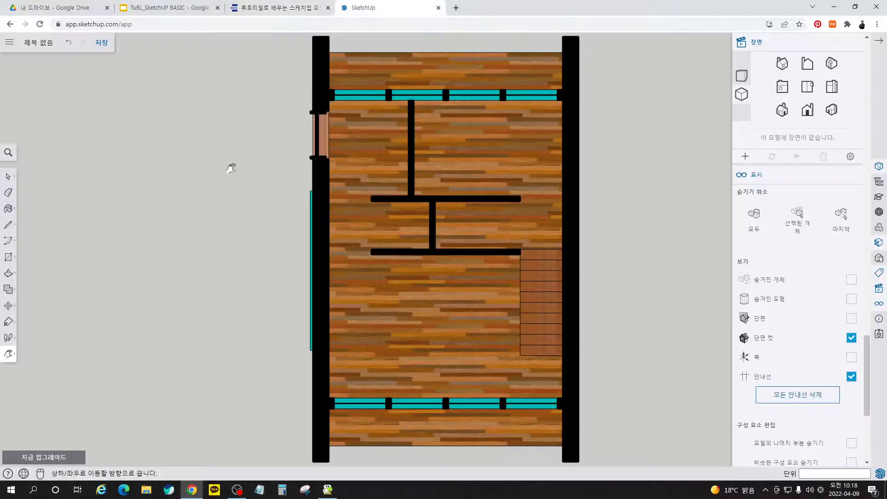
left_click(8, 153)
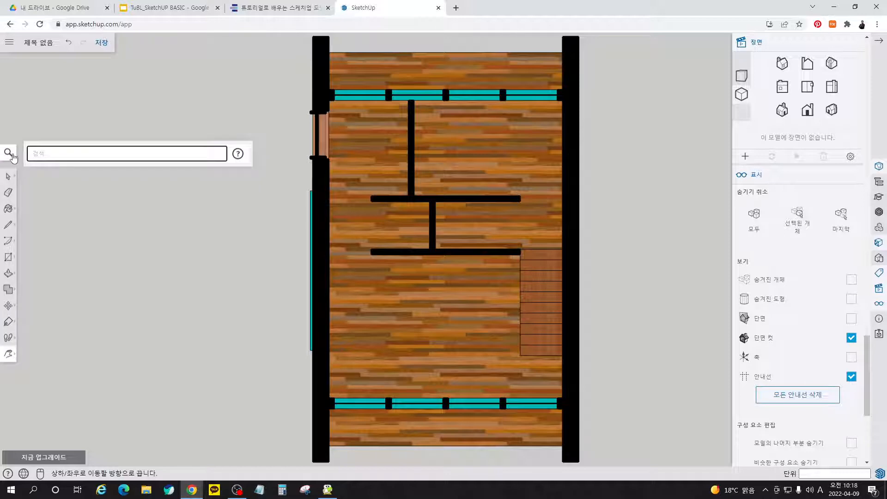
type("h")
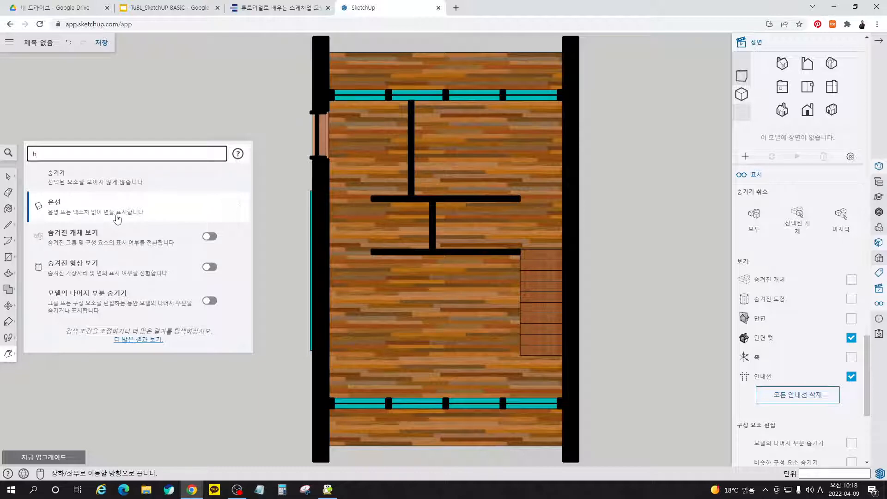
left_click(237, 208)
left_click(145, 210)
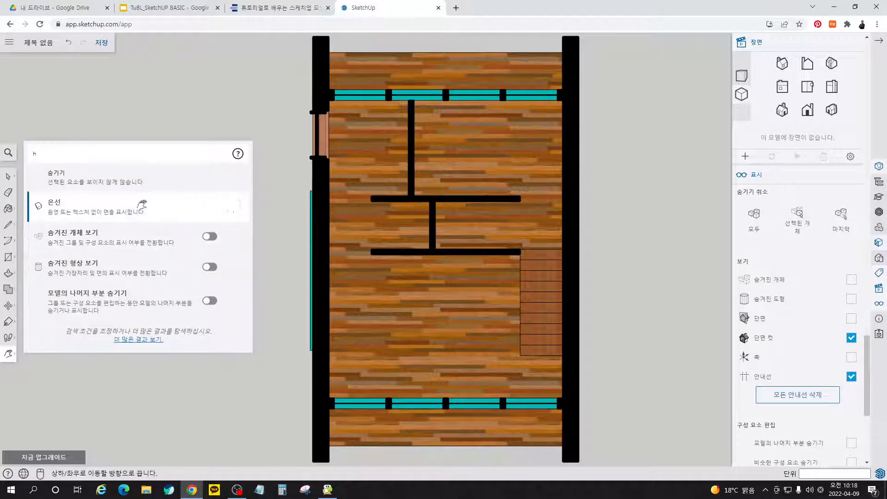
left_click(145, 210)
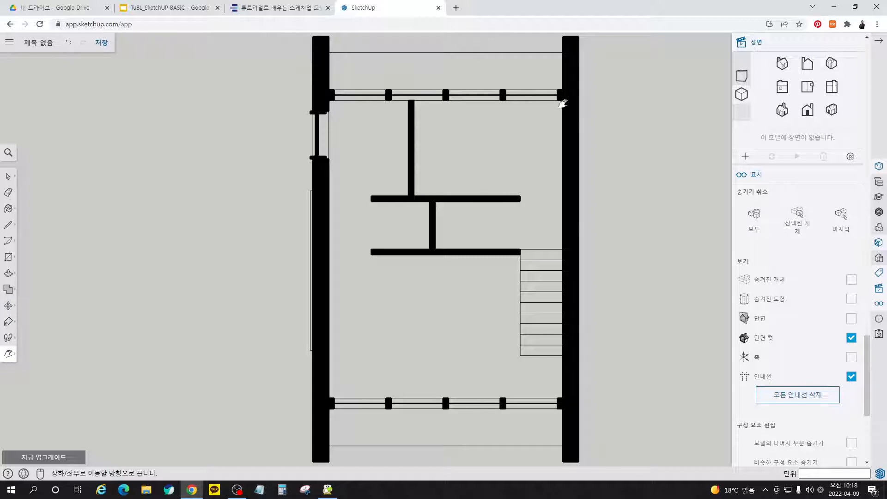
Step: Try the 와이어프레임 (wireframe) style on the floor plan and restore the 은선 (hidden line) style
left_click(8, 152)
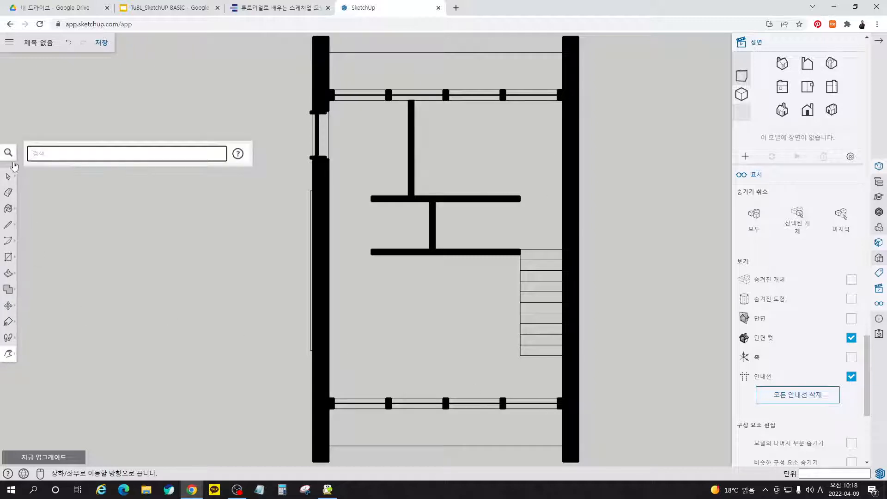
type("w")
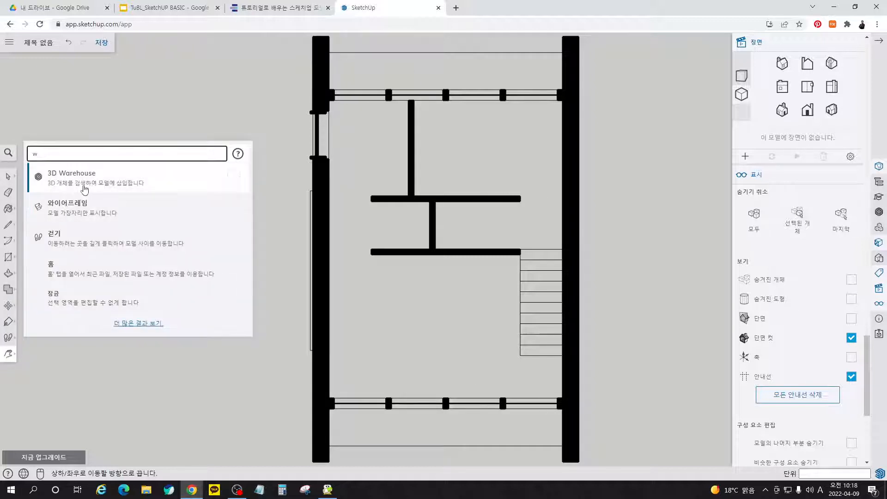
left_click(131, 213)
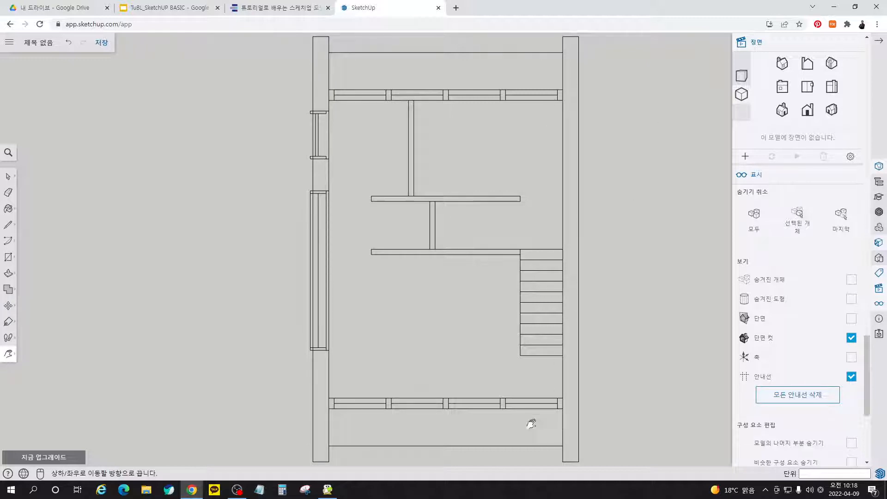
left_click(9, 153)
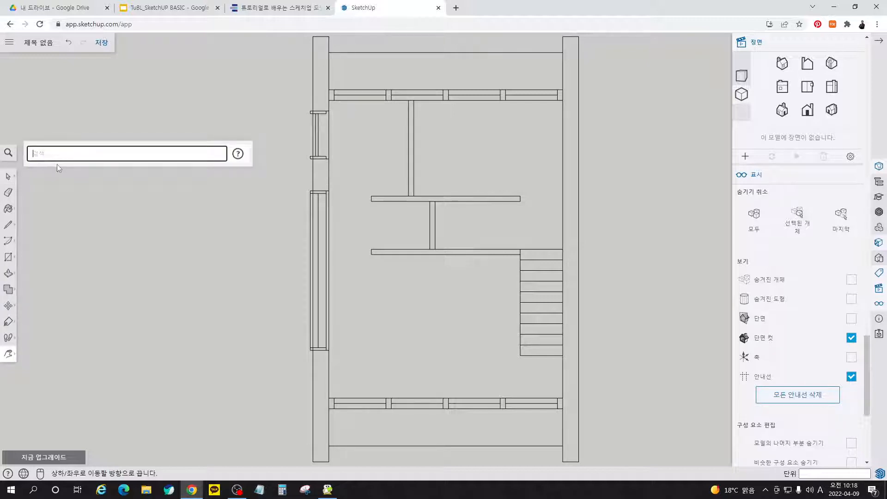
type("h")
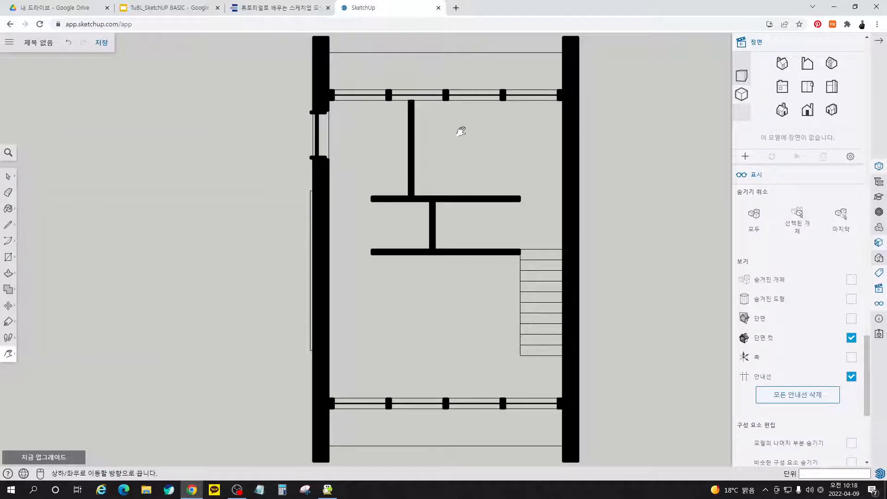
Step: Check the e-book's add-scene instruction and add a scene of the floor plan, saving the style changes as a new style
left_click(268, 11)
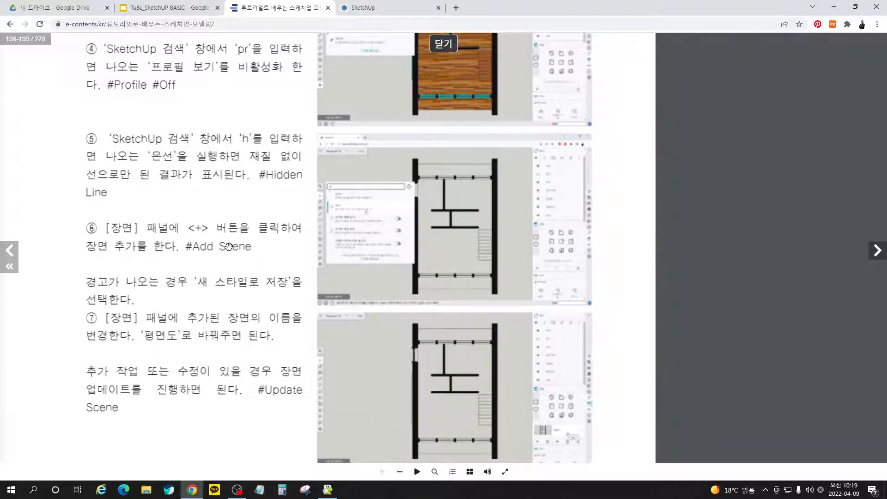
left_click(427, 8)
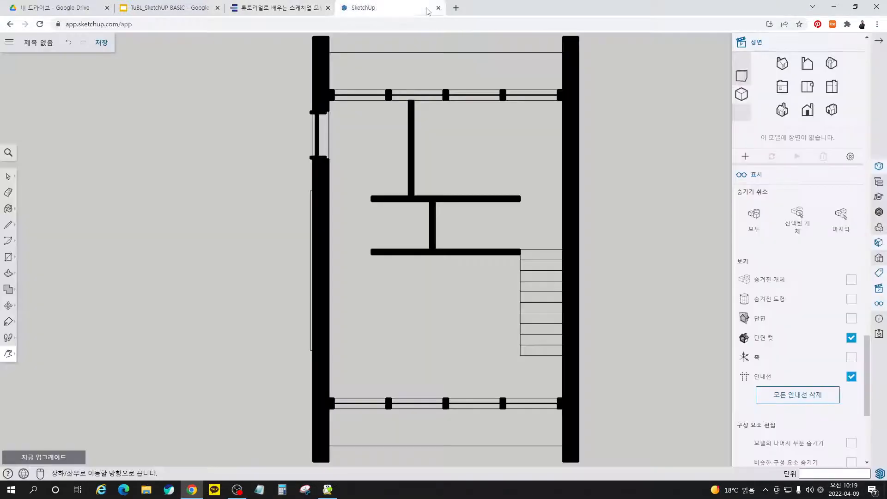
left_click(746, 157)
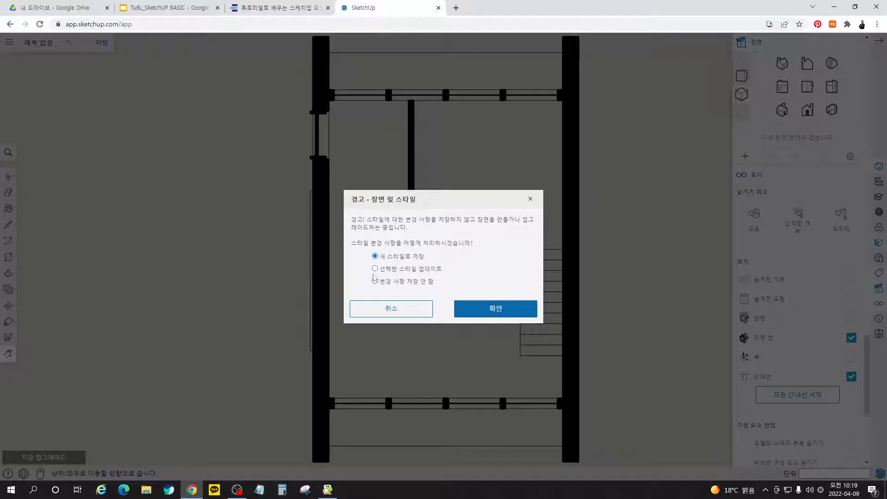
left_click(508, 311)
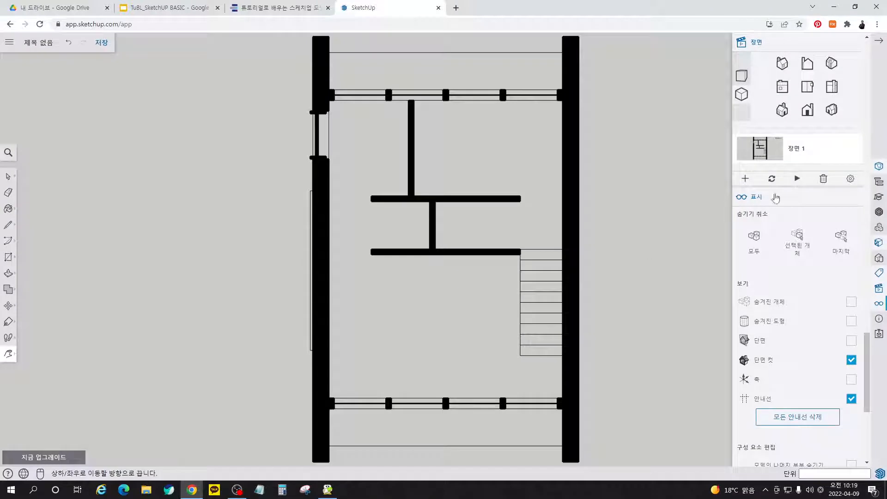
Step: Rename the new floor plan scene as 평면도
double_click(803, 149)
left_click_drag(824, 148, 788, 150)
type("vu")
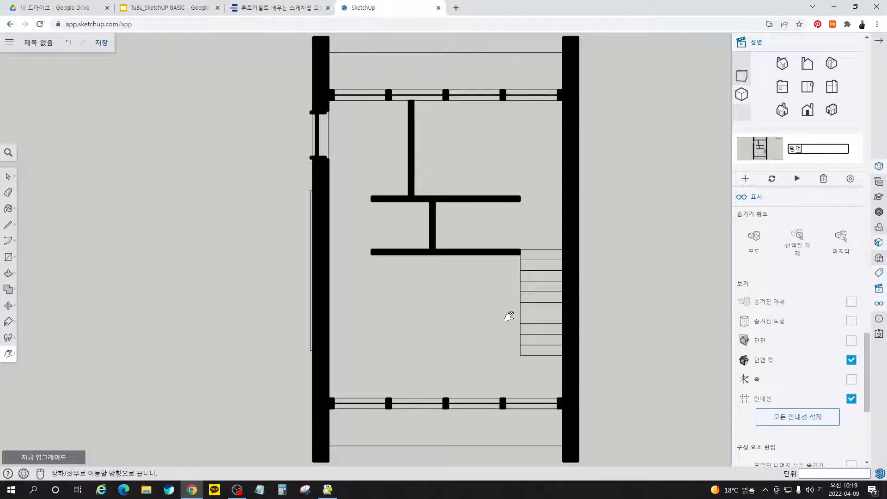
type("면도")
key("Return")
Step: Switch to the e-book, go to pages 200-201 and read the instructions for making the 정면도 (front elevation) scene
left_click(284, 8)
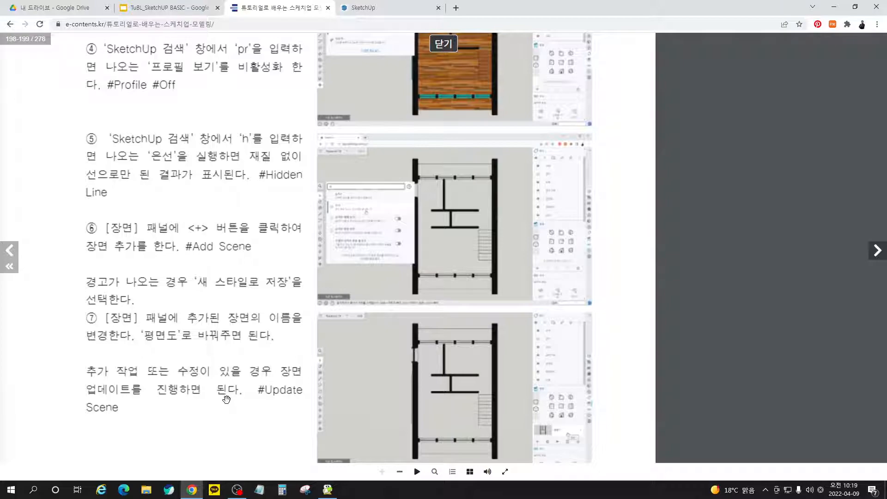
left_click(872, 254)
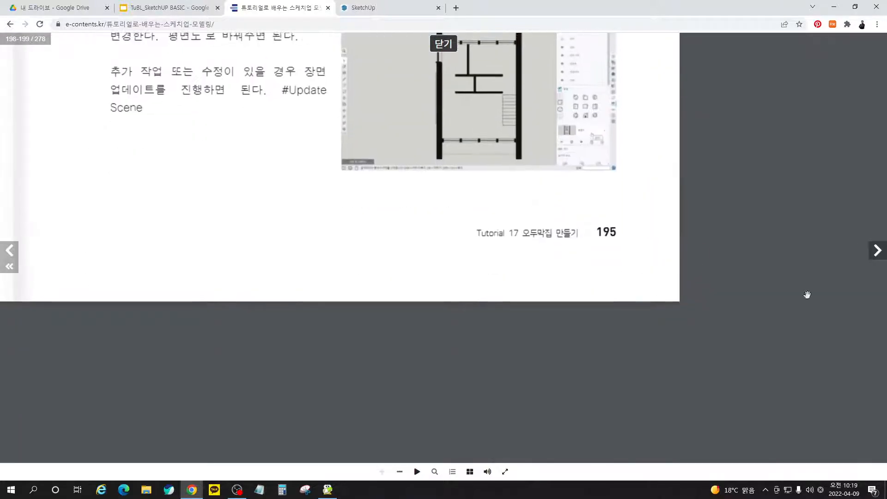
left_click(874, 254)
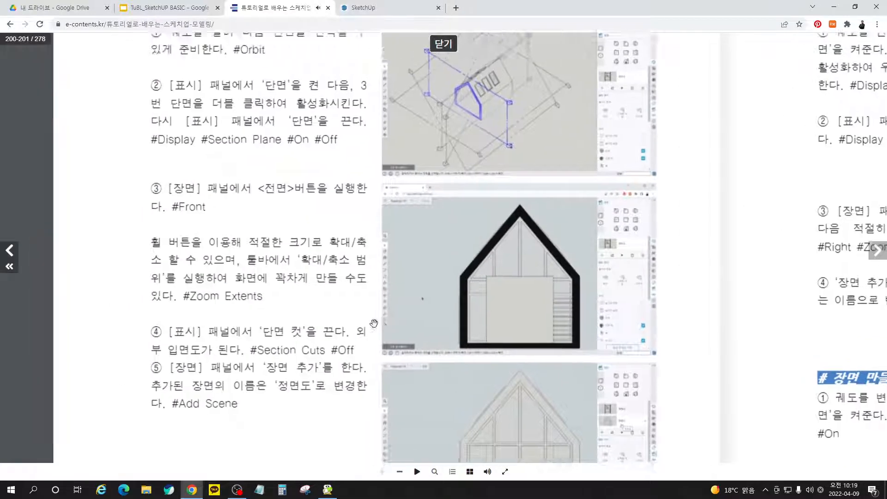
left_click_drag(373, 323, 388, 396)
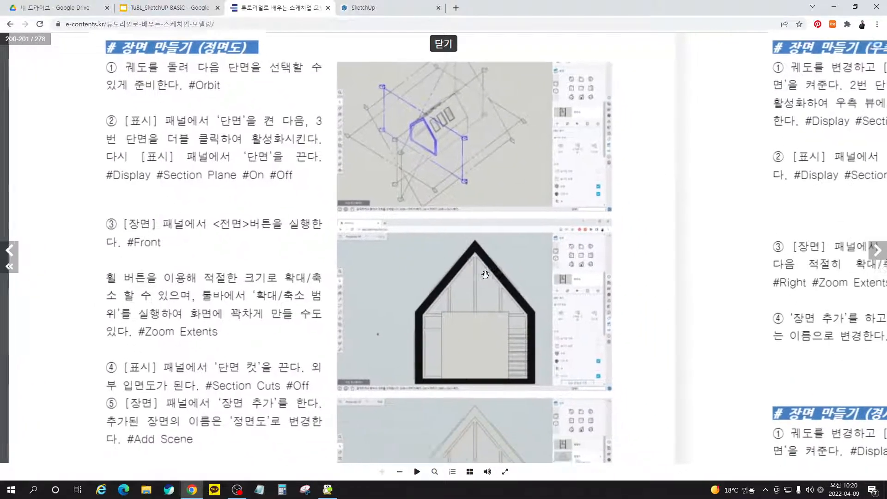
scroll(446, 351, "down", 4)
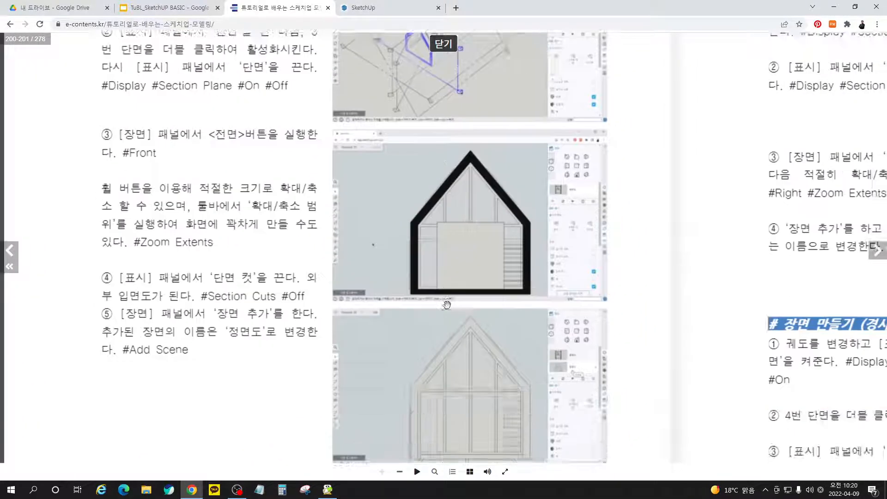
scroll(450, 272, "up", 1)
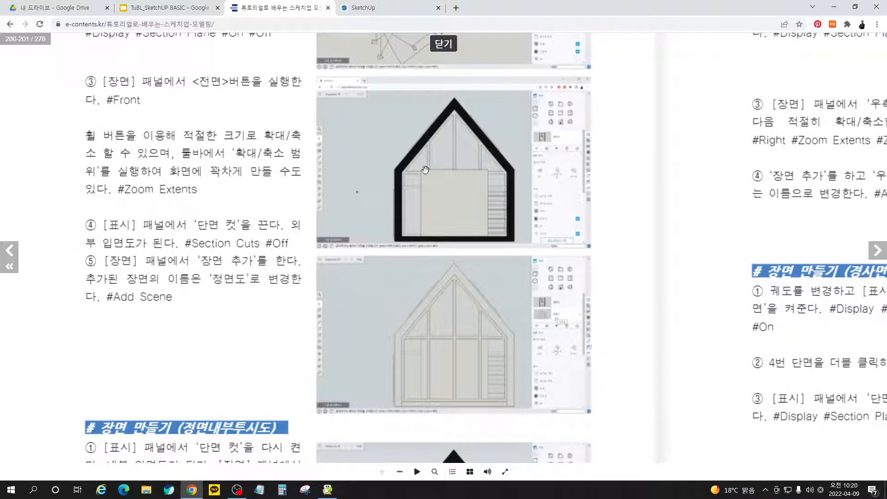
Step: Switch to SketchUp, orbit the house, show the section planes and activate the vertical section plane parallel to the house front
left_click(375, 8)
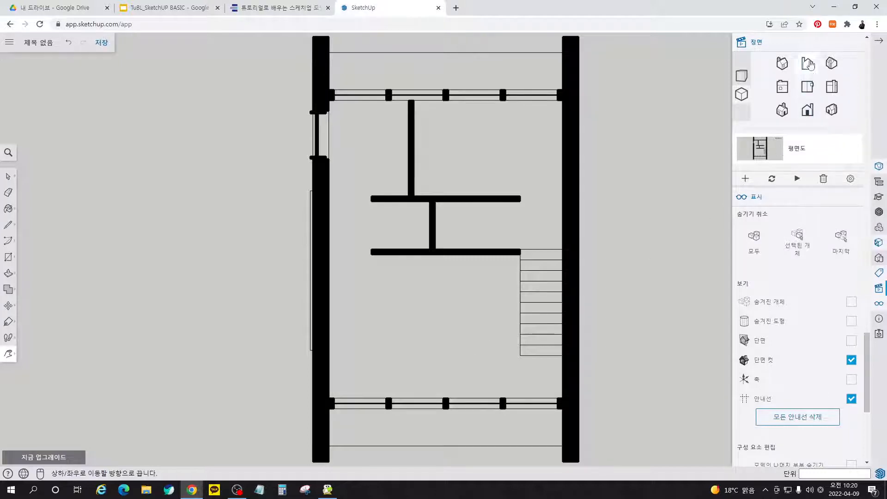
left_click(809, 111)
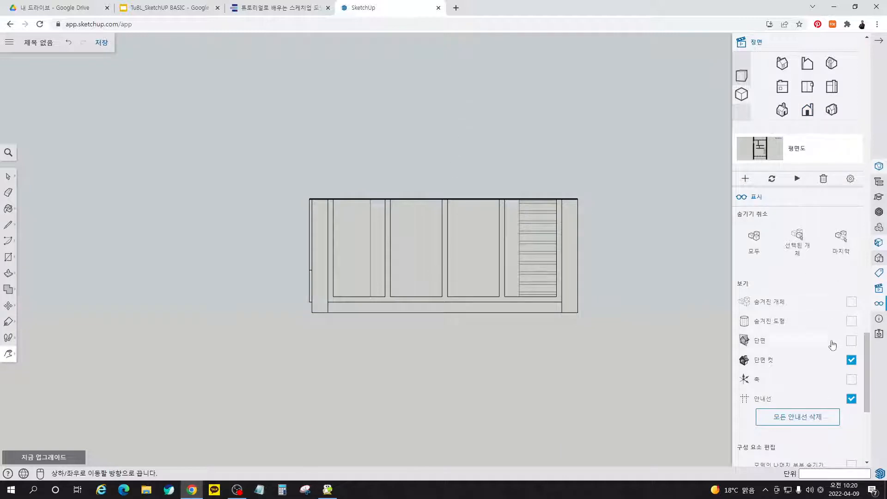
middle_click_drag(573, 149, 487, 258)
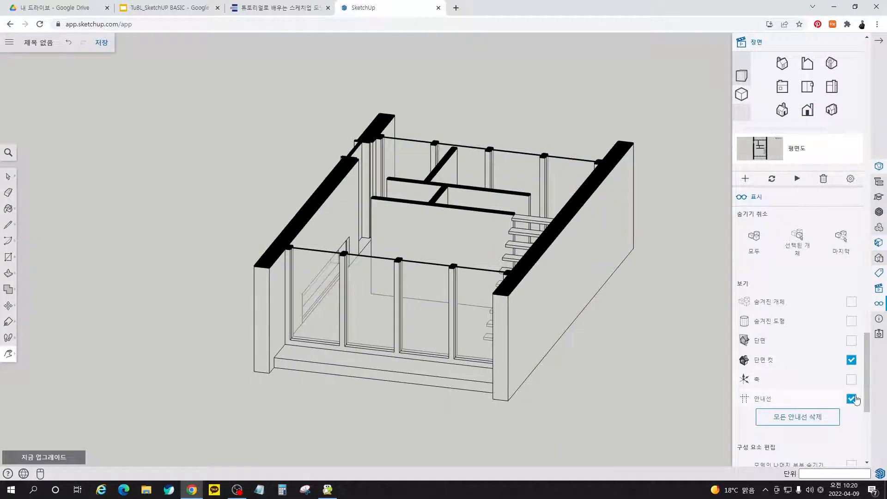
left_click(851, 341)
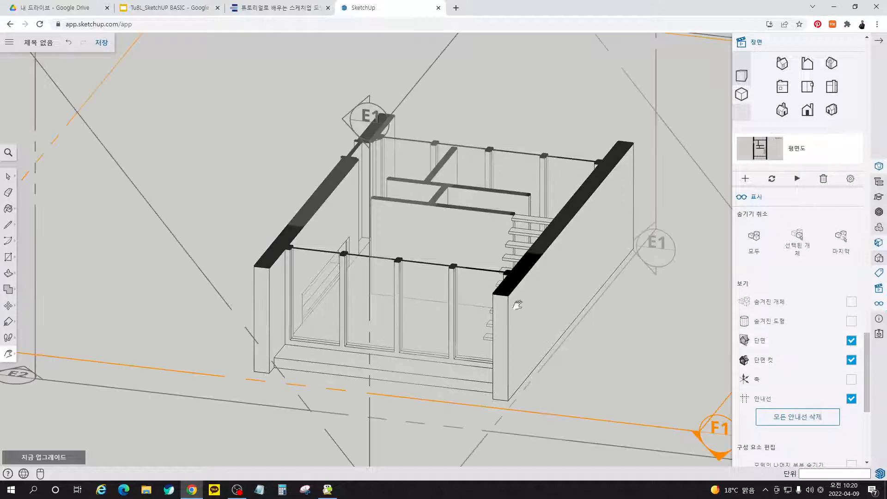
scroll(268, 285, "down", 5)
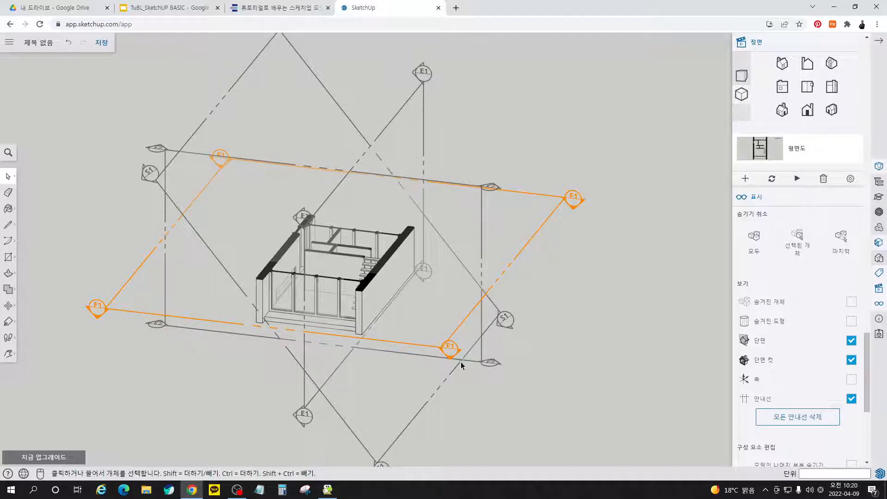
double_click(495, 364)
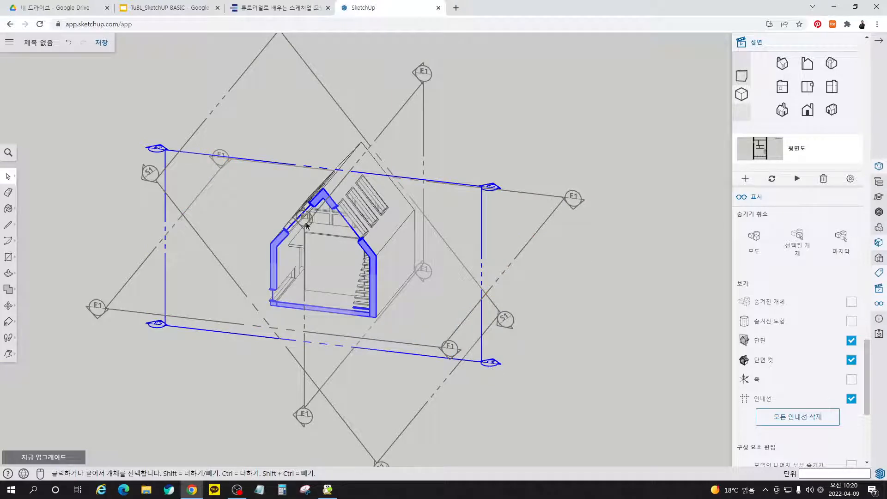
Step: Set the front view, hide the section planes, and fit the whole house section in the view
left_click(808, 111)
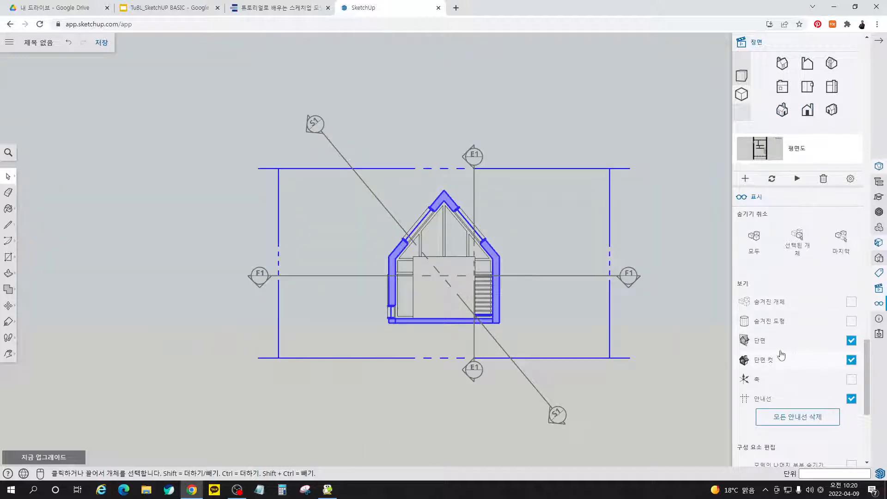
left_click(852, 341)
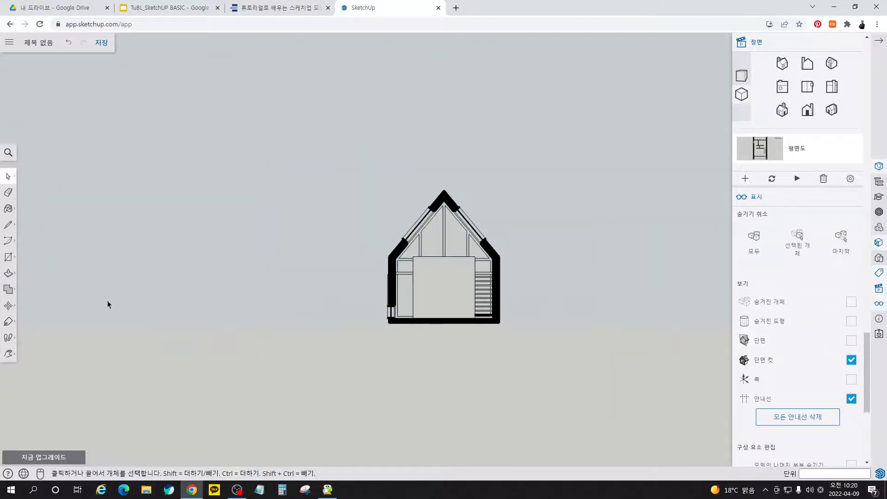
left_click(18, 356)
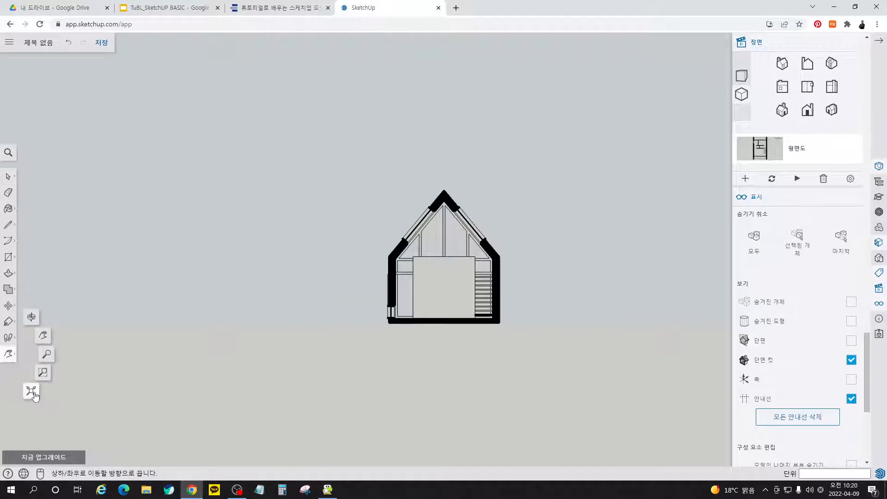
left_click(32, 392)
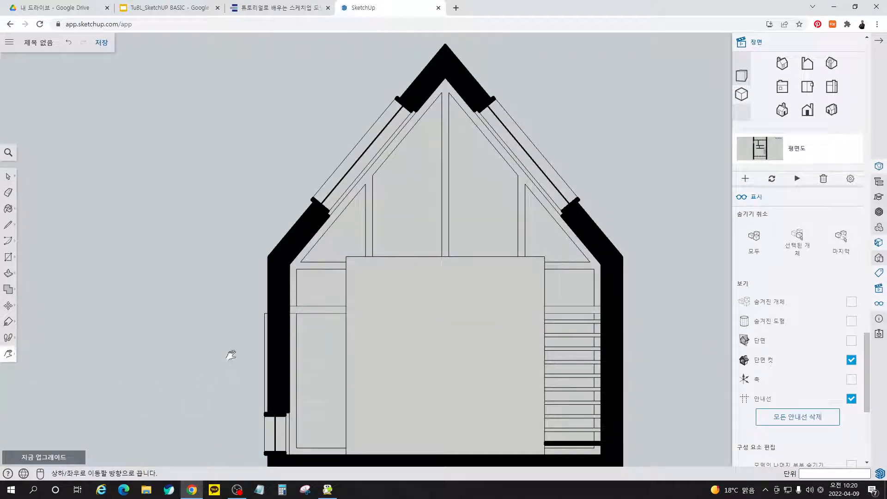
left_click_drag(453, 280, 451, 261)
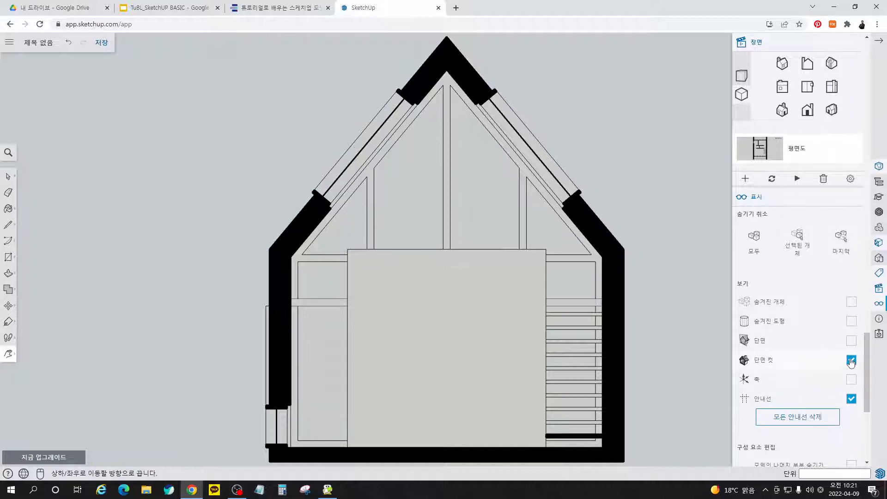
Step: Turn off section cuts and add a scene of the front elevation, saving the style changes as a new style
left_click(851, 360)
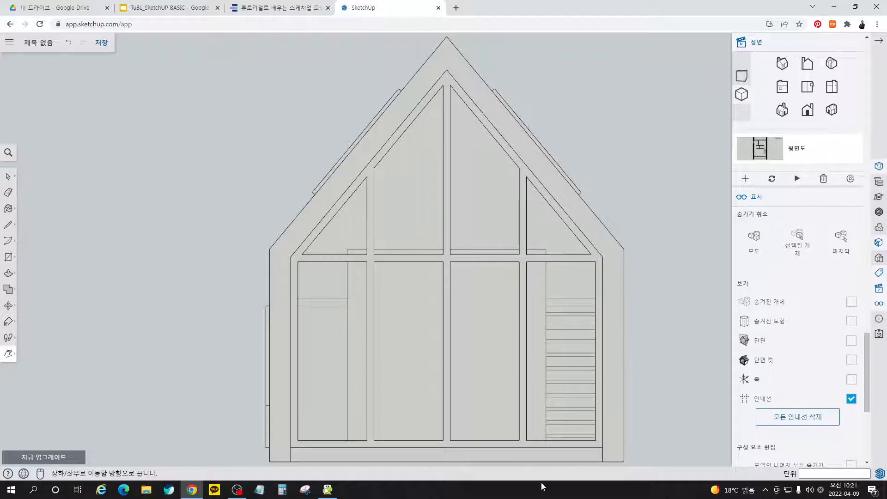
left_click(746, 178)
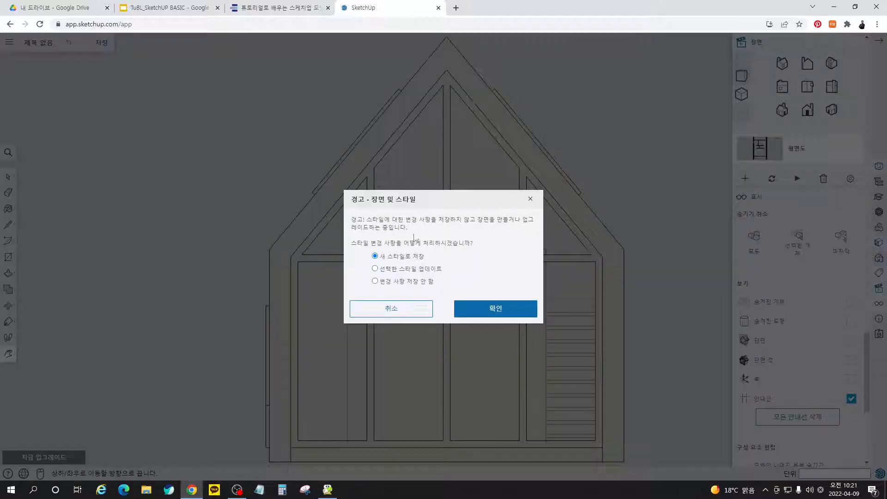
left_click(494, 308)
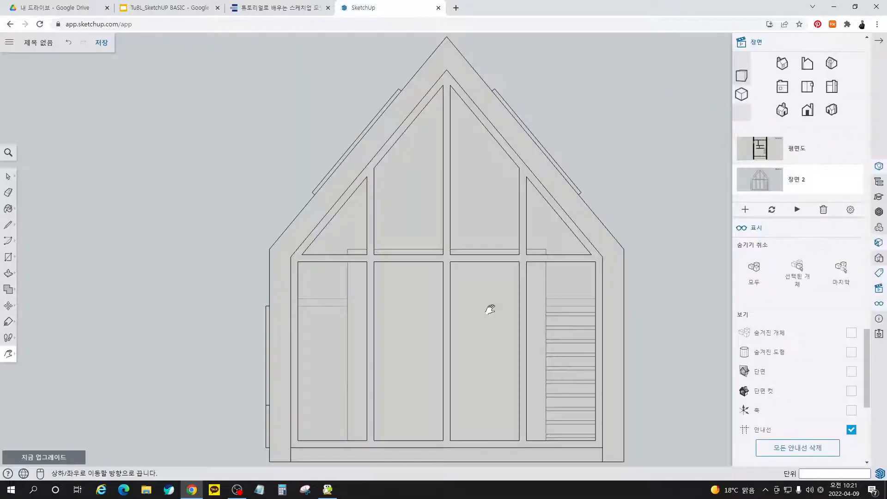
Step: Rename the new front elevation scene as 입면도
double_click(804, 178)
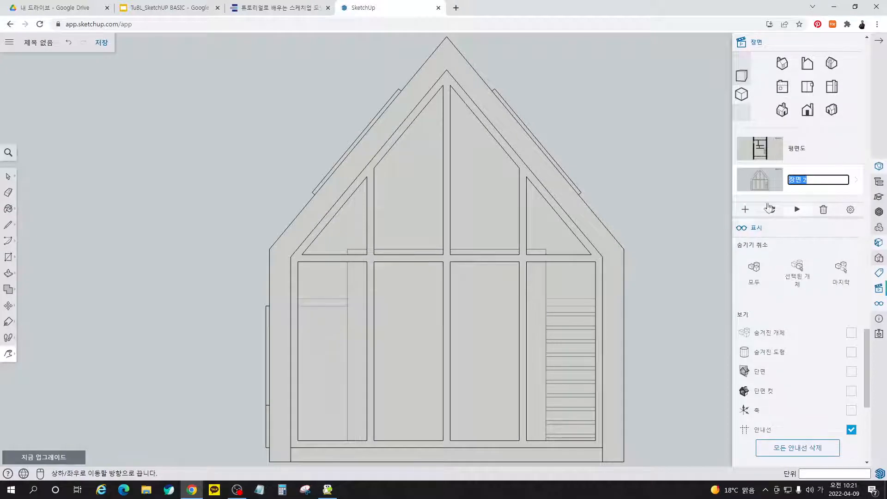
type("이")
type("면도")
key("Return")
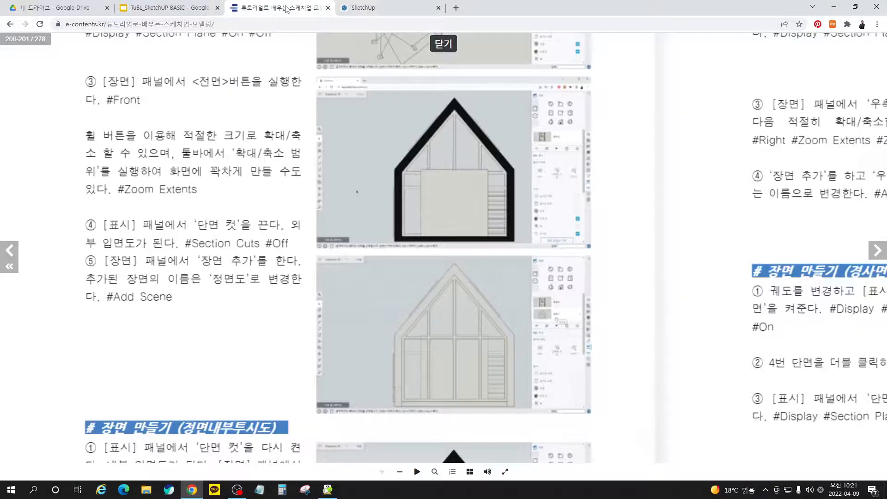
Step: Switch to the e-book, read the instructions for the 정면내부투시도 (front interior perspective) scene, and return to SketchUp
left_click(287, 7)
scroll(268, 233, "down", 6)
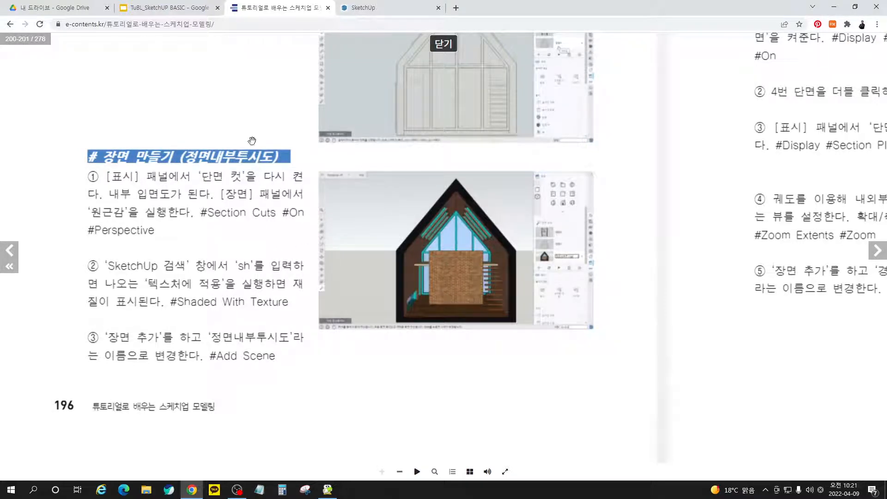
left_click(384, 9)
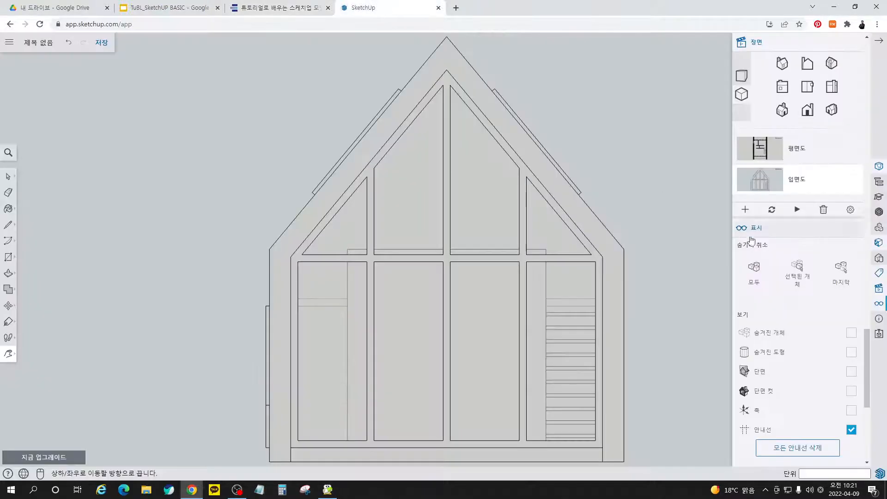
Step: Turn section cuts on, set the camera to perspective, and fit the whole front section in the view
left_click(851, 392)
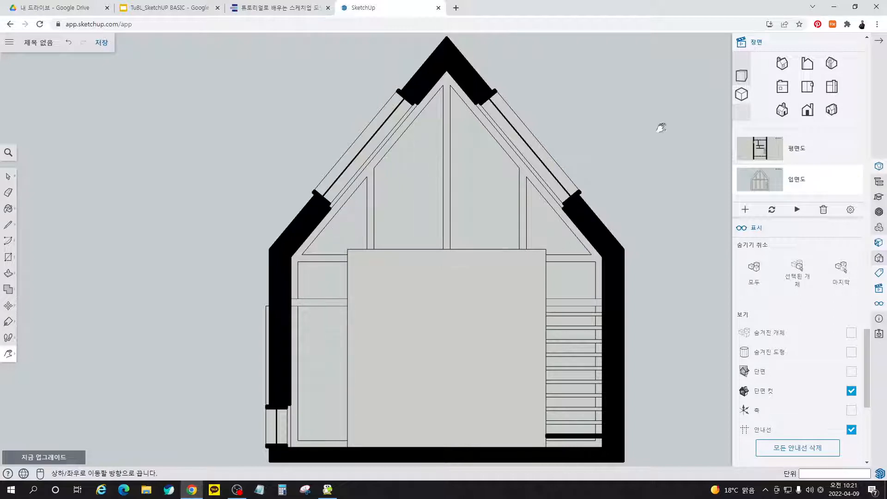
left_click(742, 76)
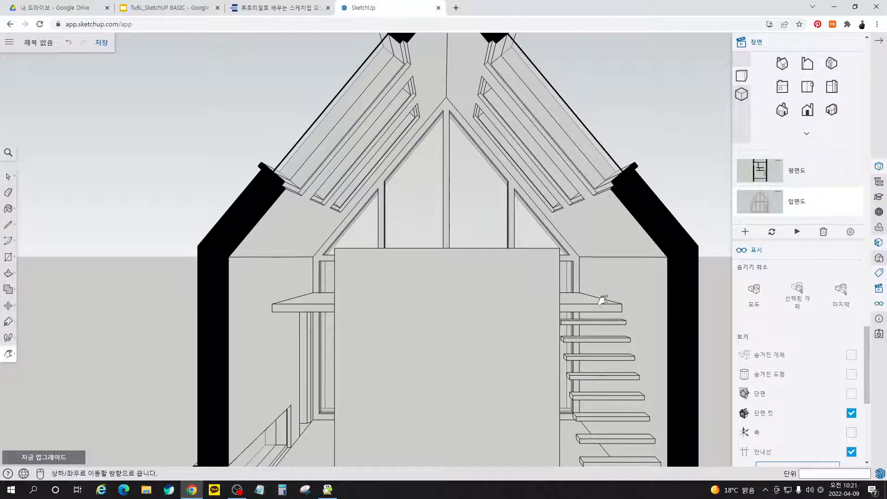
mouse_move(11, 359)
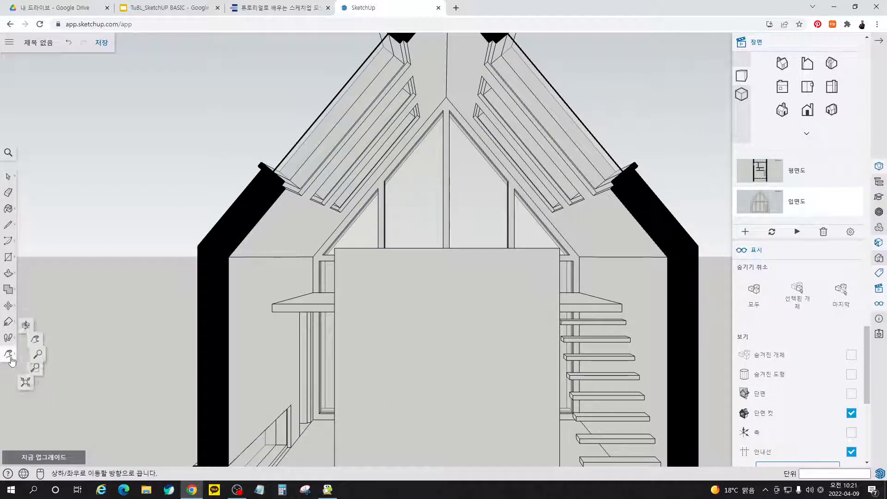
left_click(31, 392)
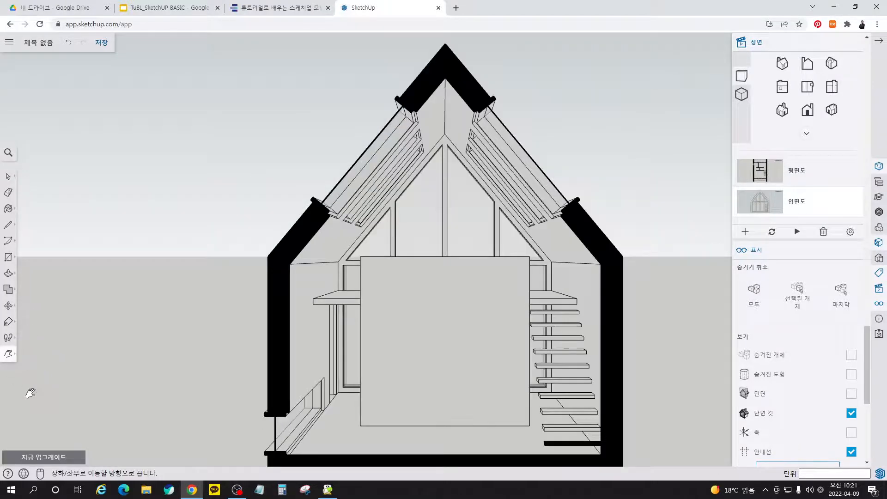
left_click_drag(449, 154, 448, 142)
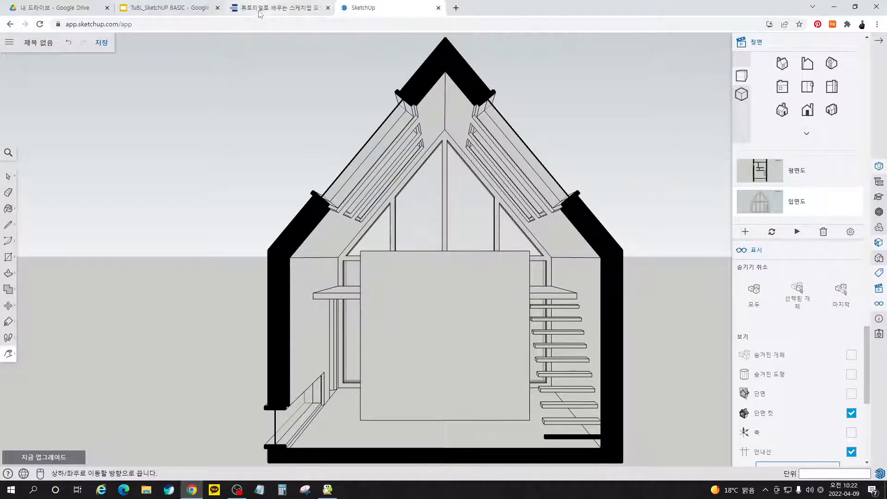
Step: Check the e-book's shading instruction, search SketchUp's commands for 재질, and apply the 텍스처에 적용 (Shaded With Textures) display
left_click(273, 8)
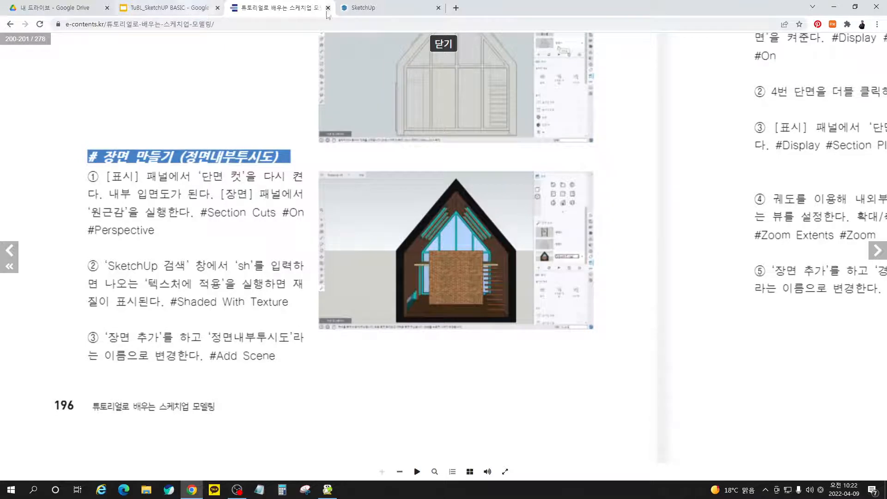
left_click(375, 11)
left_click(11, 155)
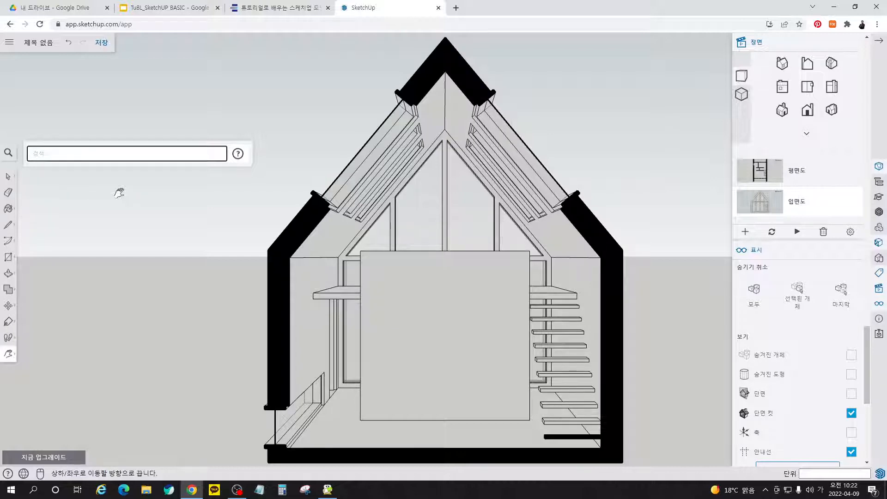
type("재질")
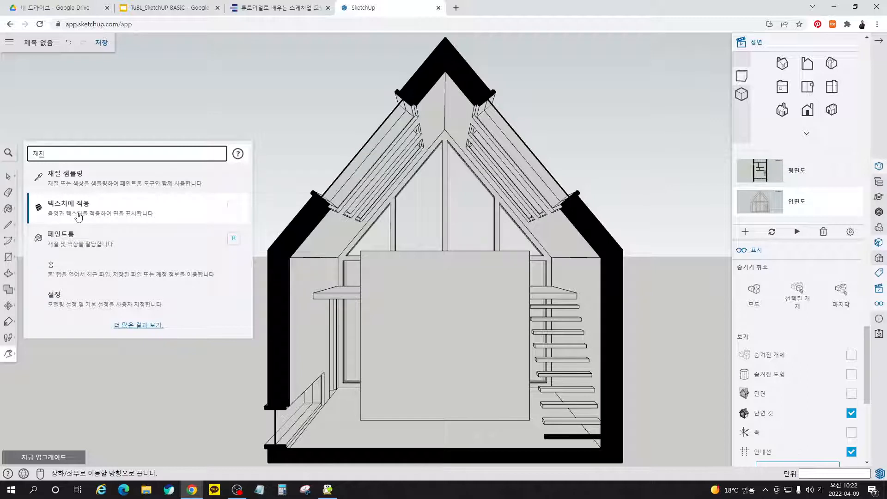
left_click(79, 216)
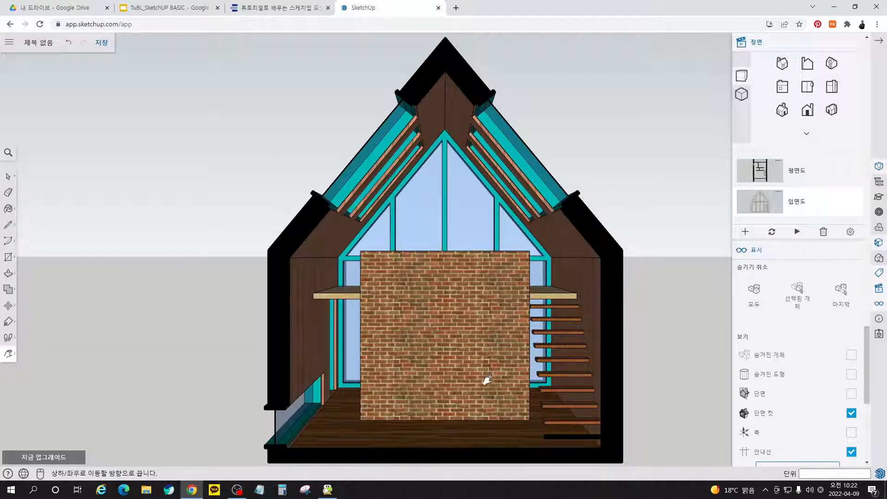
Step: Add a scene of the textured front section, saving the style changes as a new style, and name it 단면정면투시도
left_click(744, 231)
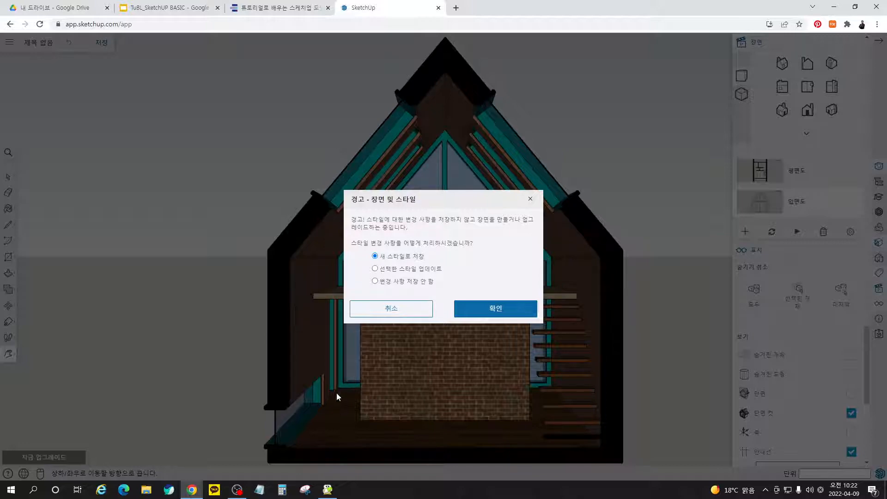
left_click(509, 308)
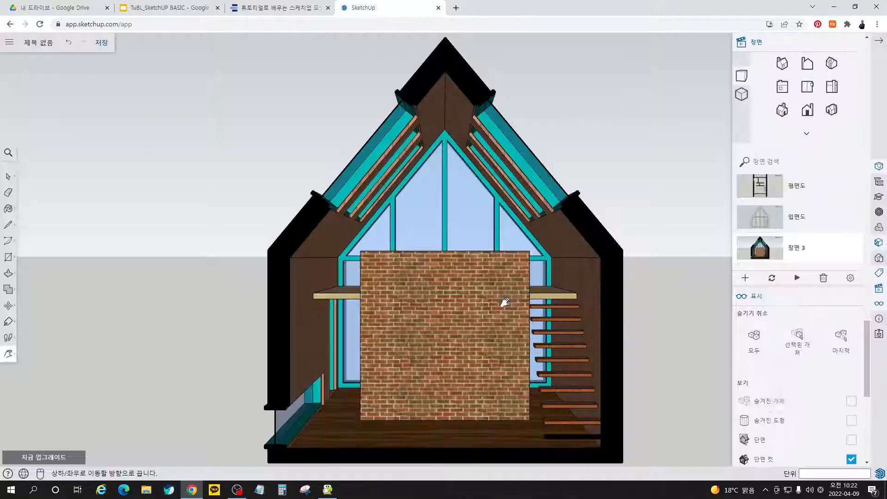
double_click(805, 248)
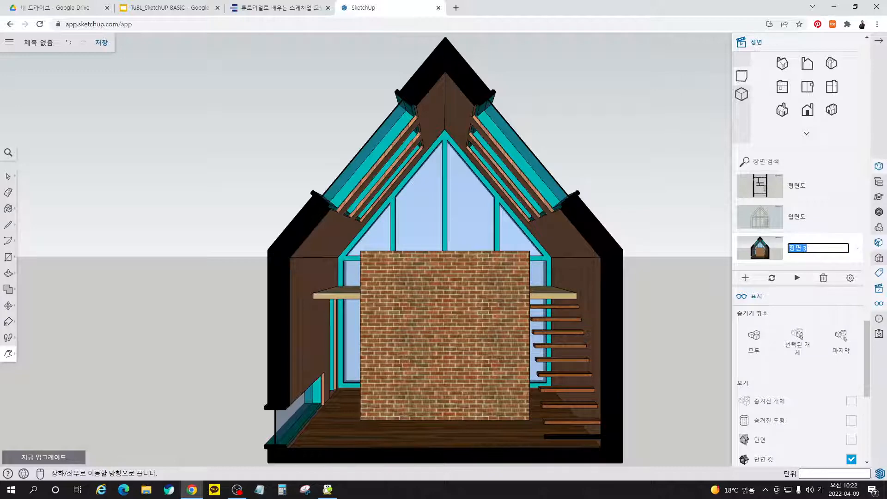
type("ㄷ")
key("Return")
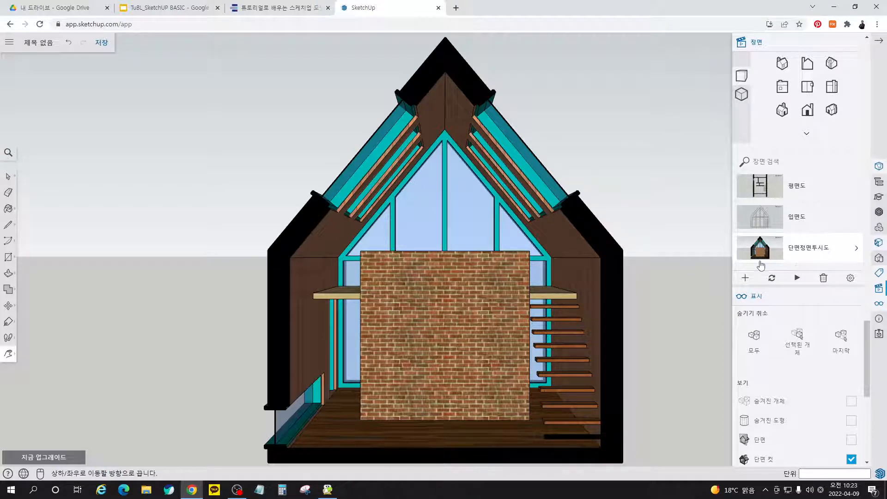
Step: Switch to the e-book, read the instructions for the 우측내부투시도 (right interior perspective) scene, and return to SketchUp
left_click(258, 9)
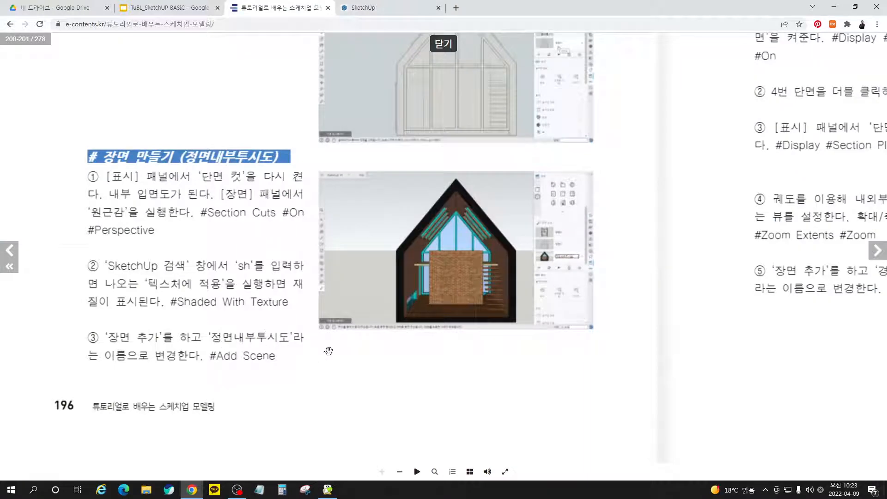
left_click_drag(711, 170, 433, 342)
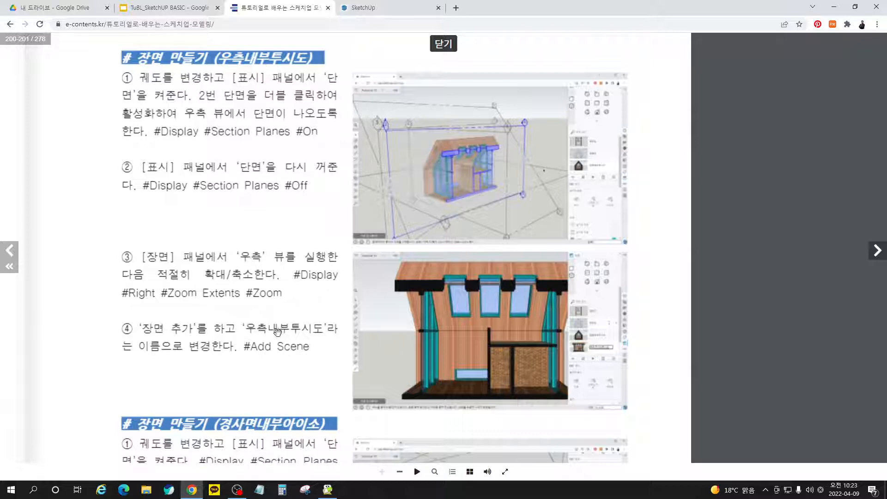
left_click(384, 10)
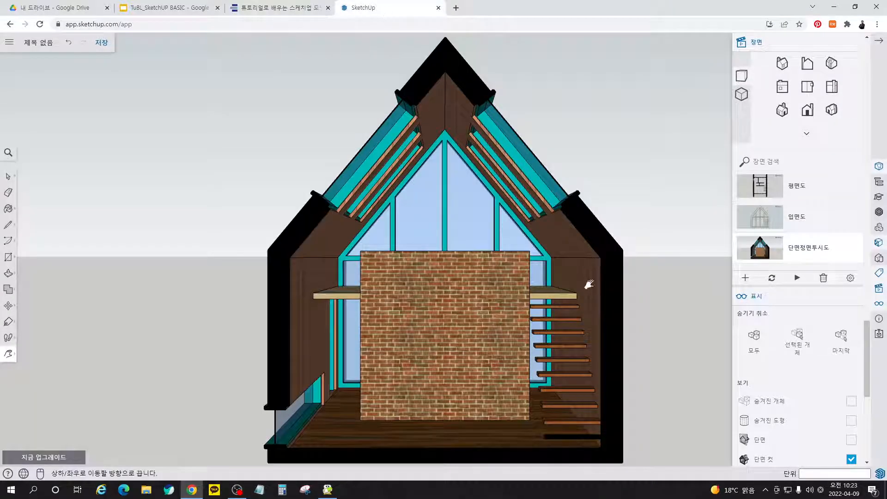
Step: Orbit the house, show the section planes, activate the lengthwise E1 section plane, and hide the section planes again
middle_click_drag(515, 204, 283, 160)
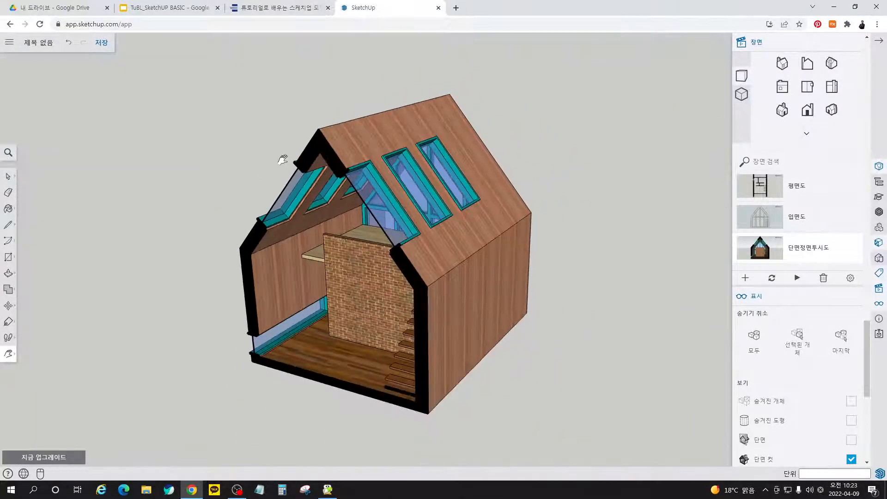
scroll(828, 406, "down", 2)
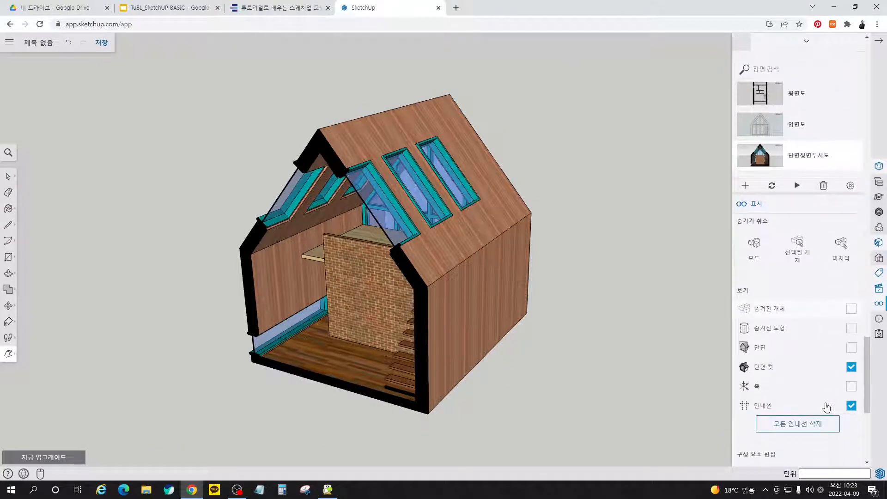
left_click(851, 347)
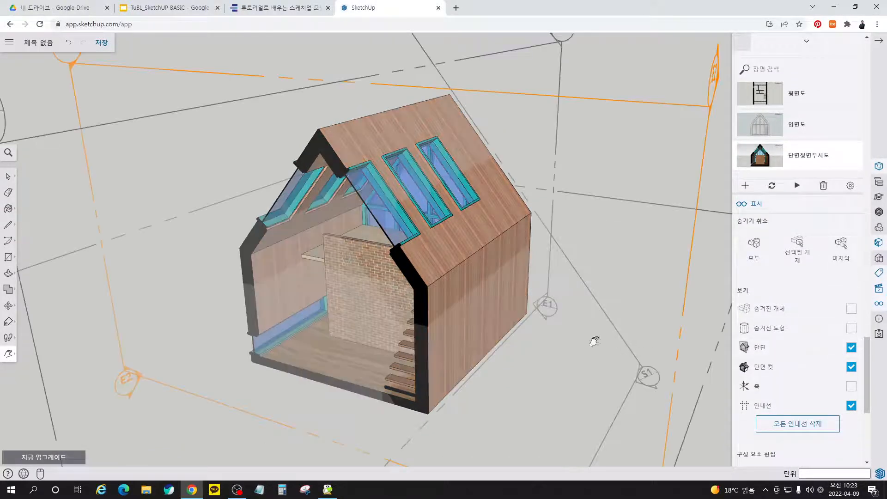
key("space")
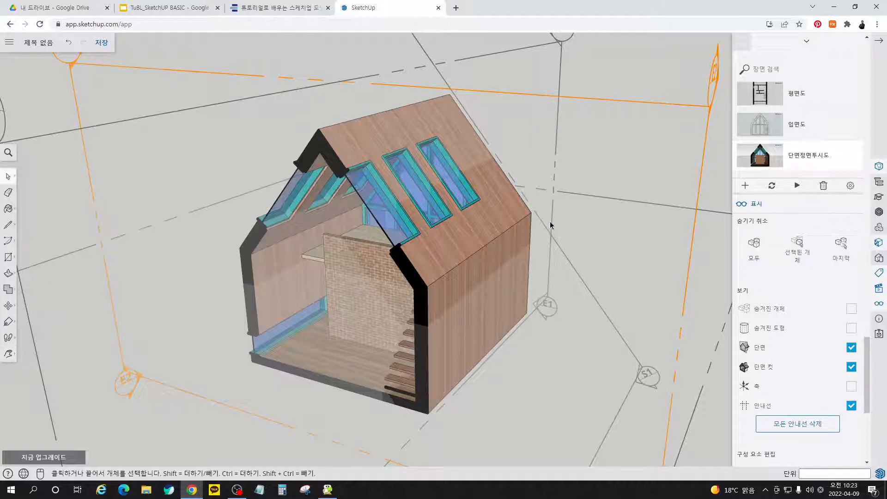
double_click(561, 44)
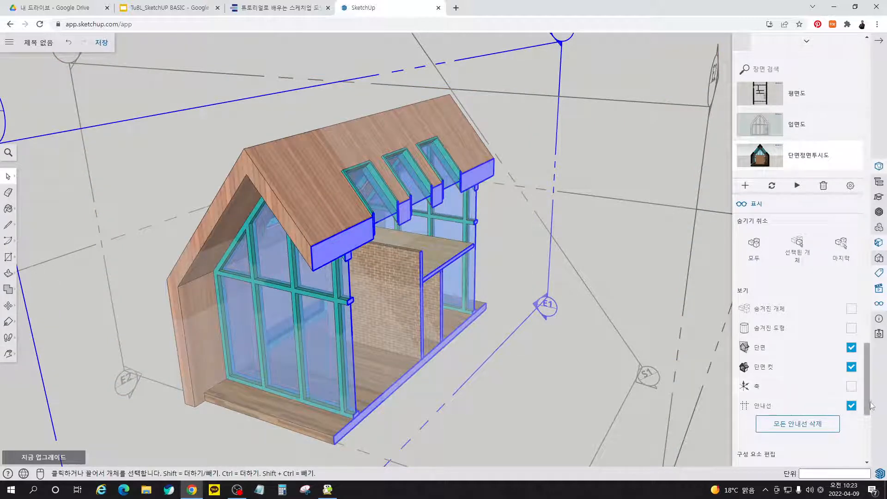
left_click(851, 348)
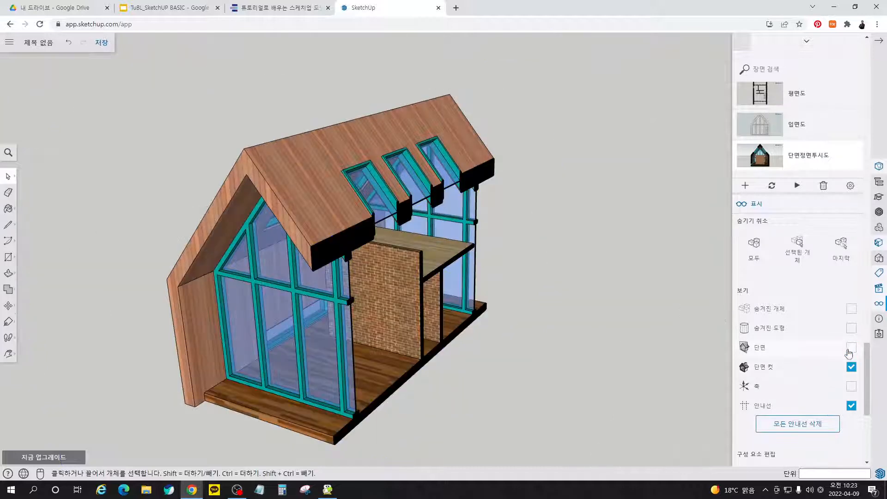
Step: Set the right view and fit the whole lengthwise house section centred in the view
scroll(832, 115, "up", 4)
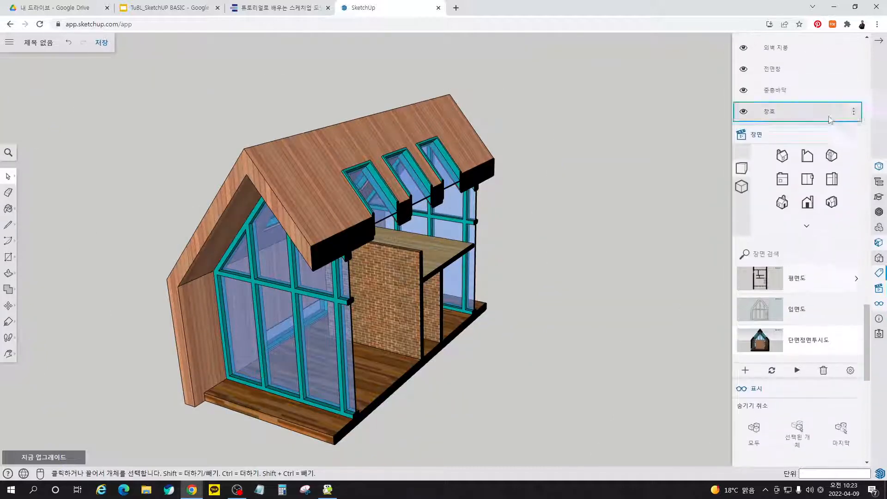
left_click(832, 179)
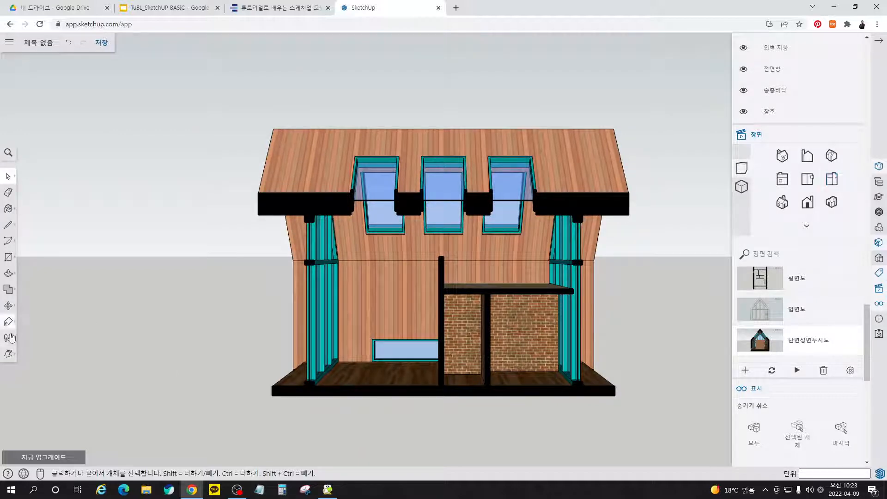
left_click(8, 354)
left_click(30, 392)
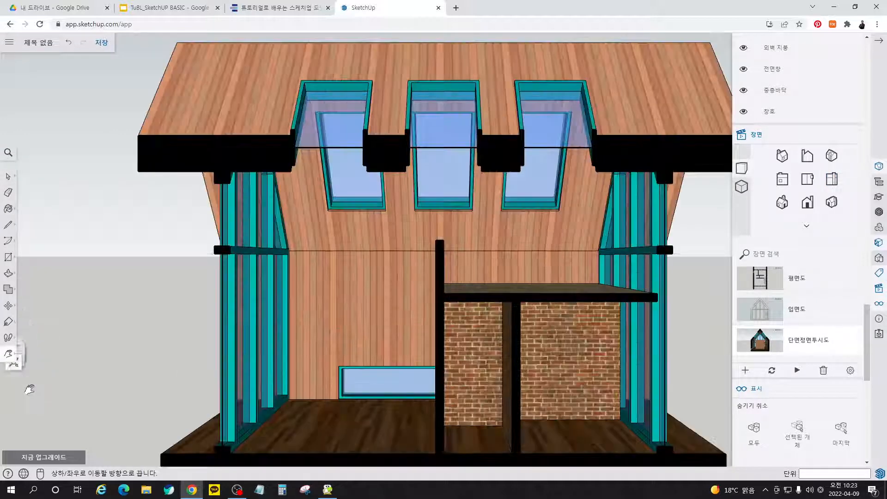
left_click_drag(453, 364, 453, 357)
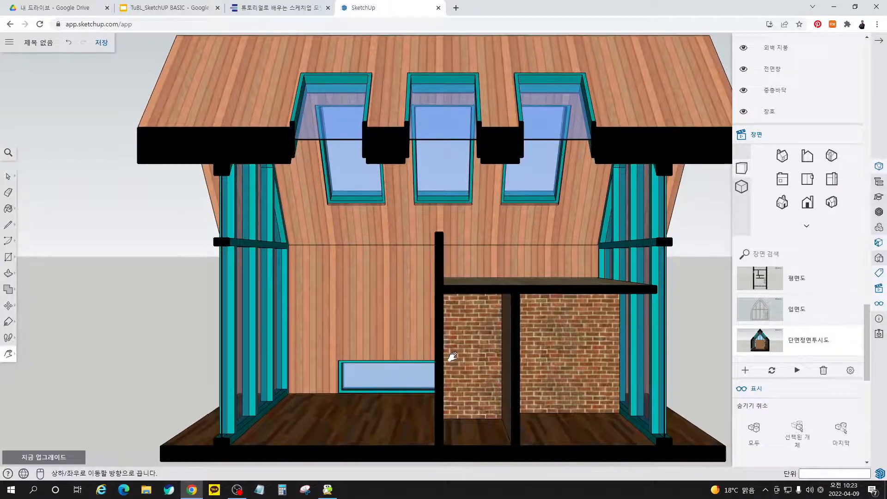
scroll(428, 339, "down", 1)
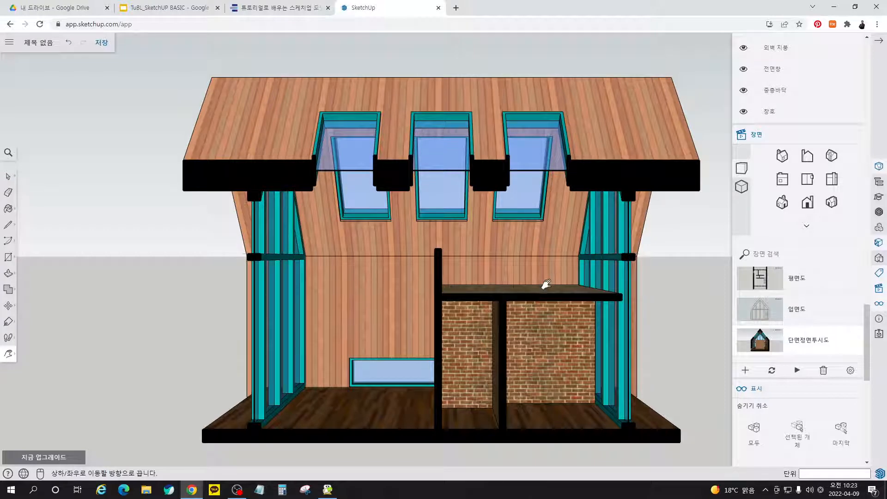
left_click_drag(547, 285, 547, 280)
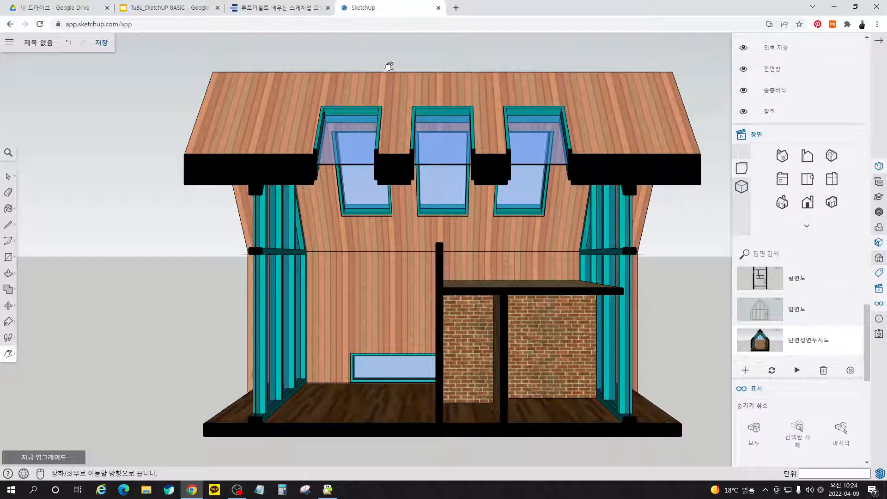
Step: Check the e-book's 우측내부투시도 instructions, and add a scene of the lengthwise section's right view named 단면우측투시도
left_click(307, 13)
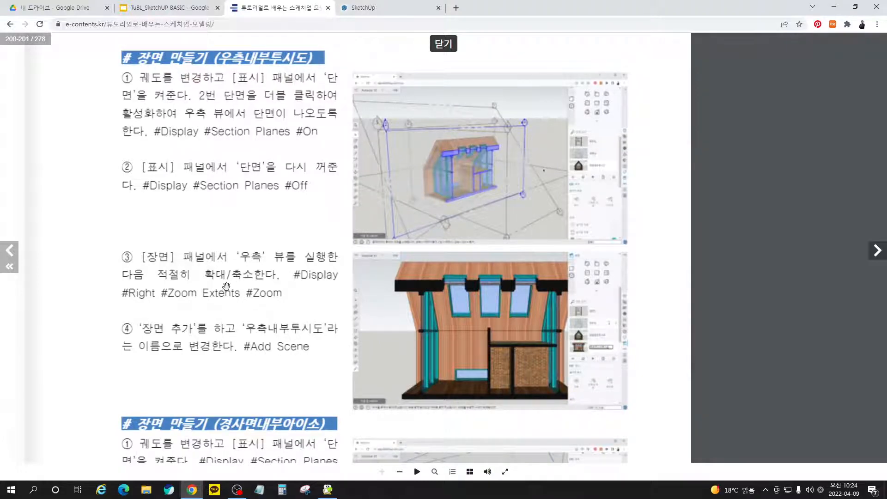
left_click(370, 8)
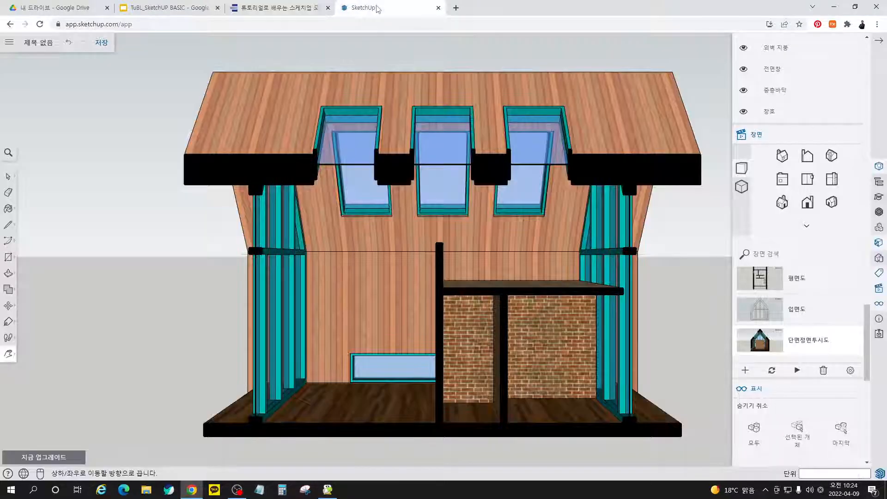
left_click(745, 370)
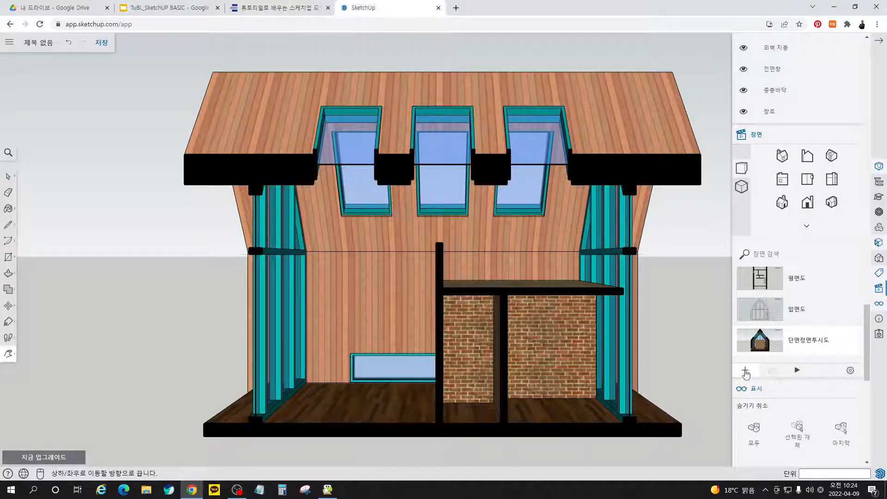
double_click(807, 372)
type("다")
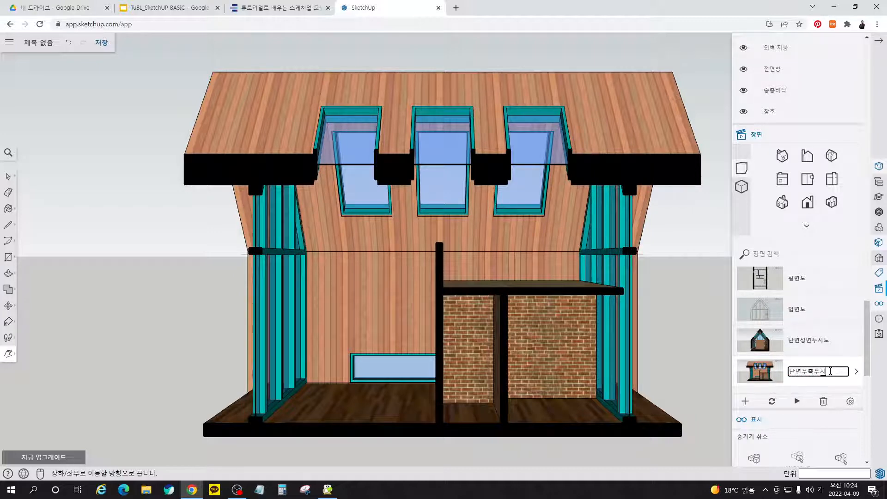
key("Return")
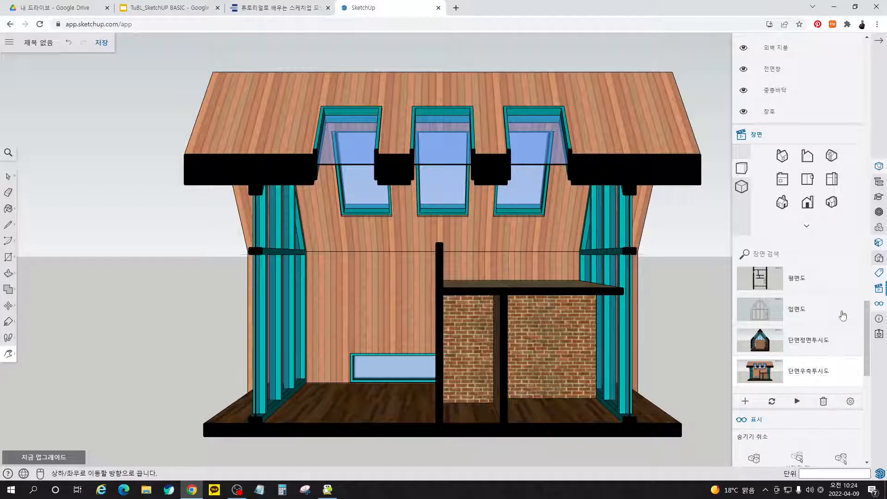
Step: Switch to the e-book, read the instructions for the 경사면내부아이소 (sloped interior iso) scene, and return to SketchUp
left_click(282, 8)
scroll(258, 376, "down", 6)
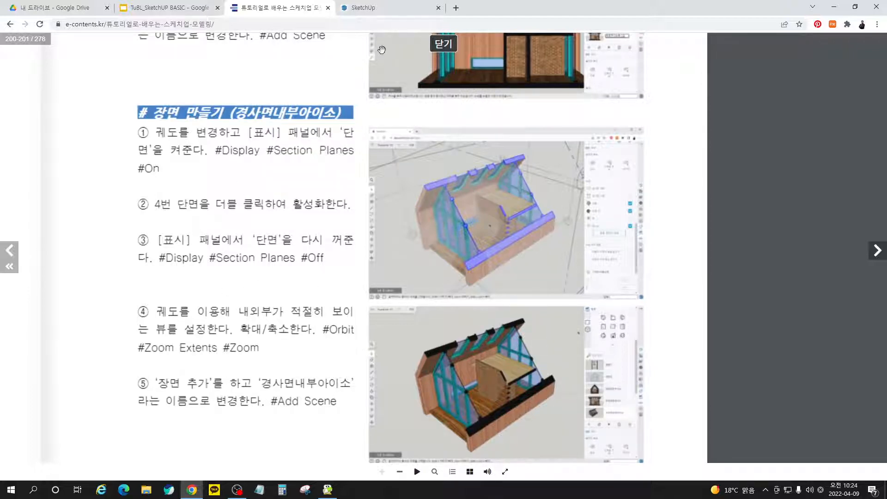
left_click(396, 11)
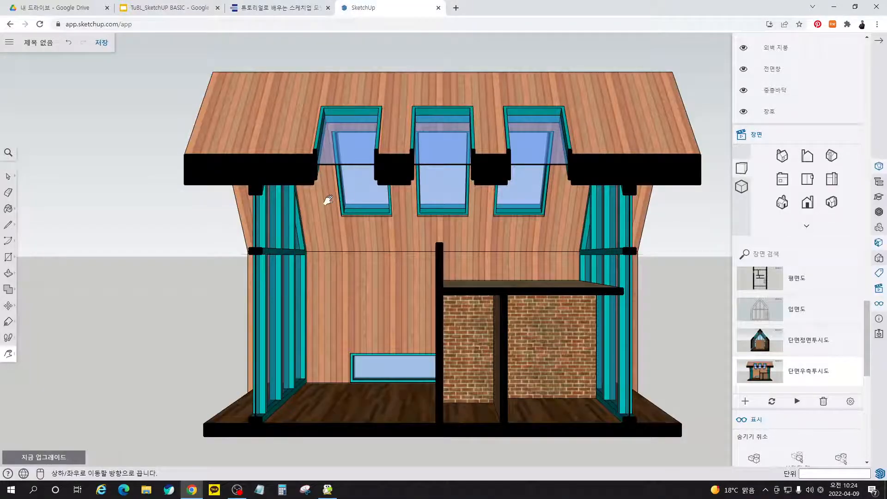
Step: Show the section planes, activate the sloped S1 section plane, and hide the section planes again
middle_click_drag(331, 199, 384, 279)
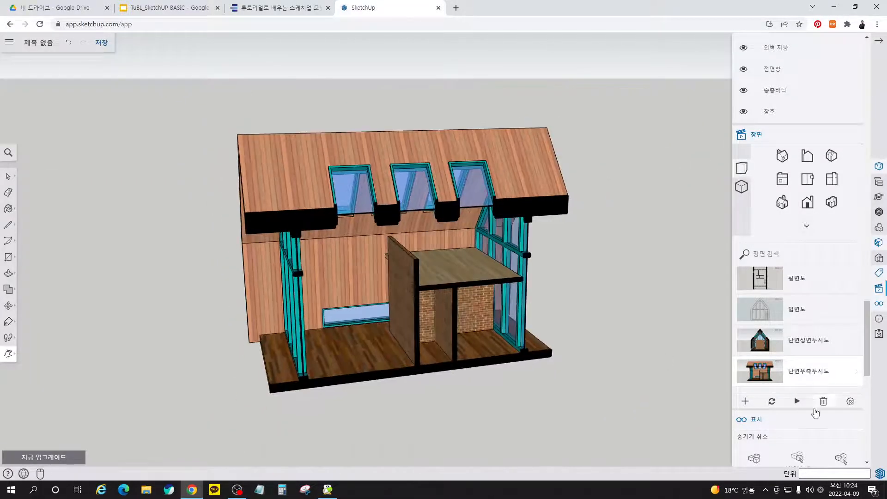
scroll(815, 407, "down", 4)
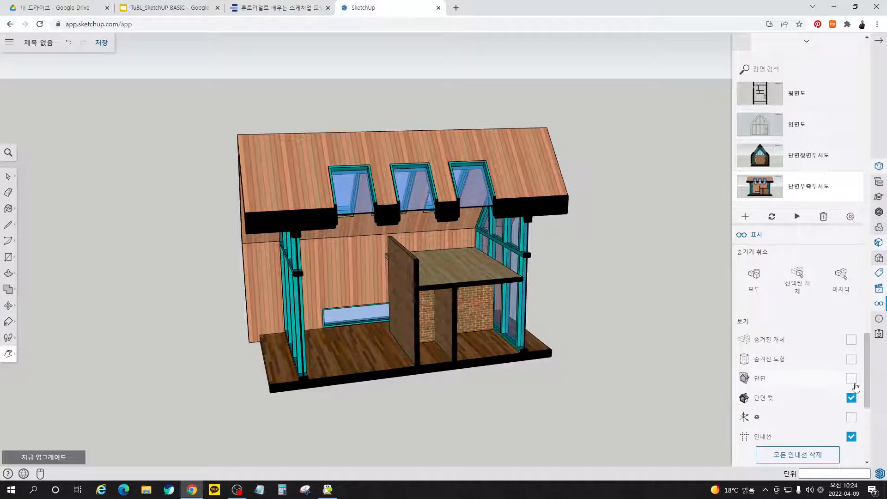
left_click(852, 378)
middle_click_drag(388, 272, 507, 300)
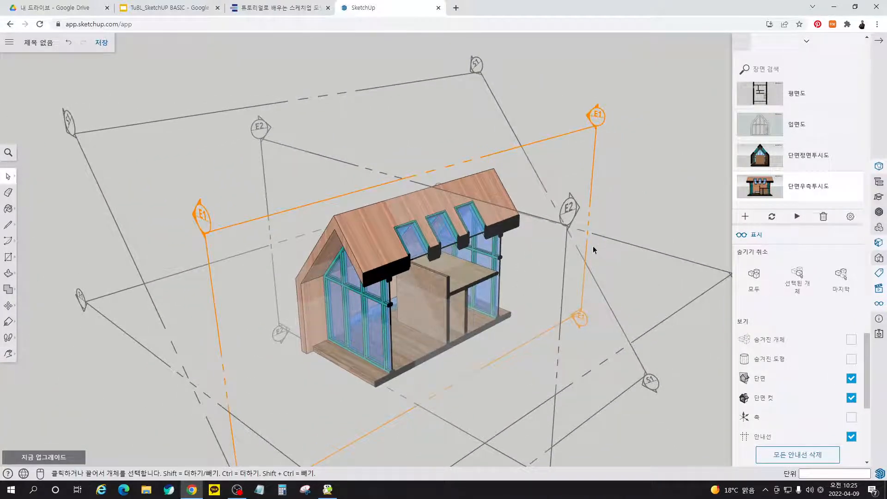
middle_click_drag(593, 246, 517, 172)
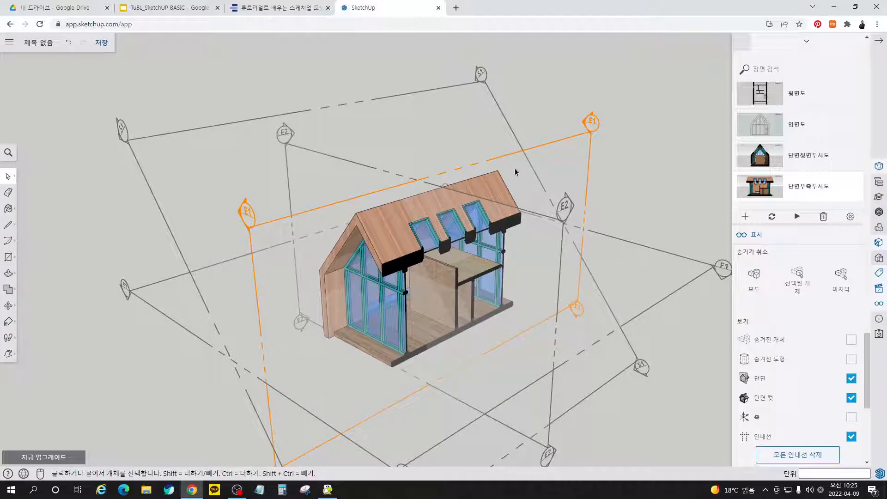
double_click(481, 74)
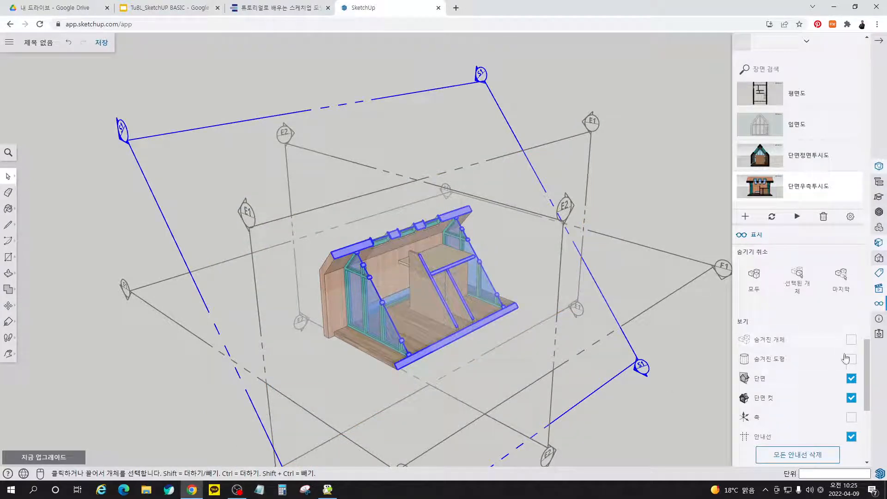
left_click(852, 379)
Step: Set an isometric view into the sloped house section from its glazed end and fit the whole section in the view
scroll(437, 328, "up", 5)
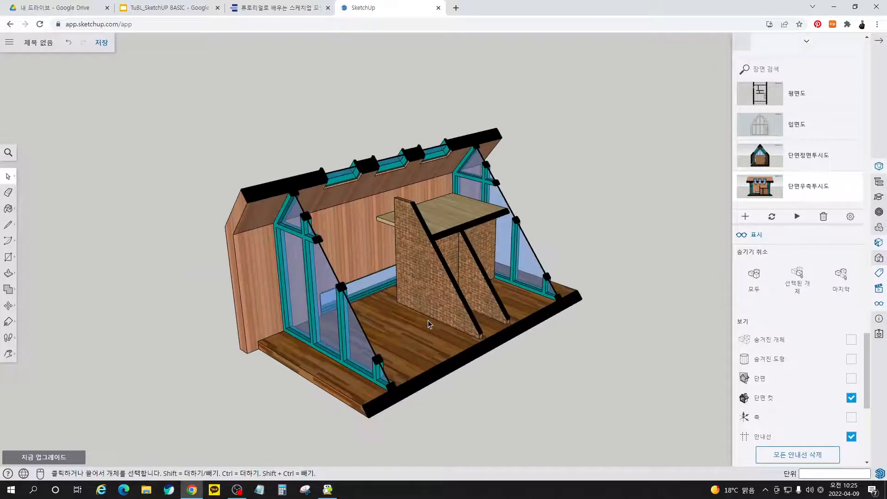
middle_click_drag(428, 327, 516, 226)
scroll(822, 116, "up", 5)
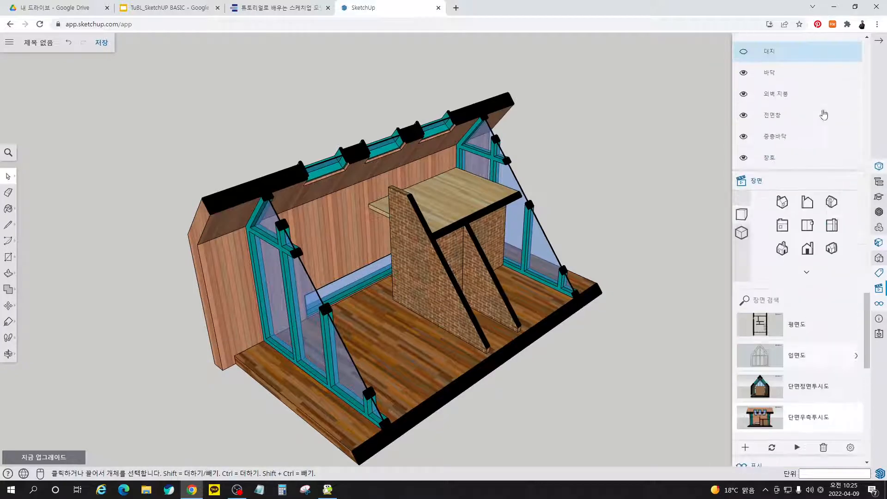
left_click(832, 248)
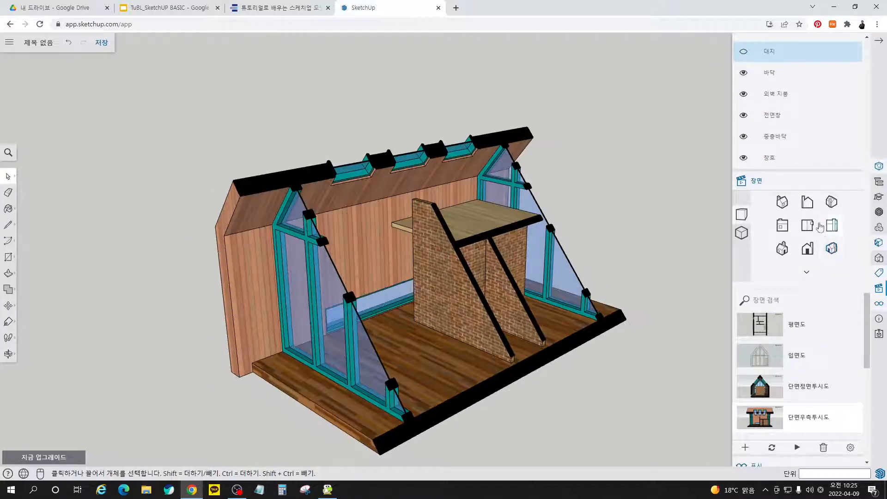
left_click(827, 203)
left_click(831, 202)
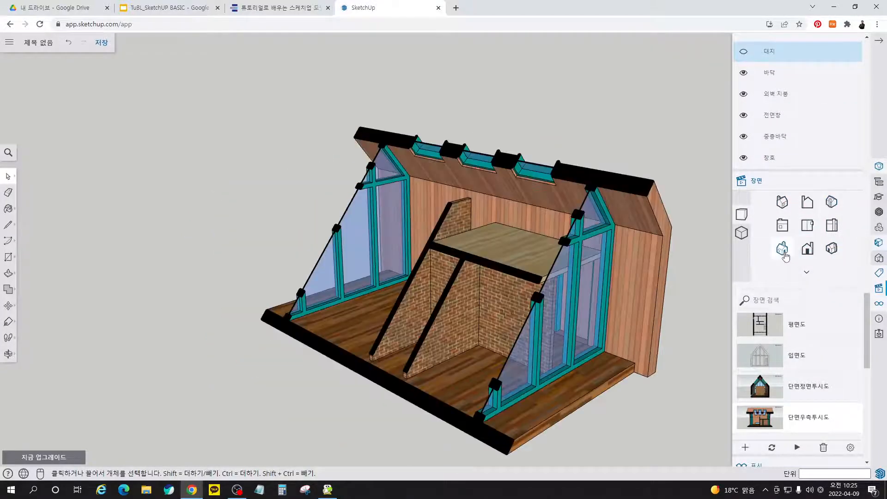
left_click(783, 249)
left_click(833, 250)
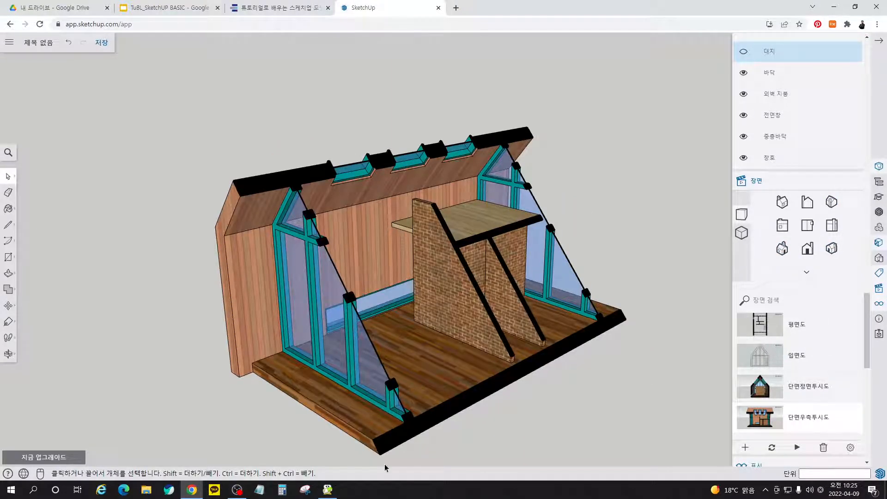
left_click(9, 355)
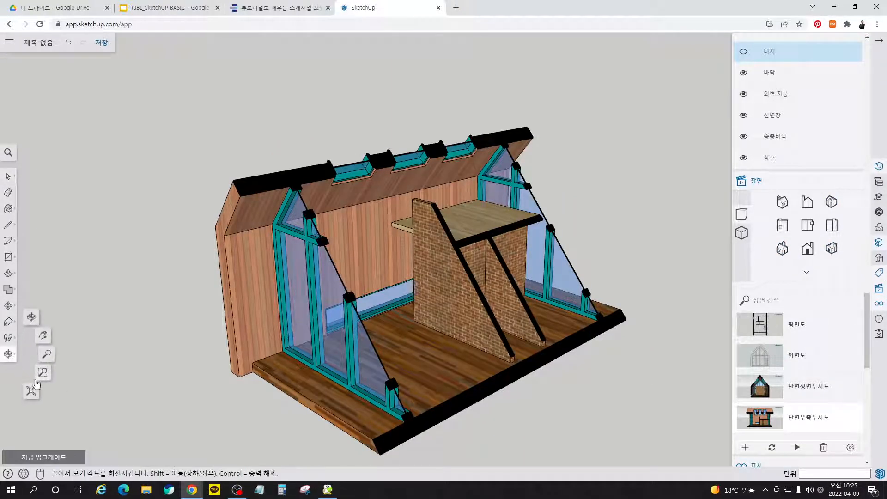
left_click(32, 390)
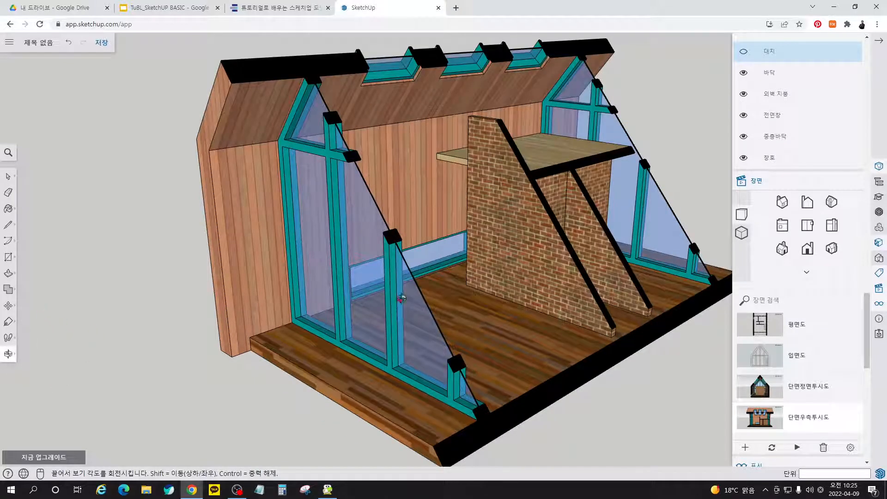
scroll(402, 267, "down", 1)
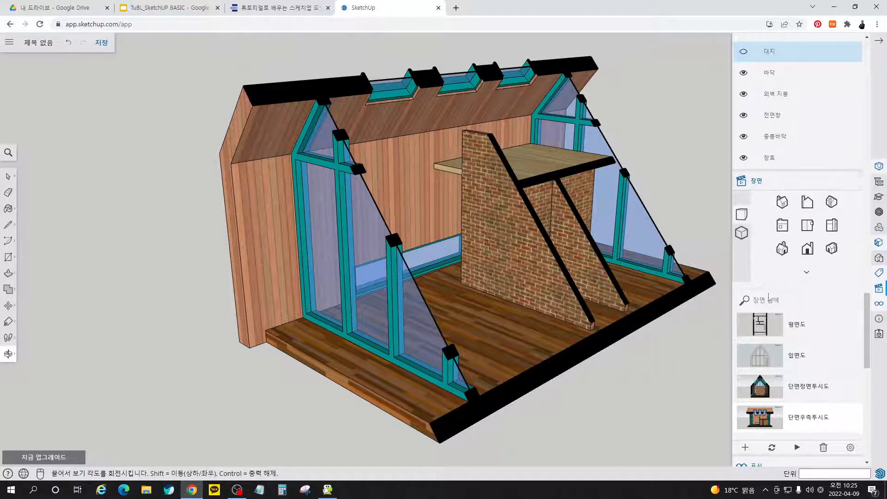
Step: Add a scene of the sloped section's isometric view and name it 단면남동뷰
scroll(785, 397, "down", 2)
left_click(745, 356)
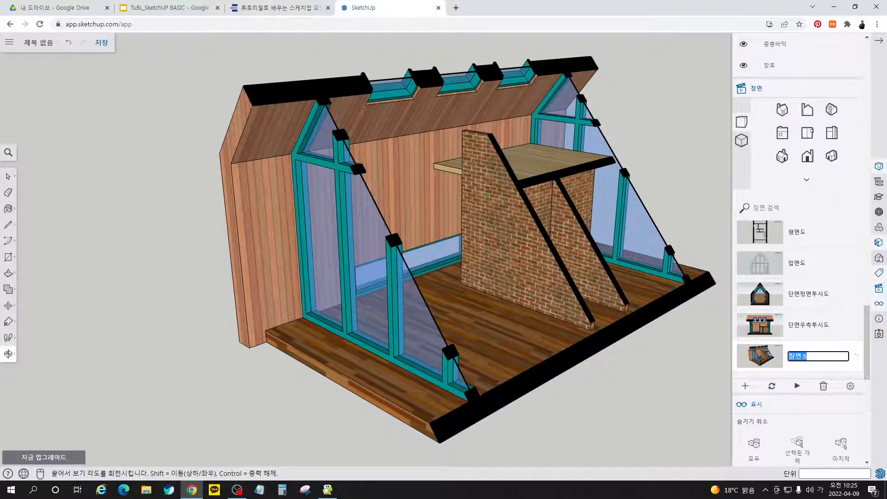
type("다ㄴ며")
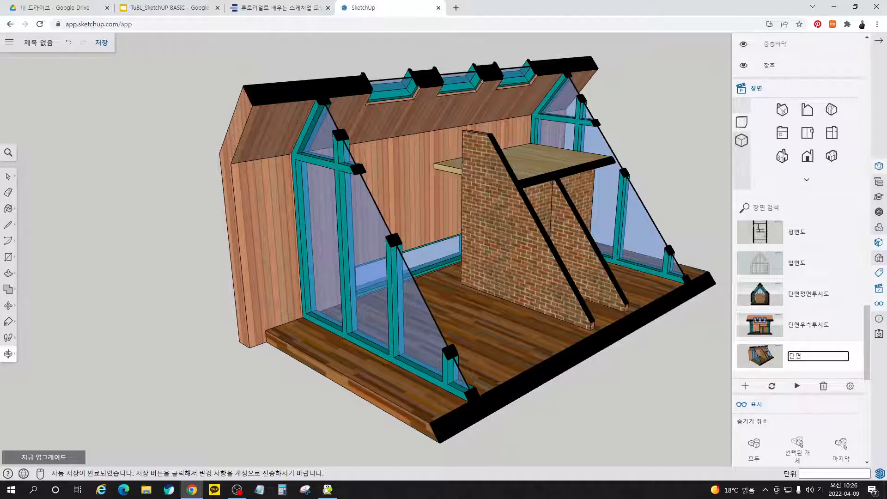
type("ㄴㅏㅁ동ㅂㅠ")
key("Return")
Step: Read the e-book's instructions for the 외부투시도 (exterior perspective) scenes on the following pages, and return to SketchUp
left_click(286, 6)
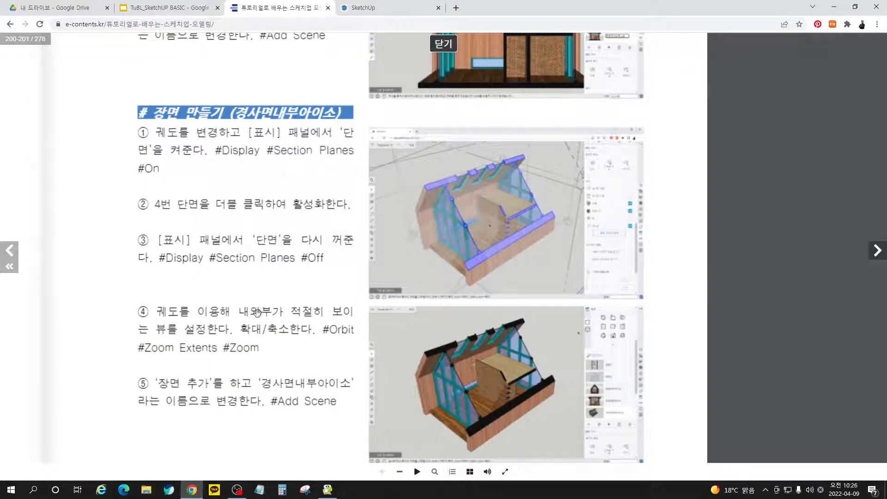
scroll(280, 209, "down", 1)
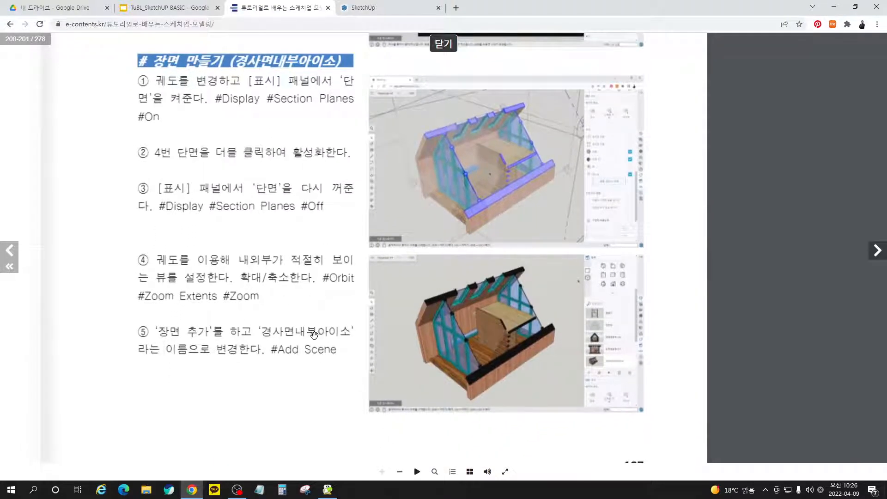
left_click(876, 251)
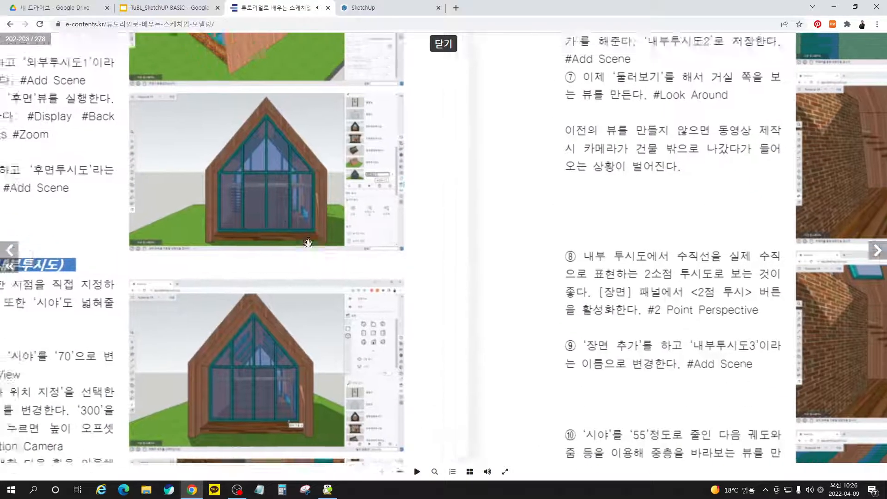
left_click(341, 270)
left_click_drag(341, 271, 359, 287)
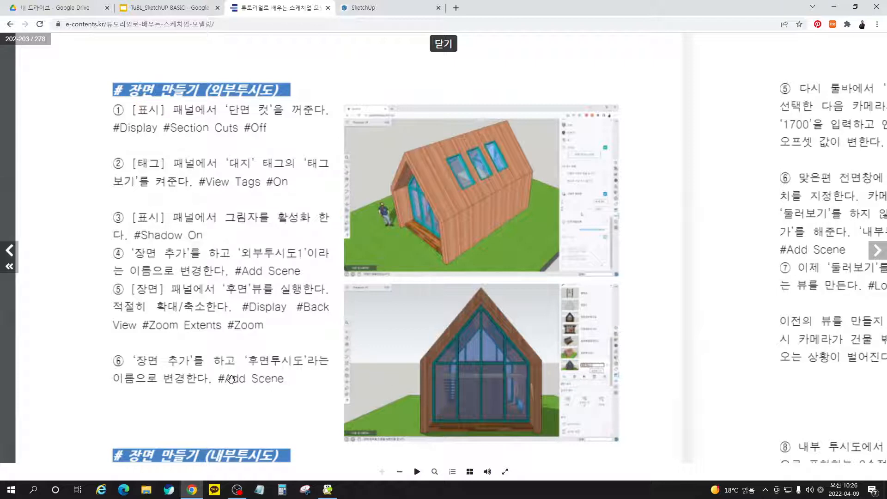
left_click(381, 11)
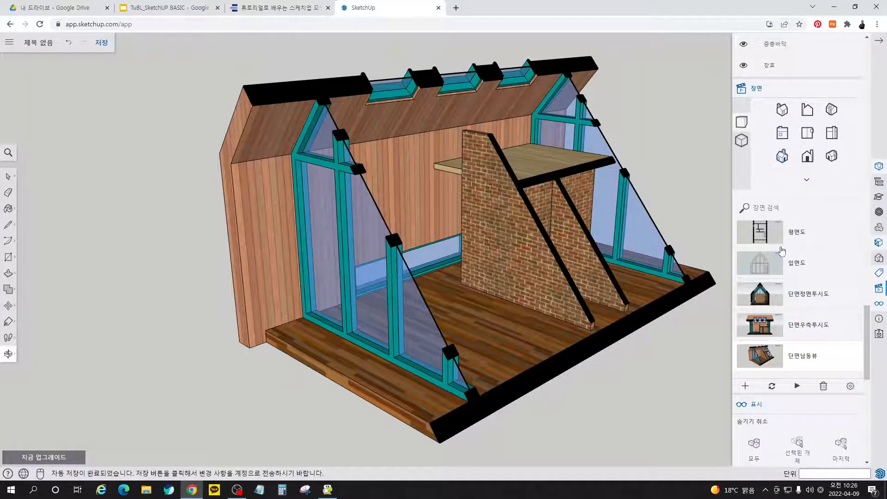
Step: Turn off the section cuts and make the 대지 (site) tag visible
scroll(822, 360, "down", 4)
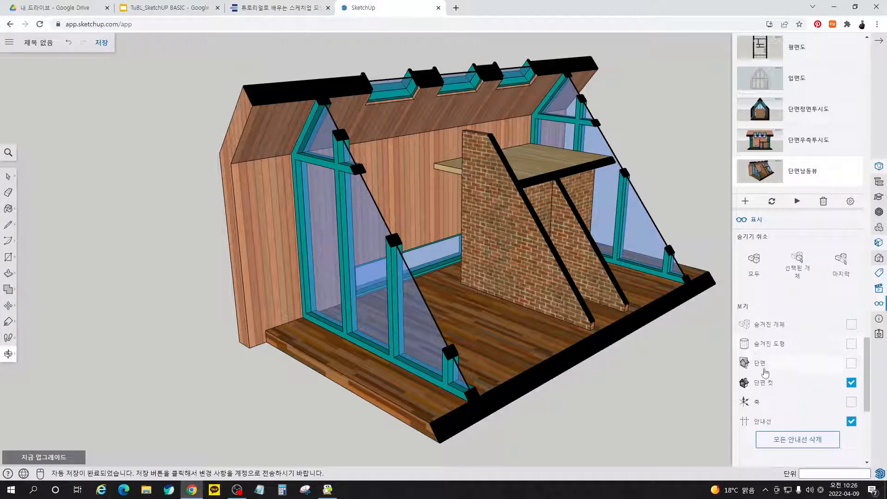
left_click(852, 383)
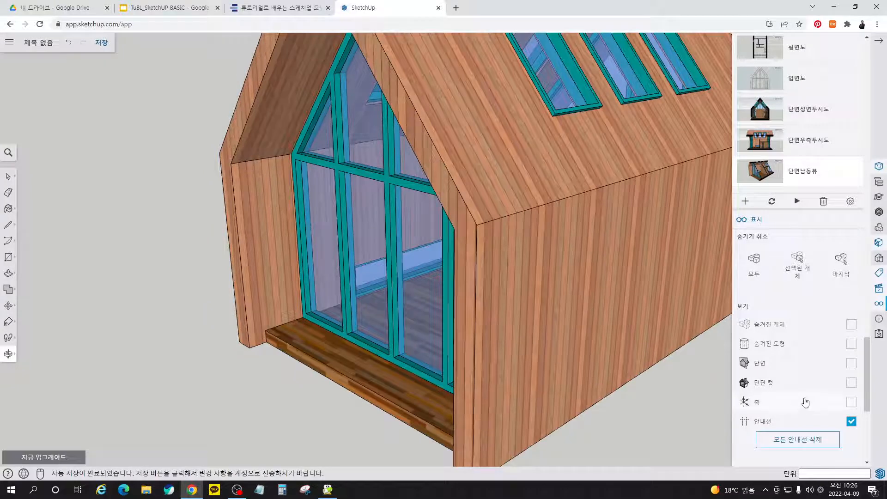
scroll(785, 296, "down", 5)
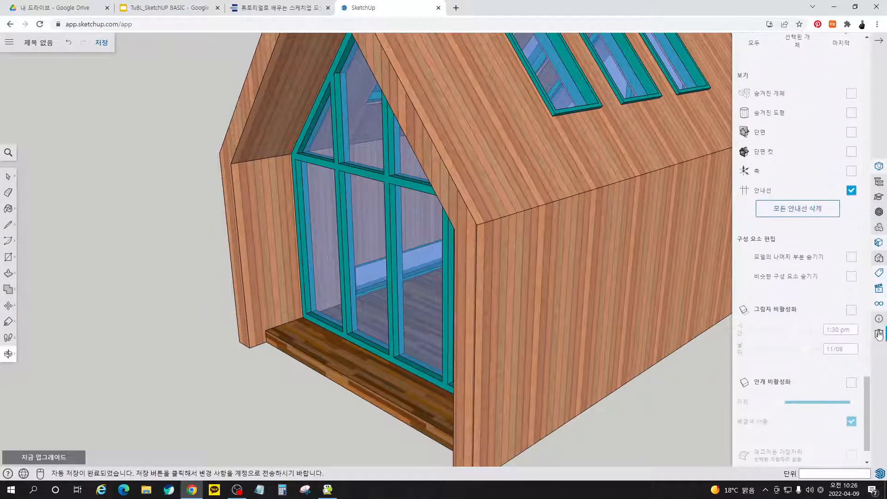
left_click(879, 273)
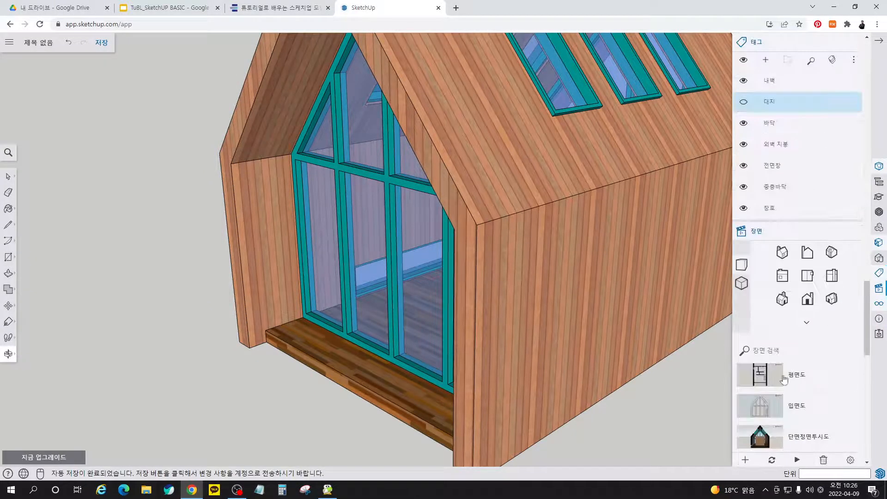
left_click(744, 103)
left_click(744, 103)
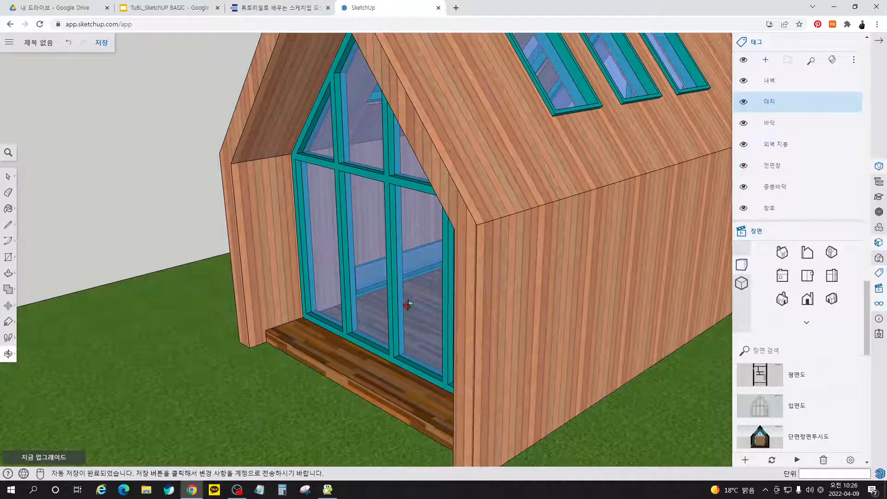
Step: Fit the complete house and its site in the view, framed in perspective from the glazed end
left_click(9, 354)
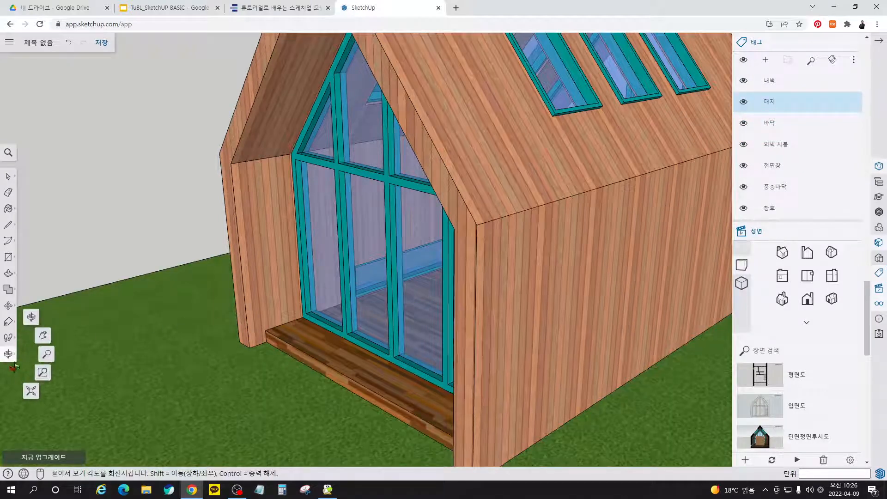
left_click(30, 397)
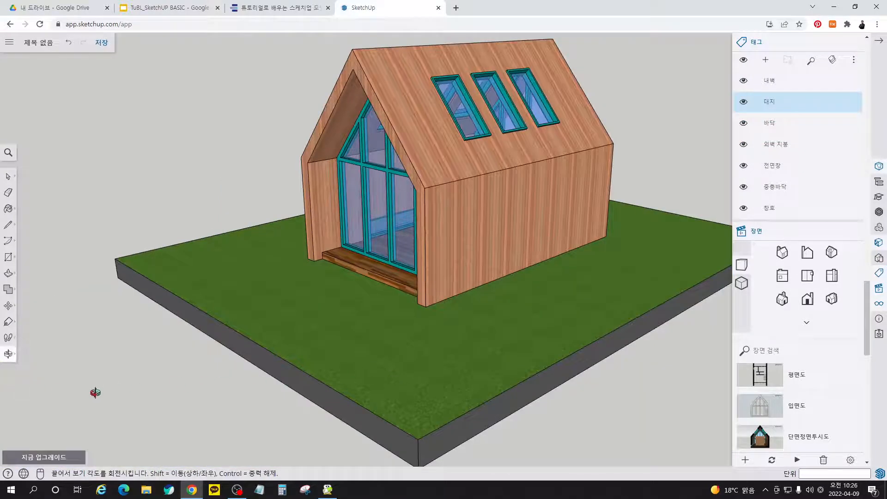
left_click_drag(140, 422, 158, 439)
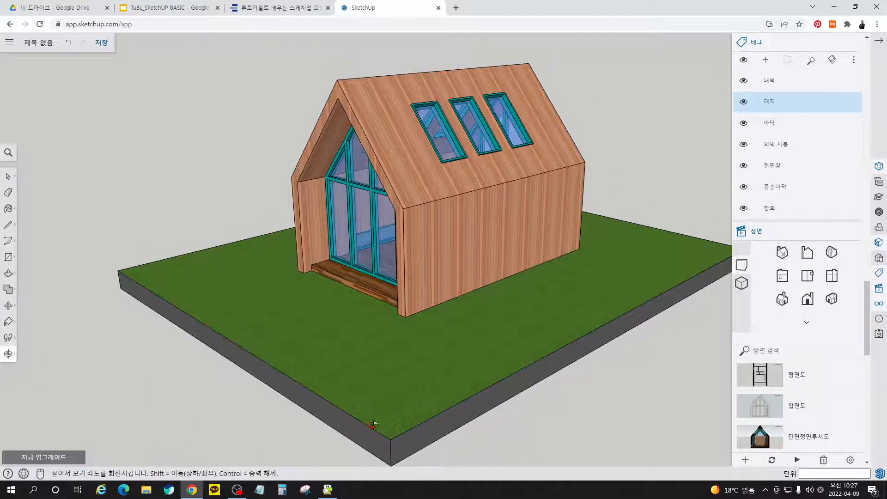
Step: Orbit to frame the whole site, add the view as a scene named 남동외부투시도, and save the style changes as a new style
left_click_drag(355, 434, 523, 401)
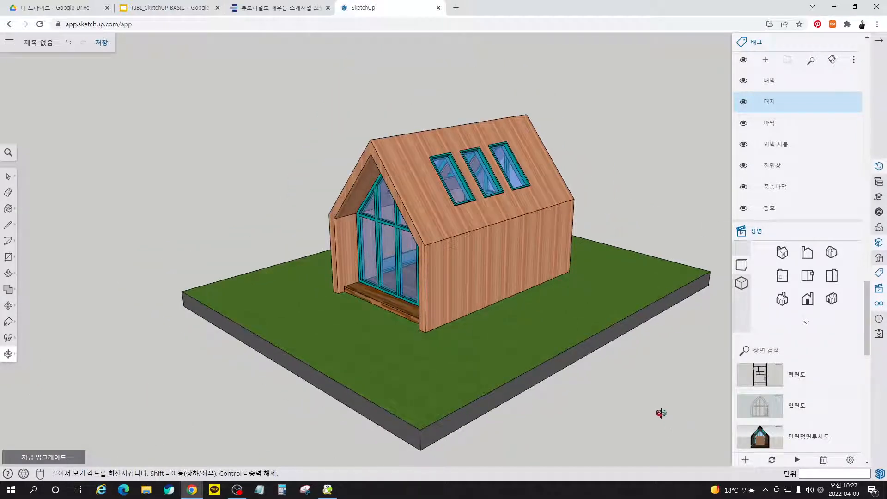
left_click_drag(535, 438, 503, 446)
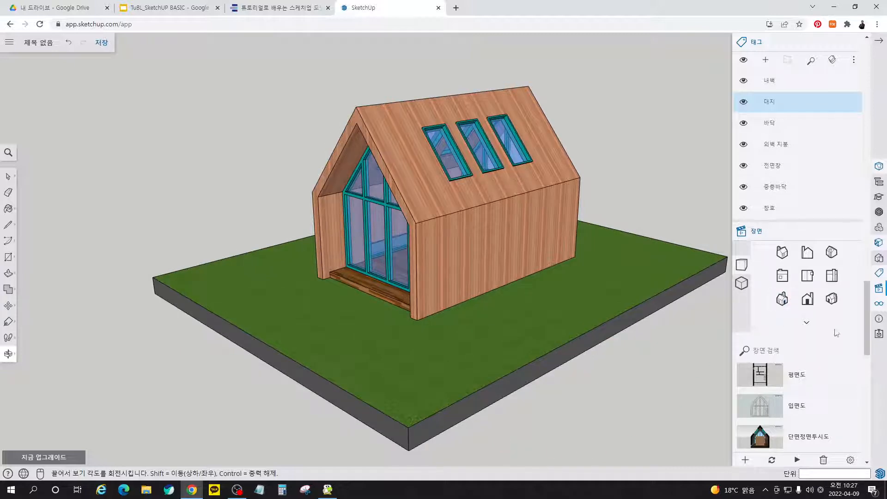
scroll(828, 327, "down", 1)
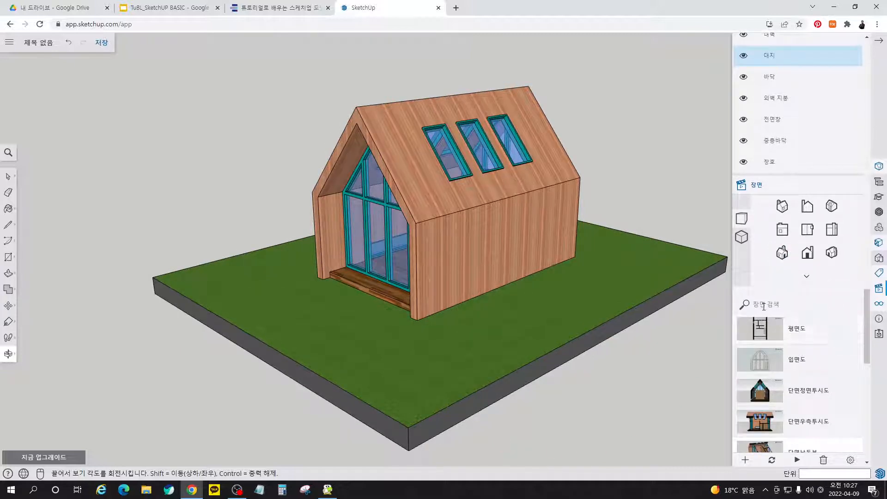
scroll(765, 332, "down", 3)
left_click(745, 344)
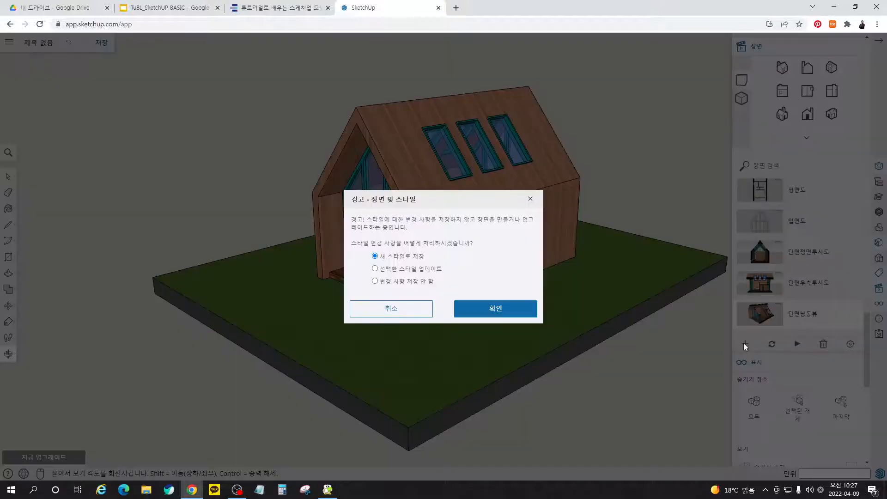
left_click(512, 314)
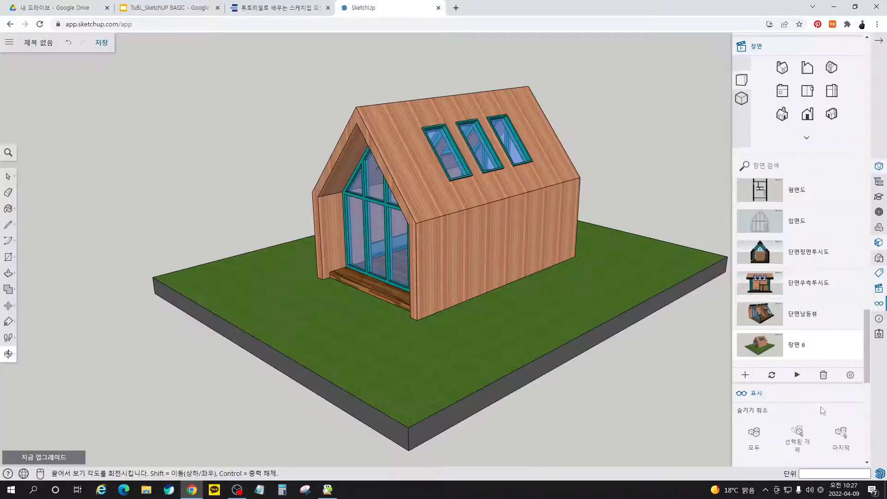
double_click(803, 345)
type("나")
type("동외부투시도")
key("Return")
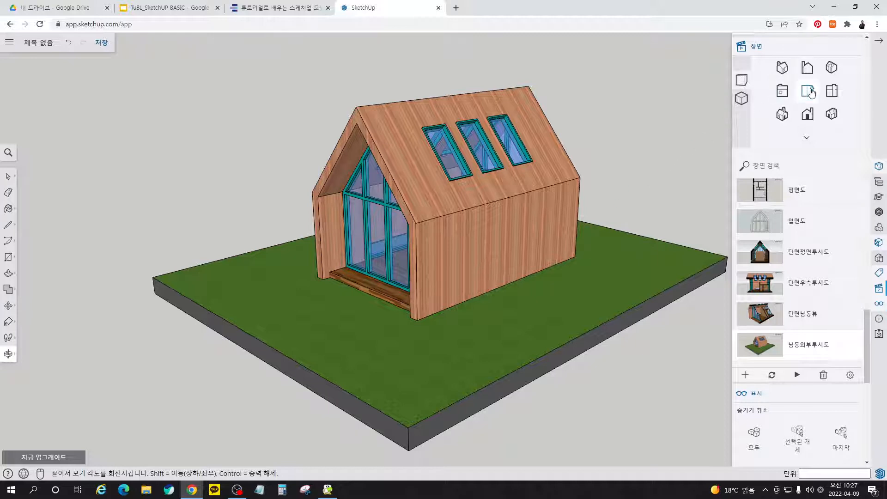
Step: Switch to the back view of the house, enlarge it and add it as a scene named 후면외부투시도
left_click(808, 72)
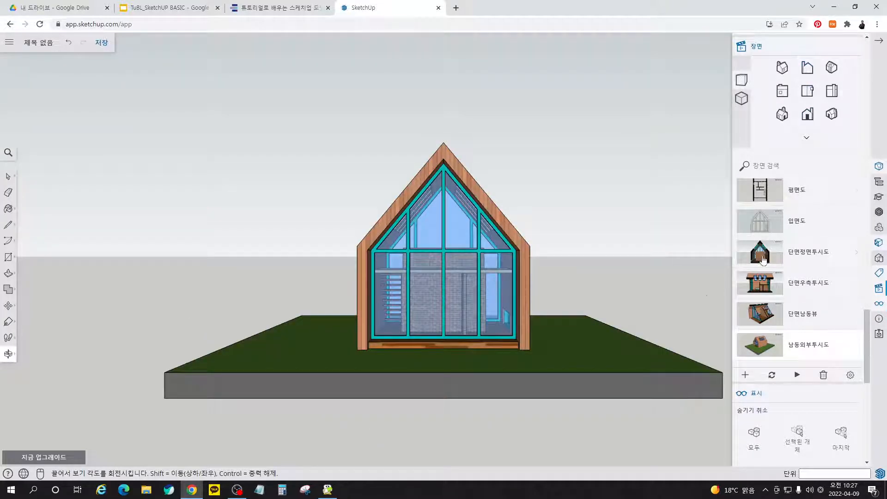
left_click(9, 354)
left_click(31, 392)
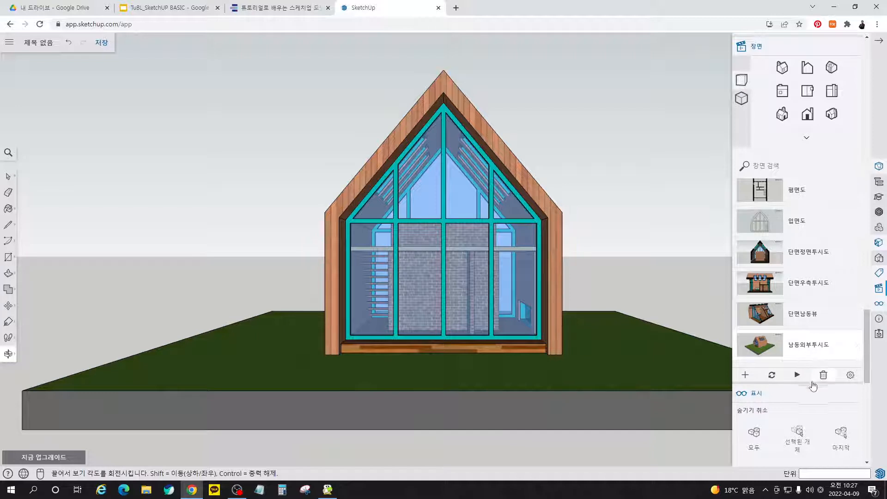
left_click(746, 376)
double_click(804, 377)
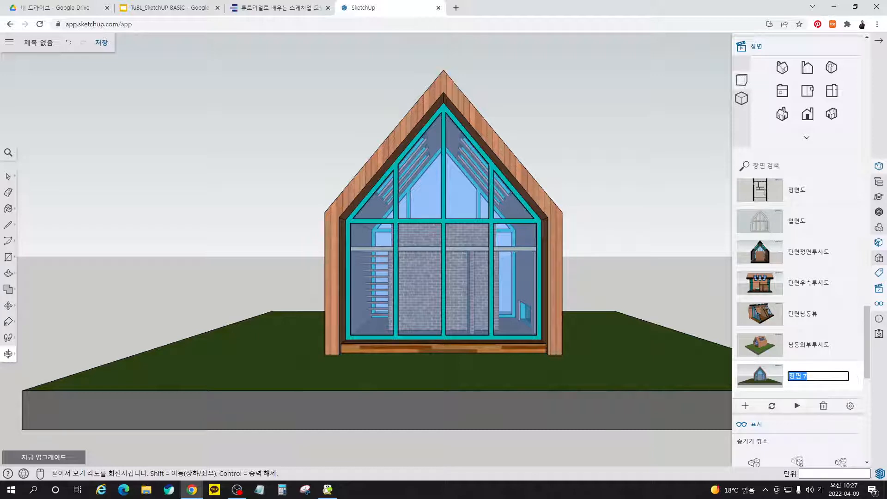
type("ㅎ")
type("ㅜ면외부투시도")
key("Return")
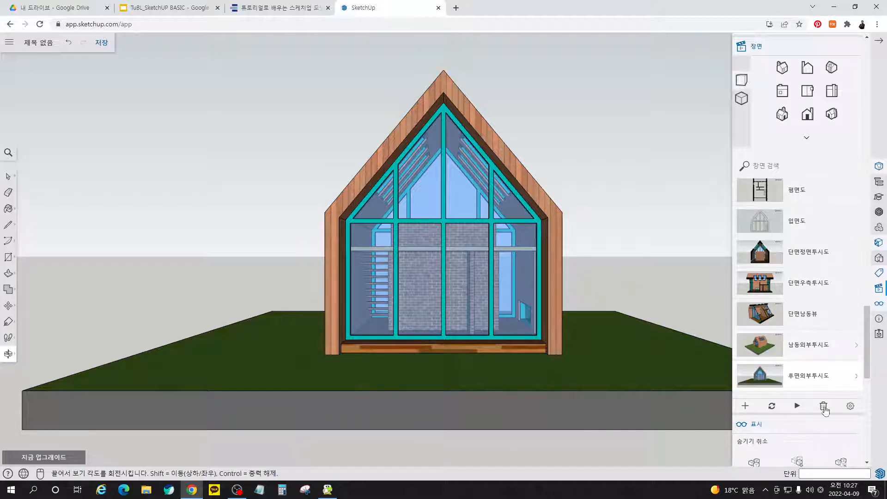
Step: Recheck the e-book's exterior steps, then turn on shadows in the 남동외부투시도 scene with the time set to 10:45 am
left_click(268, 8)
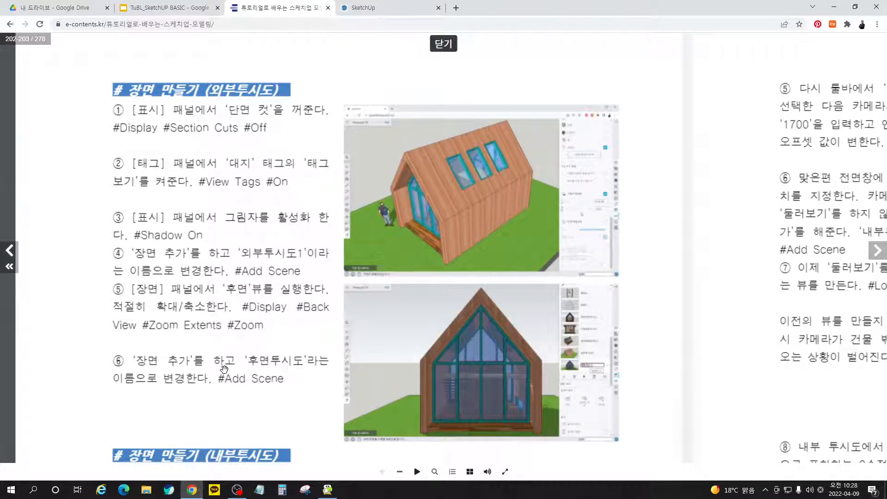
left_click(363, 7)
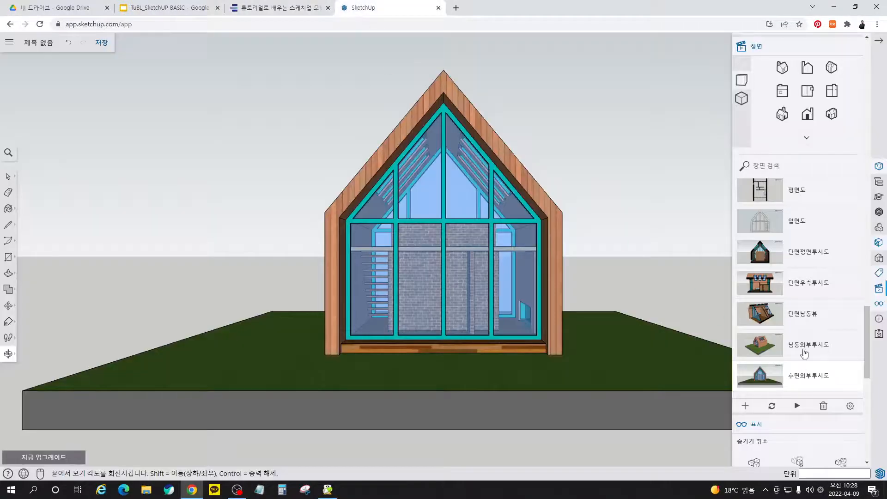
left_click(750, 351)
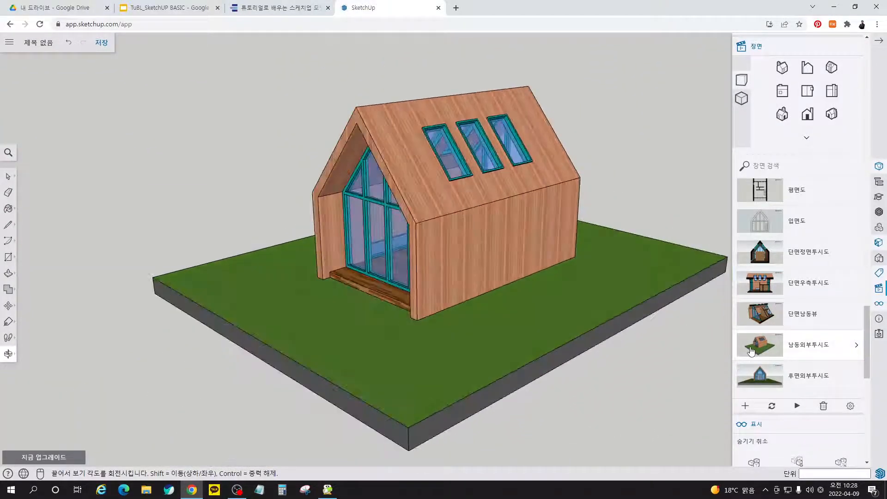
scroll(856, 389, "down", 8)
scroll(828, 402, "down", 3)
left_click(852, 266)
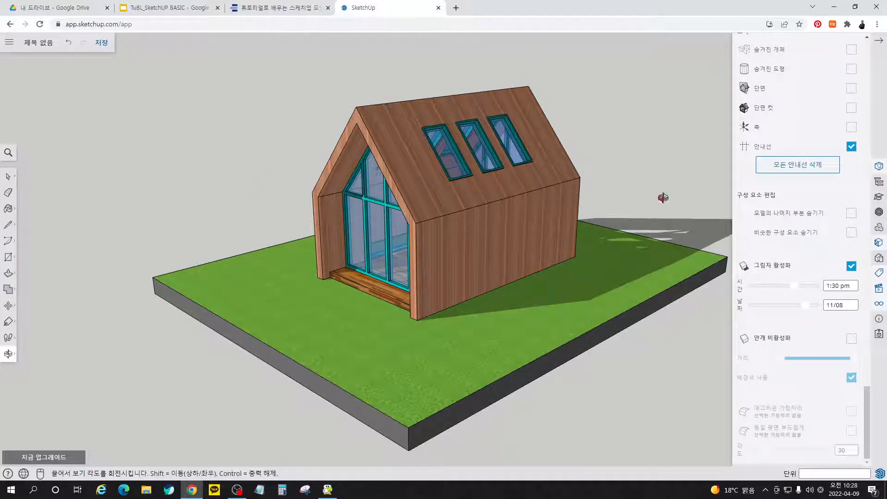
left_click_drag(799, 292, 779, 290)
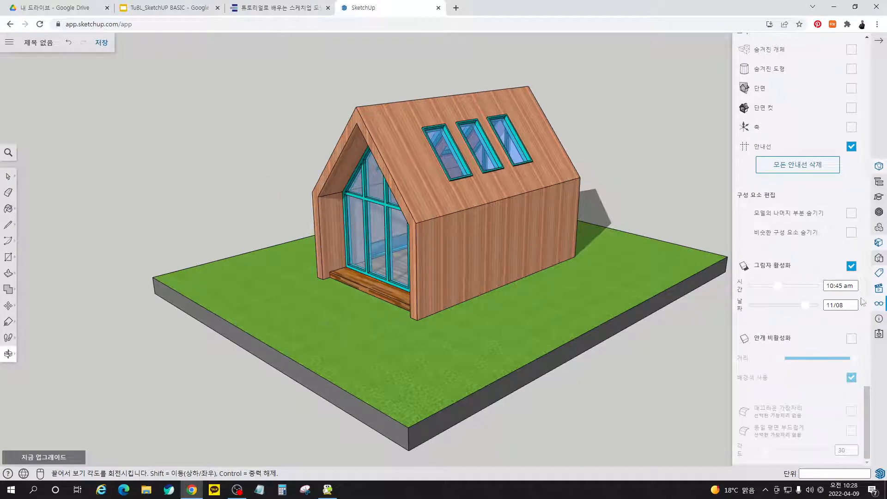
Step: Update the 남동외부투시도 scene with all of its properties, including the shadow settings
scroll(817, 263, "up", 7)
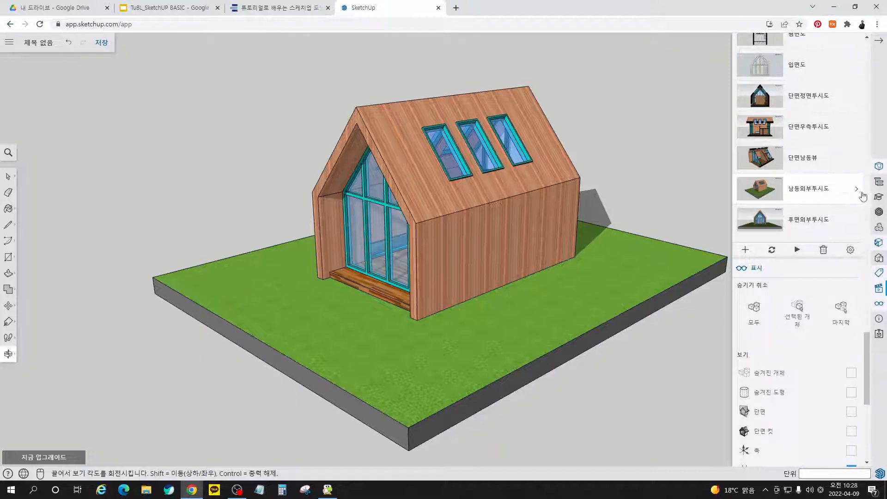
left_click(772, 250)
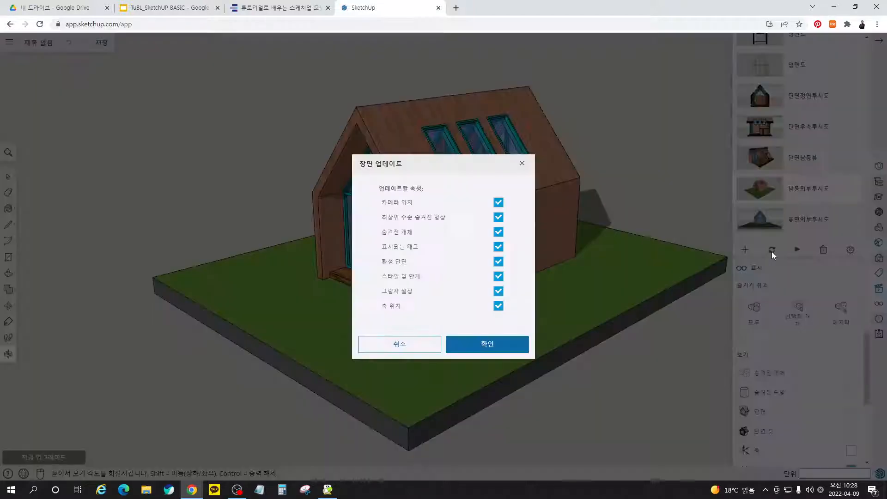
left_click(476, 344)
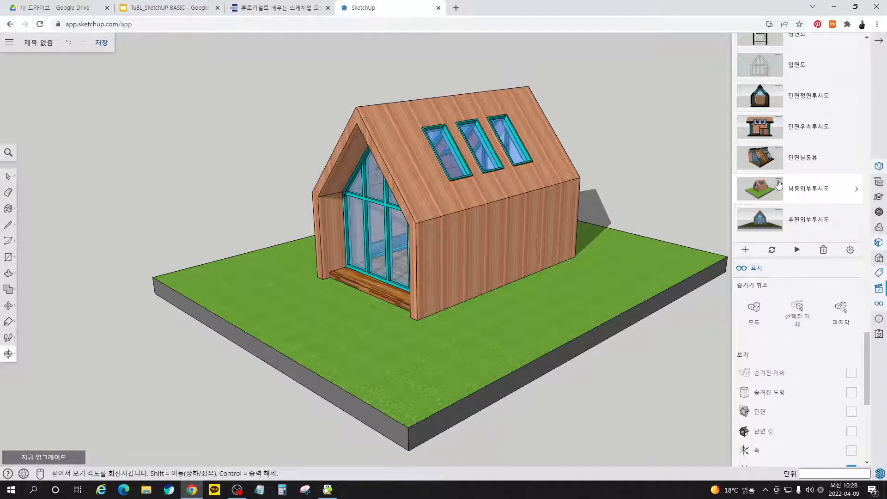
Step: Turn on shadows in the 후면외부투시도 scene and update the scene with all properties
left_click(768, 226)
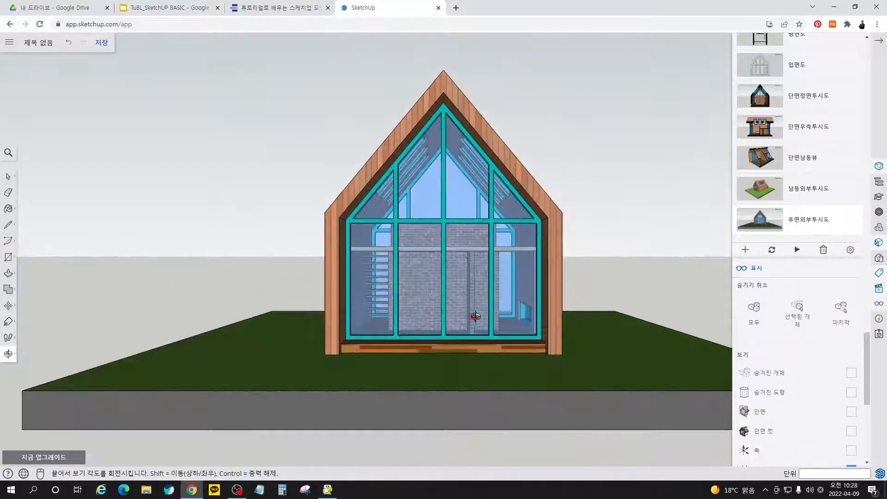
scroll(843, 422, "down", 7)
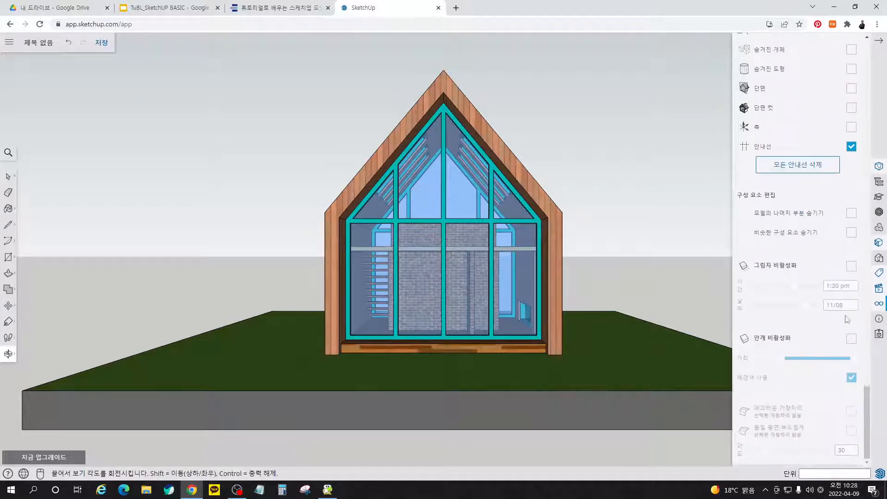
left_click(852, 267)
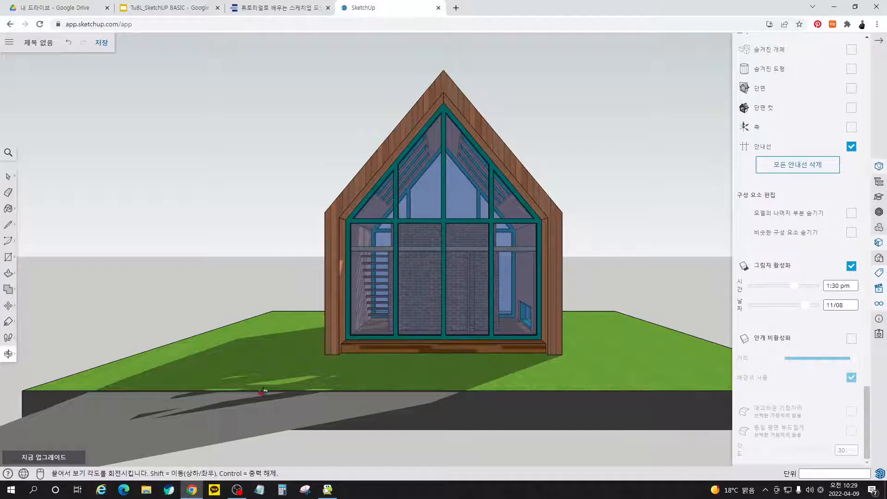
scroll(849, 224, "up", 1)
scroll(849, 224, "up", 6)
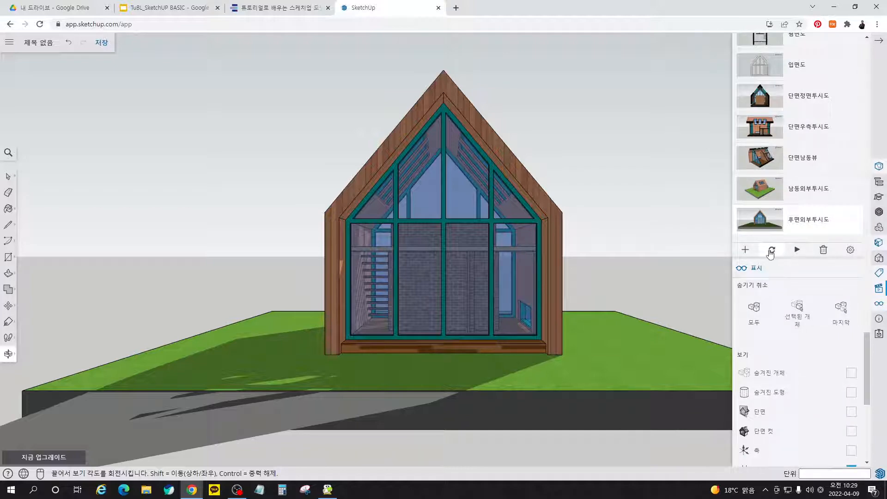
left_click(772, 250)
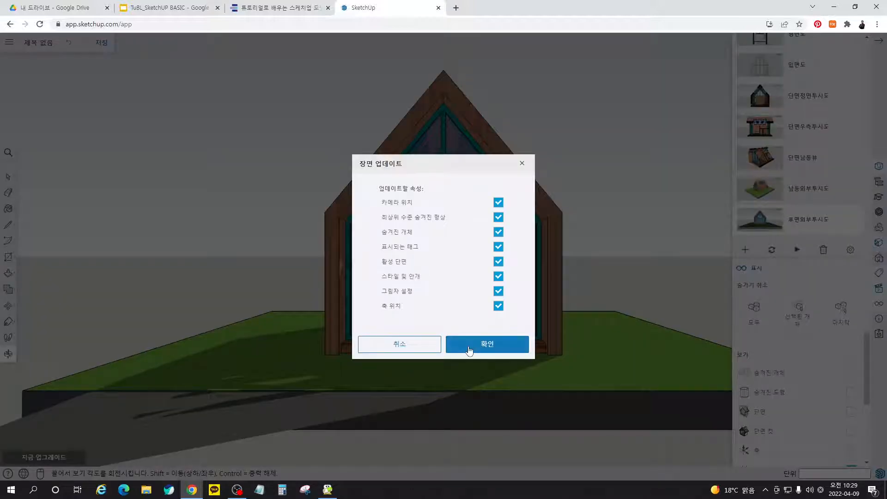
left_click(469, 349)
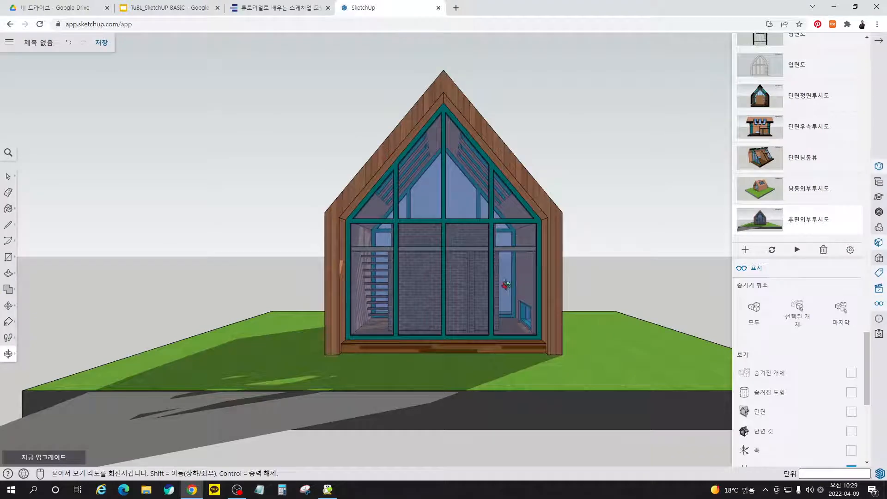
Step: Read the e-book's instructions for the 내부투시도 (interior perspective) scenes and return to SketchUp
left_click(285, 10)
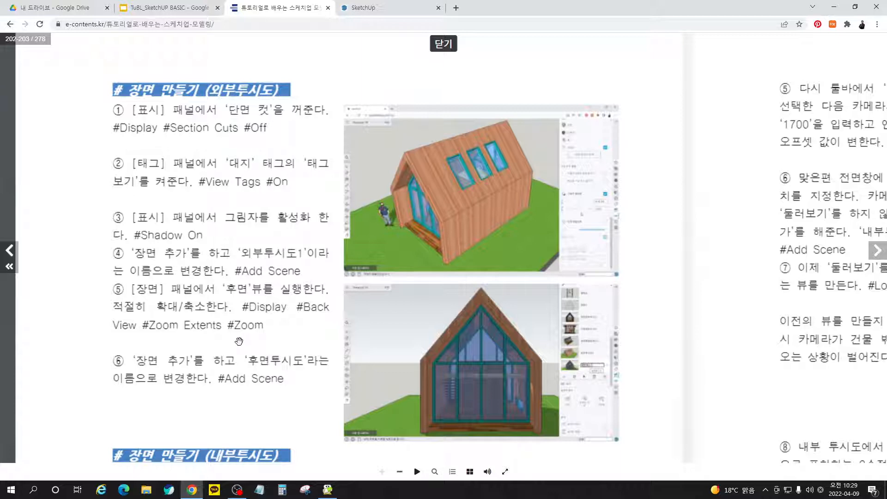
left_click_drag(260, 376, 263, 328)
scroll(263, 328, "down", 5)
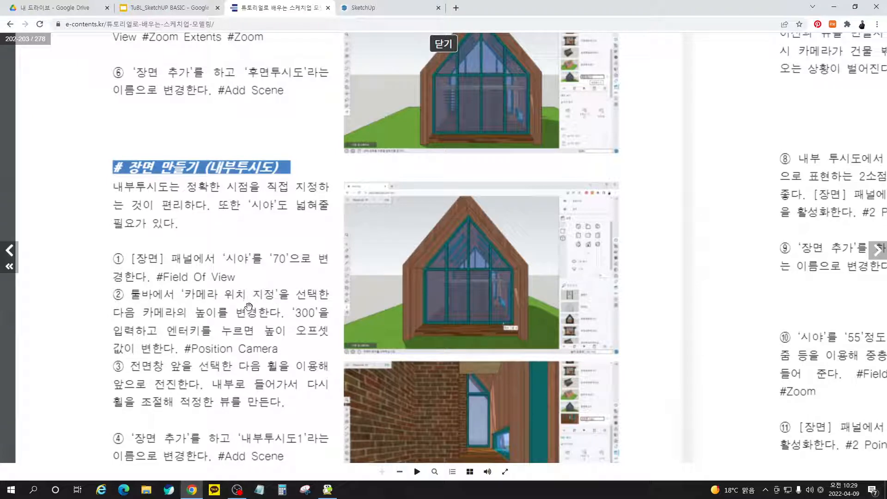
left_click(407, 12)
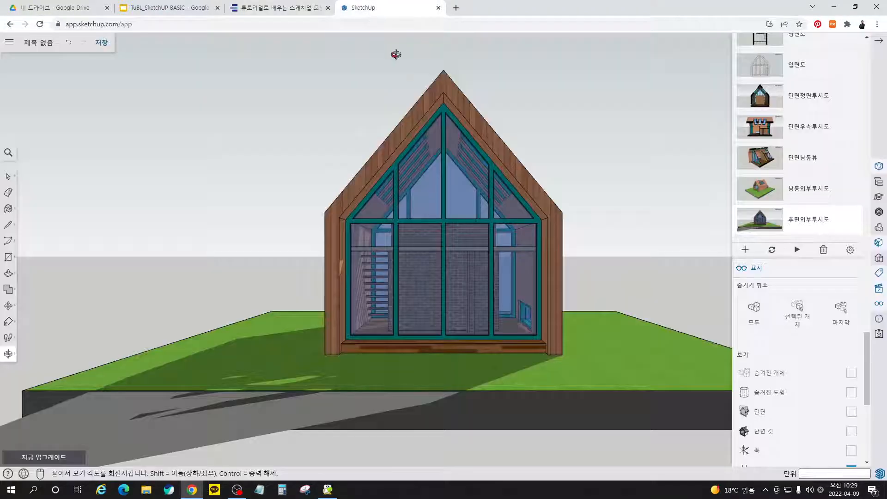
Step: Set the camera's field of view to 70 and fit the whole glazed facade in the view
scroll(816, 250, "up", 5)
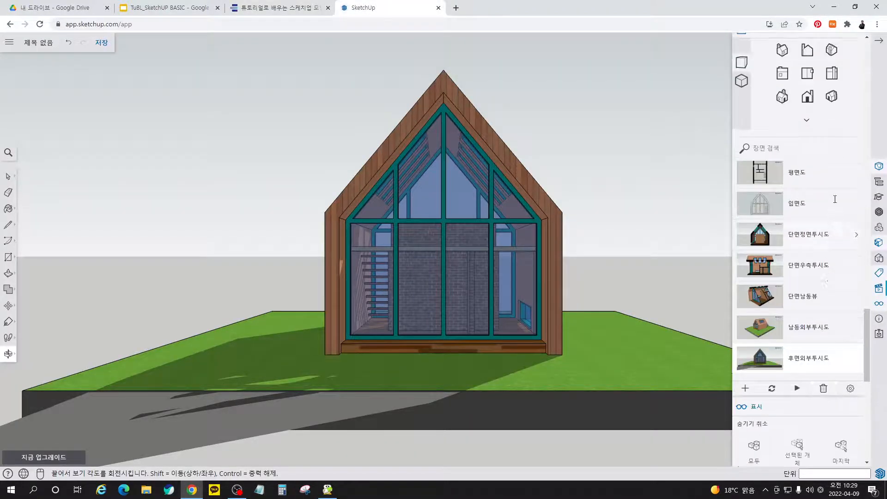
scroll(815, 132, "up", 1)
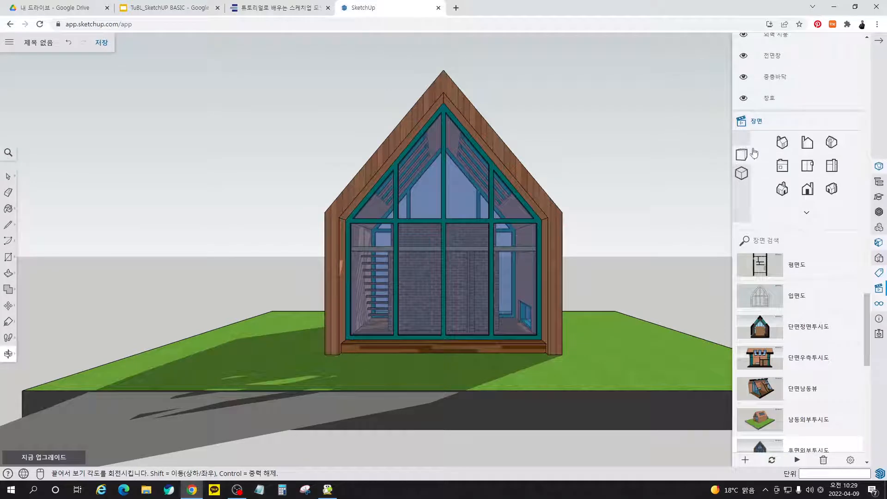
left_click(807, 215)
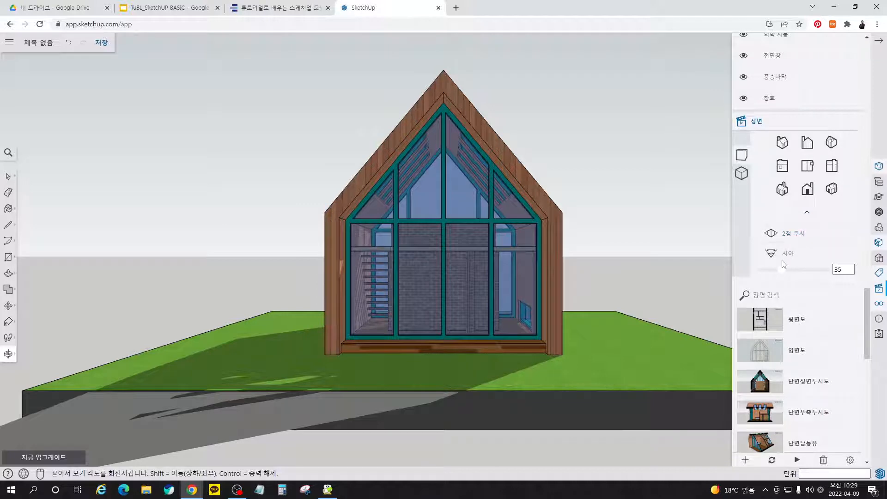
left_click(850, 271)
double_click(839, 269)
type("70")
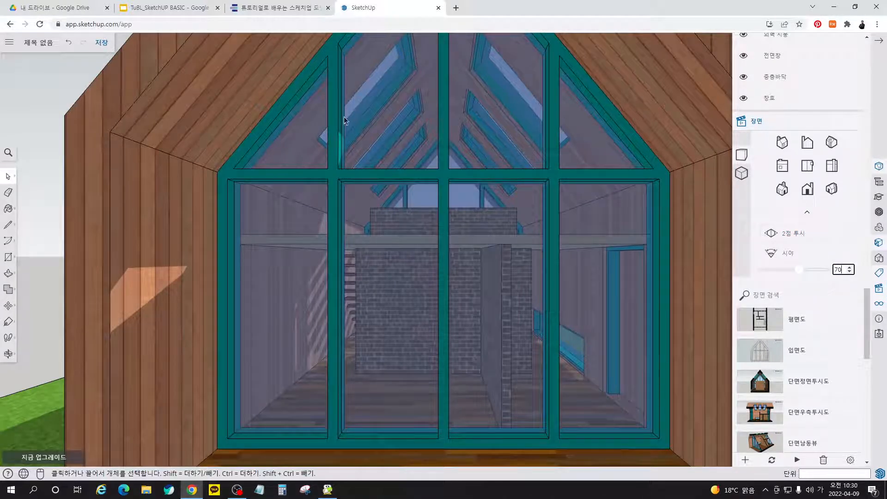
scroll(442, 284, "down", 8)
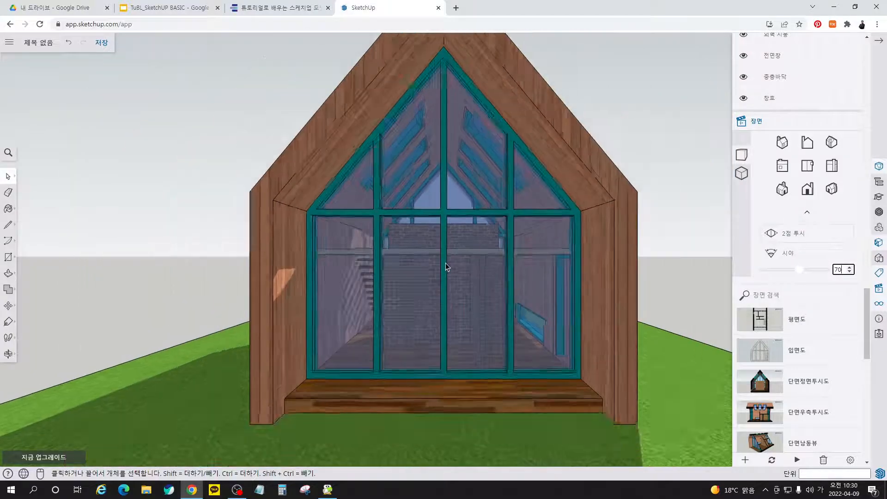
scroll(445, 264, "down", 3)
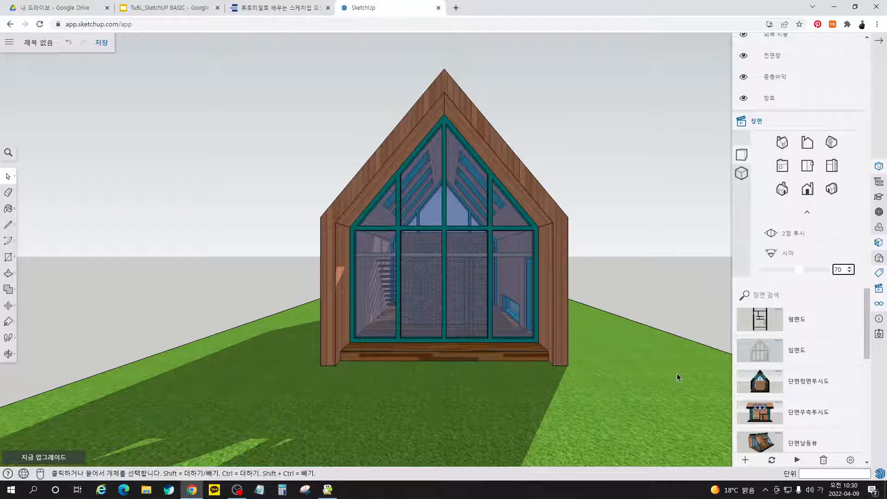
Step: Position the camera on the floor behind the glazed facade's right-hand pane with a height offset of 300 mm
left_click(12, 341)
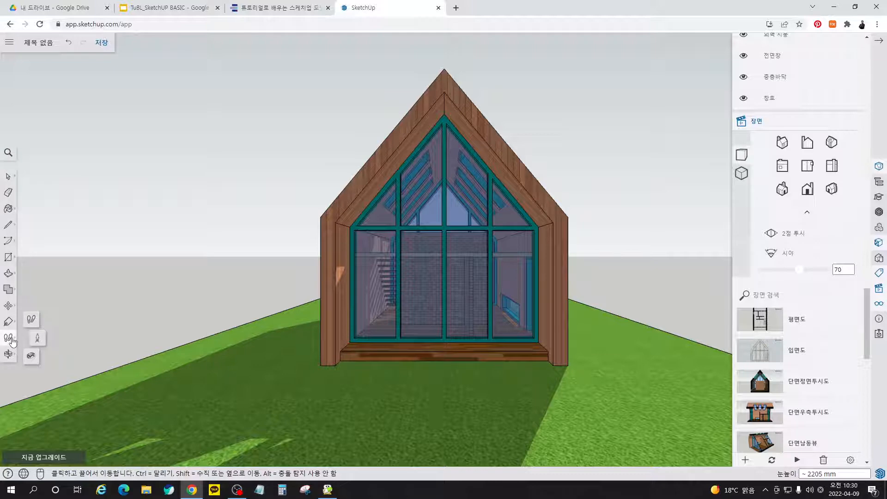
left_click(38, 341)
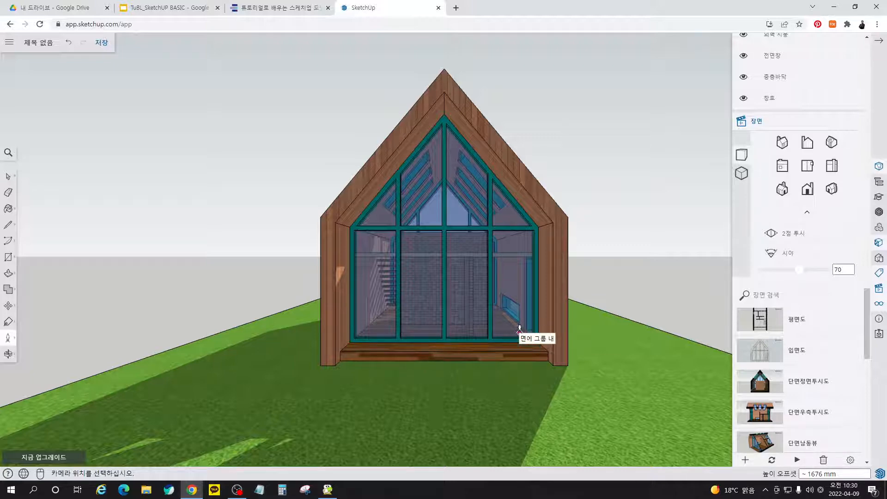
type("300")
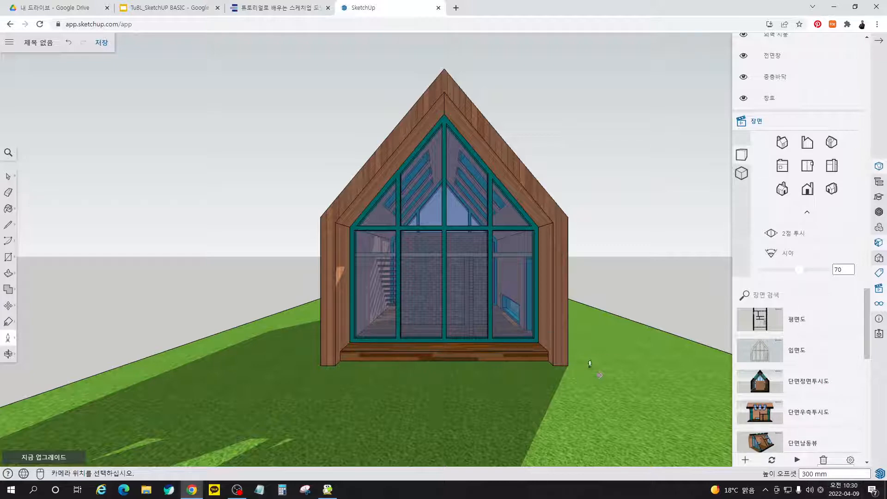
left_click(521, 341)
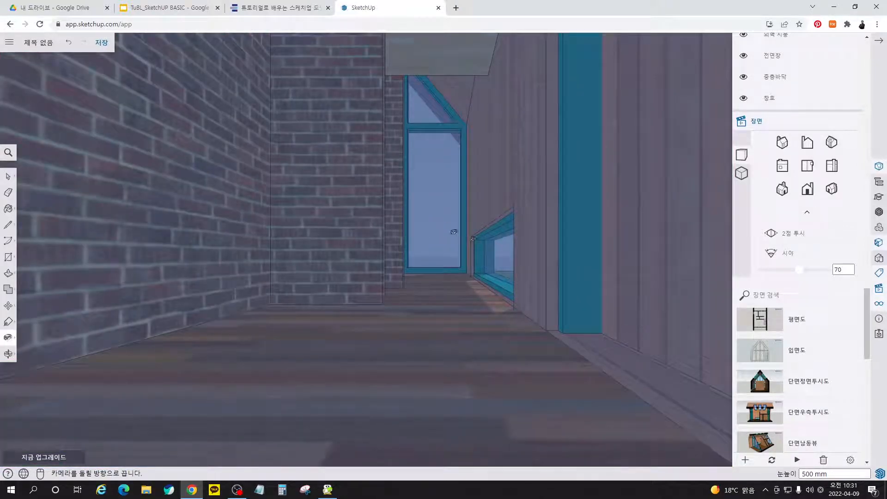
Step: Move the camera slightly forward and pan to frame the floor, brick wall, far glazed door and low side window
scroll(454, 232, "up", 1)
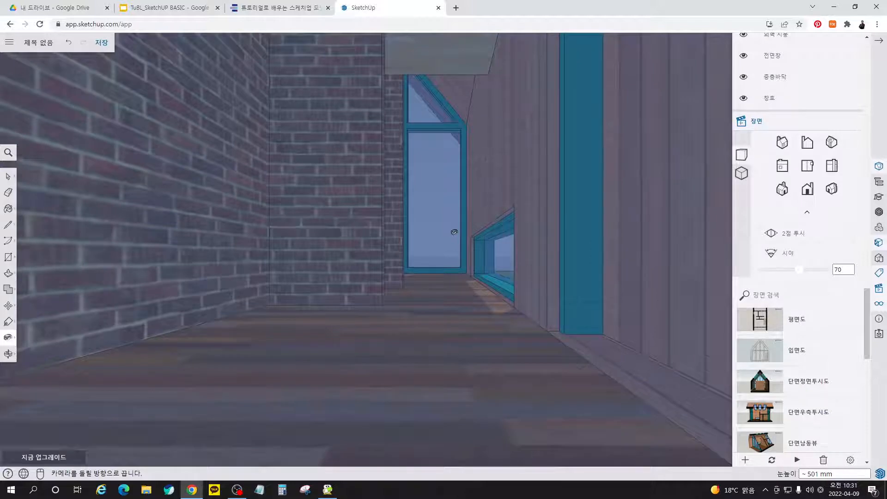
scroll(454, 232, "up", 2)
scroll(455, 232, "up", 1)
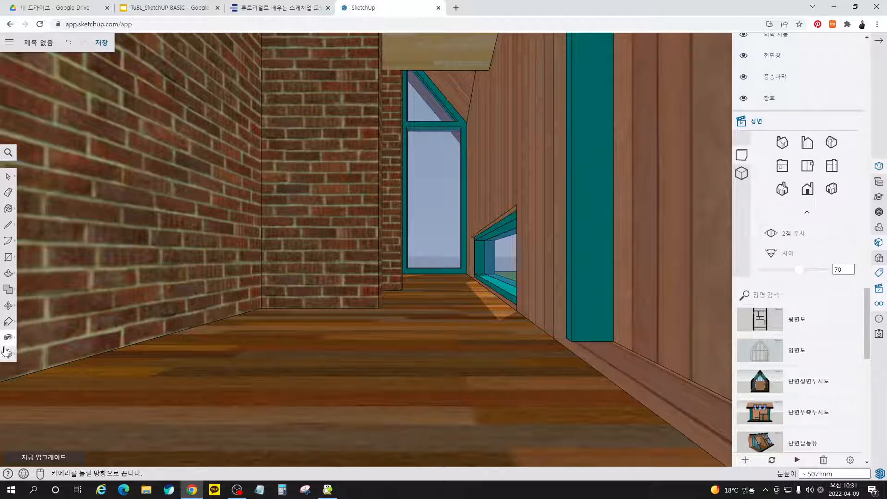
mouse_move(11, 340)
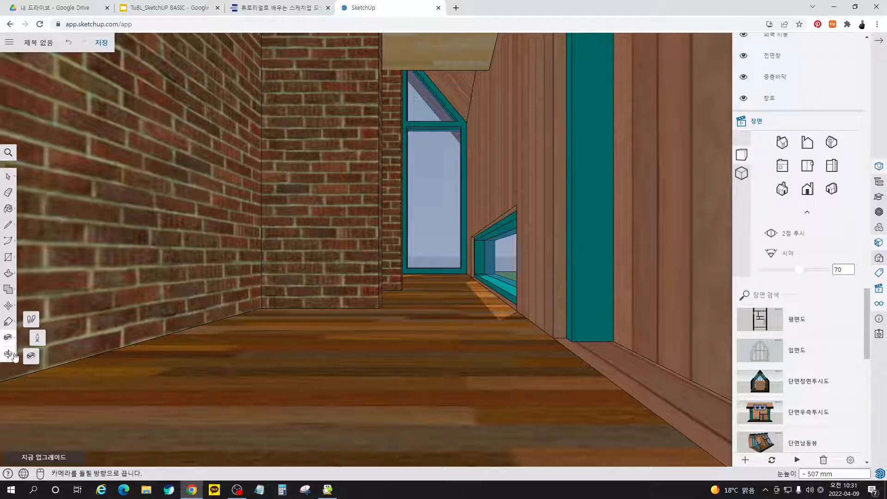
left_click(9, 354)
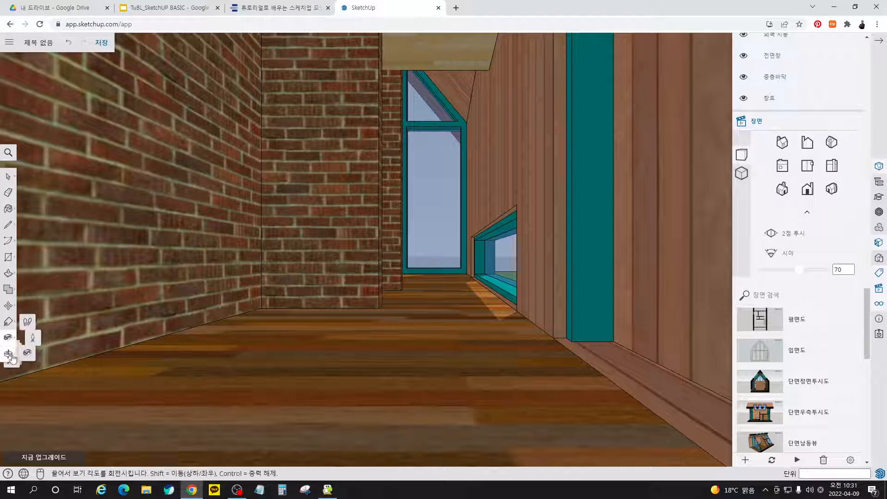
left_click(43, 335)
mouse_move(443, 235)
left_mouse_down()
mouse_move(440, 275)
mouse_move(437, 222)
mouse_move(434, 263)
mouse_move(436, 231)
left_mouse_up()
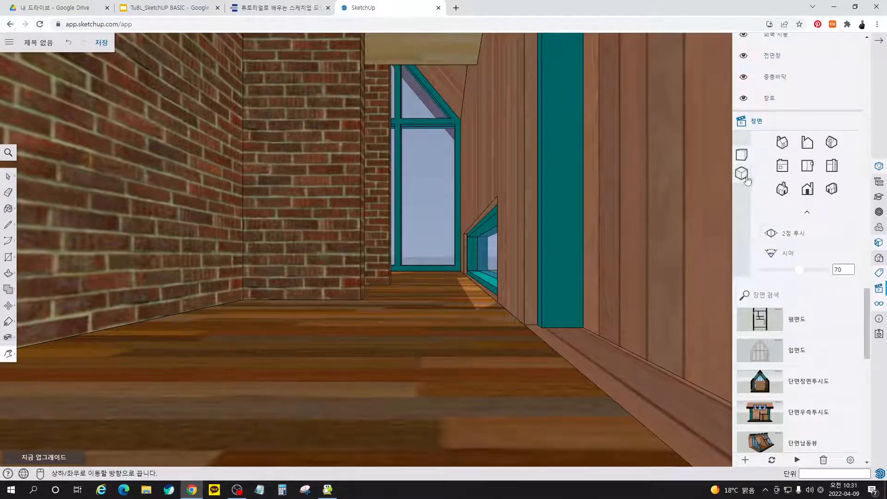
Step: Add a scene of this low interior view and name it 내부출입구바닥투시도
scroll(784, 326, "down", 2)
scroll(784, 326, "down", 3)
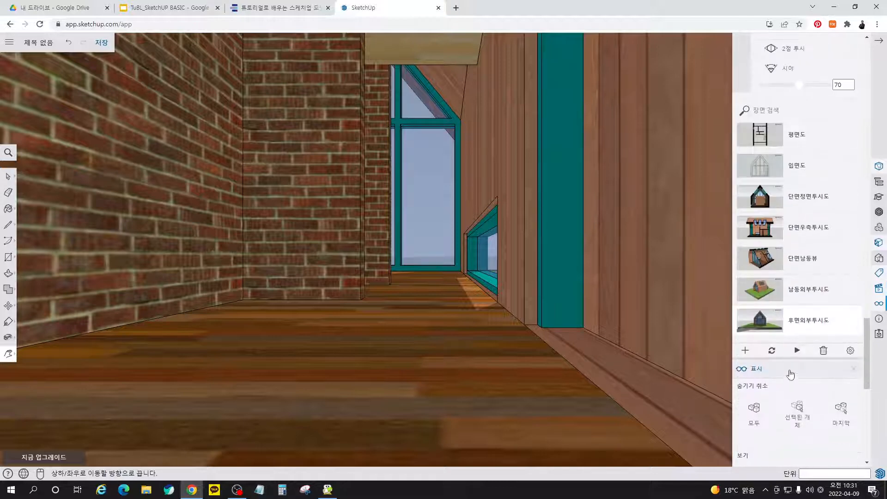
left_click(743, 351)
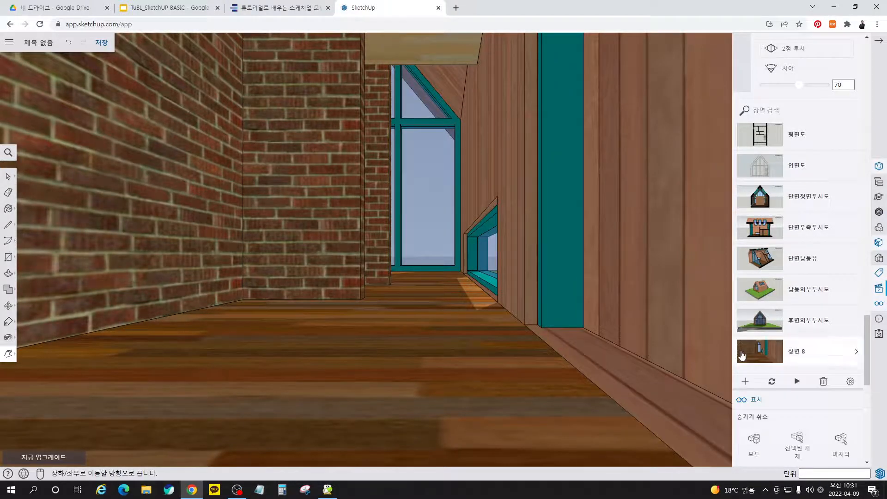
left_click(799, 352)
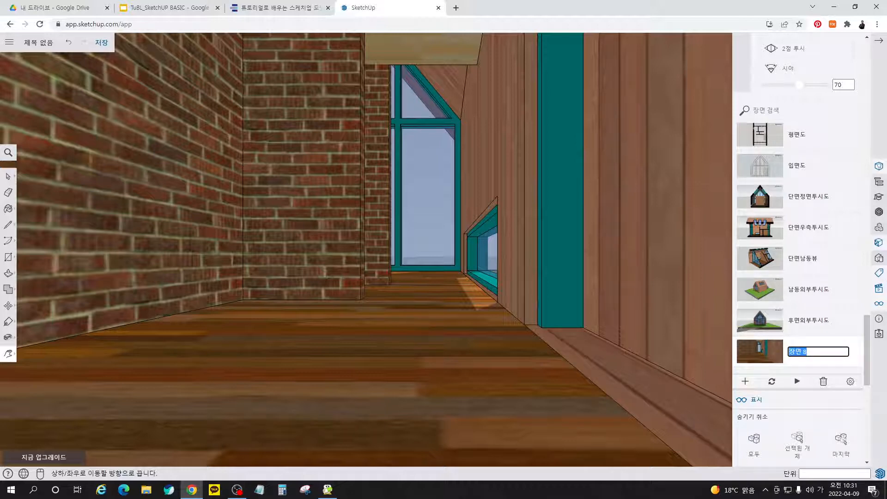
type("주이")
key("BackSpace")
key("BackSpace")
type("내부")
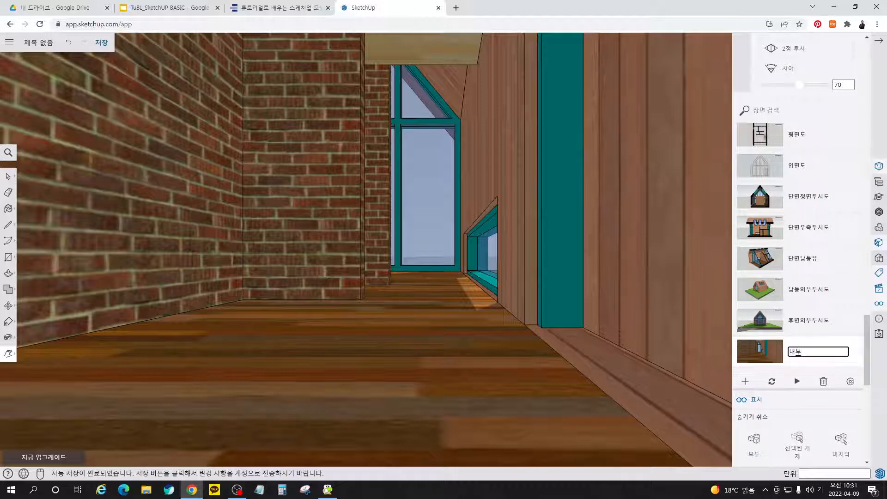
type("출입ㄱ")
type("바다")
type("ㄱ")
type("투시도")
key("Return")
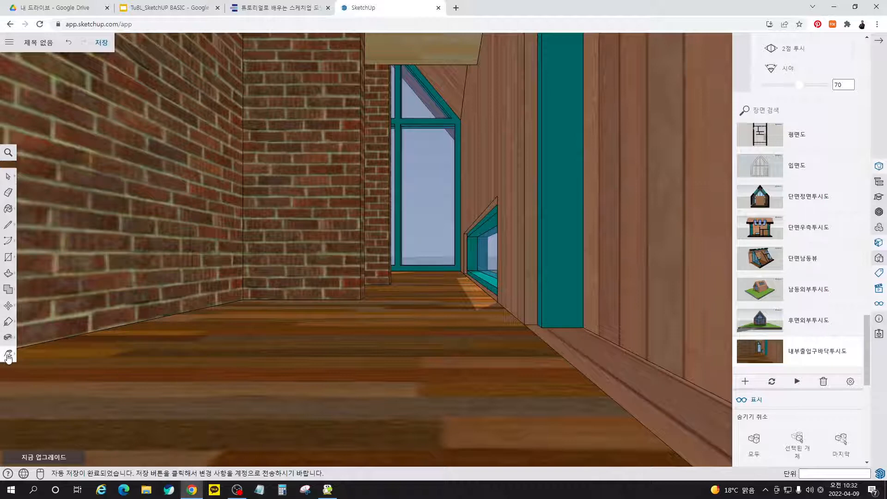
Step: Position the camera at the foot of the far glazed door with a height offset of 2000 mm
left_click(8, 339)
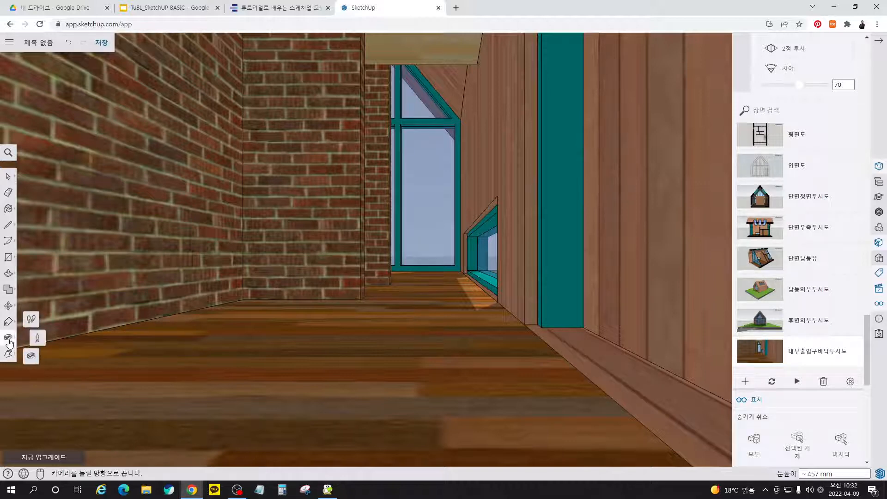
left_click(38, 343)
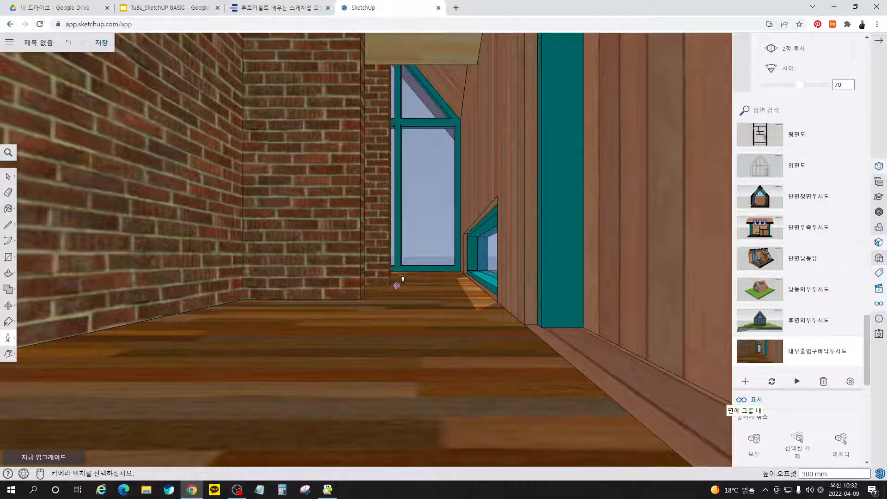
type("165")
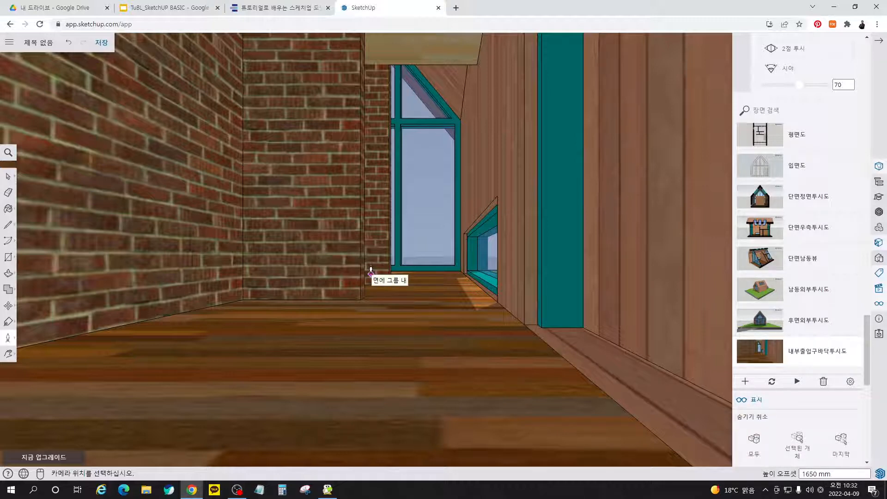
type("200")
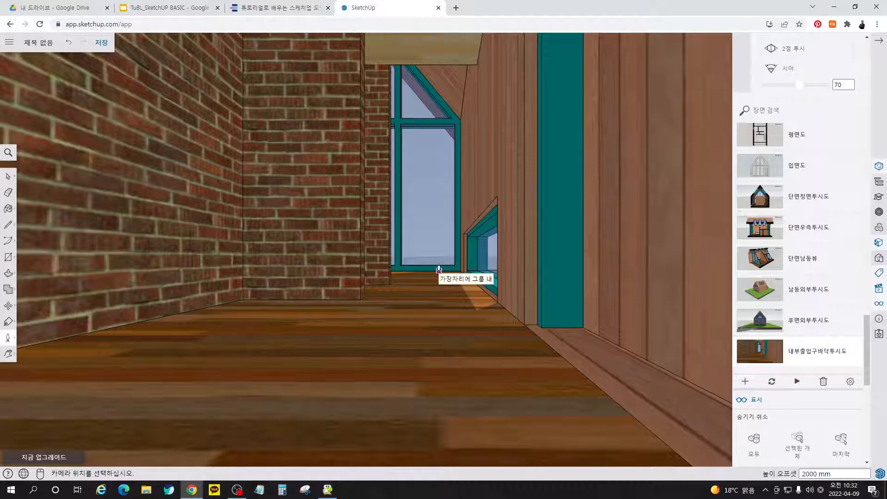
left_click(438, 273)
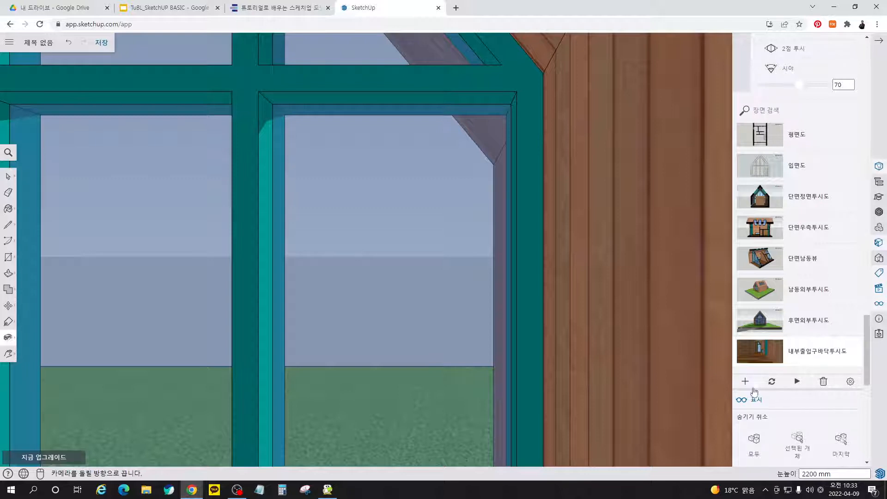
Step: Add a scene of the window close-up and name it 내부전면창이동
left_click(745, 381)
double_click(809, 381)
type("내부저ㄴㅁㅕ")
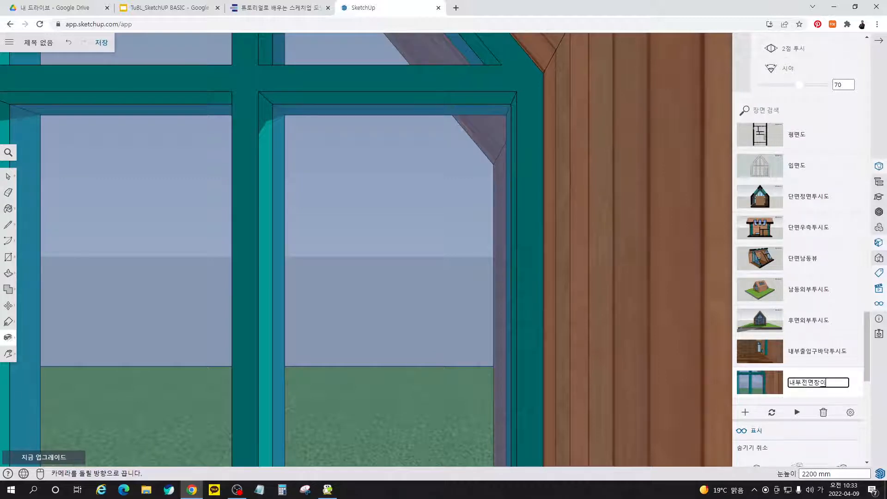
key("Return")
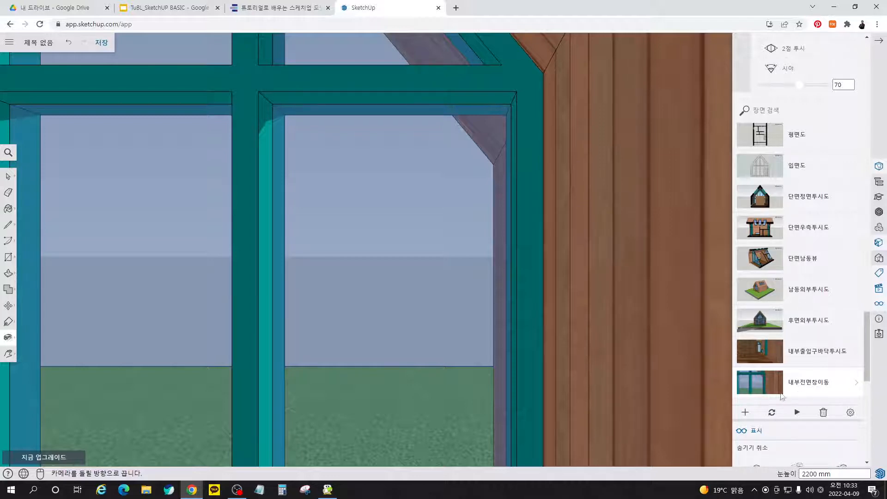
Step: Look around the interior to frame the brick wall, stairs and skylights from below, trying two-point perspective along the way
left_click_drag(417, 229, 162, 234)
left_click_drag(472, 229, 84, 230)
left_click_drag(513, 226, 194, 222)
left_click_drag(609, 244, 391, 104)
left_click_drag(484, 169, 533, 142)
left_click_drag(526, 180, 509, 184)
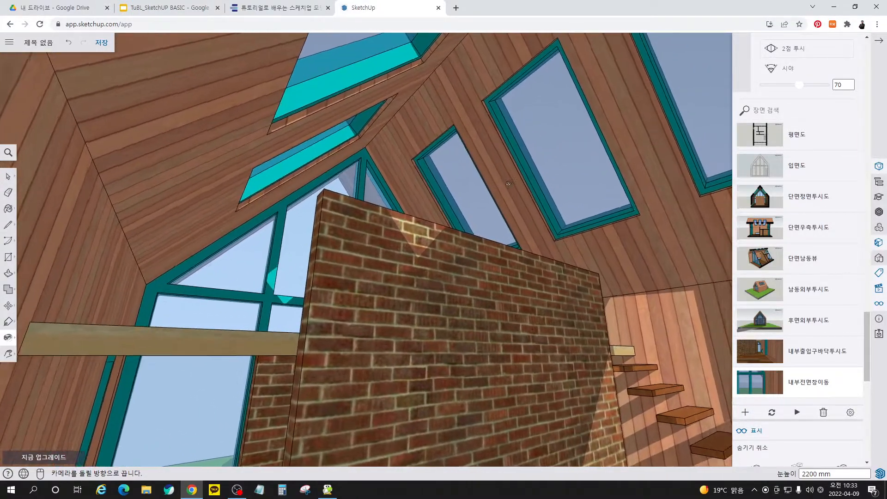
left_click(803, 54)
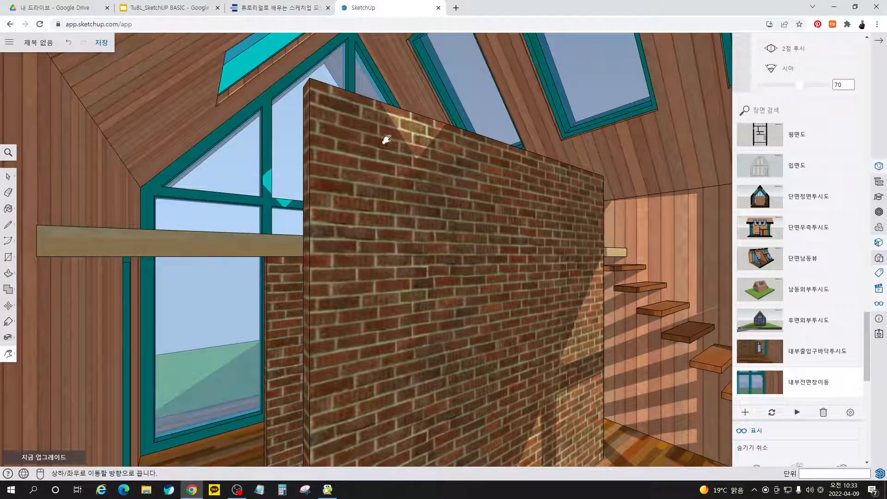
left_click(8, 338)
left_click_drag(417, 236, 365, 163)
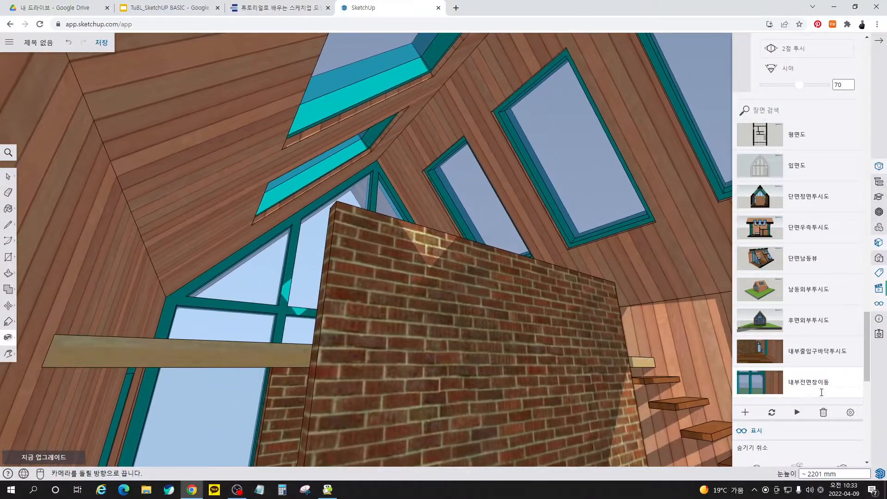
Step: Add a scene of the upward skylight view and name it 내부천창투시도
left_click(746, 412)
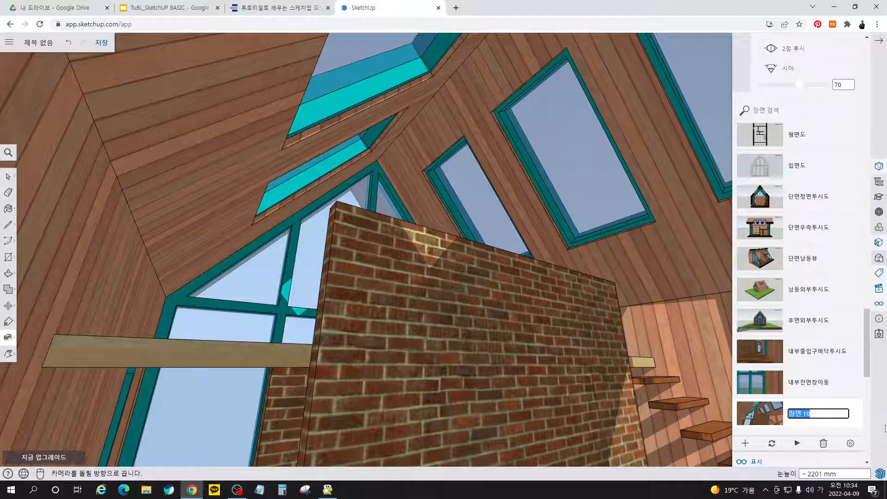
type("처ㄴ창ㅌㅜ싣ㅗ")
key("Home")
type("내부")
key("Return")
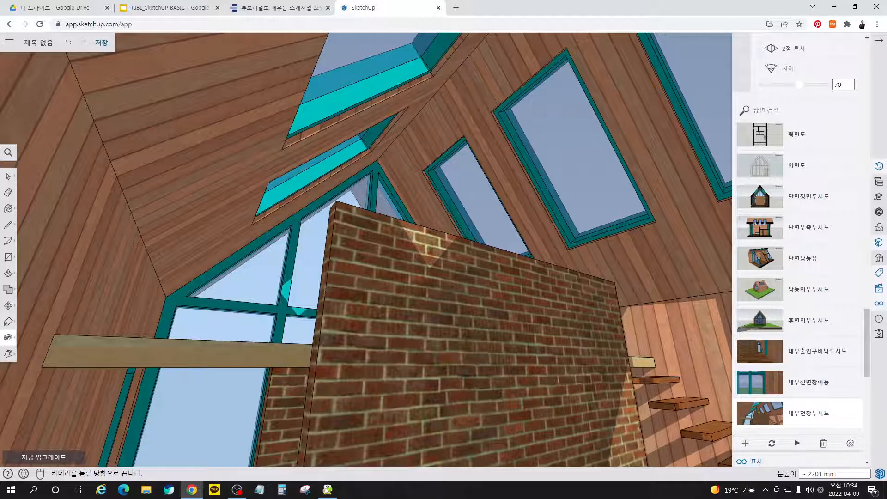
Step: Raise the camera above the brick wall and look down to frame the mezzanine floor and the stairs
left_click(8, 353)
left_click_drag(444, 130, 434, 165)
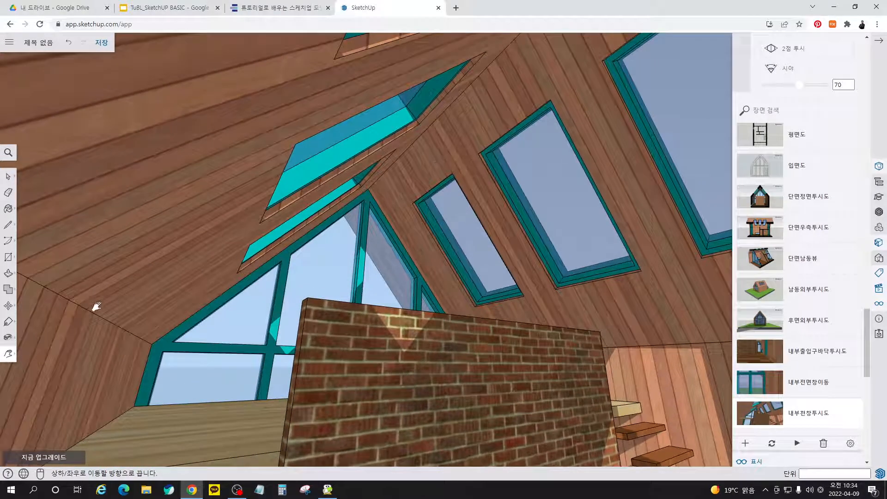
left_click(8, 337)
left_click_drag(373, 323, 423, 366)
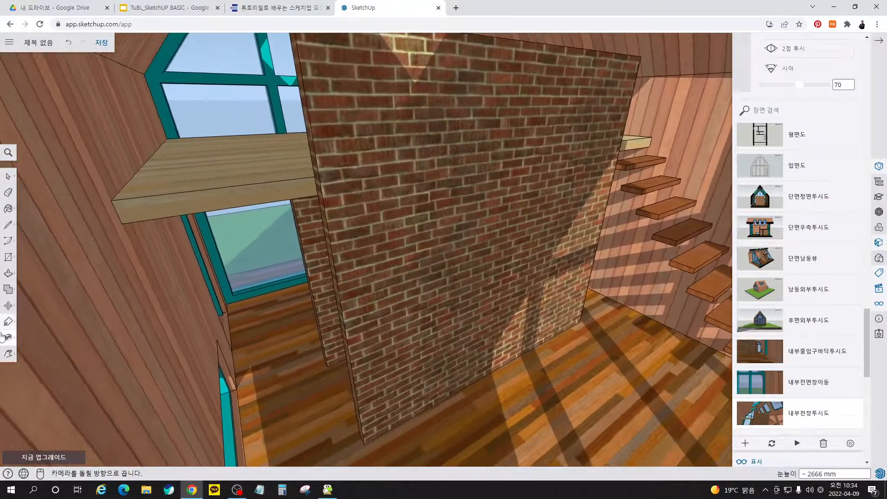
left_click(9, 354)
left_click_drag(479, 93, 416, 336)
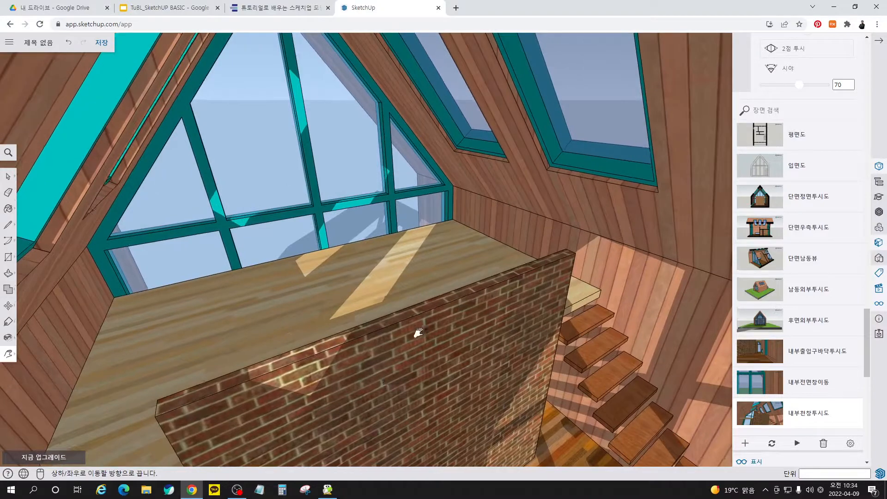
left_click(8, 338)
left_click_drag(420, 333, 401, 295)
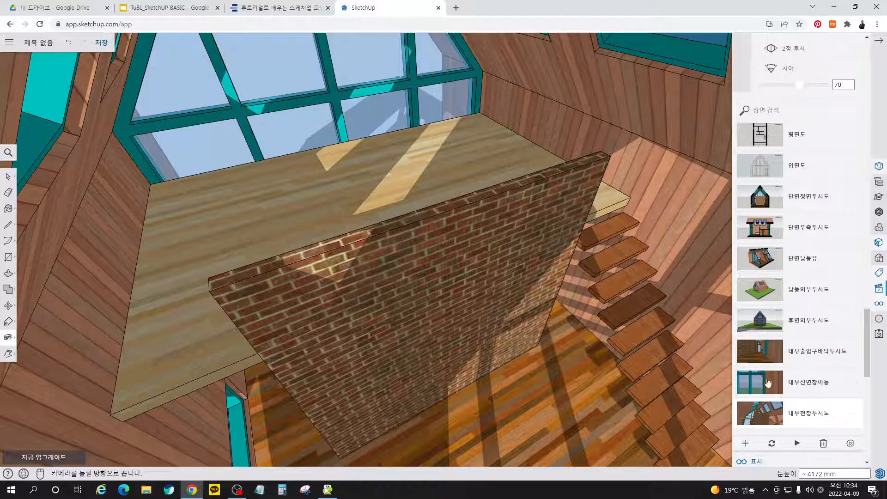
Step: Add a scene of the mezzanine view and name it 내부중층투시도
left_click(747, 445)
double_click(806, 442)
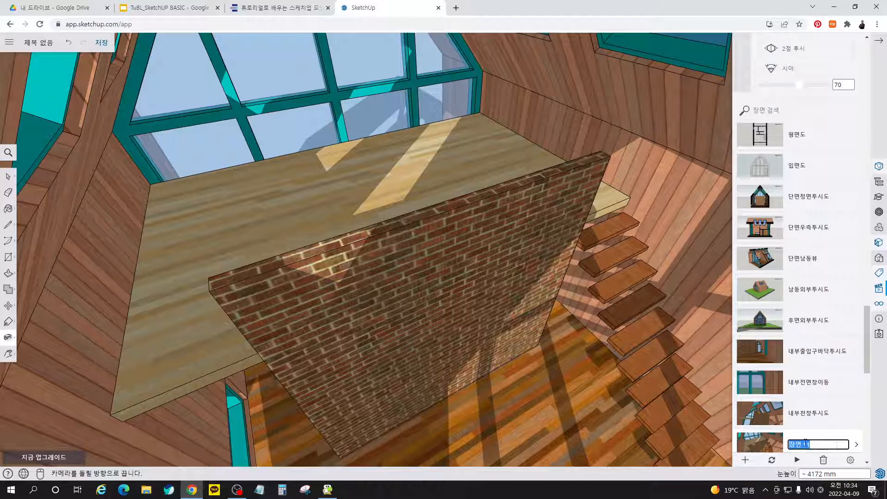
type("내")
type("부")
type("주")
type("층투시도")
key("Return")
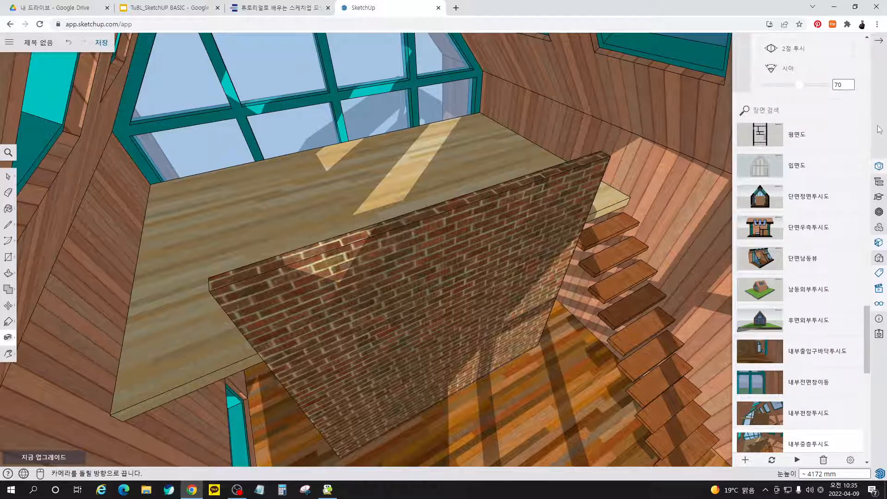
Step: Switch to the southwest isometric view, zoom to the model's extents and set the field of view to 35
scroll(853, 233, "up", 4)
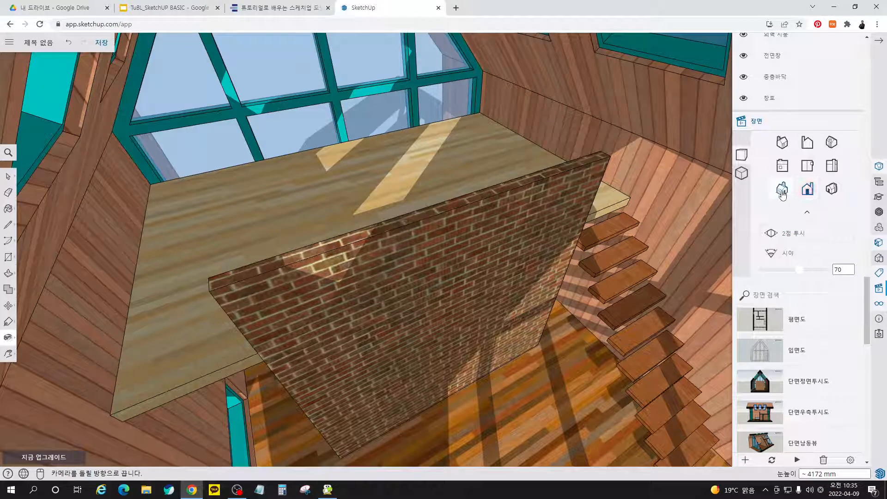
left_click(782, 190)
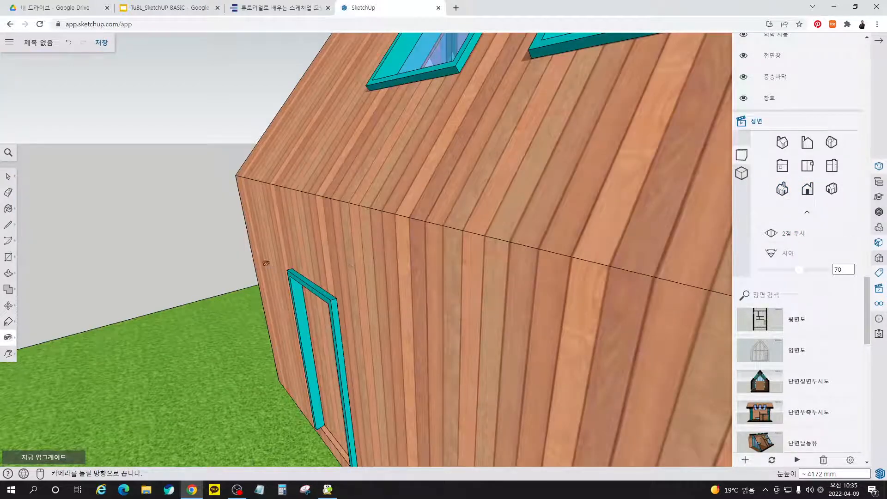
left_click(8, 354)
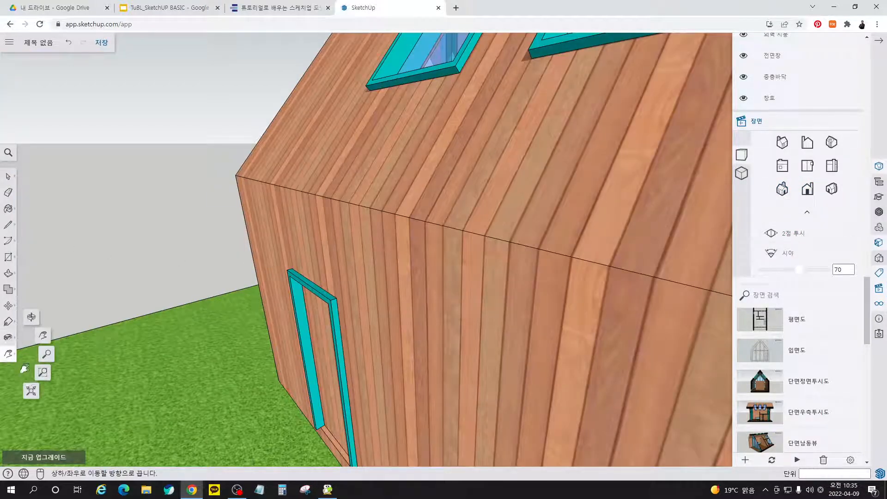
left_click(29, 391)
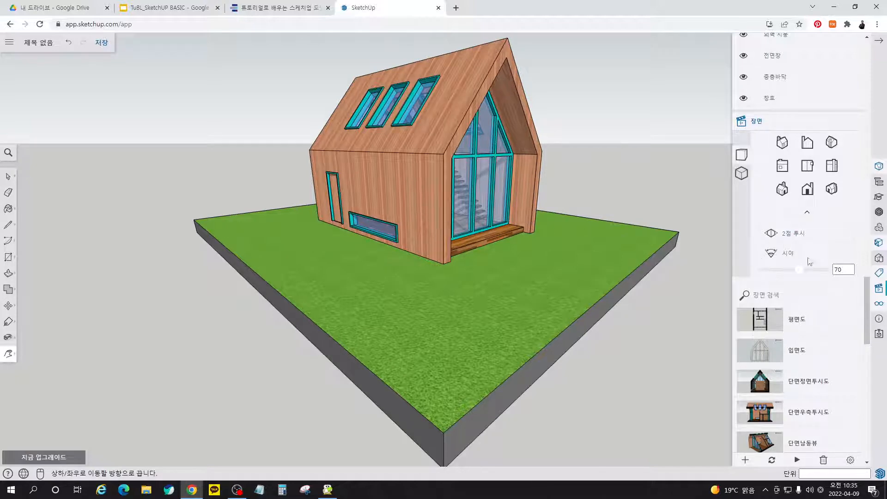
left_click(835, 270)
type("35")
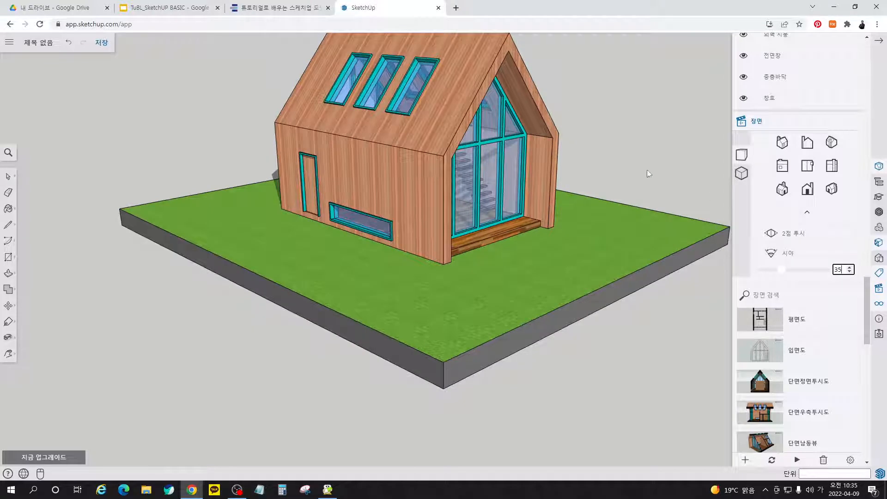
Step: Frame the glazed gable front and side wall from above and save the view as a scene named 외부남서투시도
left_click(9, 353)
left_click_drag(462, 207, 426, 267)
middle_click_drag(426, 268, 365, 248, "shift")
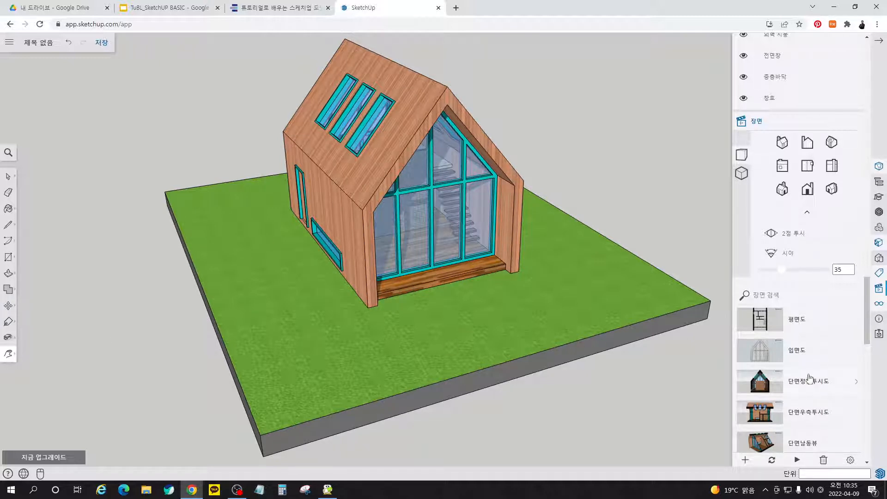
left_click_drag(866, 343, 866, 396)
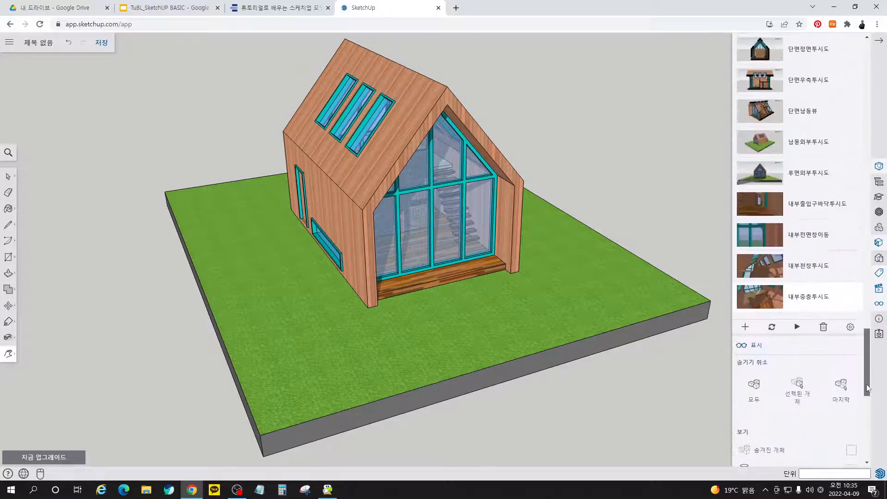
left_click(744, 328)
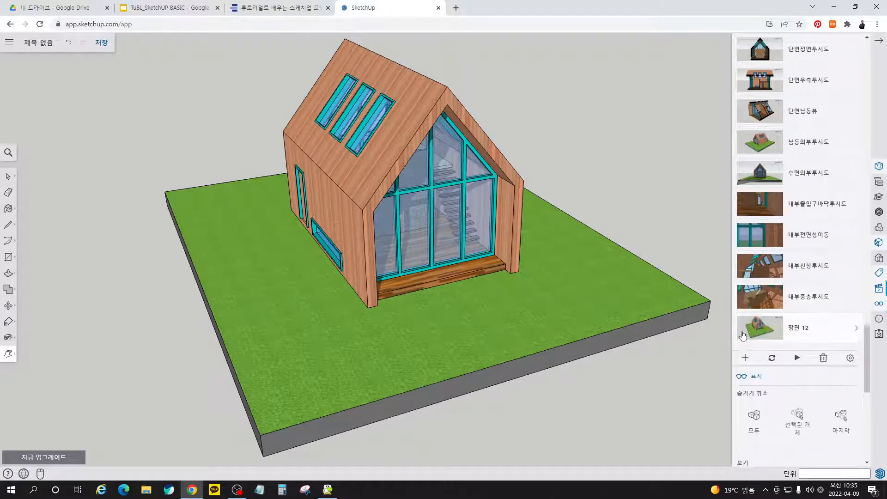
double_click(807, 329)
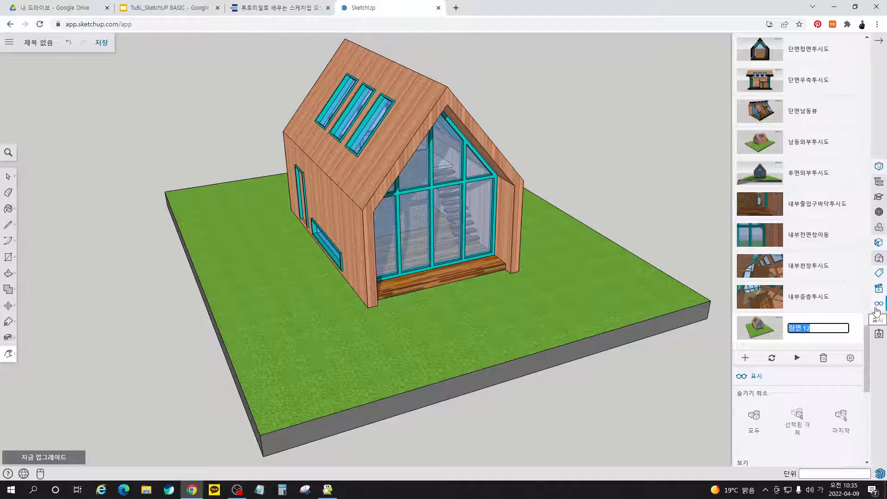
type("외부남서투시도")
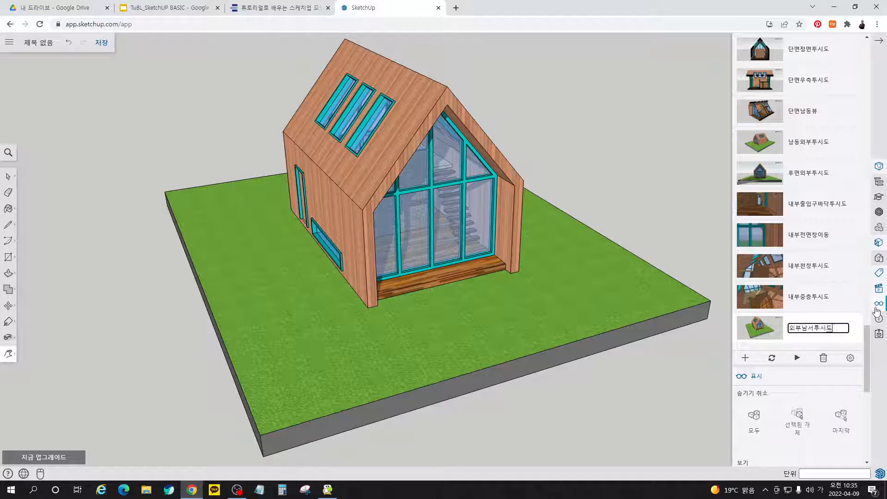
key("Return")
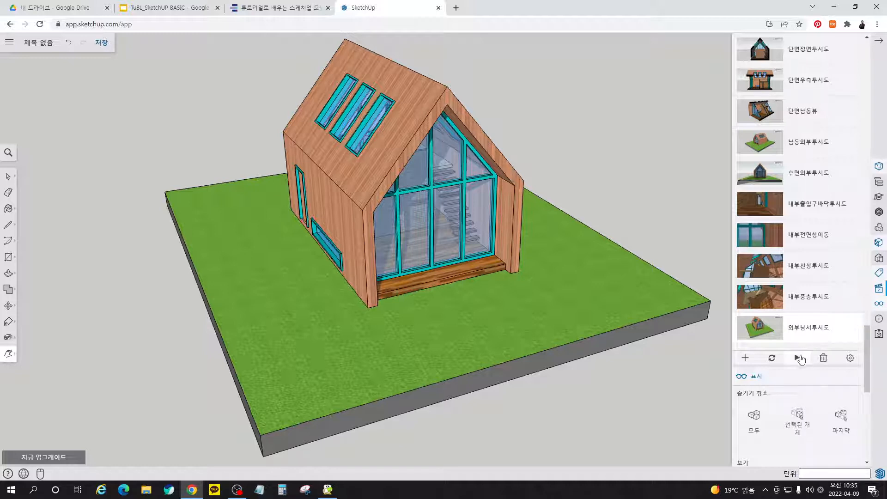
Step: Switch to the e-book and read its instructions on interior and exterior perspective scenes
left_click(283, 9)
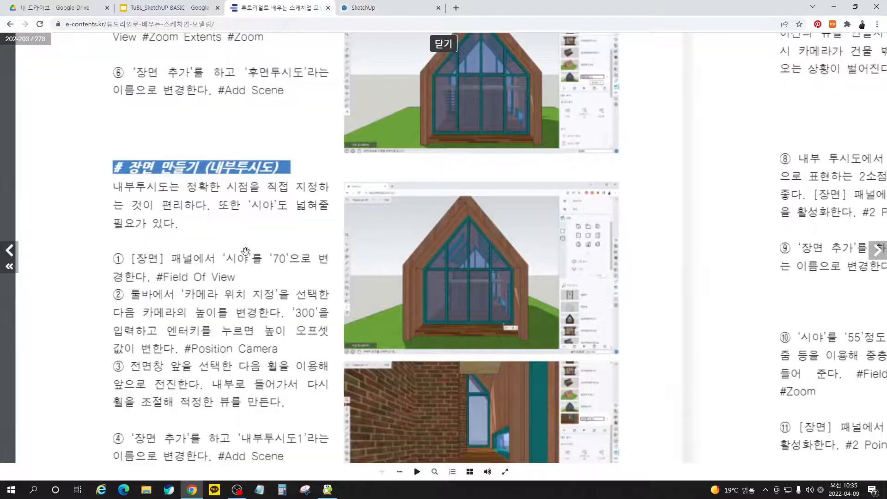
scroll(243, 330, "down", 3)
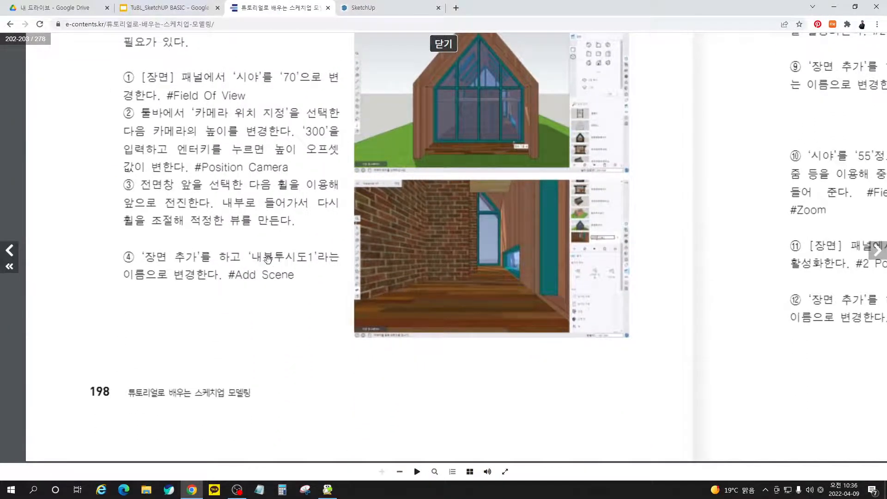
left_click_drag(705, 137, 470, 265)
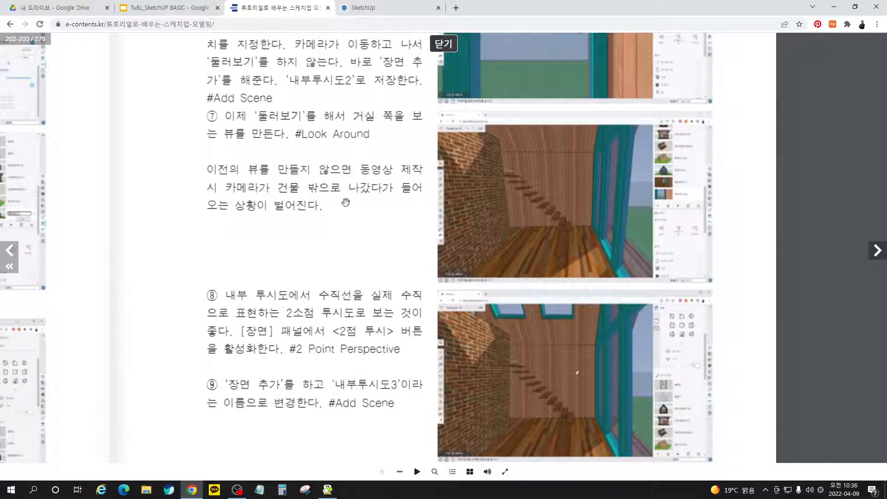
left_click_drag(504, 364, 510, 277)
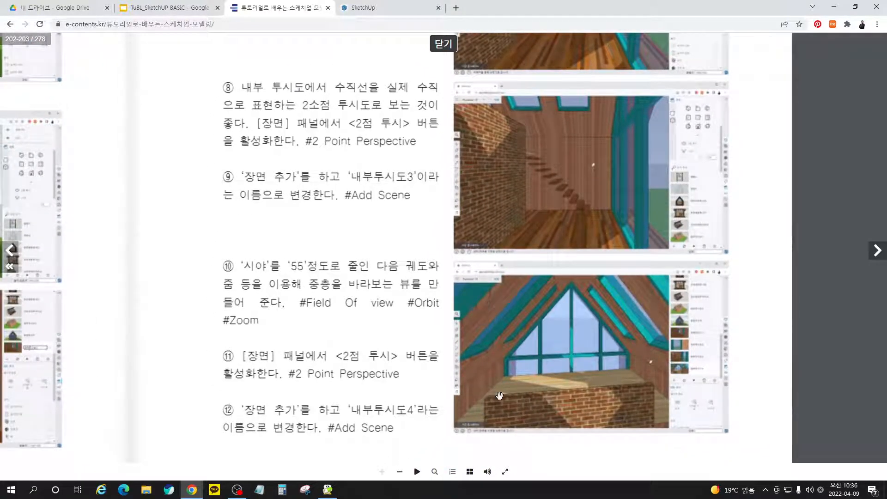
scroll(498, 380, "down", 1)
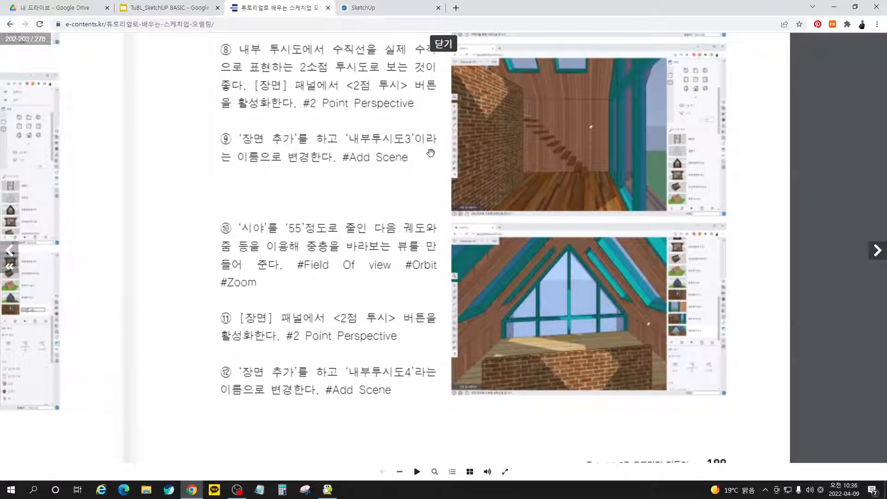
left_click_drag(502, 365, 498, 338)
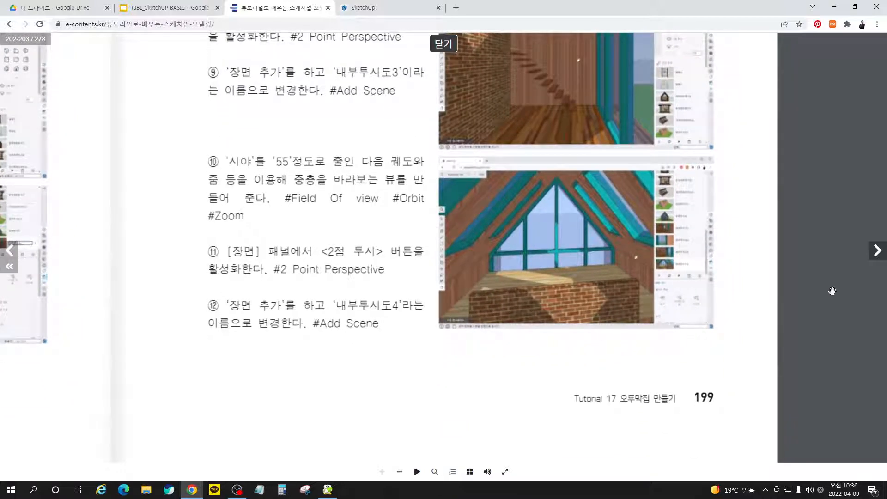
left_click(877, 251)
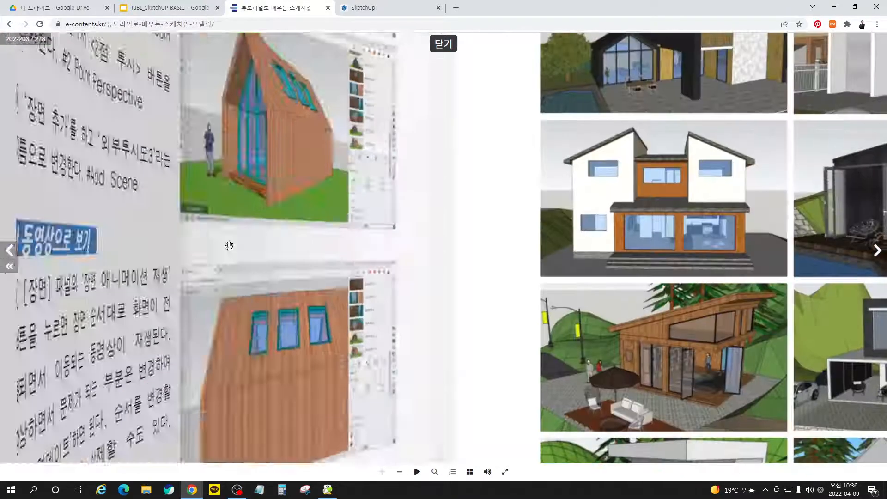
left_click_drag(257, 239, 404, 311)
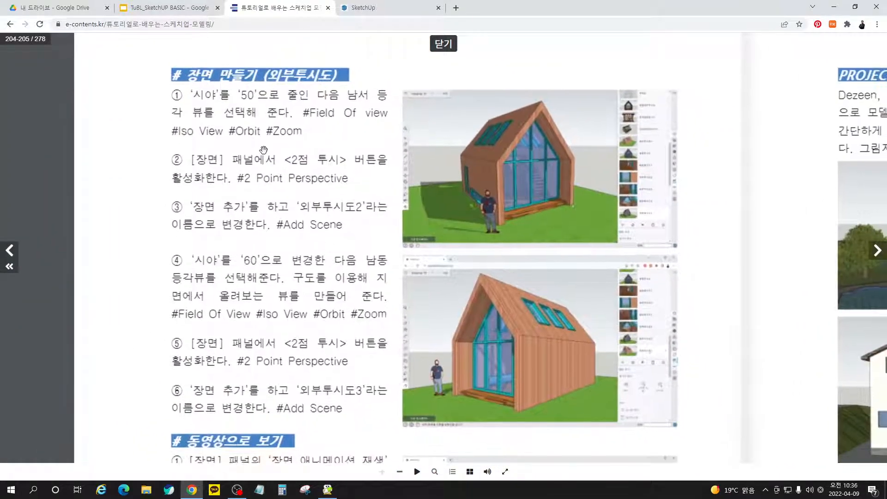
Step: Back in SketchUp, try two-point perspective on the elevated exterior view and recentre the house, recalling the 외부남서투시도 scene at the end
left_click(406, 11)
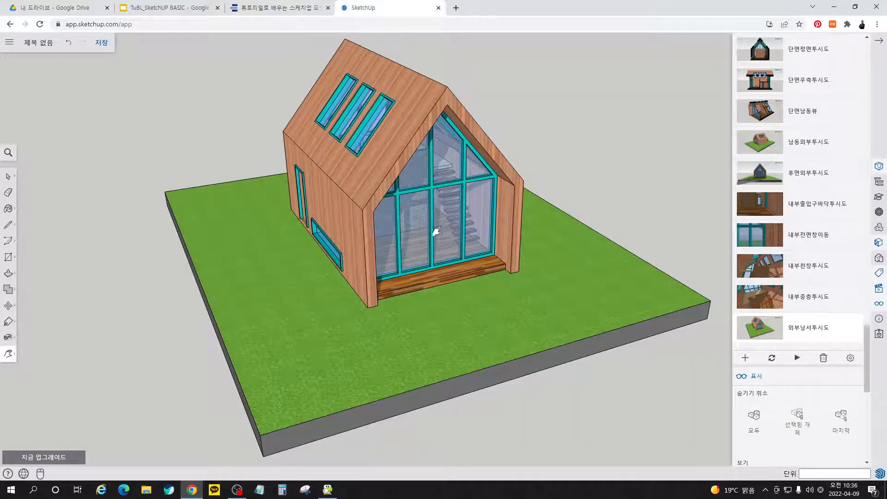
scroll(802, 218, "up", 4)
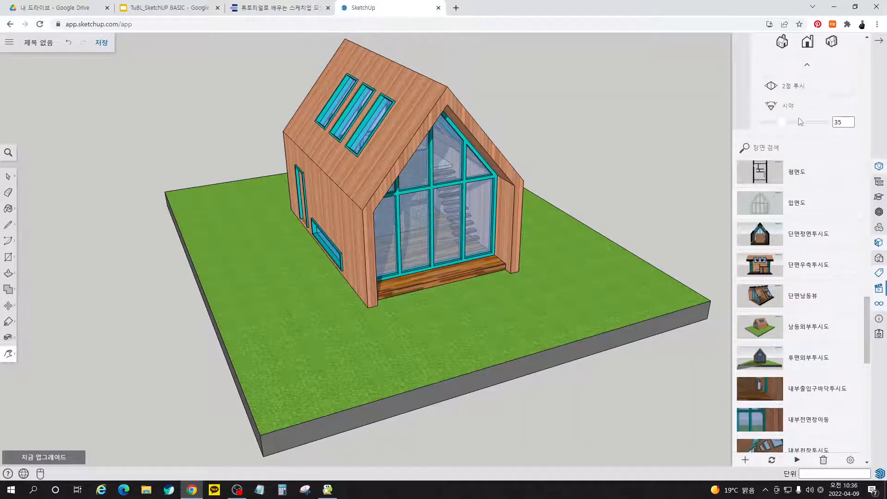
left_click(798, 91)
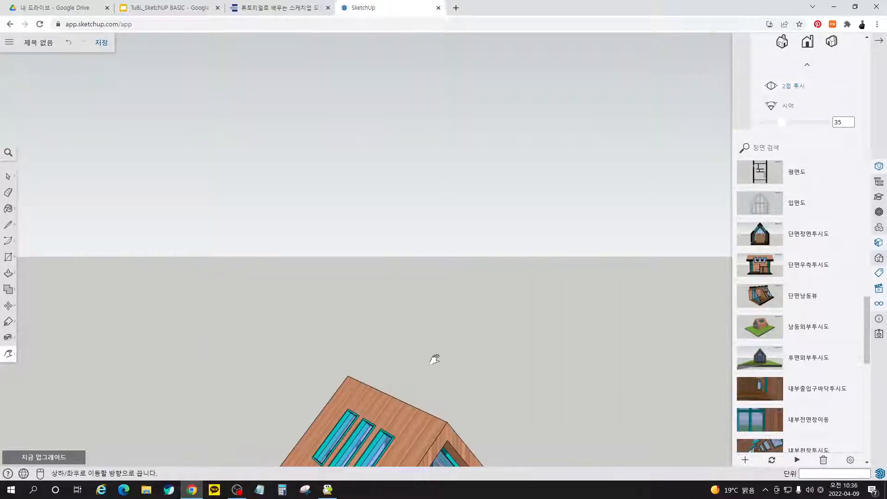
left_click_drag(434, 358, 424, 200)
left_click_drag(432, 410, 407, 227)
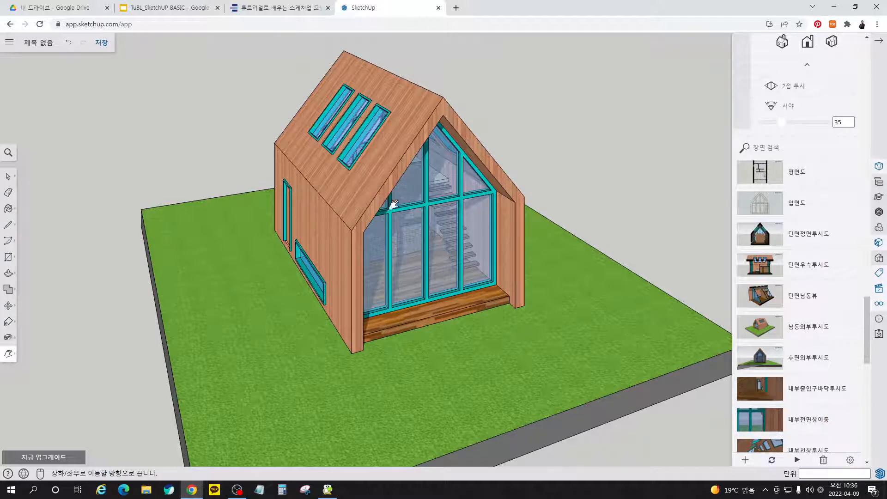
scroll(802, 396, "down", 3)
left_click(772, 379)
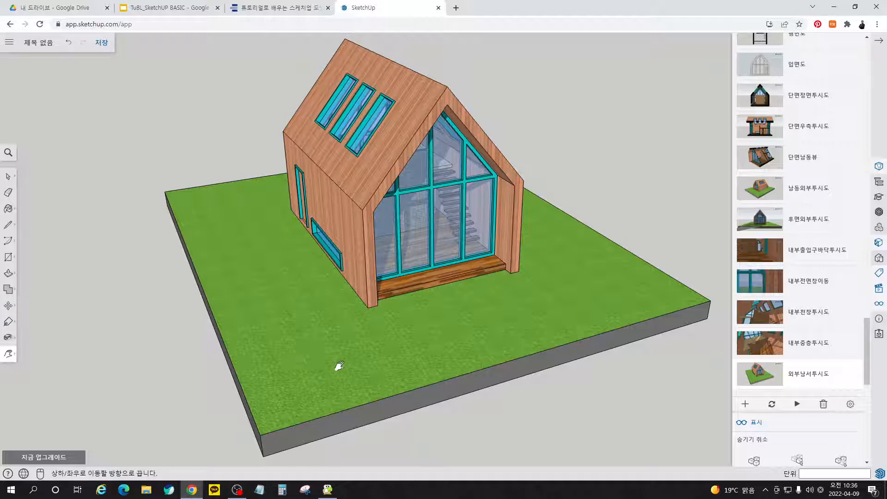
Step: Try a near-ground view of the glazed front with a field of view of 71 and two-point perspective
middle_click_drag(376, 366, 374, 162)
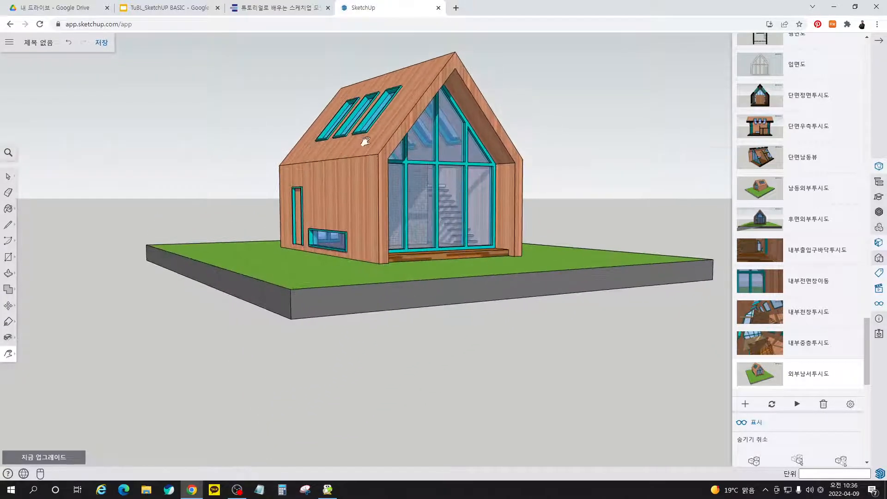
scroll(373, 161, "up", 5)
scroll(341, 241, "down", 2)
middle_click_drag(341, 240, 331, 314)
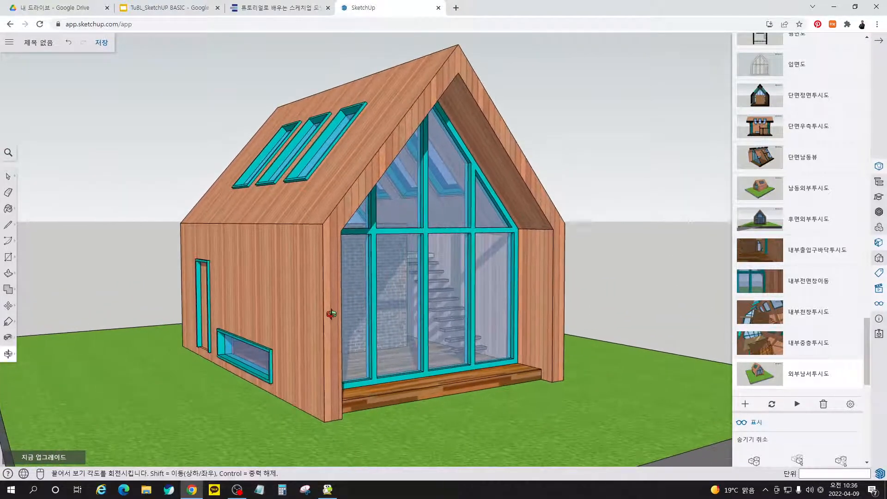
scroll(853, 267, "up", 5)
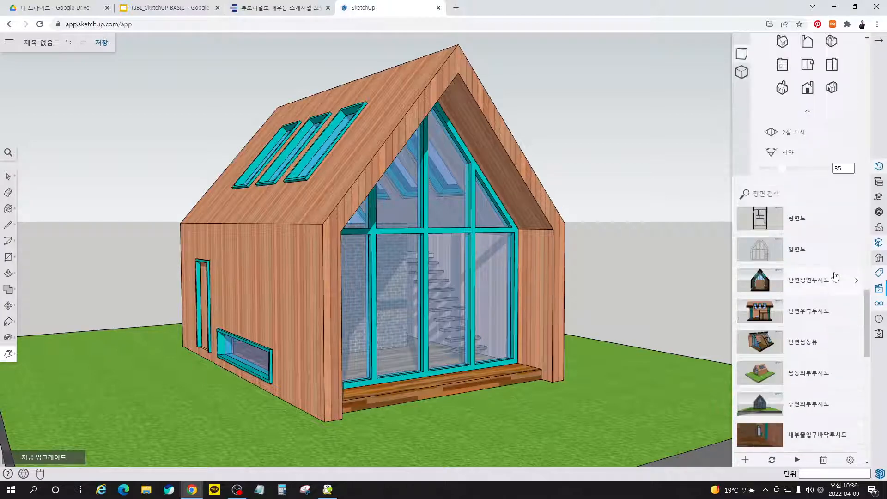
left_click(802, 221)
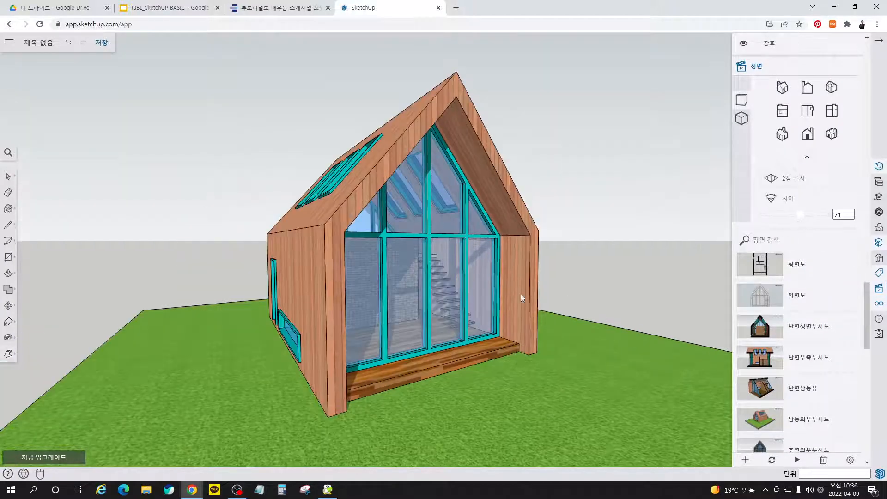
middle_click_drag(442, 323, 386, 309)
left_click(799, 178)
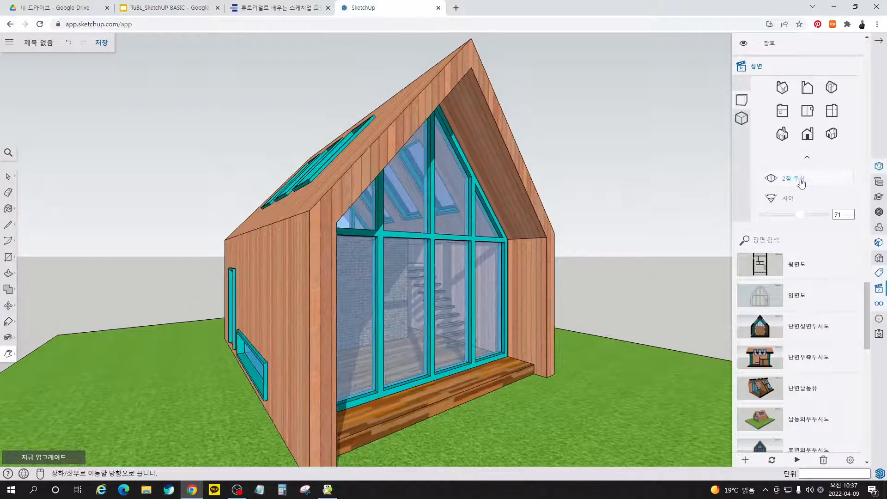
Step: Try two-point perspective on a steep view of the front from above, and recall the 외부남서투시도 scene
middle_click_drag(430, 264, 258, 427)
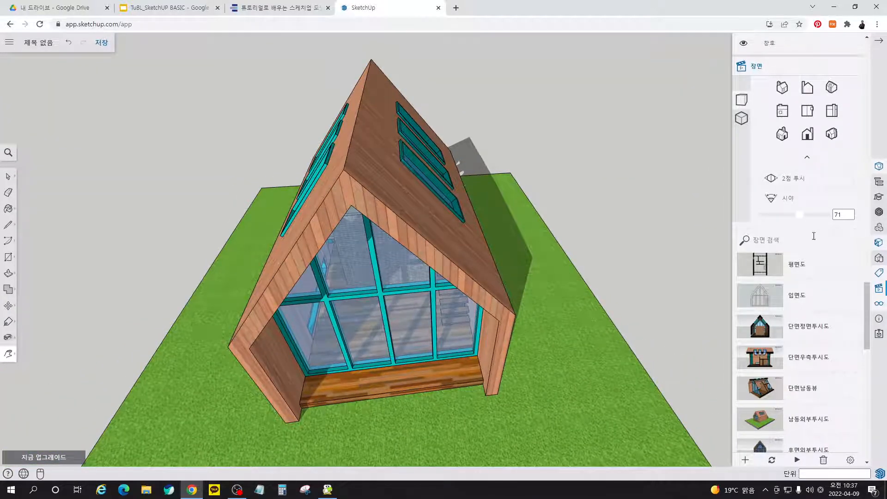
left_click(795, 181)
left_click_drag(392, 370, 418, 195)
left_click_drag(434, 357, 441, 194)
left_click_drag(453, 389, 470, 277)
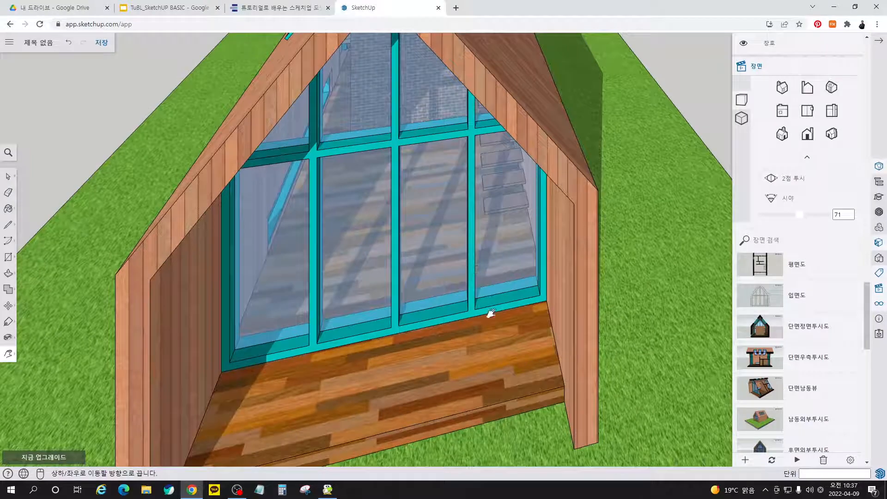
left_click_drag(273, 359, 453, 289)
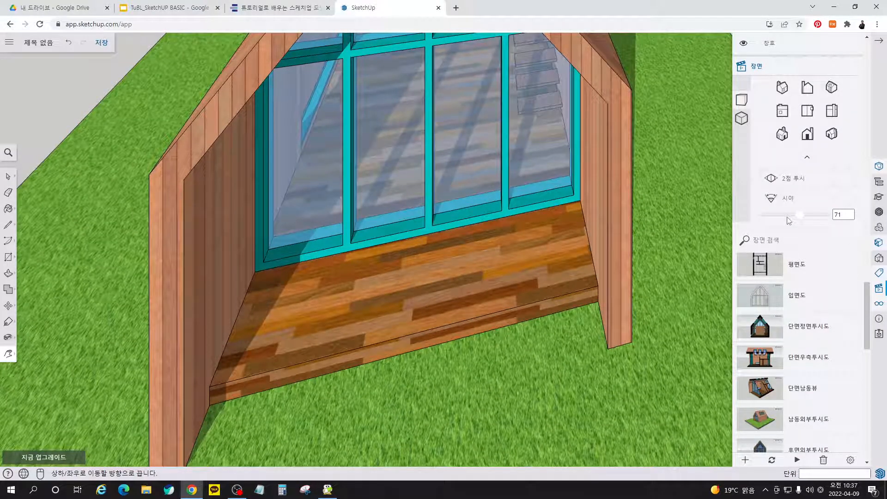
scroll(802, 356, "down", 3)
scroll(802, 357, "down", 2)
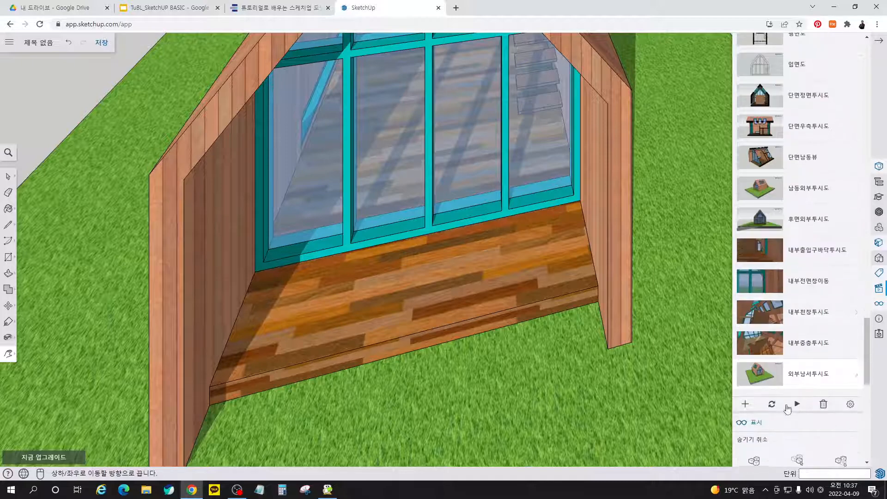
left_click(770, 376)
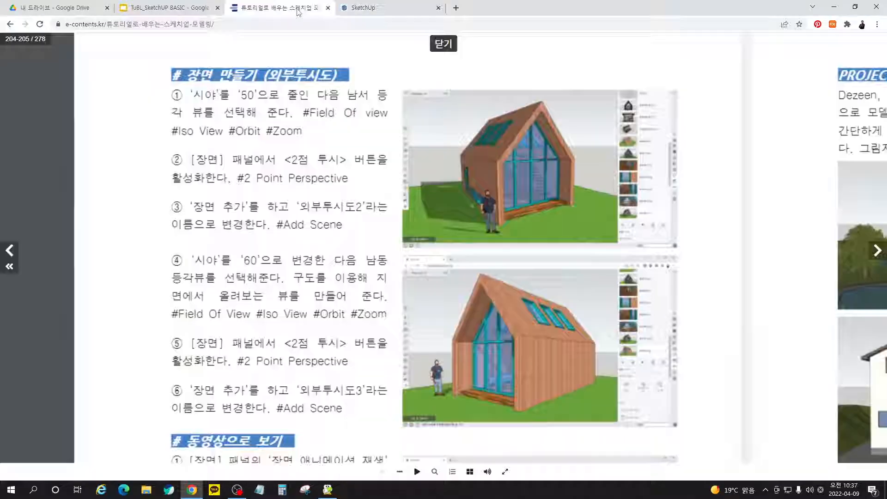
Step: Return to the e-book and check its instructions for the exterior perspective scenes
left_click(296, 8)
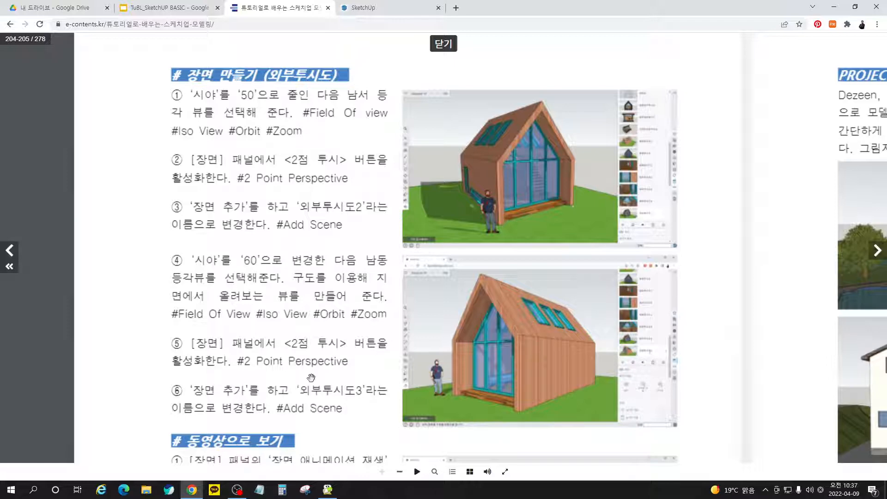
Step: Read the e-book's section on playing scene animations, and in SketchUp play the scene animation and stop it
scroll(268, 418, "down", 7)
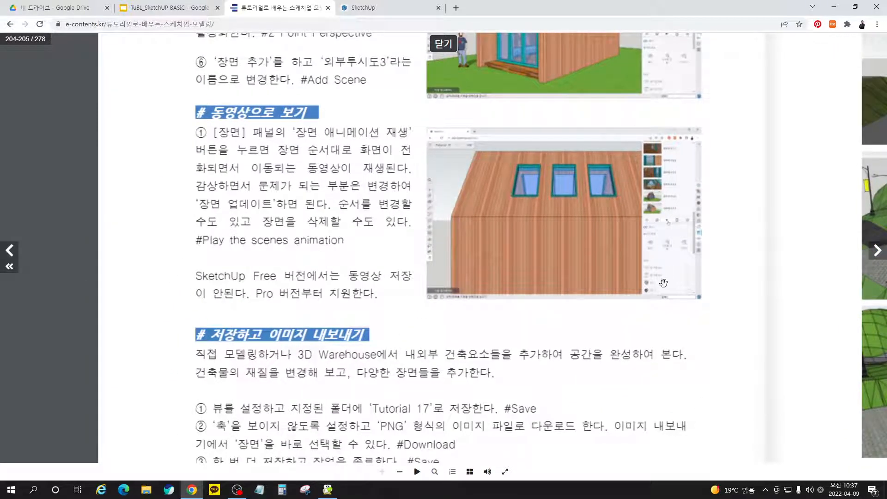
left_click_drag(339, 297, 319, 311)
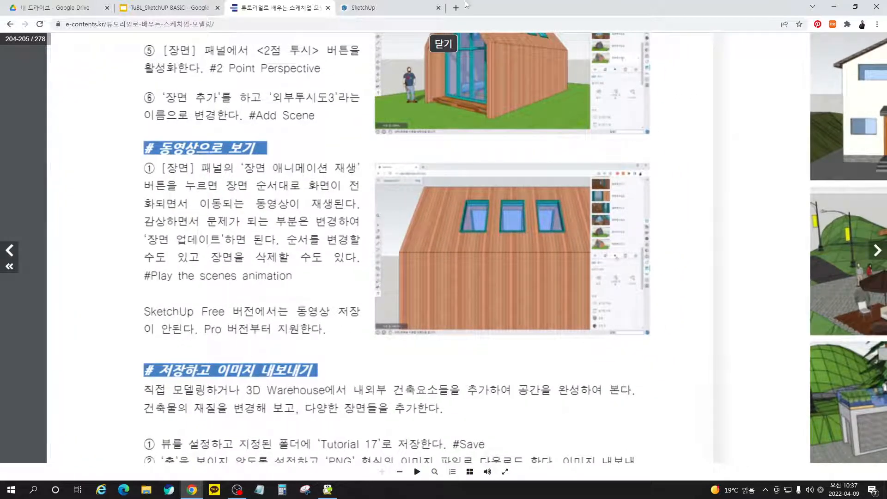
left_click(393, 10)
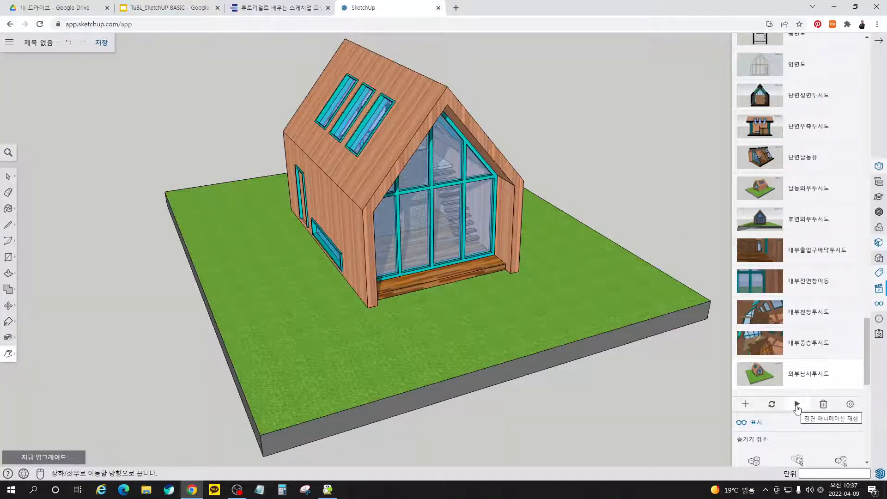
left_click(796, 406)
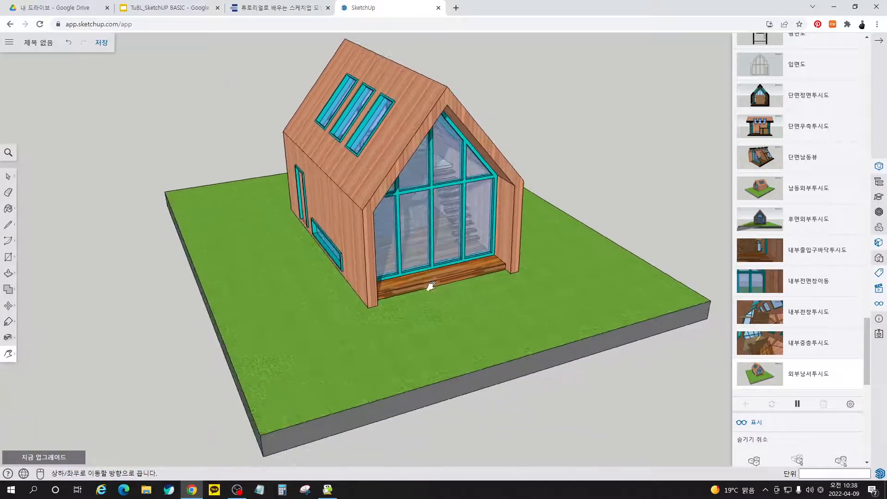
left_click(798, 405)
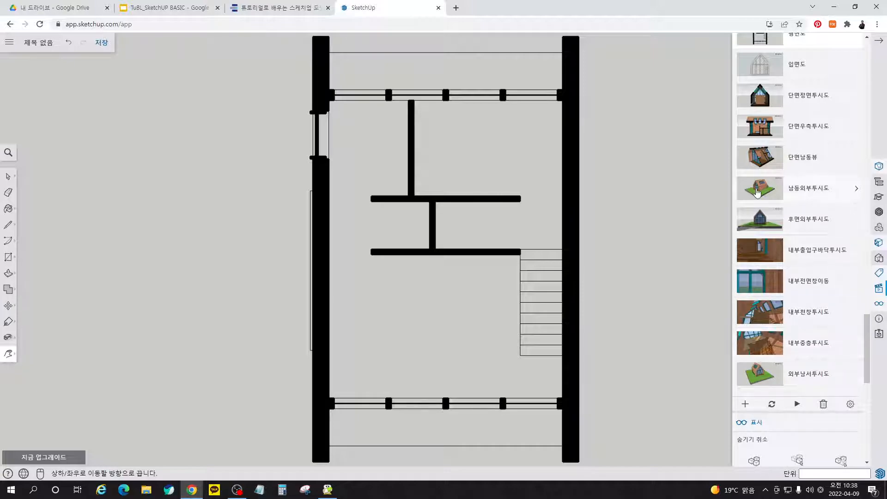
Step: Recall the 남동외부투시도 scene and hide the 외벽 지붕 tag
left_click(757, 193)
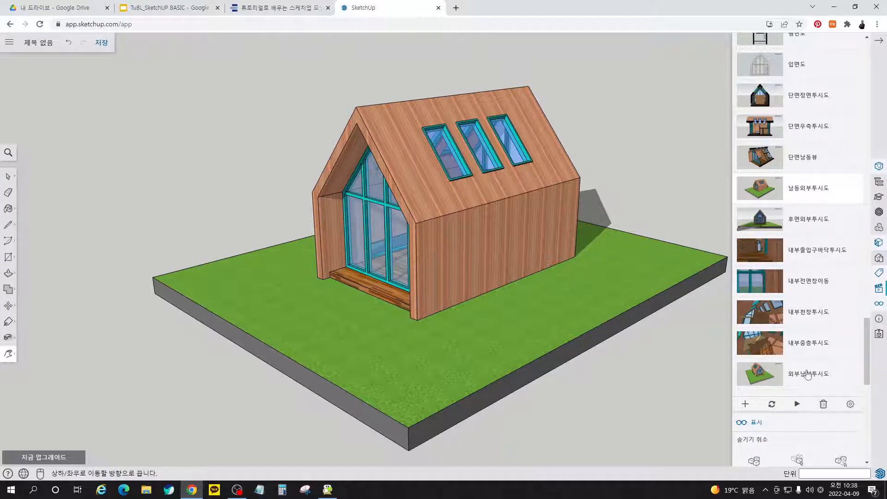
scroll(799, 408, "down", 3)
scroll(798, 408, "down", 1)
scroll(797, 407, "up", 7)
scroll(796, 407, "up", 7)
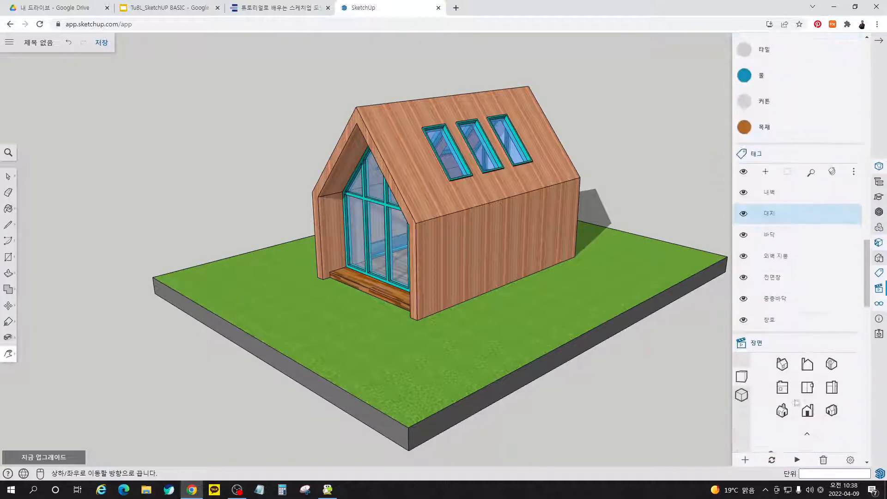
left_click(744, 257)
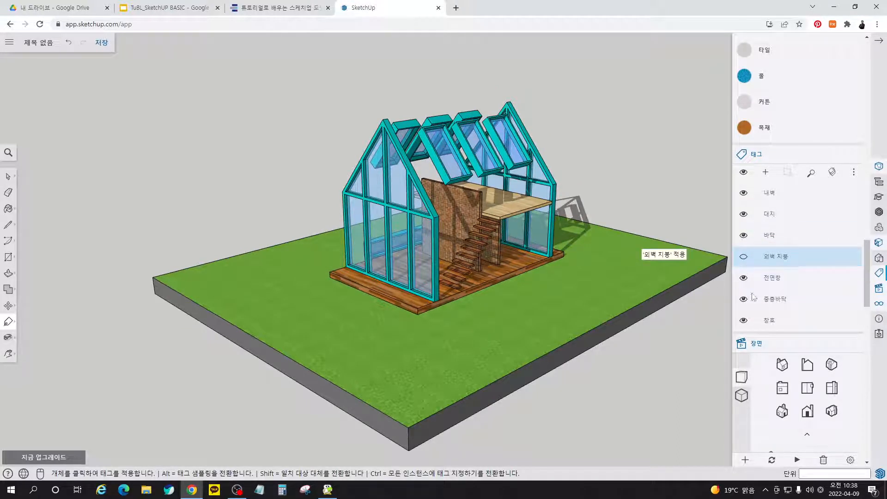
Step: Update the 남동외부투시도 scene with all properties included, and return to the Select tool
scroll(764, 358, "down", 5)
scroll(765, 409, "down", 3)
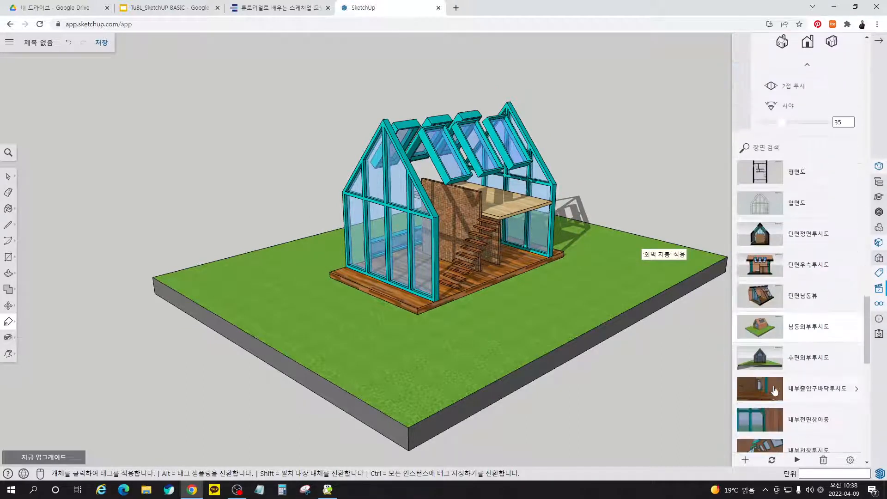
scroll(781, 352, "down", 2)
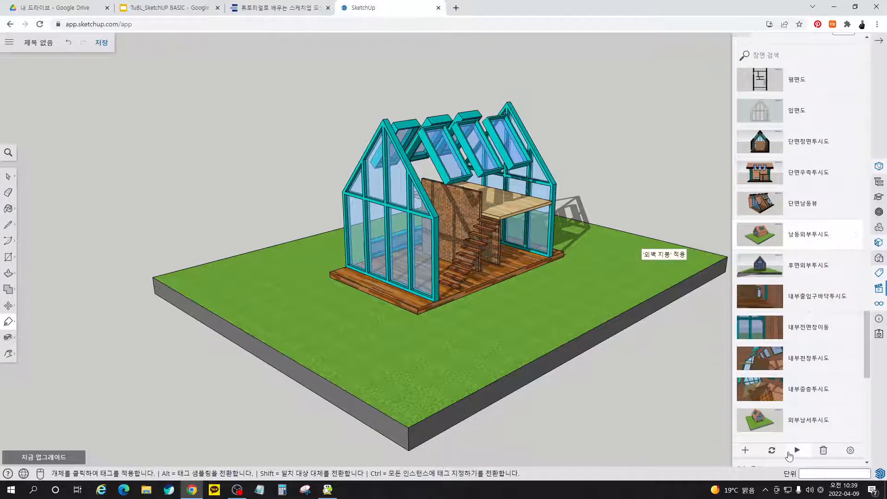
left_click(772, 451)
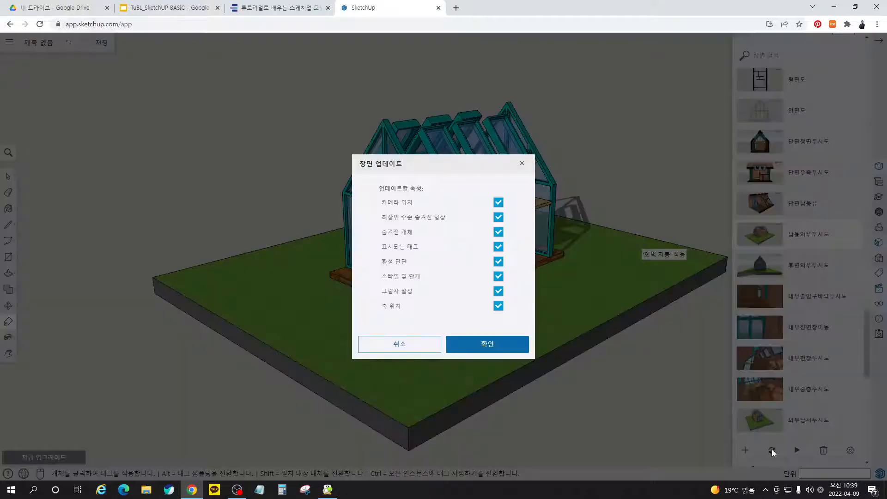
left_click(520, 349)
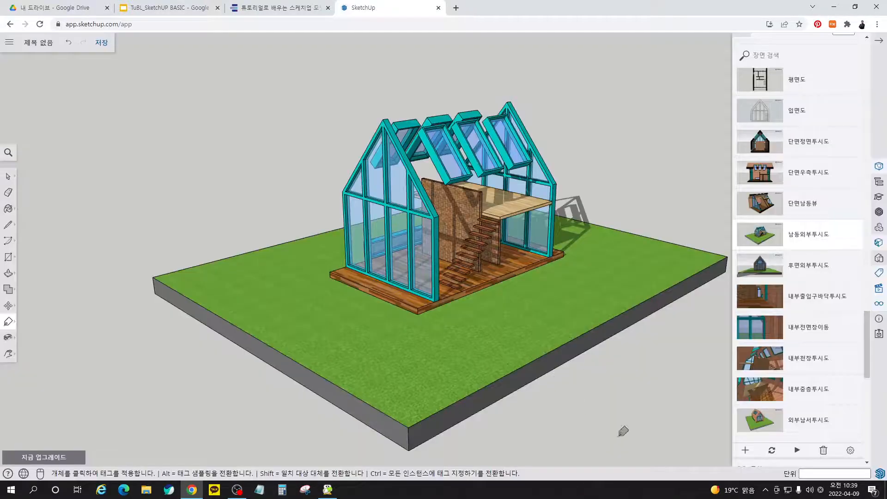
key("space")
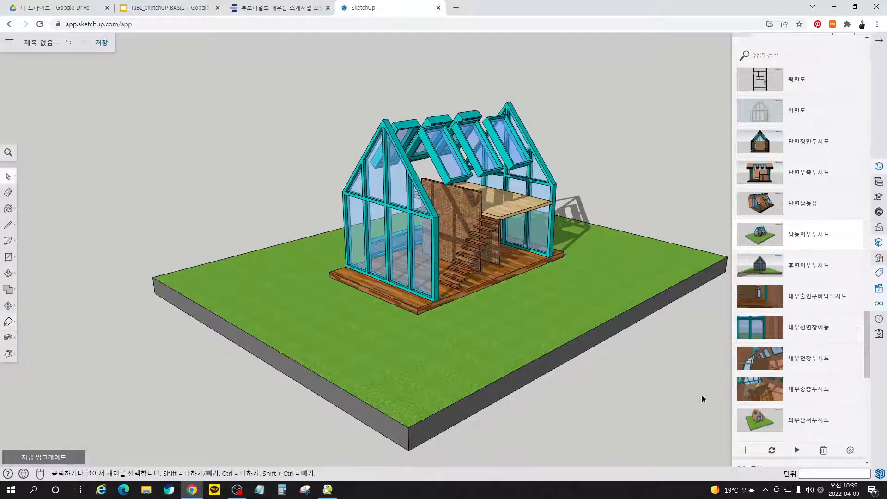
Step: Check the 내부전면창이동, 남동외부투시도 and 후면외부투시도 scenes one by one, and replay the scene animation
left_click(768, 332)
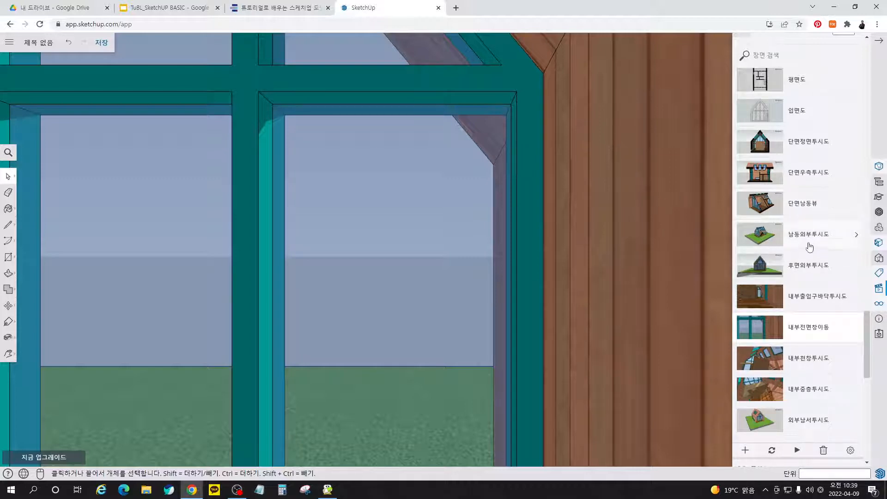
left_click(776, 242)
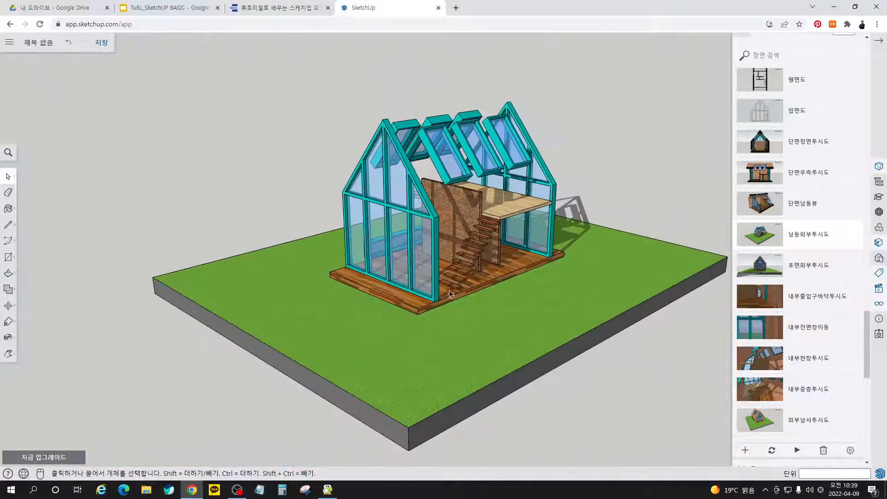
scroll(428, 228, "up", 5)
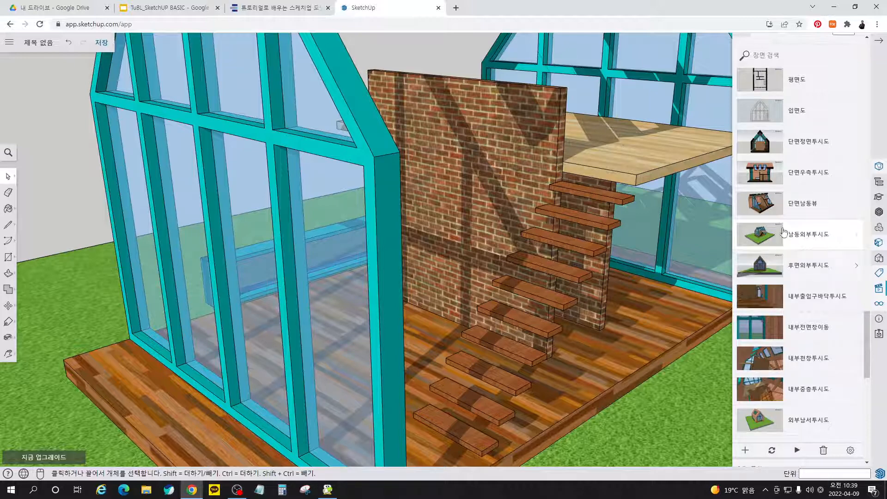
left_click(770, 265)
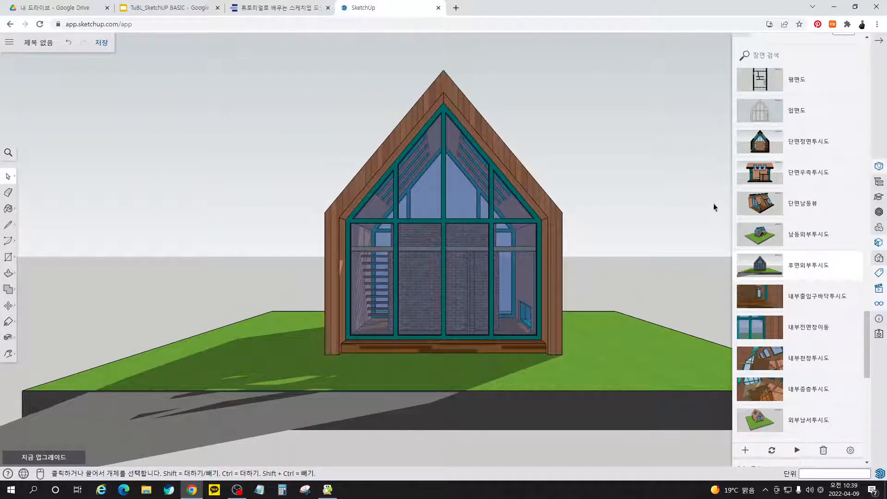
left_click(798, 452)
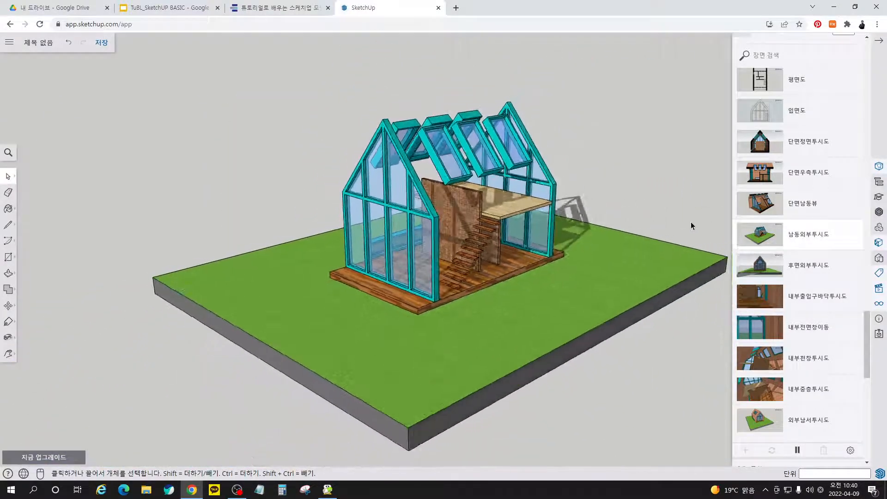
left_click(798, 450)
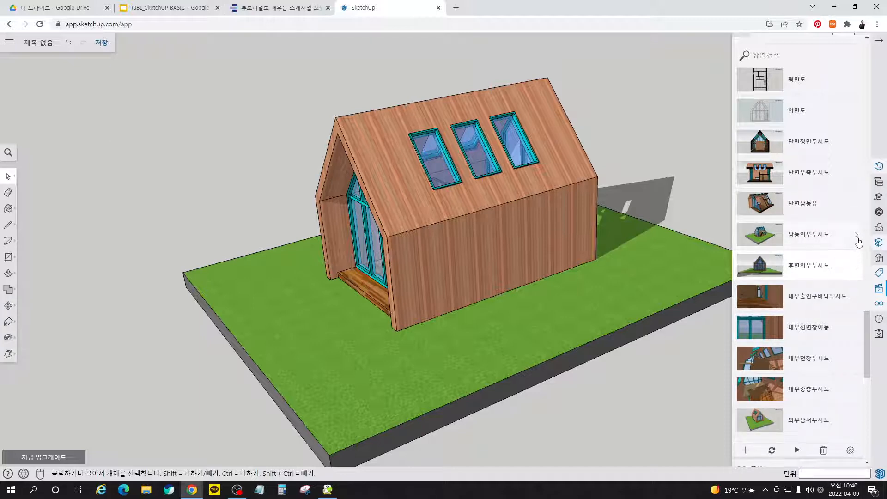
Step: Try excluding the 남동외부투시도 scene from the animation, and include it again
left_click(856, 236)
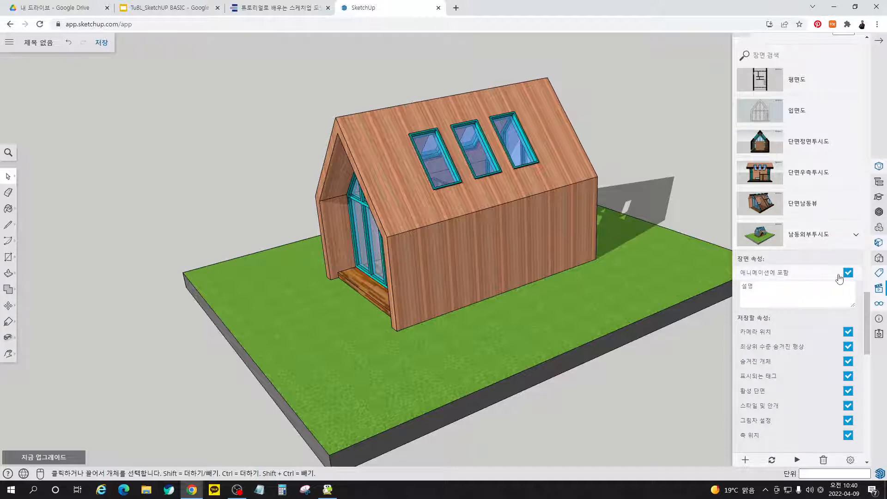
left_click(849, 273)
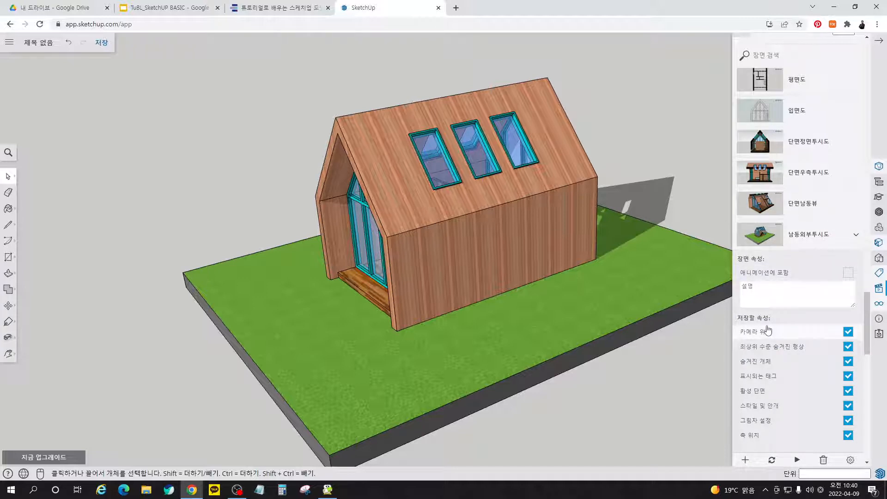
left_click(847, 275)
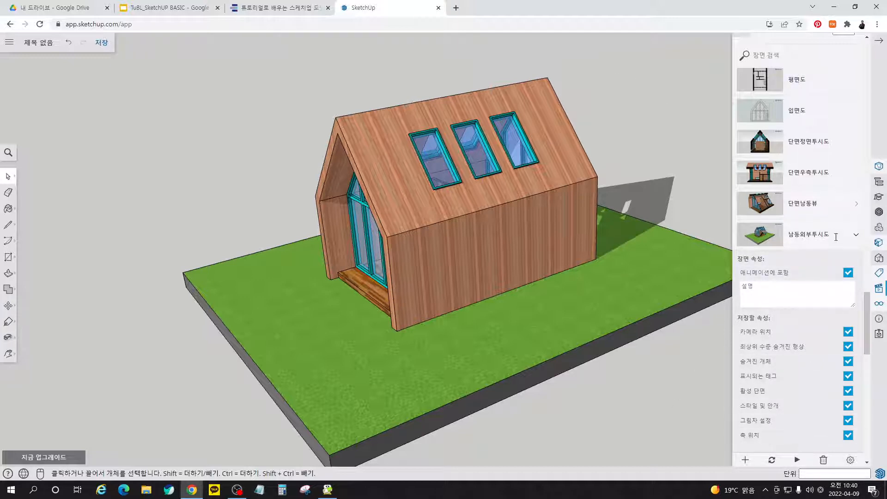
left_click(857, 234)
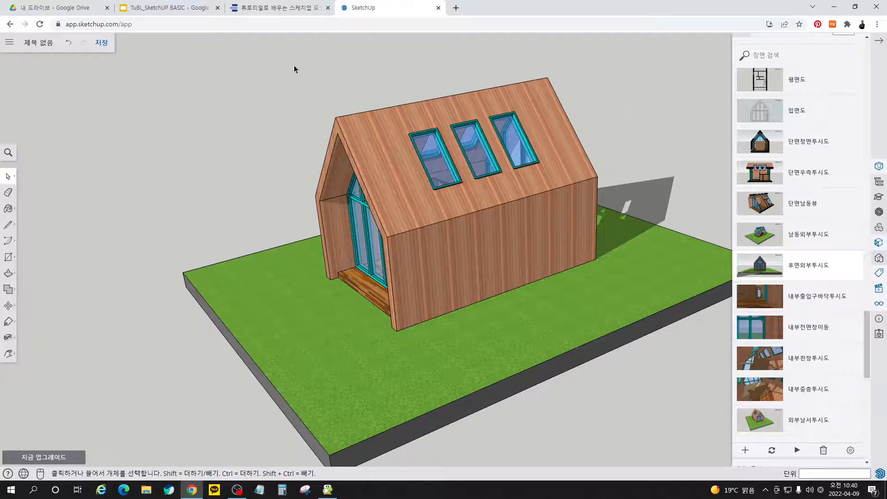
Step: Switch to the e-book and read its instructions for saving the model and exporting images
left_click(299, 8)
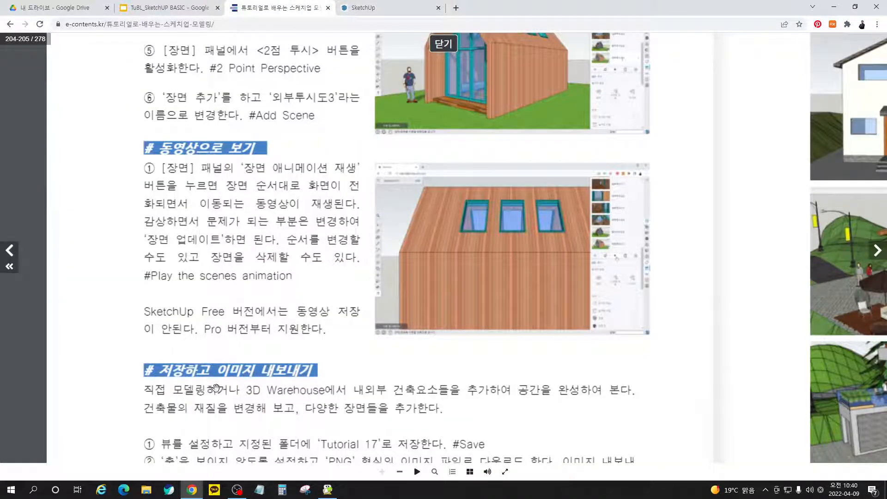
scroll(257, 297, "down", 1)
scroll(257, 297, "down", 3)
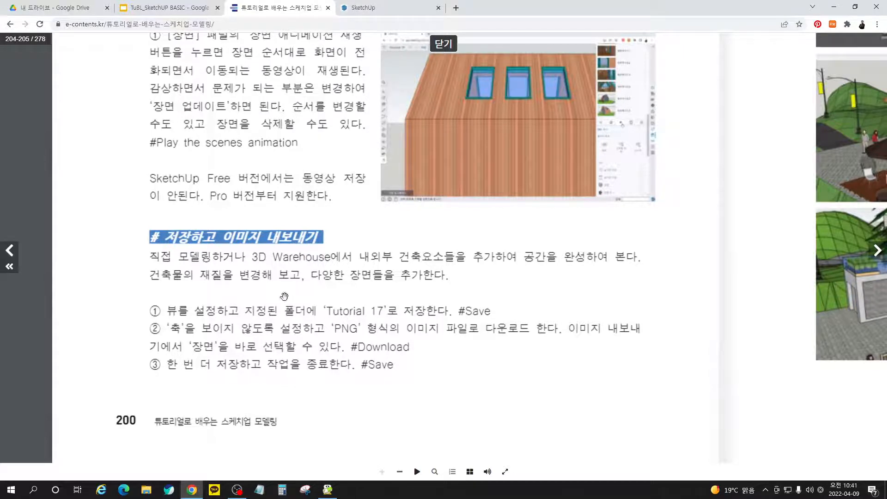
left_click_drag(319, 307, 277, 318)
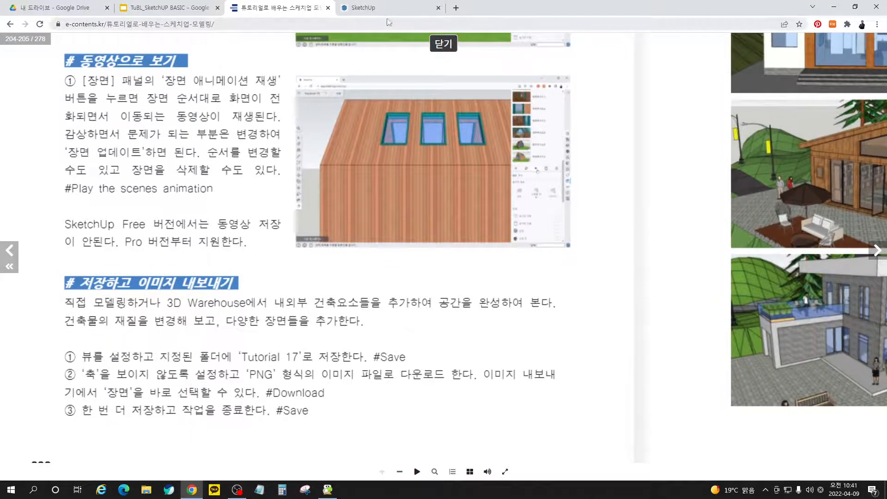
Step: Back in SketchUp, recall the 외부남서투시도 scene and save the model as 튜토리얼17_오두막집만들기 in the SketchUp project's 튜토리얼로 배우는 스테치업 모델링 folder
left_click(396, 8)
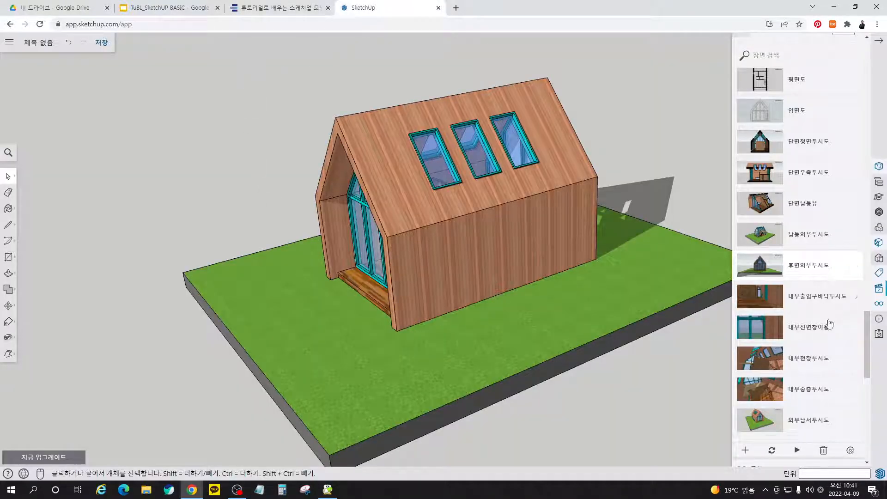
left_click(760, 426)
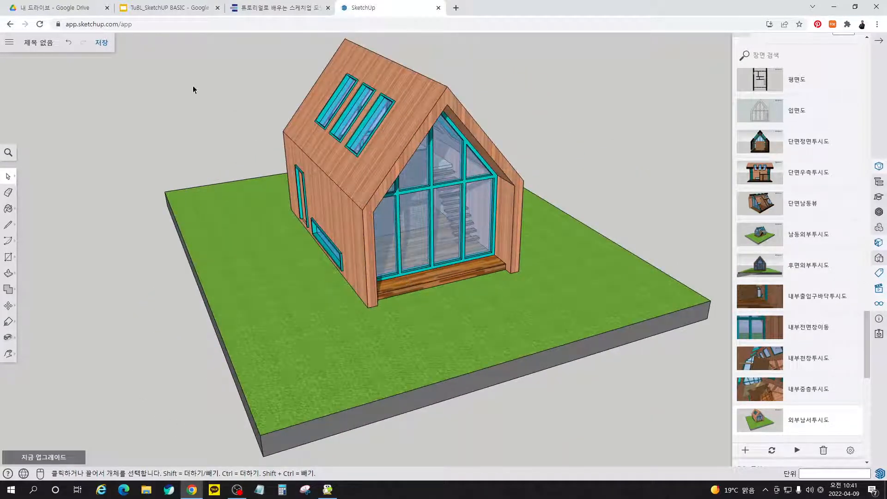
left_click(103, 42)
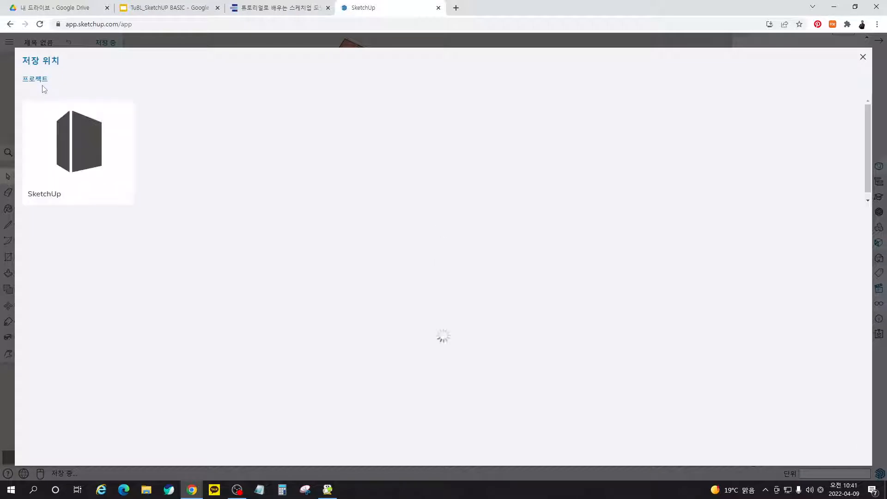
left_click(72, 129)
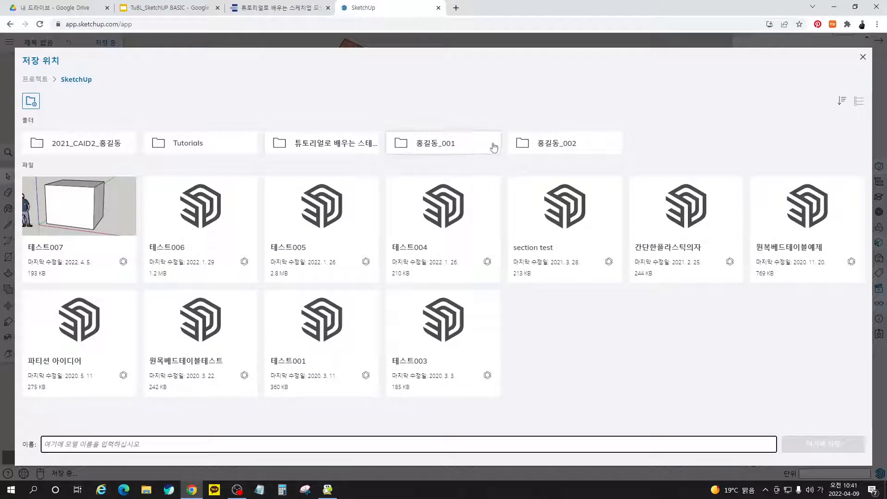
left_click(328, 145)
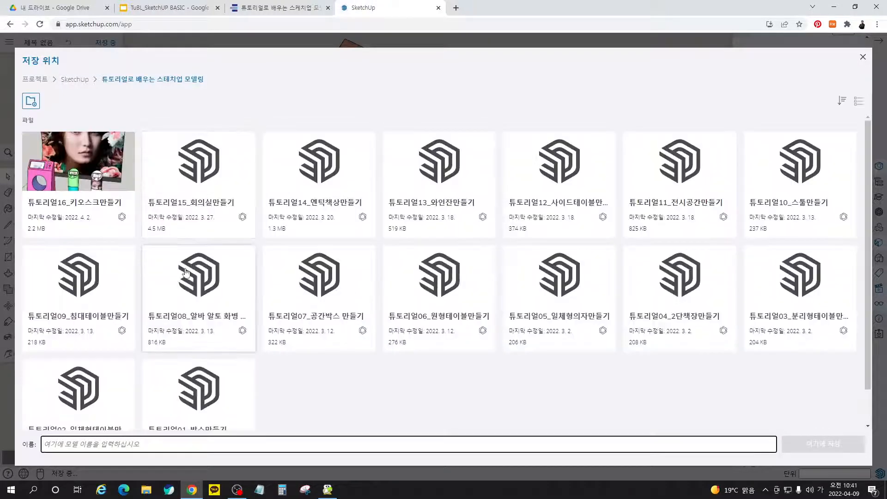
type("ㅌ")
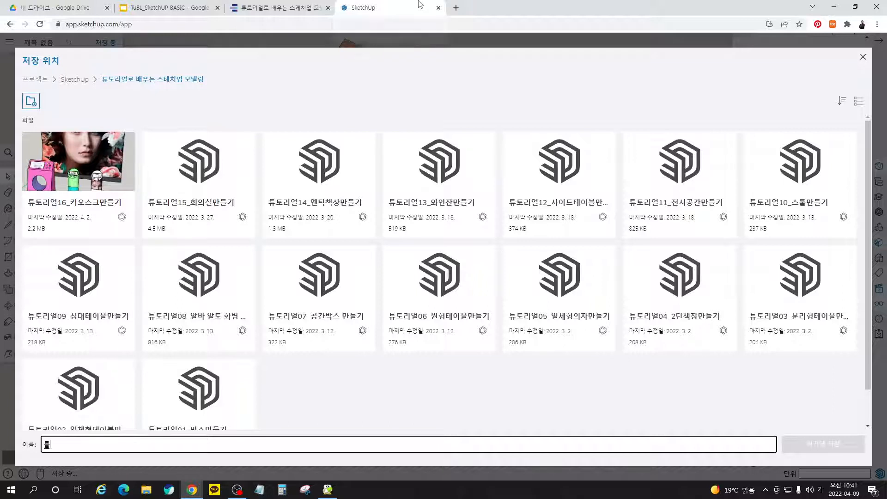
type("토리에")
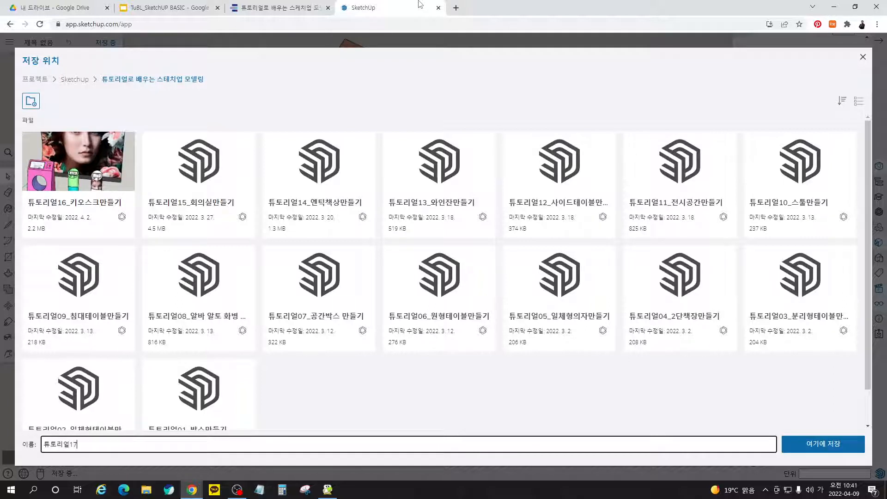
type("17_")
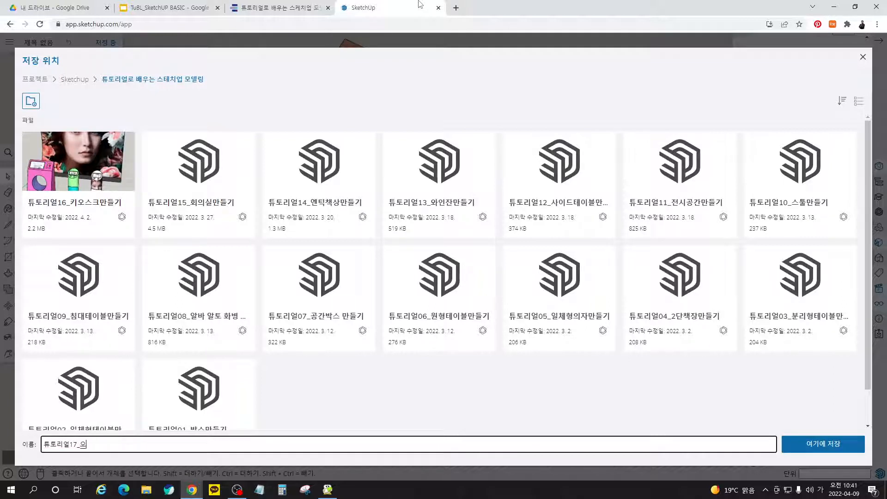
type("오두막집만들기")
left_click(832, 444)
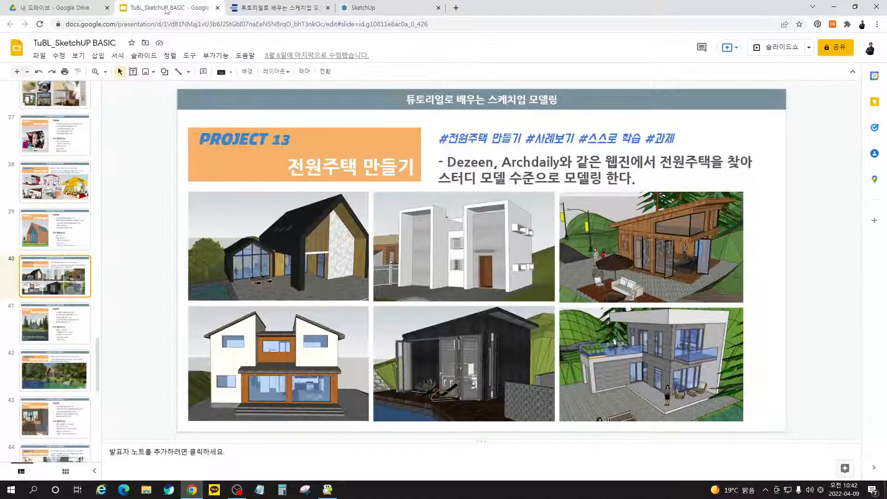
Step: Switch to the TuBL_SketchUP BASIC presentation in Google Slides and present the PROJECT 13 slide full screen
left_click(167, 8)
left_click(780, 48)
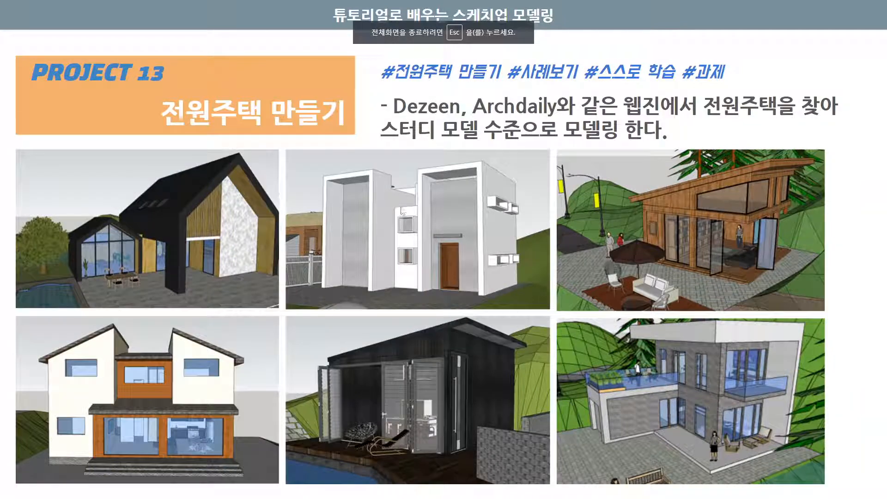